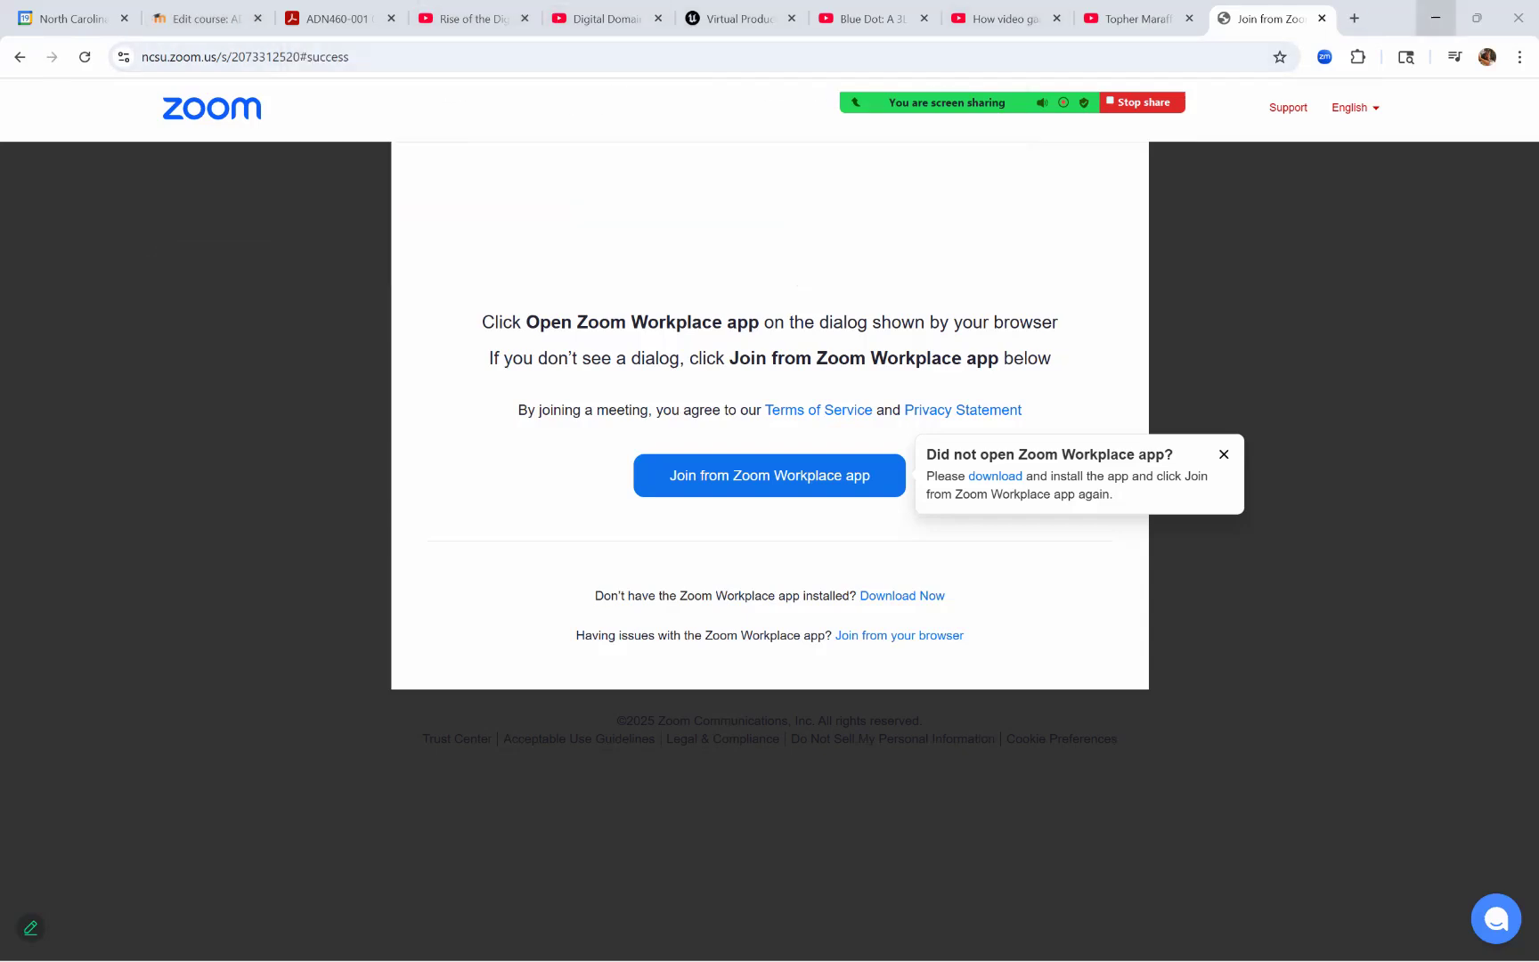
# Minimize the browser and launch RealityScan 2.0.1 from the Epic Games Launcher
pyautogui.click(1435, 18)
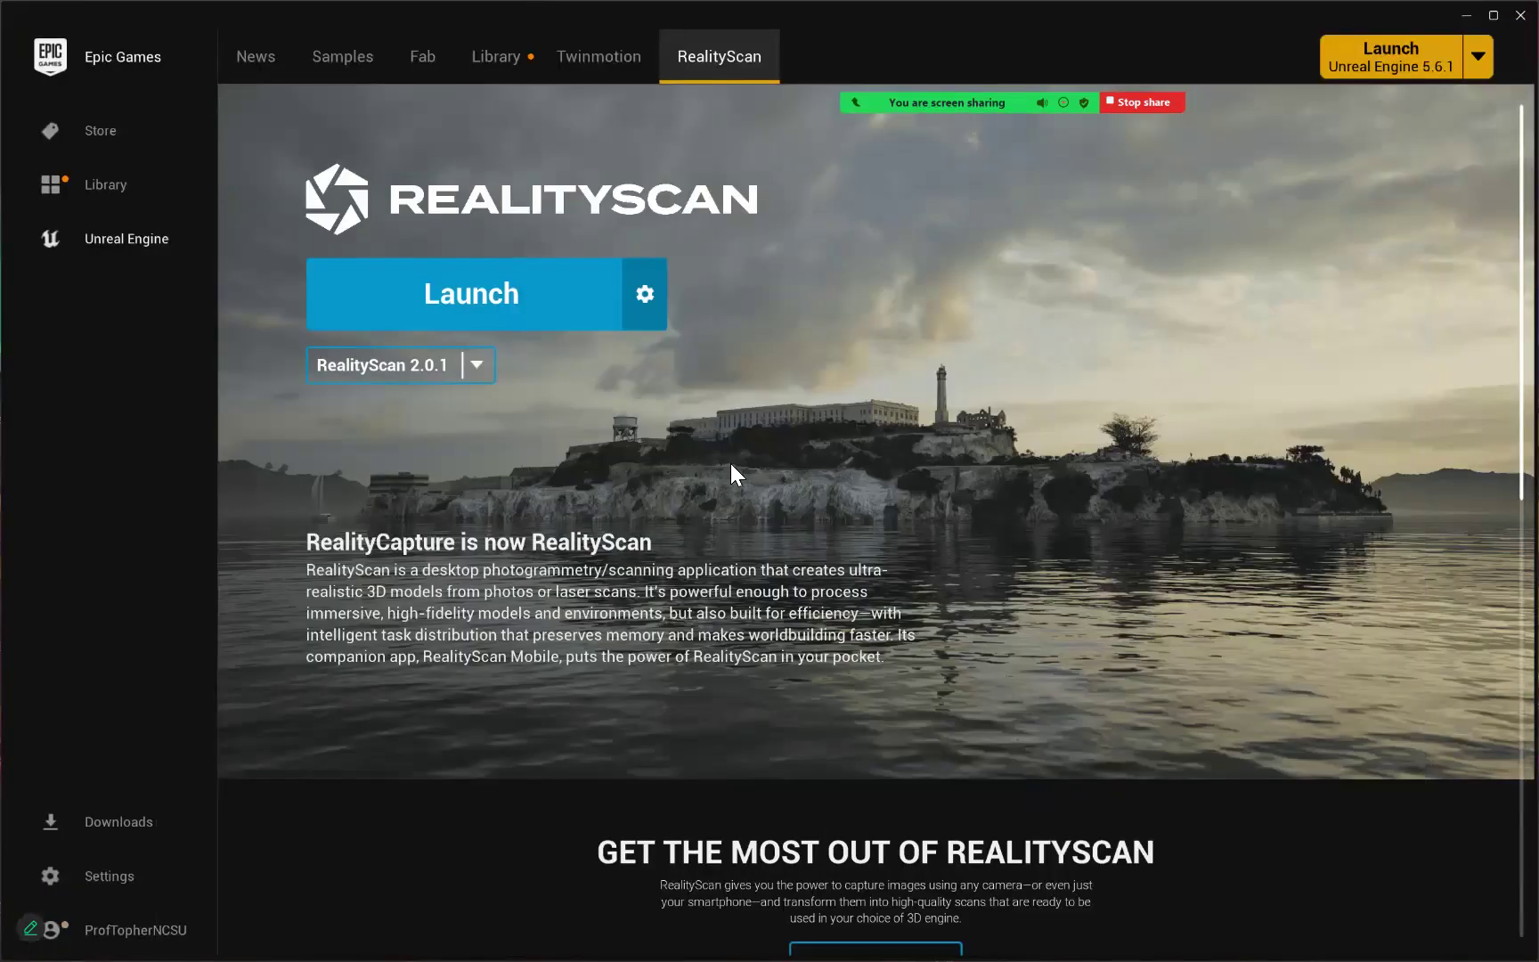
pyautogui.click(471, 298)
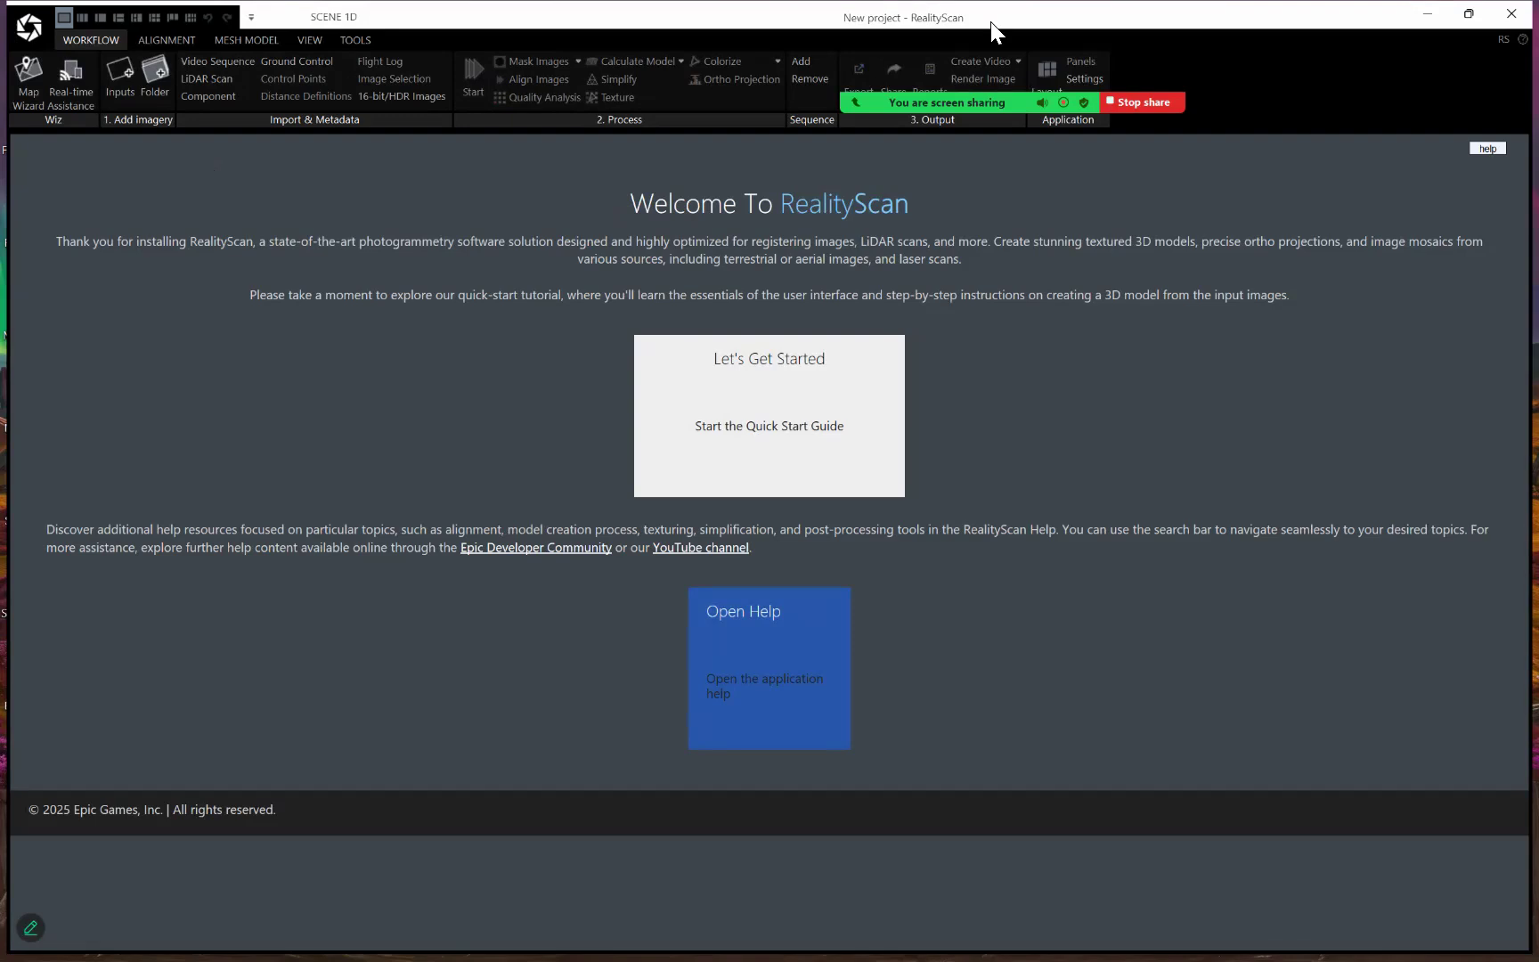
pyautogui.moveTo(906, 118)
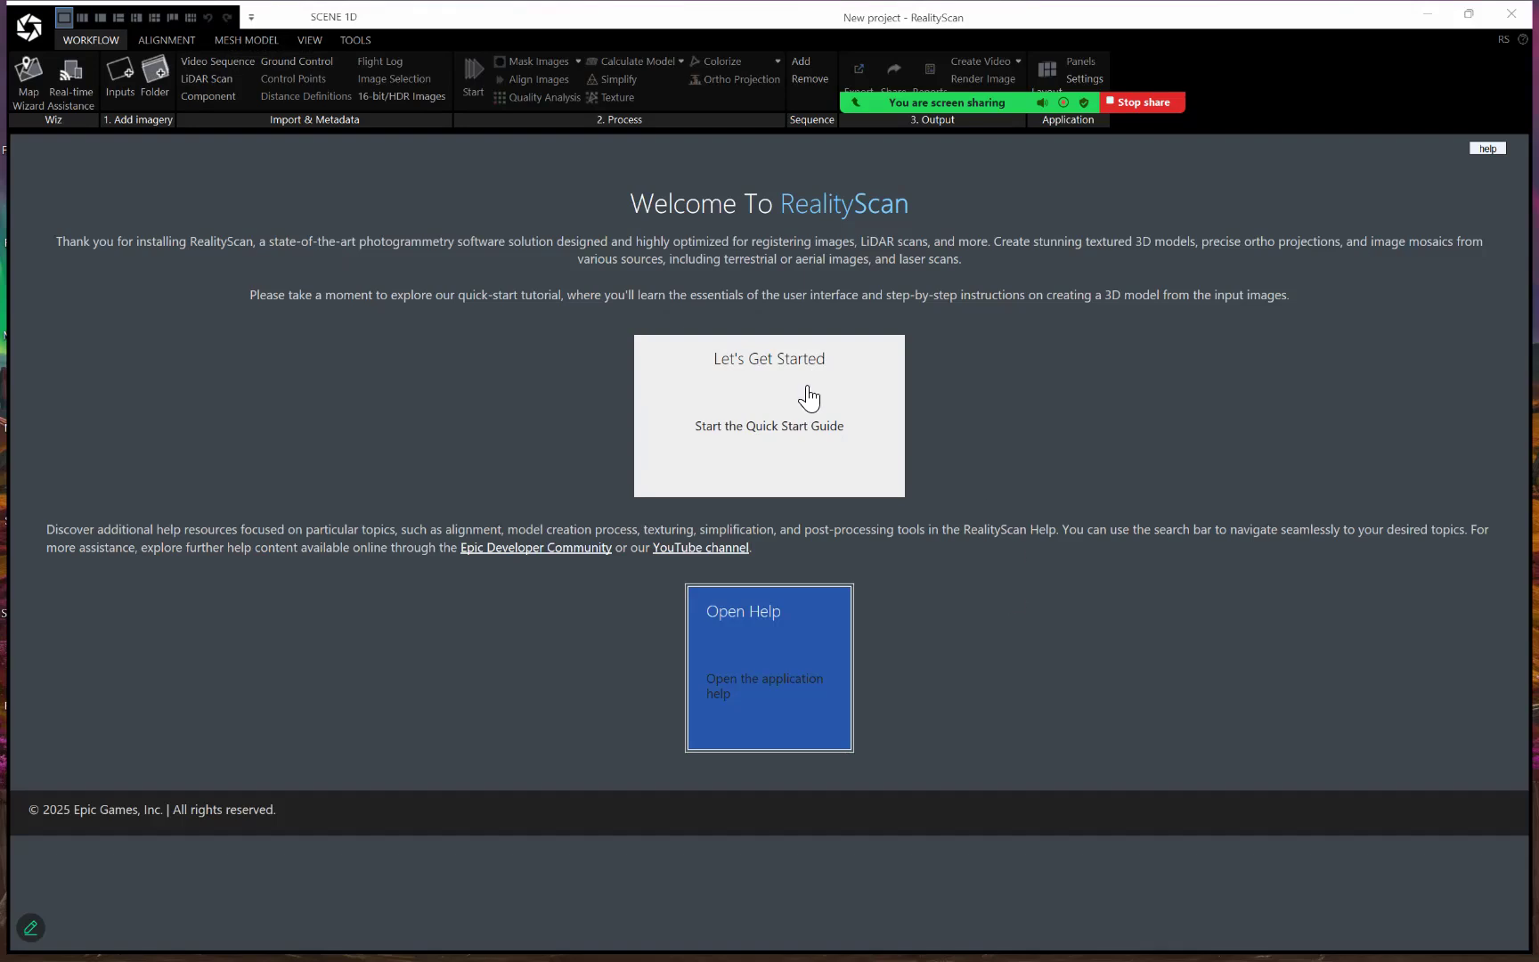
# Switch to the layout with a 1Ds list and two 2D views, and change the middle view to a 3Ds scene
pyautogui.click(84, 19)
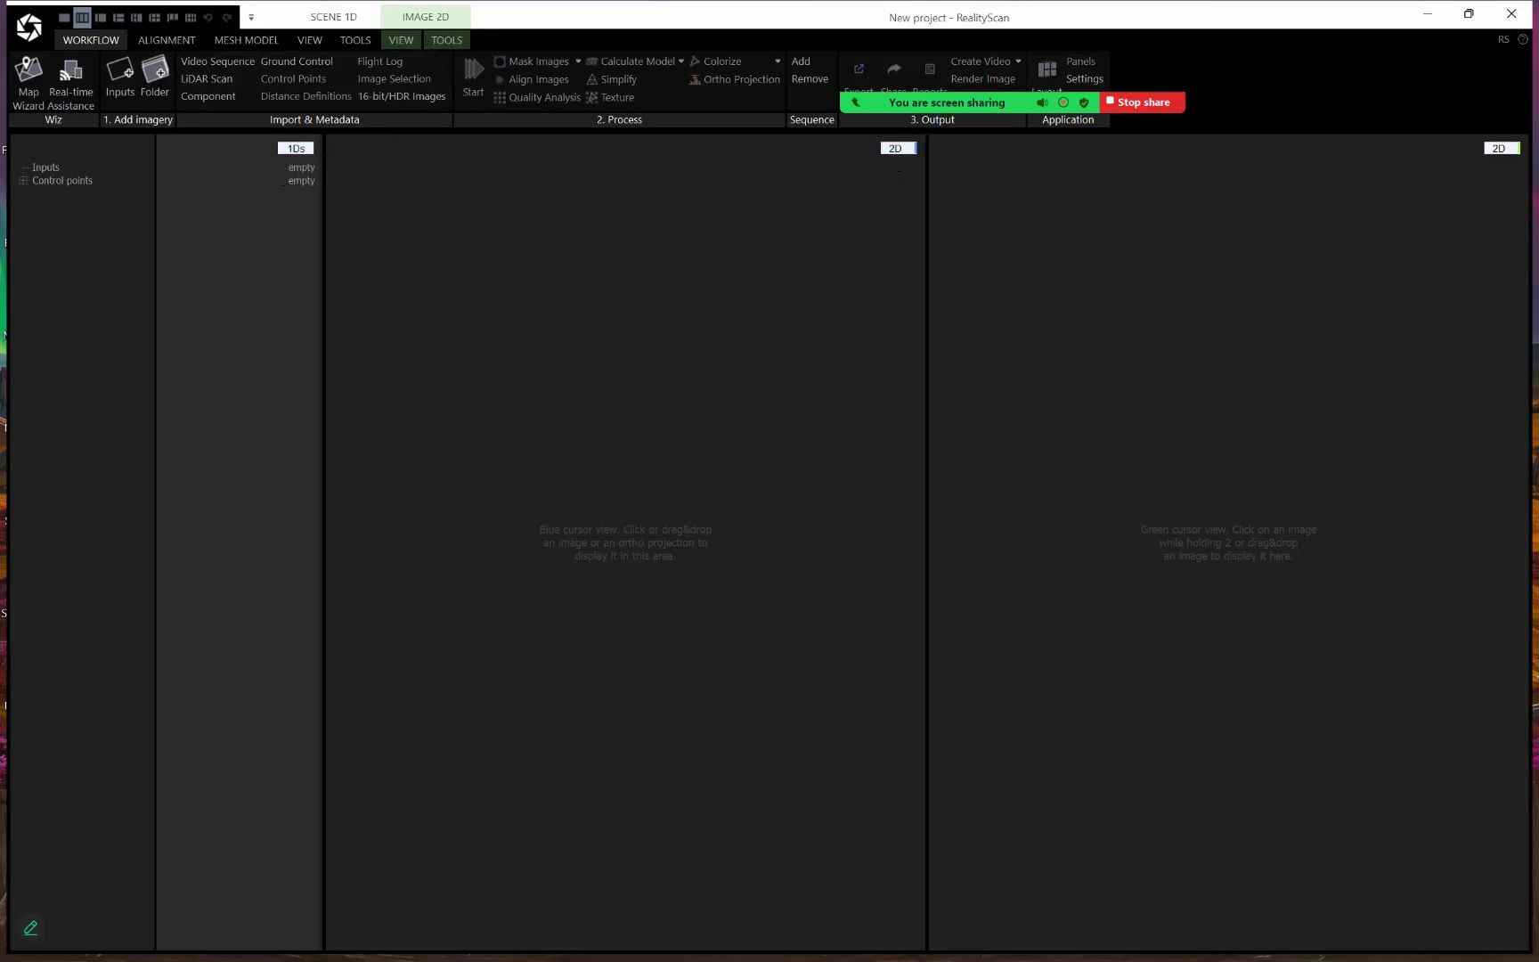
pyautogui.click(905, 151)
pyautogui.click(906, 151)
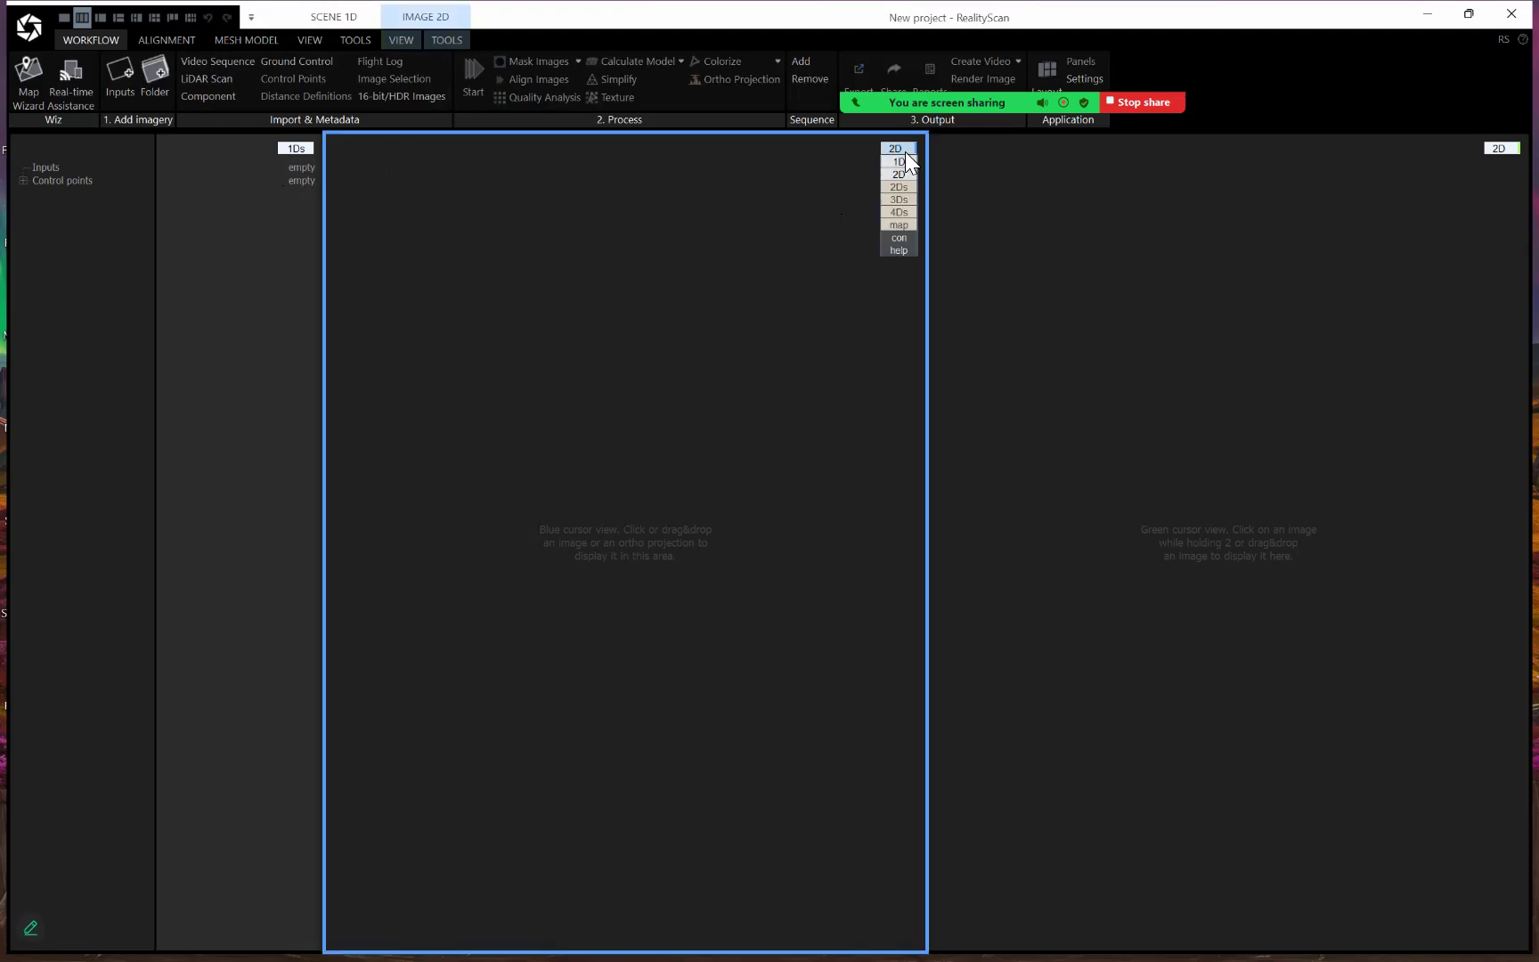
pyautogui.click(906, 201)
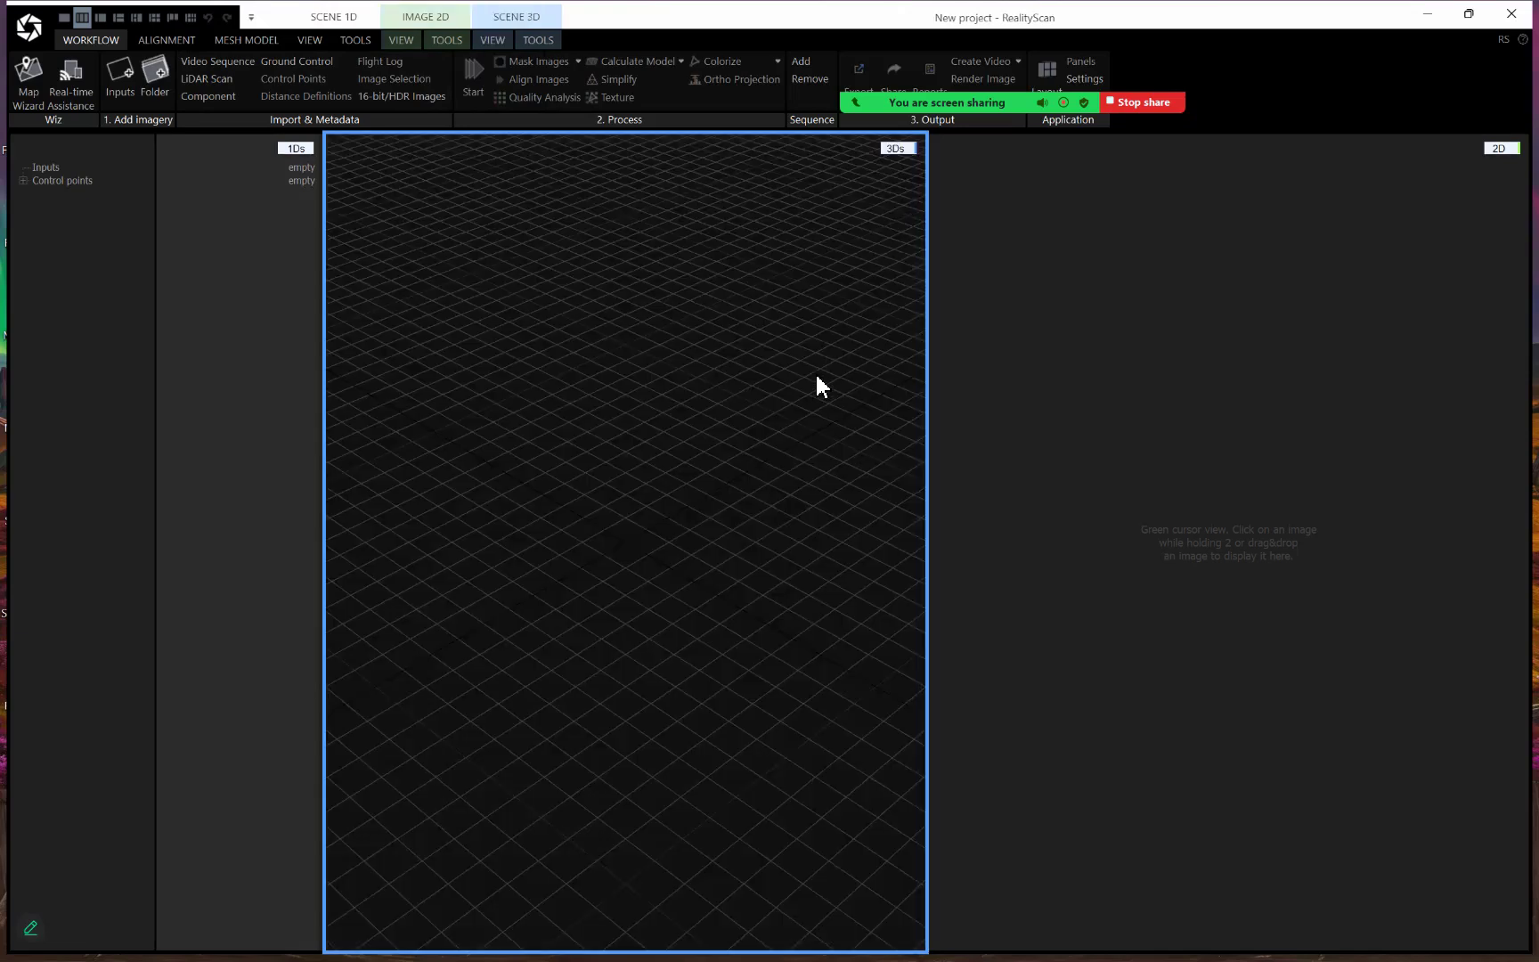
pyautogui.moveTo(817, 371); pyautogui.dragTo(848, 311)
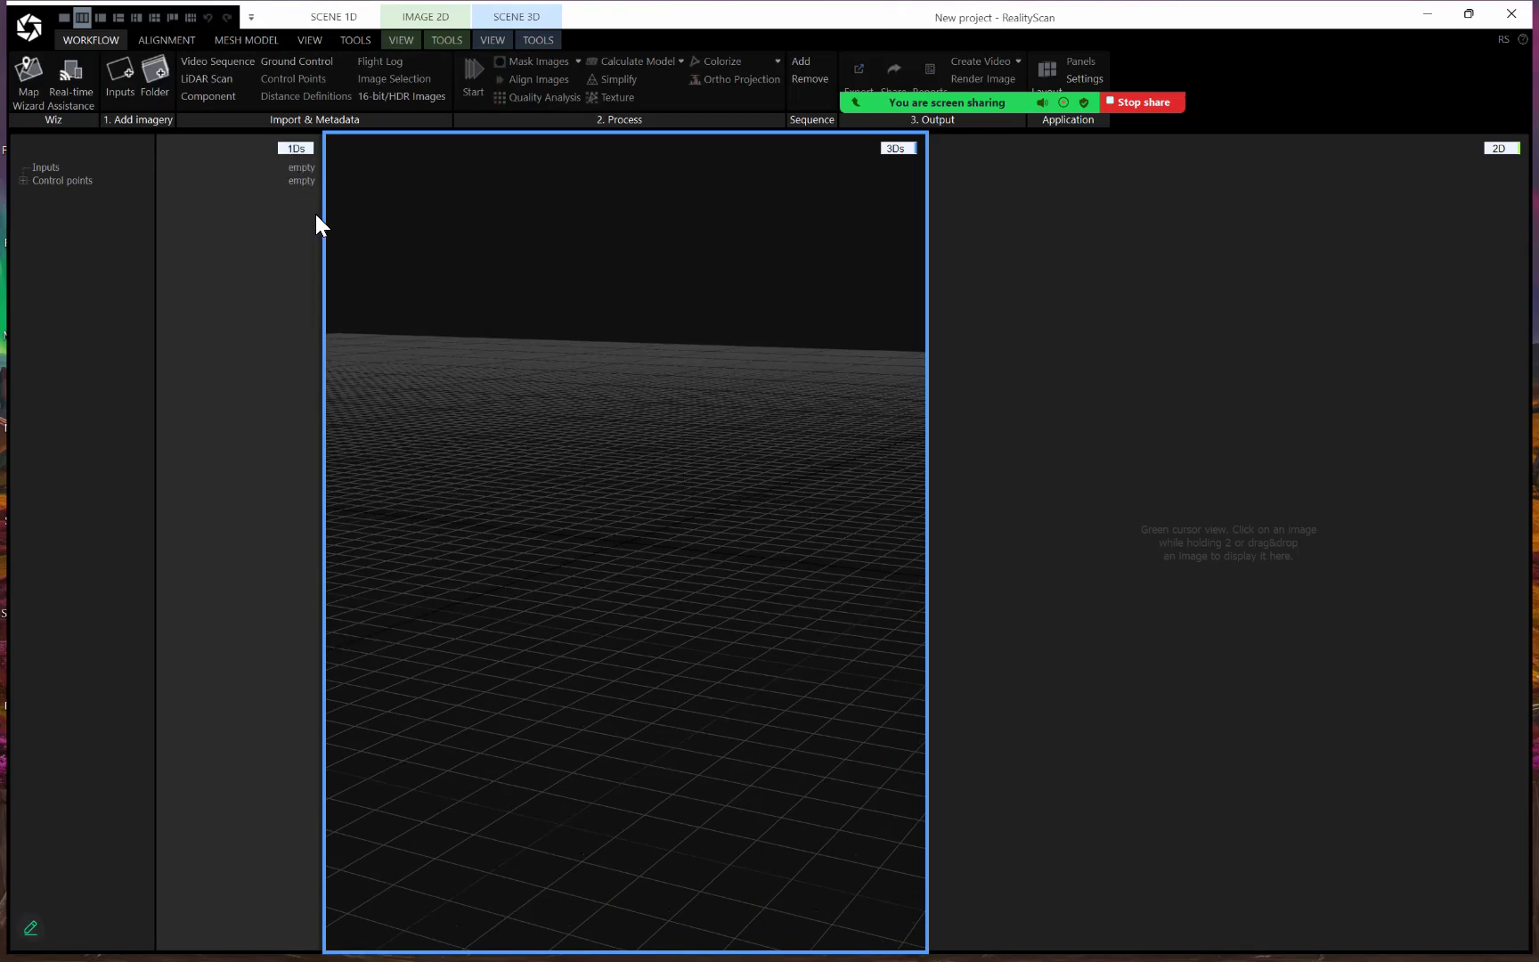
# Adjust the pane borders so the 3Ds view is wider than the 2D view while the 1Ds list keeps its width
pyautogui.moveTo(324, 226); pyautogui.dragTo(304, 221)
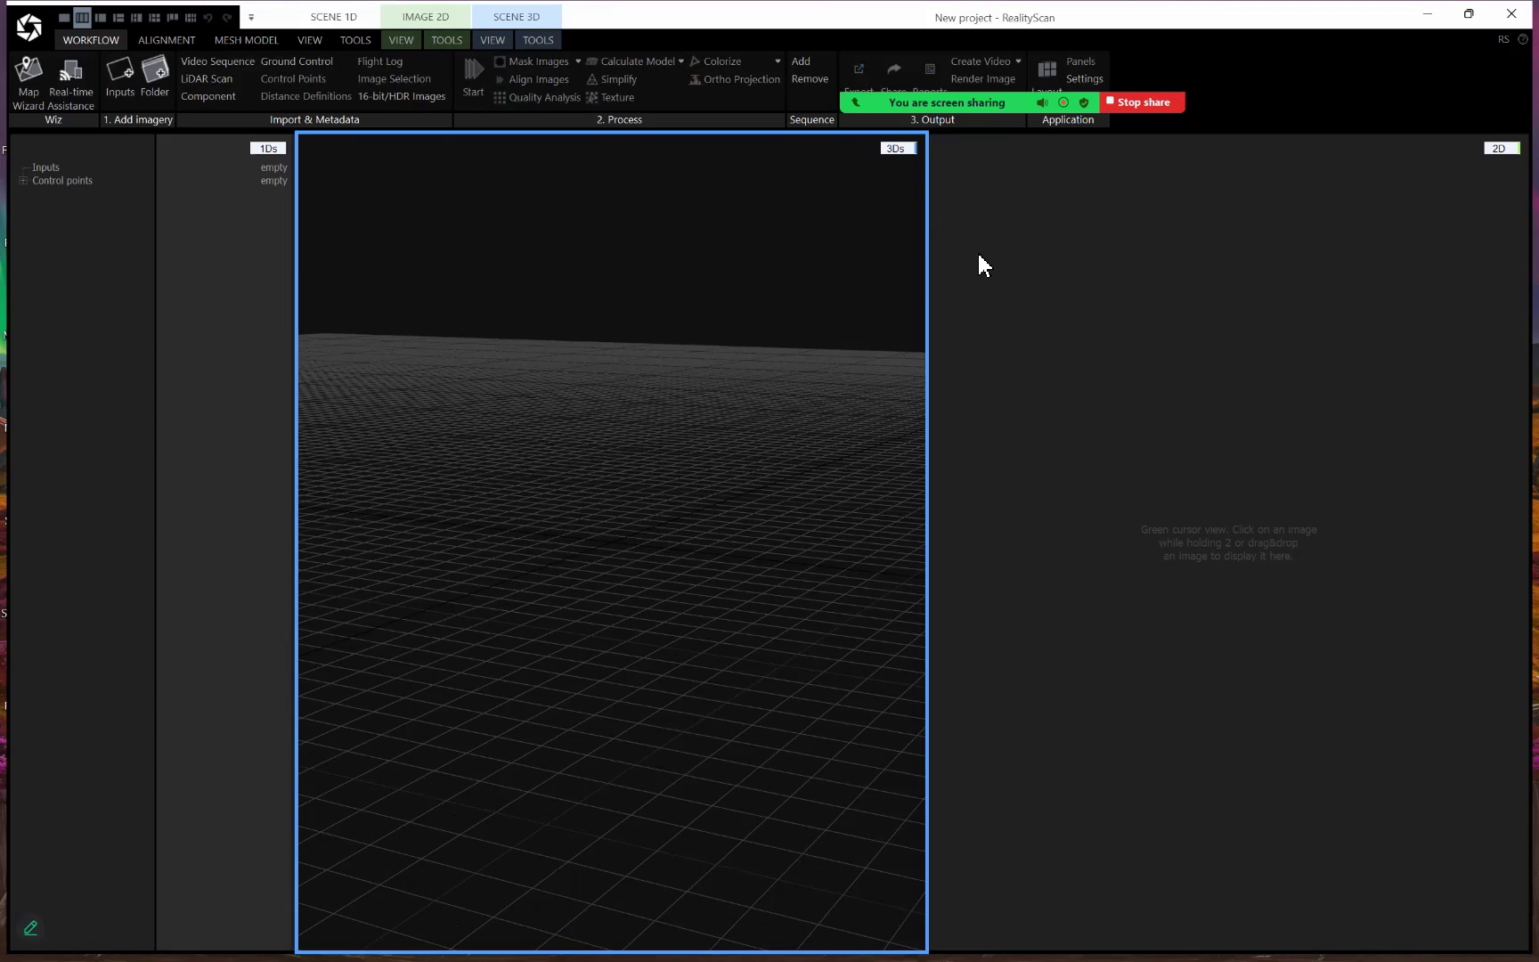
pyautogui.moveTo(931, 265); pyautogui.dragTo(974, 265)
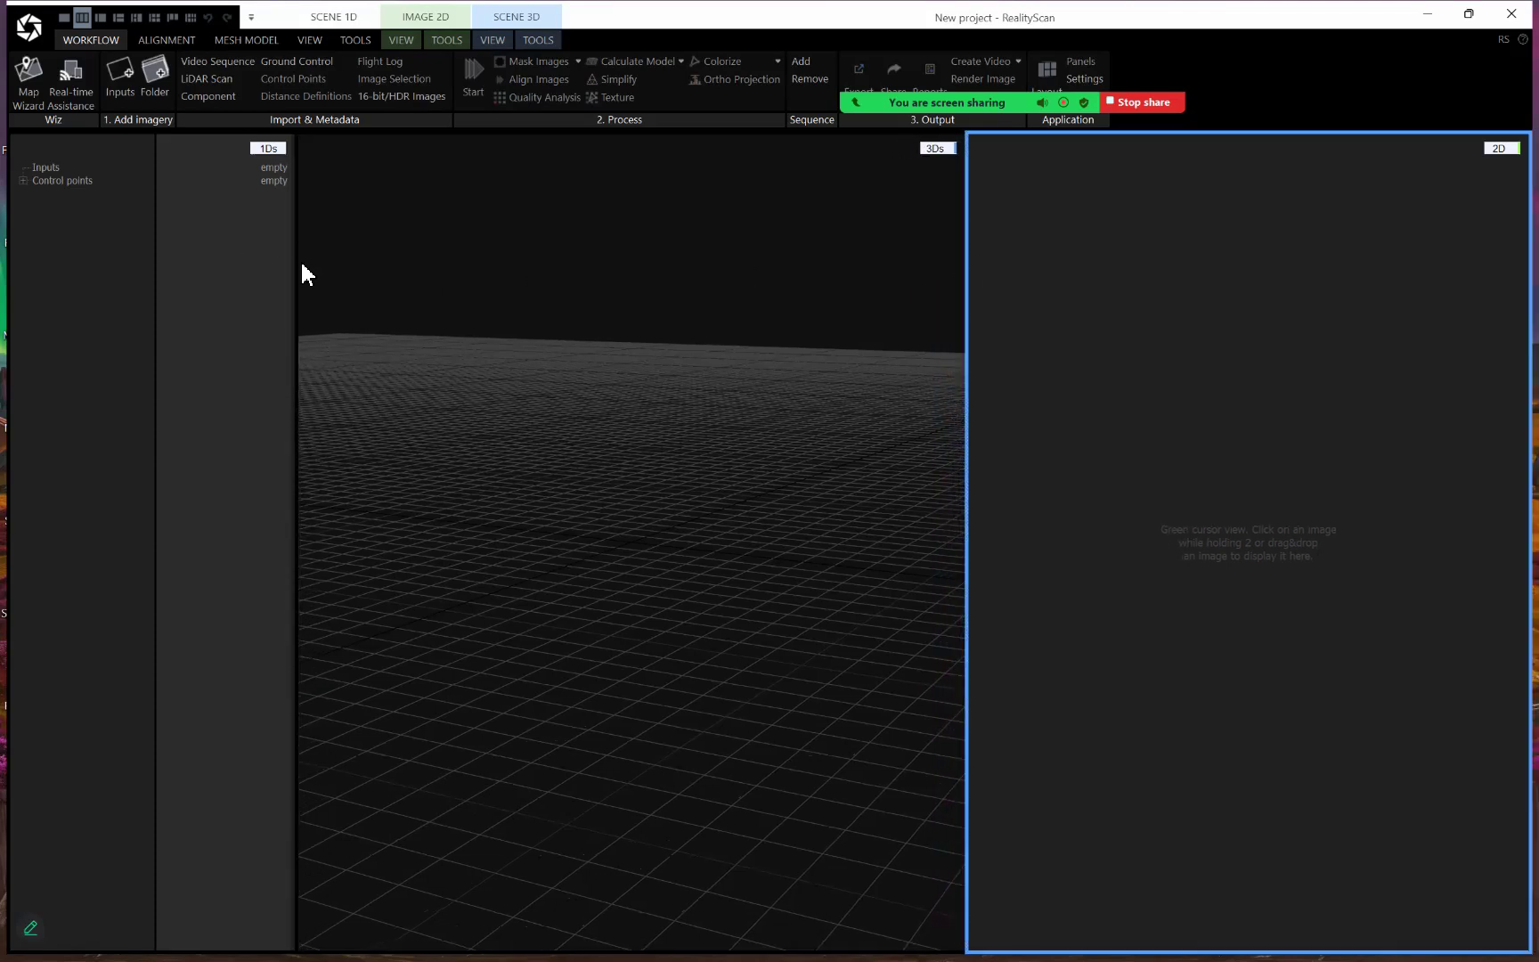
pyautogui.moveTo(306, 264); pyautogui.dragTo(326, 264)
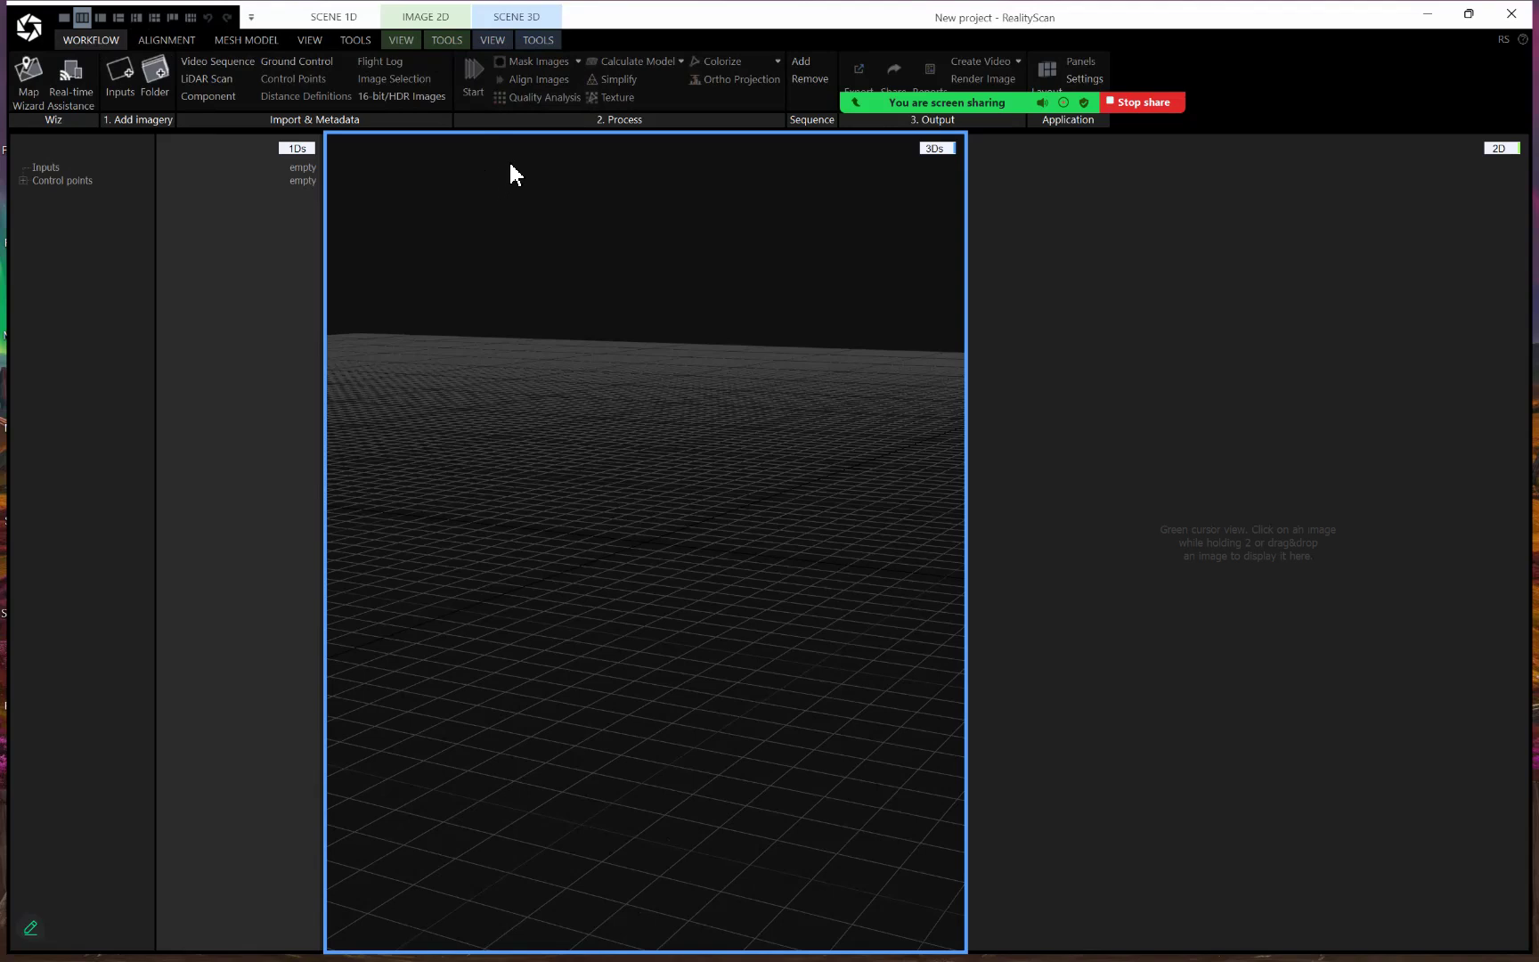
pyautogui.click(226, 63)
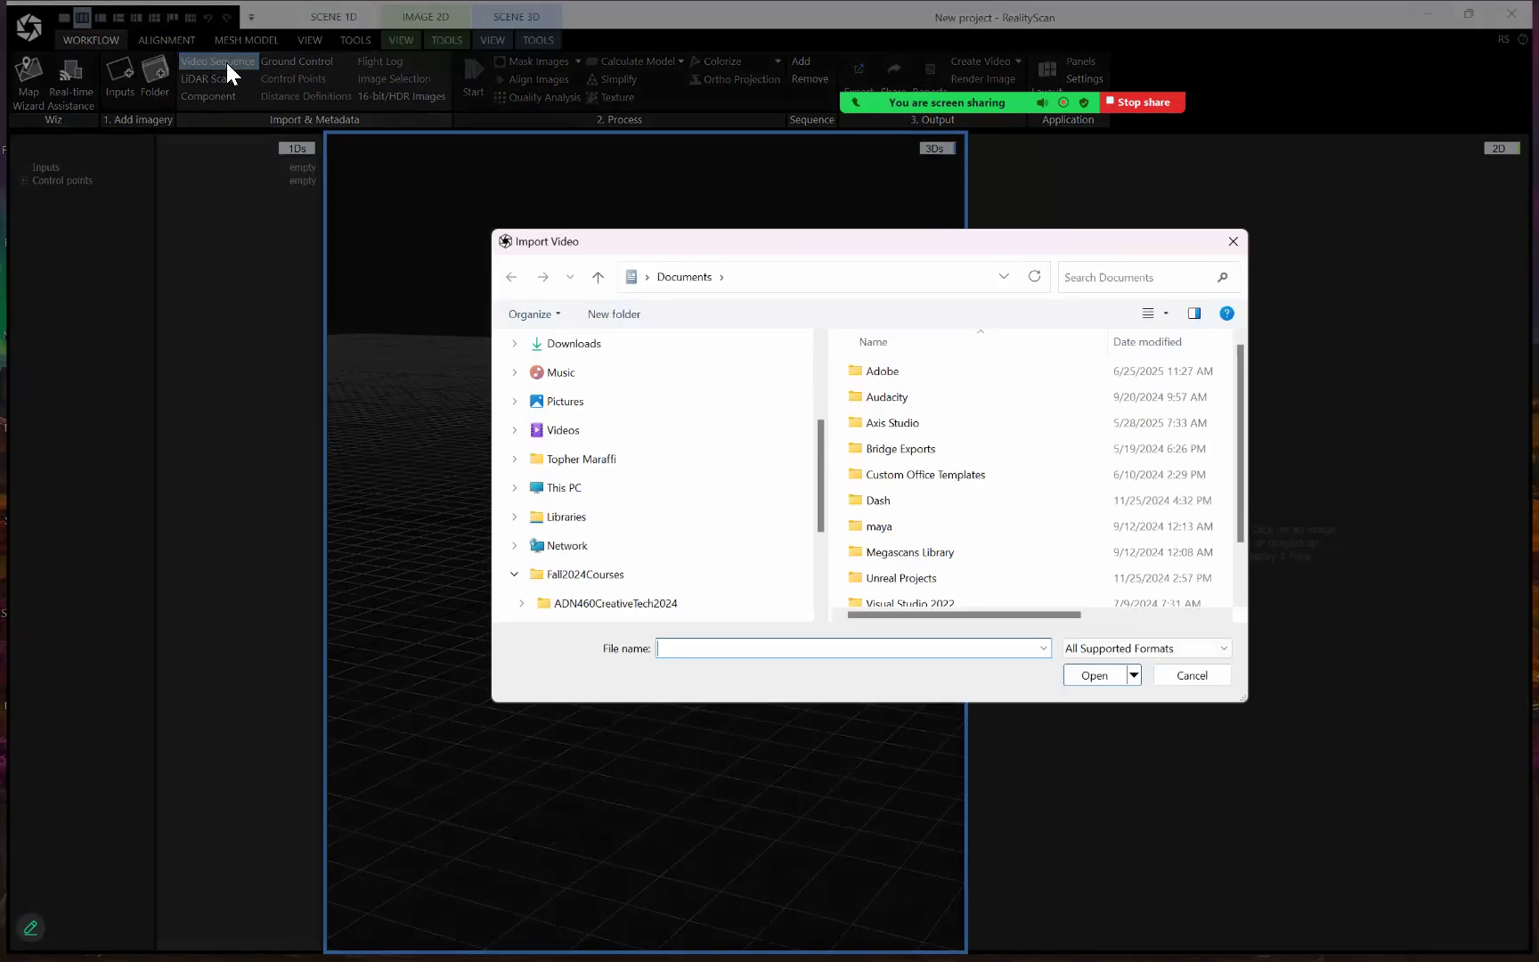
pyautogui.moveTo(908, 247); pyautogui.dragTo(817, 244)
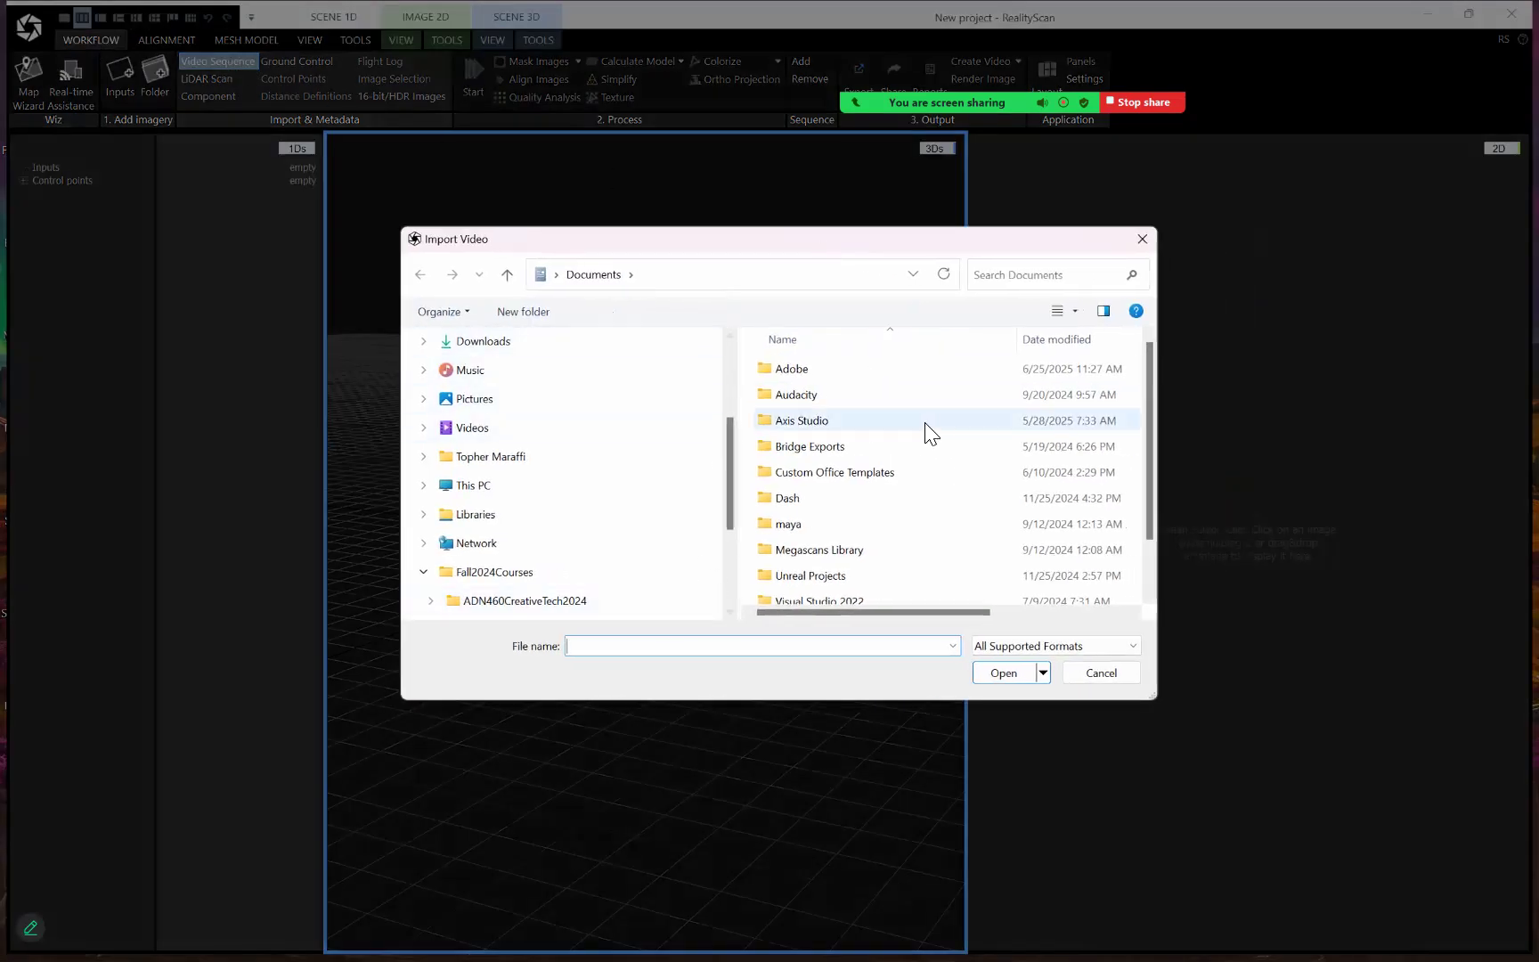
pyautogui.moveTo(958, 700); pyautogui.dragTo(958, 841)
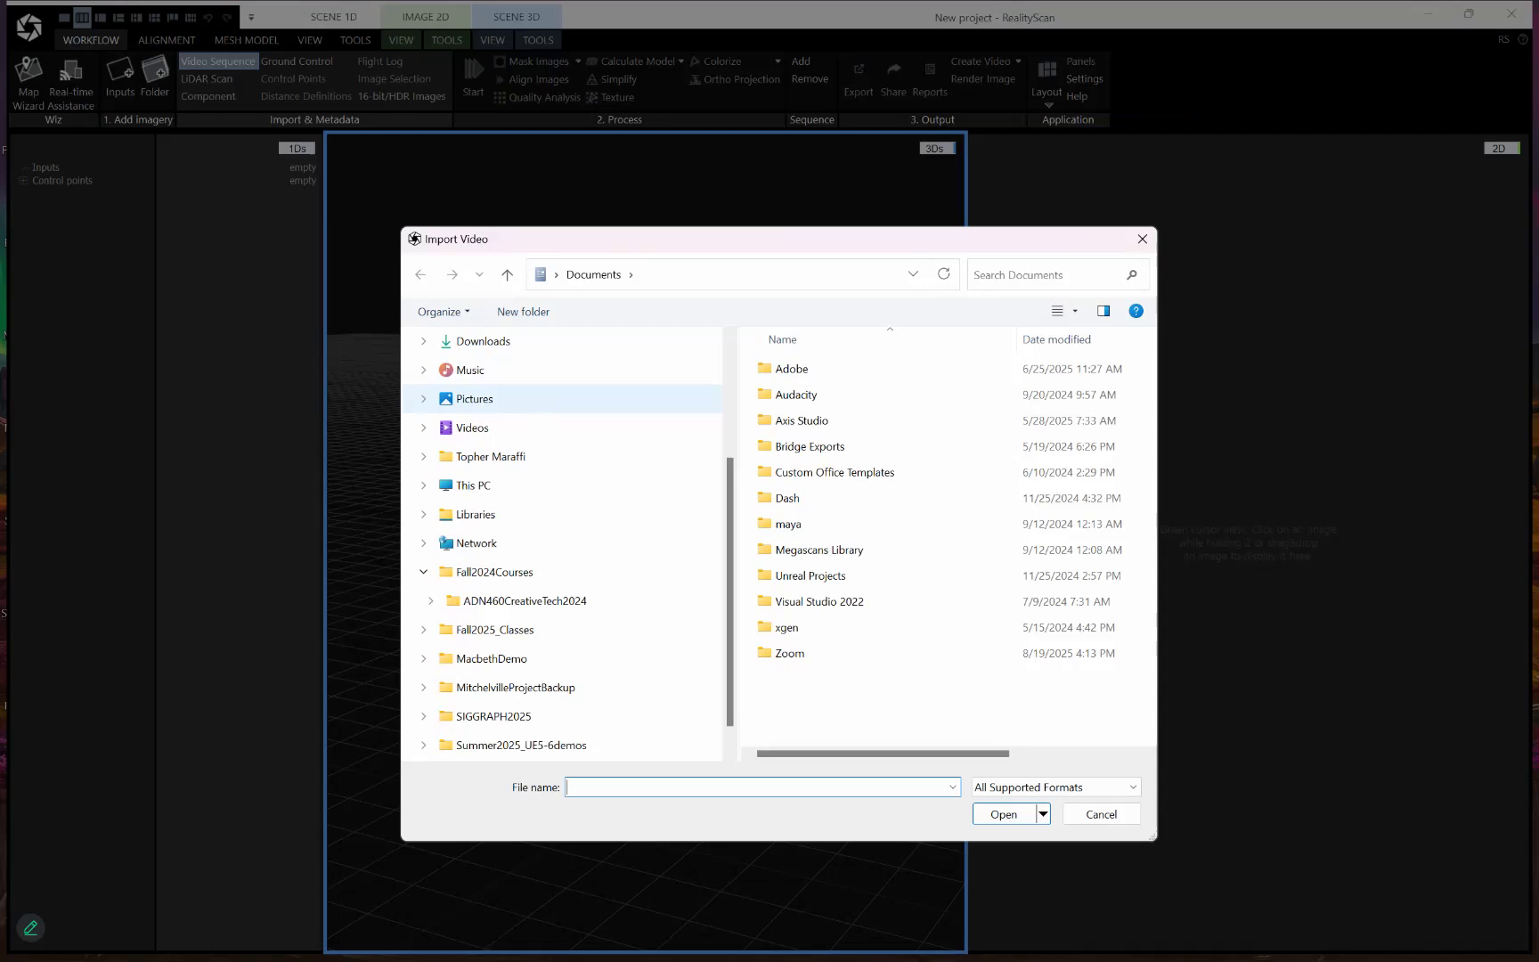
pyautogui.click(1101, 814)
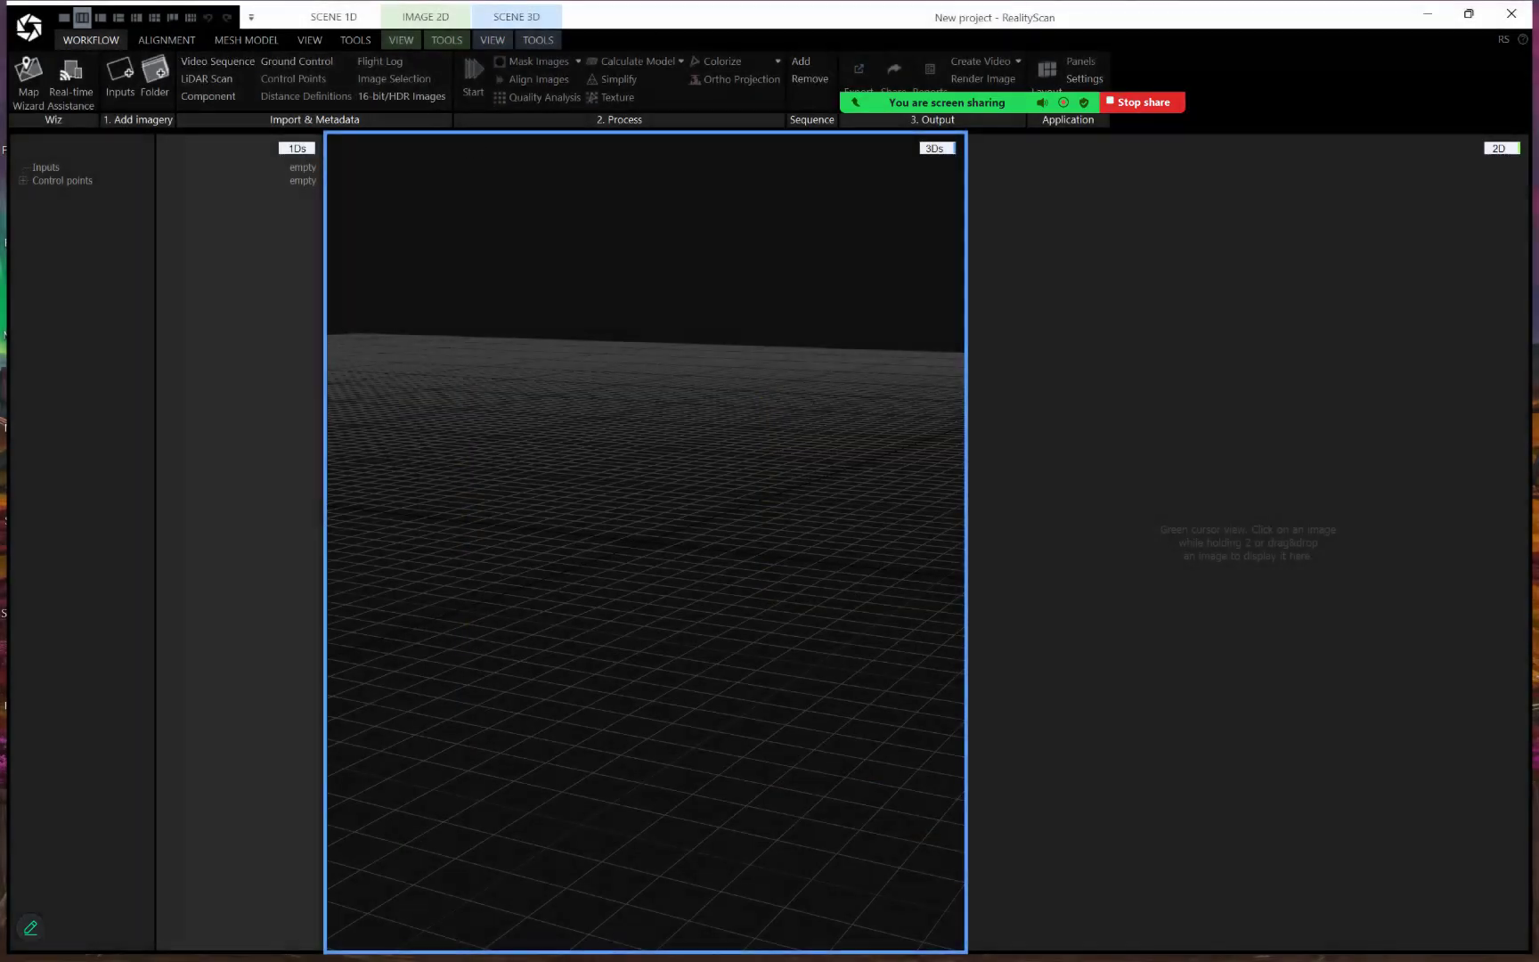
# Switch to File Explorer and copy the TopherScan1 MOV file from the ADN460CreativeTech2024 folder
pyautogui.hotkey('alt', 'Tab')
pyautogui.hotkey('alt', 'Tab')
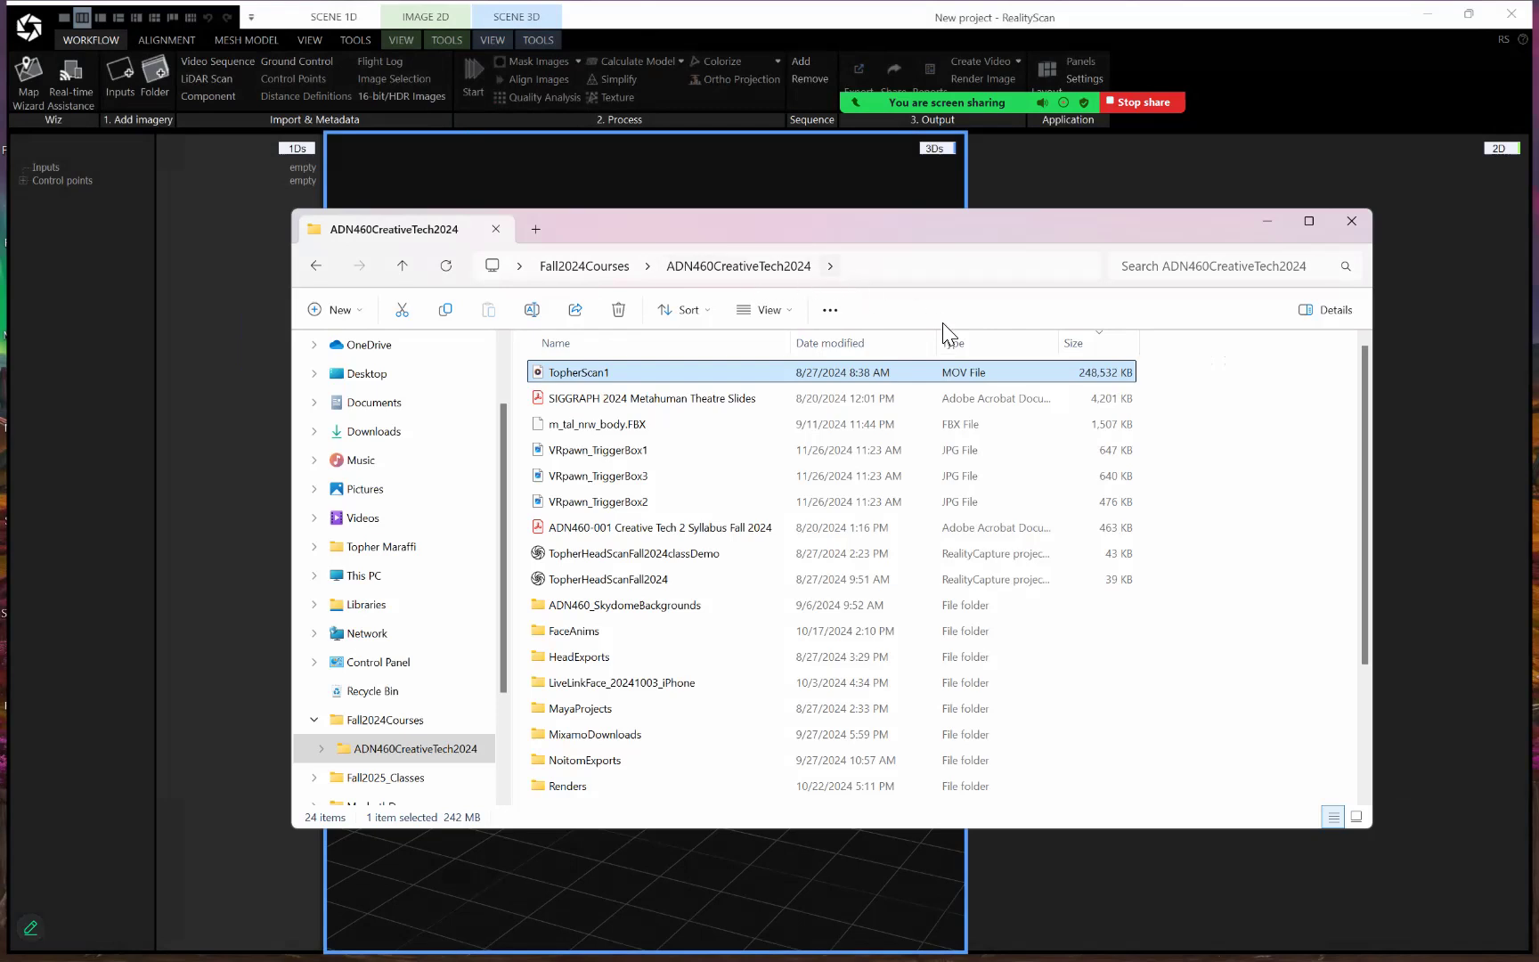
pyautogui.moveTo(1064, 228); pyautogui.dragTo(1050, 232)
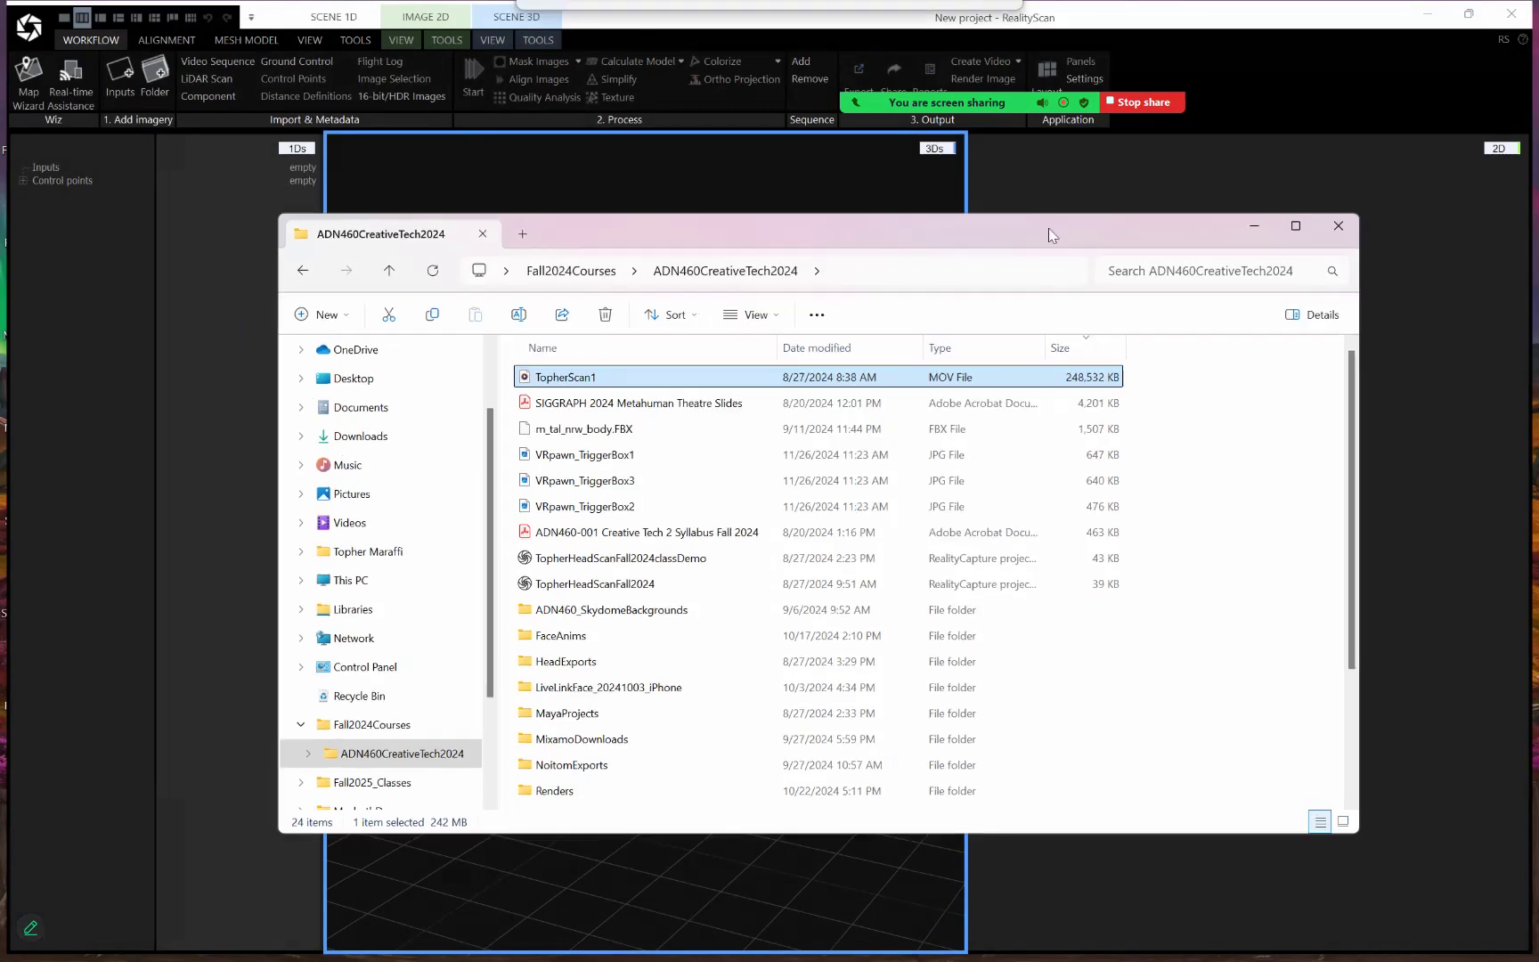
pyautogui.rightClick(565, 376)
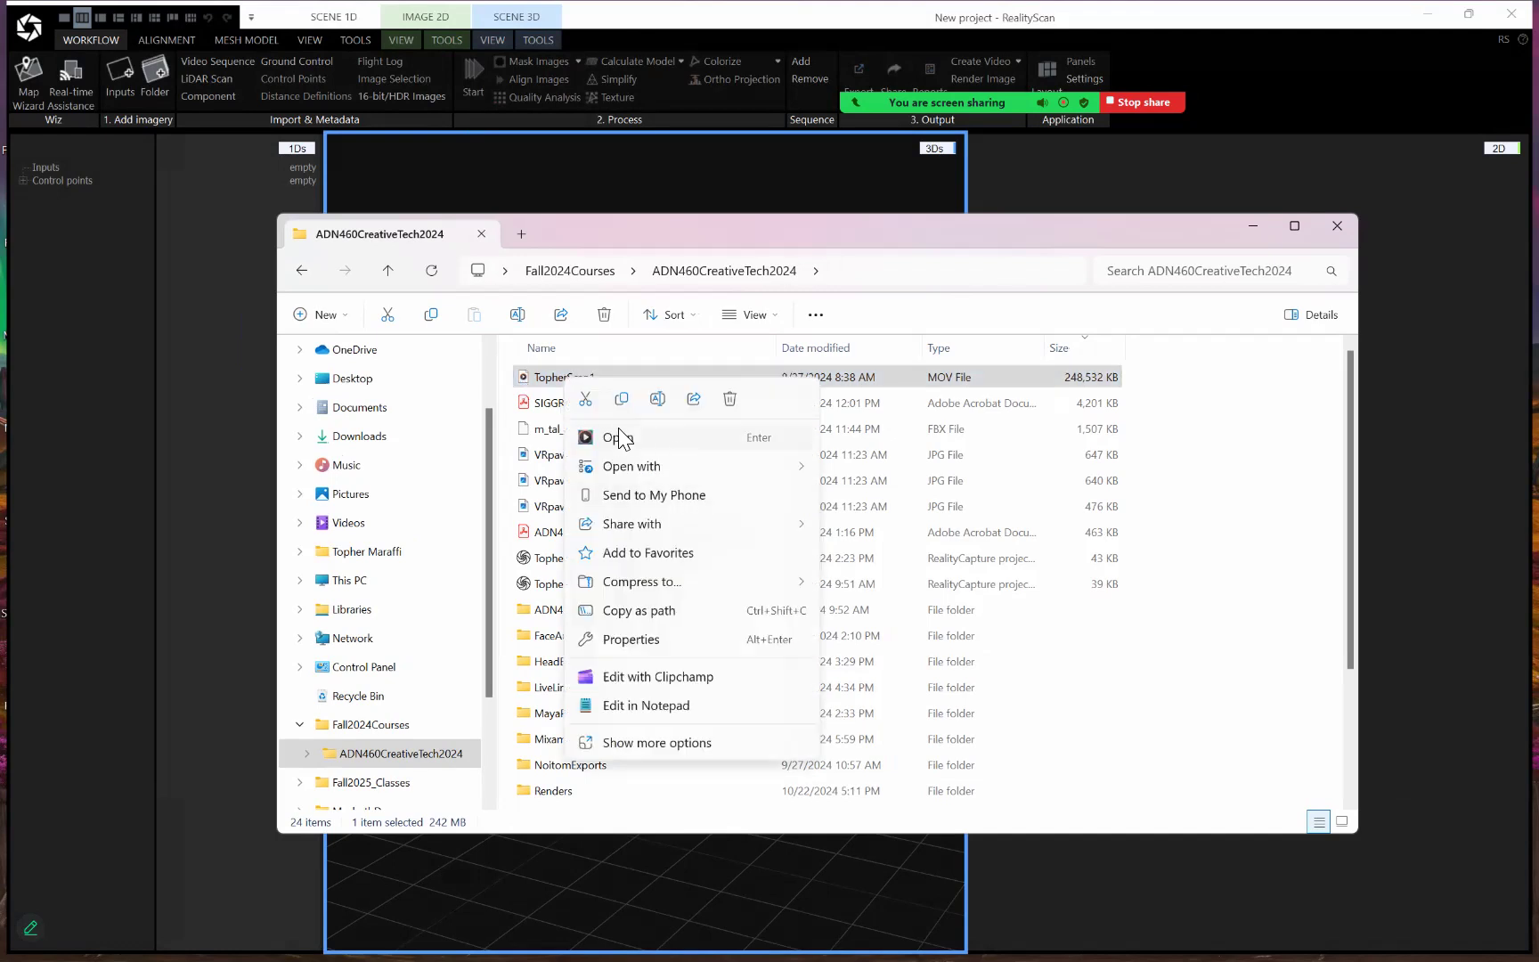
pyautogui.click(543, 381)
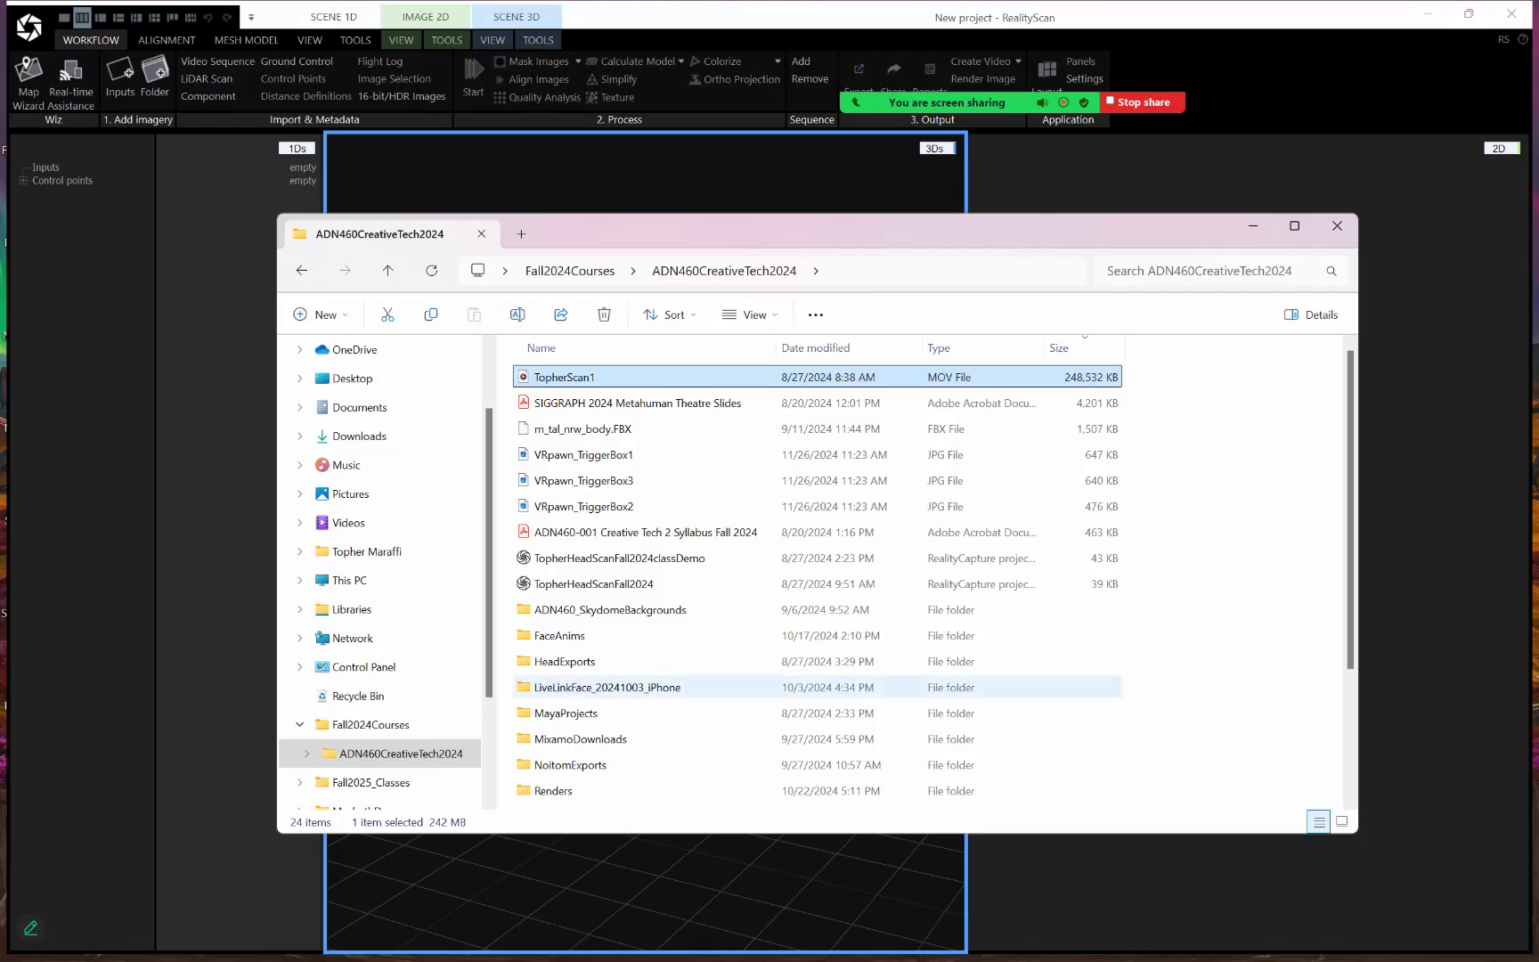
# Create a RealityScanDemo folder in Desktop > Fall2025_Classes > ADN460CreativeTechStudio3 and paste the copied TopherScan1 video into it
pyautogui.click(355, 380)
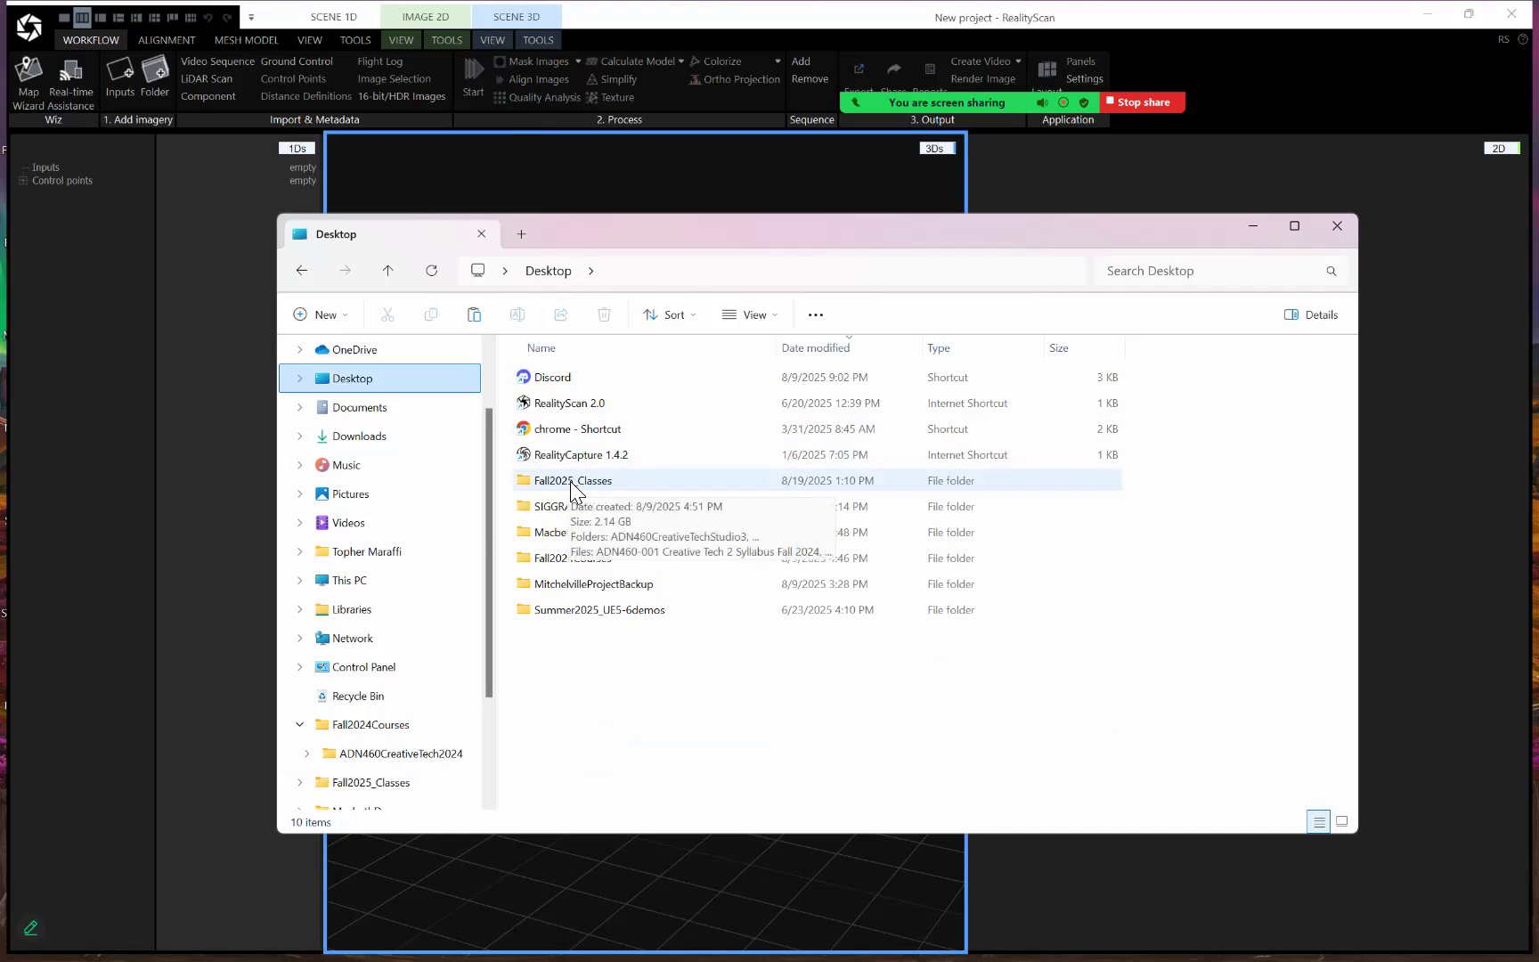
pyautogui.doubleClick(571, 482)
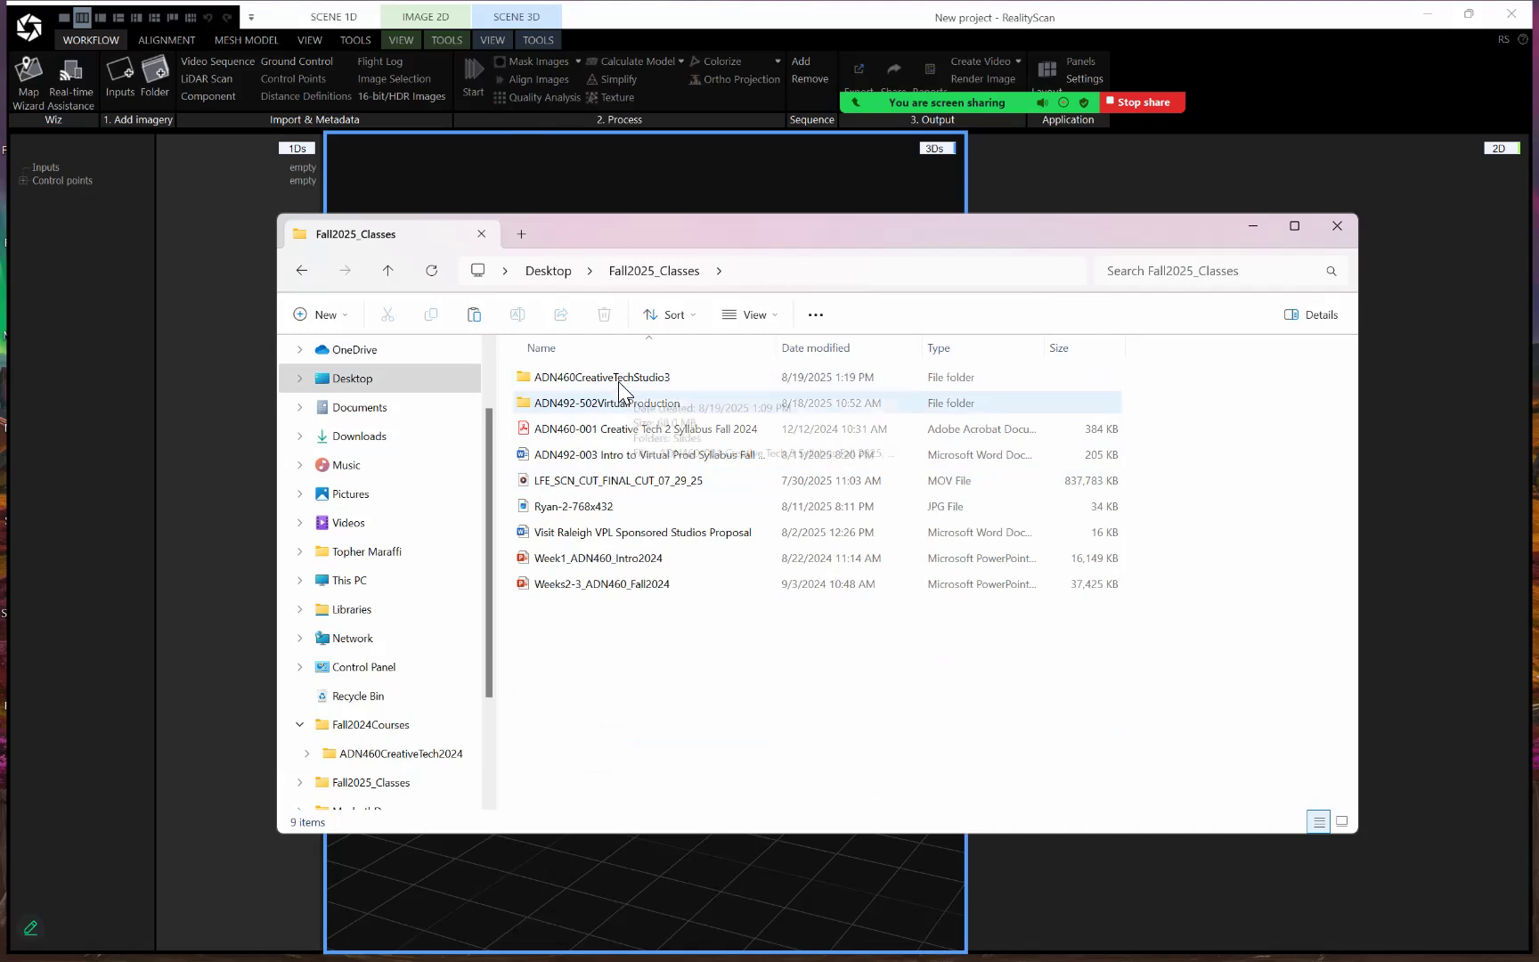
pyautogui.doubleClick(618, 381)
pyautogui.rightClick(591, 488)
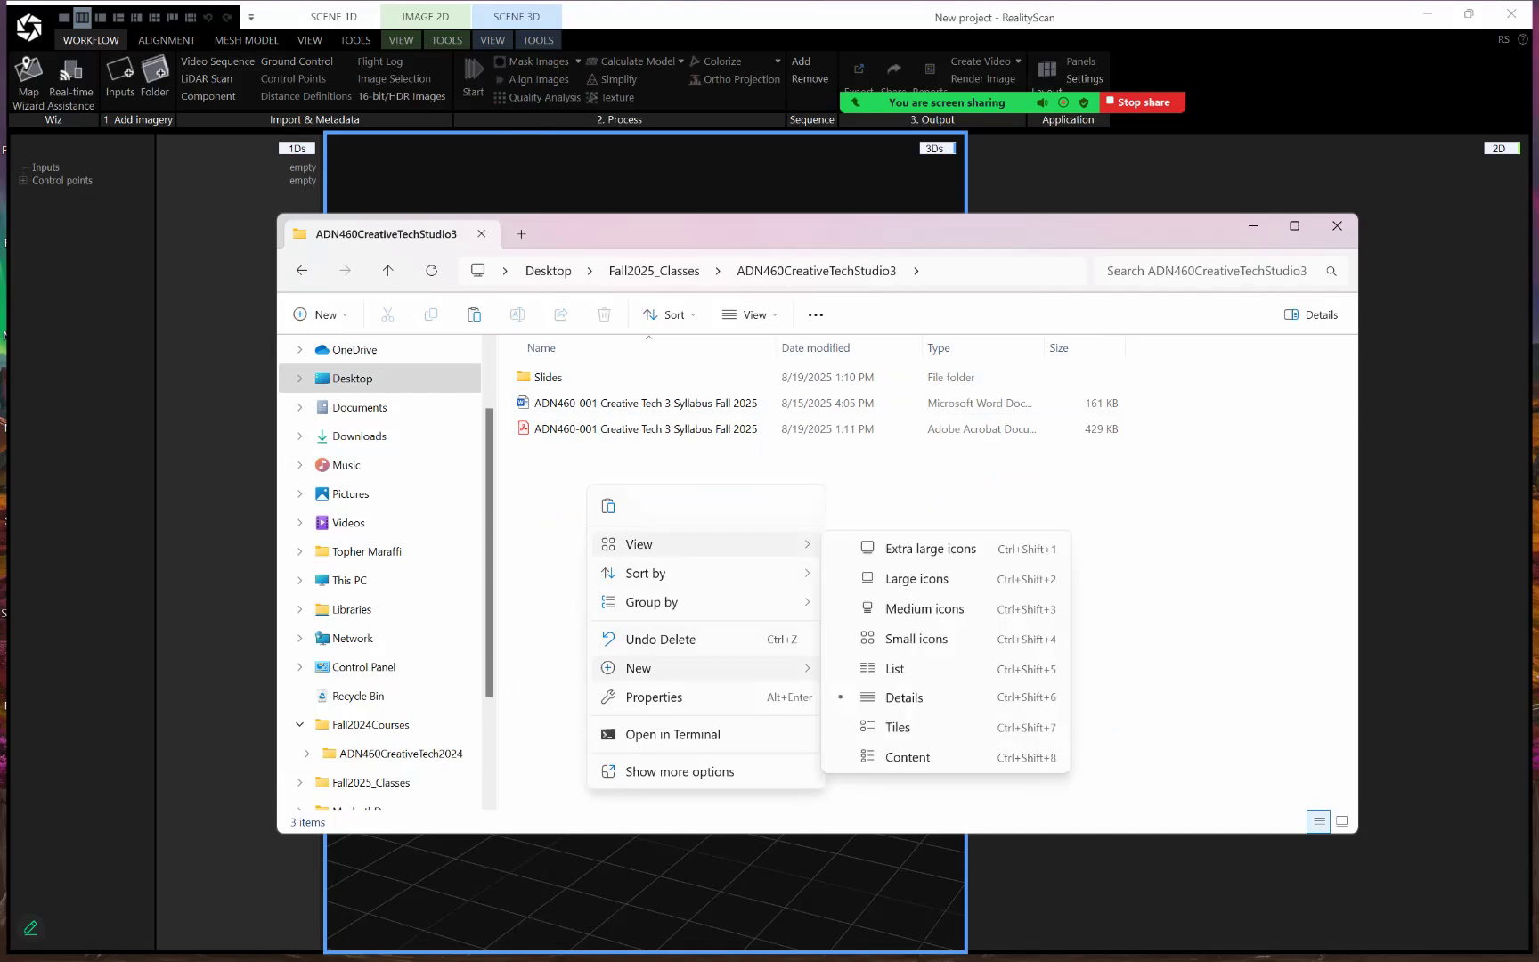
pyautogui.moveTo(663, 668)
pyautogui.click(858, 268)
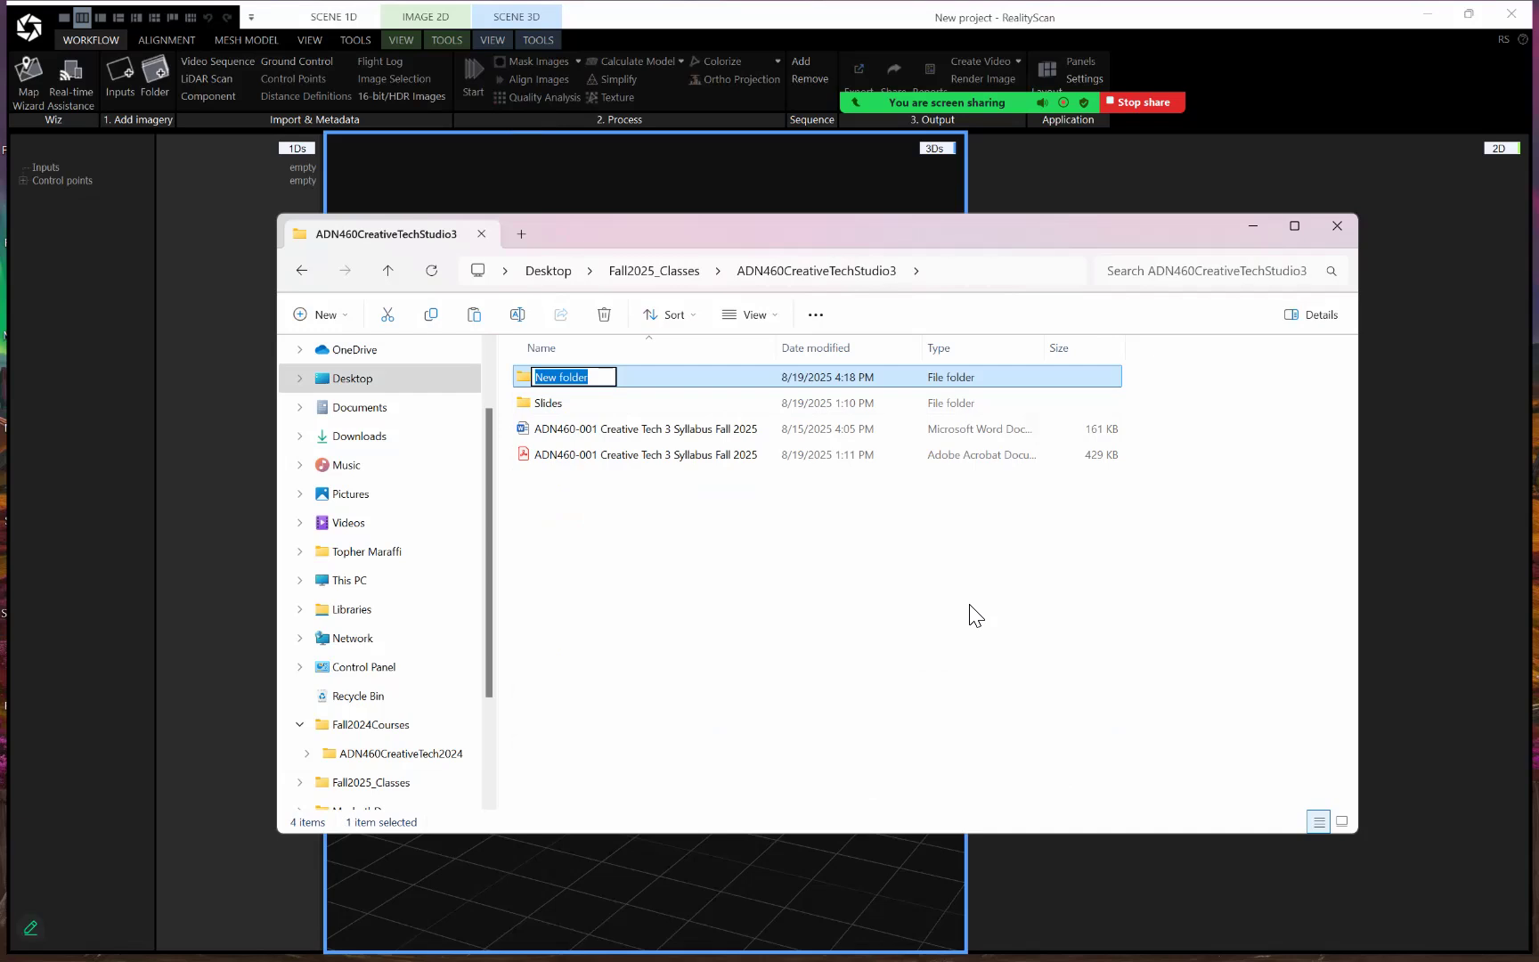
pyautogui.write('Real')
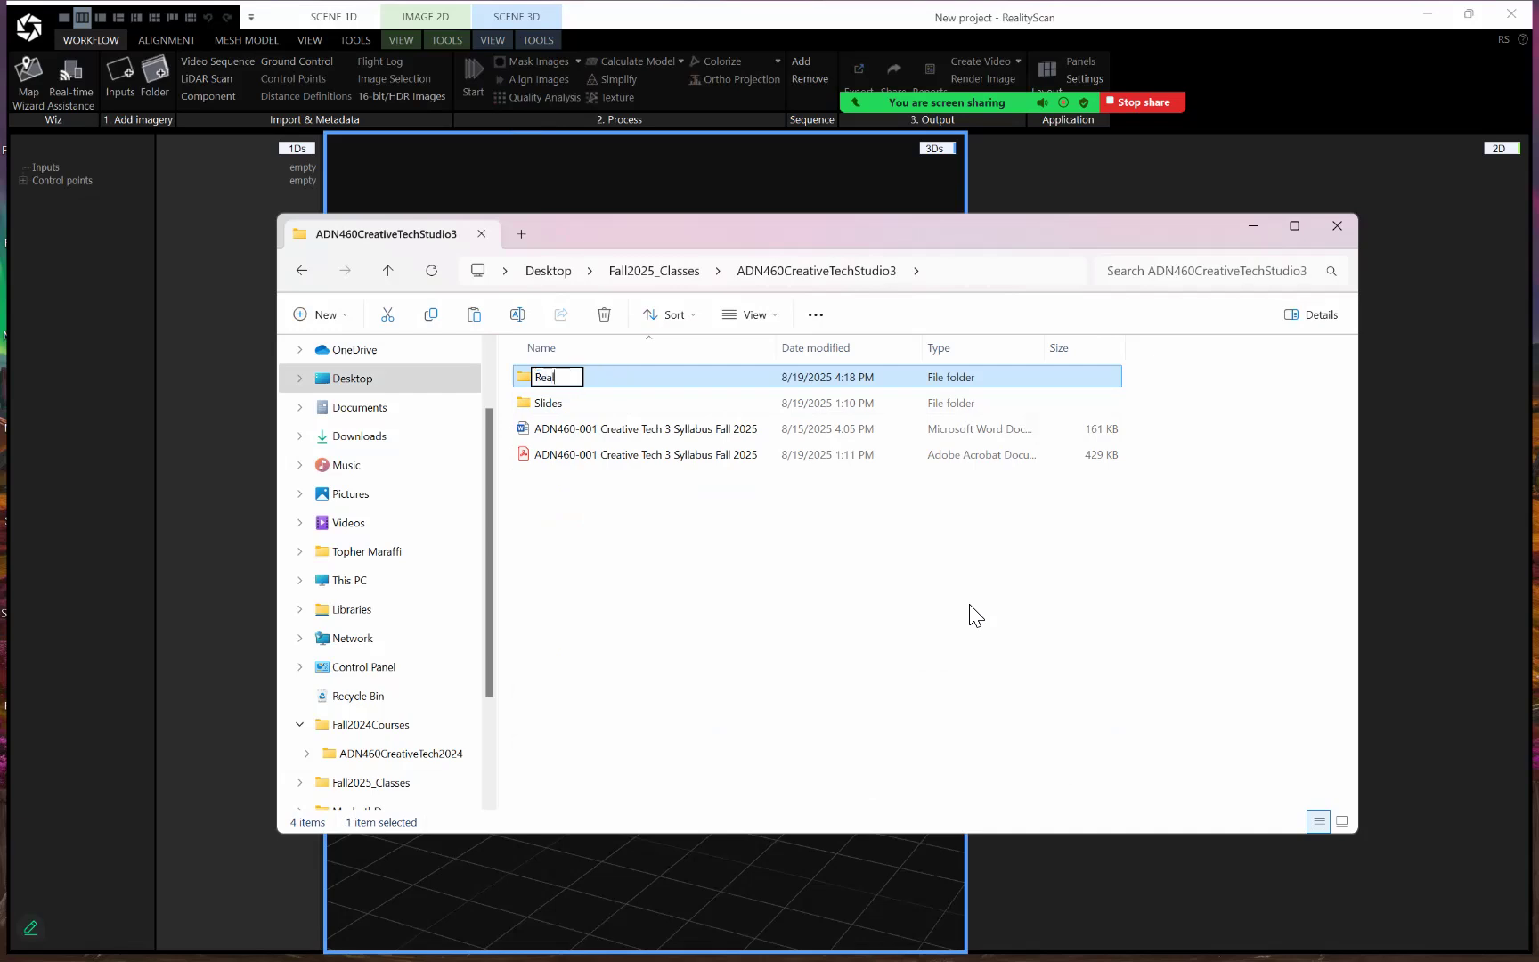
pyautogui.write('ityScanDemo')
pyautogui.press('Return')
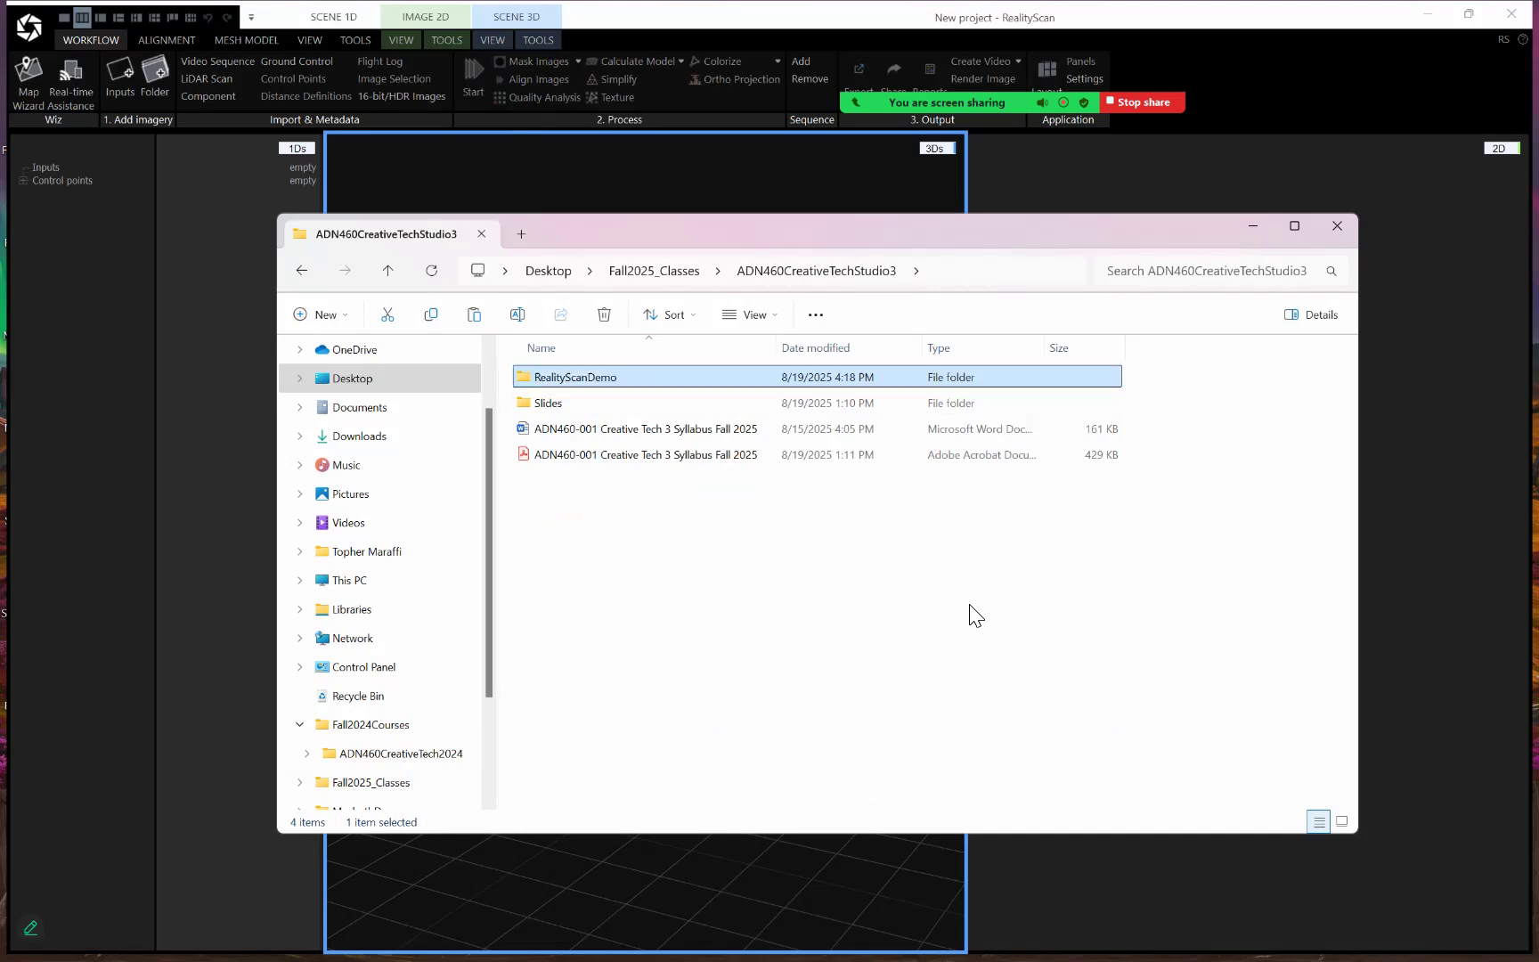
pyautogui.doubleClick(547, 377)
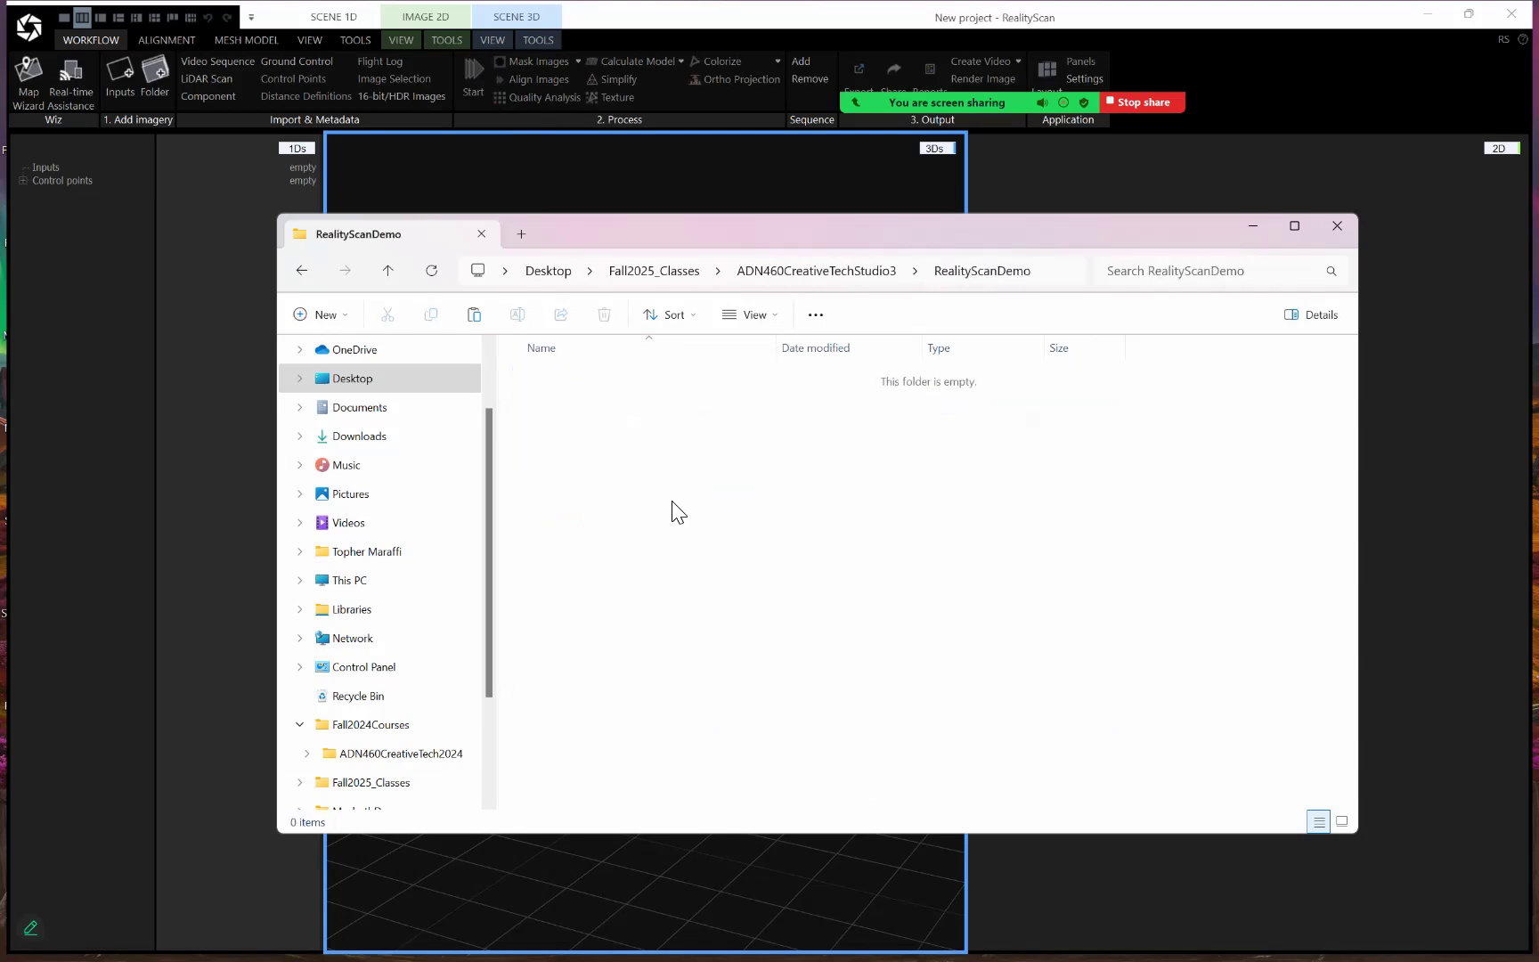
pyautogui.hotkey('ctrl', 'v')
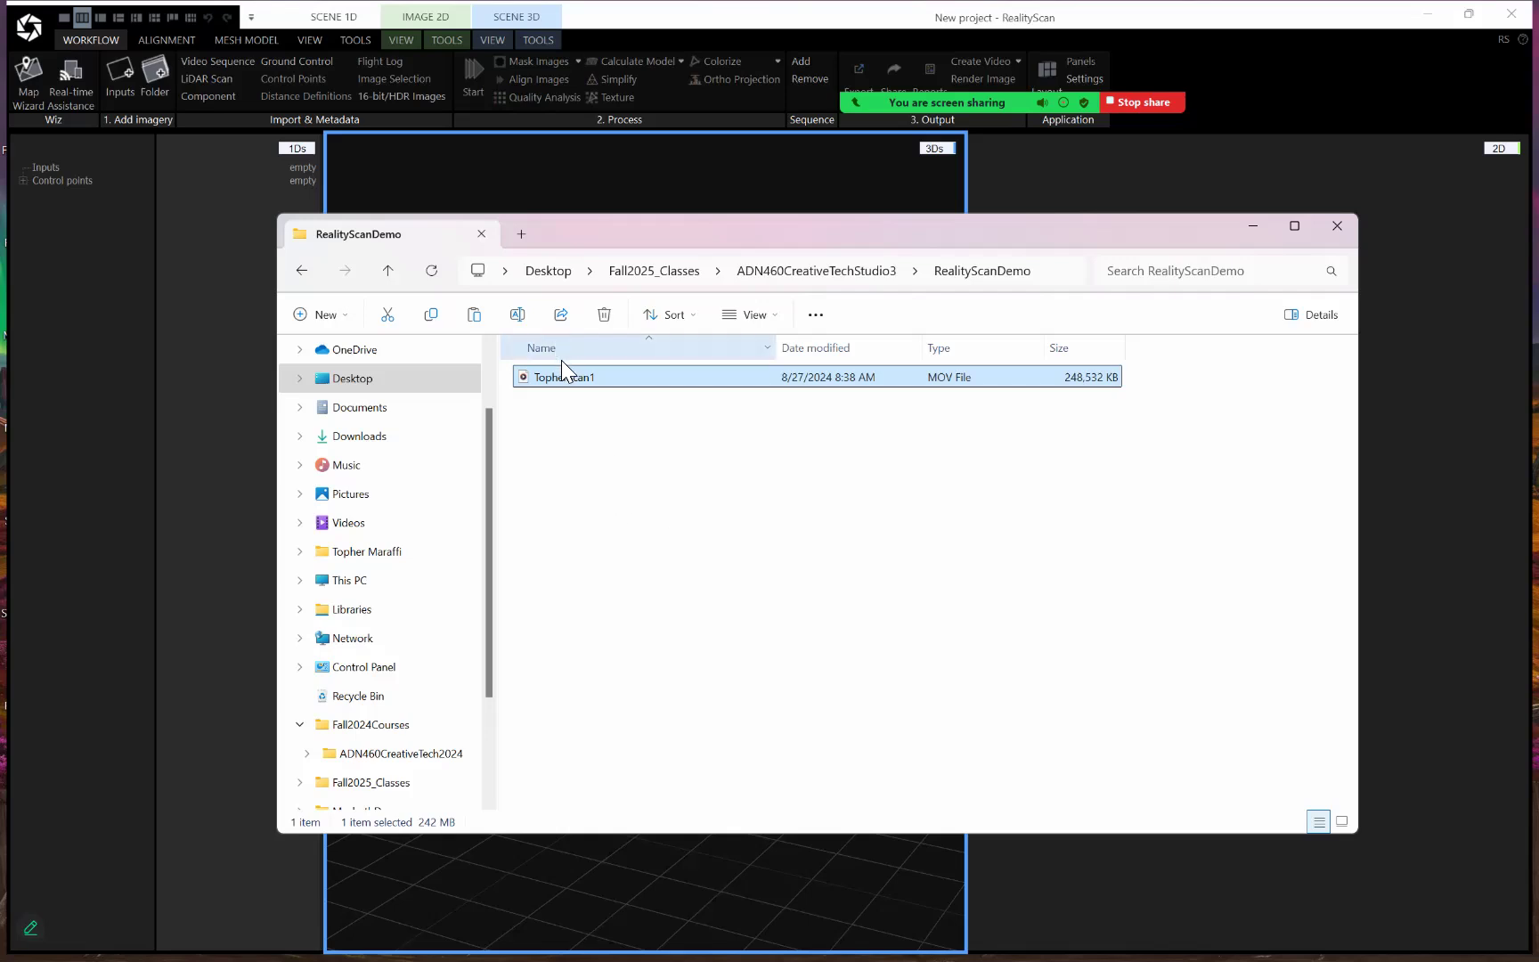
# Play the TopherScan1 video to review how the head was filmed, and close the player
pyautogui.doubleClick(575, 381)
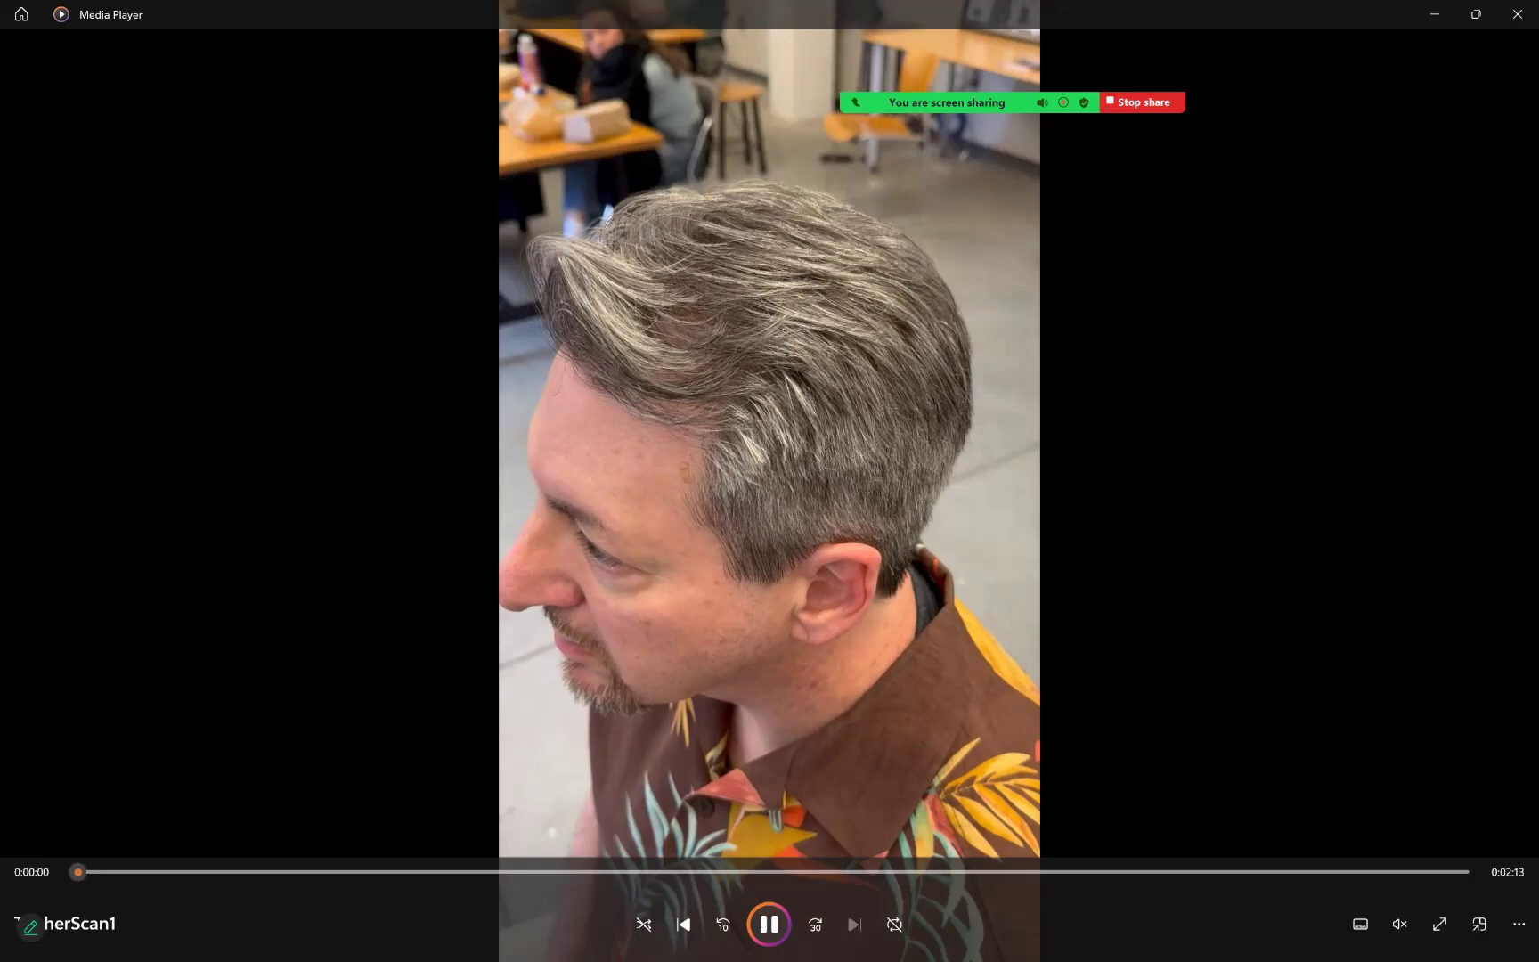
pyautogui.moveTo(77, 872)
pyautogui.mouseDown()
pyautogui.moveTo(1425, 872)
pyautogui.moveTo(78, 872)
pyautogui.mouseUp()
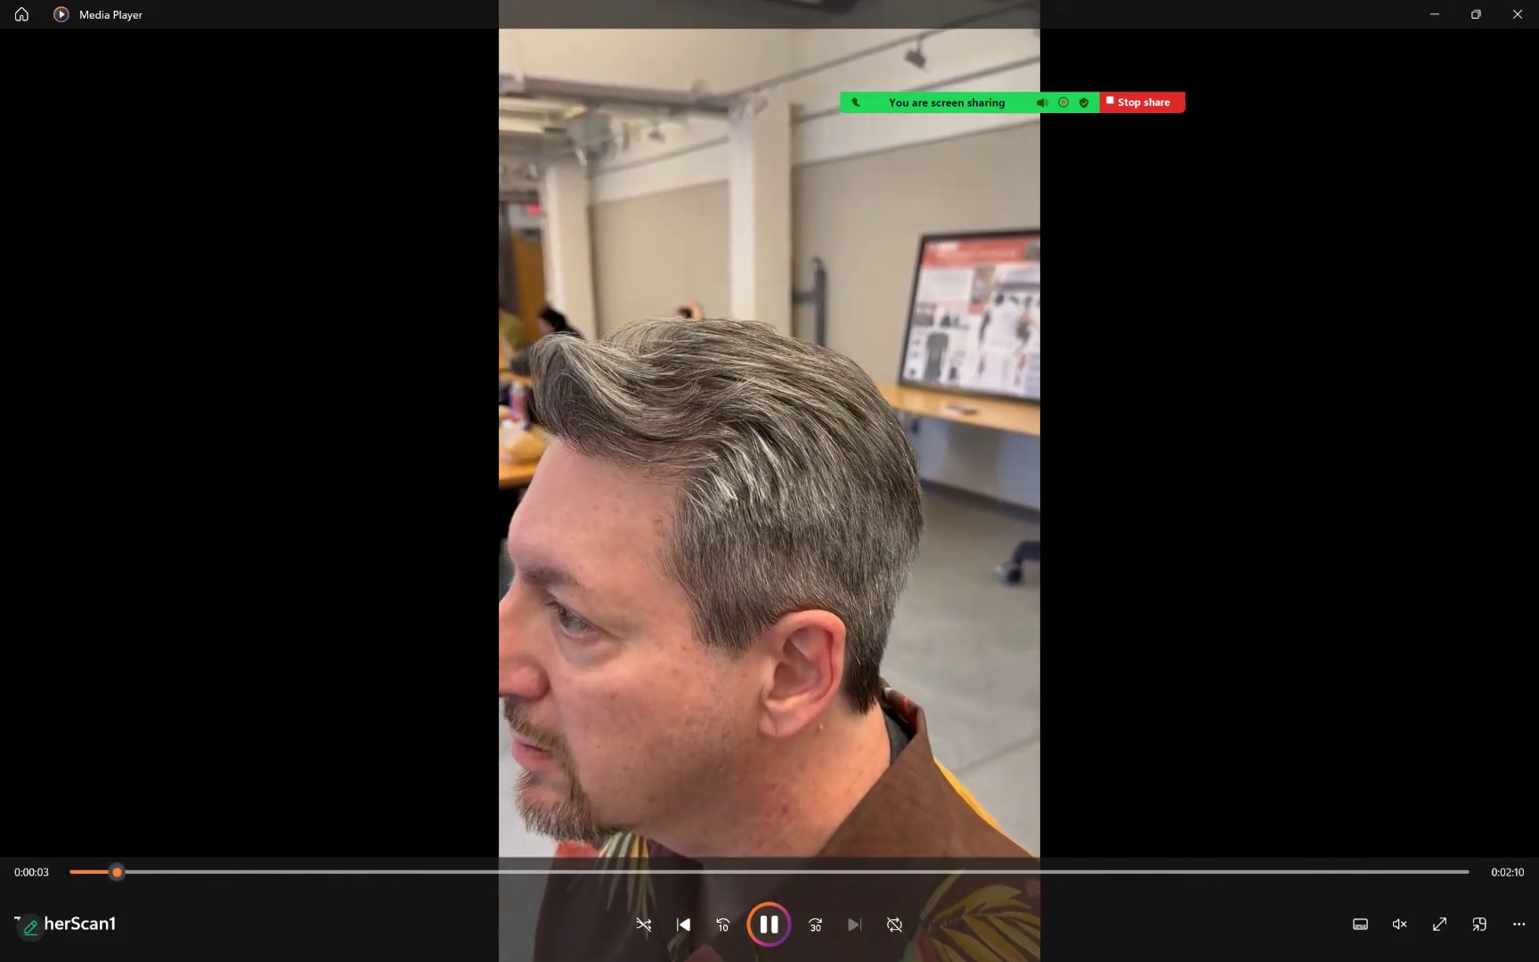
pyautogui.click(1517, 14)
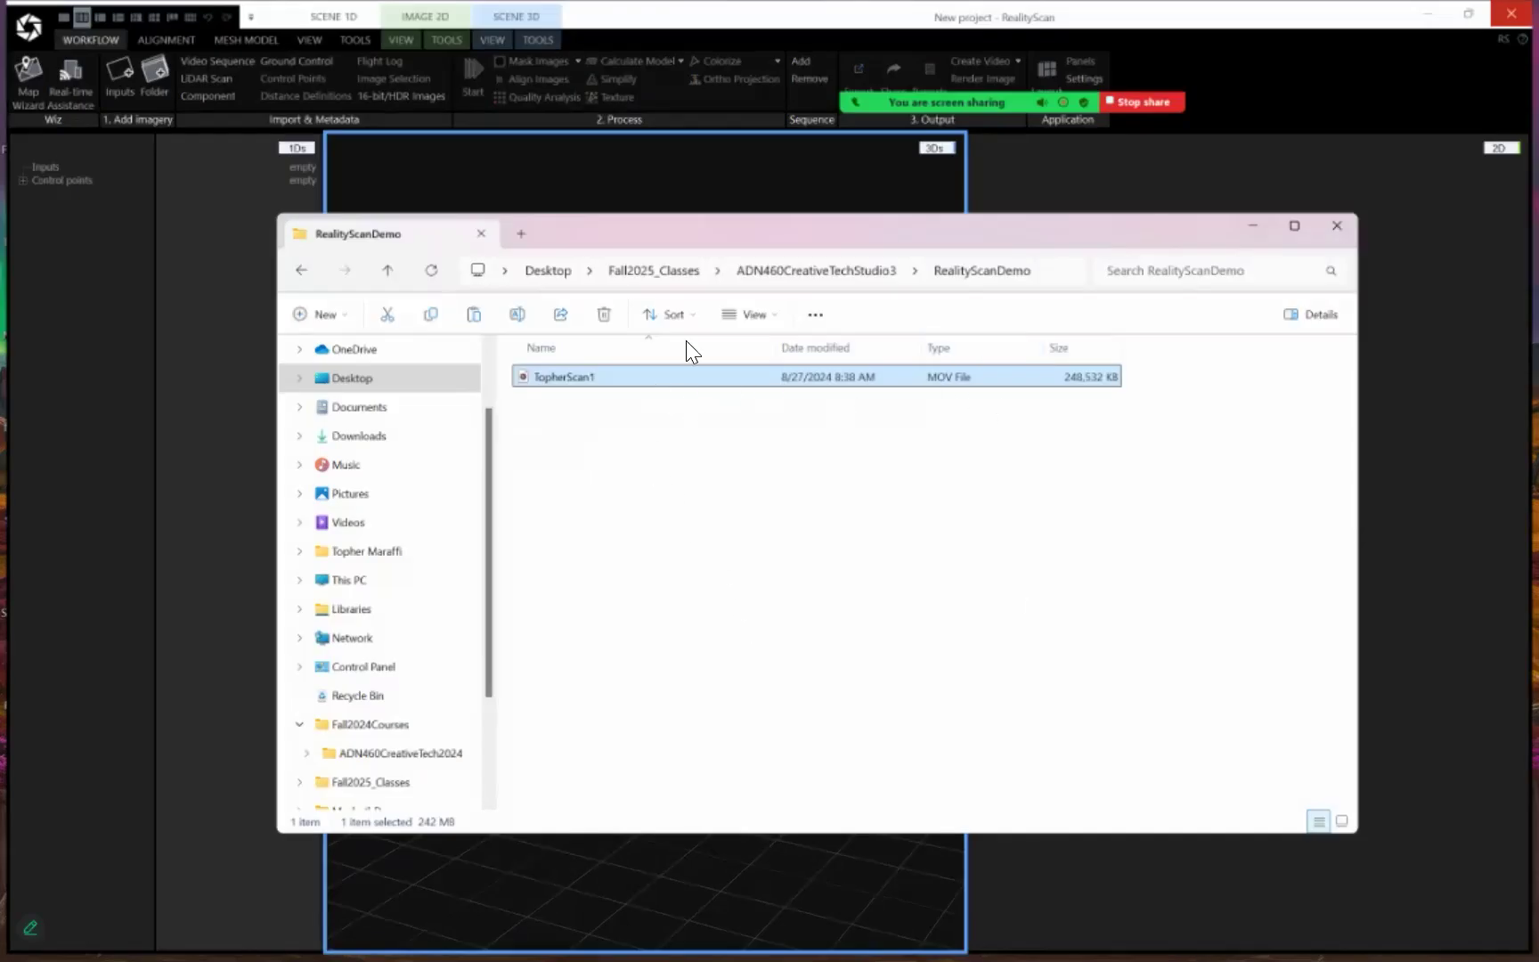
# Open TopherScan1 for video sequence import from Desktop > Fall2025_Classes > ADN460CreativeTechStudio3 > RealityScanDemo
pyautogui.moveTo(713, 240); pyautogui.dragTo(750, 405)
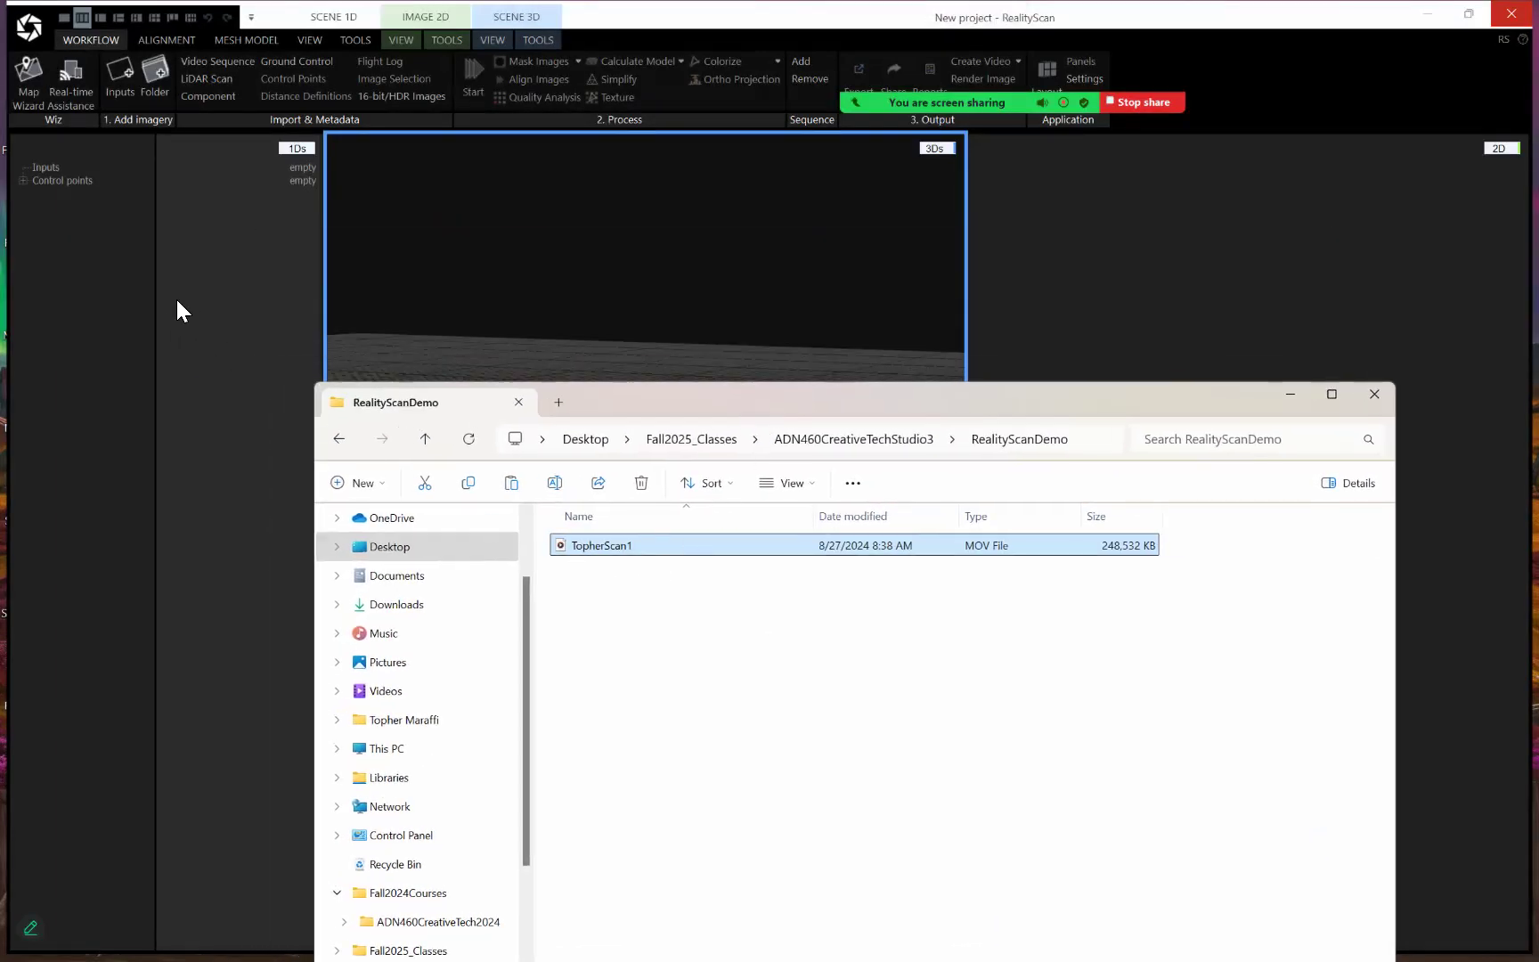
pyautogui.click(201, 60)
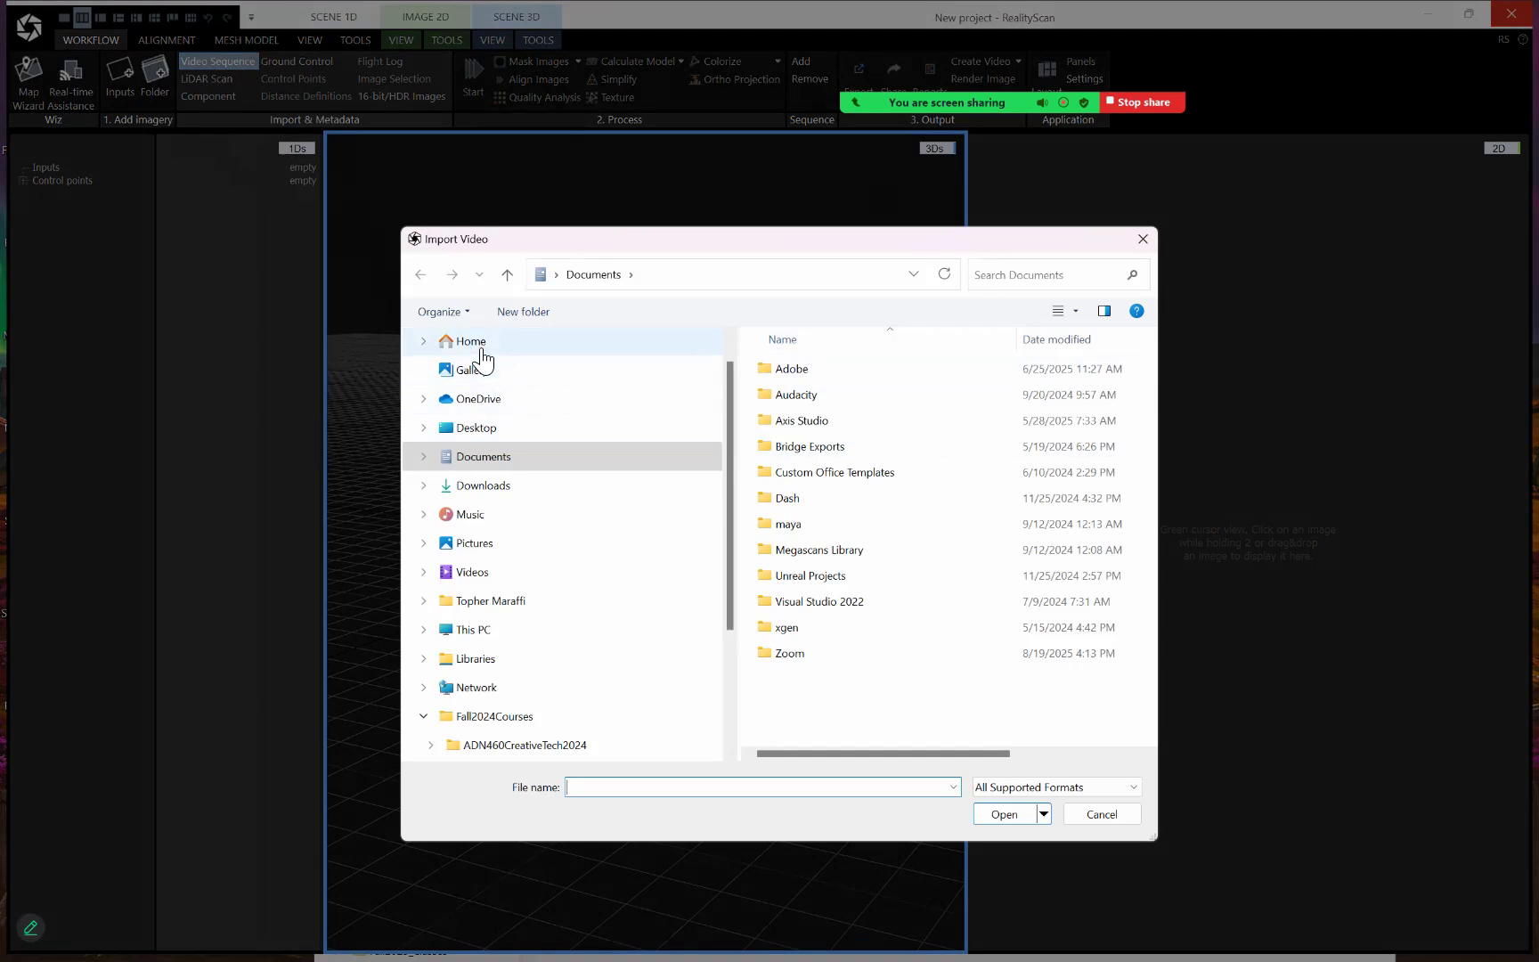
pyautogui.scroll(1, 488, 397)
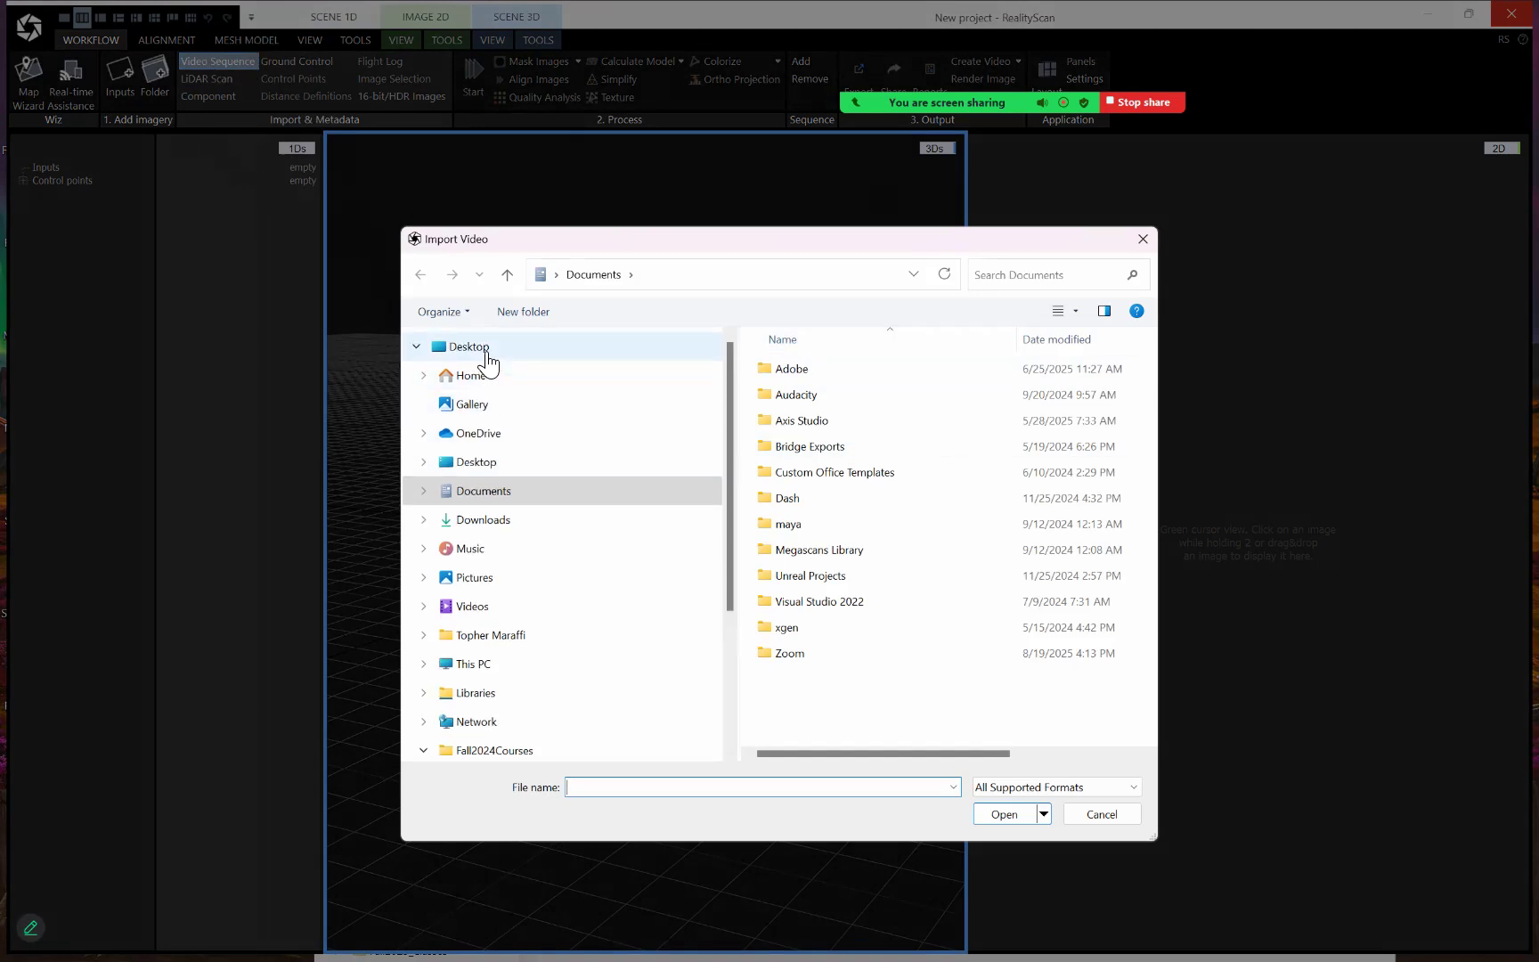
pyautogui.click(480, 348)
pyautogui.scroll(-5, 975, 588)
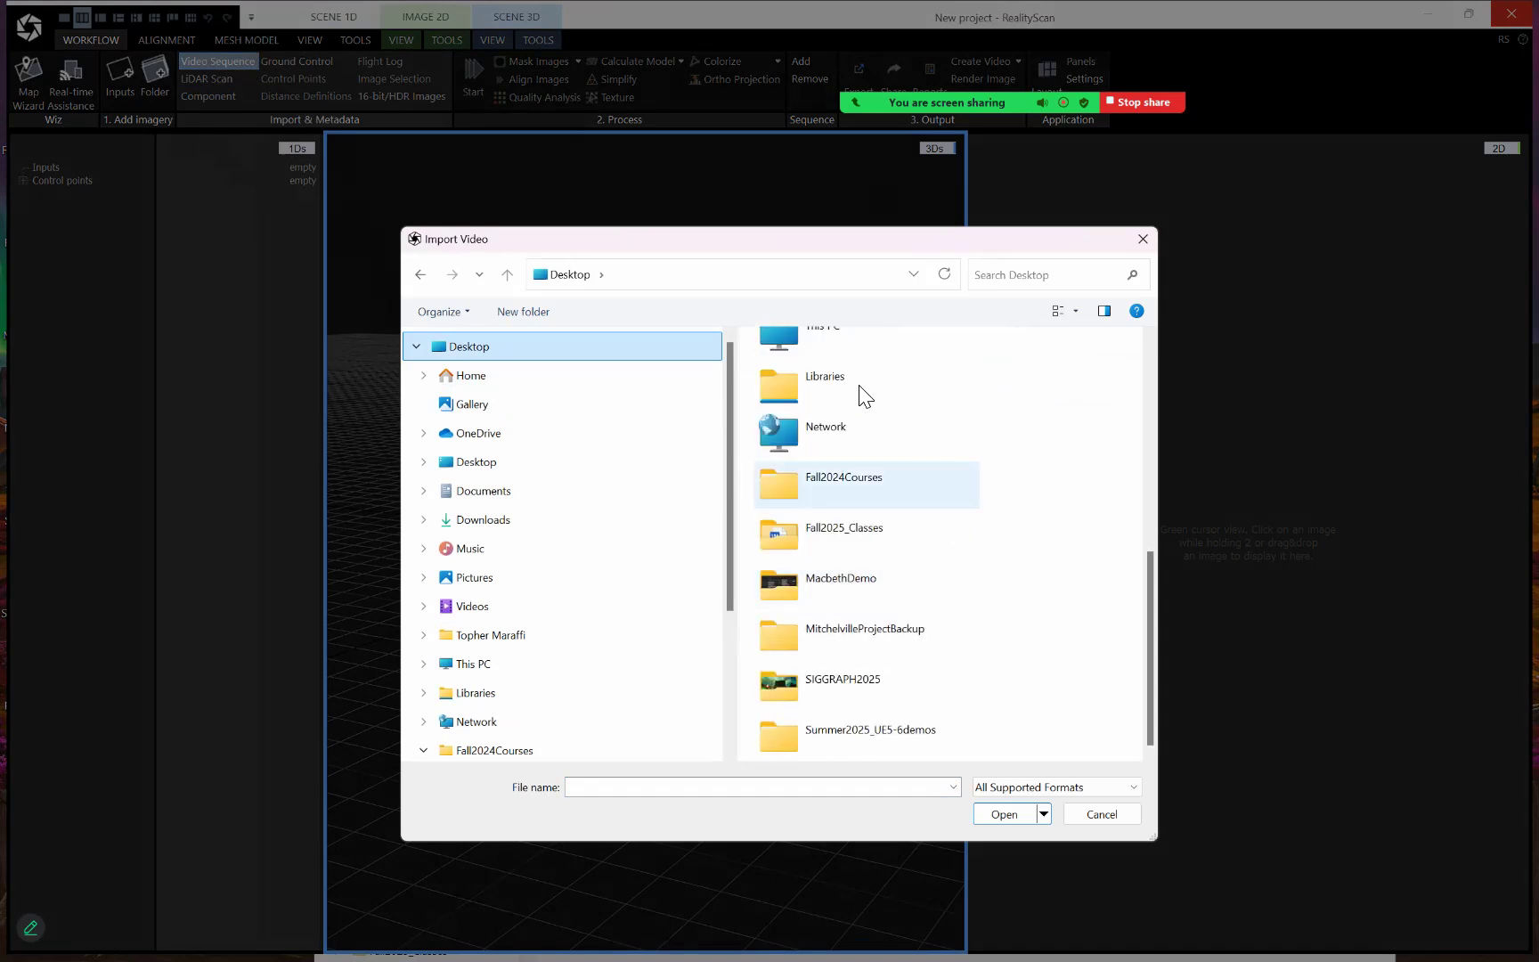
pyautogui.doubleClick(846, 533)
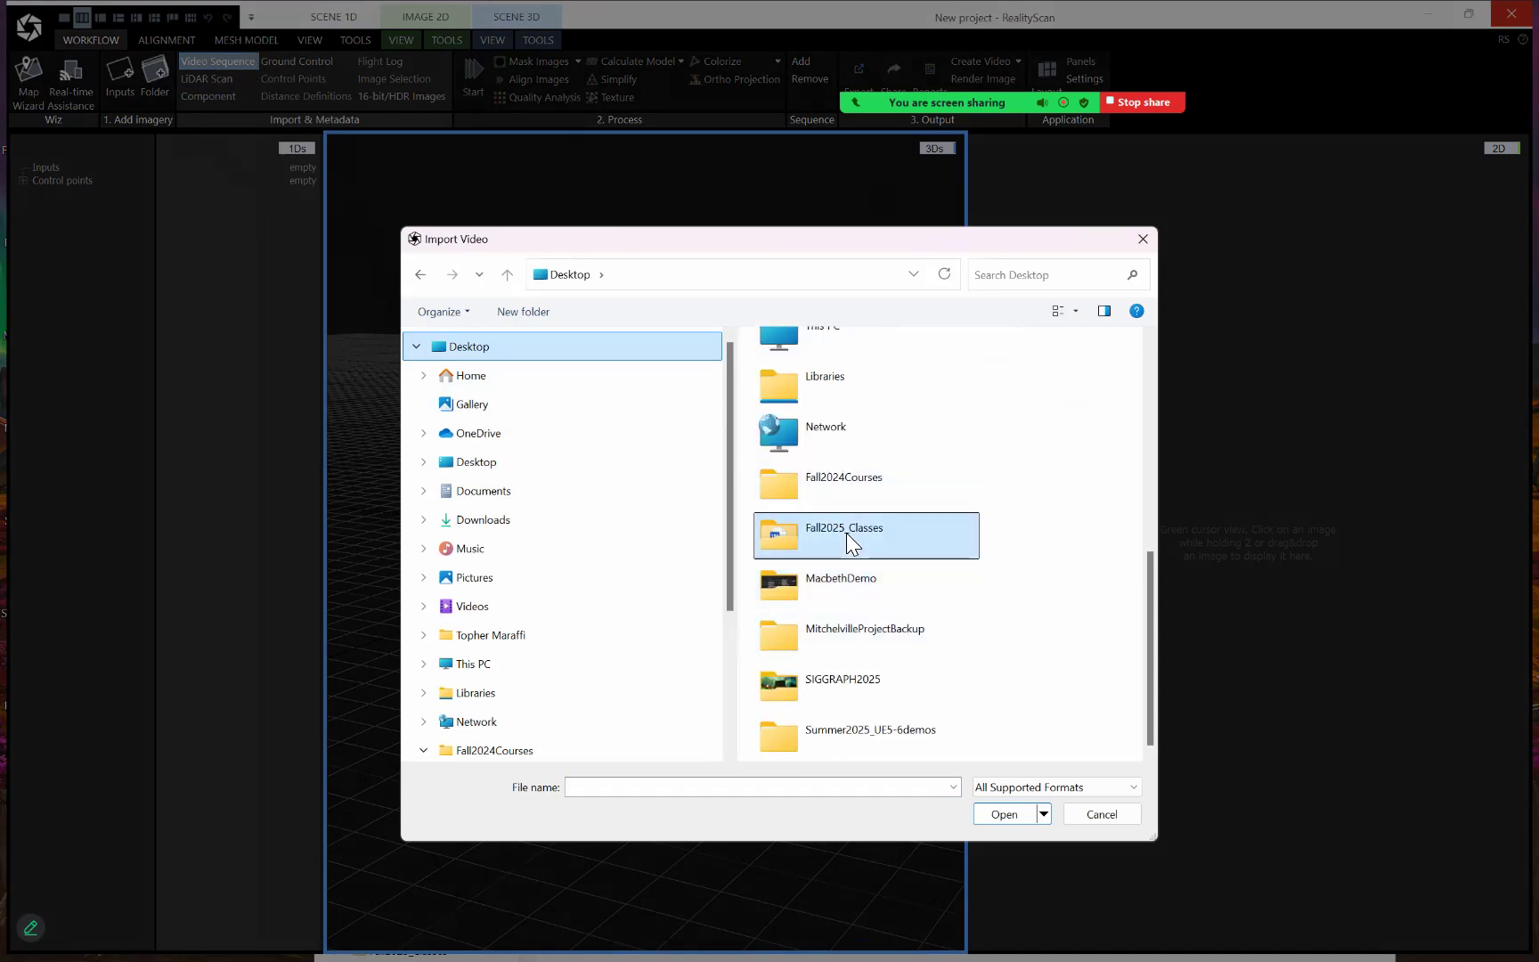
pyautogui.doubleClick(825, 371)
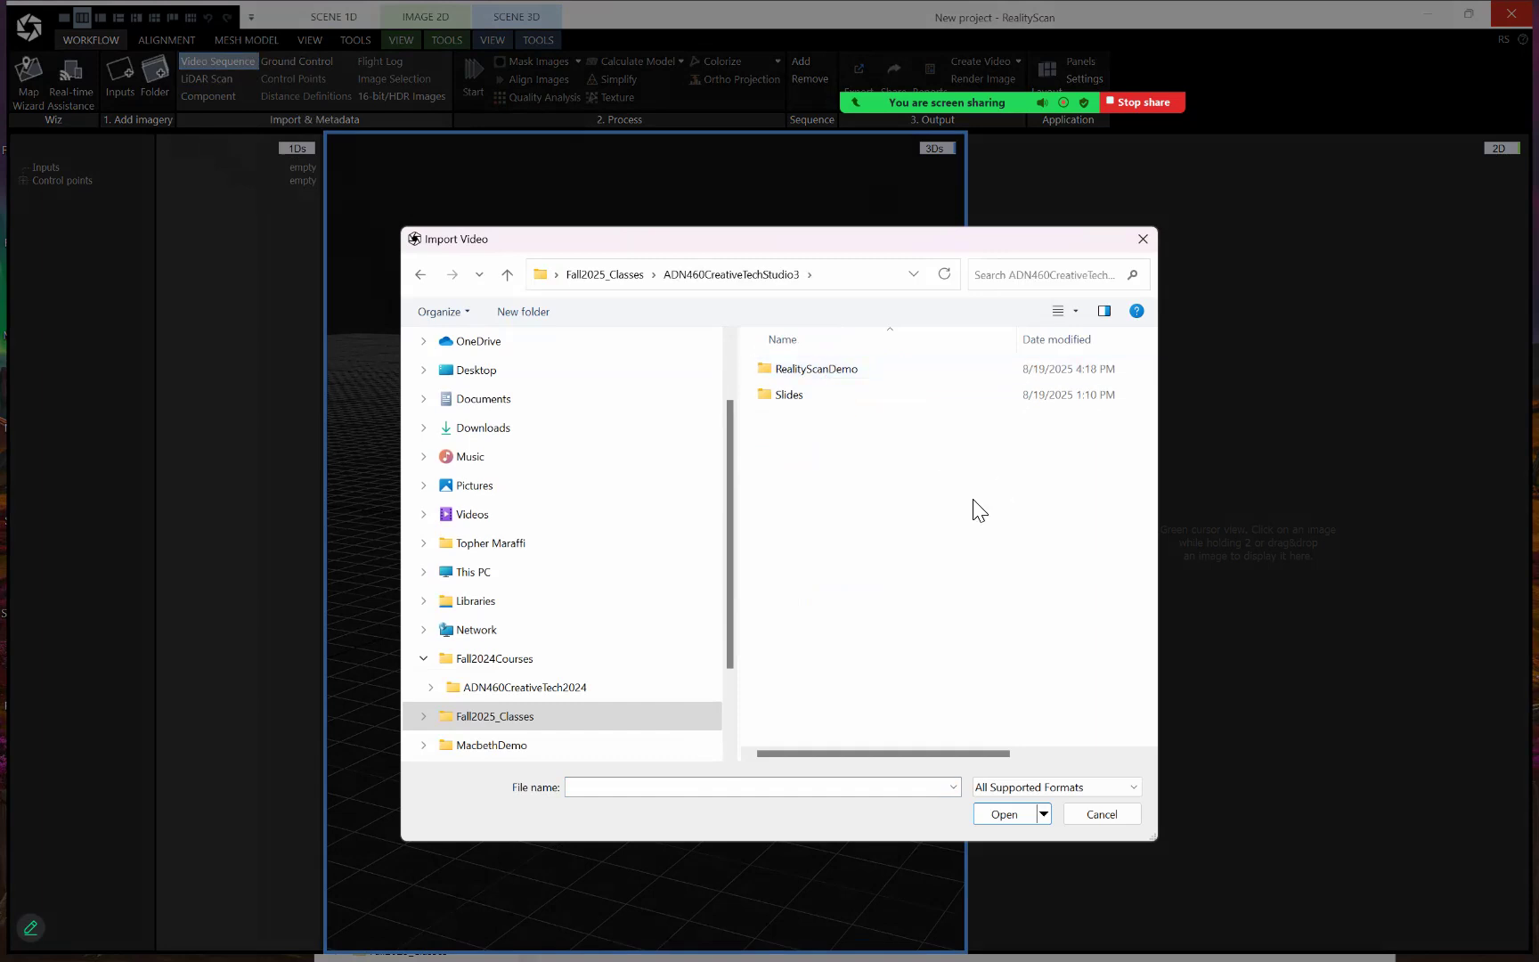
pyautogui.doubleClick(799, 367)
pyautogui.click(791, 377)
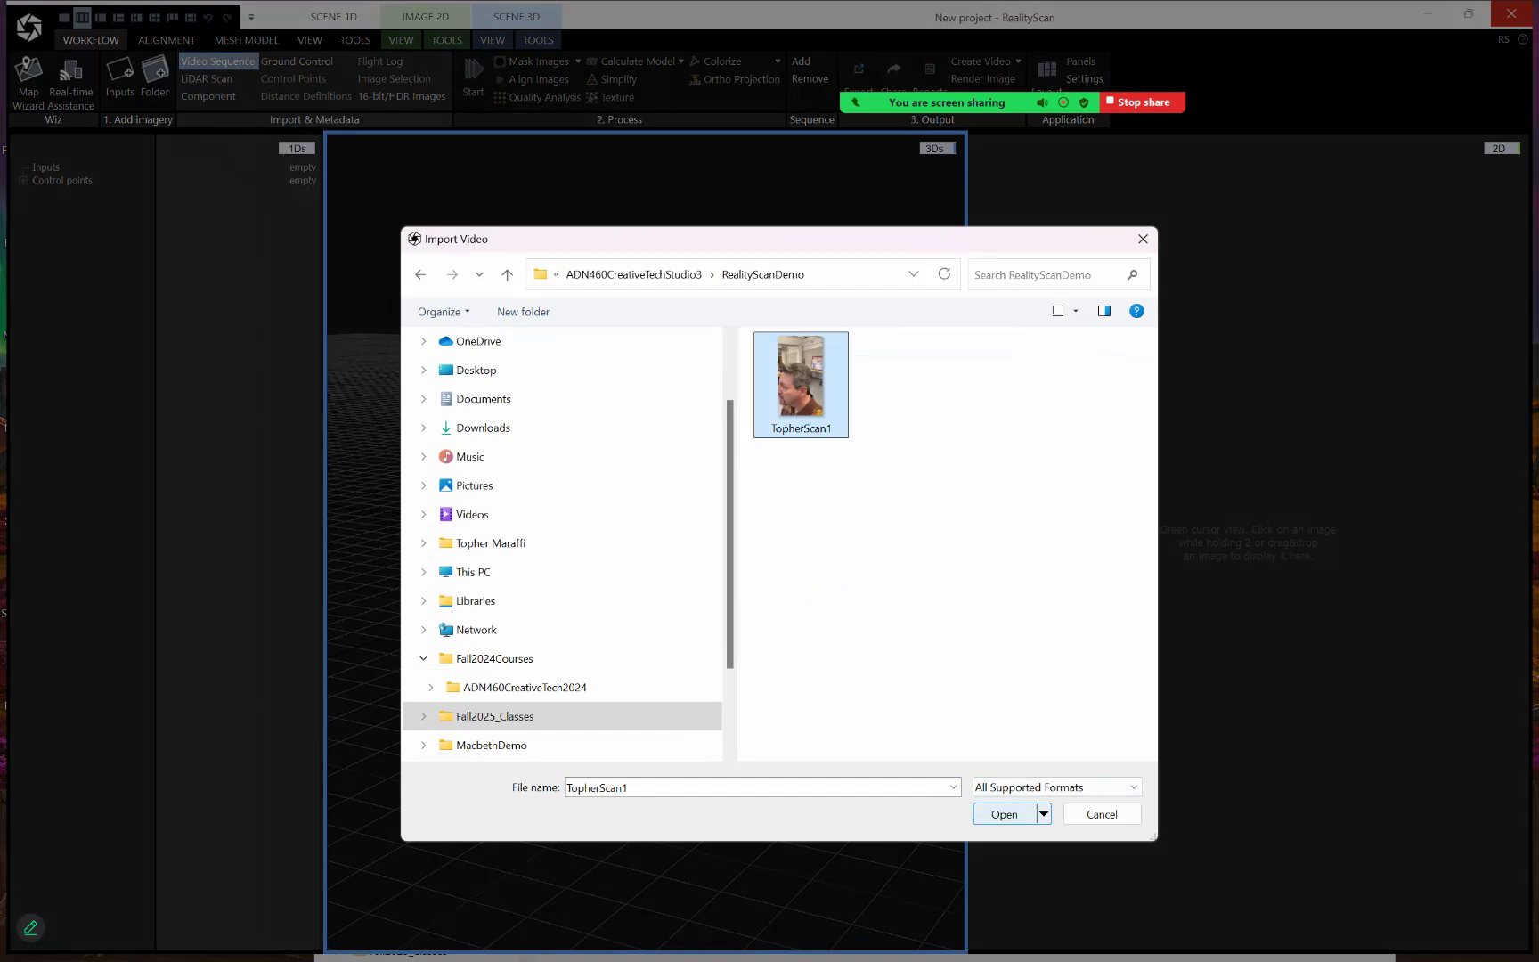
pyautogui.click(1003, 814)
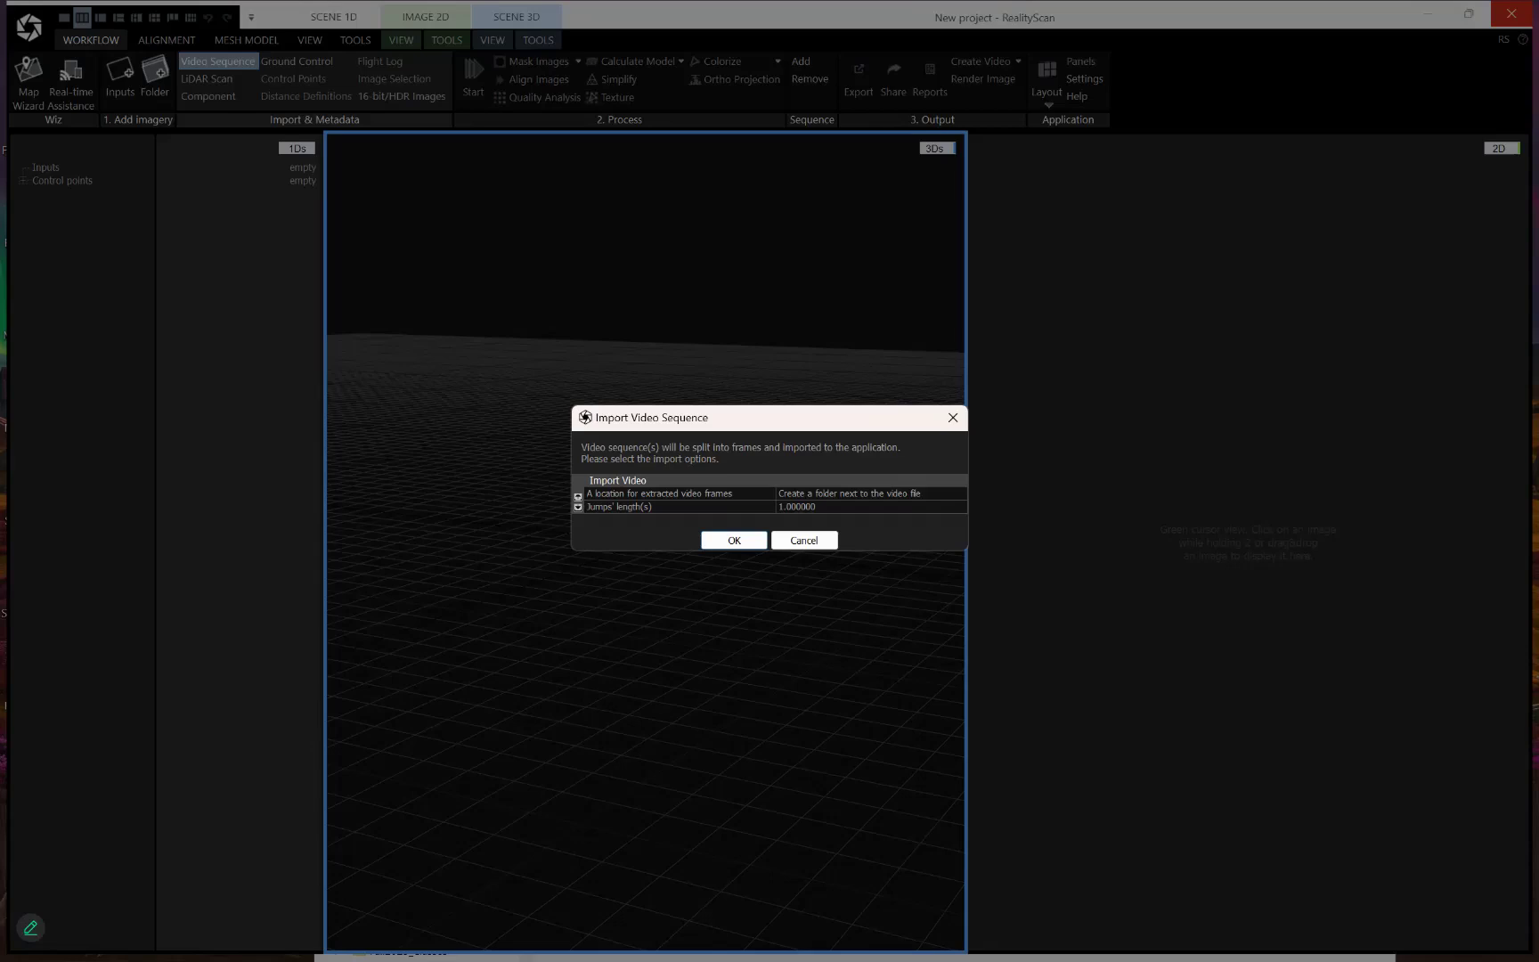
# Set the jumps' length to .5 and import the video frames into a folder created next to the video file
pyautogui.click(828, 507)
pyautogui.click(828, 507)
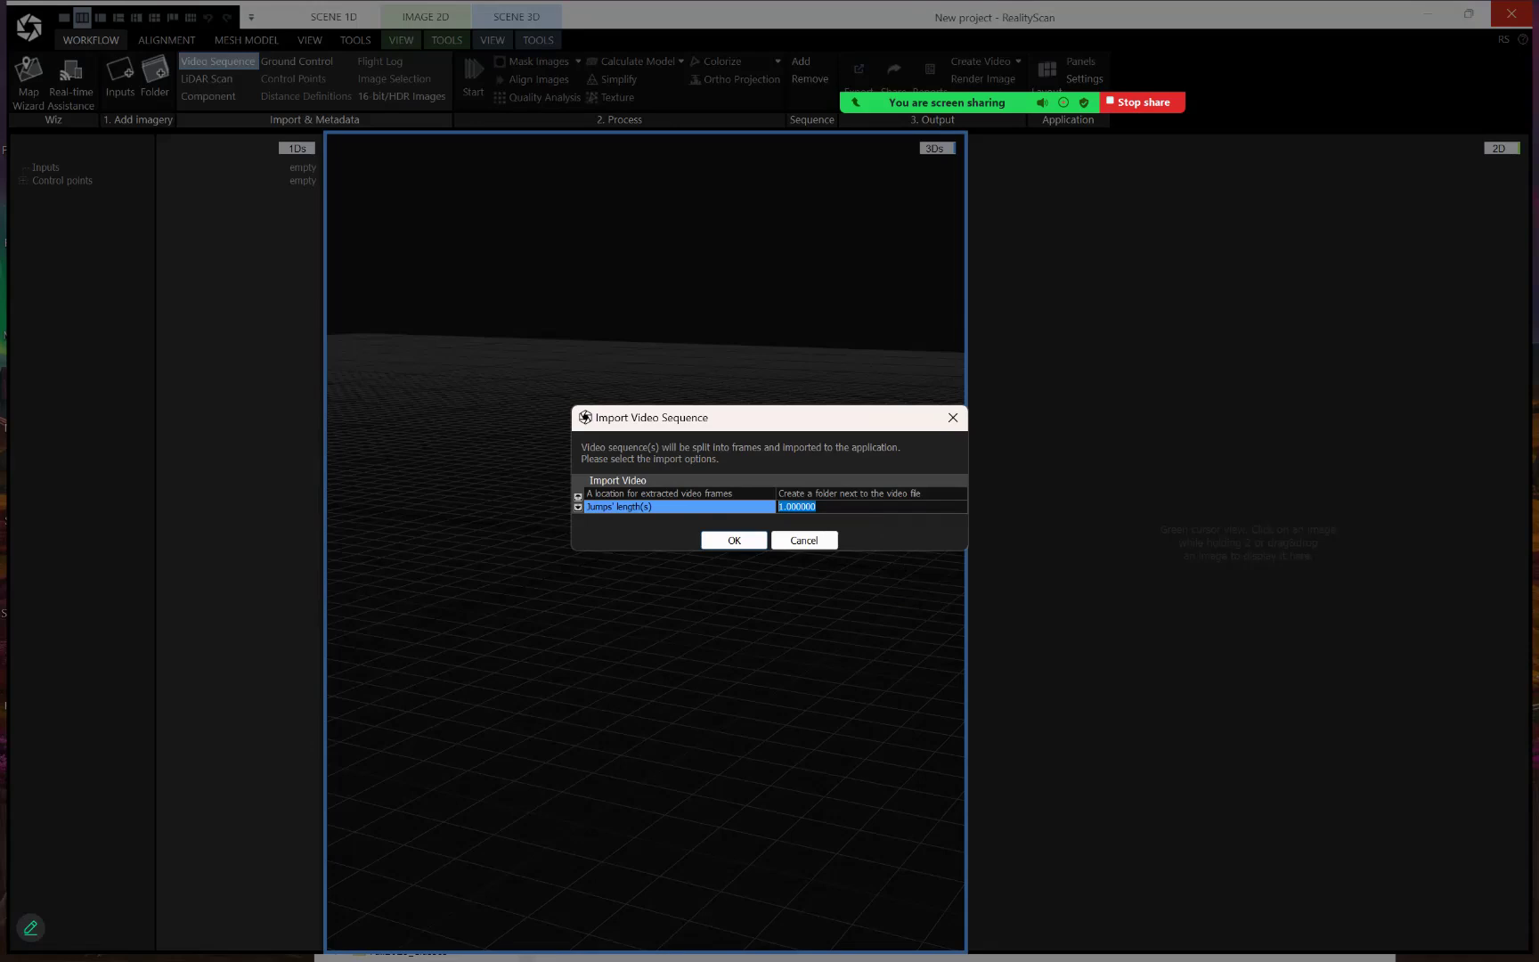
pyautogui.press('BackSpace')
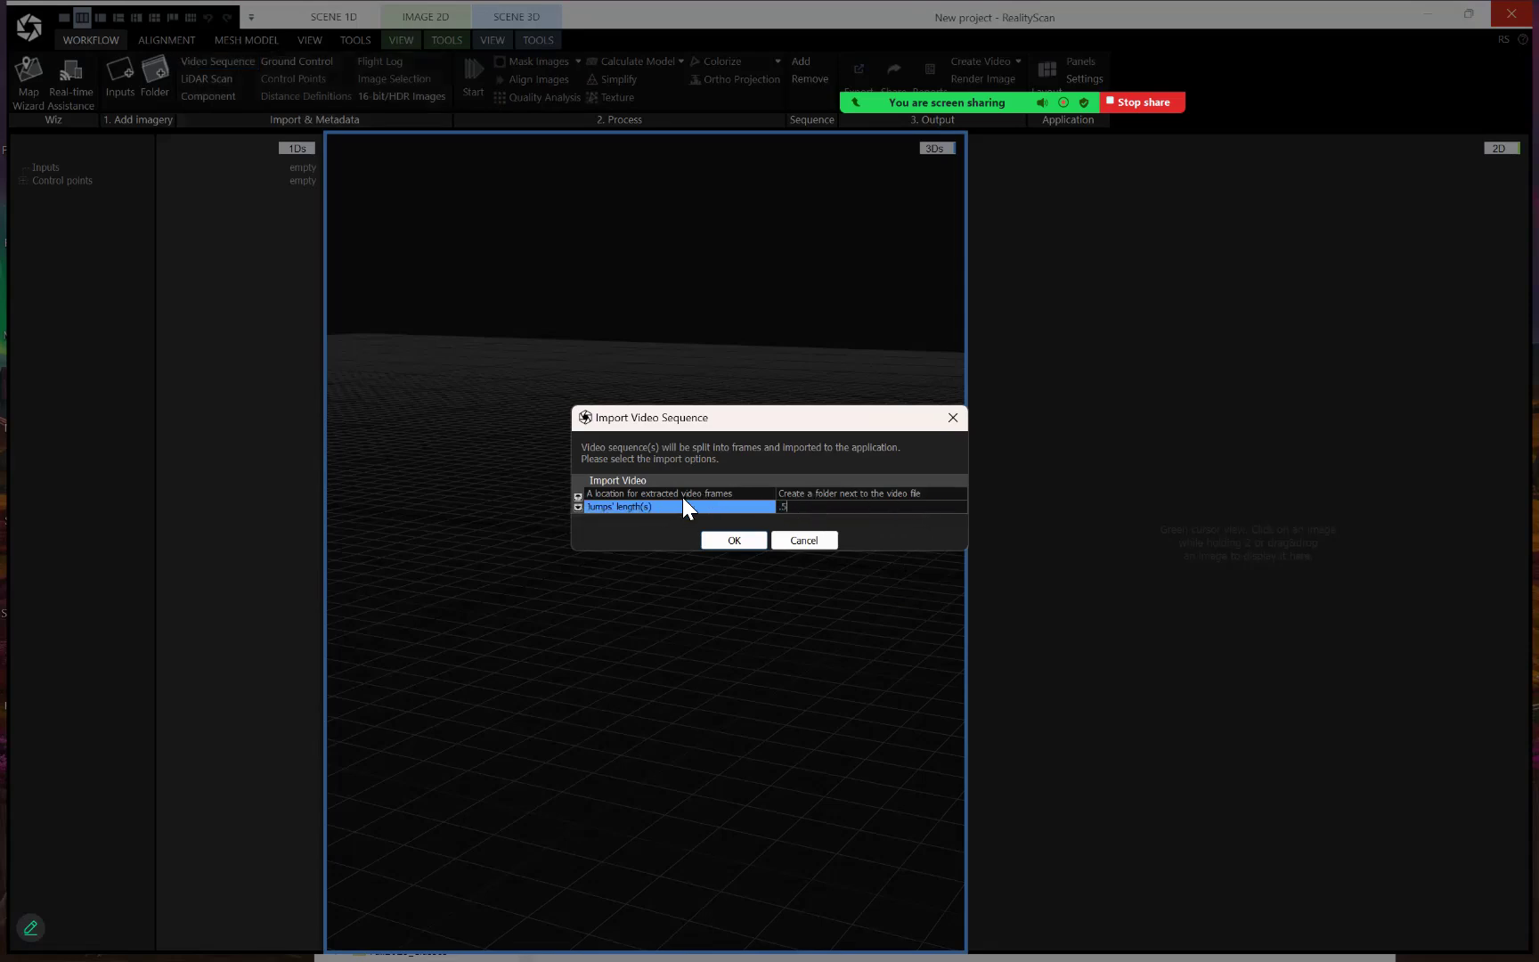
pyautogui.click(734, 540)
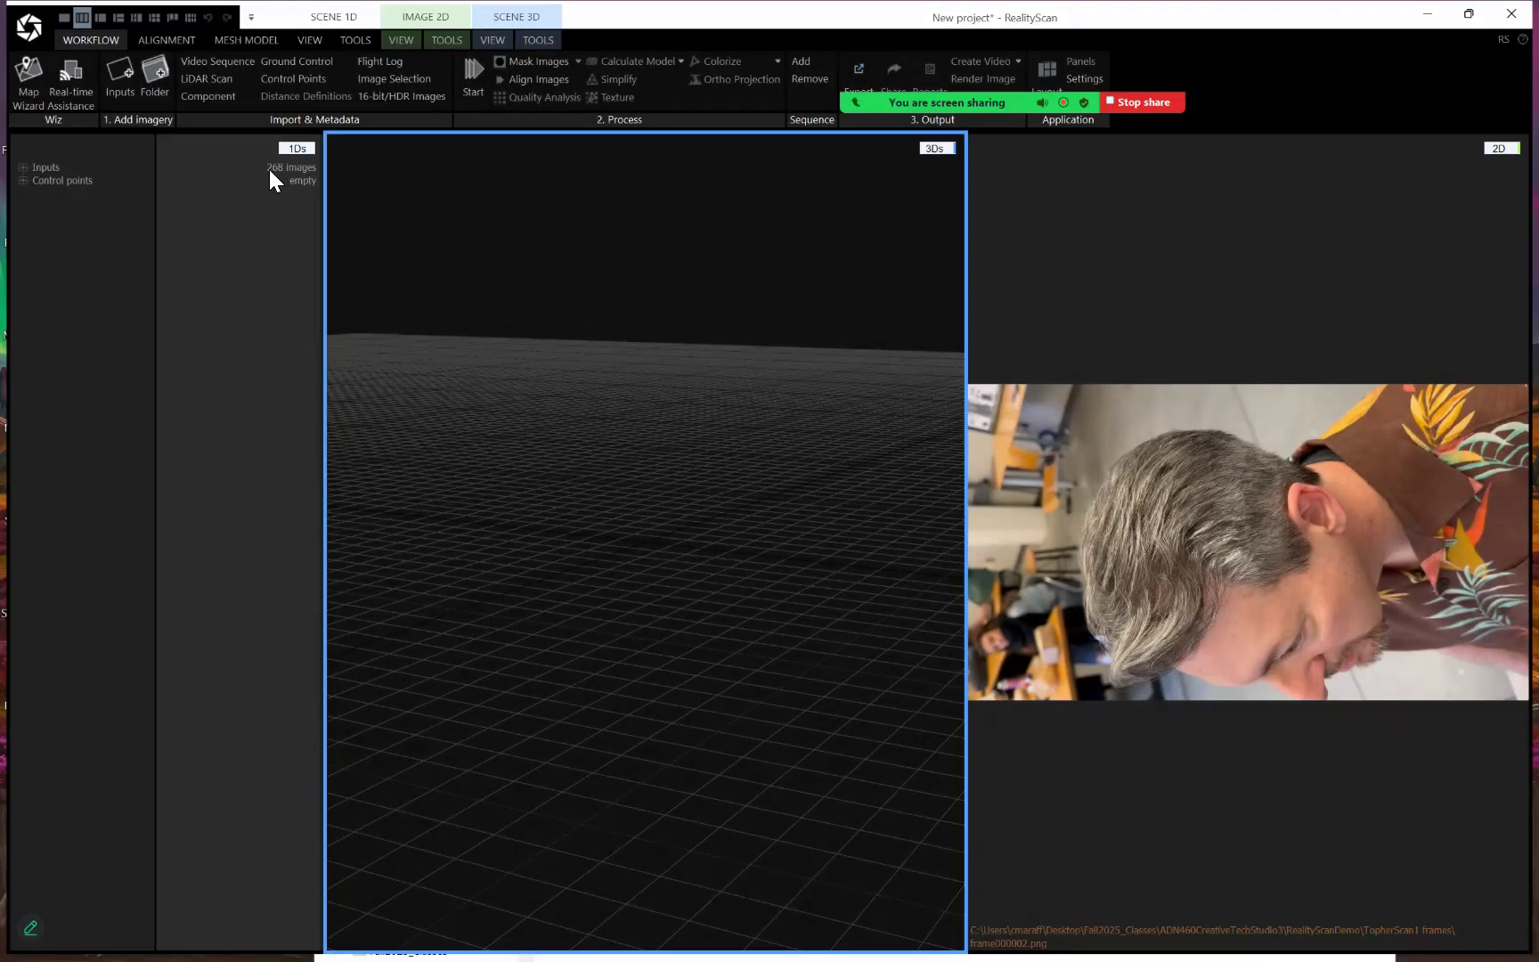
# Expand the Inputs list and view extracted frames such as frame000015.png and frame000020.png
pyautogui.click(23, 164)
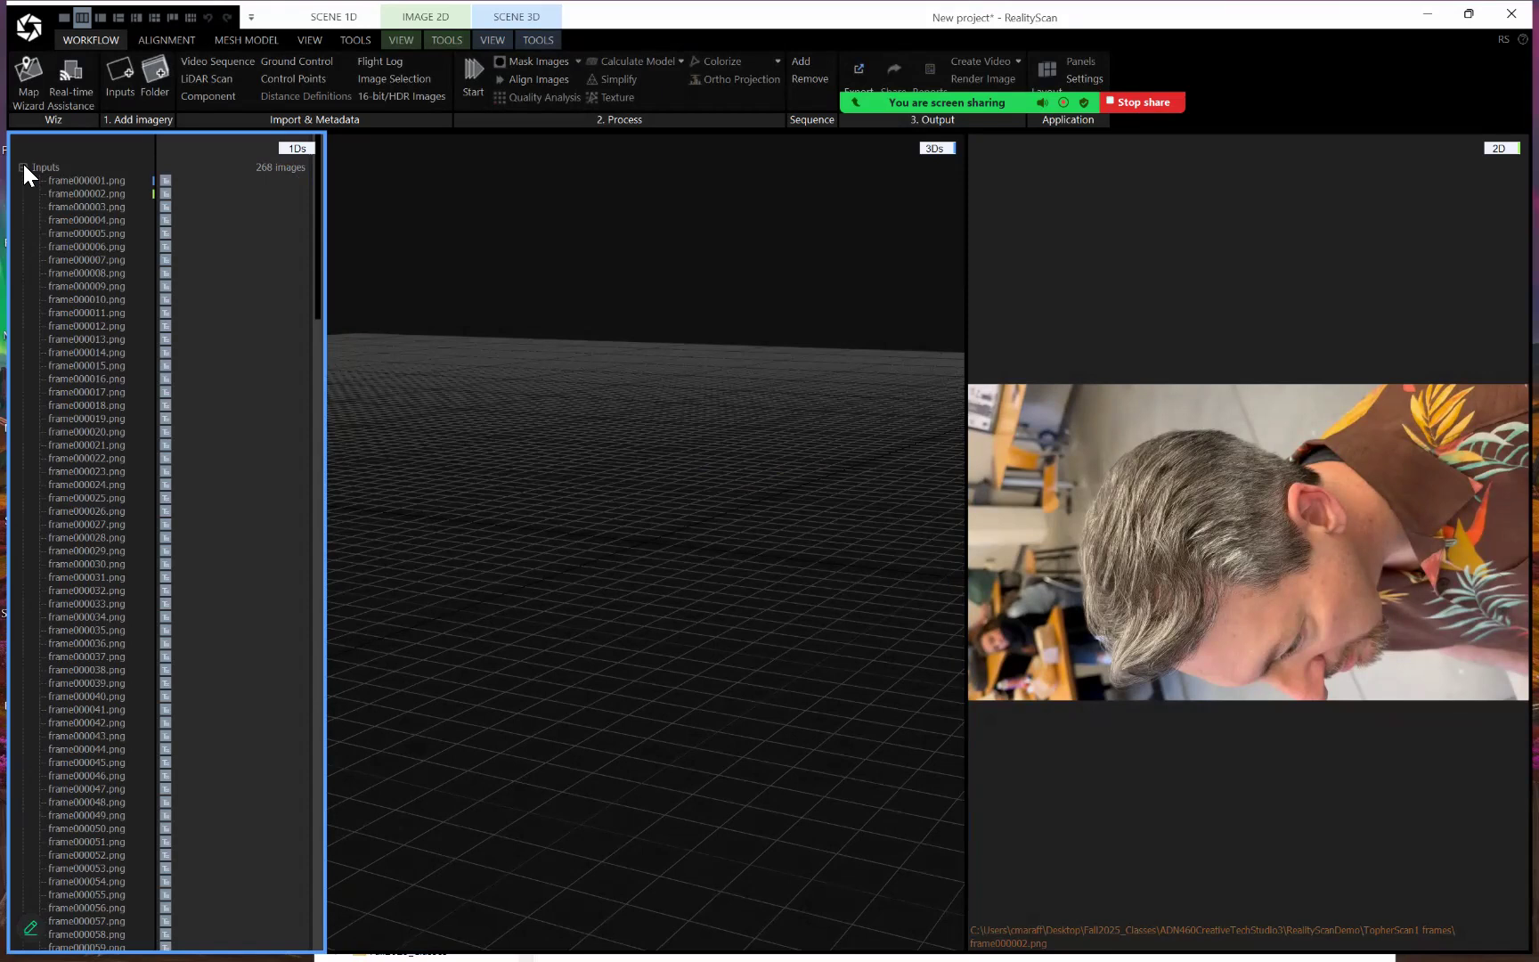
pyautogui.click(23, 164)
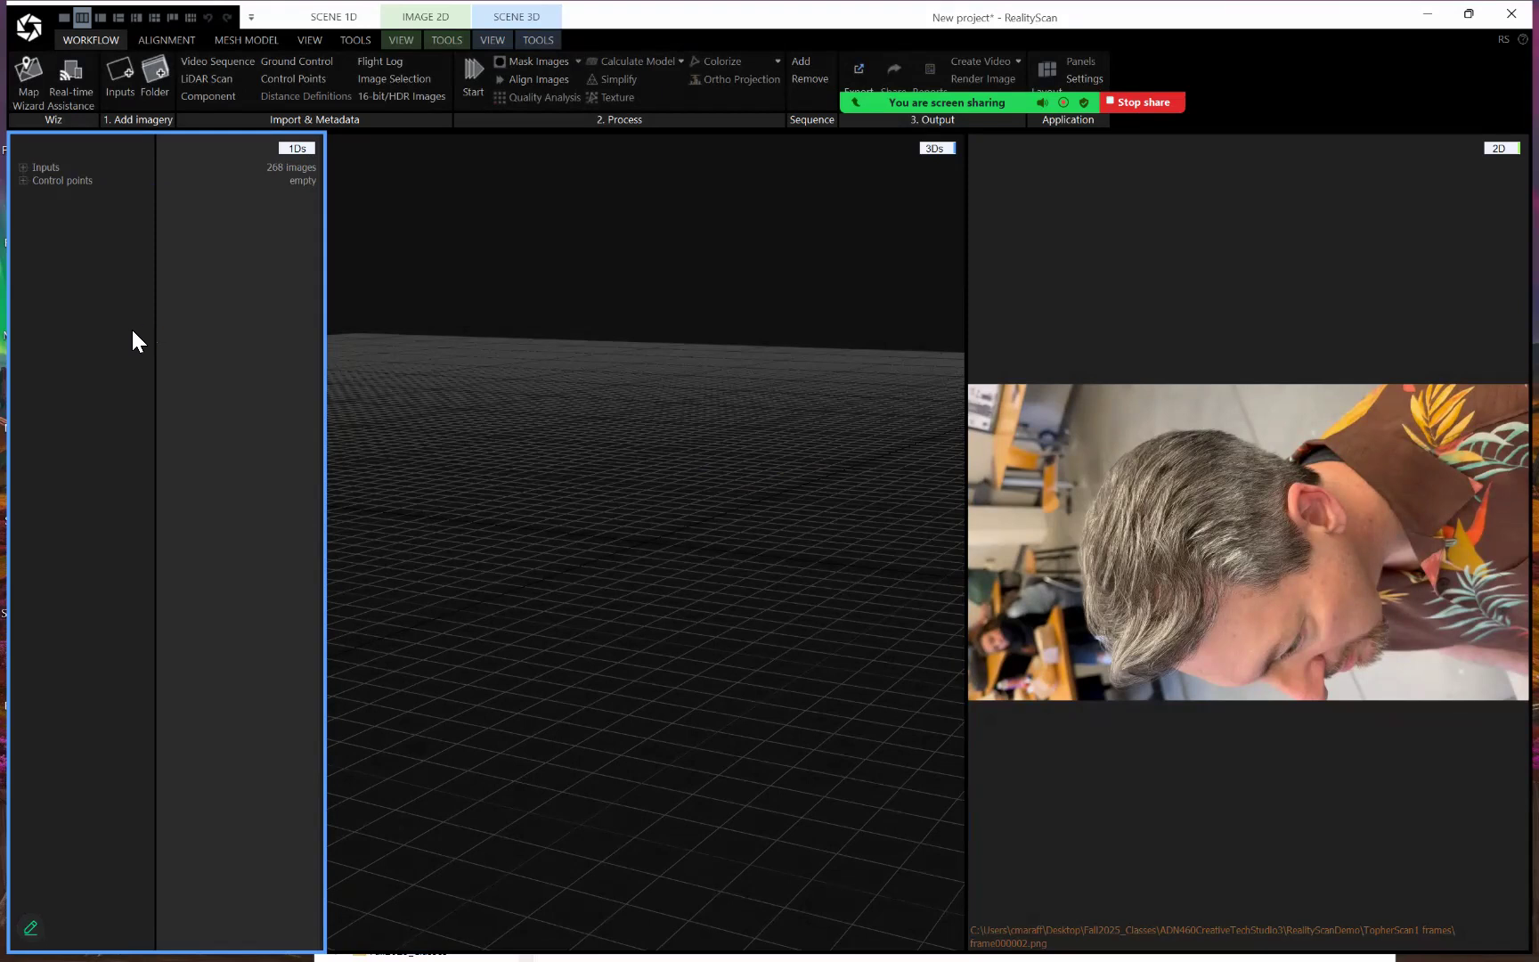
pyautogui.click(24, 166)
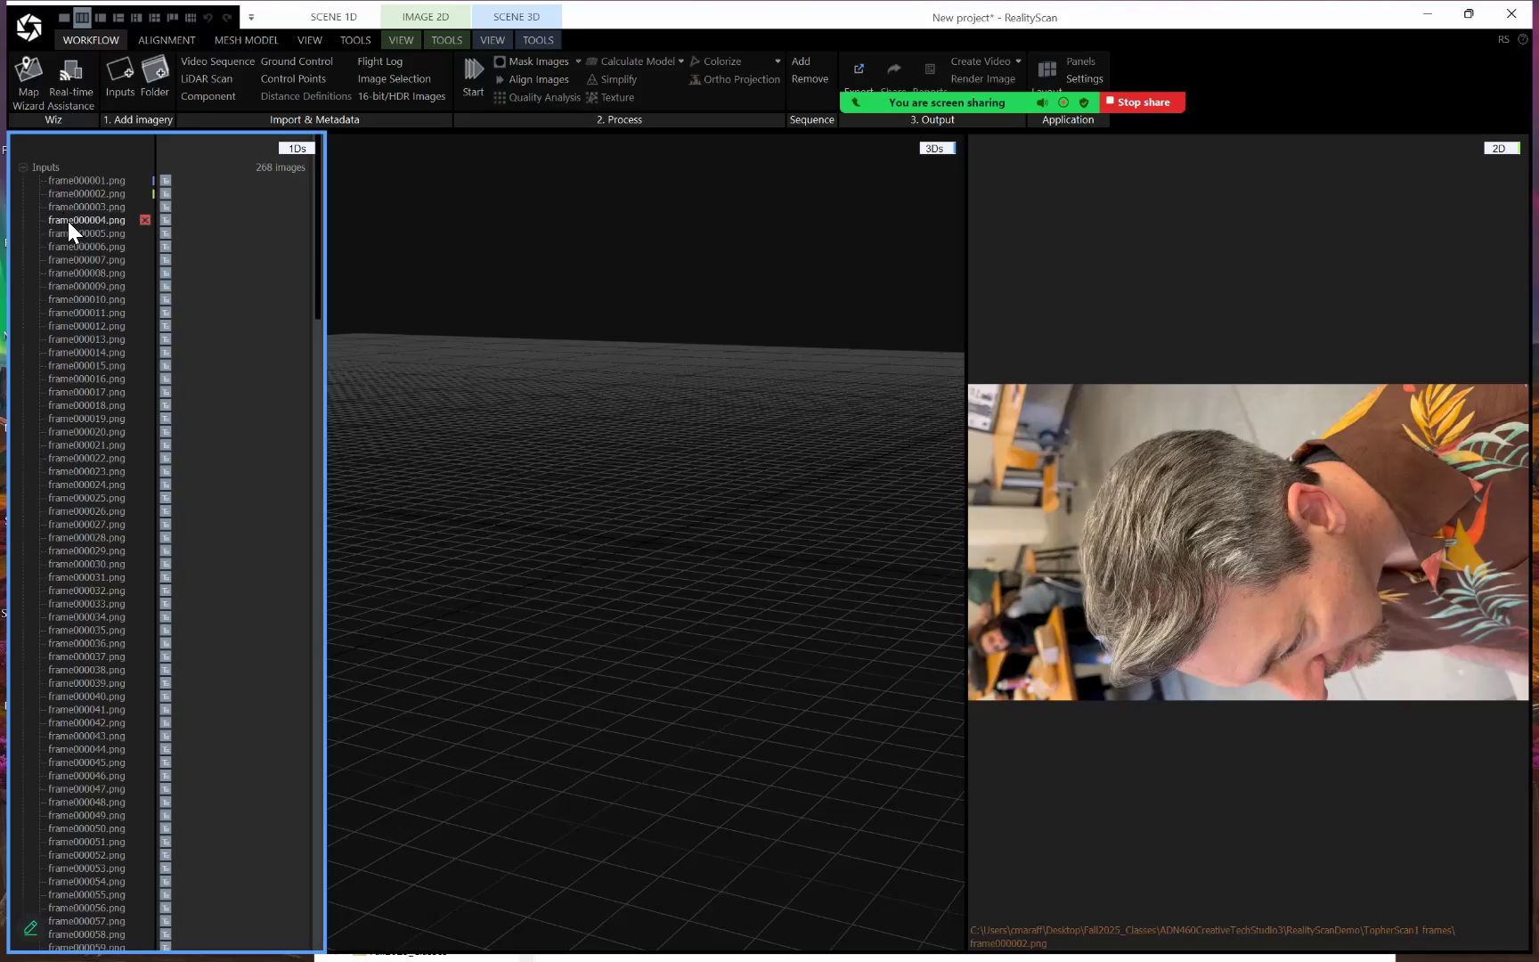
pyautogui.click(67, 221)
pyautogui.click(77, 366)
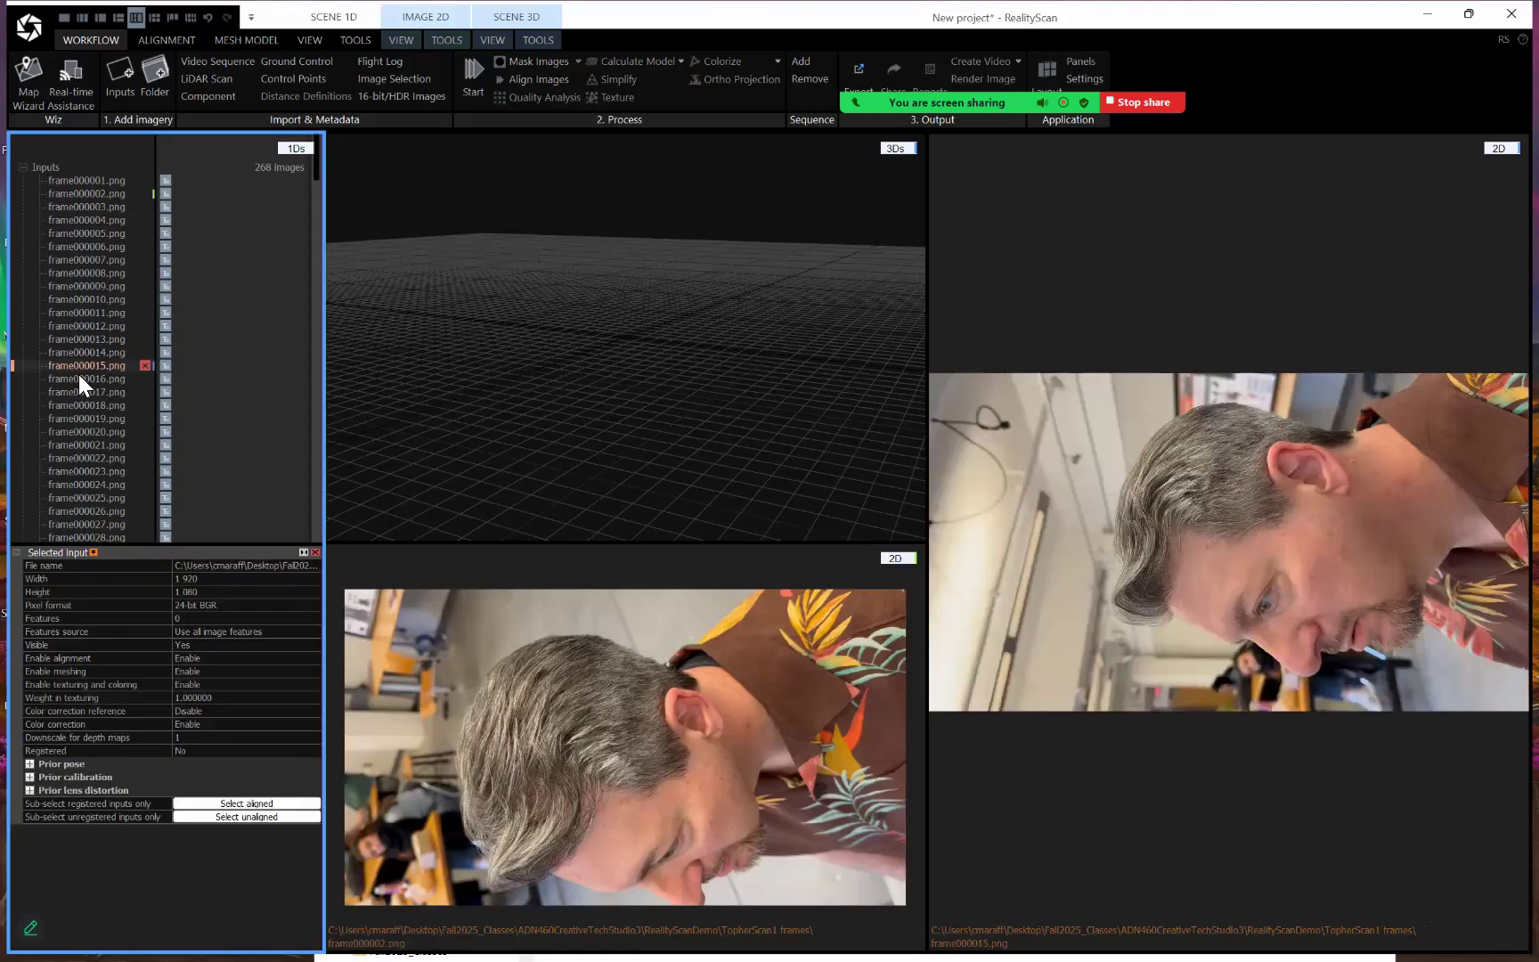
pyautogui.click(78, 431)
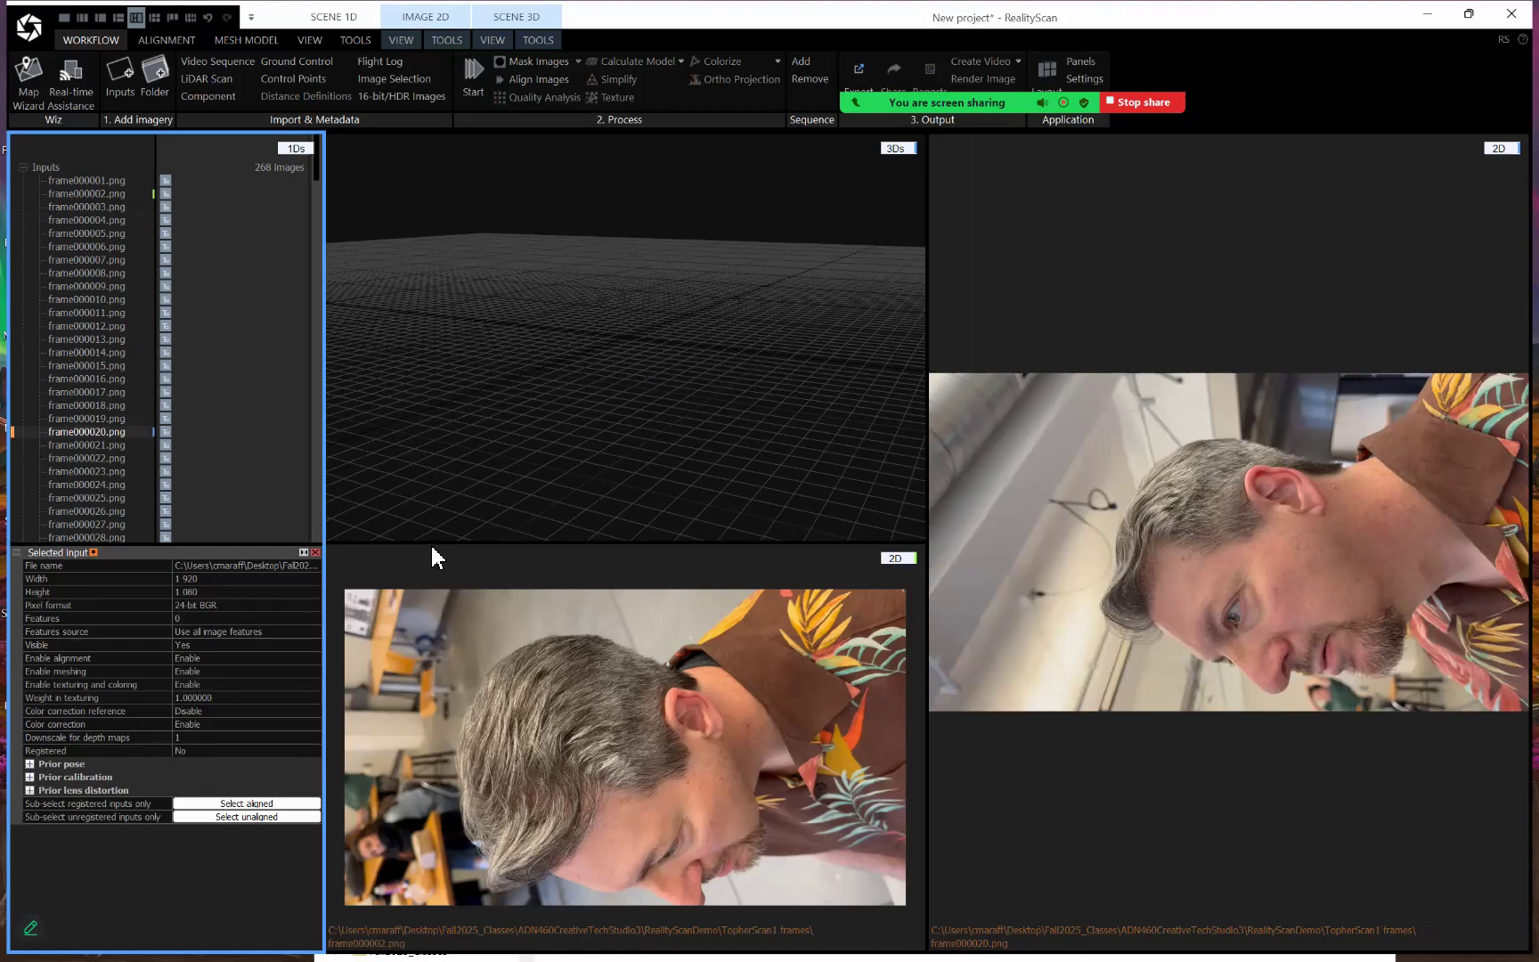
# Shrink the lower 2D pane to enlarge the 3Ds view, and return to the three-pane 1Ds, 3Ds and 2D layout
pyautogui.moveTo(432, 548); pyautogui.dragTo(431, 867)
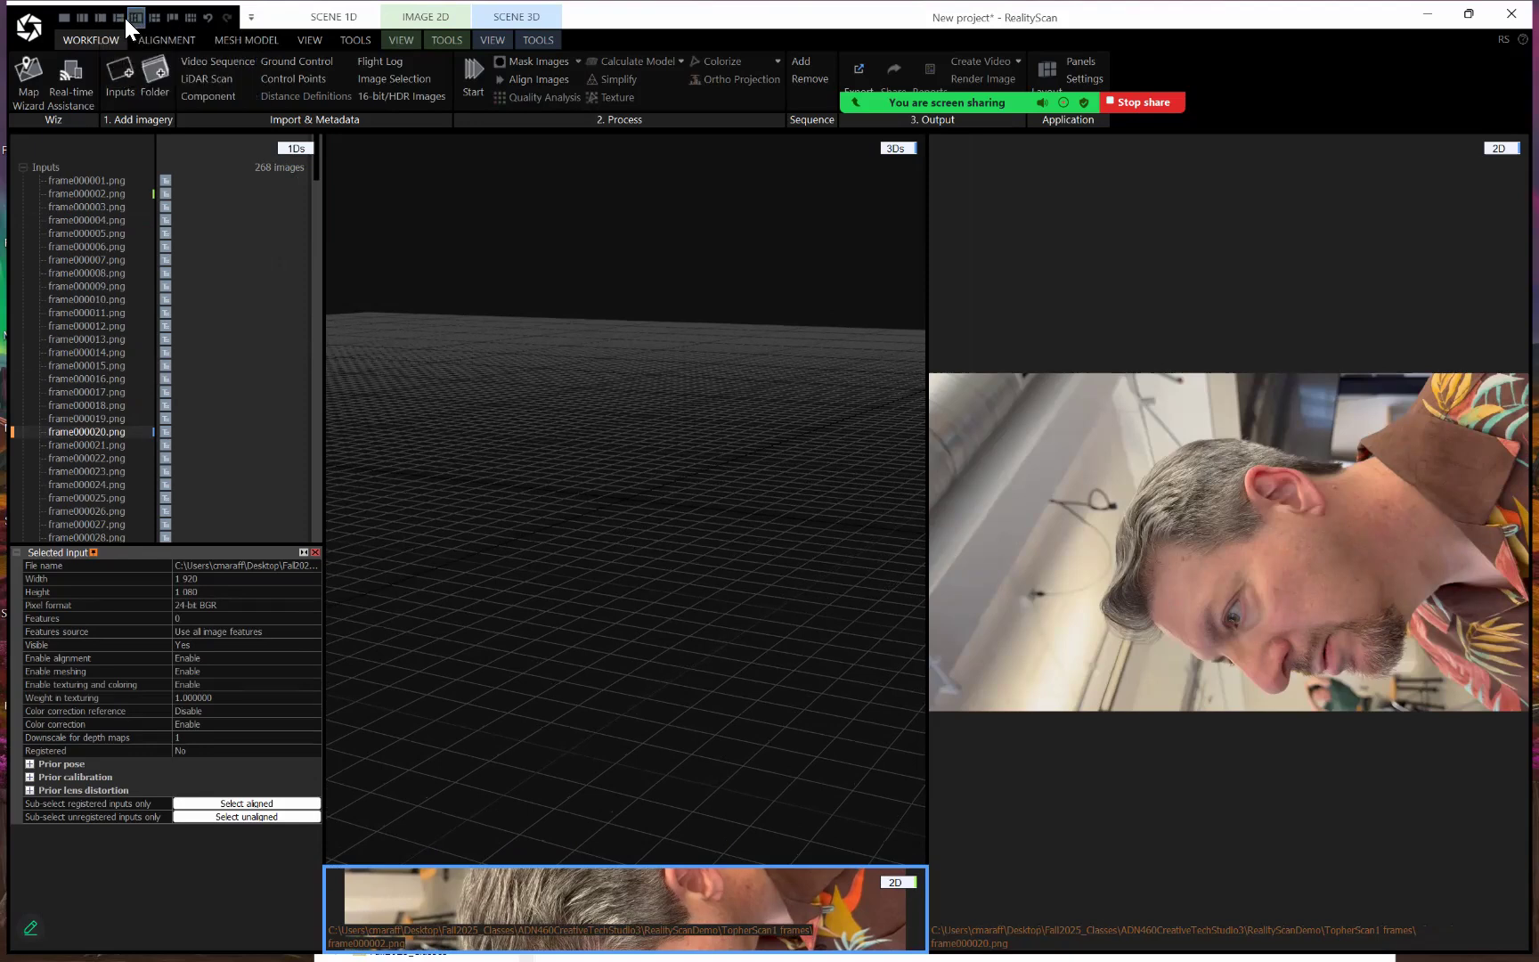
pyautogui.click(88, 19)
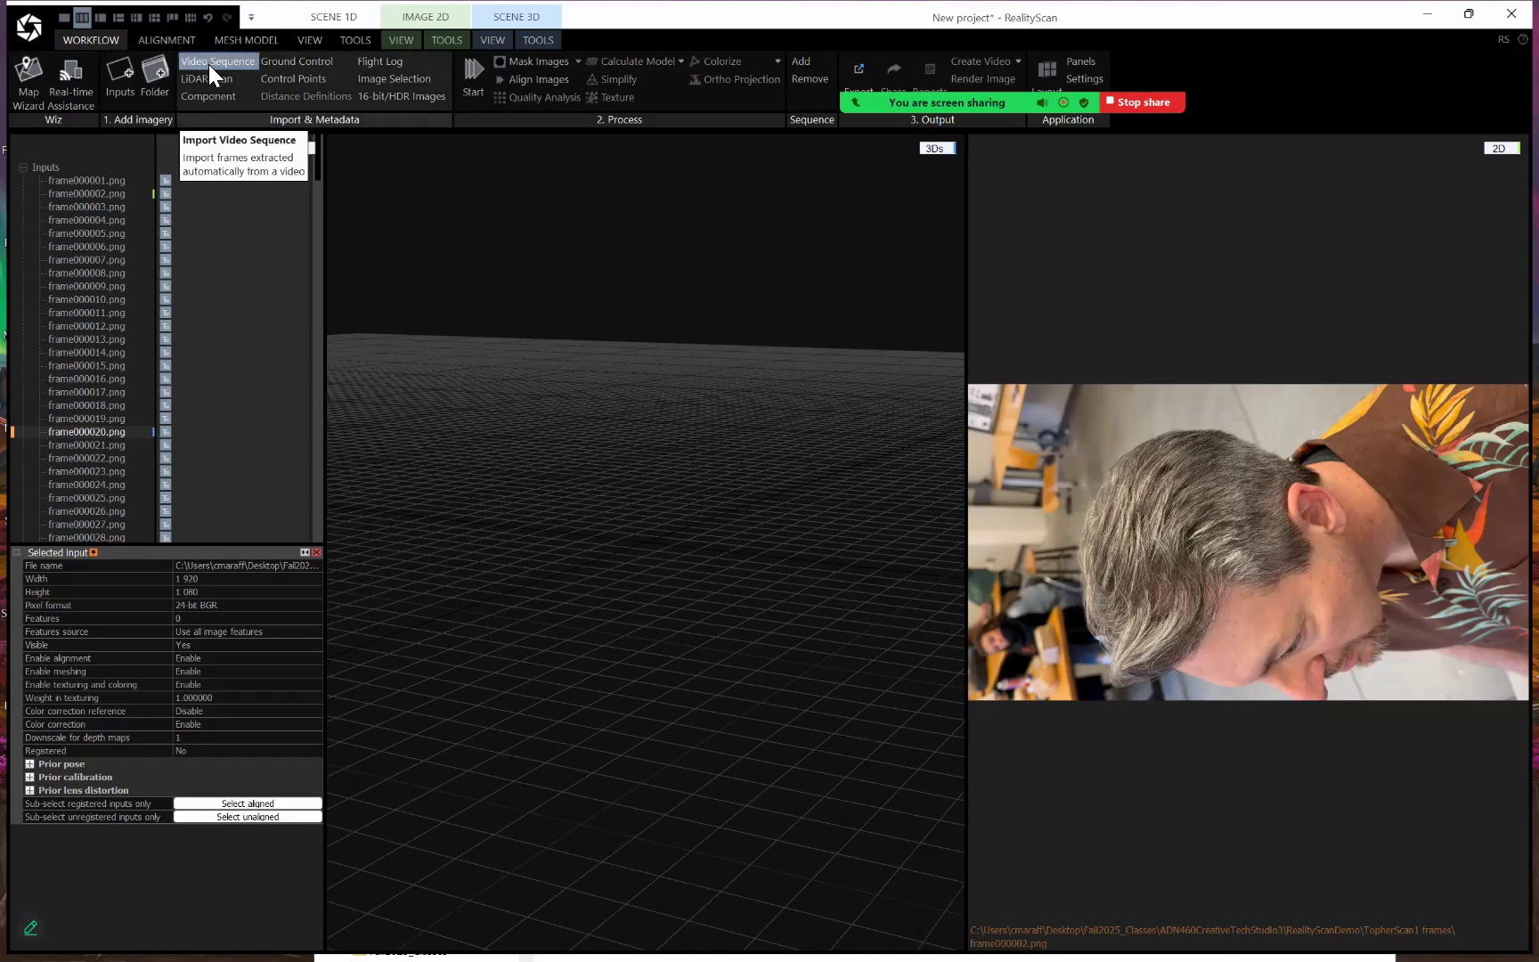
# Select frame000001.png and run Align Images on the imported video frames
pyautogui.click(159, 41)
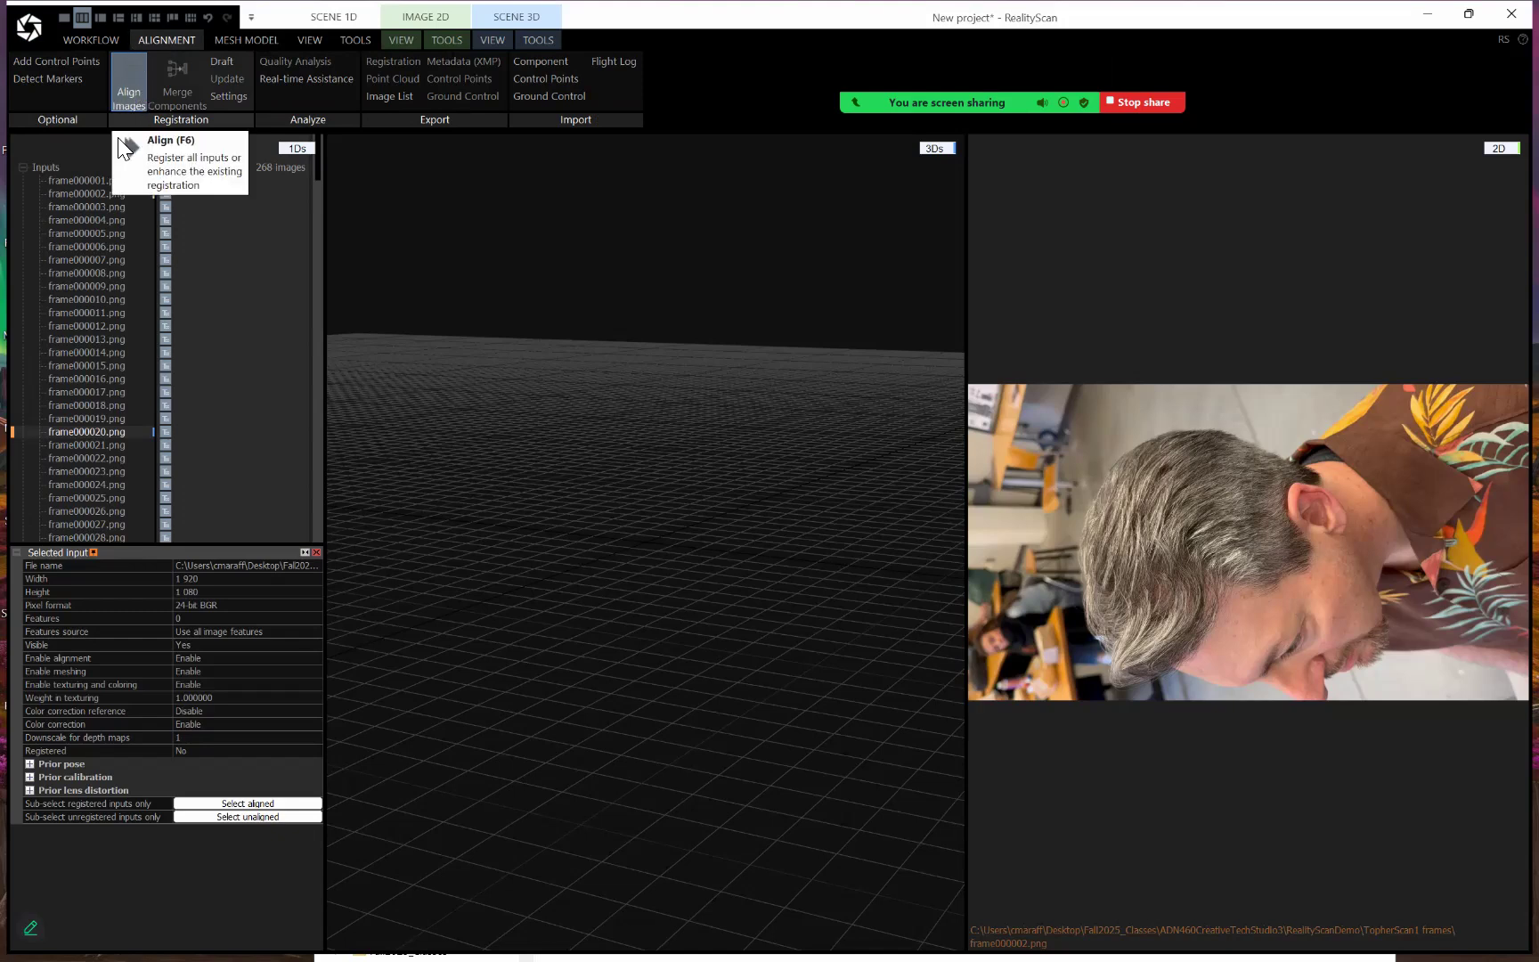
pyautogui.doubleClick(107, 180)
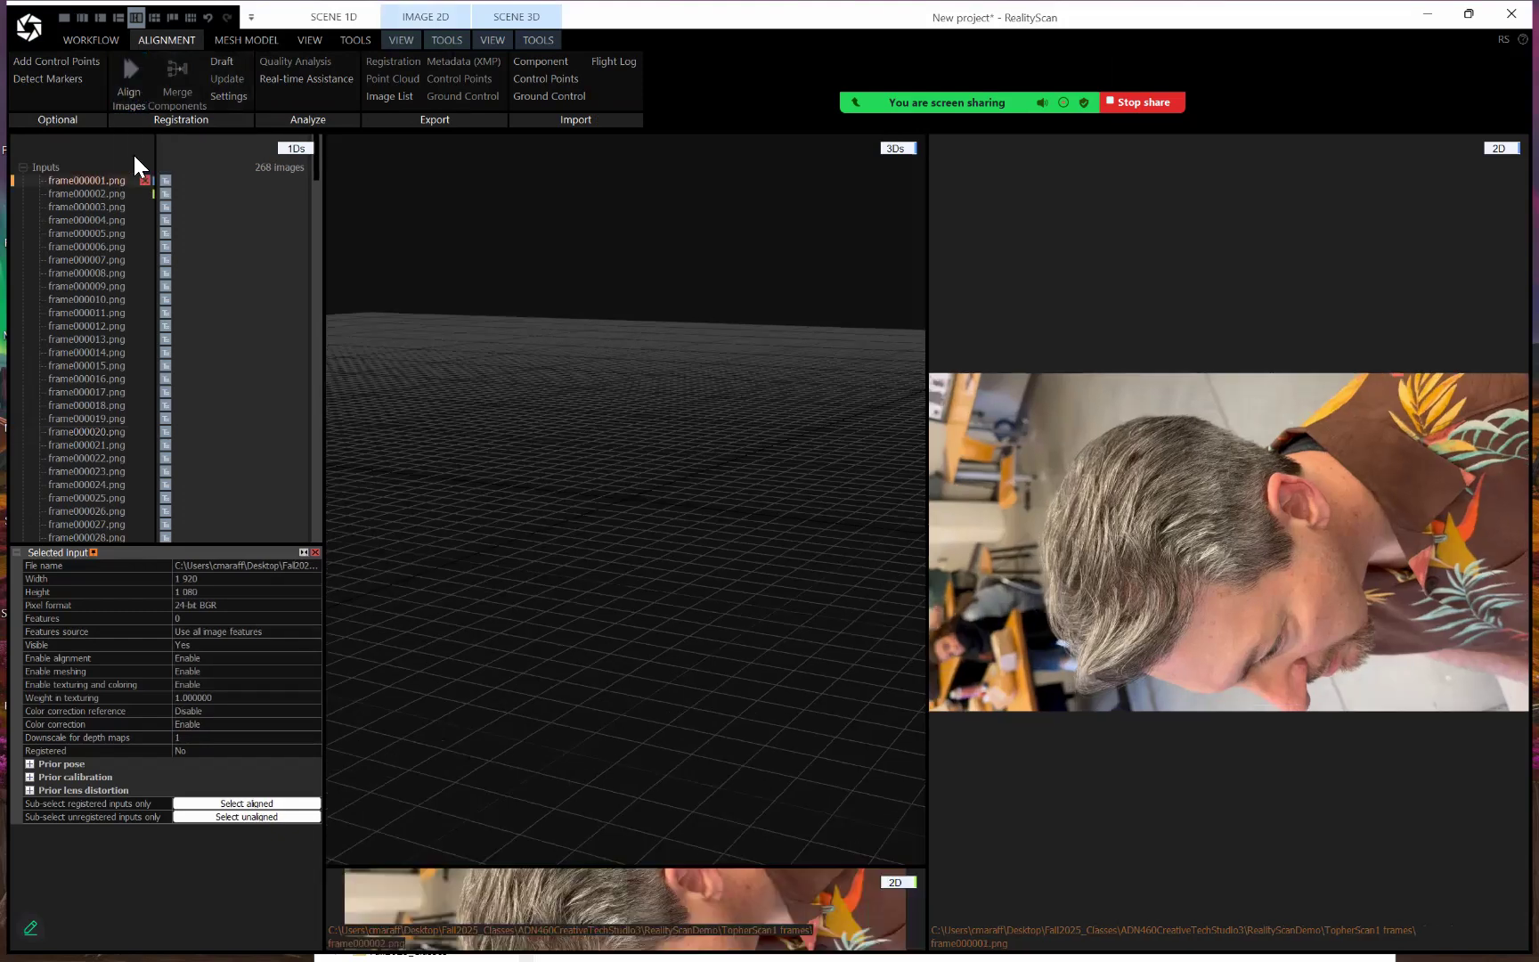
pyautogui.click(127, 71)
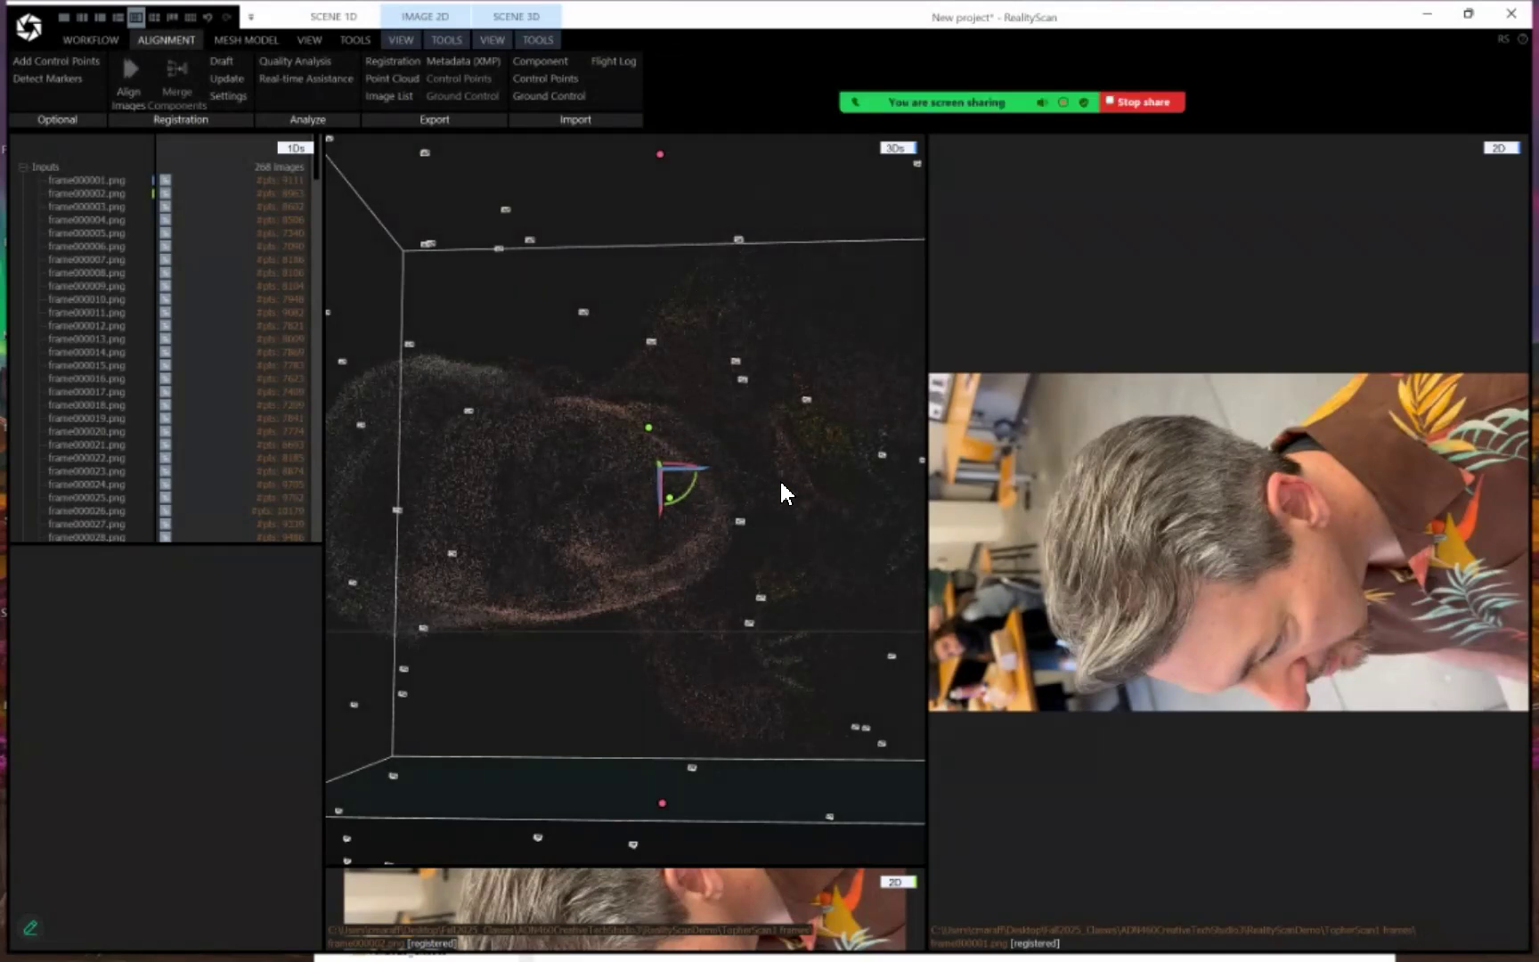
# Restore the three-pane layout and examine the aligned head point cloud and camera positions from several distances and angles
pyautogui.scroll(-2, 784, 494)
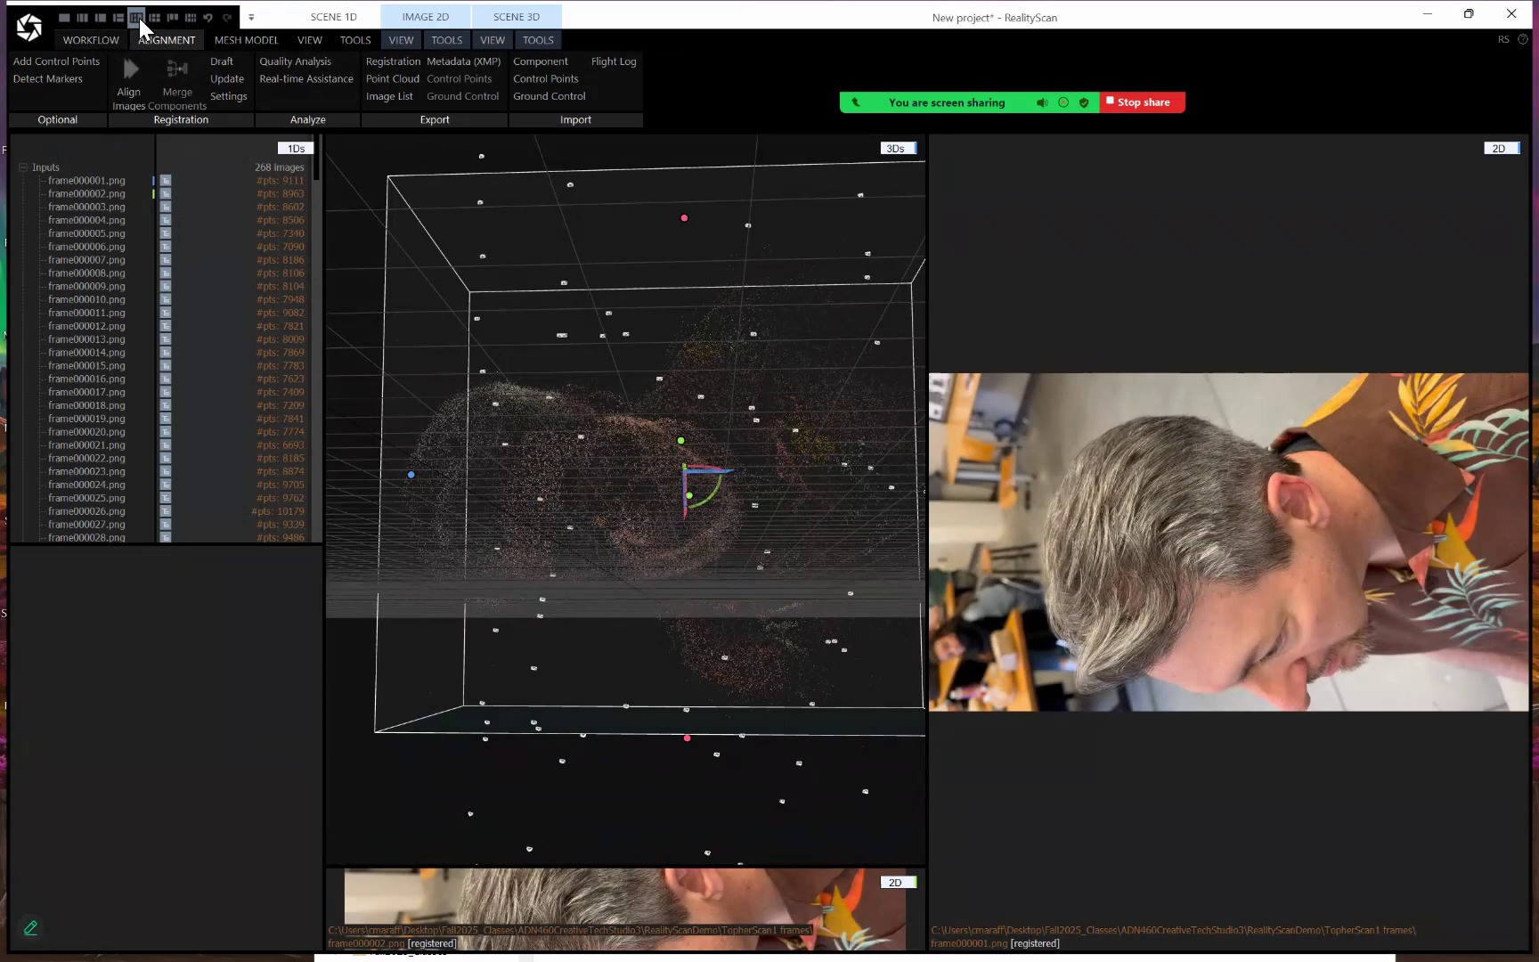
pyautogui.click(83, 18)
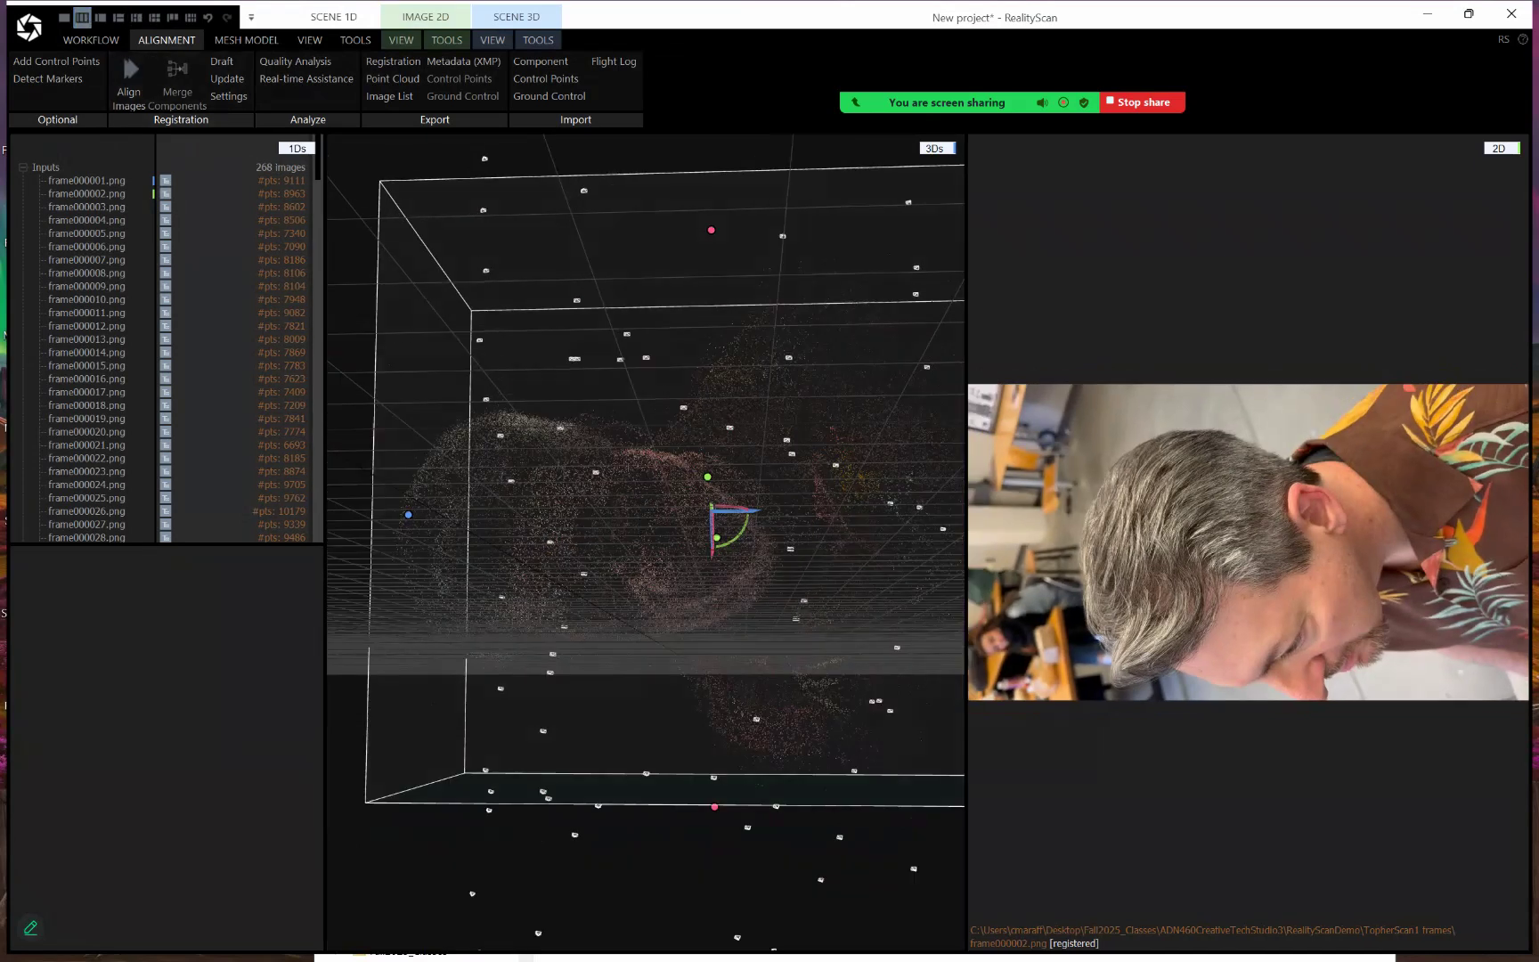
pyautogui.scroll(-5, 875, 633)
pyautogui.scroll(5, 874, 633)
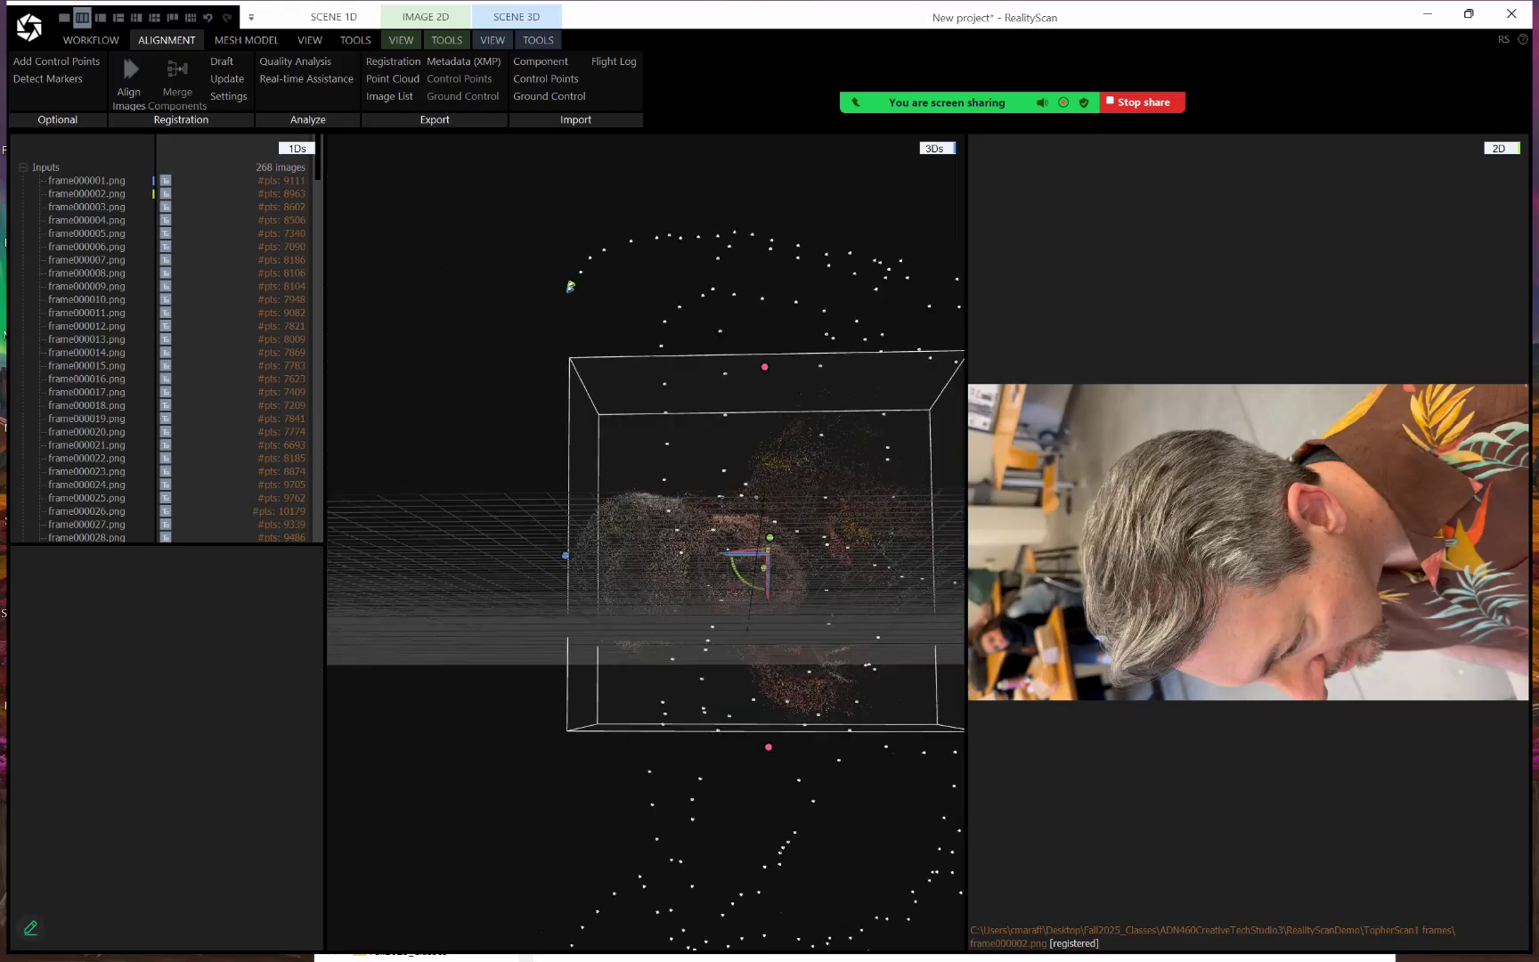
pyautogui.scroll(-3, 871, 629)
pyautogui.scroll(3, 871, 629)
pyautogui.scroll(-2, 871, 628)
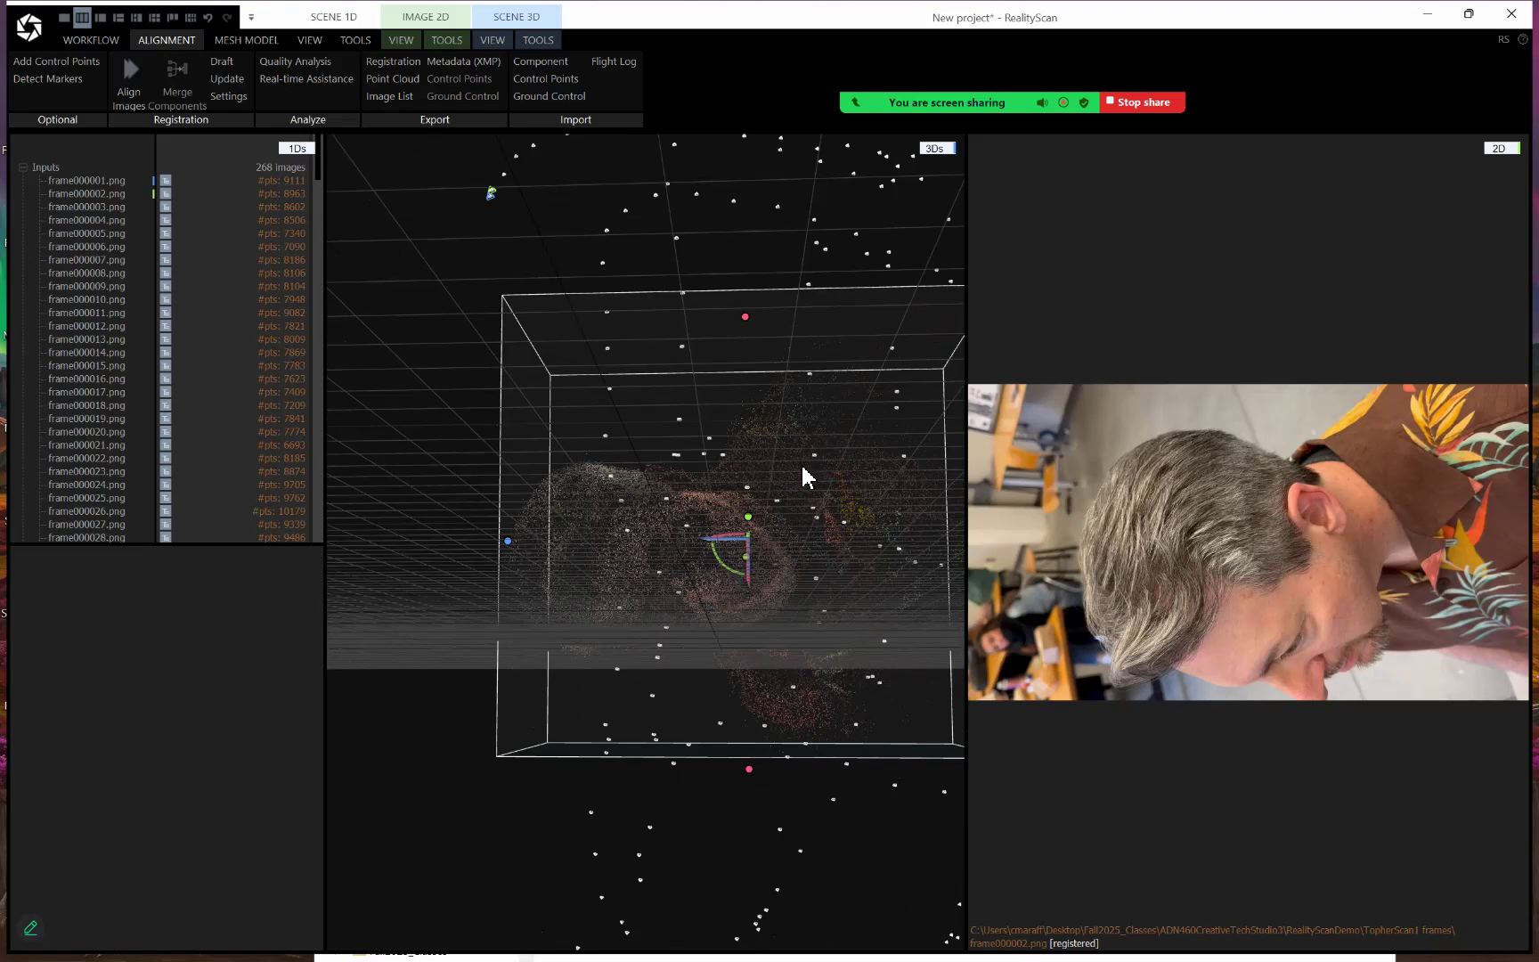
pyautogui.moveTo(794, 492)
pyautogui.mouseDown()
pyautogui.moveTo(797, 508)
pyautogui.moveTo(810, 494)
pyautogui.moveTo(763, 505)
pyautogui.moveTo(792, 497)
pyautogui.mouseUp()
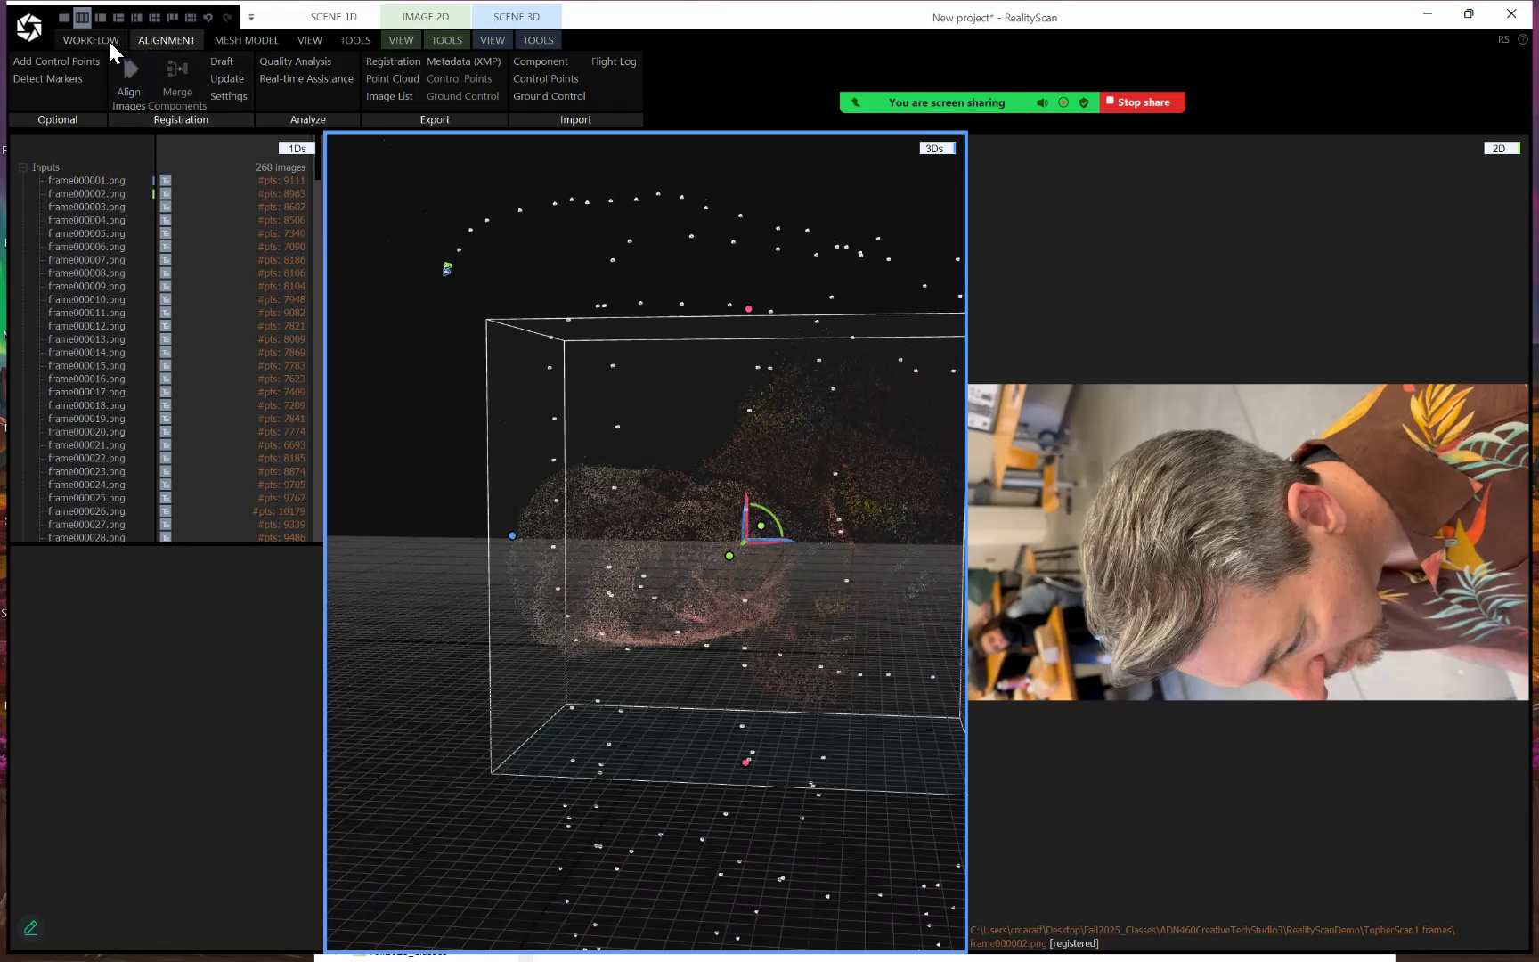
pyautogui.click(533, 40)
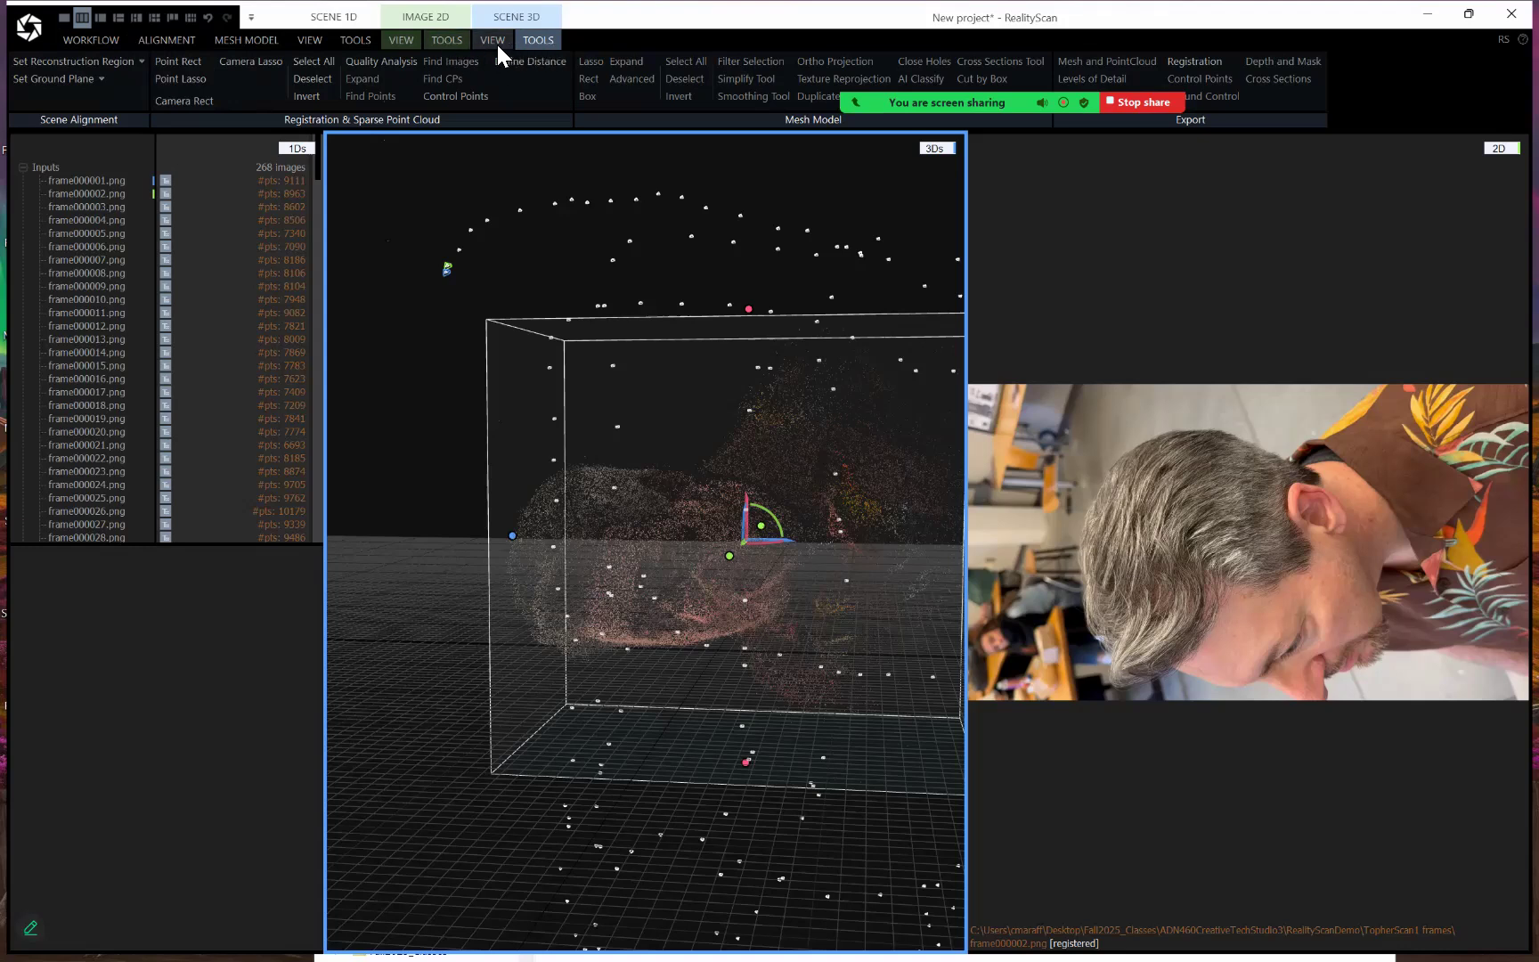
pyautogui.click(447, 40)
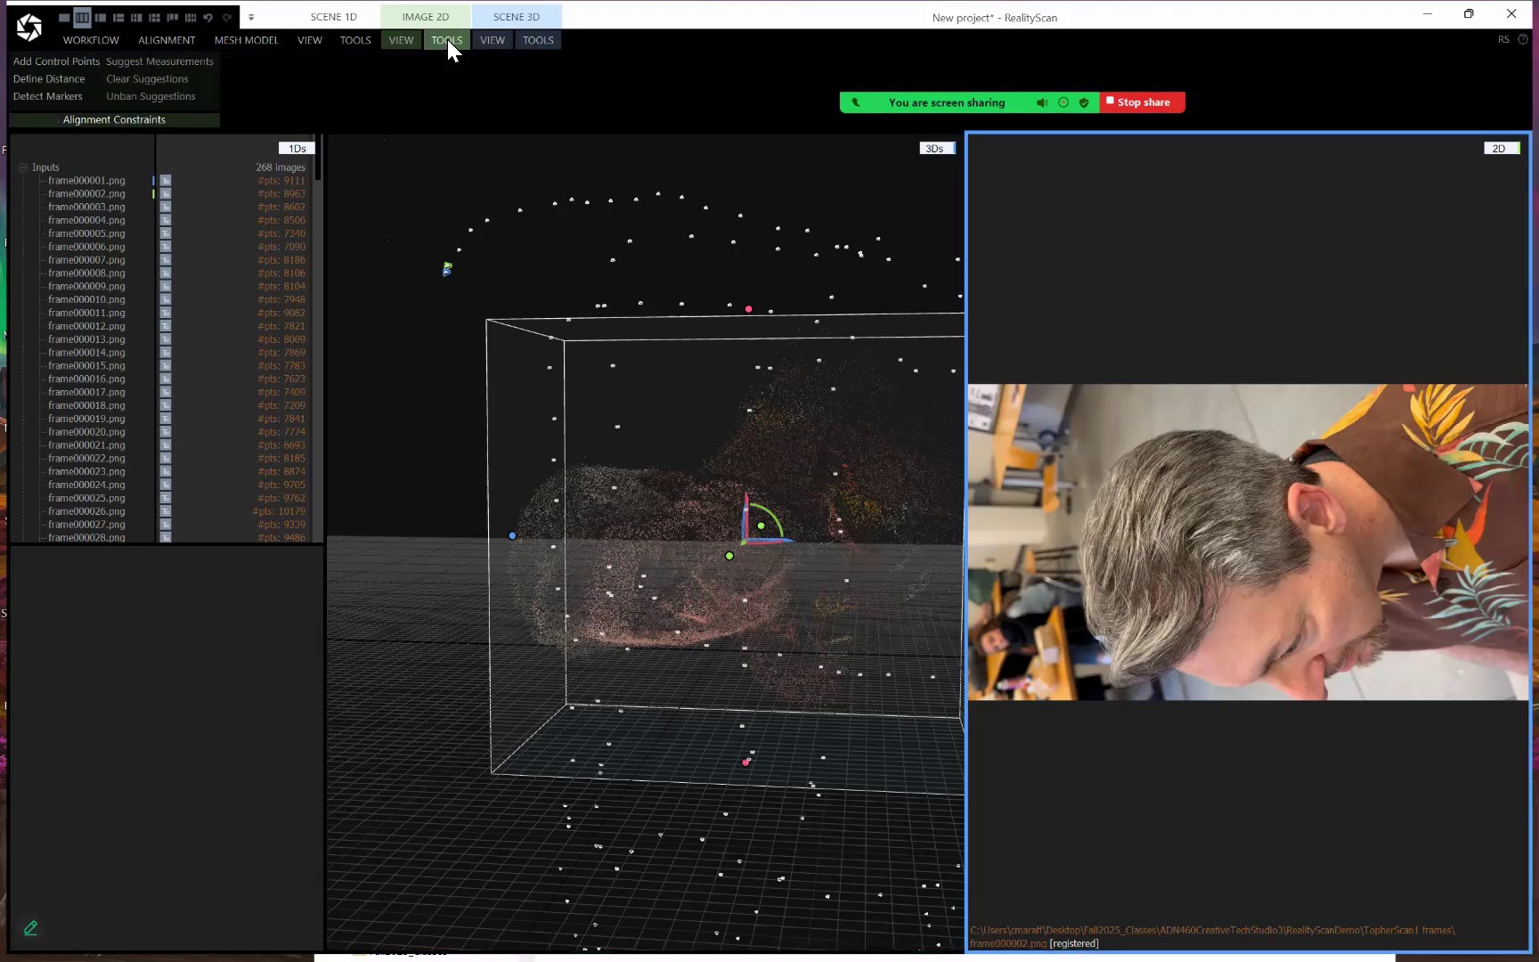
pyautogui.click(539, 41)
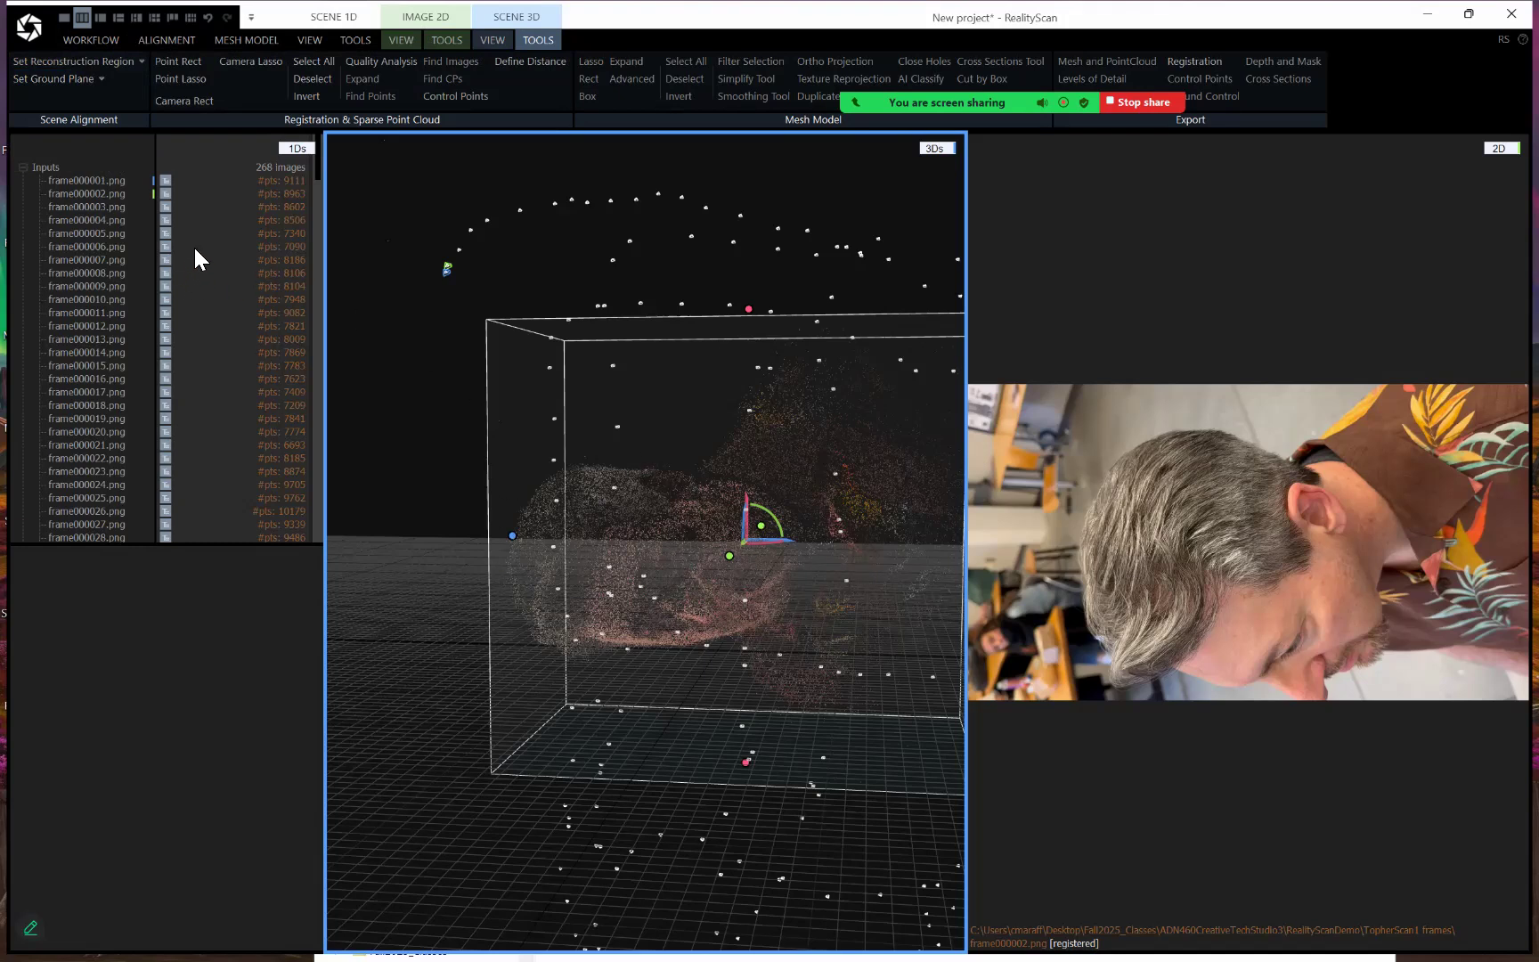
# Collapse the Inputs list, check the Component 0 entry, and examine the registered cameras around the head's point cloud up close
pyautogui.click(23, 167)
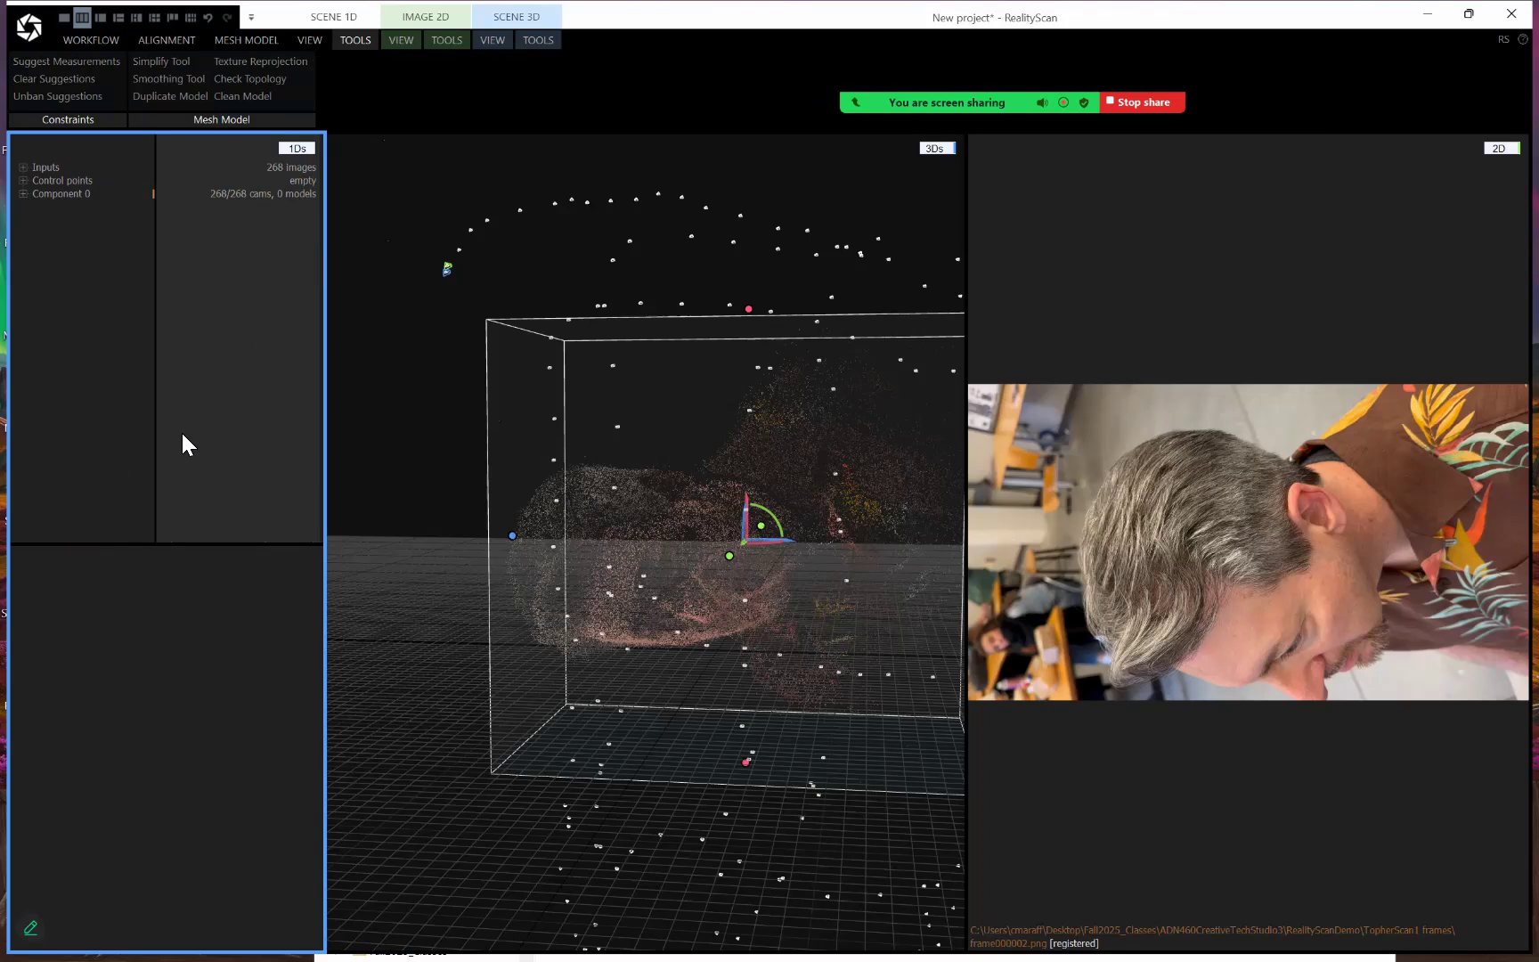
pyautogui.click(22, 169)
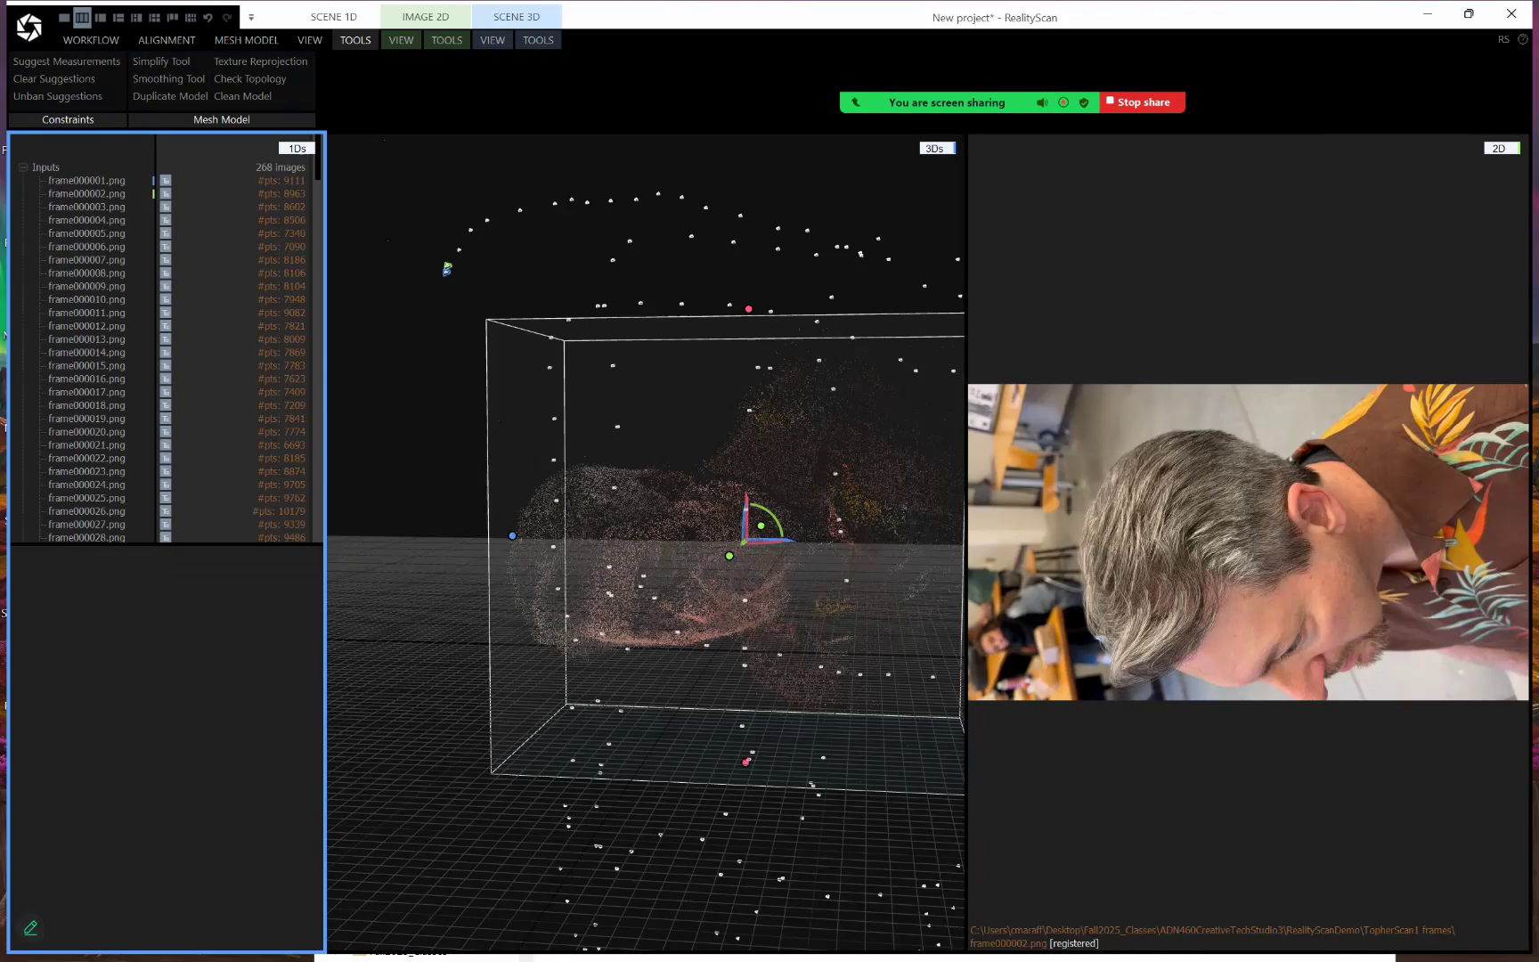
pyautogui.click(24, 166)
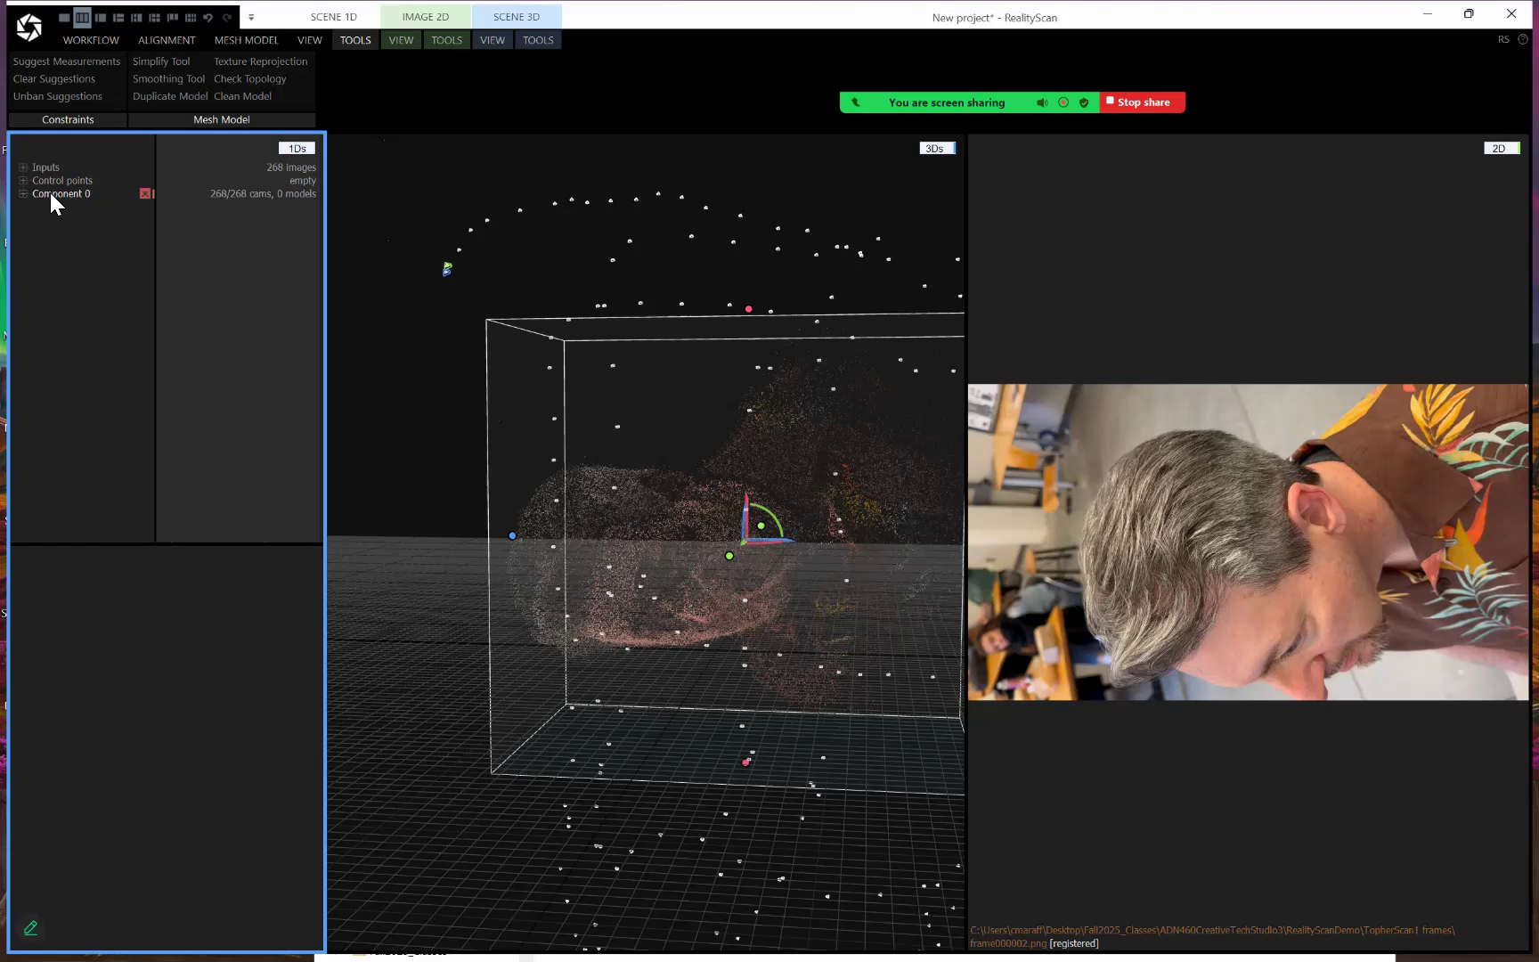
pyautogui.click(23, 193)
pyautogui.click(23, 193)
pyautogui.scroll(1, 695, 252)
pyautogui.scroll(7, 695, 240)
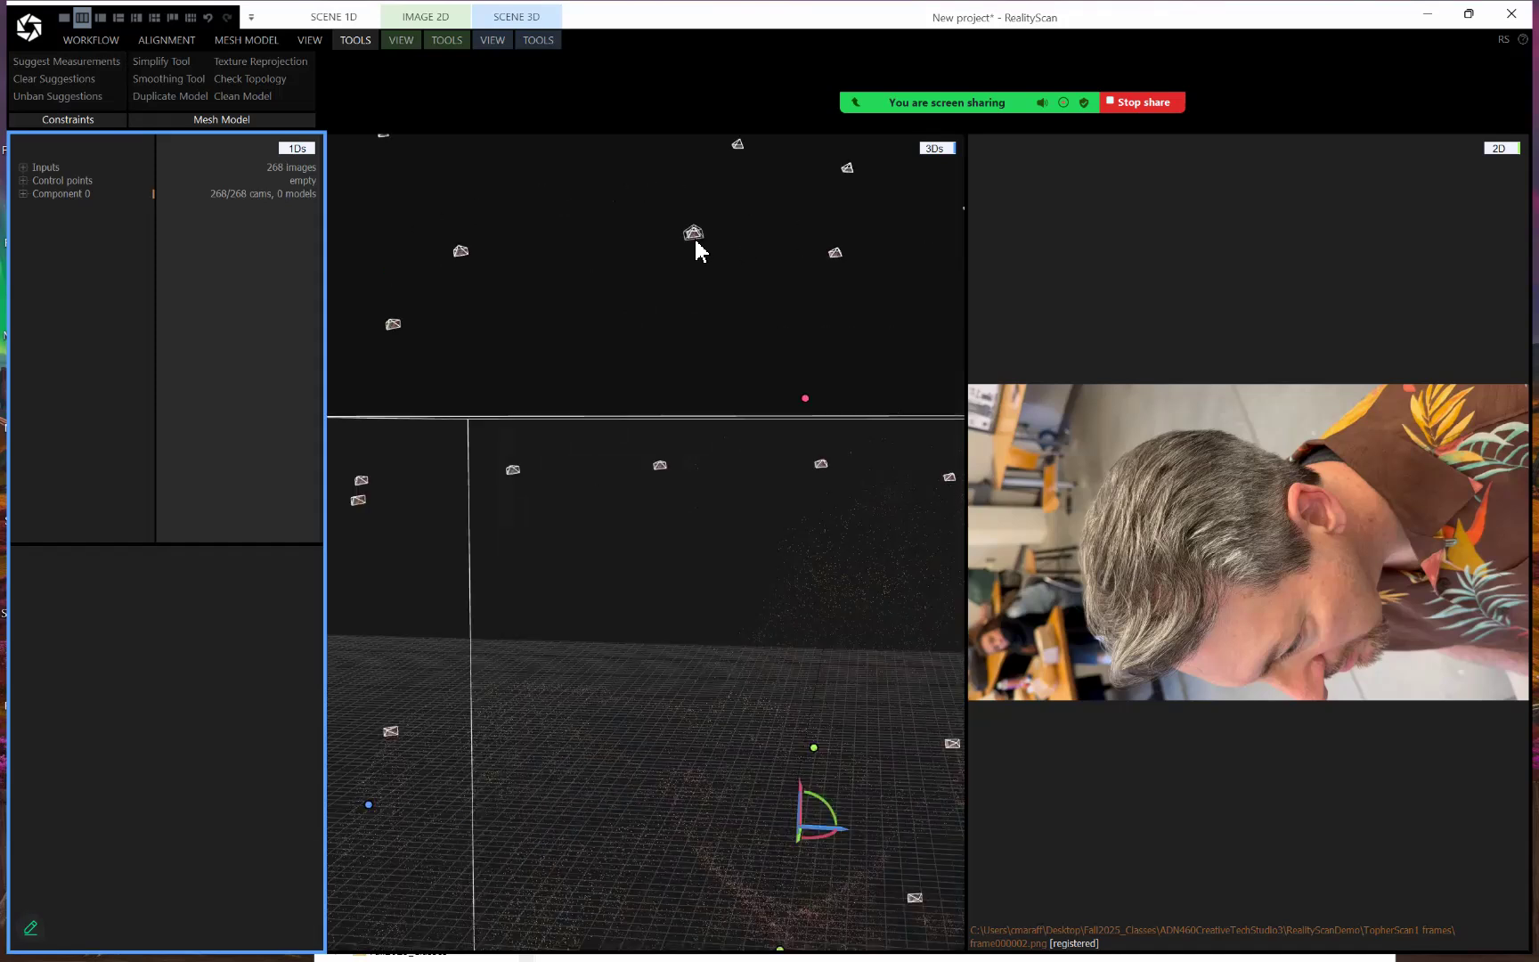
pyautogui.scroll(-1, 696, 240)
pyautogui.scroll(-5, 695, 241)
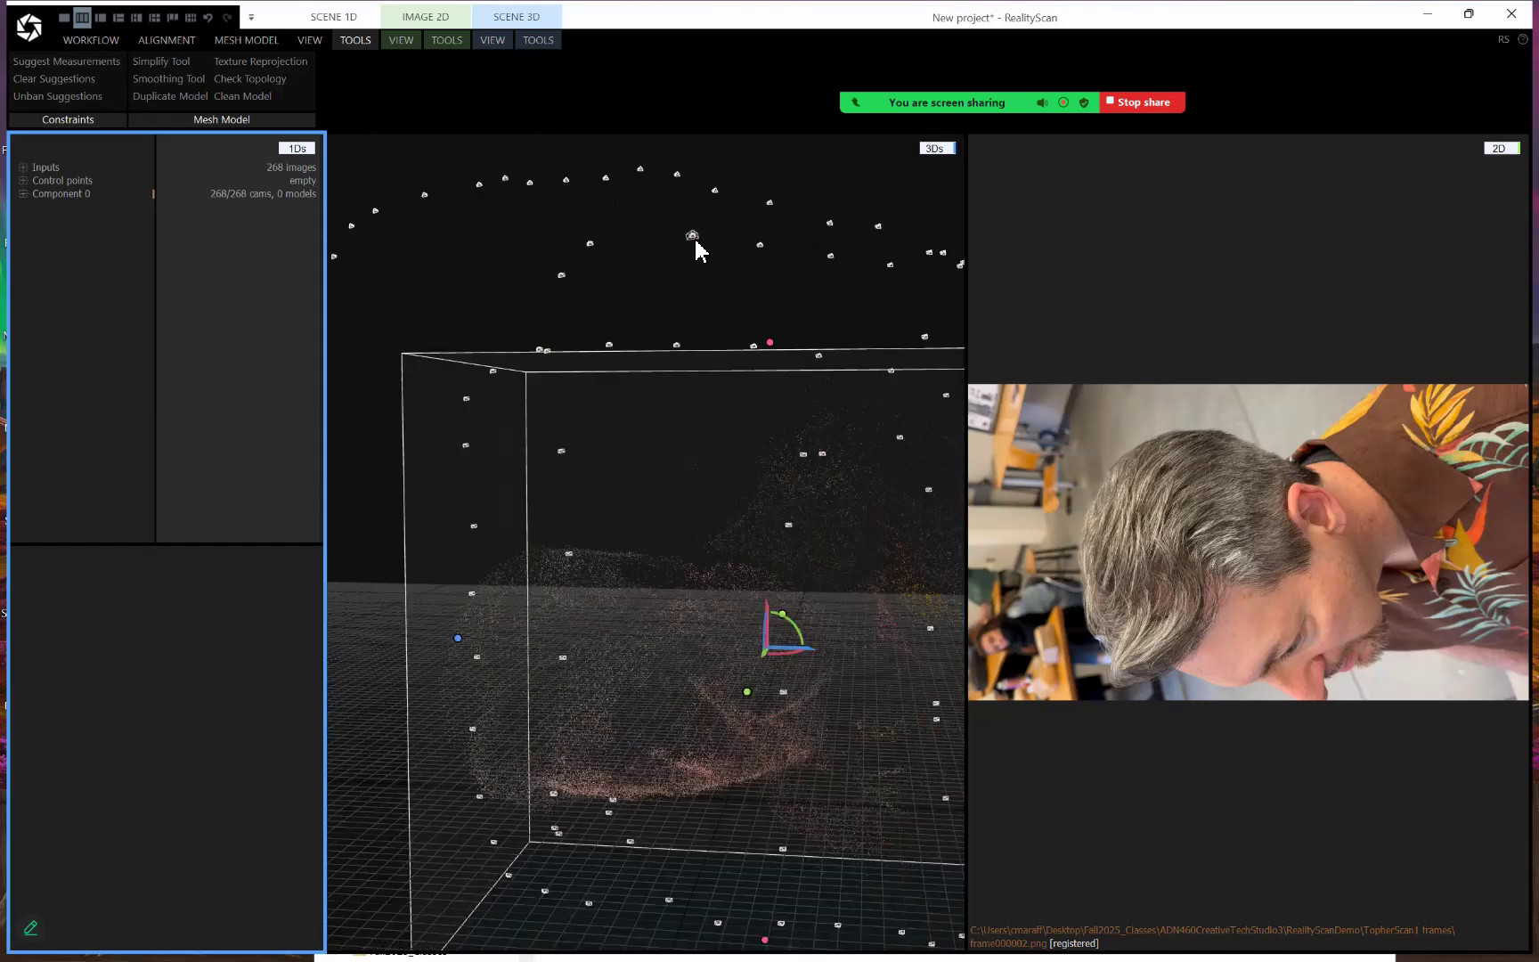
pyautogui.scroll(-2, 696, 244)
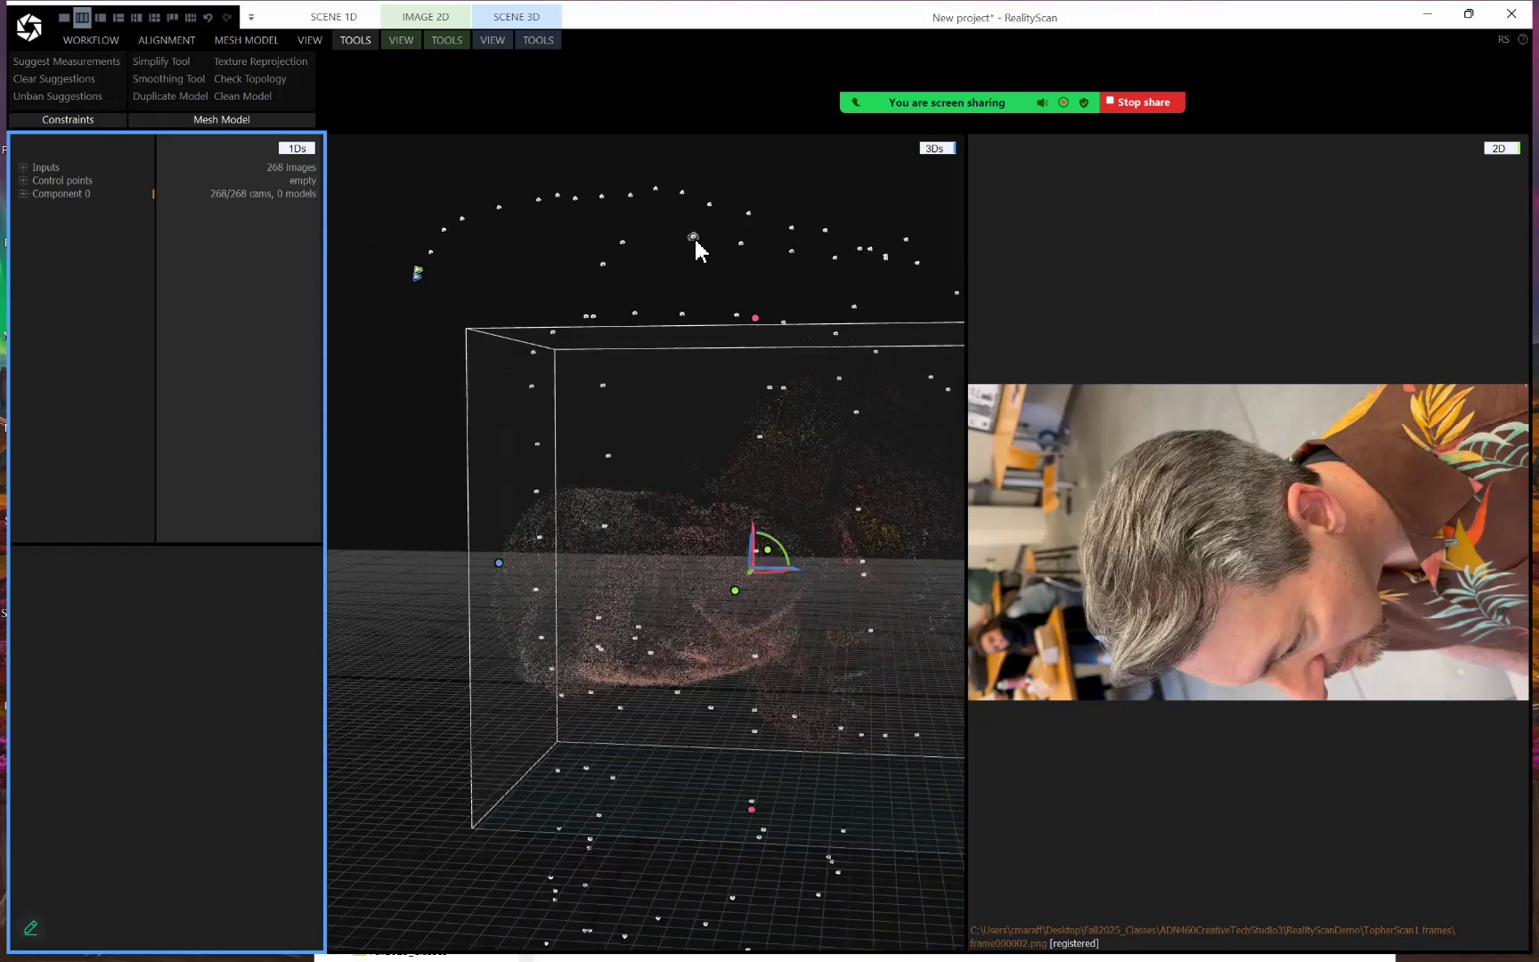
# Show the images of two registered cameras above the head, and check the contents of Component 0
pyautogui.doubleClick(695, 239)
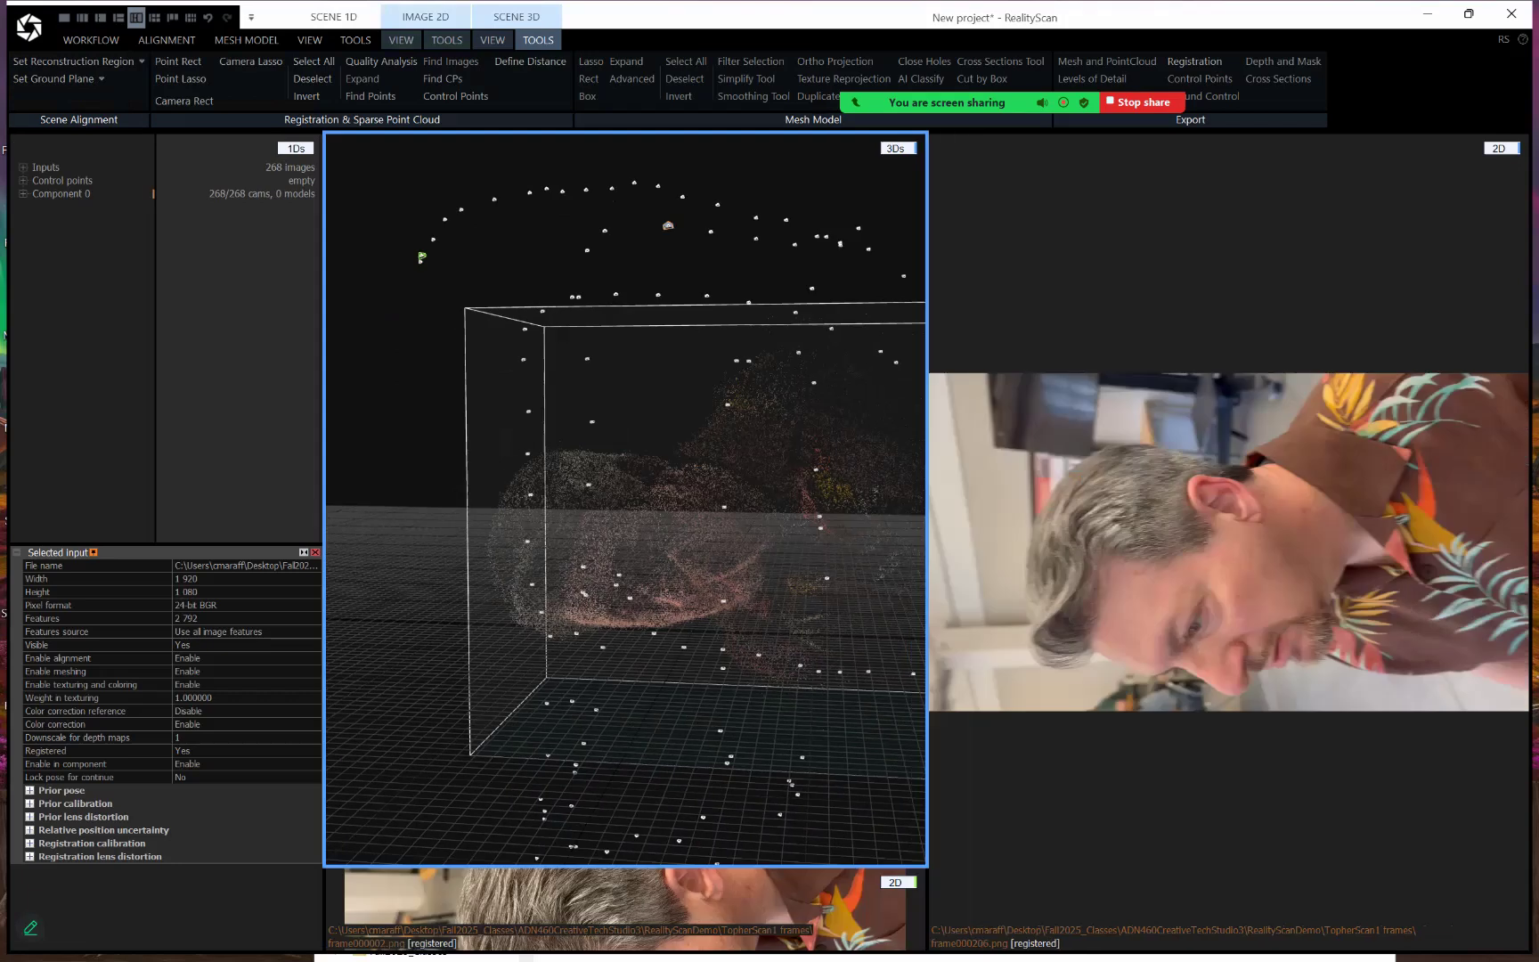
pyautogui.click(757, 239)
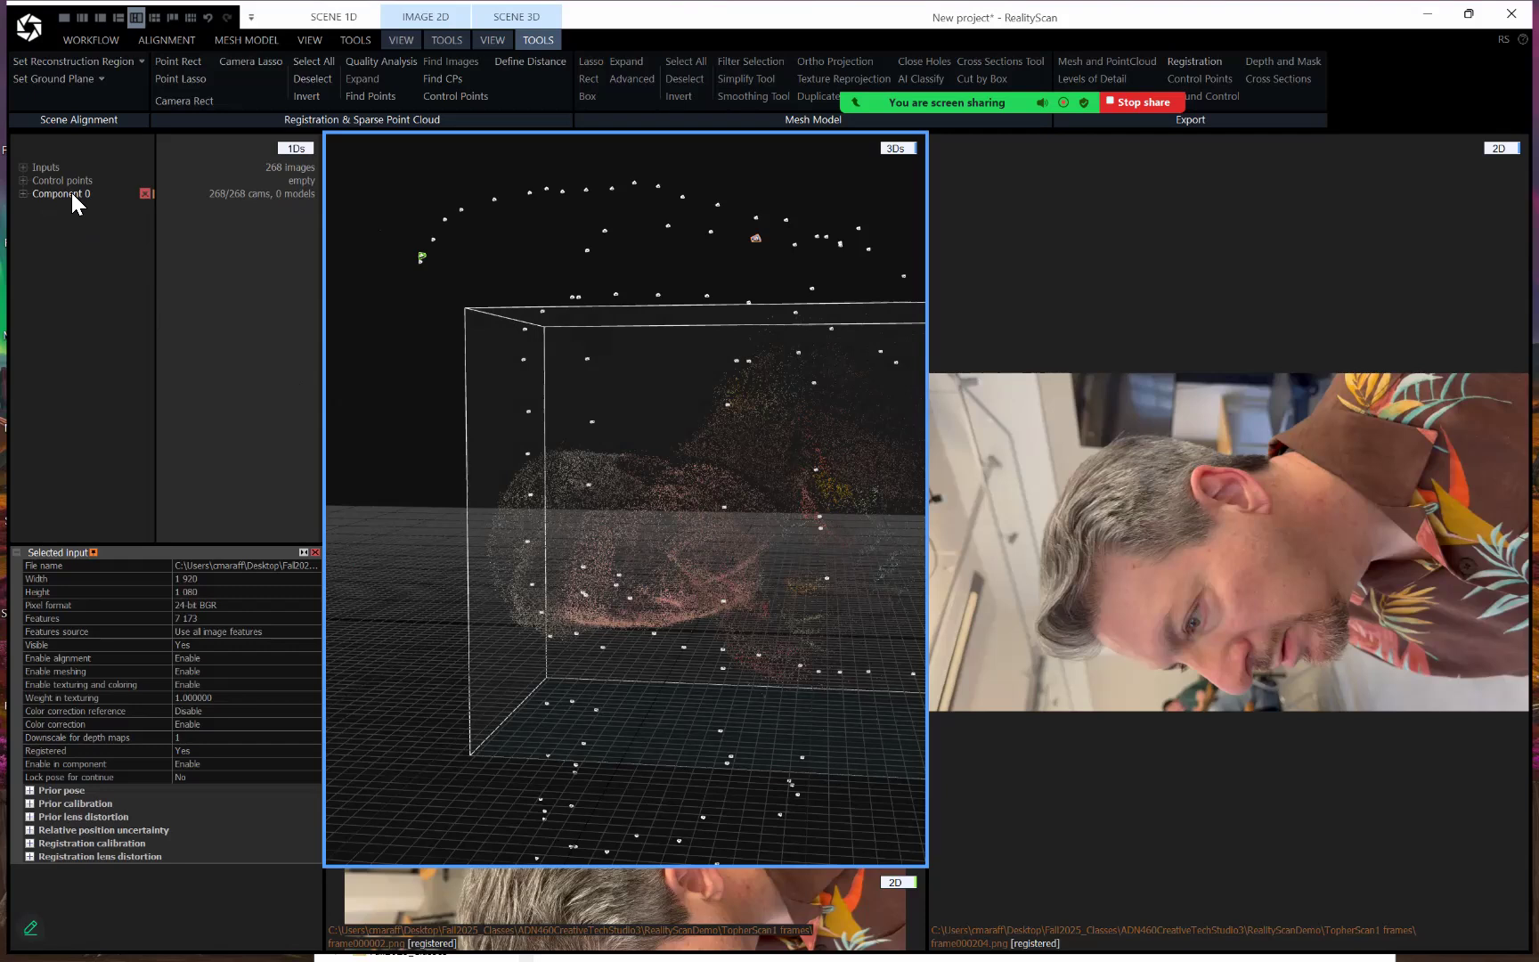
pyautogui.click(22, 192)
pyautogui.click(22, 193)
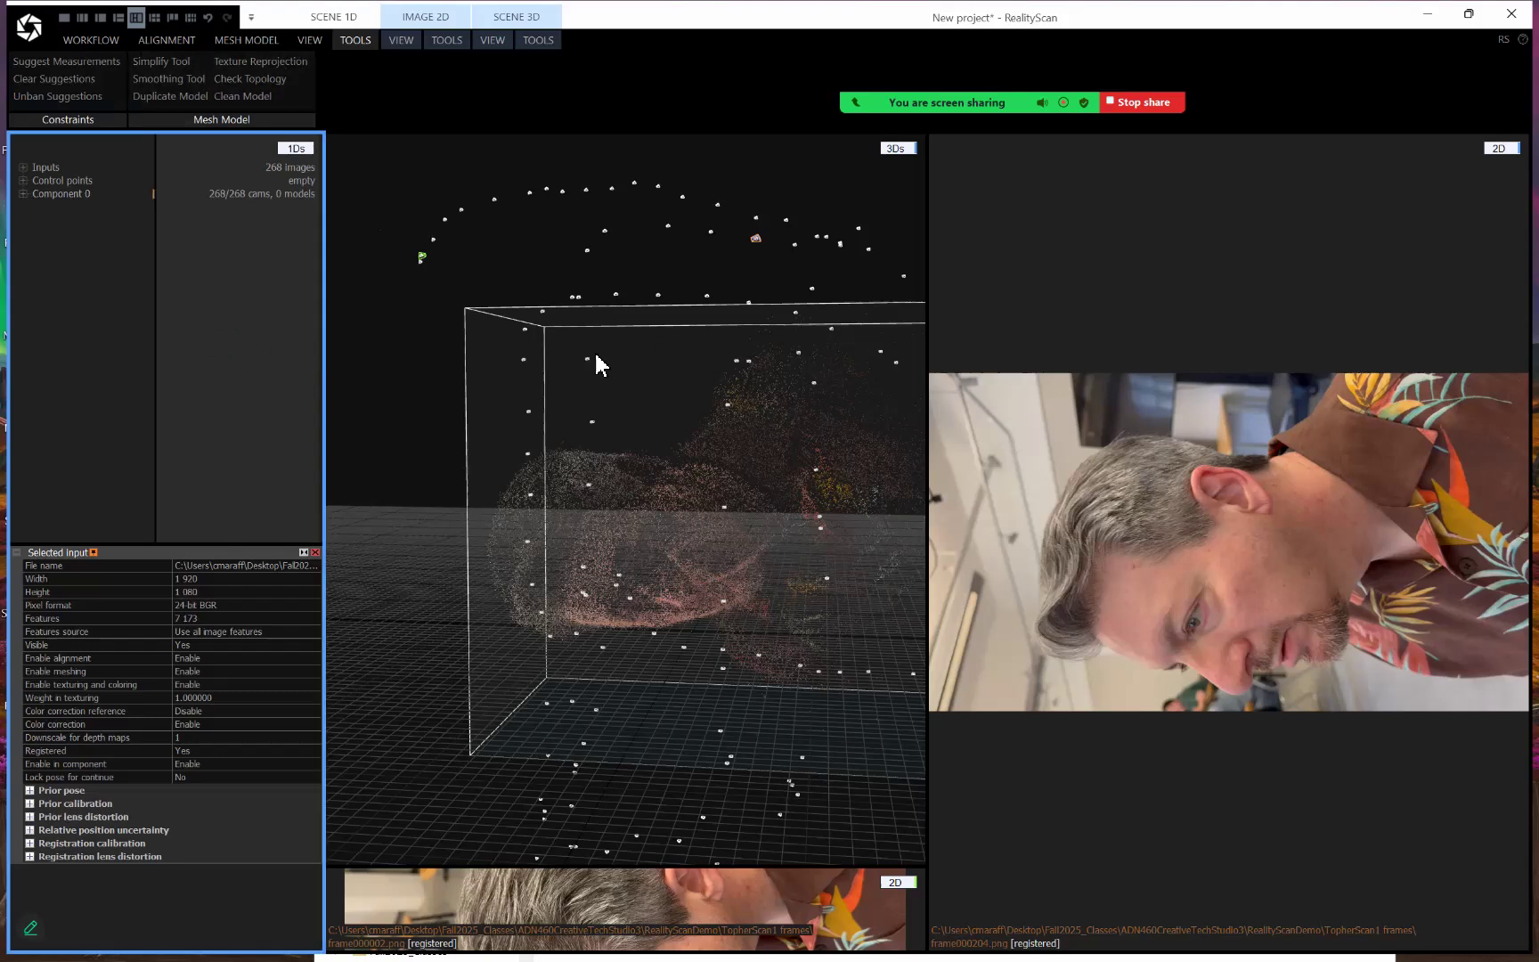
# Use Set Ground Plane to rotate the sideways head point cloud upright and raise it so the face sits above the grid
pyautogui.click(543, 40)
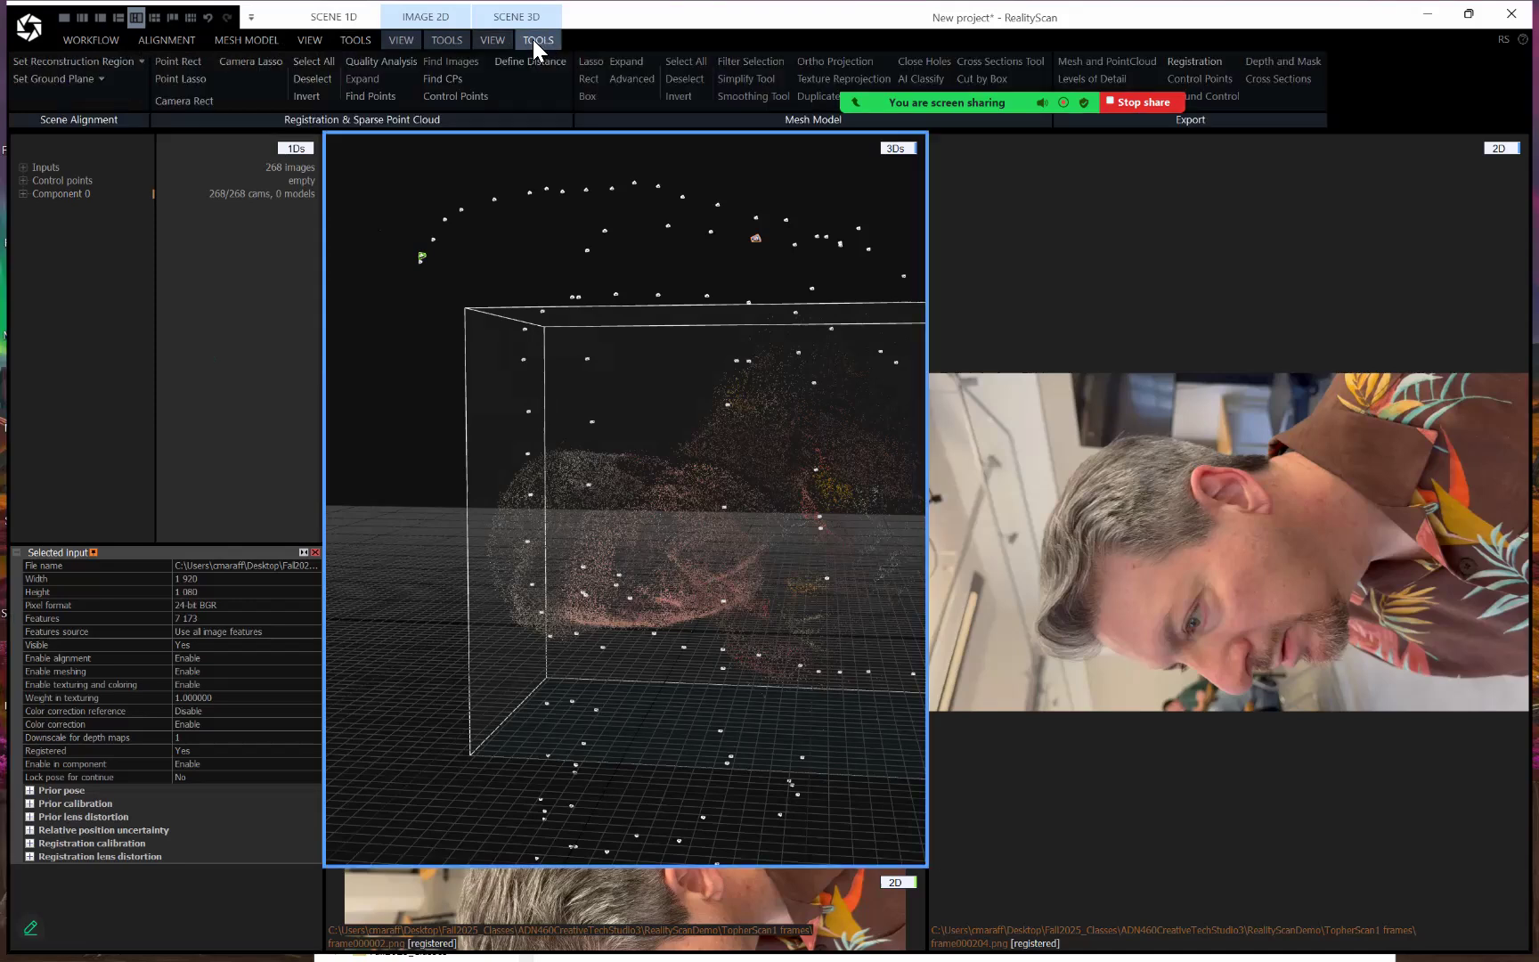
pyautogui.click(44, 78)
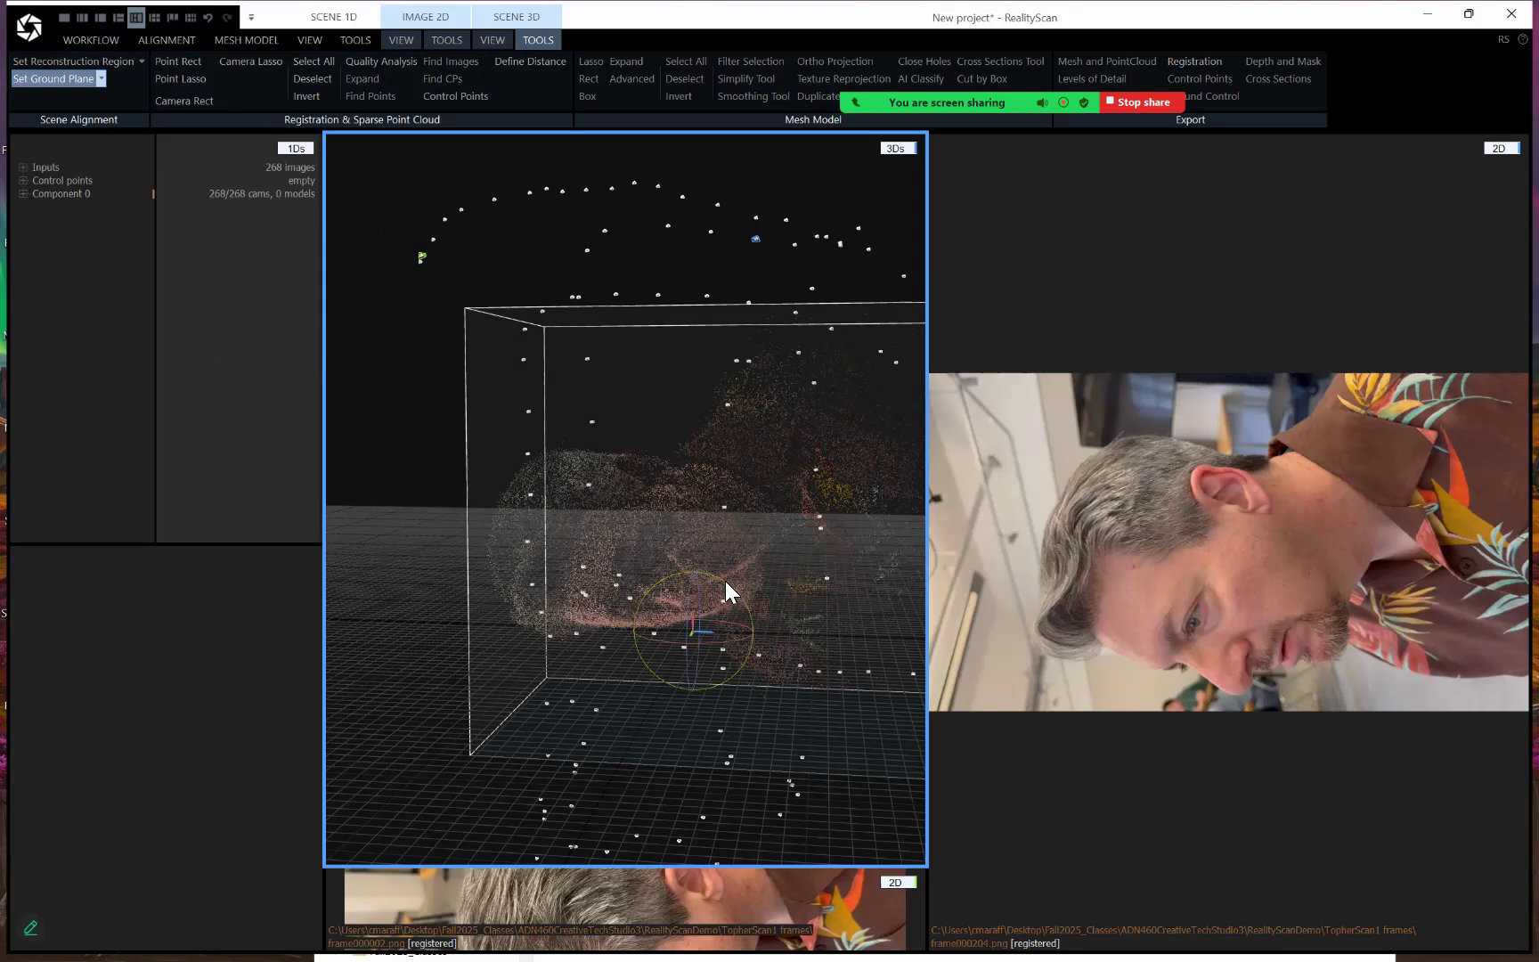
pyautogui.moveTo(726, 583); pyautogui.dragTo(755, 676)
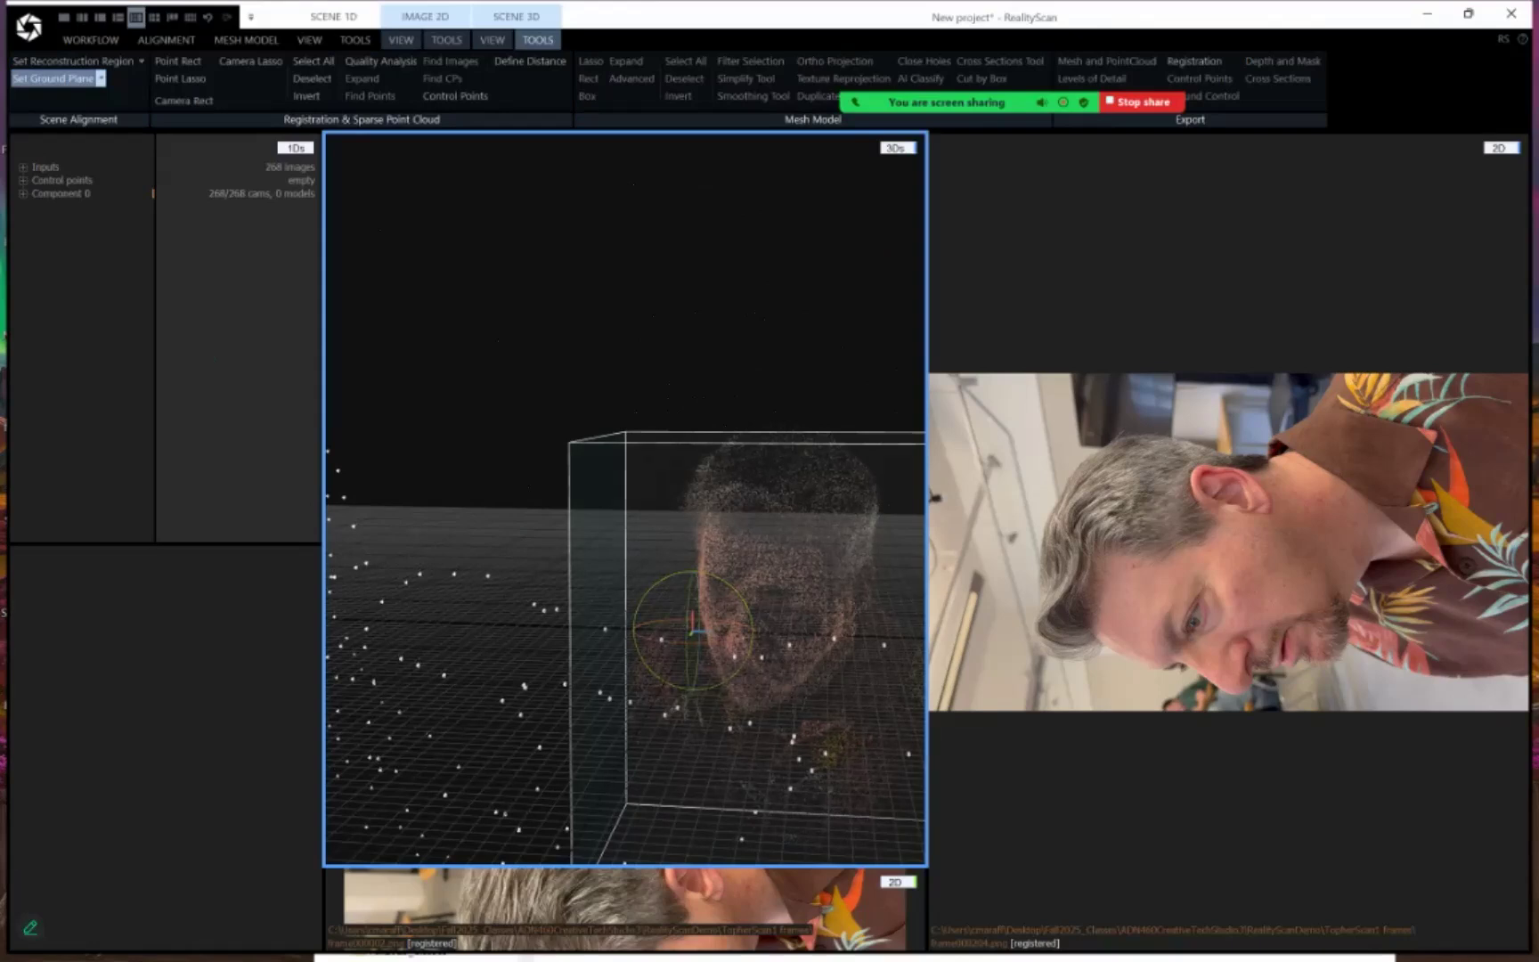
pyautogui.moveTo(693, 615); pyautogui.dragTo(697, 522)
pyautogui.moveTo(732, 560)
pyautogui.mouseDown(button='right')
pyautogui.moveTo(750, 528)
pyautogui.moveTo(740, 545)
pyautogui.mouseUp(button='right')
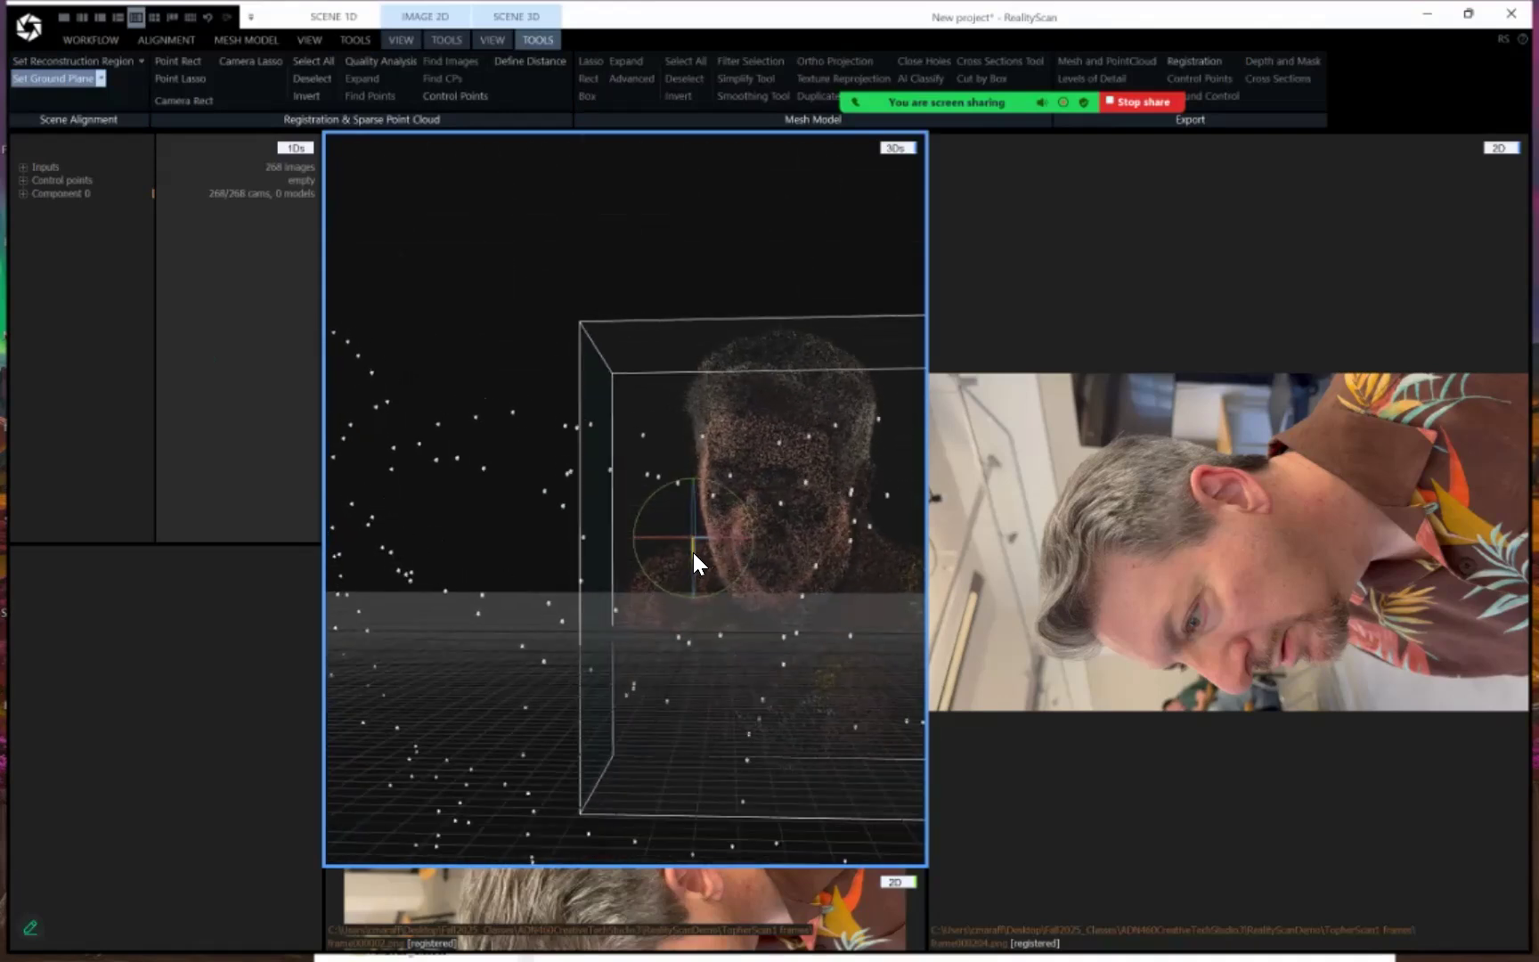
pyautogui.moveTo(693, 551); pyautogui.dragTo(693, 529, button='right')
pyautogui.moveTo(693, 529); pyautogui.dragTo(692, 530)
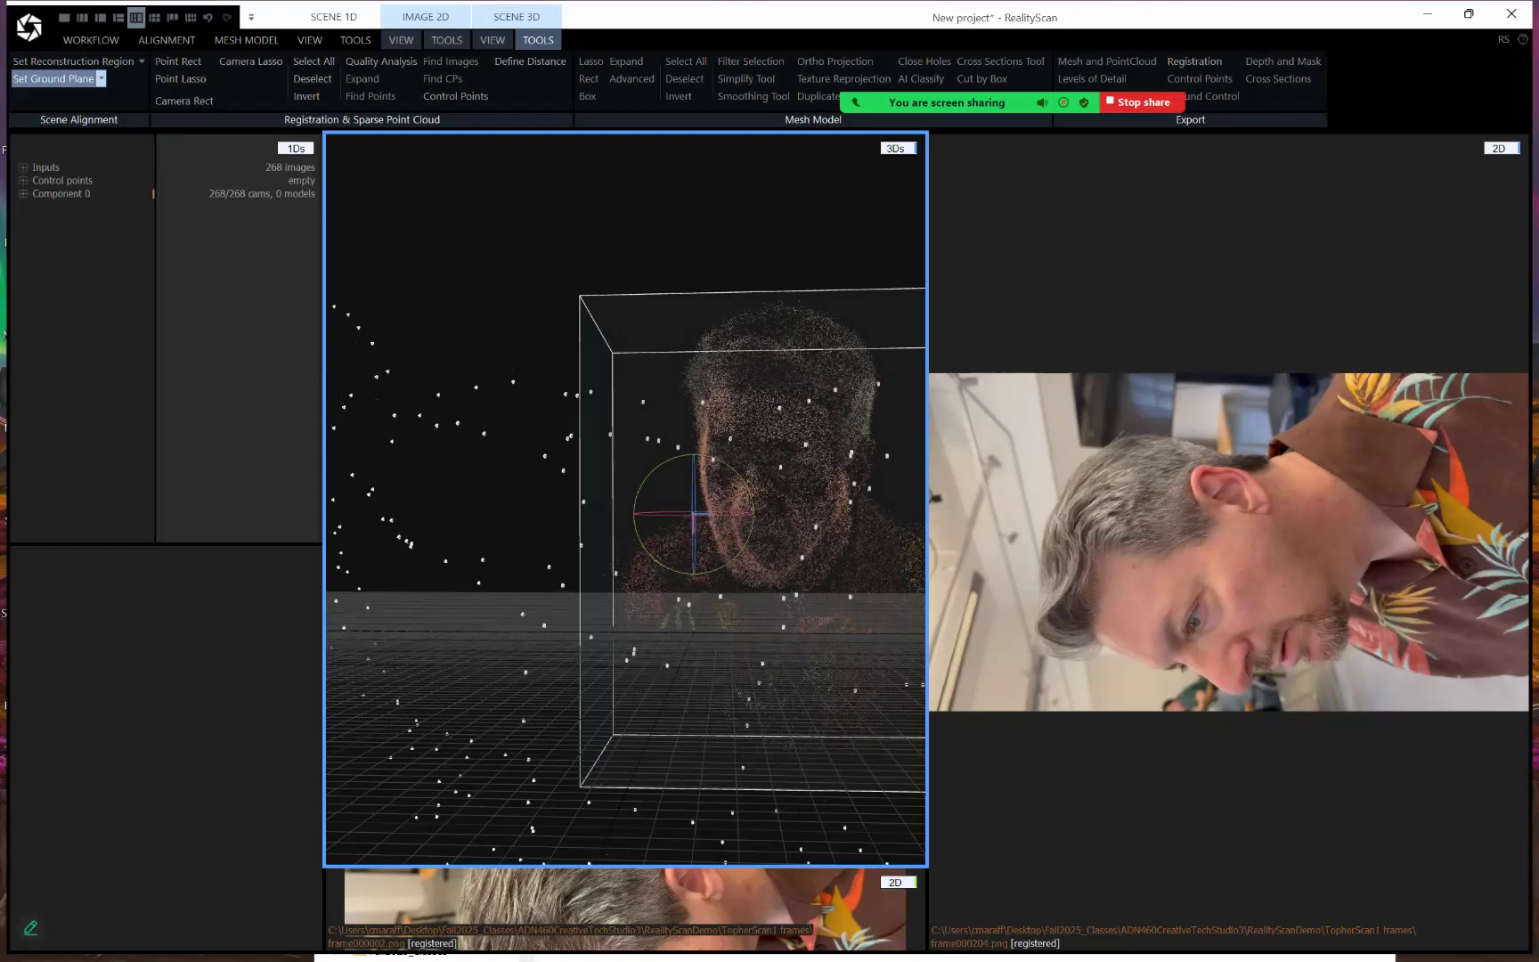
# Turn the head point cloud slightly about its vertical axis while viewing it from above, squaring it with the grid
pyautogui.moveTo(623, 428); pyautogui.dragTo(623, 543, button='right')
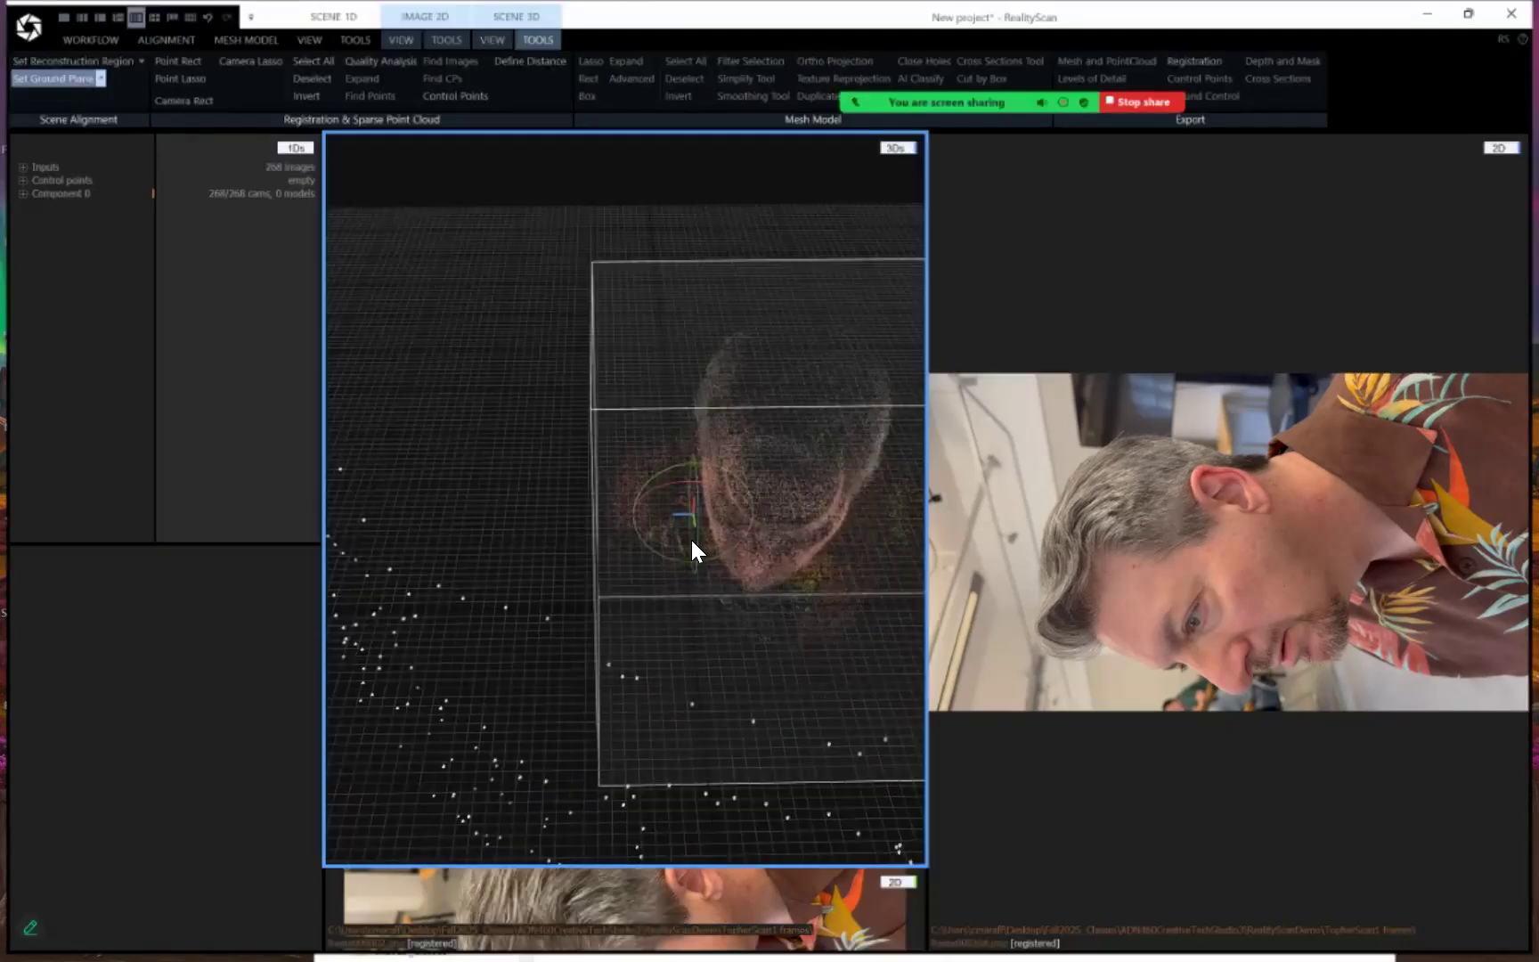
pyautogui.moveTo(674, 510); pyautogui.dragTo(615, 515, button='right')
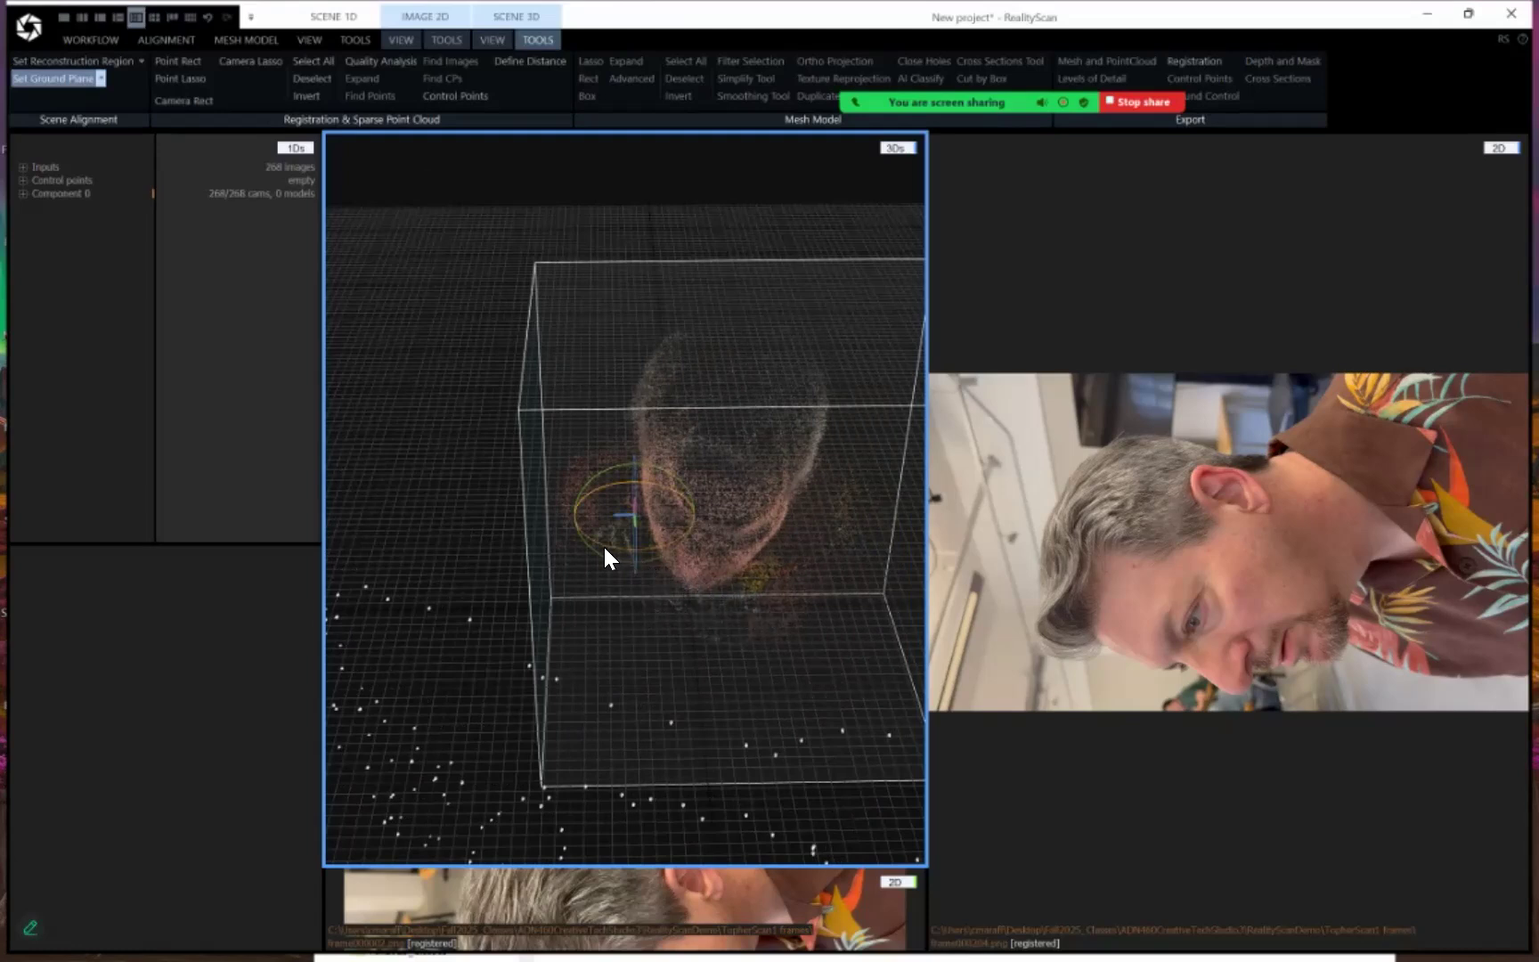
pyautogui.moveTo(609, 556); pyautogui.dragTo(621, 559, button='right')
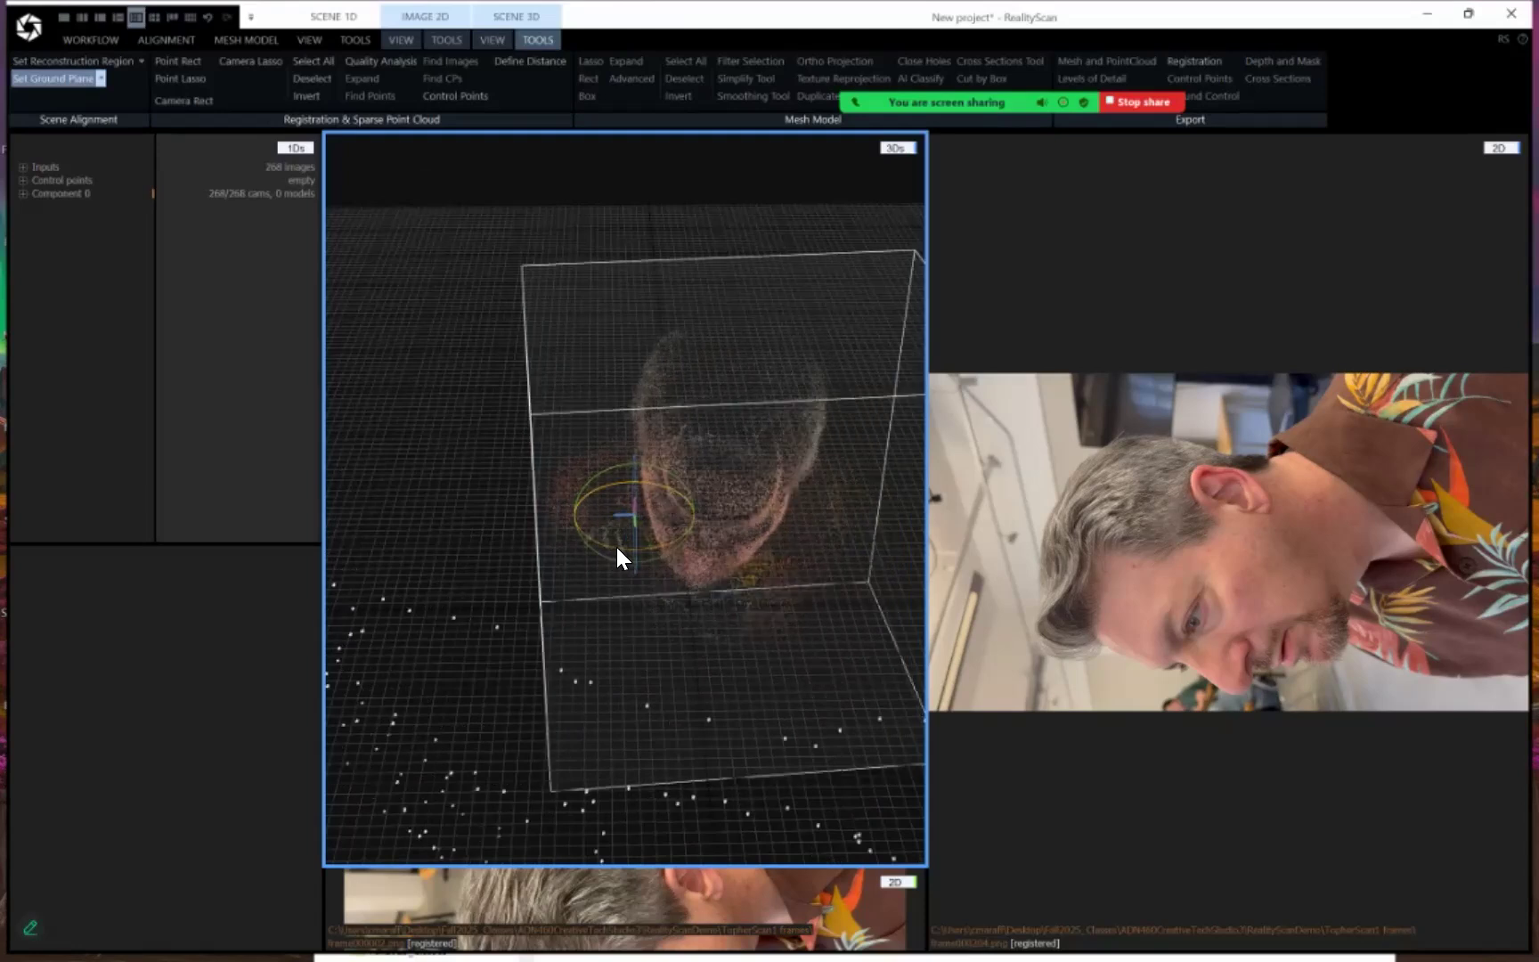
pyautogui.moveTo(616, 546); pyautogui.dragTo(620, 547)
pyautogui.moveTo(819, 595); pyautogui.dragTo(806, 546, button='right')
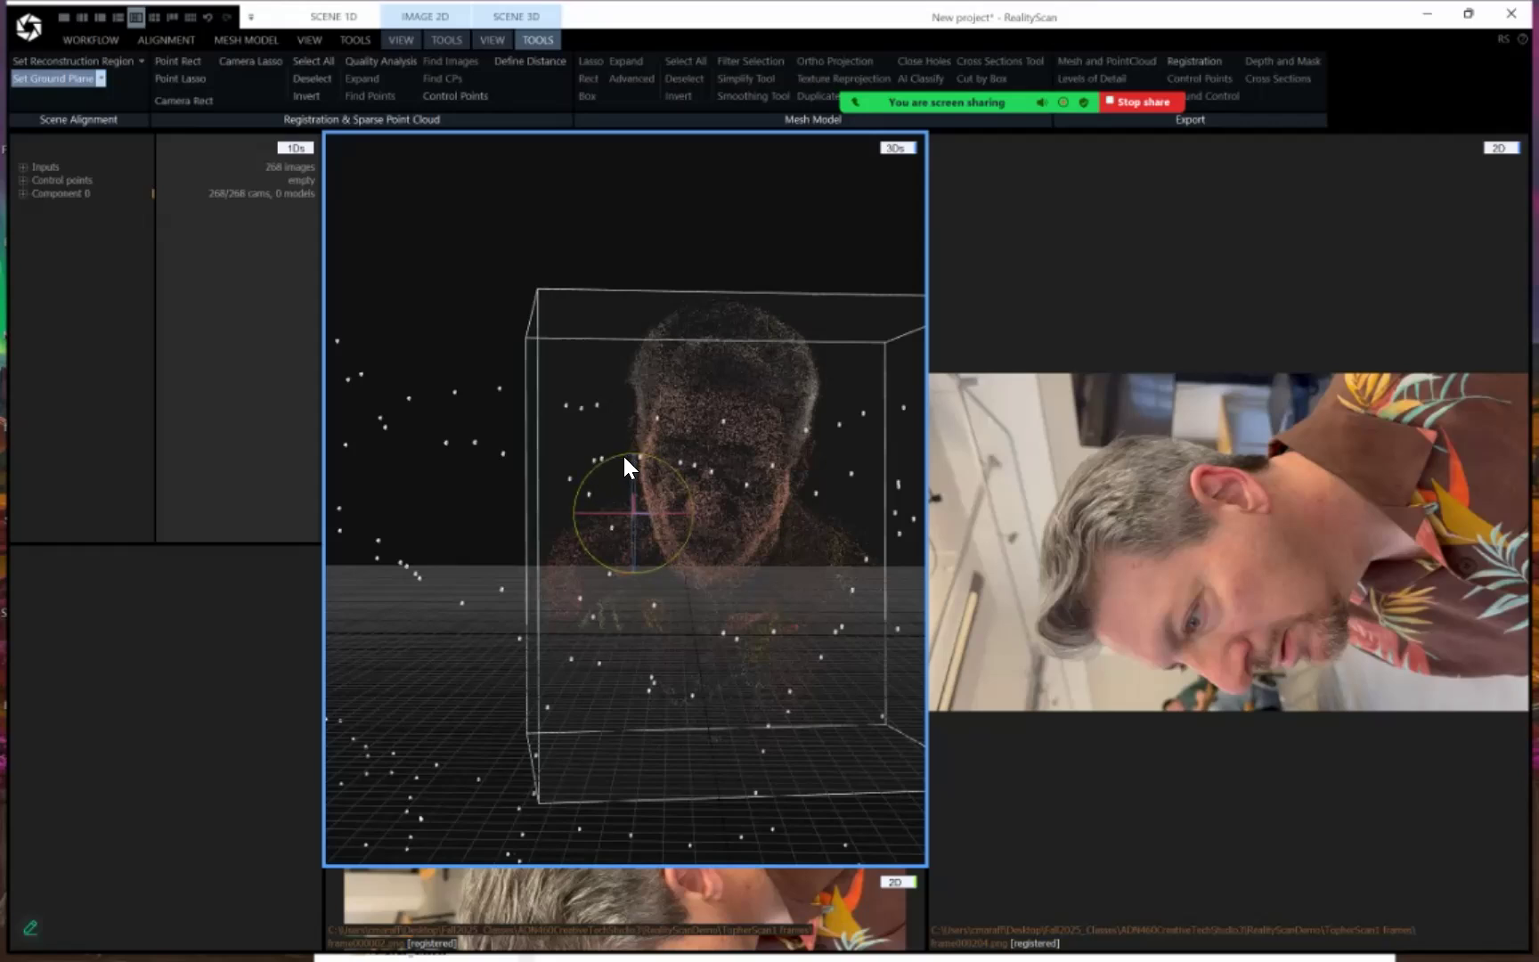
# Level the head's sideways roll from the front, and tilt the face back in the profile view
pyautogui.moveTo(623, 457); pyautogui.dragTo(603, 474)
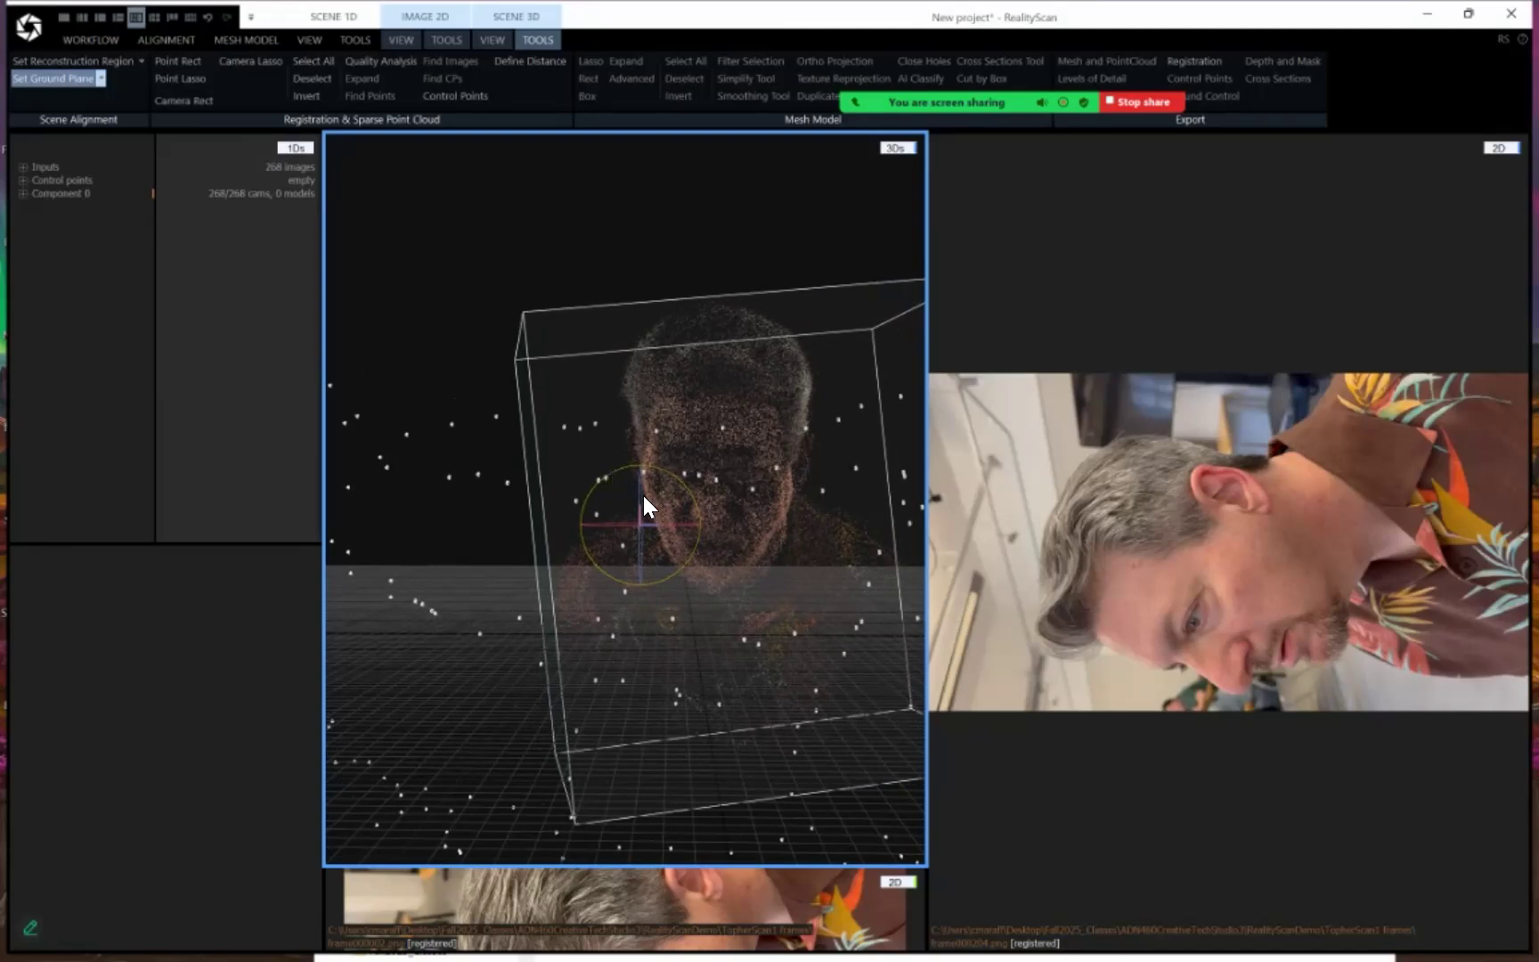
pyautogui.moveTo(728, 608); pyautogui.dragTo(909, 605)
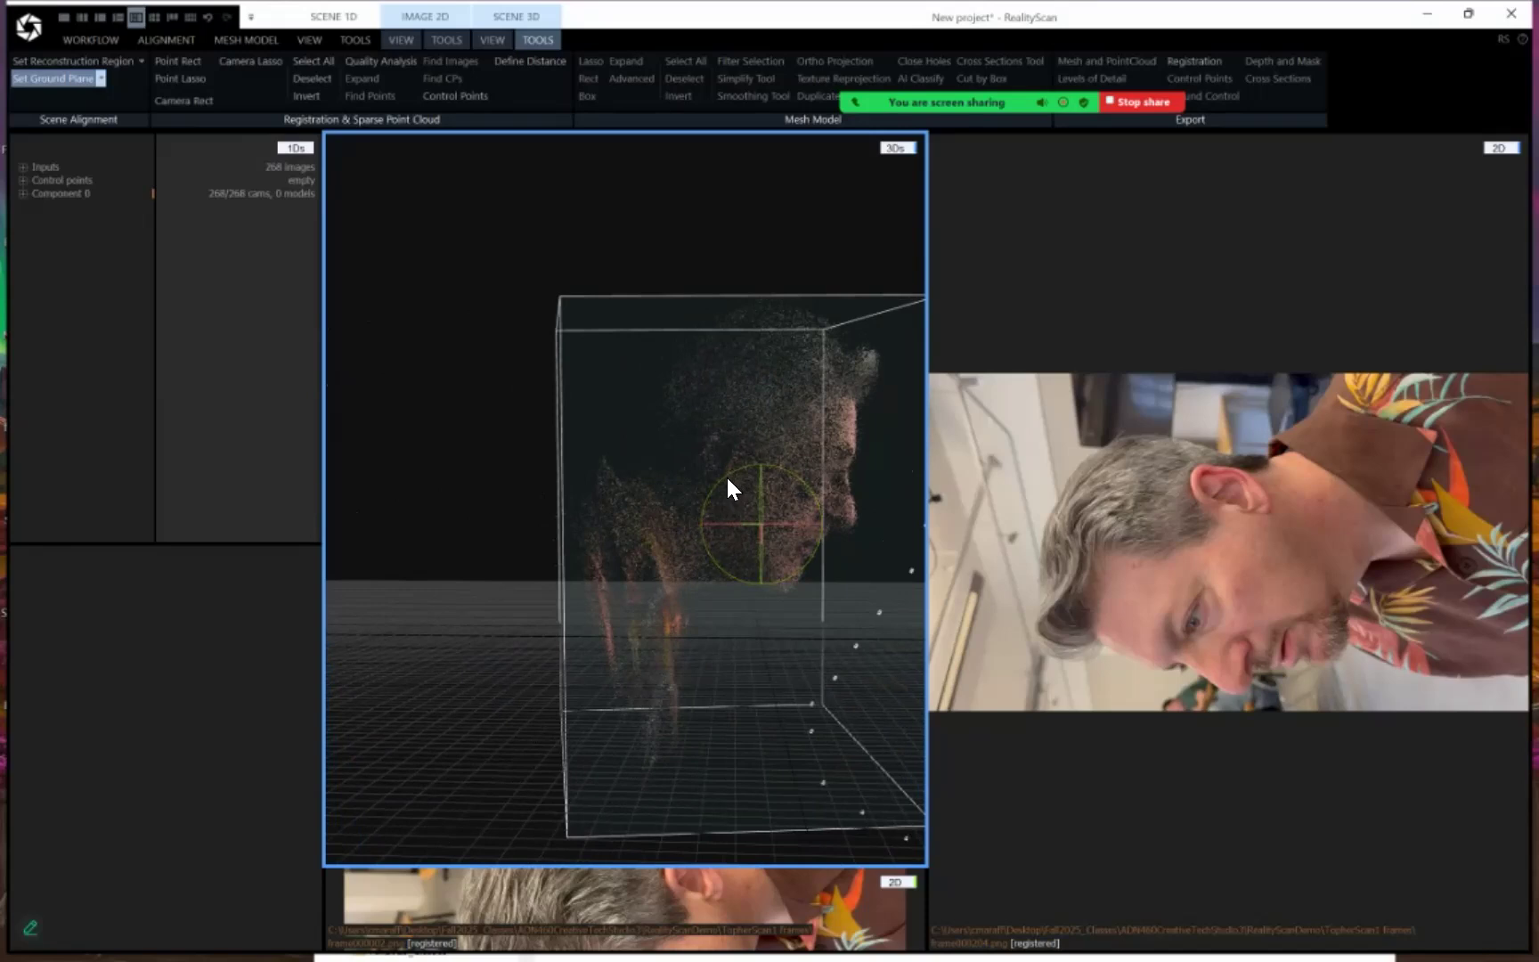
pyautogui.moveTo(728, 479); pyautogui.dragTo(732, 483)
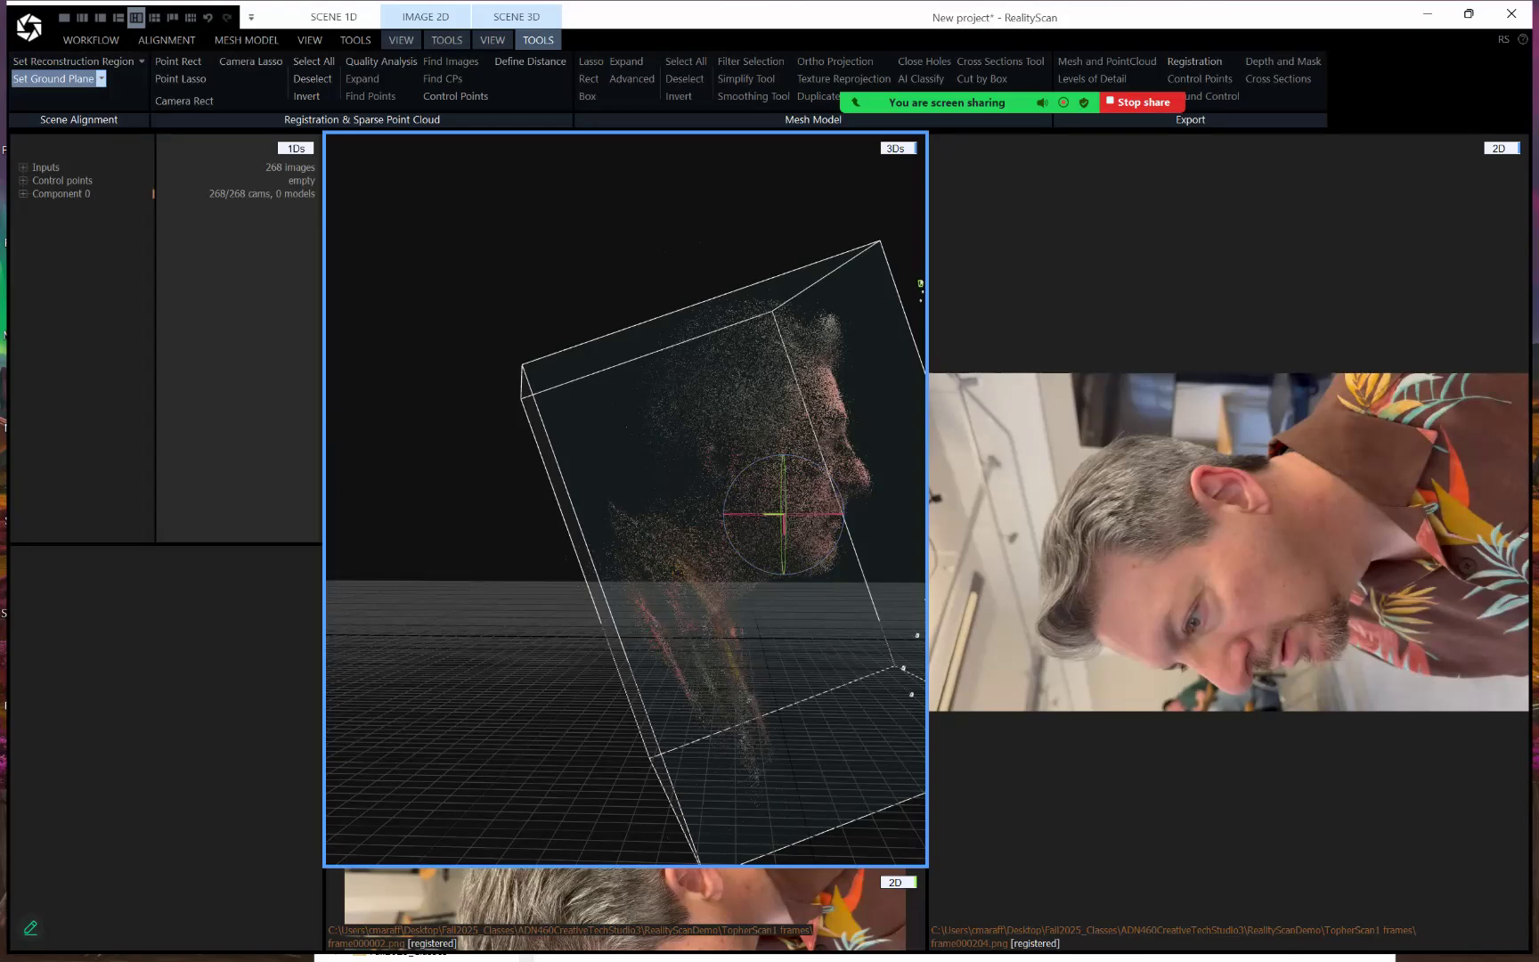
# Straighten the head's heading from above and shift the point cloud sideways to finish aligning it with the ground plane
pyautogui.moveTo(766, 534); pyautogui.dragTo(661, 766, button='right')
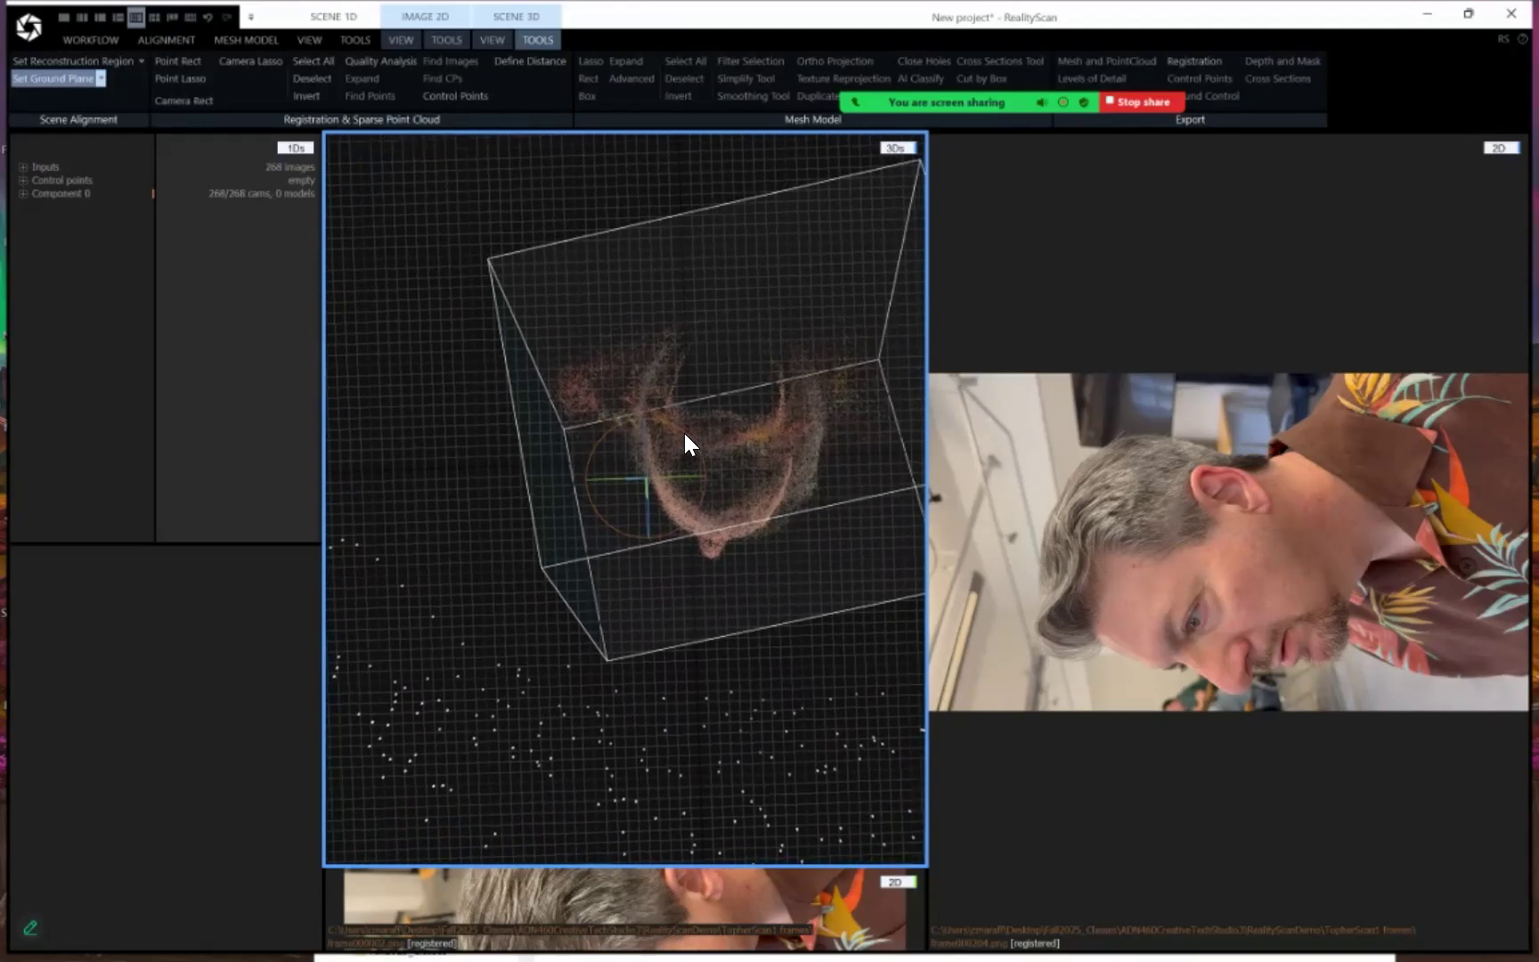
pyautogui.moveTo(684, 433); pyautogui.dragTo(717, 445)
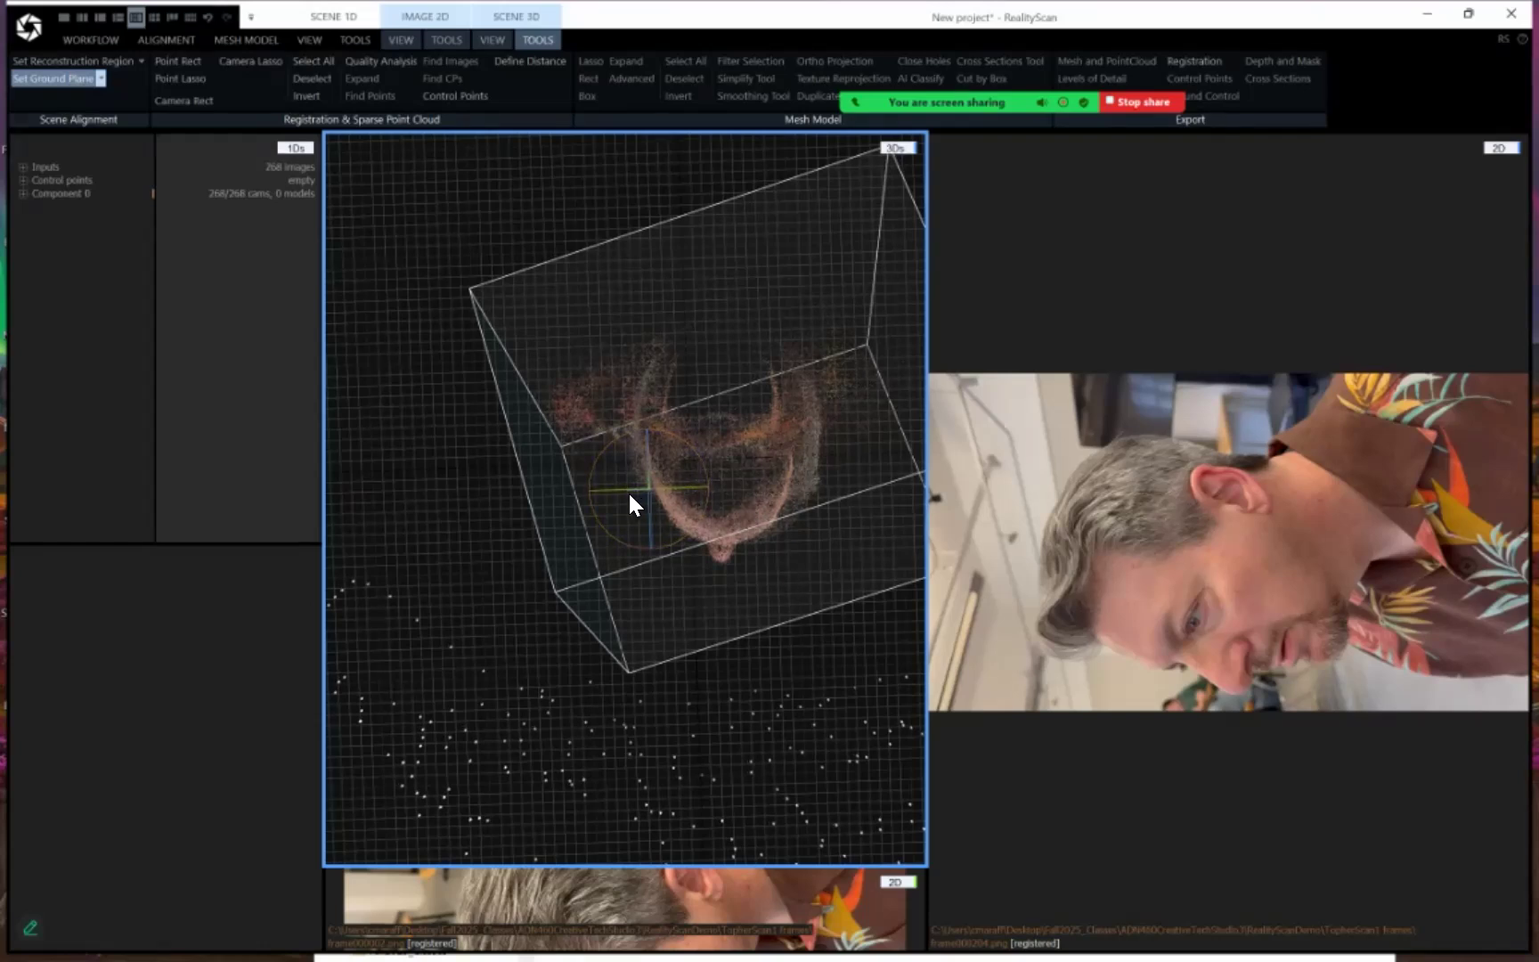
pyautogui.moveTo(637, 496); pyautogui.dragTo(611, 490)
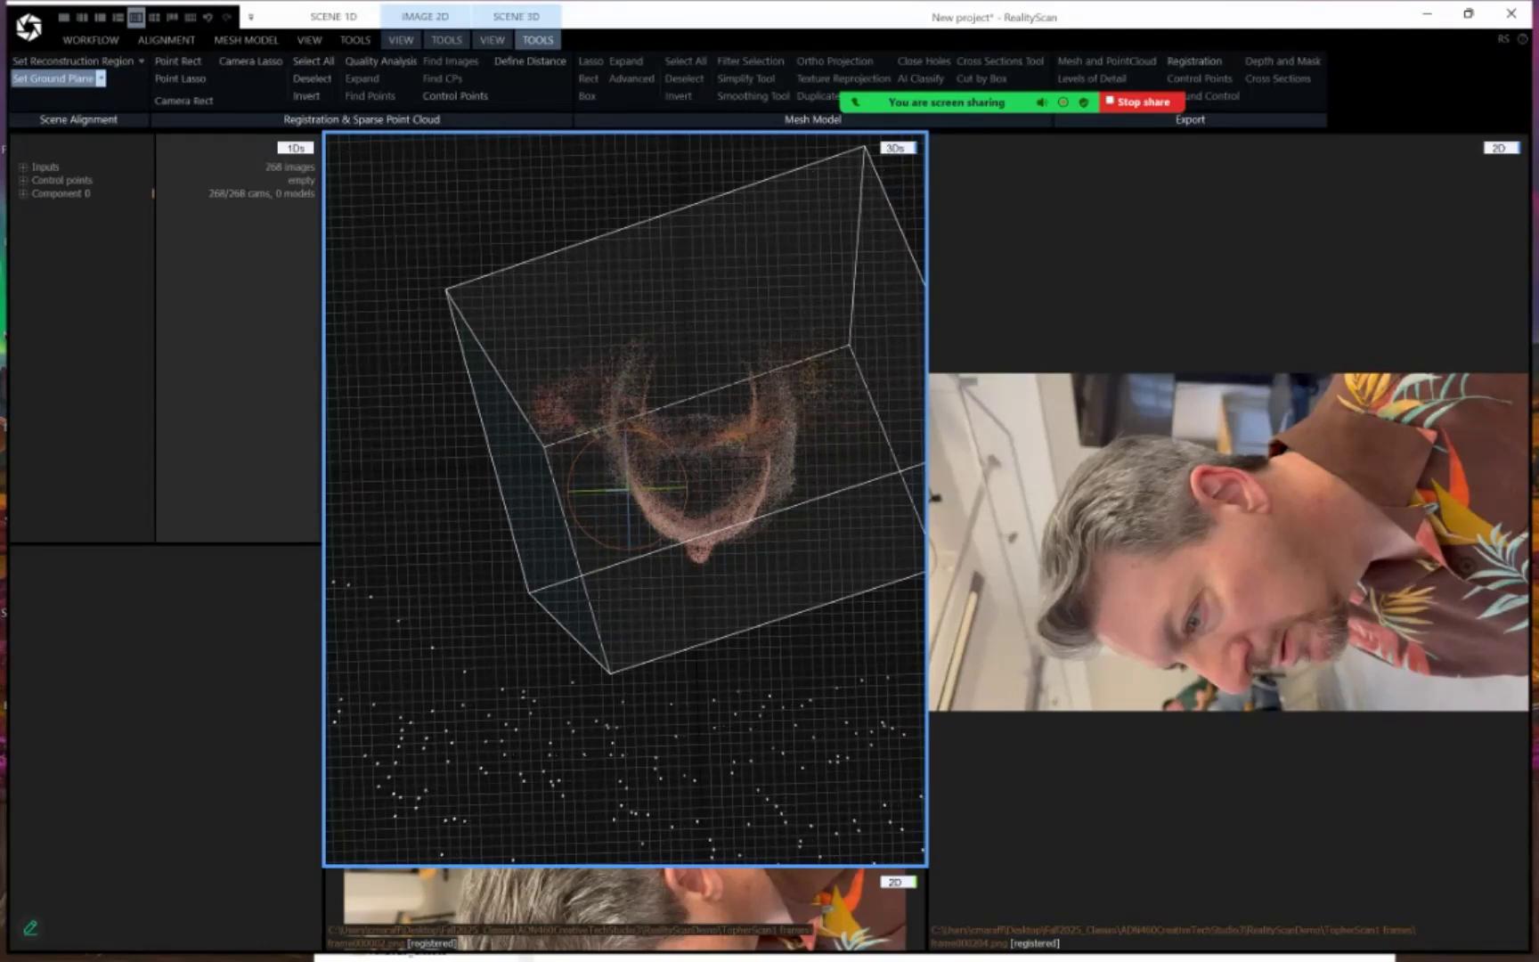
pyautogui.moveTo(668, 570); pyautogui.dragTo(782, 539, button='right')
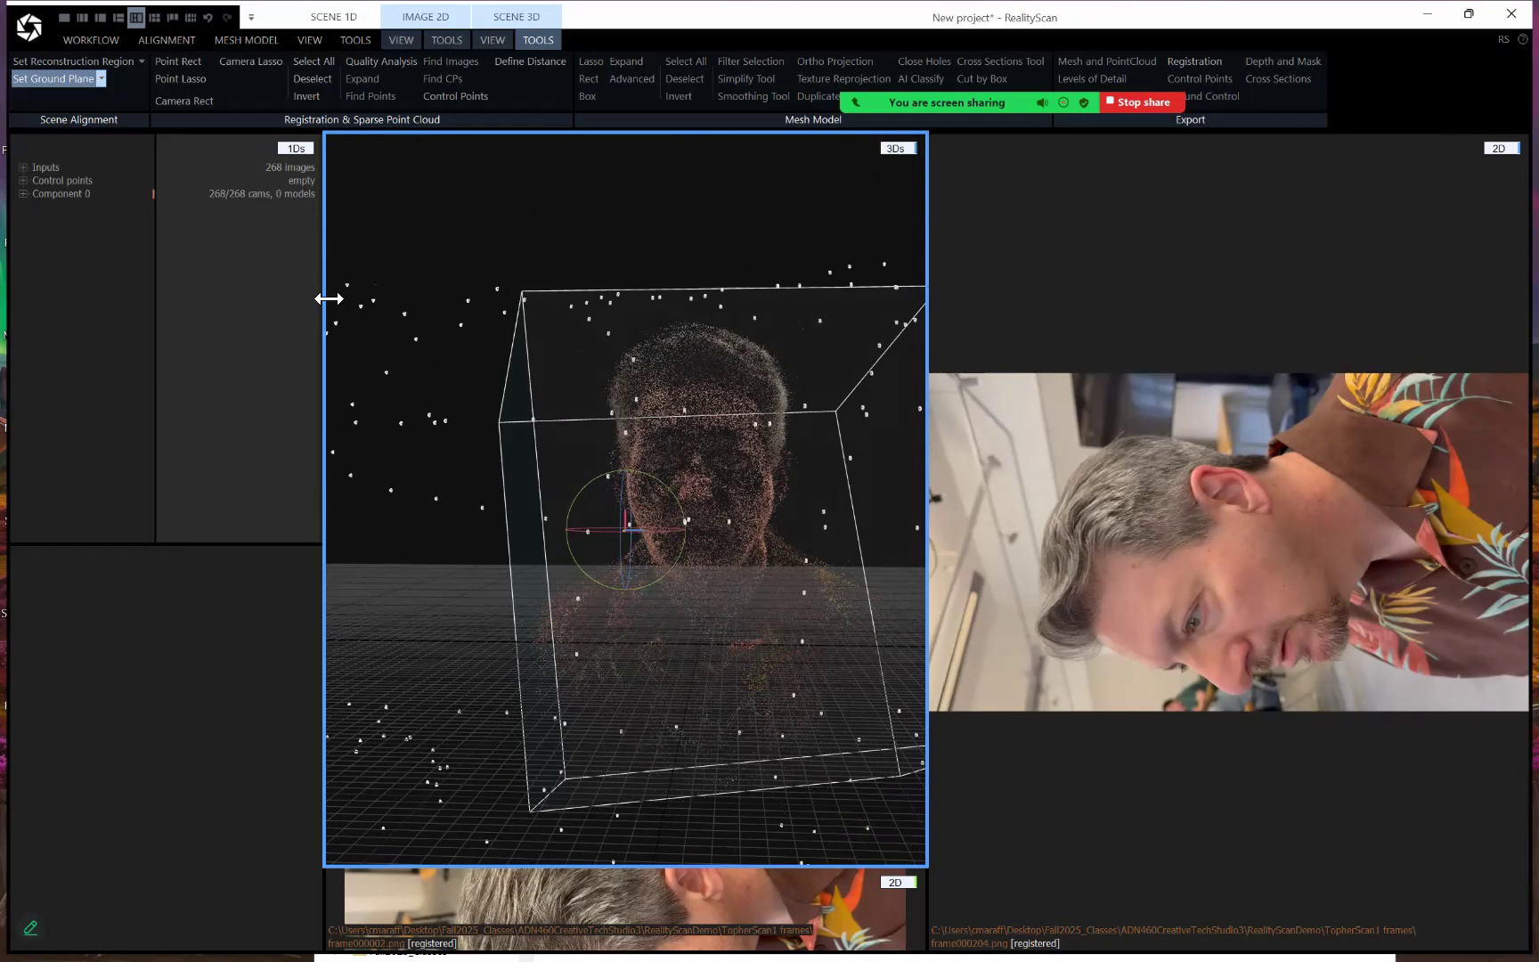
pyautogui.click(78, 82)
# Examine the point cloud from a camera's viewpoint, and review the head, region box and ground grid from farther out
pyautogui.press('Right')
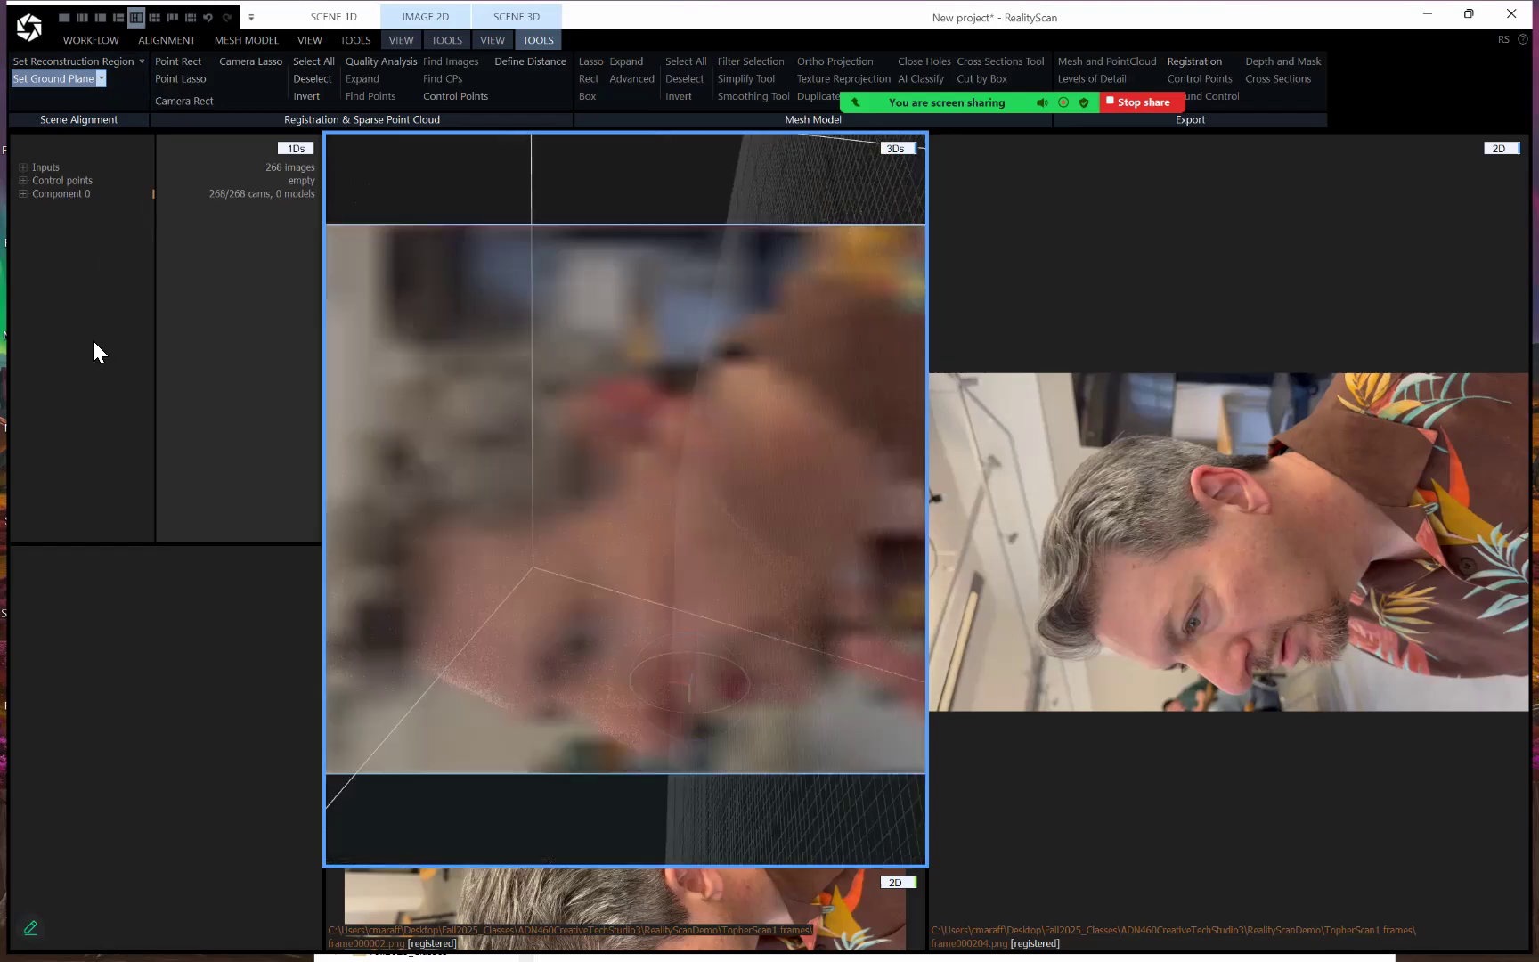
pyautogui.scroll(-2, 626, 499)
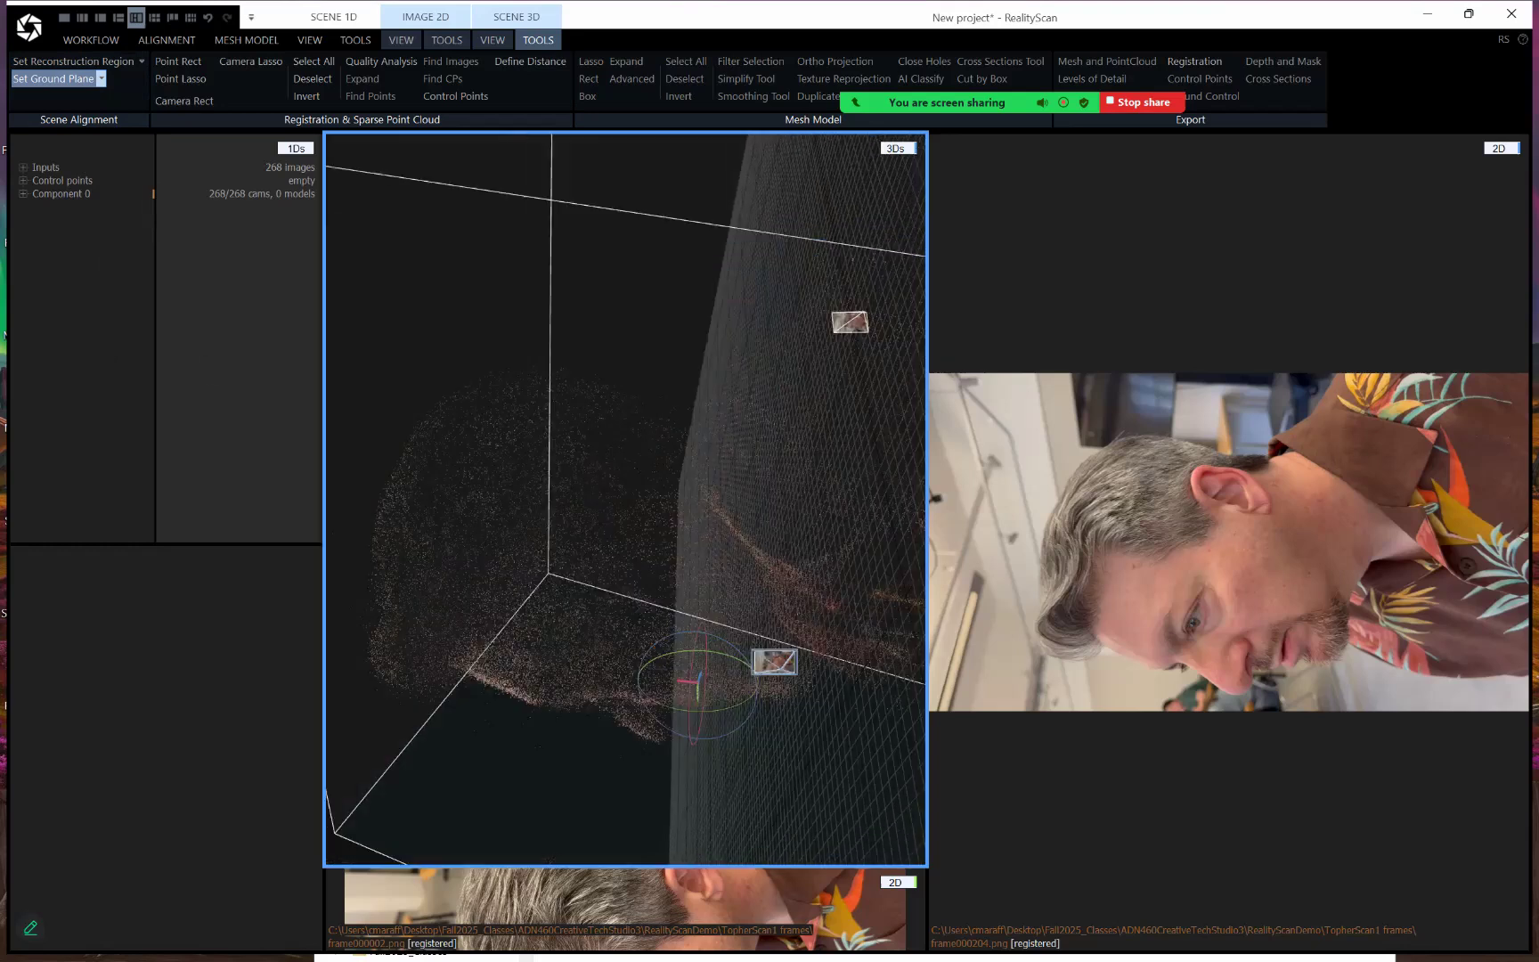
pyautogui.moveTo(712, 694); pyautogui.dragTo(797, 485, button='right')
pyautogui.moveTo(674, 309); pyautogui.dragTo(693, 339, button='right')
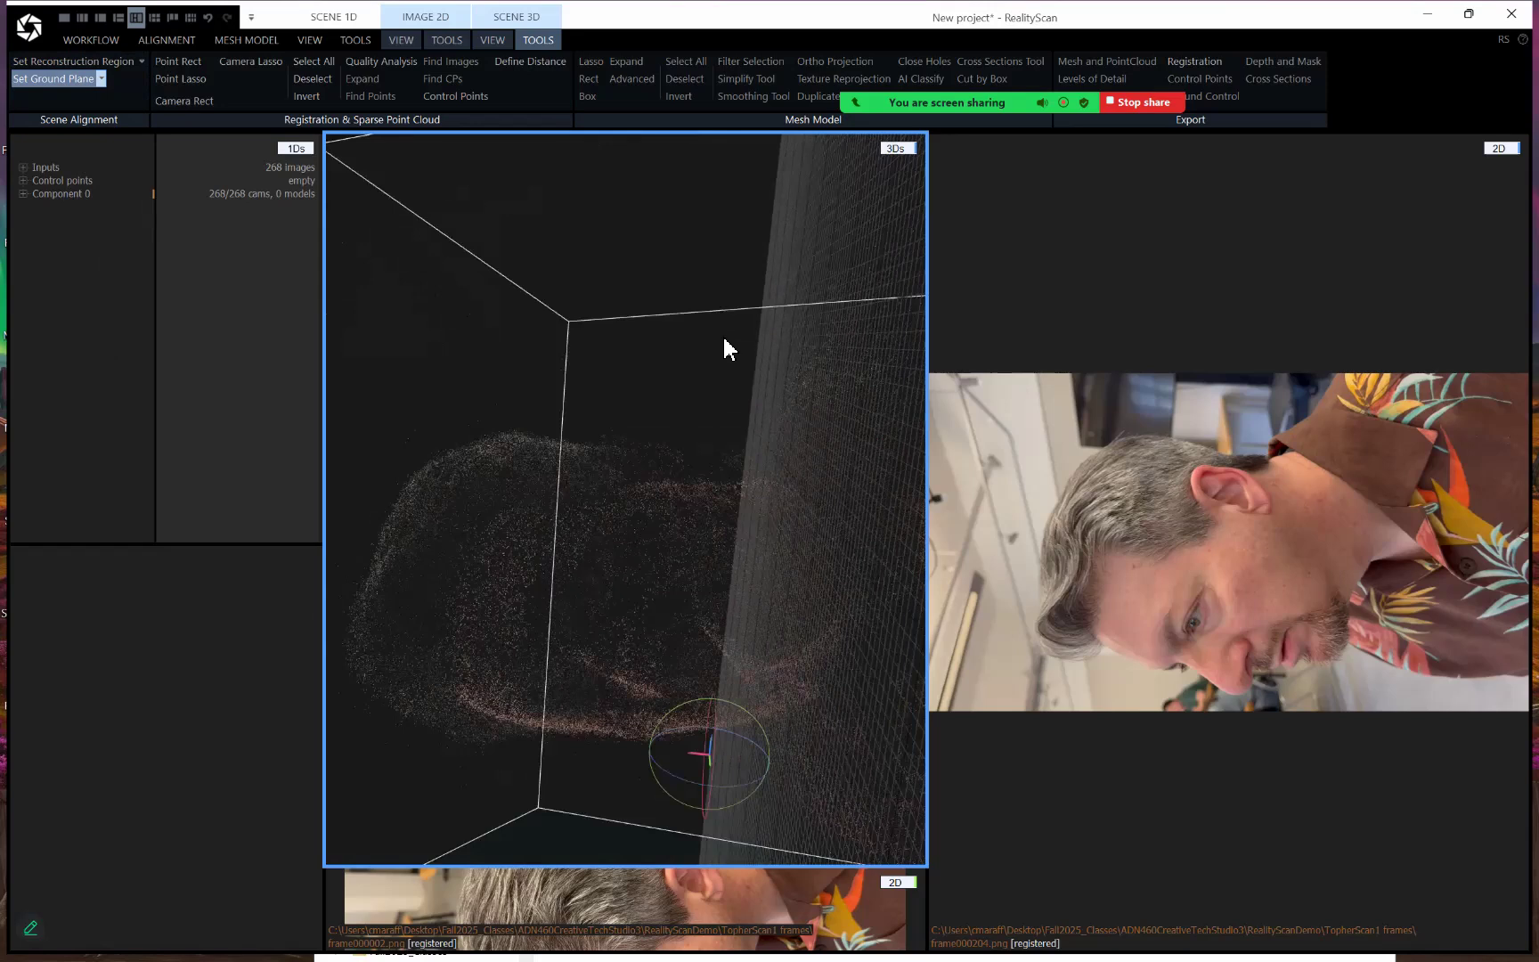
pyautogui.scroll(-5, 726, 331)
pyautogui.scroll(2, 712, 332)
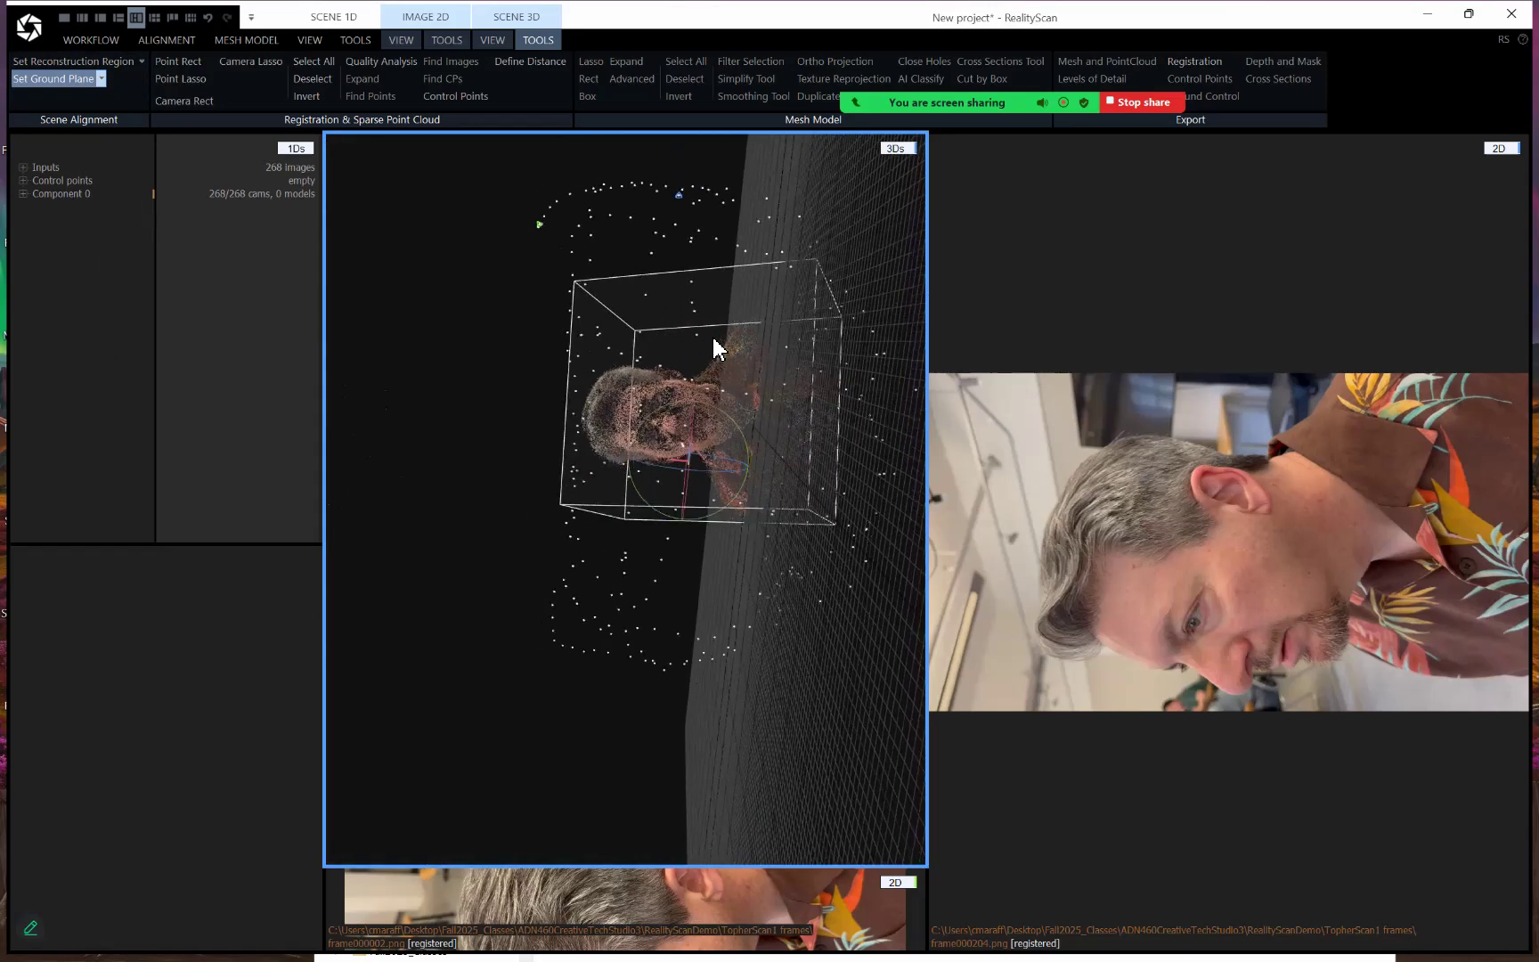
pyautogui.keyDown('alt'); pyautogui.moveTo(708, 348); pyautogui.dragTo(700, 336, button='right'); pyautogui.keyUp('alt')
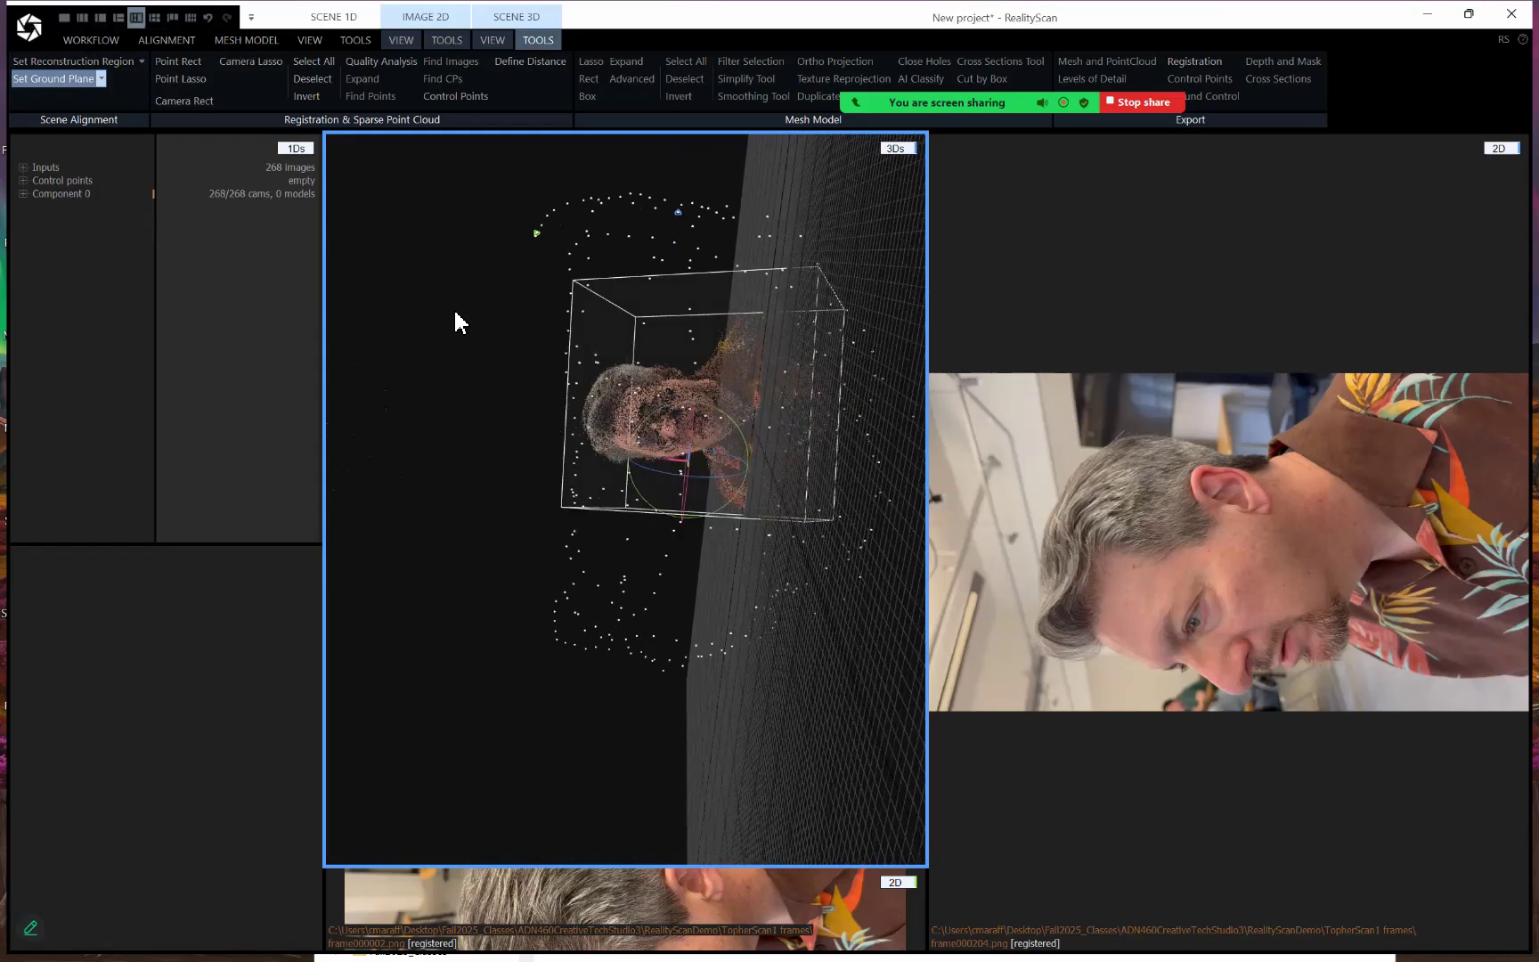
pyautogui.moveTo(461, 303); pyautogui.dragTo(450, 317)
pyautogui.moveTo(448, 317); pyautogui.dragTo(471, 307, button='right')
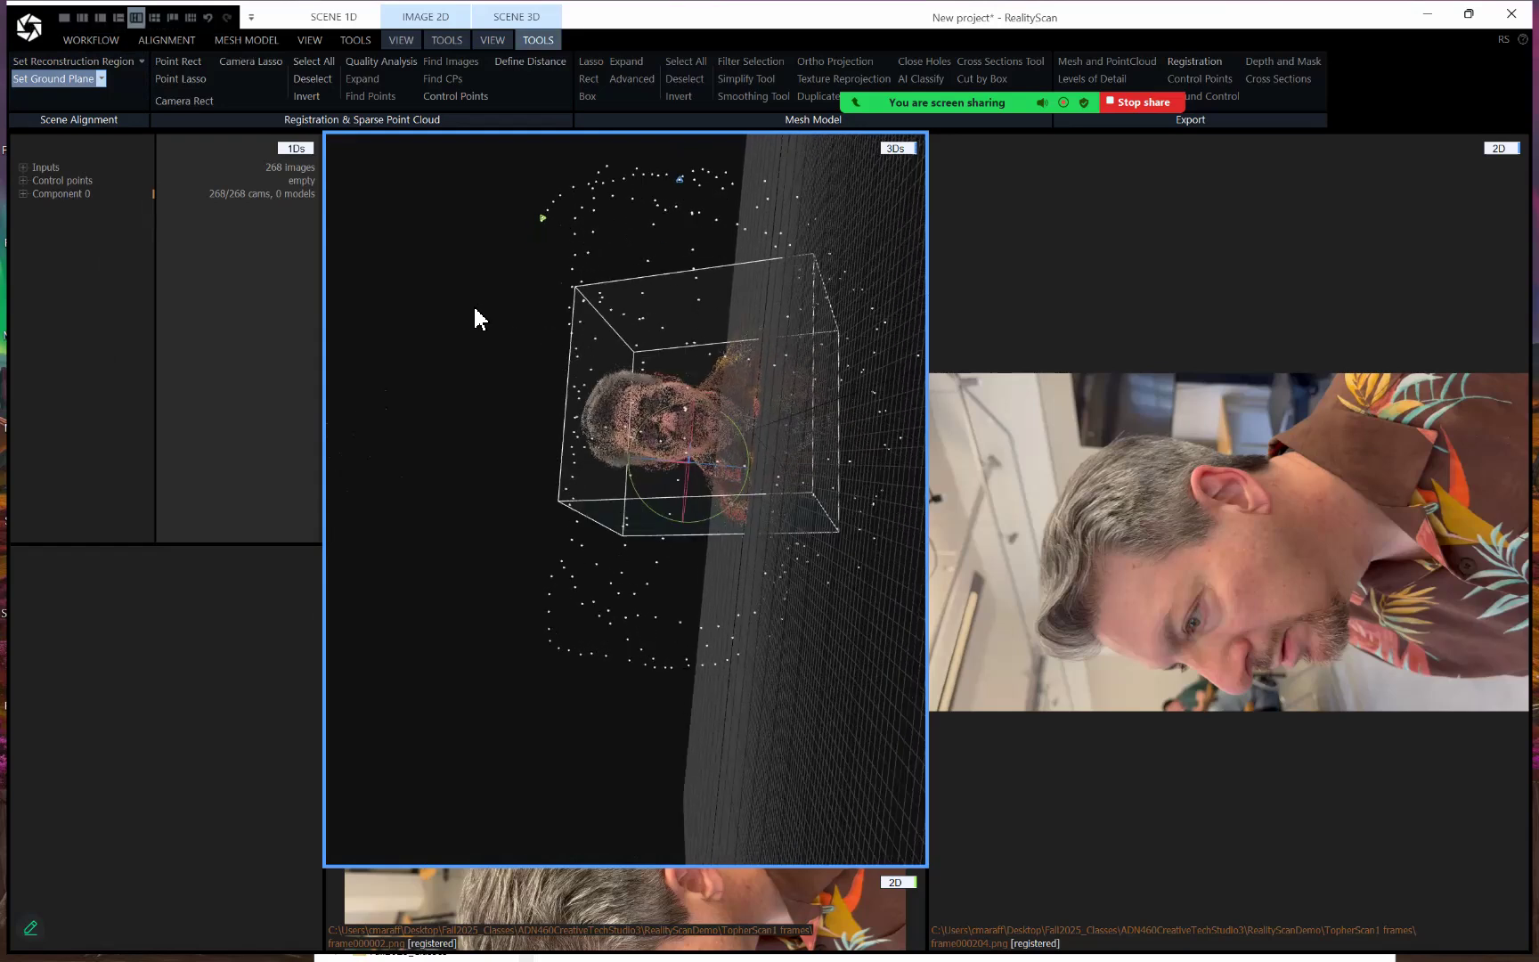
pyautogui.press('alt')
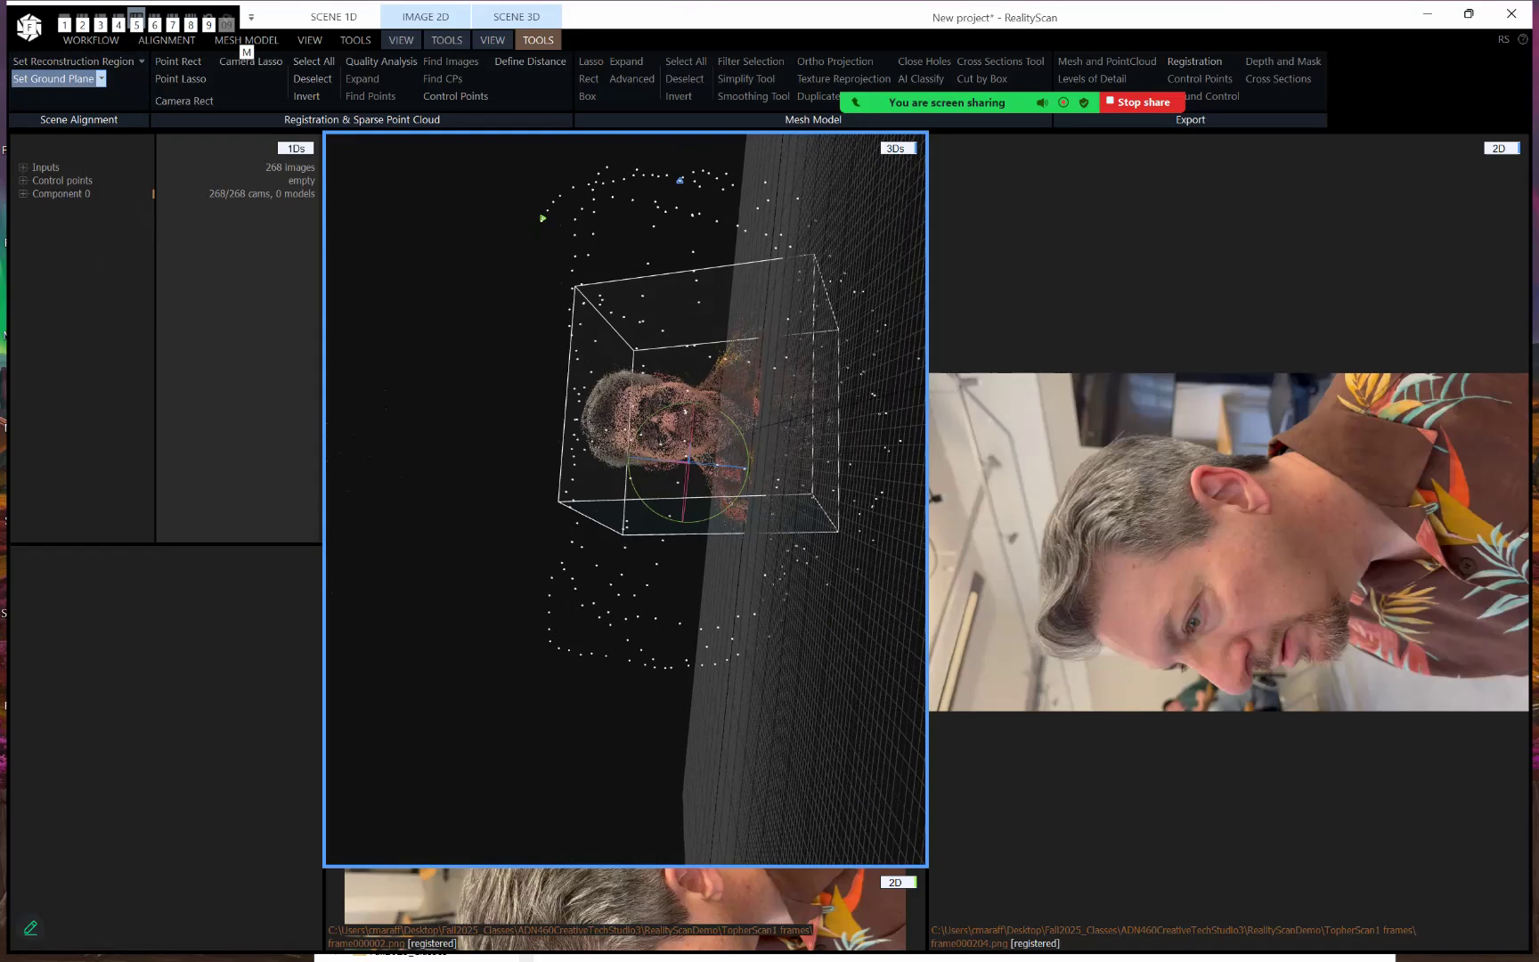
# Start Set Reconstruction Region and pull the box's lower face up to the upper chest
pyautogui.click(68, 59)
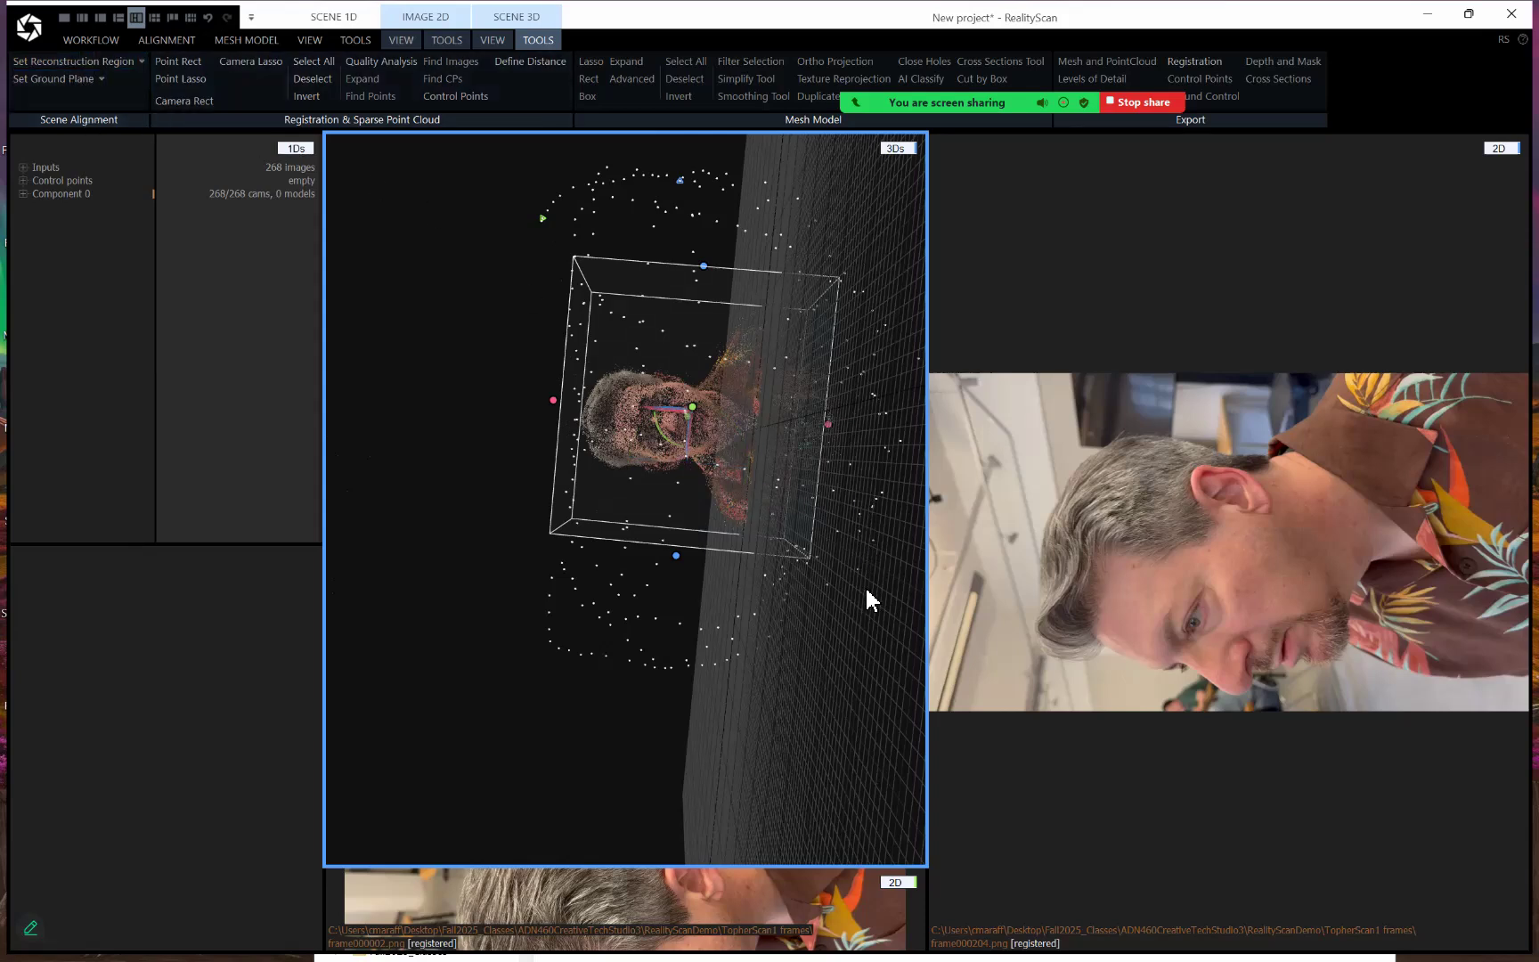
pyautogui.moveTo(828, 434); pyautogui.dragTo(808, 506)
pyautogui.moveTo(803, 421); pyautogui.dragTo(767, 440)
pyautogui.press('alt')
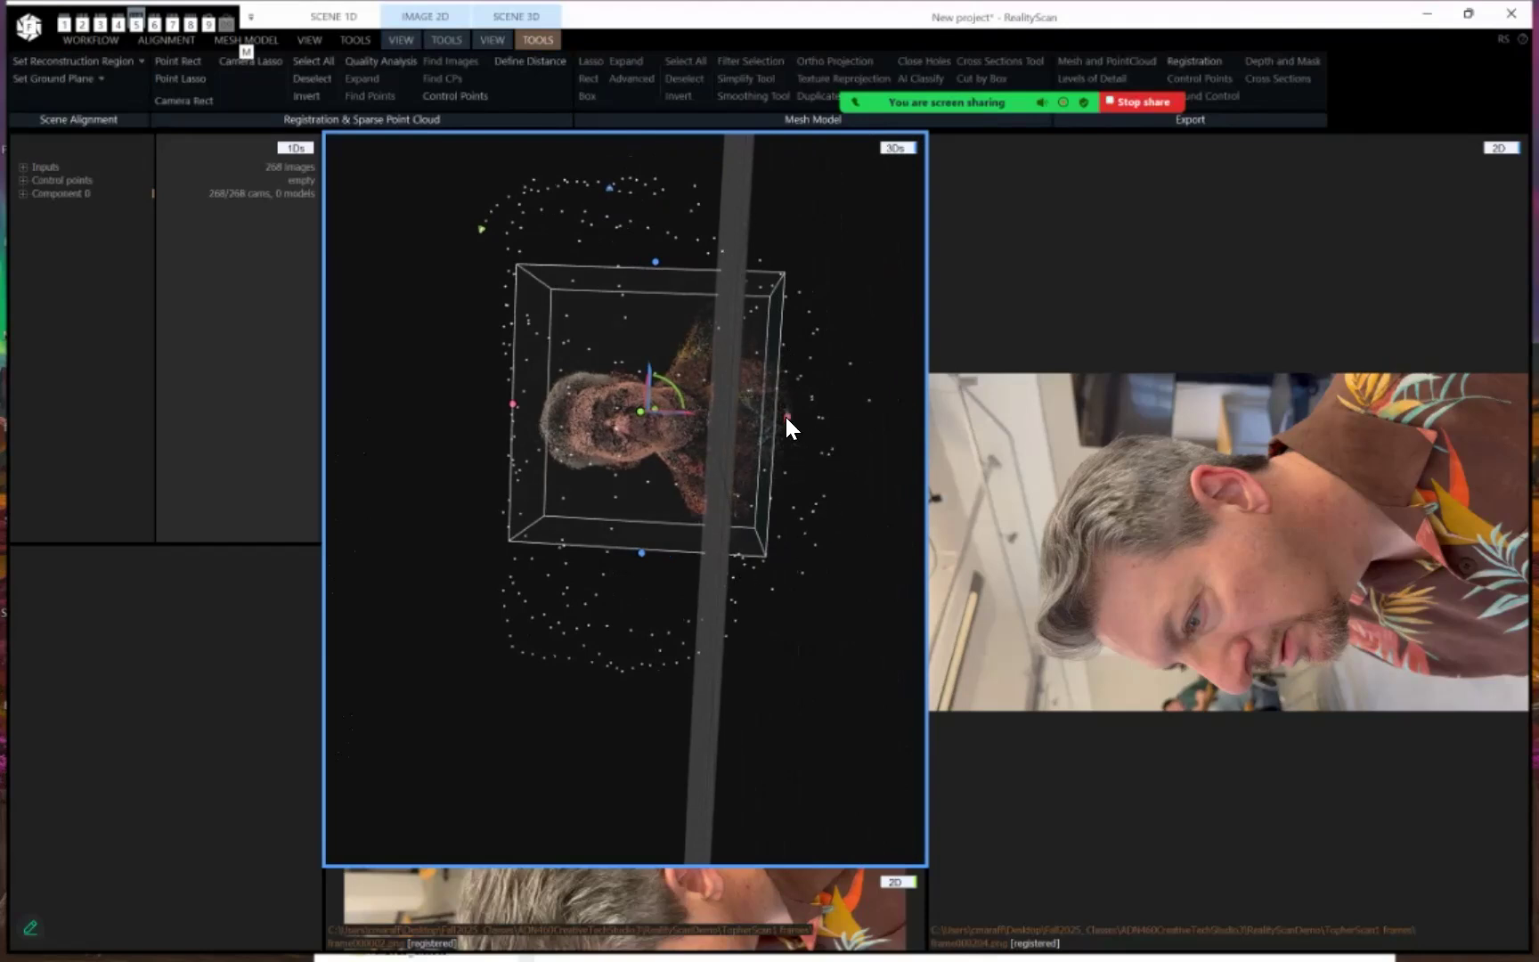
pyautogui.moveTo(789, 414); pyautogui.dragTo(739, 415)
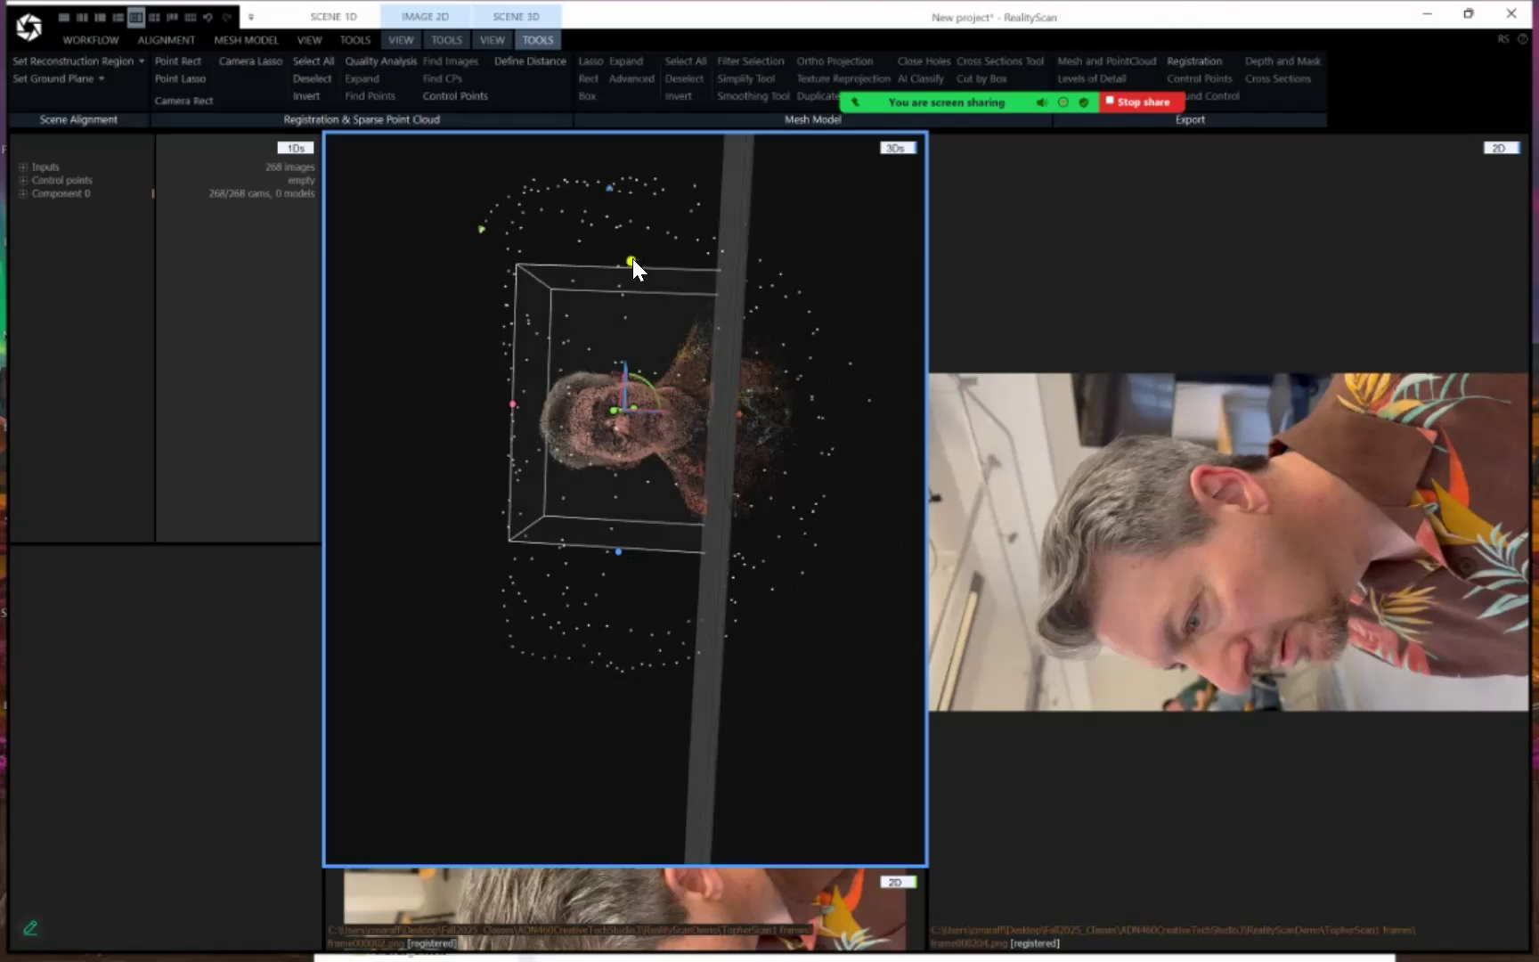
# Narrow the reconstruction region by moving both side faces in towards the head and shoulders
pyautogui.moveTo(633, 260); pyautogui.dragTo(628, 316)
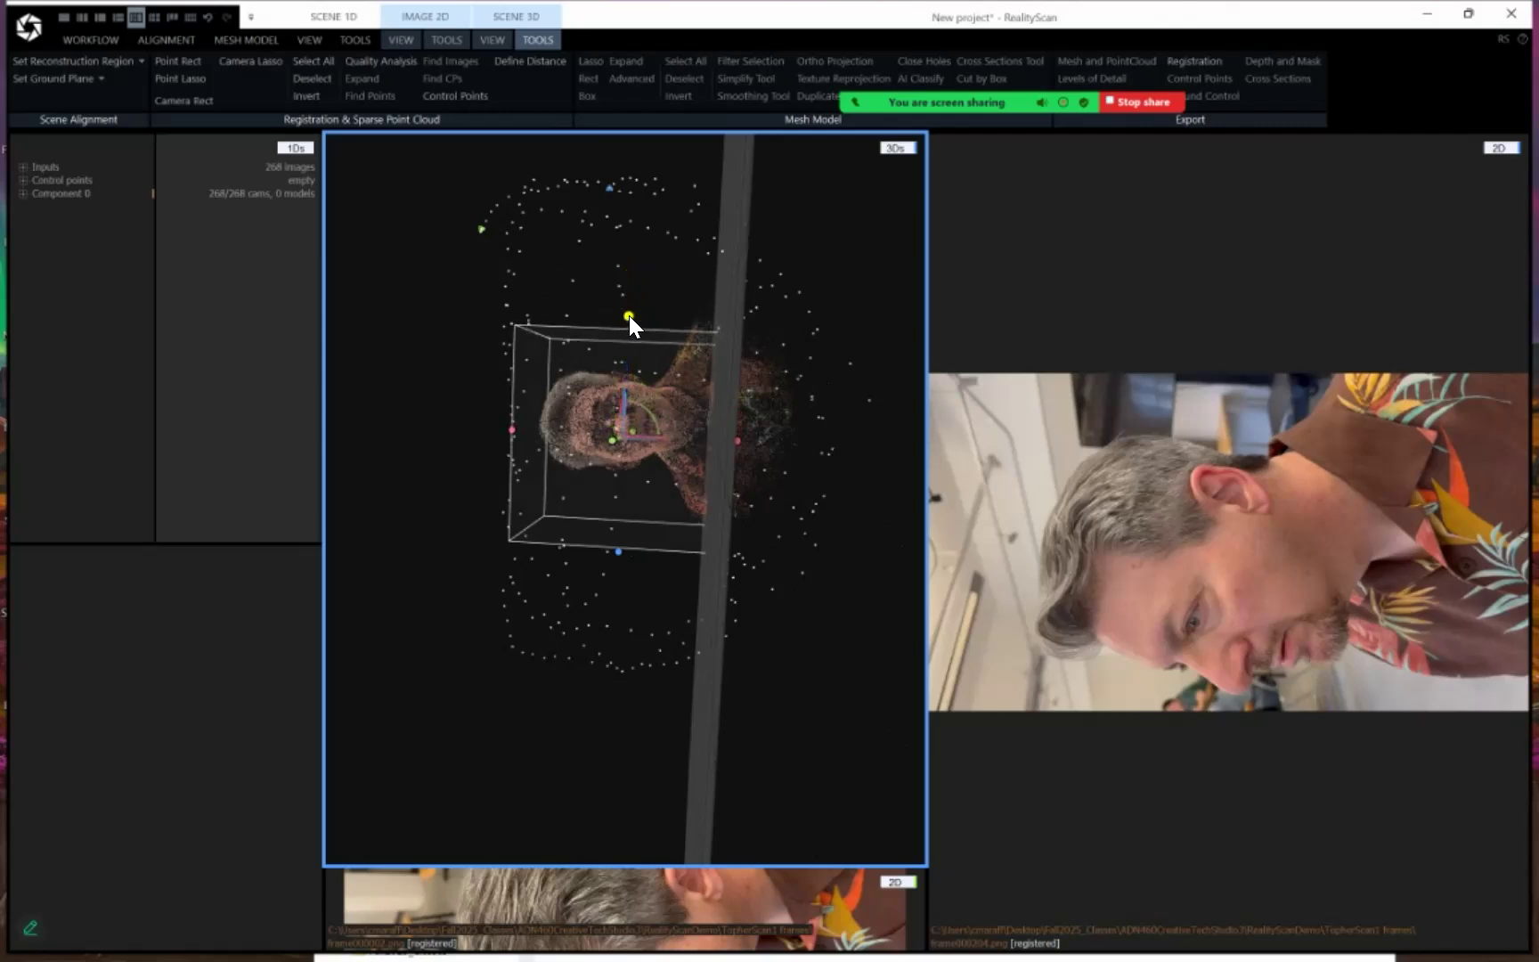
pyautogui.moveTo(620, 552); pyautogui.dragTo(628, 525)
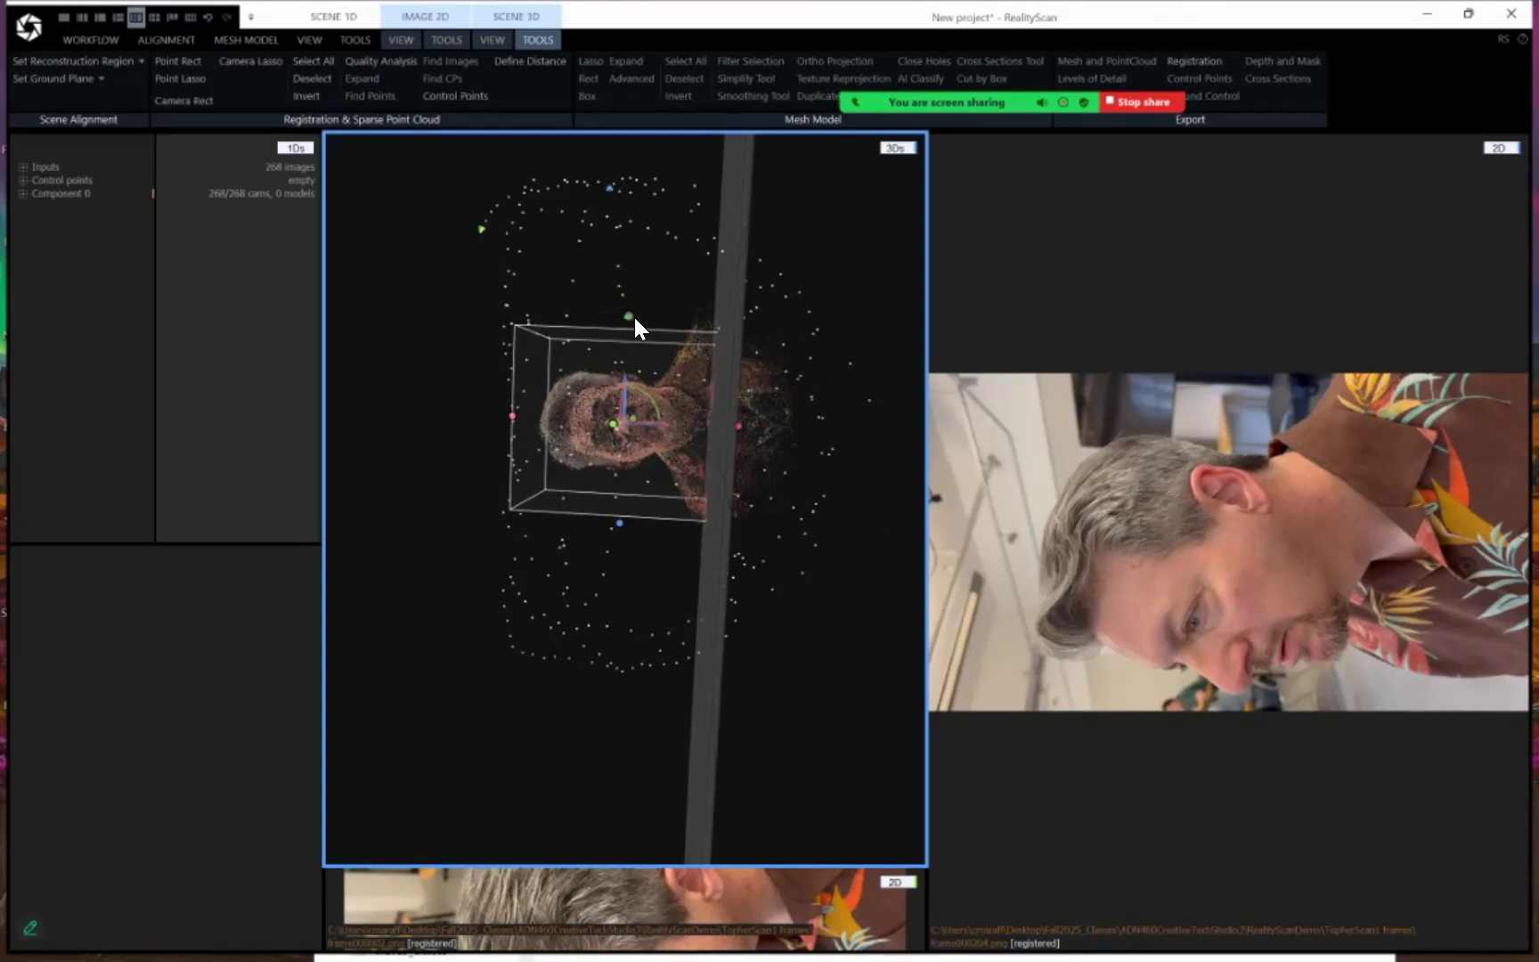
pyautogui.moveTo(628, 317); pyautogui.dragTo(632, 318)
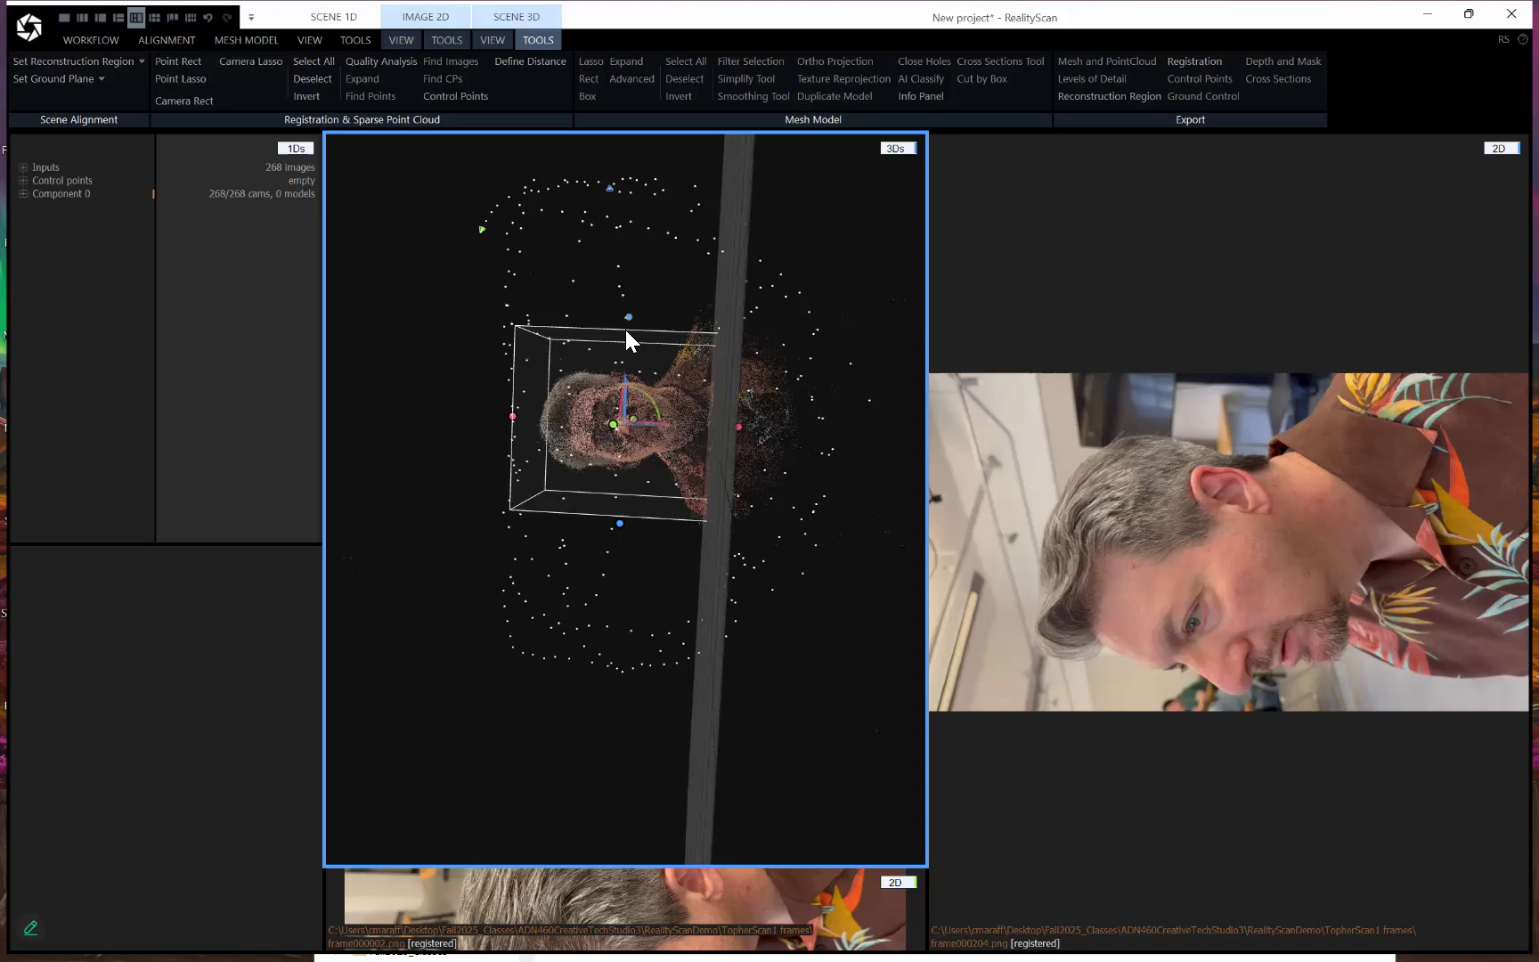
# Move the reconstruction region's upper face slightly closer to the top of the head, and check the fit in profile
pyautogui.moveTo(439, 434); pyautogui.dragTo(440, 415, button='right')
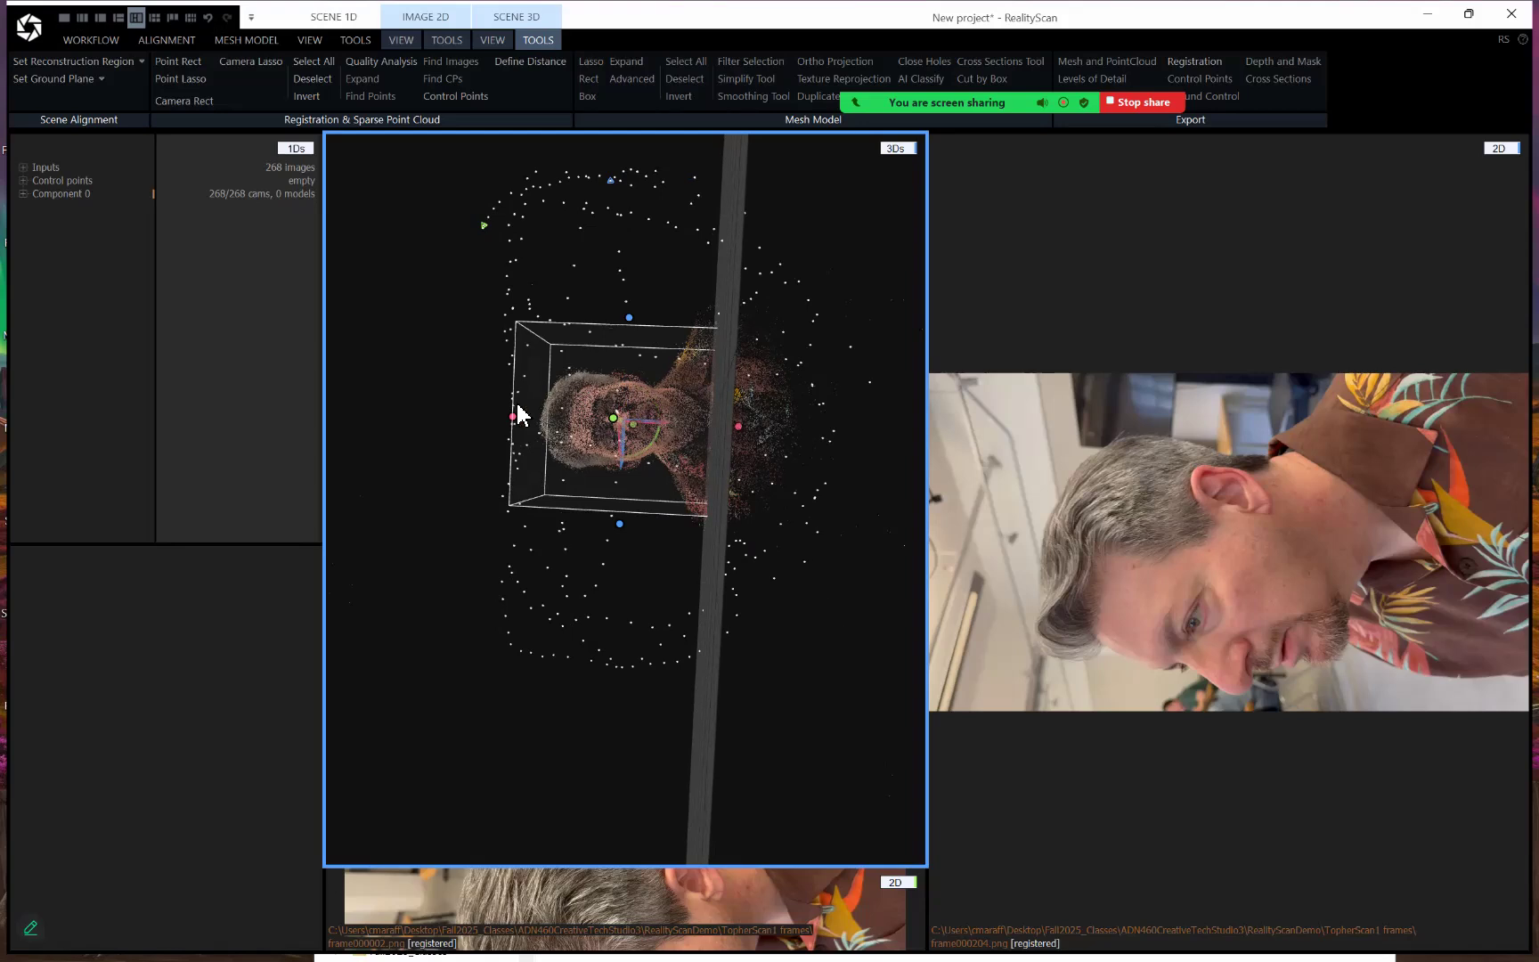
pyautogui.moveTo(513, 416); pyautogui.dragTo(521, 421)
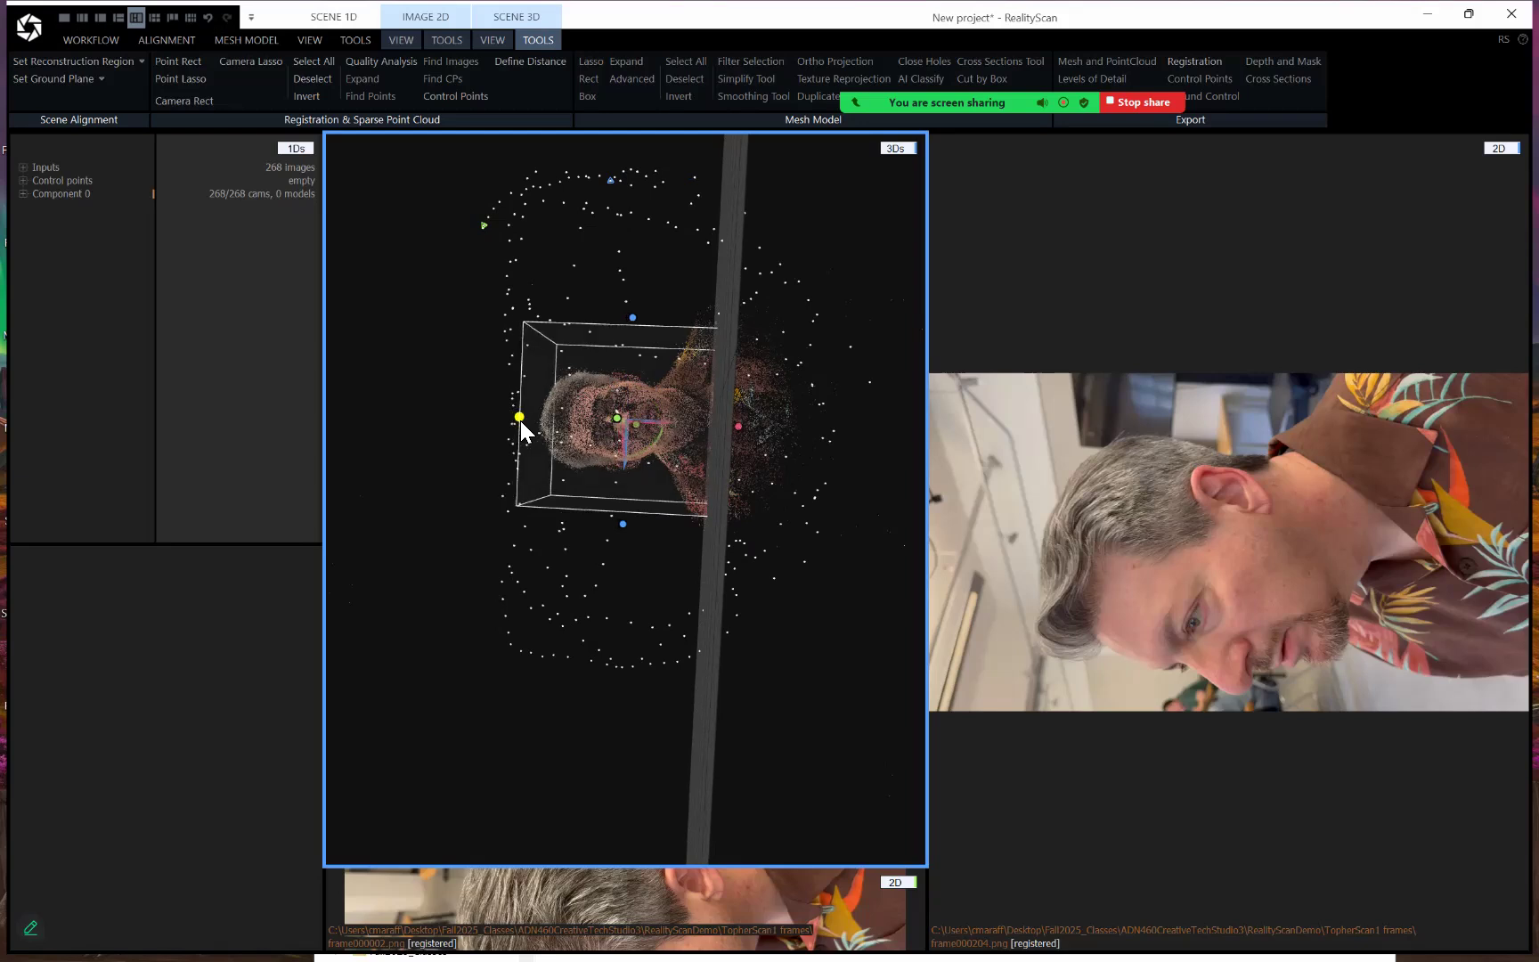
pyautogui.moveTo(653, 566); pyautogui.dragTo(737, 491)
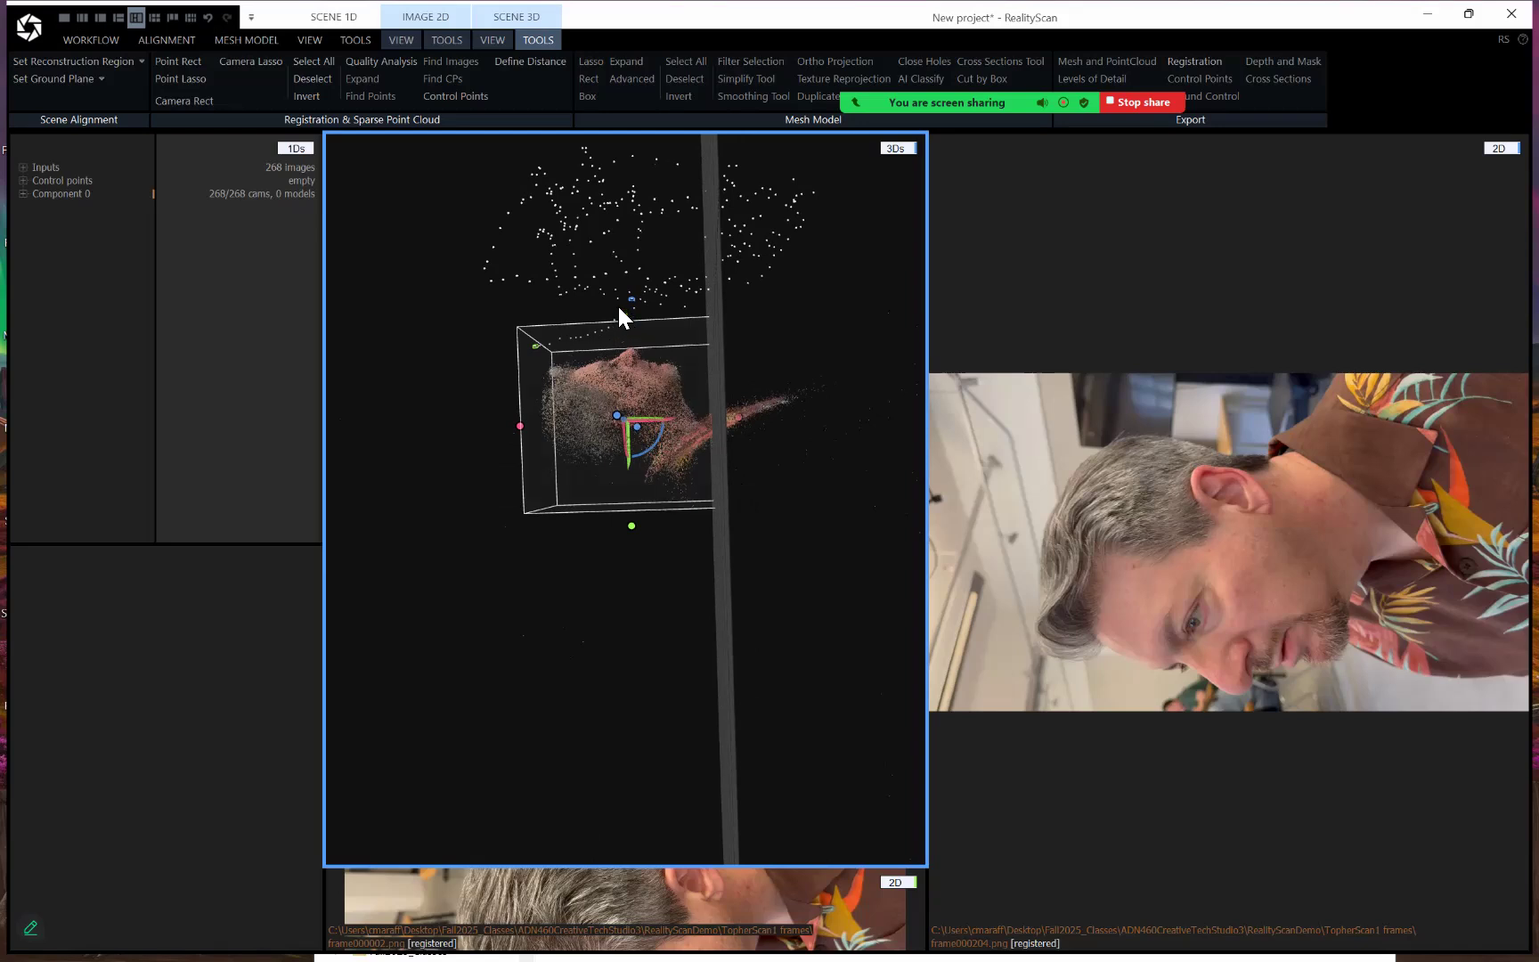
# Trim the reconstruction region's depth by moving its front face slightly towards the face and its back face towards the back of the head
pyautogui.moveTo(626, 315); pyautogui.dragTo(626, 319)
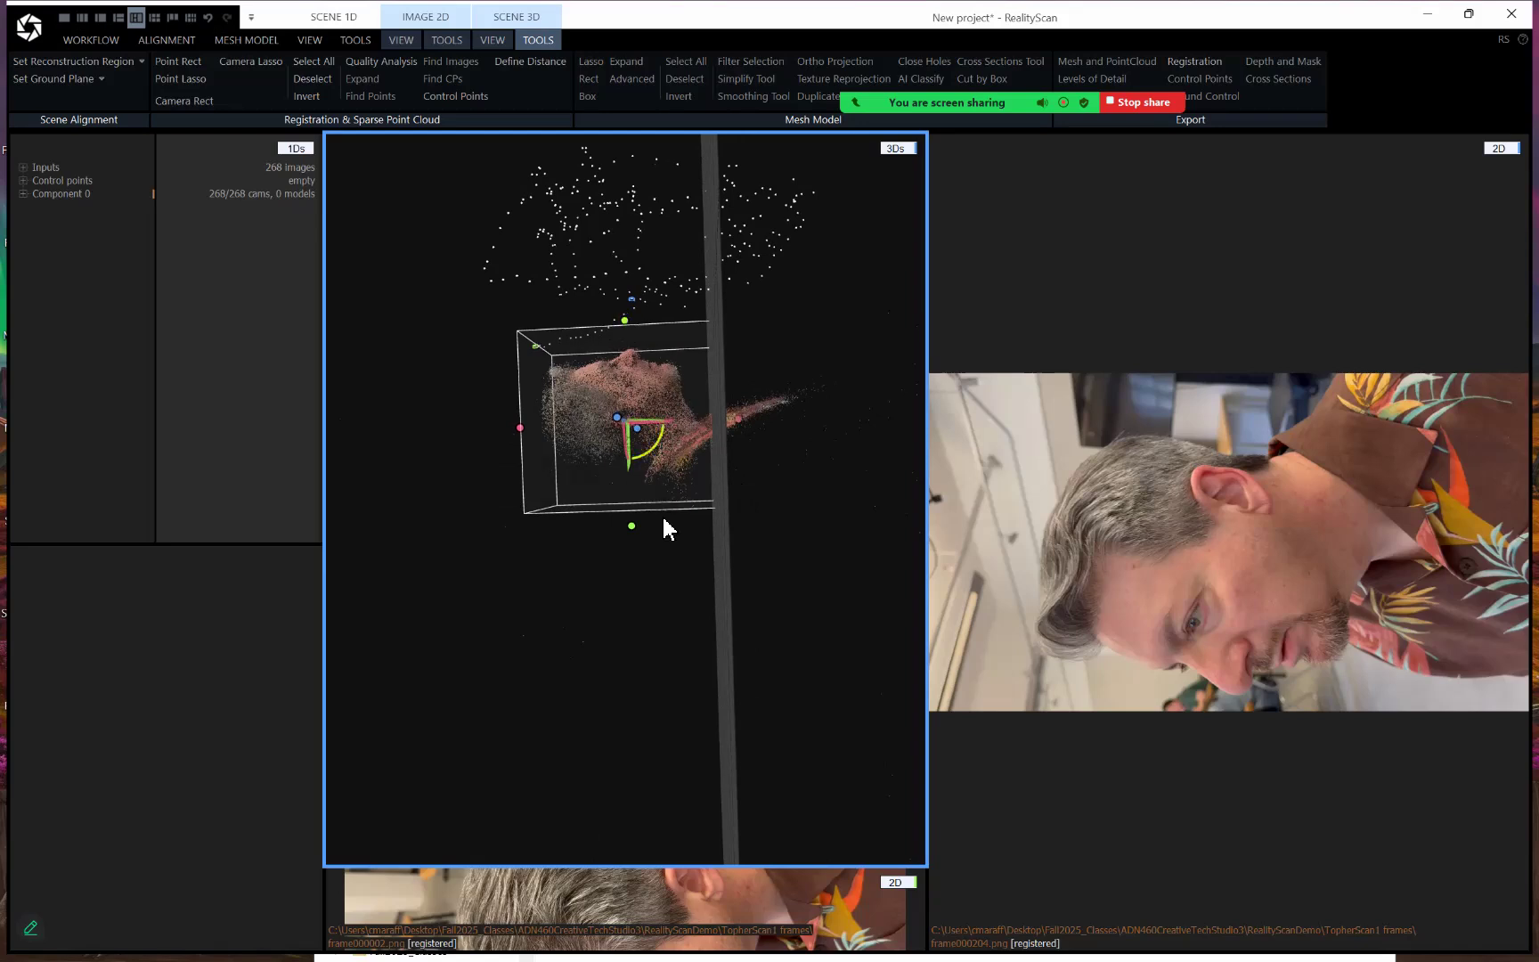
pyautogui.moveTo(638, 526); pyautogui.dragTo(634, 501)
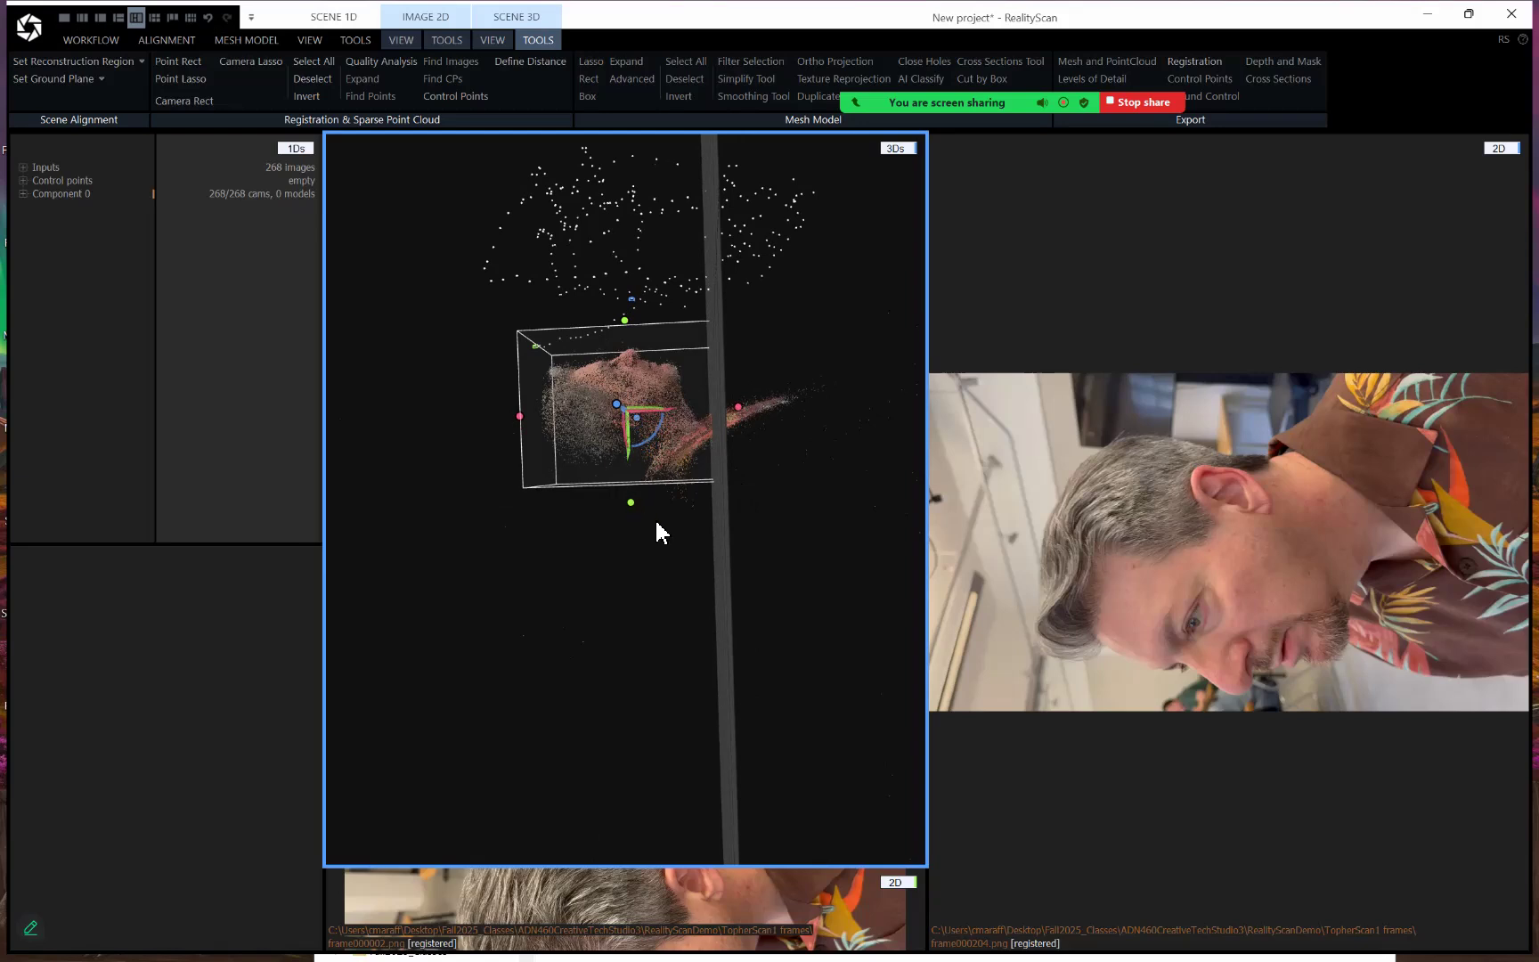
# Narrow the reconstruction region's side faces around the shoulders, raise its lower face slightly, and check the fit from the front and in profile
pyautogui.doubleClick(783, 523)
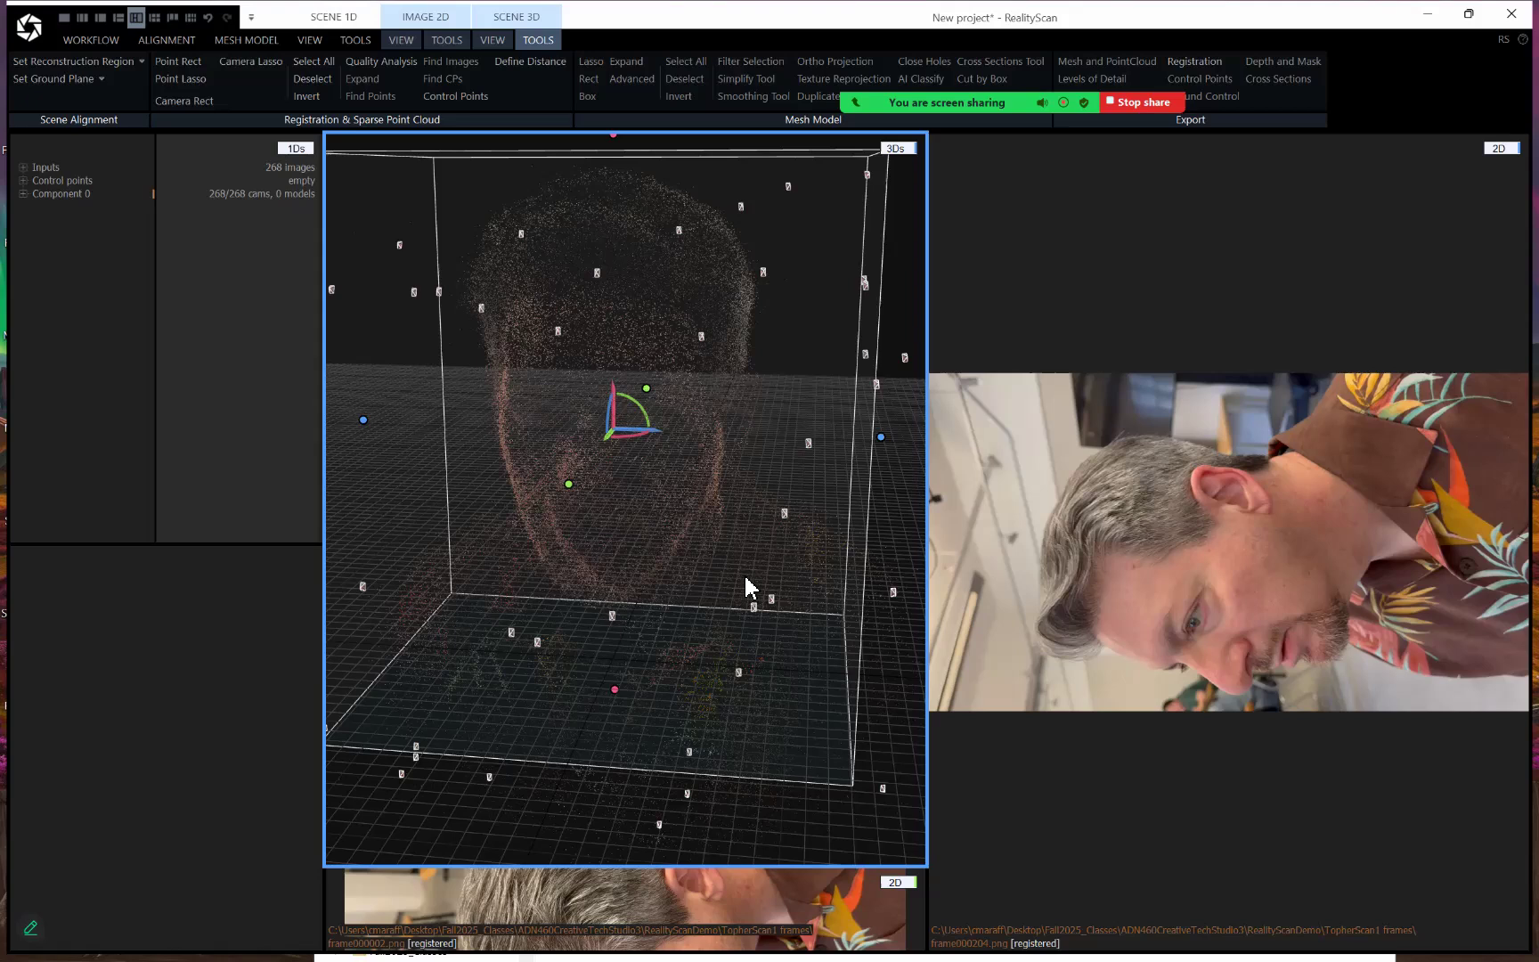
pyautogui.scroll(-3, 746, 587)
pyautogui.moveTo(753, 568)
pyautogui.mouseDown()
pyautogui.moveTo(782, 550)
pyautogui.moveTo(973, 571)
pyautogui.moveTo(597, 563)
pyautogui.moveTo(766, 584)
pyautogui.moveTo(768, 650)
pyautogui.moveTo(760, 584)
pyautogui.moveTo(781, 562)
pyautogui.moveTo(767, 547)
pyautogui.mouseUp()
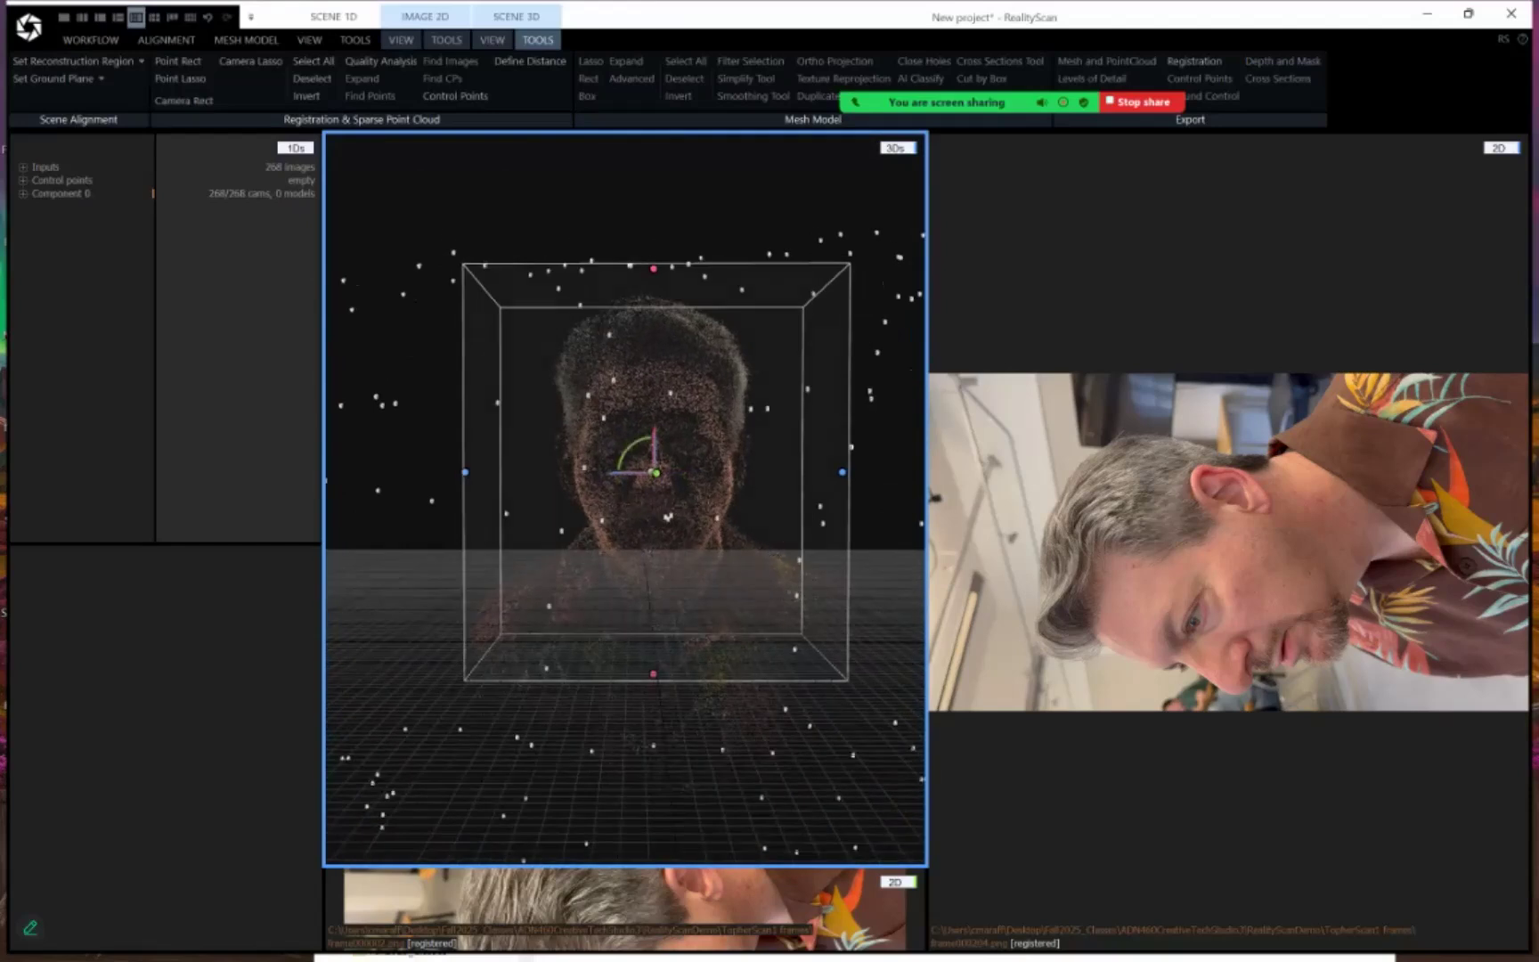
pyautogui.press('alt')
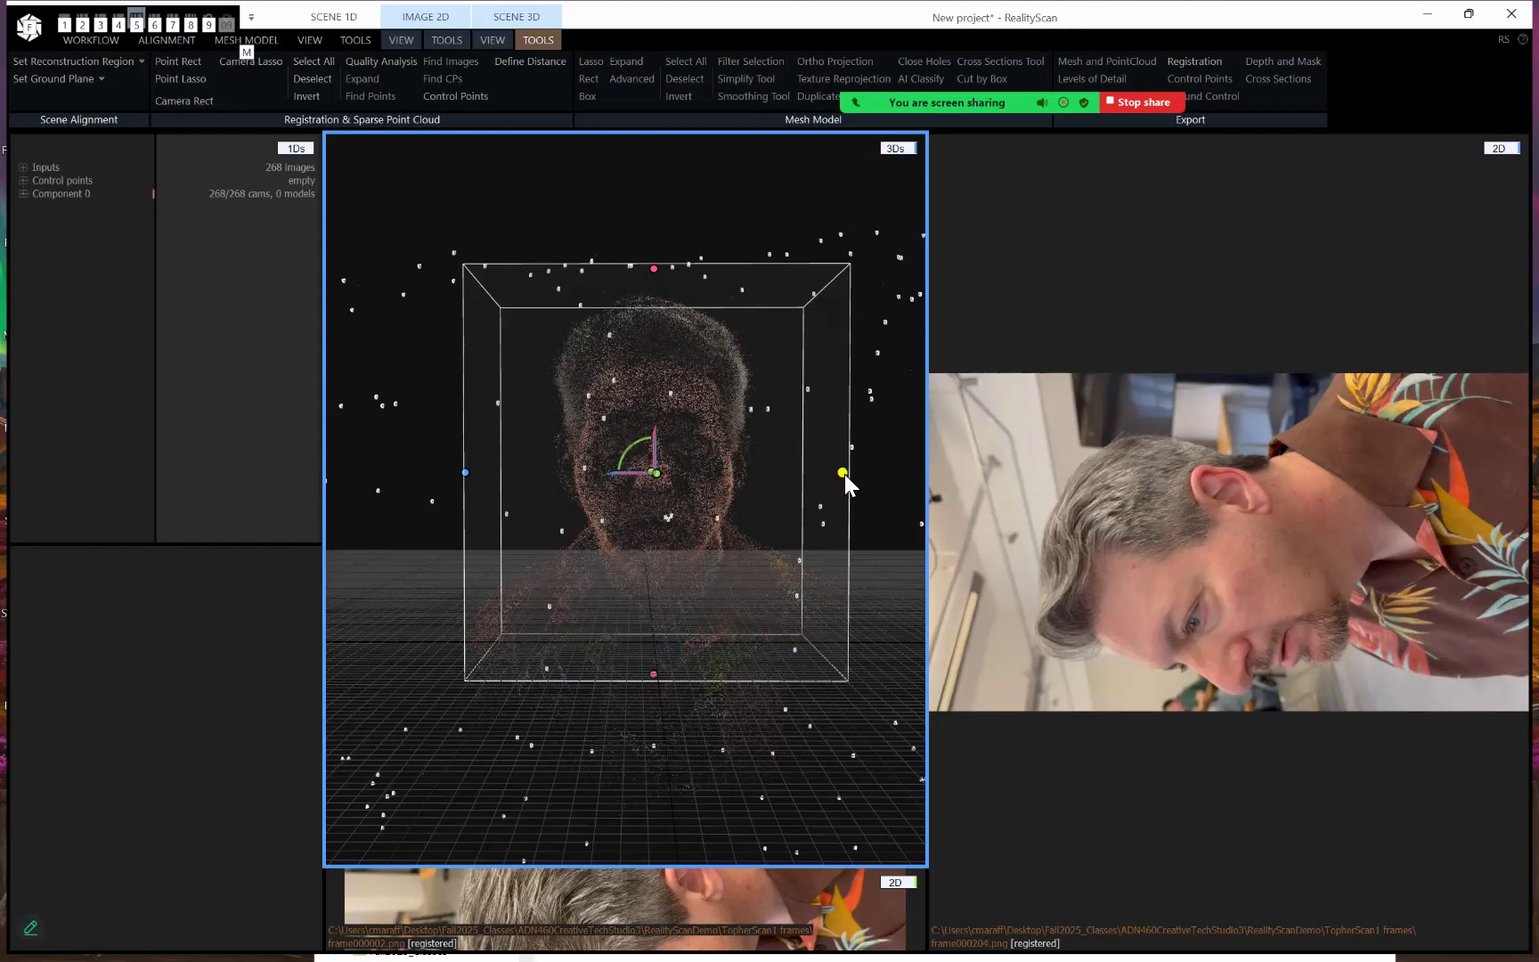
pyautogui.moveTo(844, 474); pyautogui.dragTo(827, 470)
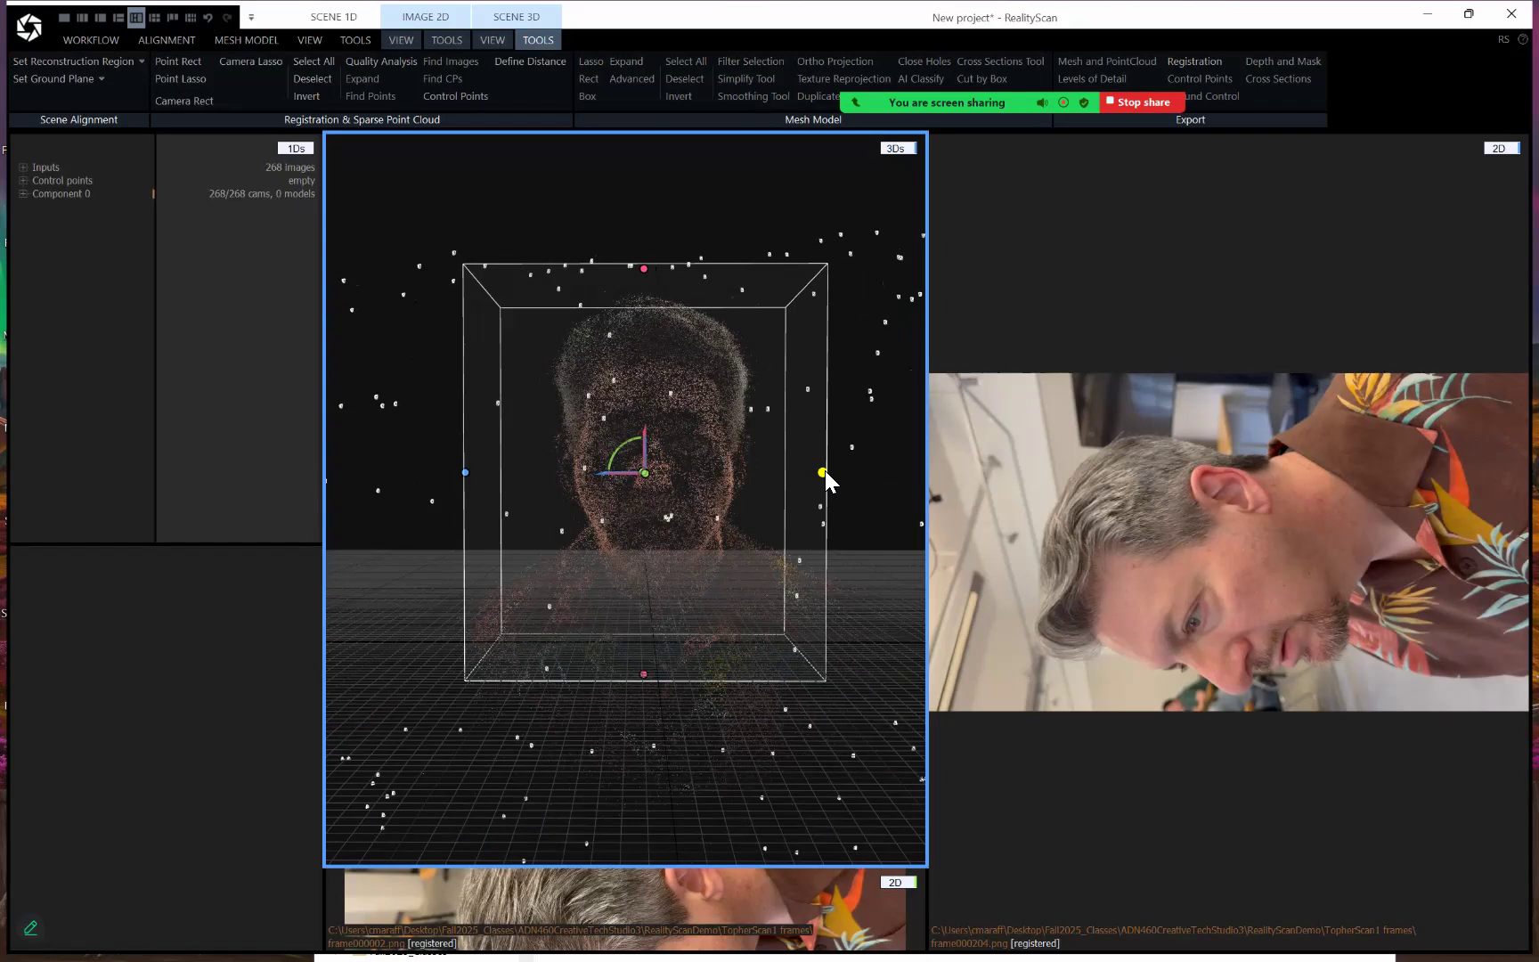
pyautogui.moveTo(472, 474); pyautogui.dragTo(493, 474)
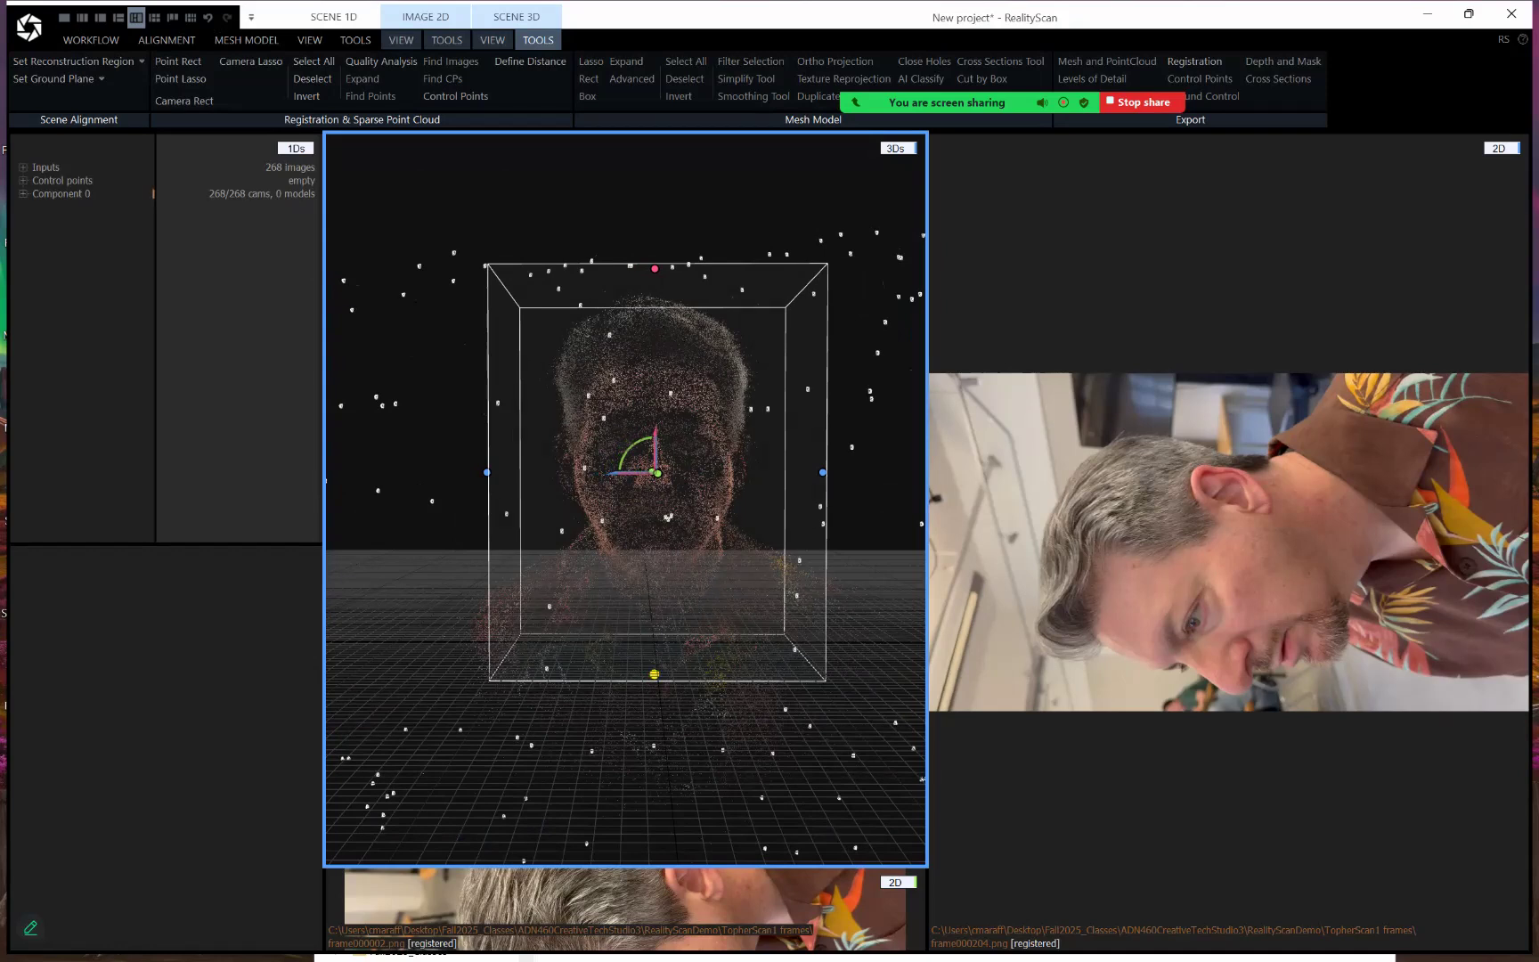
pyautogui.moveTo(653, 674); pyautogui.dragTo(654, 665)
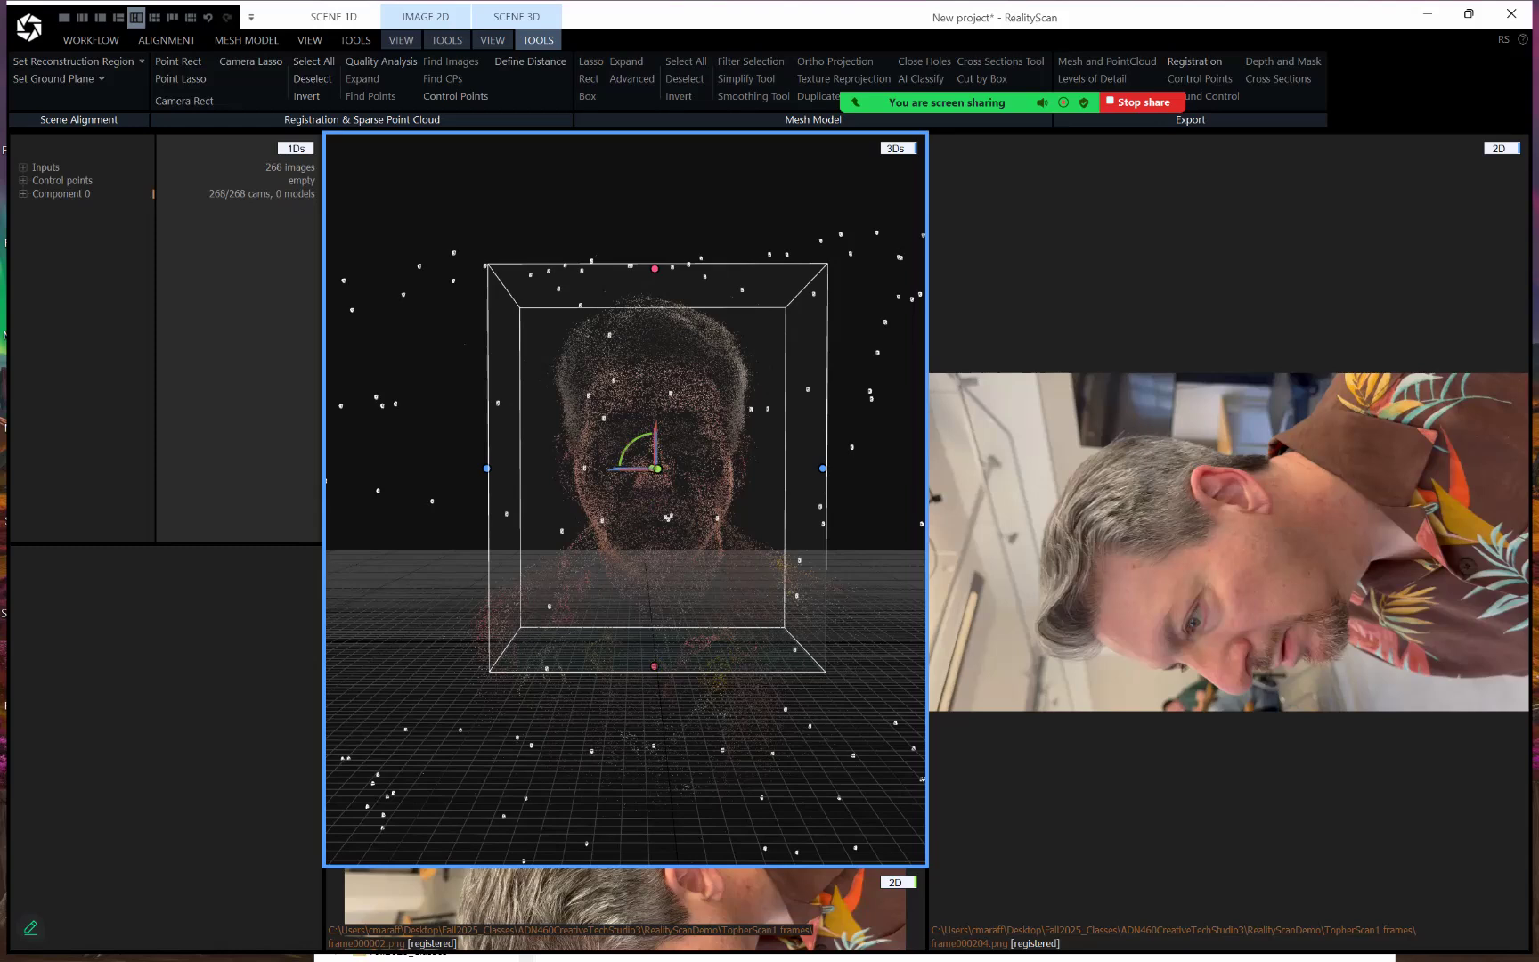
pyautogui.moveTo(570, 499); pyautogui.dragTo(839, 504, button='right')
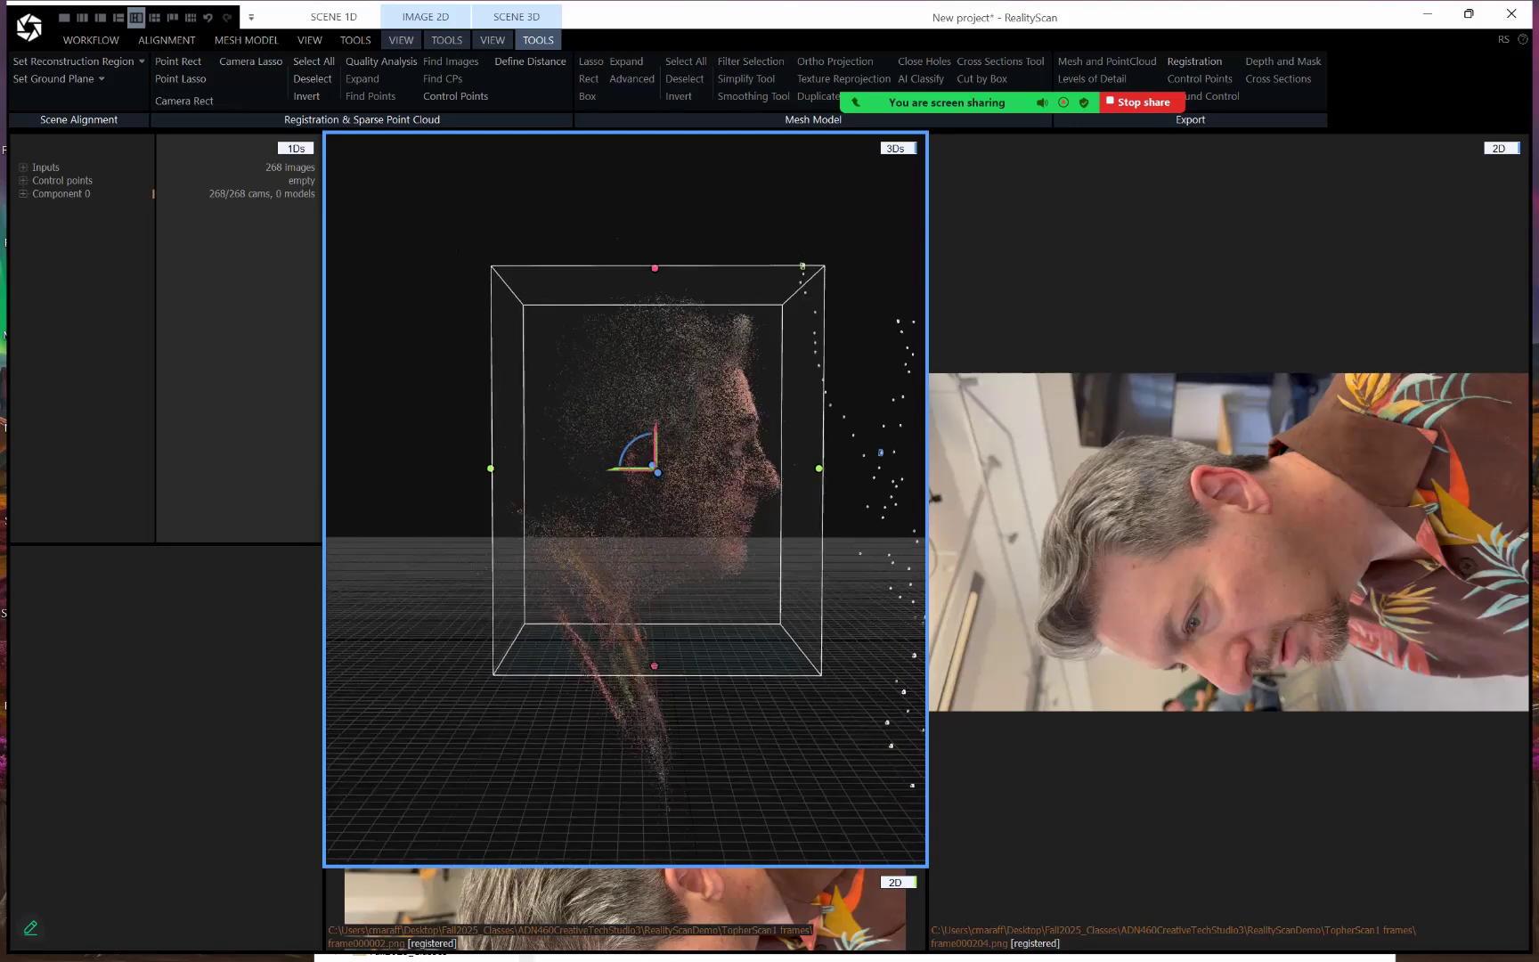
pyautogui.moveTo(840, 504); pyautogui.dragTo(591, 511, button='right')
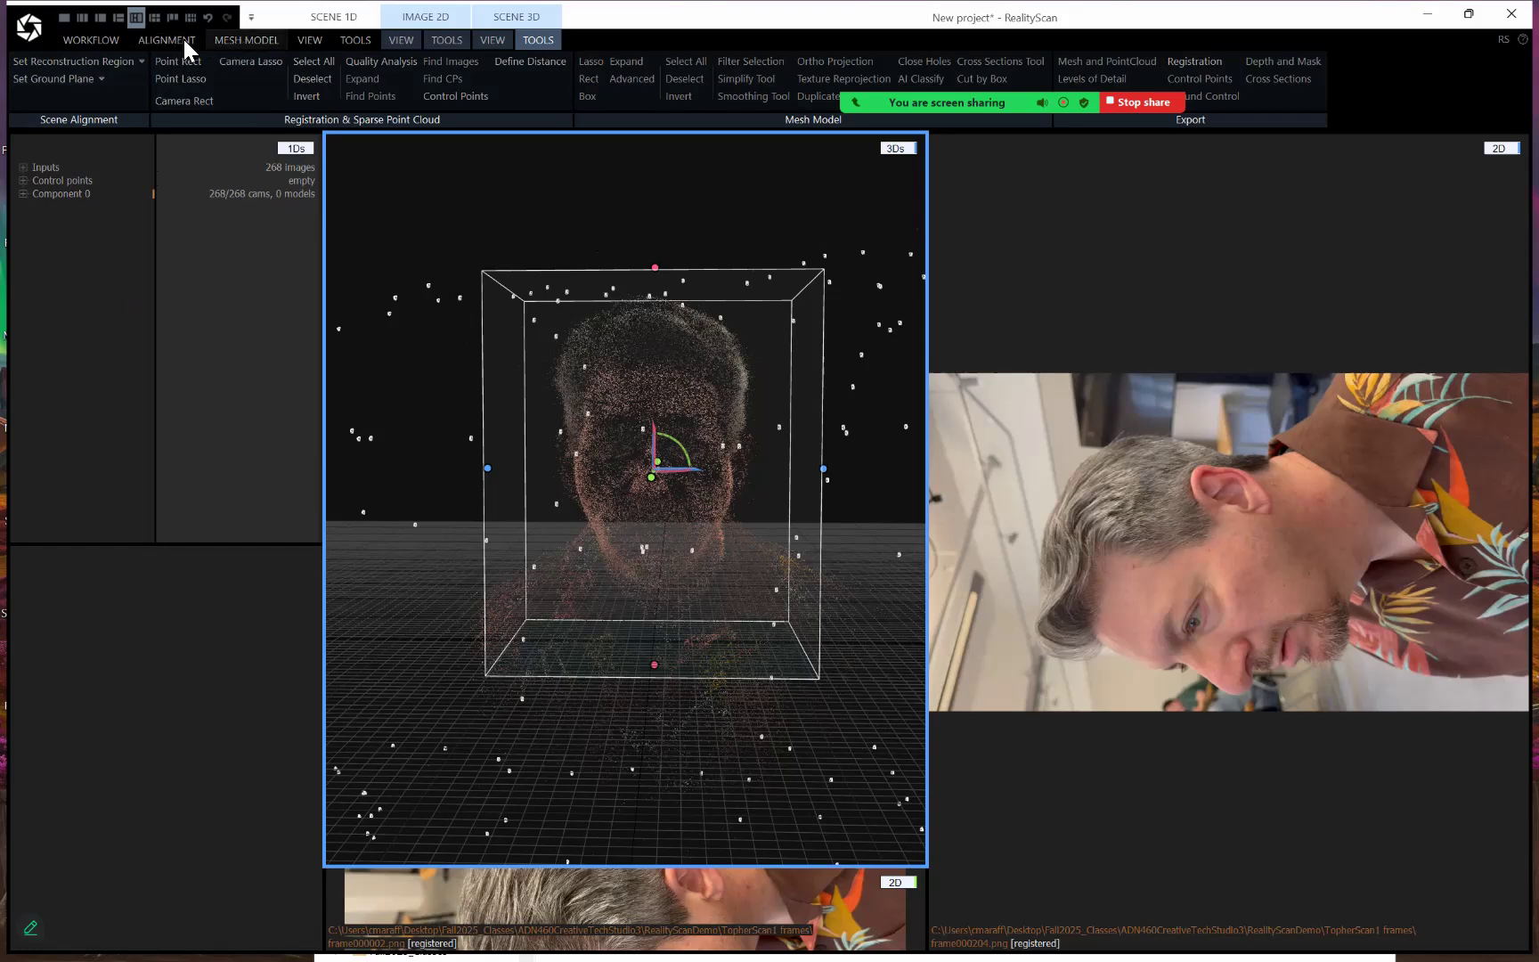
# Build a preview-quality mesh model of the head inside the reconstruction region and look it over from the front
pyautogui.click(230, 40)
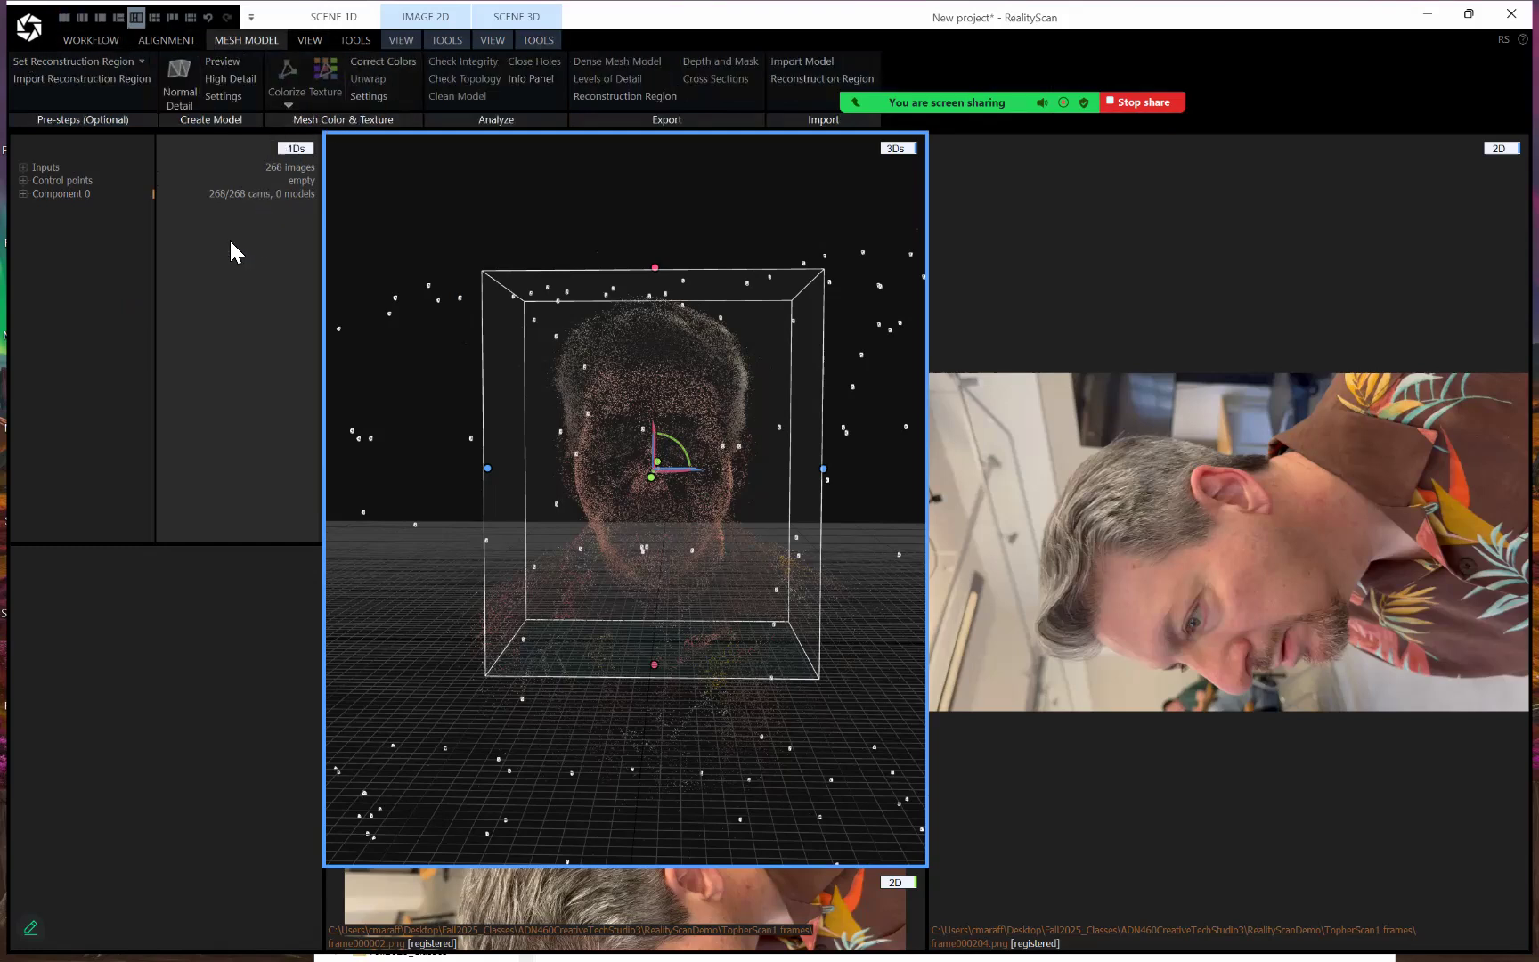
pyautogui.click(222, 65)
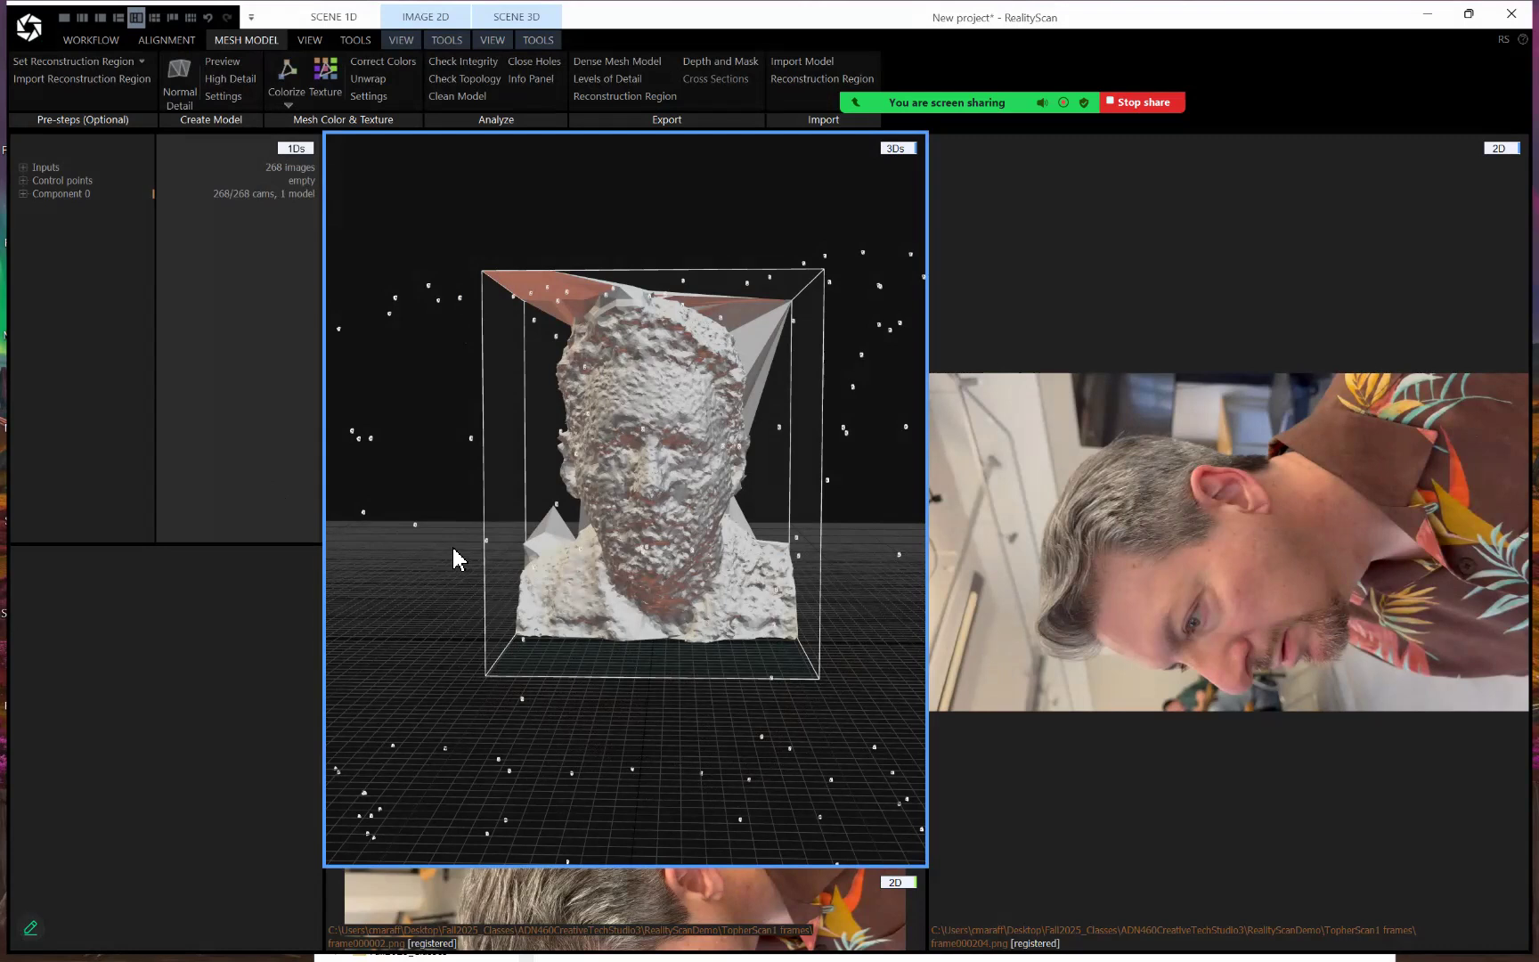
pyautogui.moveTo(454, 550)
pyautogui.mouseDown()
pyautogui.moveTo(625, 554)
pyautogui.moveTo(305, 545)
pyautogui.moveTo(340, 618)
pyautogui.moveTo(409, 584)
pyautogui.moveTo(553, 559)
pyautogui.moveTo(445, 535)
pyautogui.mouseUp()
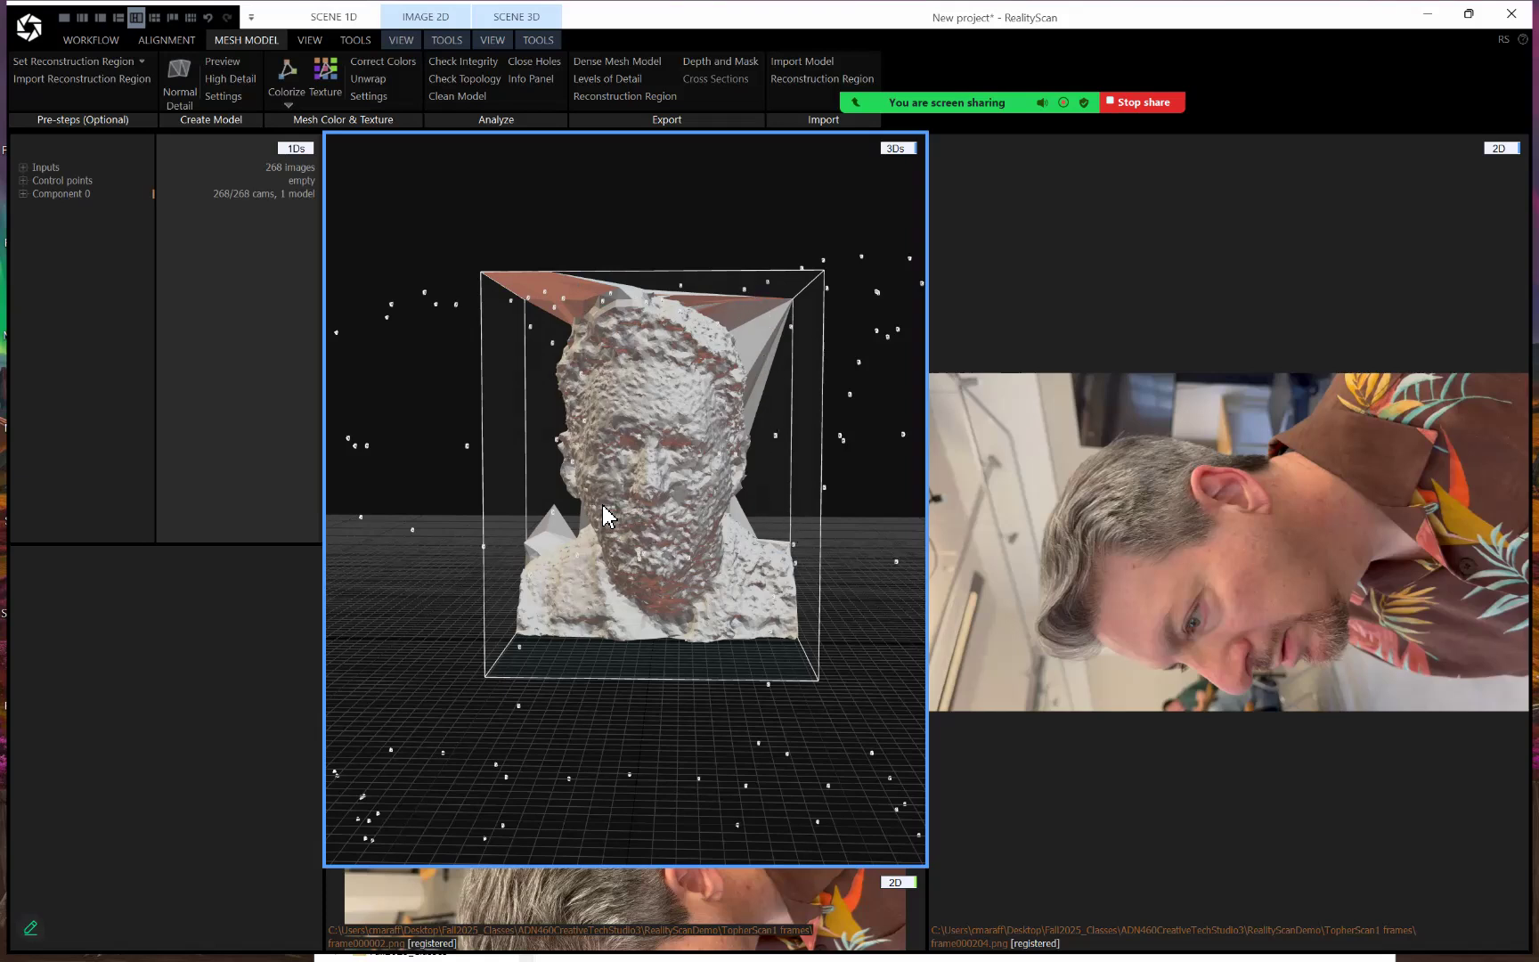
pyautogui.moveTo(585, 508)
pyautogui.mouseDown()
pyautogui.moveTo(763, 513)
pyautogui.moveTo(694, 501)
pyautogui.moveTo(597, 515)
pyautogui.moveTo(412, 490)
pyautogui.moveTo(565, 430)
pyautogui.moveTo(621, 493)
pyautogui.moveTo(594, 503)
pyautogui.mouseUp()
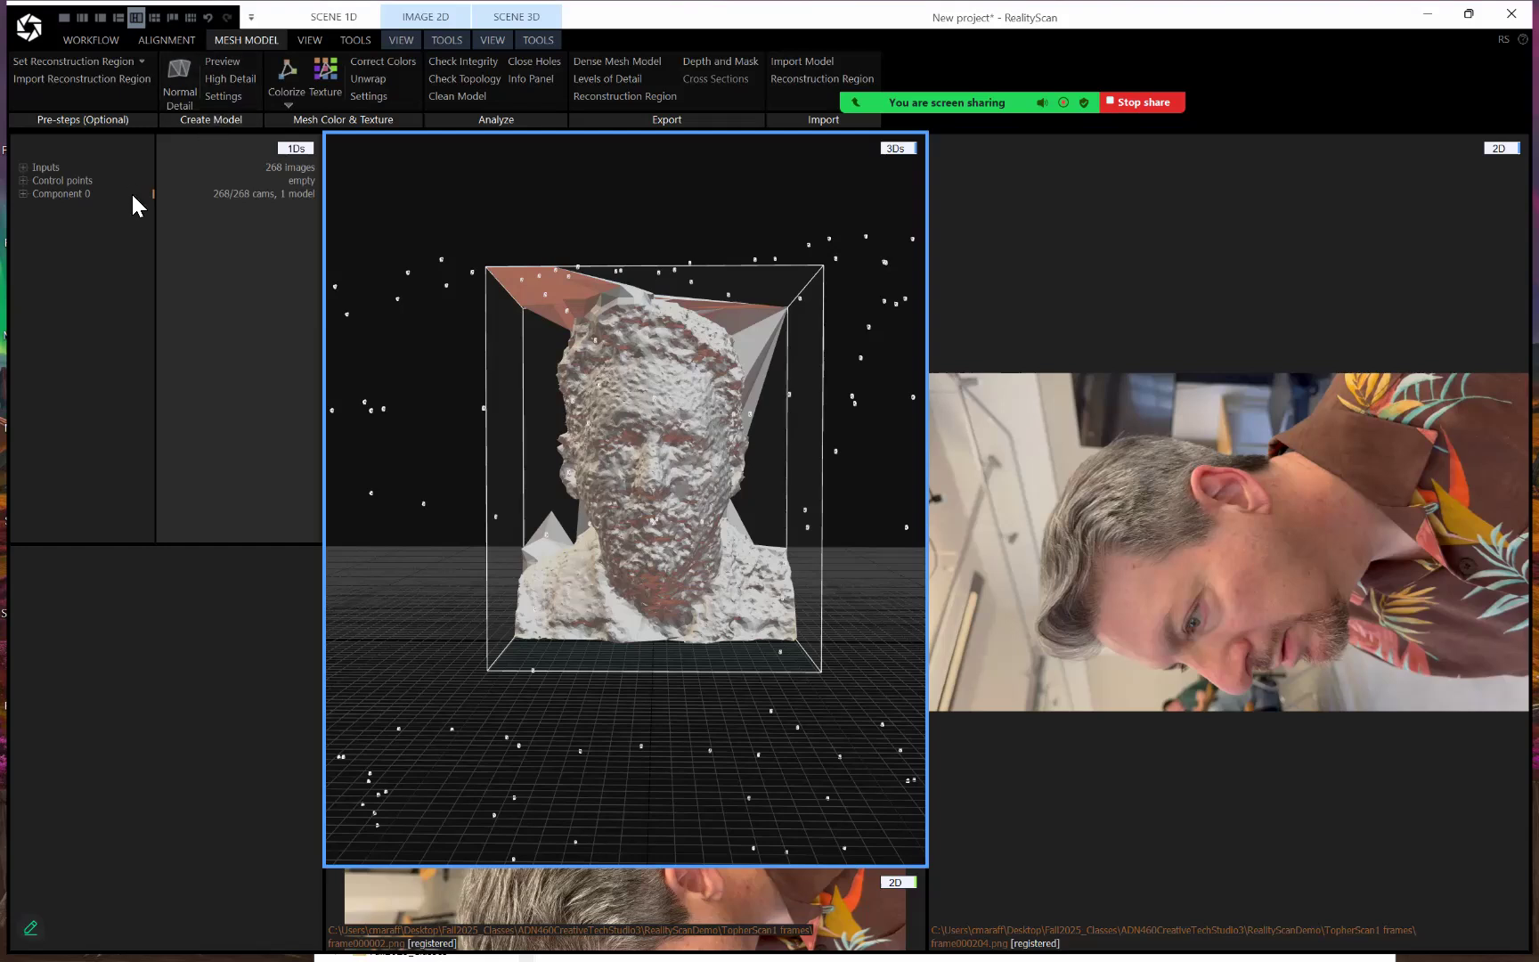
# Reconstruct the head as a Normal Detail mesh model and inspect the face up close from the front and in profile
pyautogui.click(175, 96)
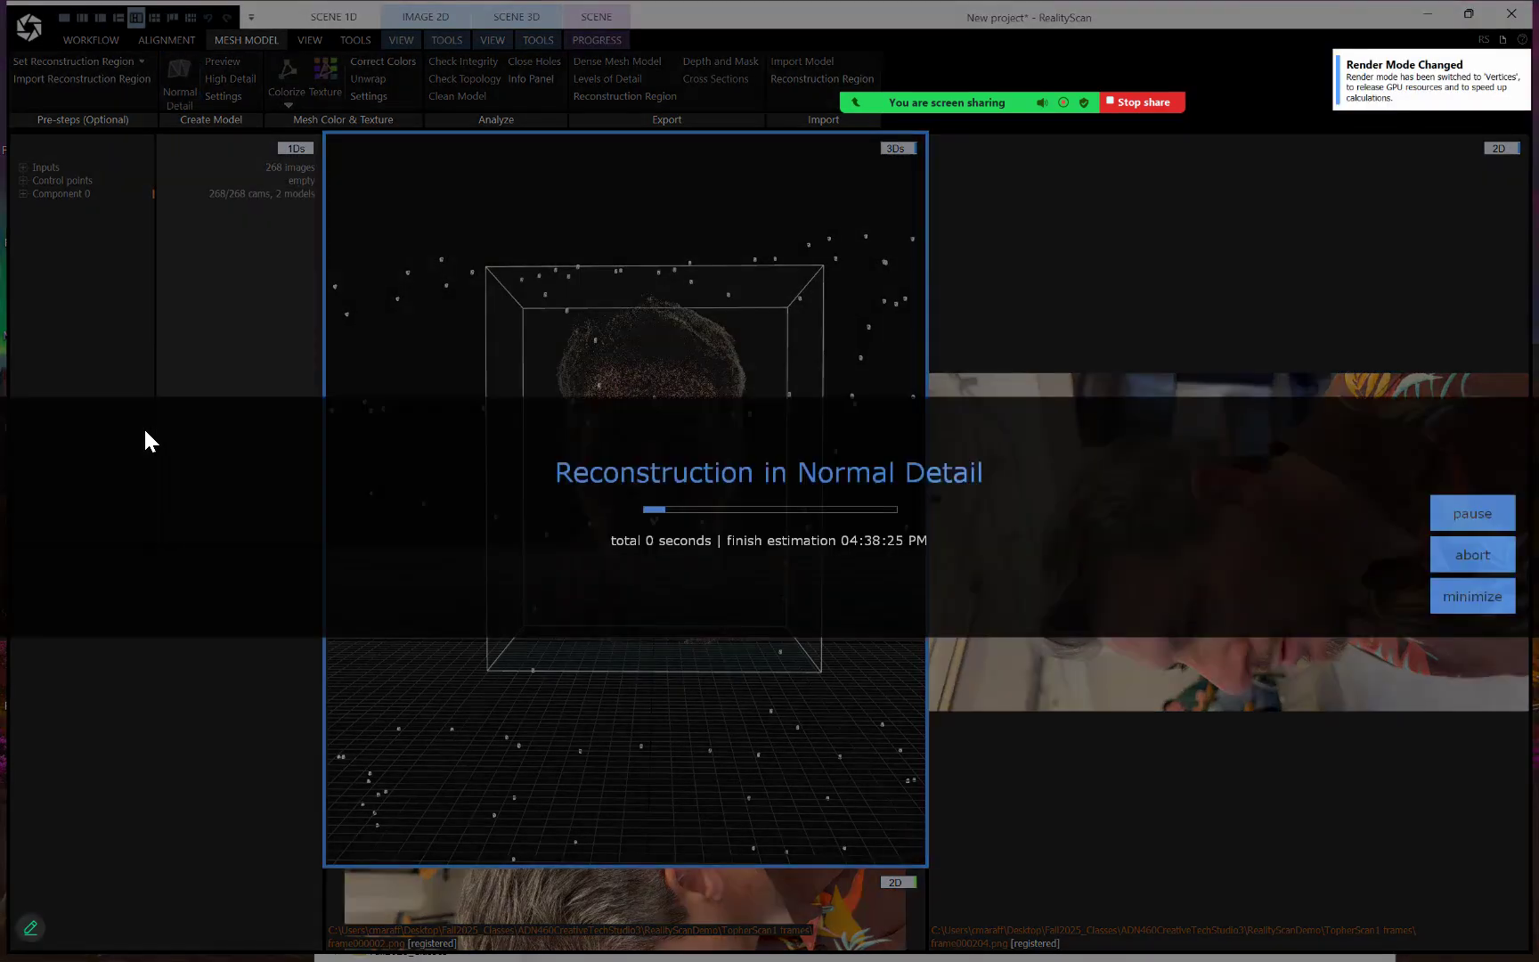
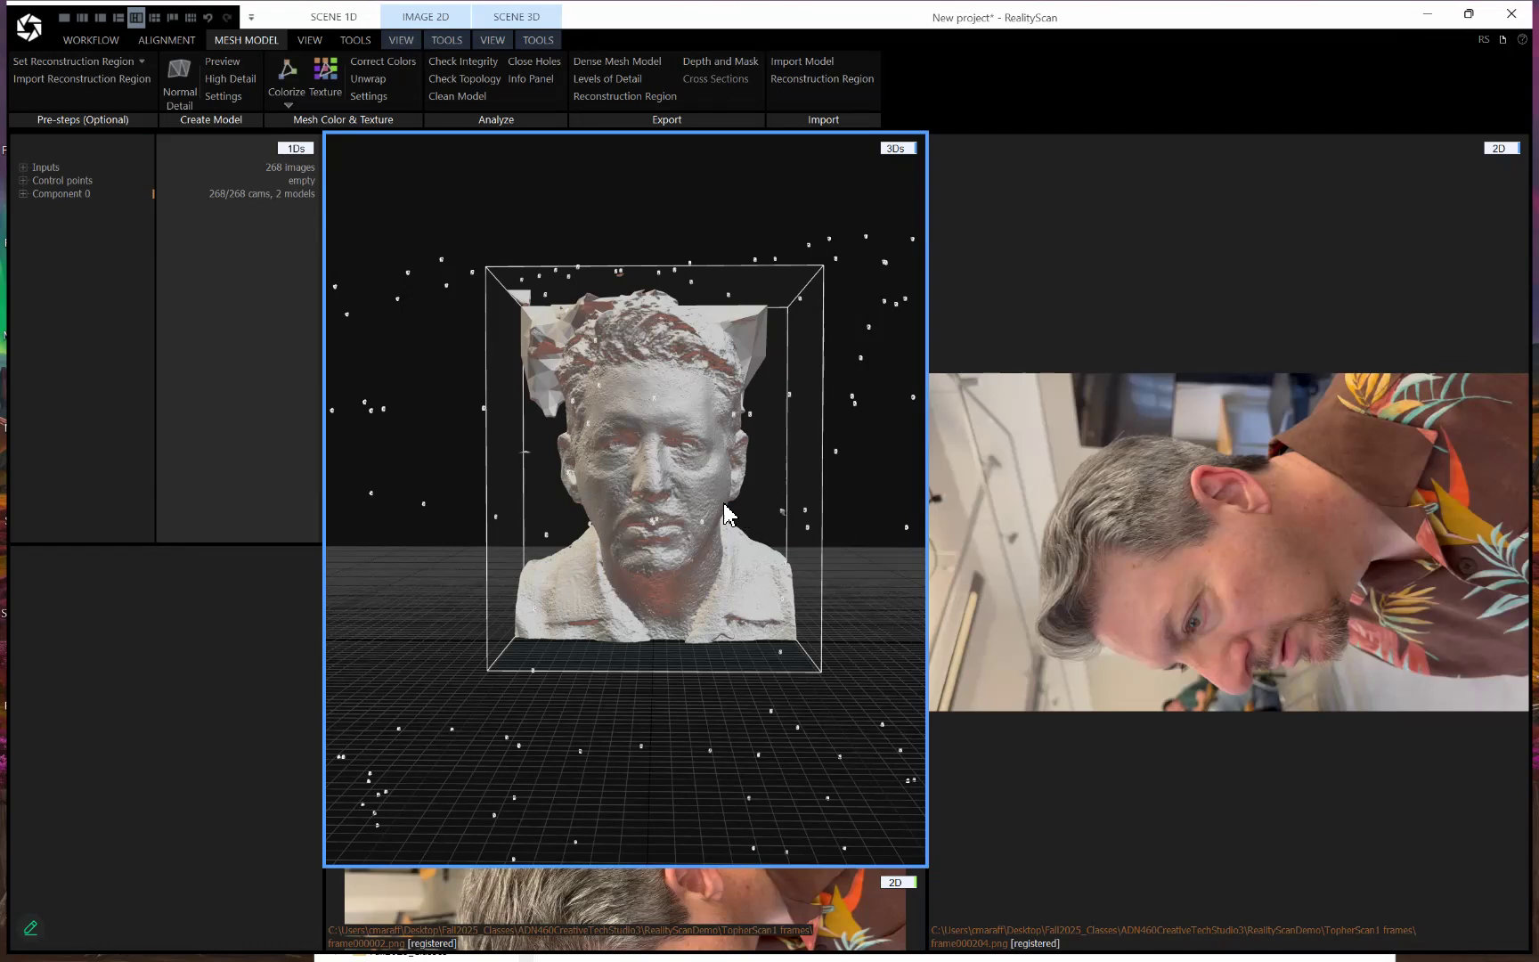
pyautogui.moveTo(690, 493)
pyautogui.mouseDown()
pyautogui.moveTo(835, 494)
pyautogui.moveTo(668, 481)
pyautogui.mouseUp()
pyautogui.press('alt')
pyautogui.scroll(4, 673, 477)
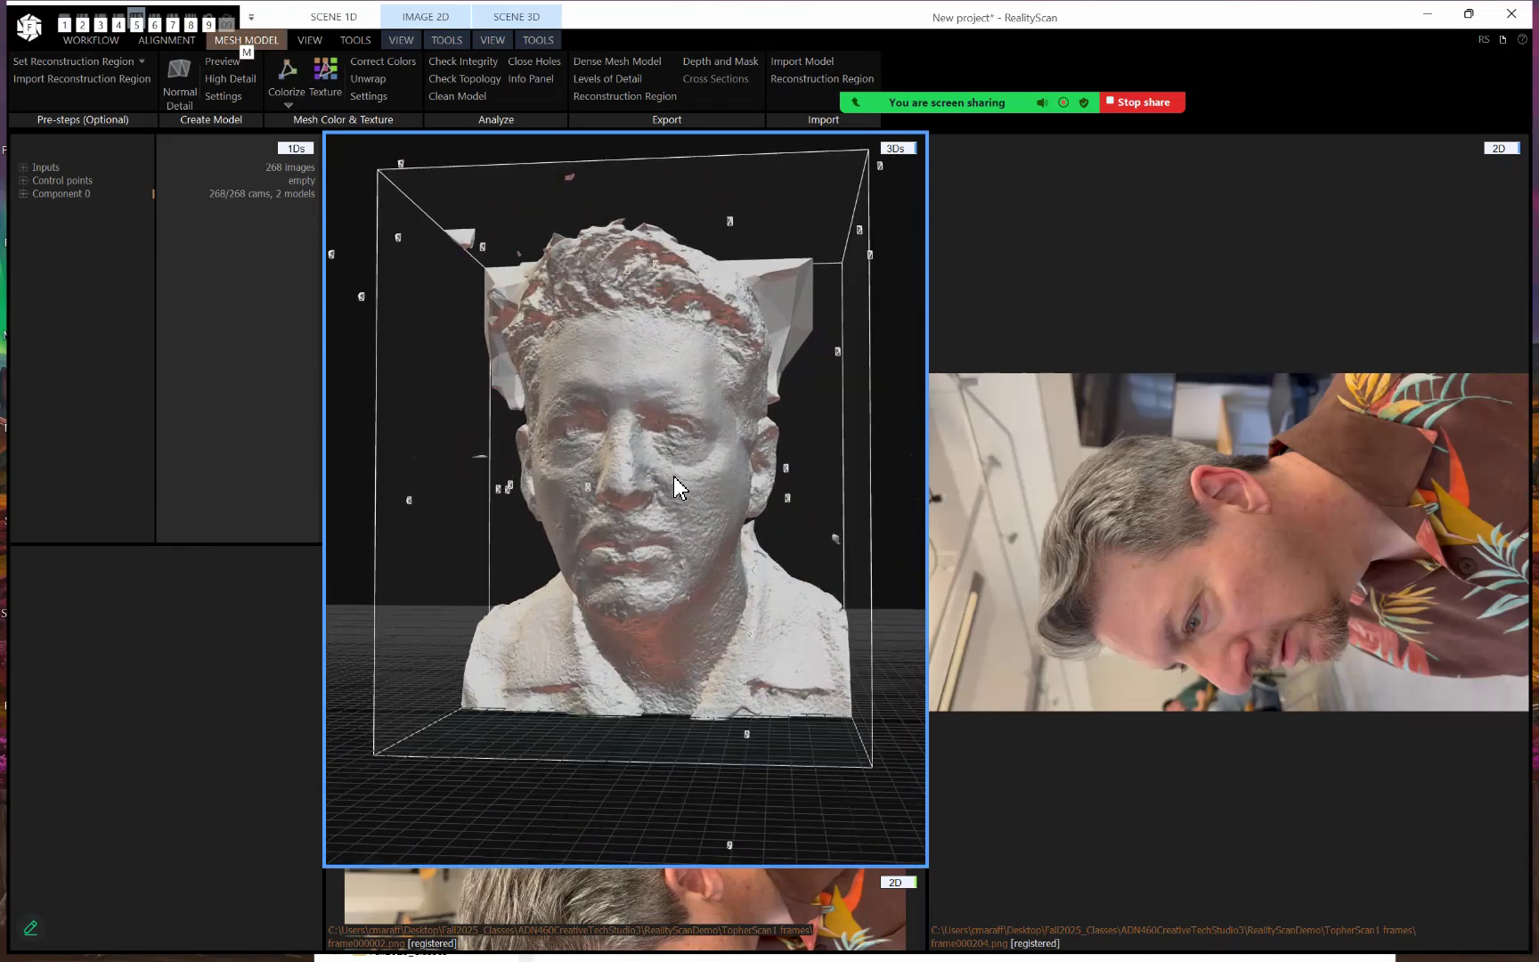
pyautogui.scroll(2, 682, 494)
pyautogui.moveTo(682, 493); pyautogui.dragTo(570, 508)
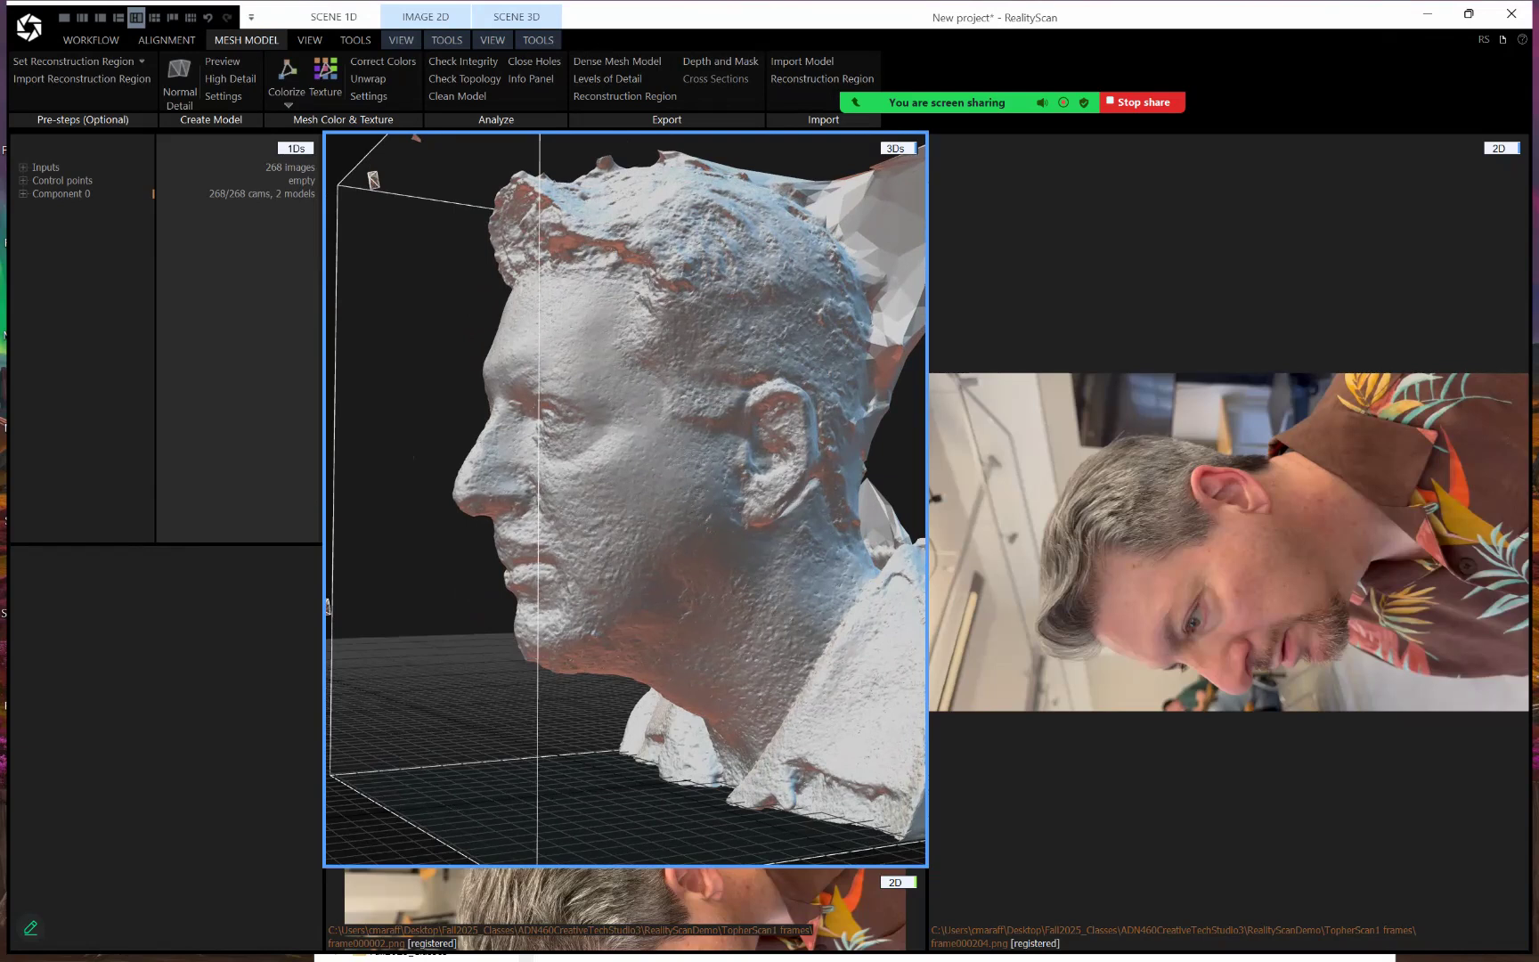
pyautogui.moveTo(663, 521); pyautogui.dragTo(783, 521)
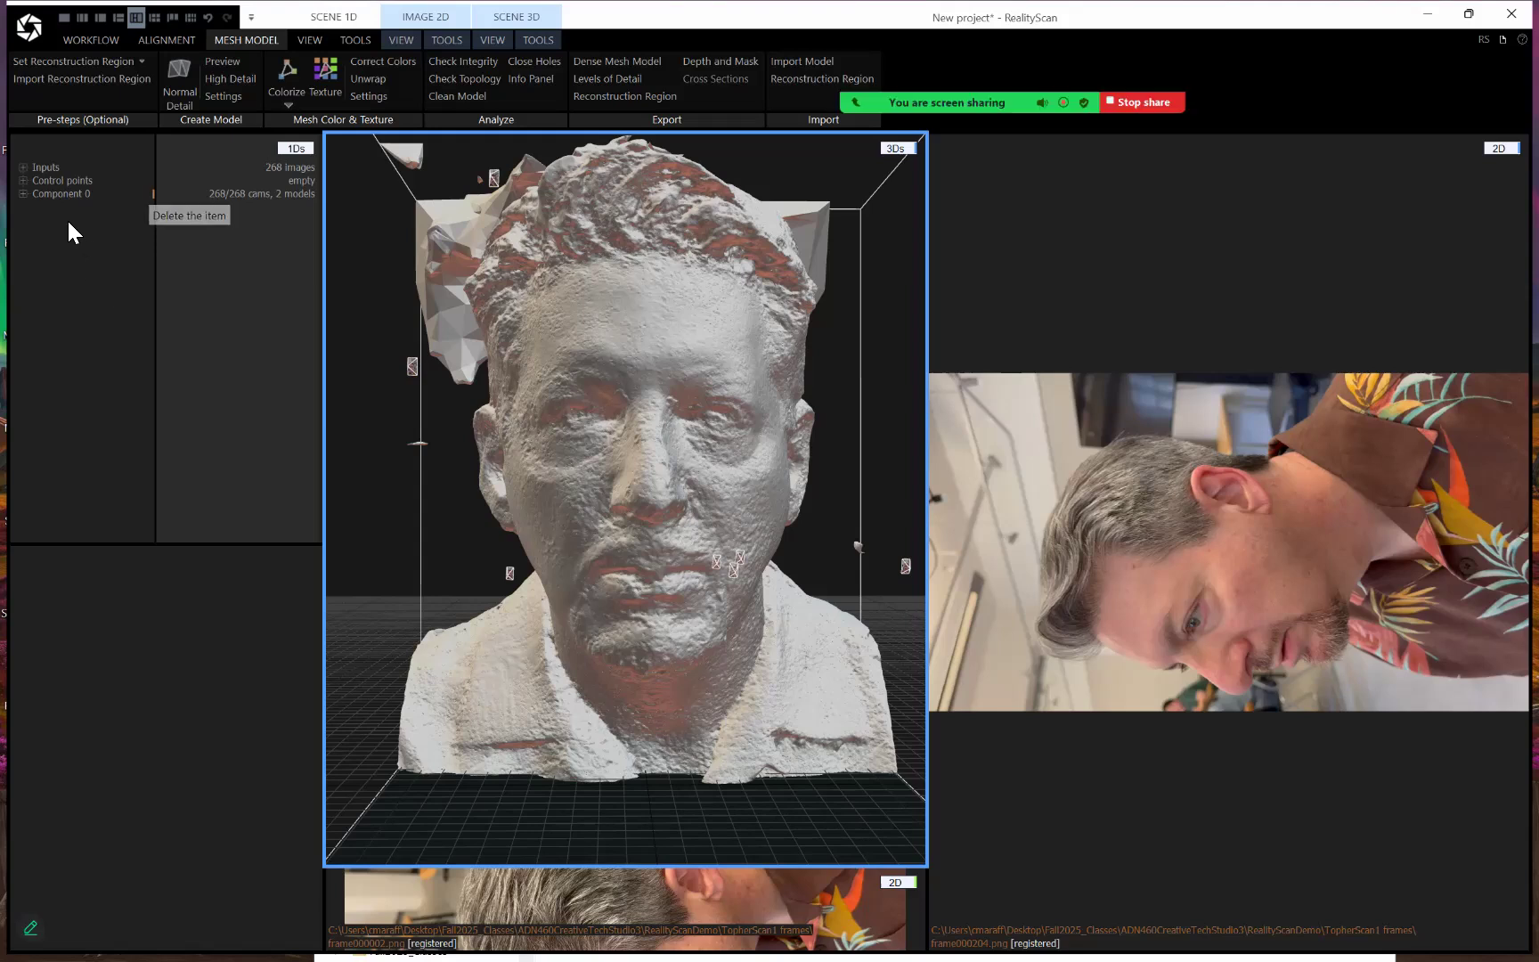
# Select Model 2 under Component 0, colorize it, and inspect the coloured head from the front and the side
pyautogui.click(23, 194)
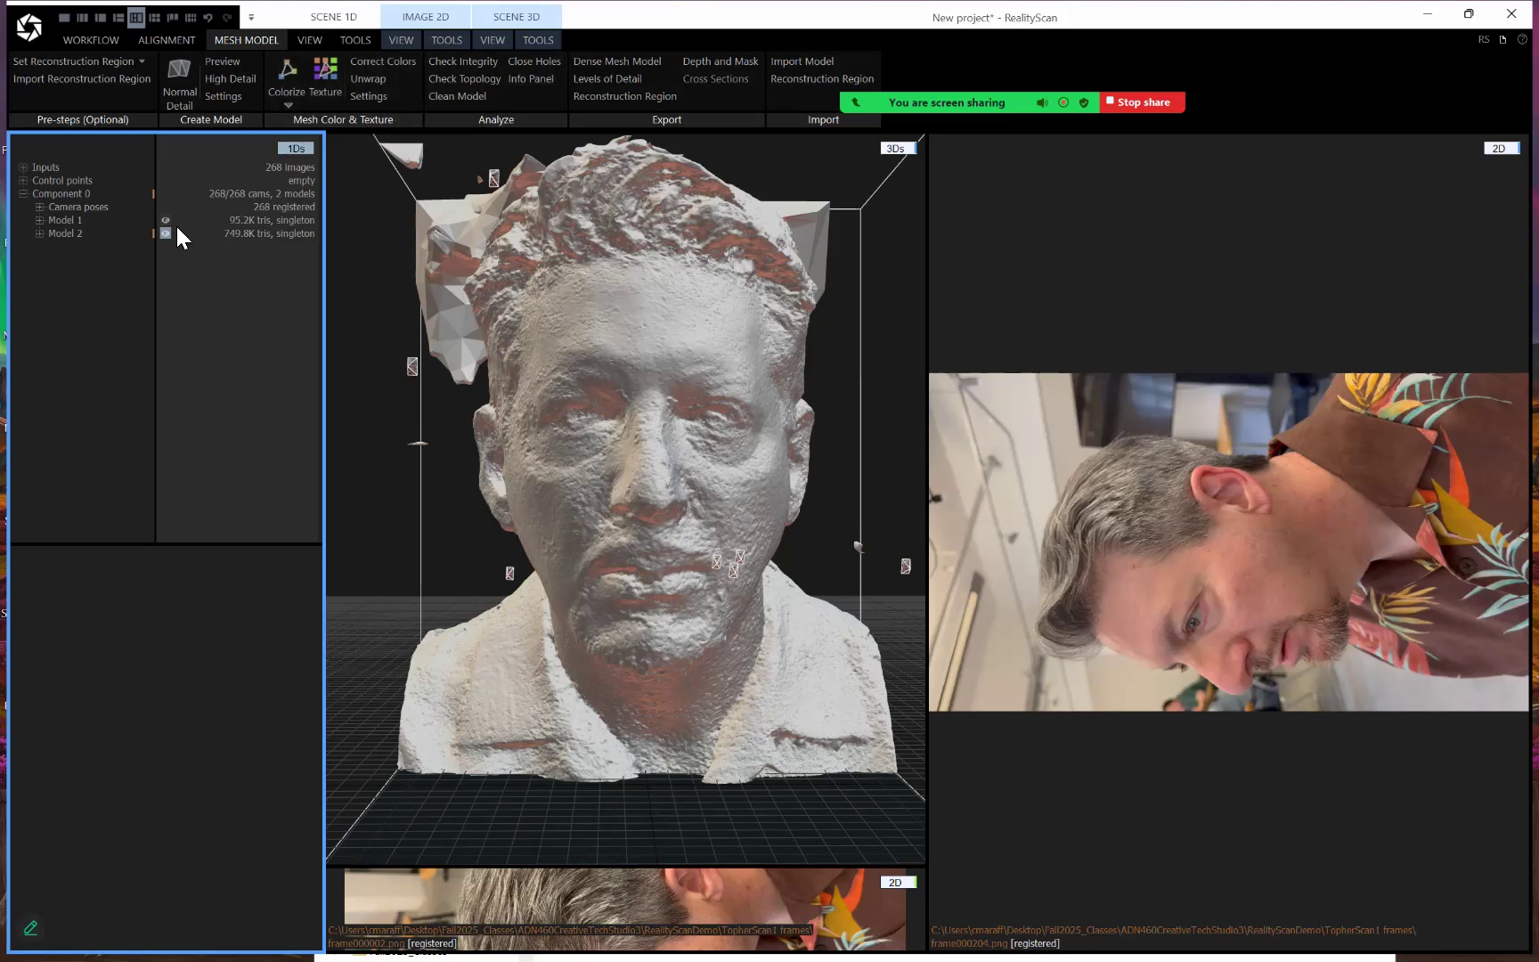
pyautogui.click(64, 235)
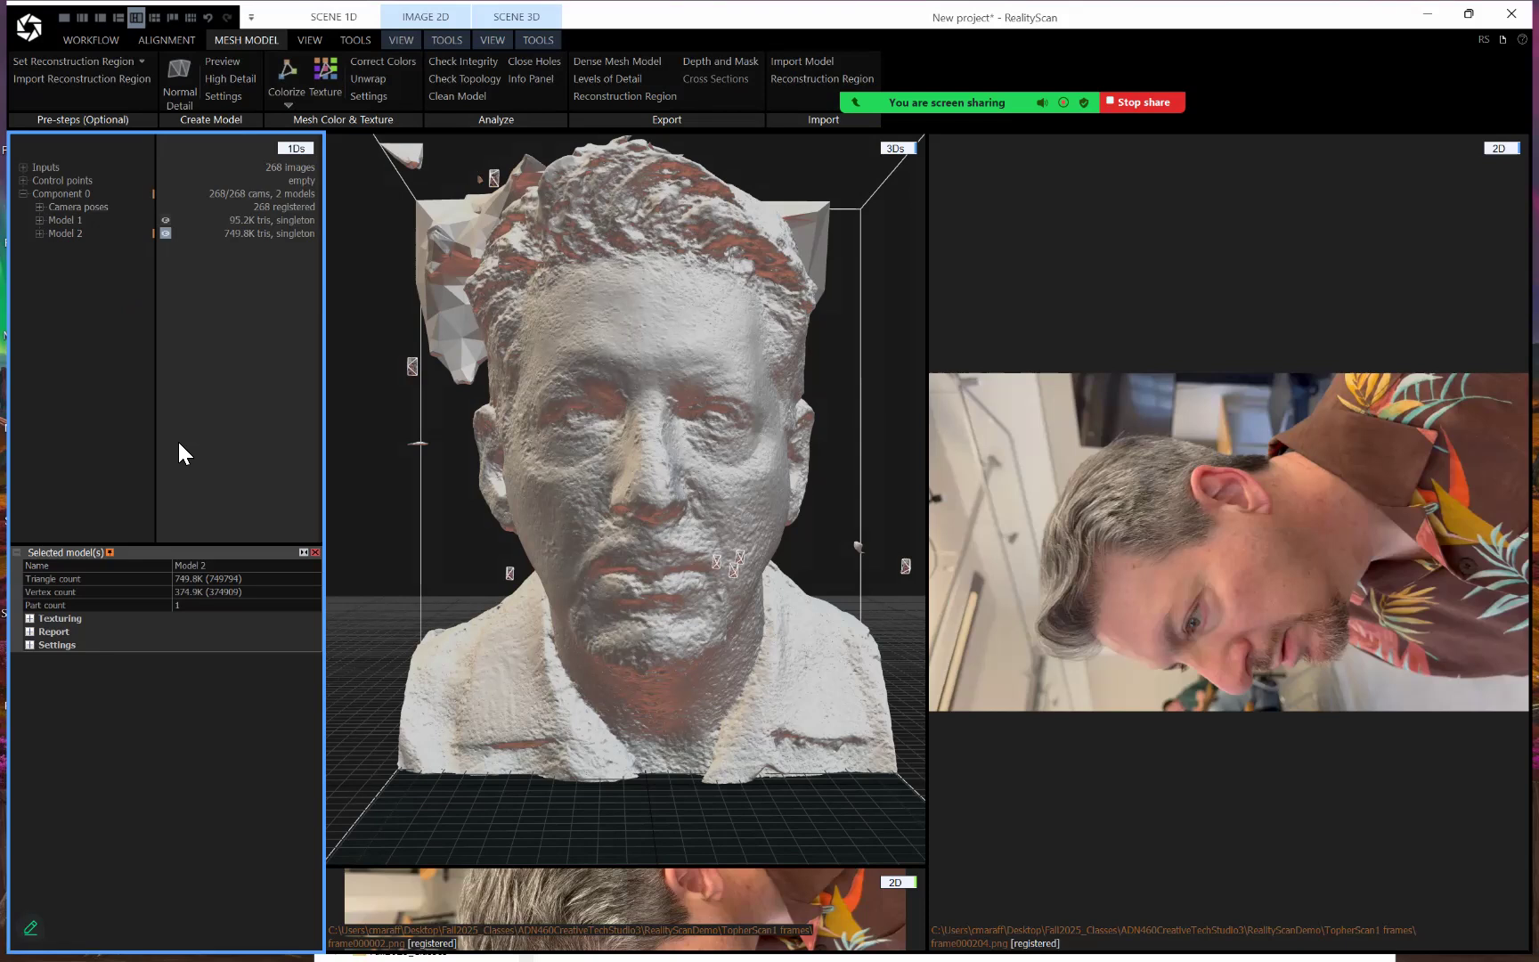
pyautogui.click(289, 66)
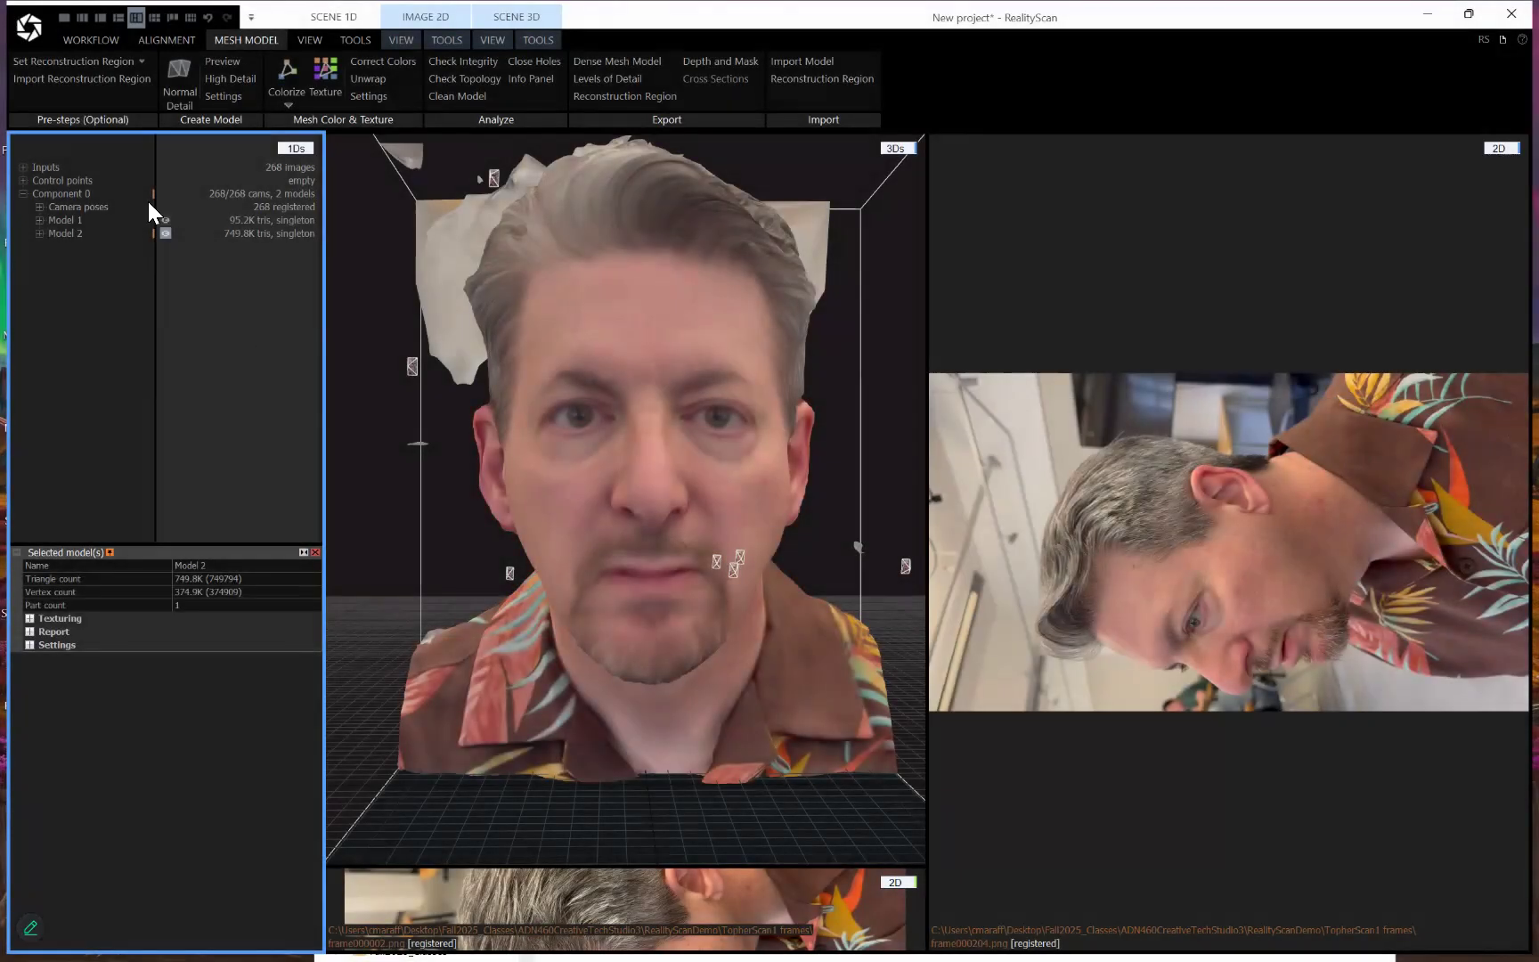
pyautogui.click(784, 481)
pyautogui.moveTo(762, 485)
pyautogui.mouseDown()
pyautogui.moveTo(608, 481)
pyautogui.moveTo(897, 488)
pyautogui.moveTo(800, 485)
pyautogui.moveTo(773, 536)
pyautogui.moveTo(693, 502)
pyautogui.moveTo(690, 446)
pyautogui.moveTo(821, 493)
pyautogui.moveTo(782, 491)
pyautogui.moveTo(915, 472)
pyautogui.moveTo(759, 488)
pyautogui.moveTo(779, 472)
pyautogui.mouseUp()
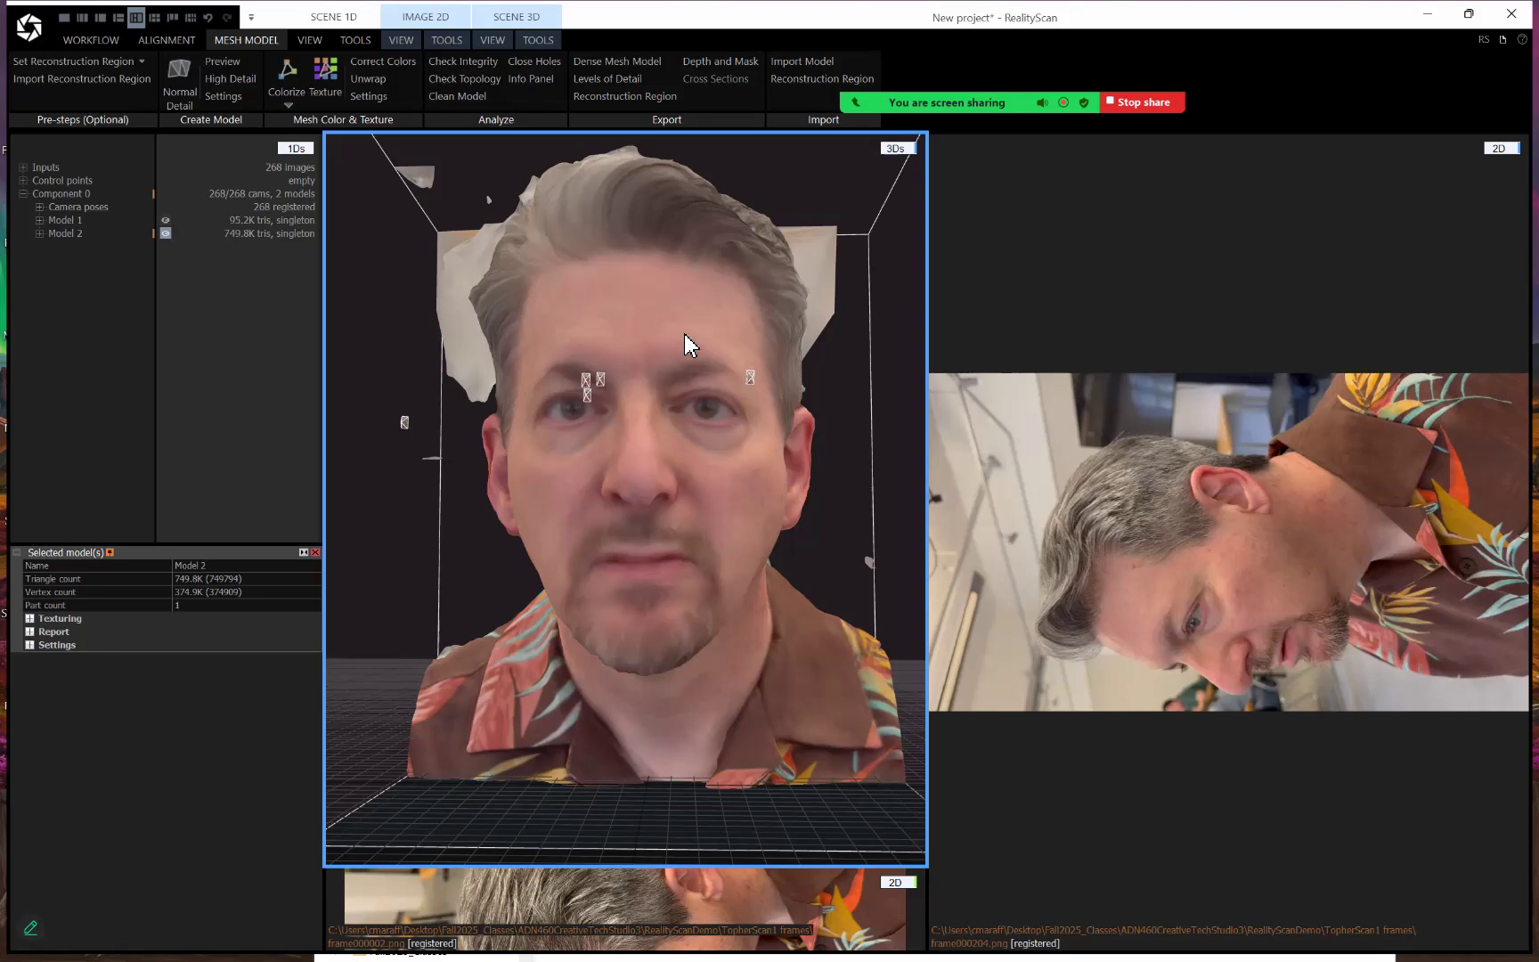
pyautogui.moveTo(638, 481); pyautogui.dragTo(873, 422)
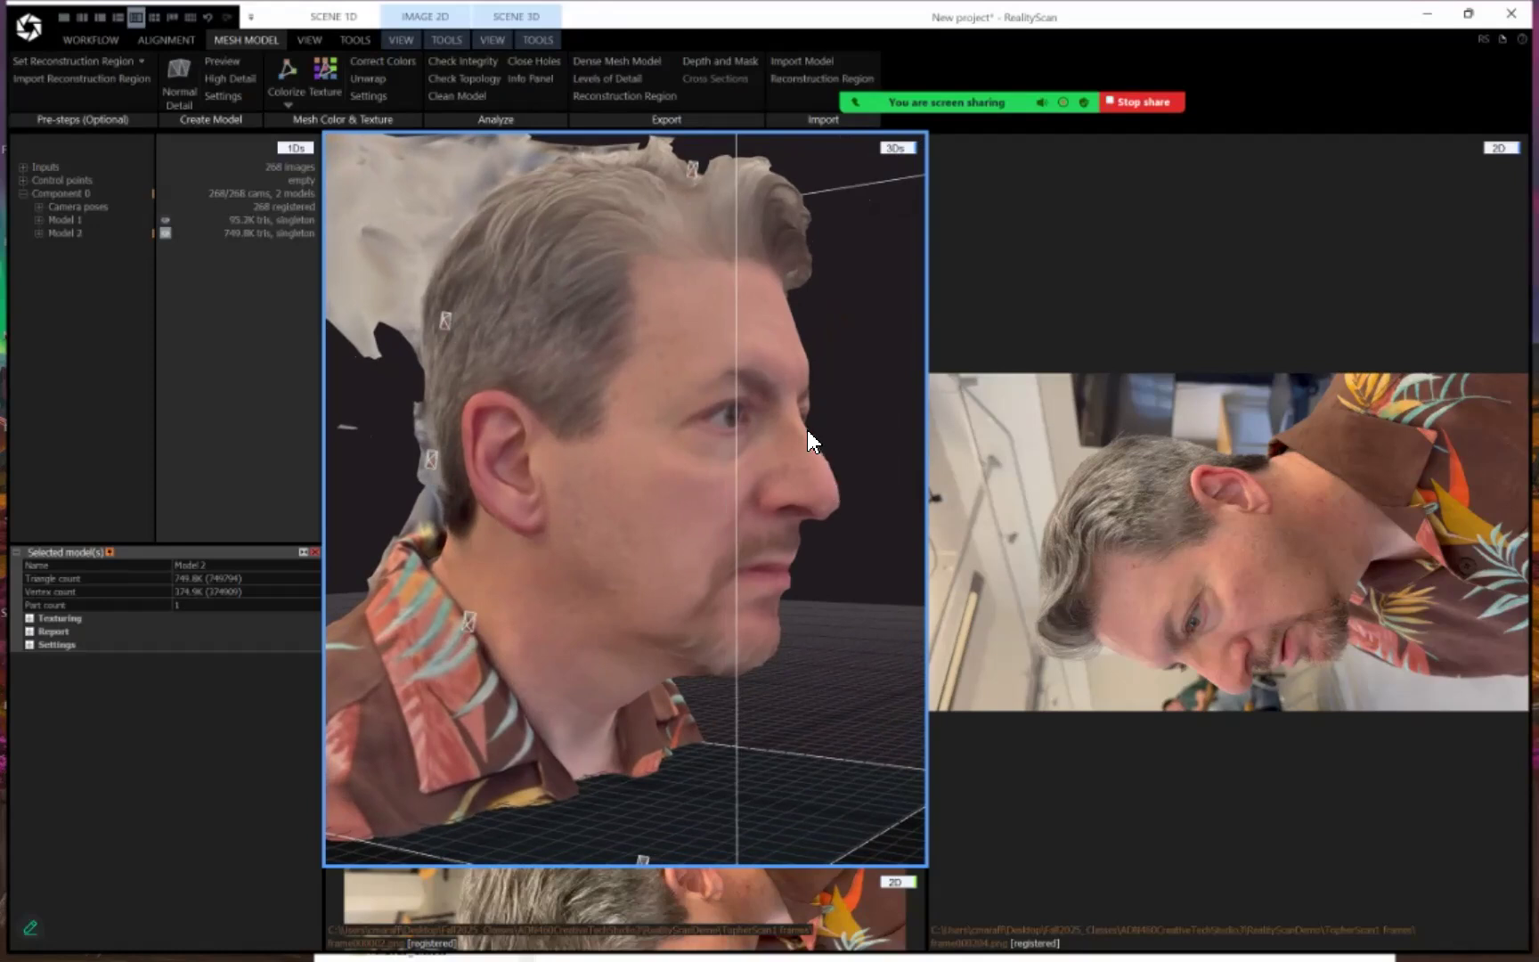
pyautogui.moveTo(754, 579); pyautogui.dragTo(686, 571)
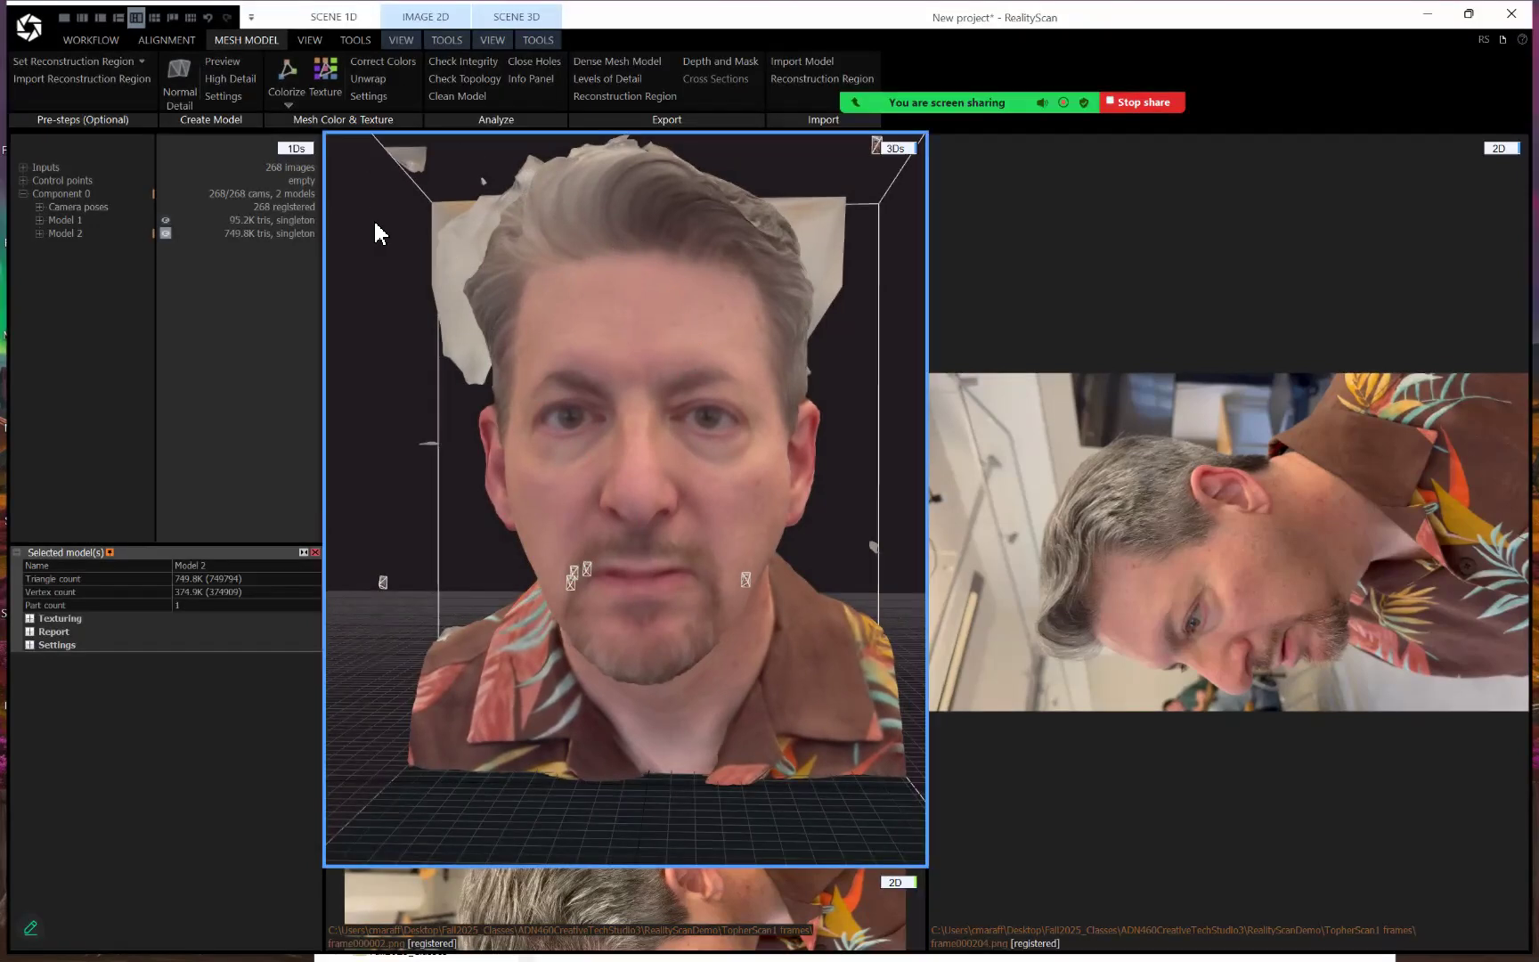
# Unwrap Model 2 with a minimal texture resolution of 2048 x 2048 and a maximal texture resolution of 4096 x 4096
pyautogui.click(361, 80)
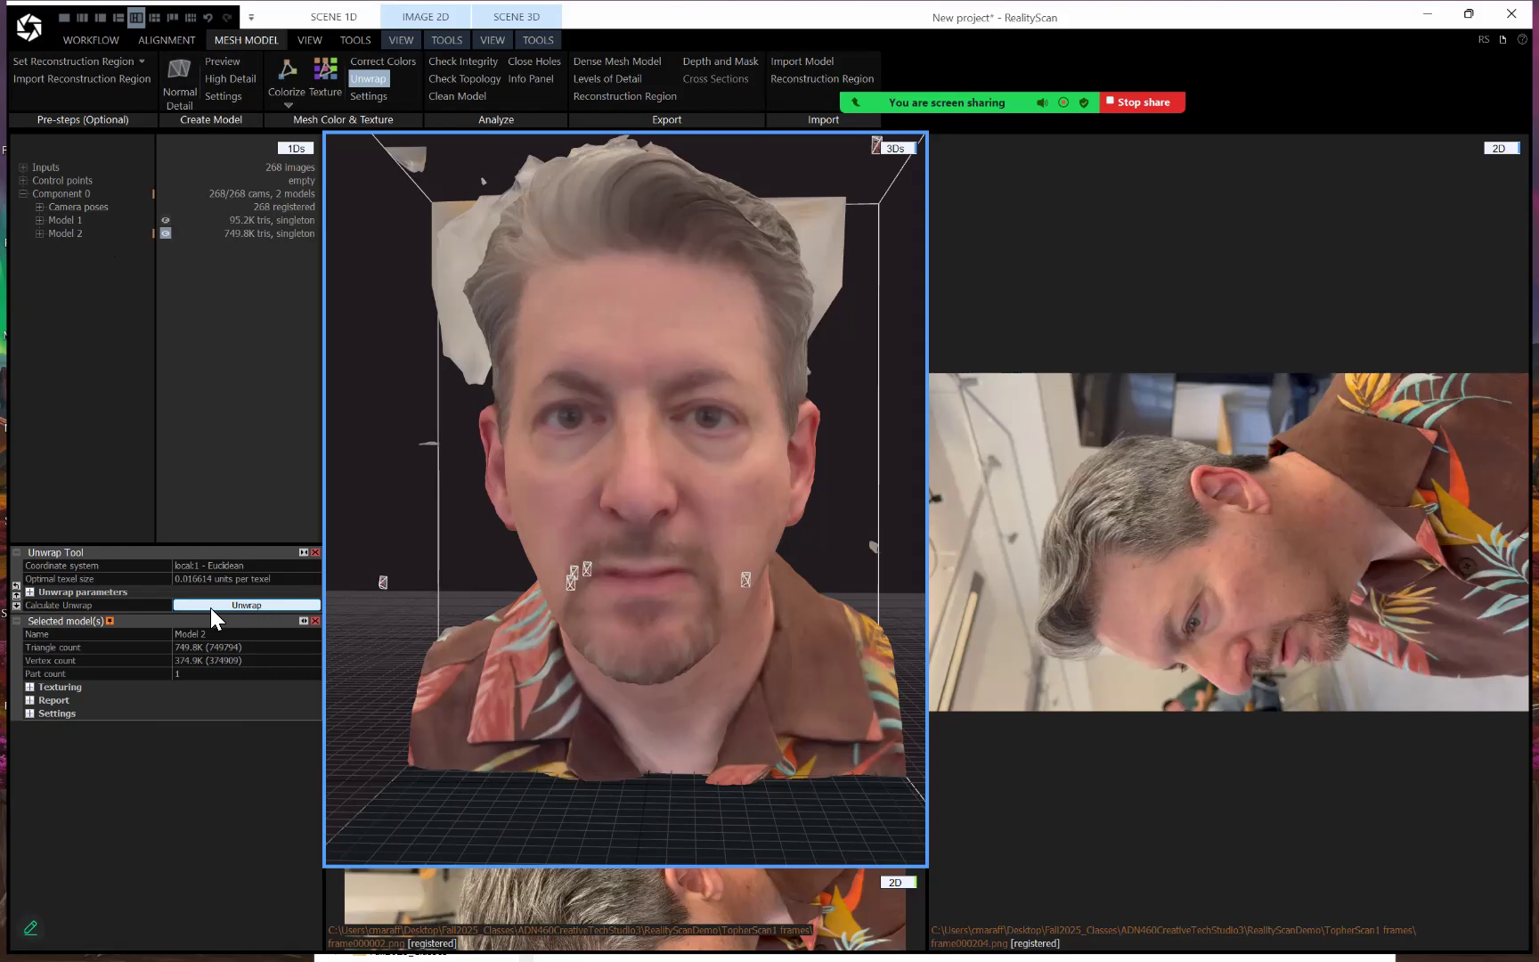
pyautogui.click(30, 592)
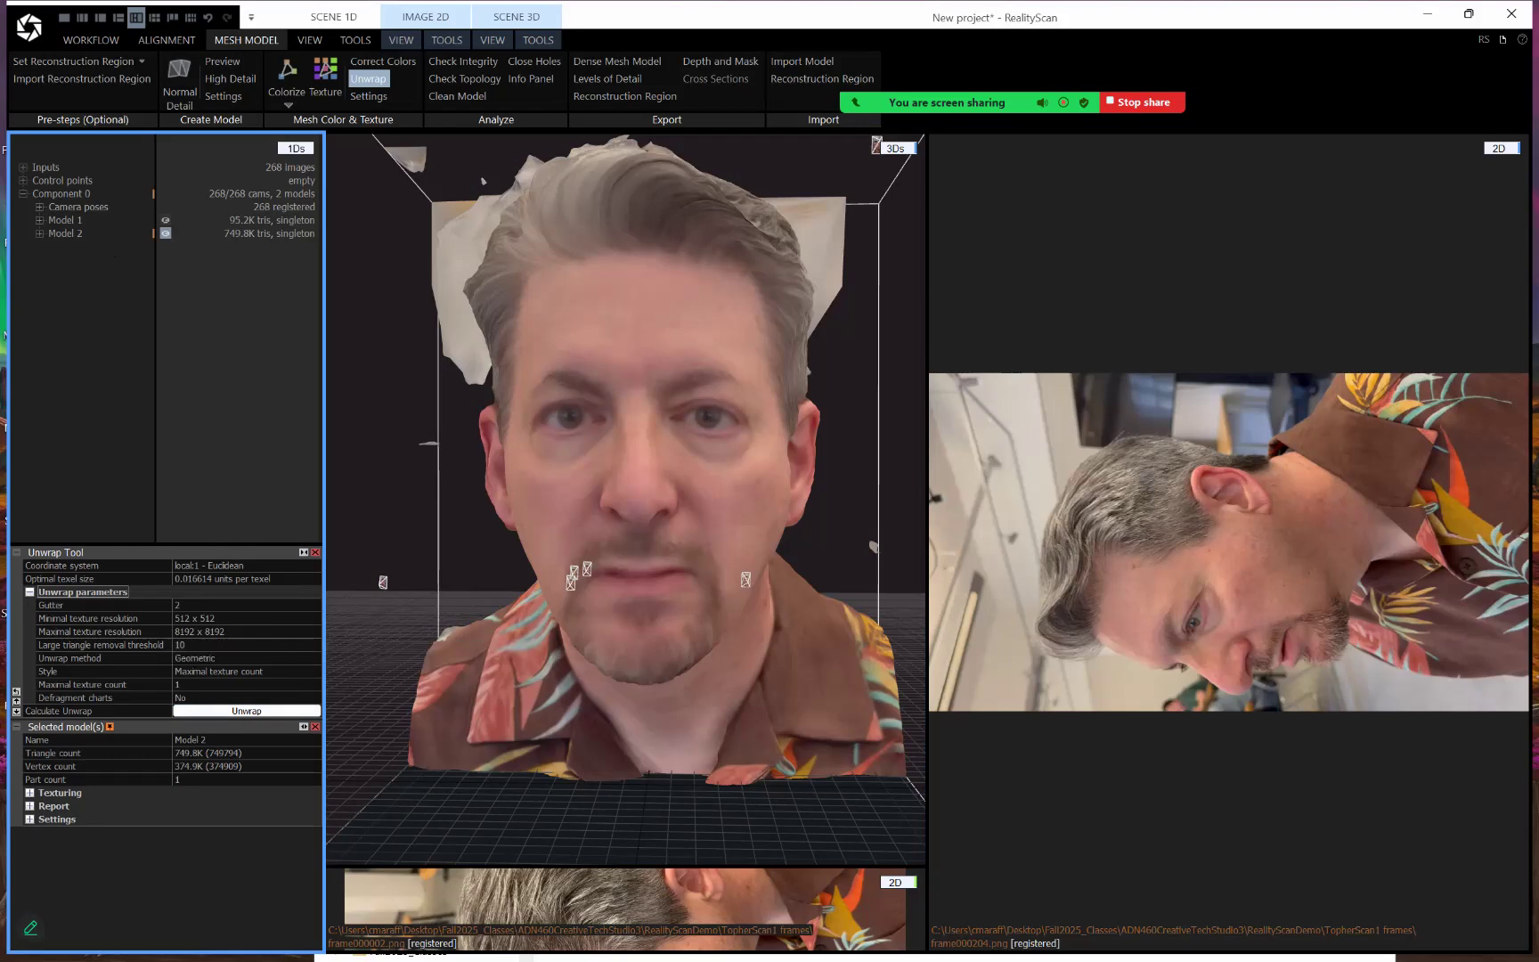
pyautogui.click(223, 618)
pyautogui.click(315, 617)
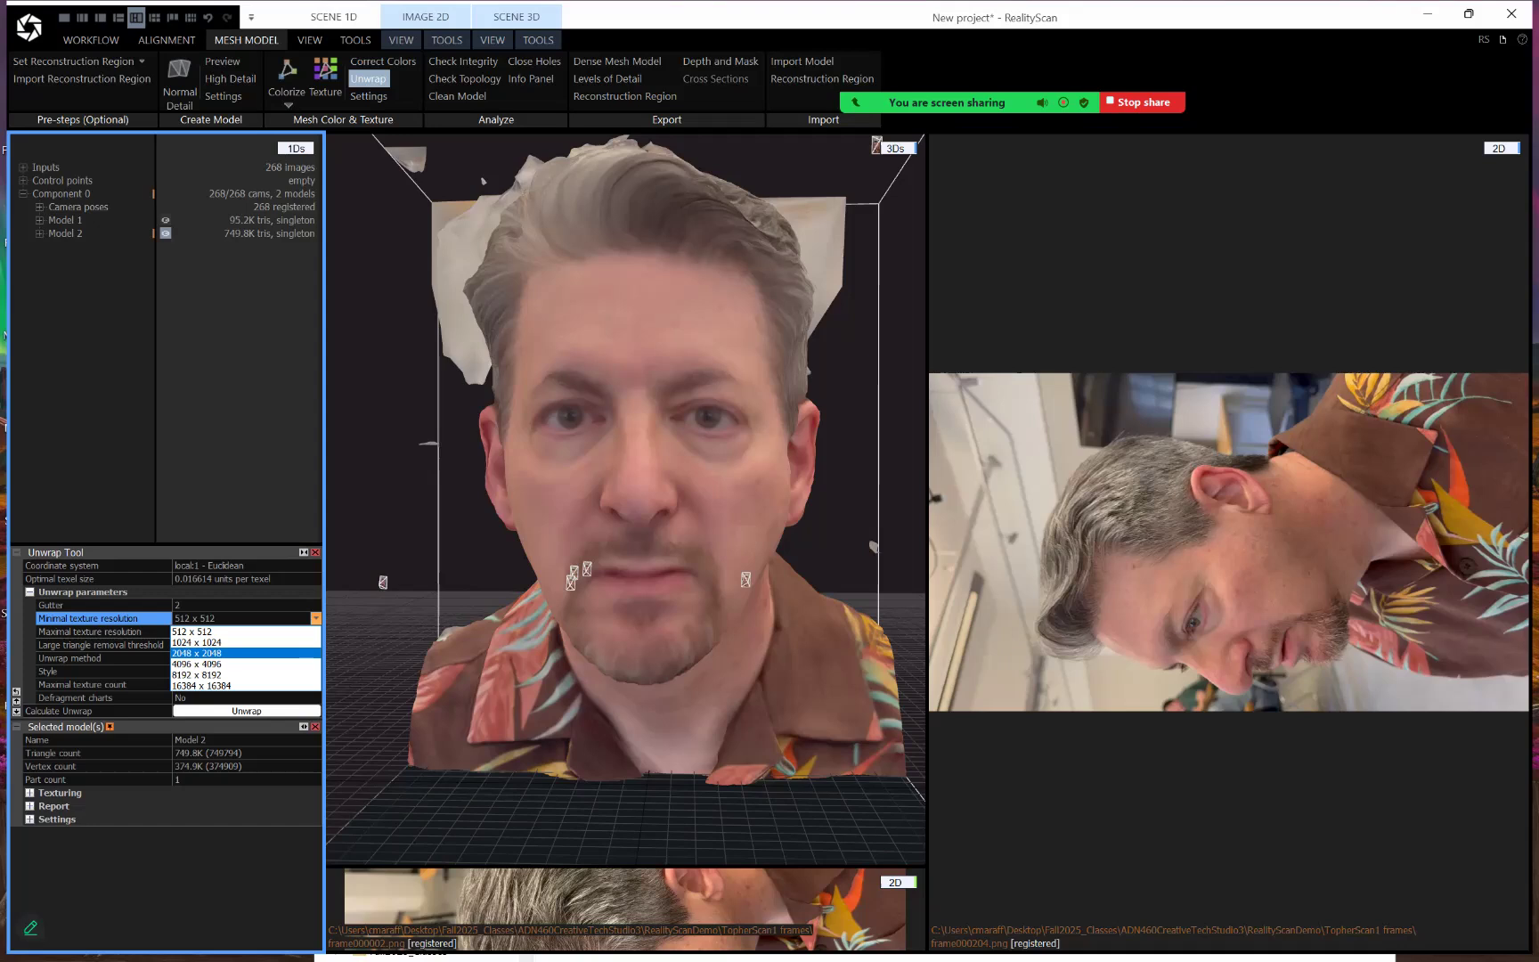
pyautogui.click(197, 653)
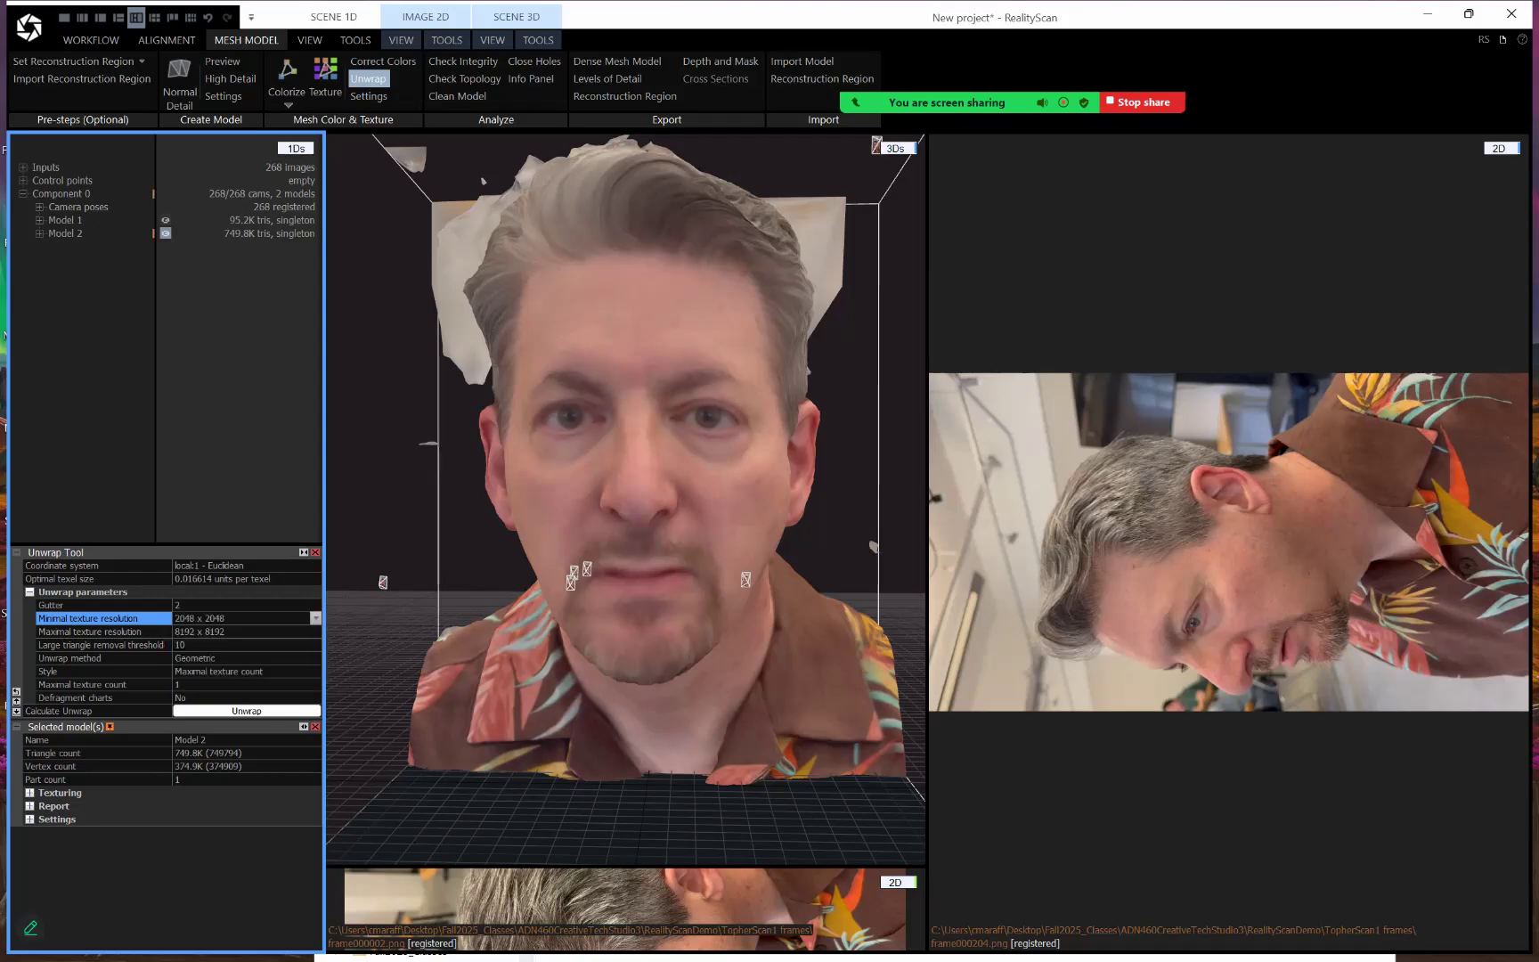
pyautogui.click(200, 631)
pyautogui.click(315, 632)
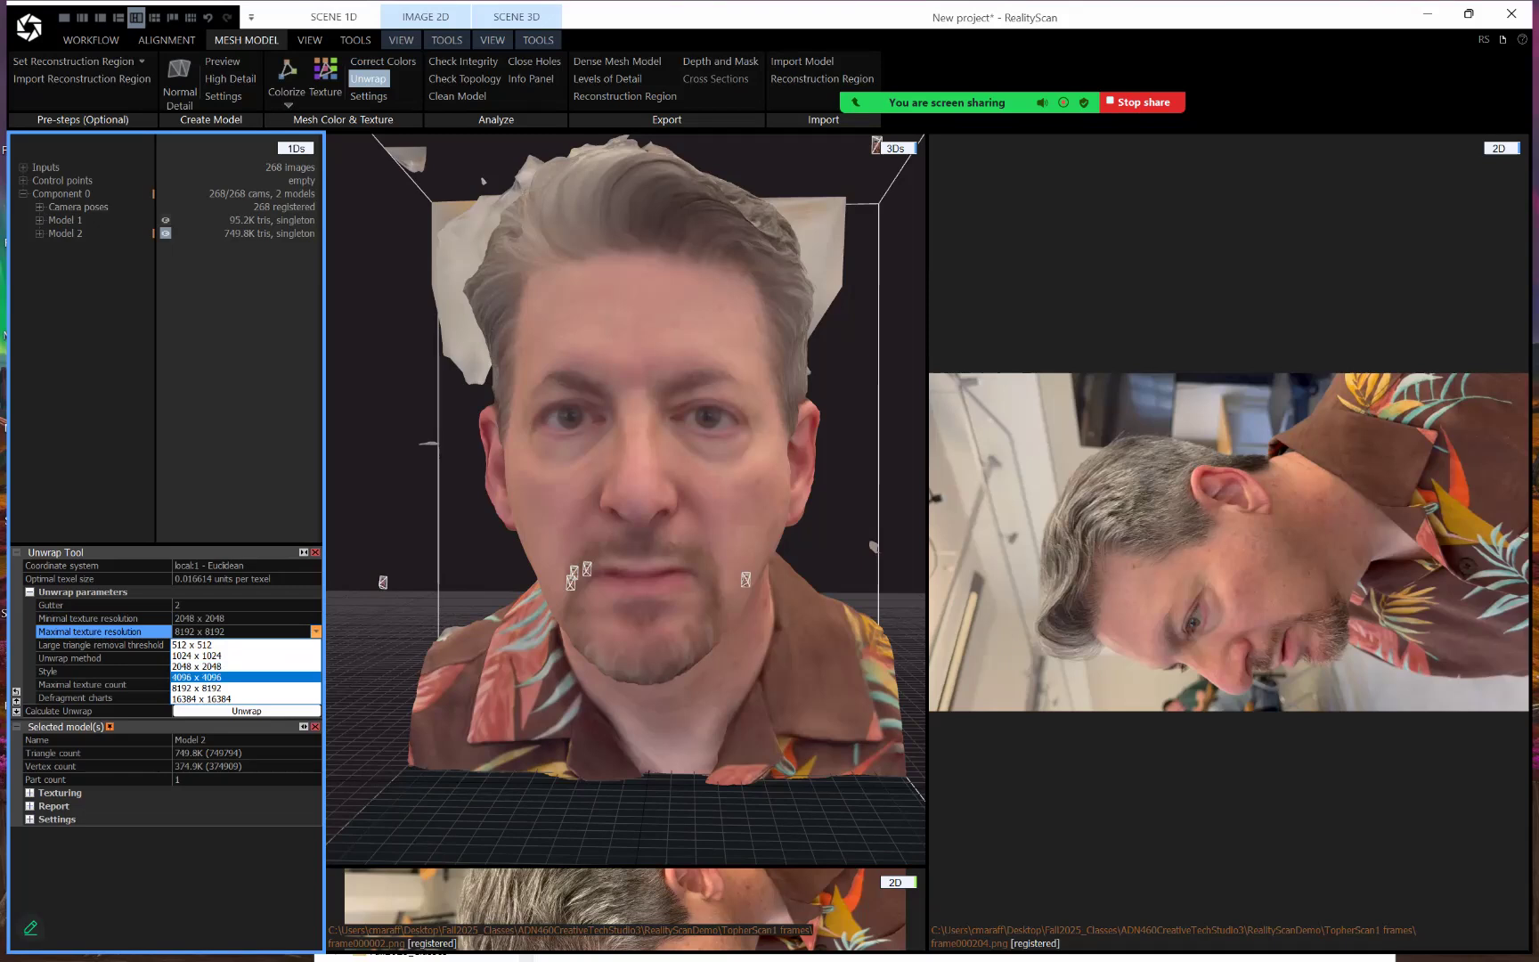
pyautogui.click(197, 677)
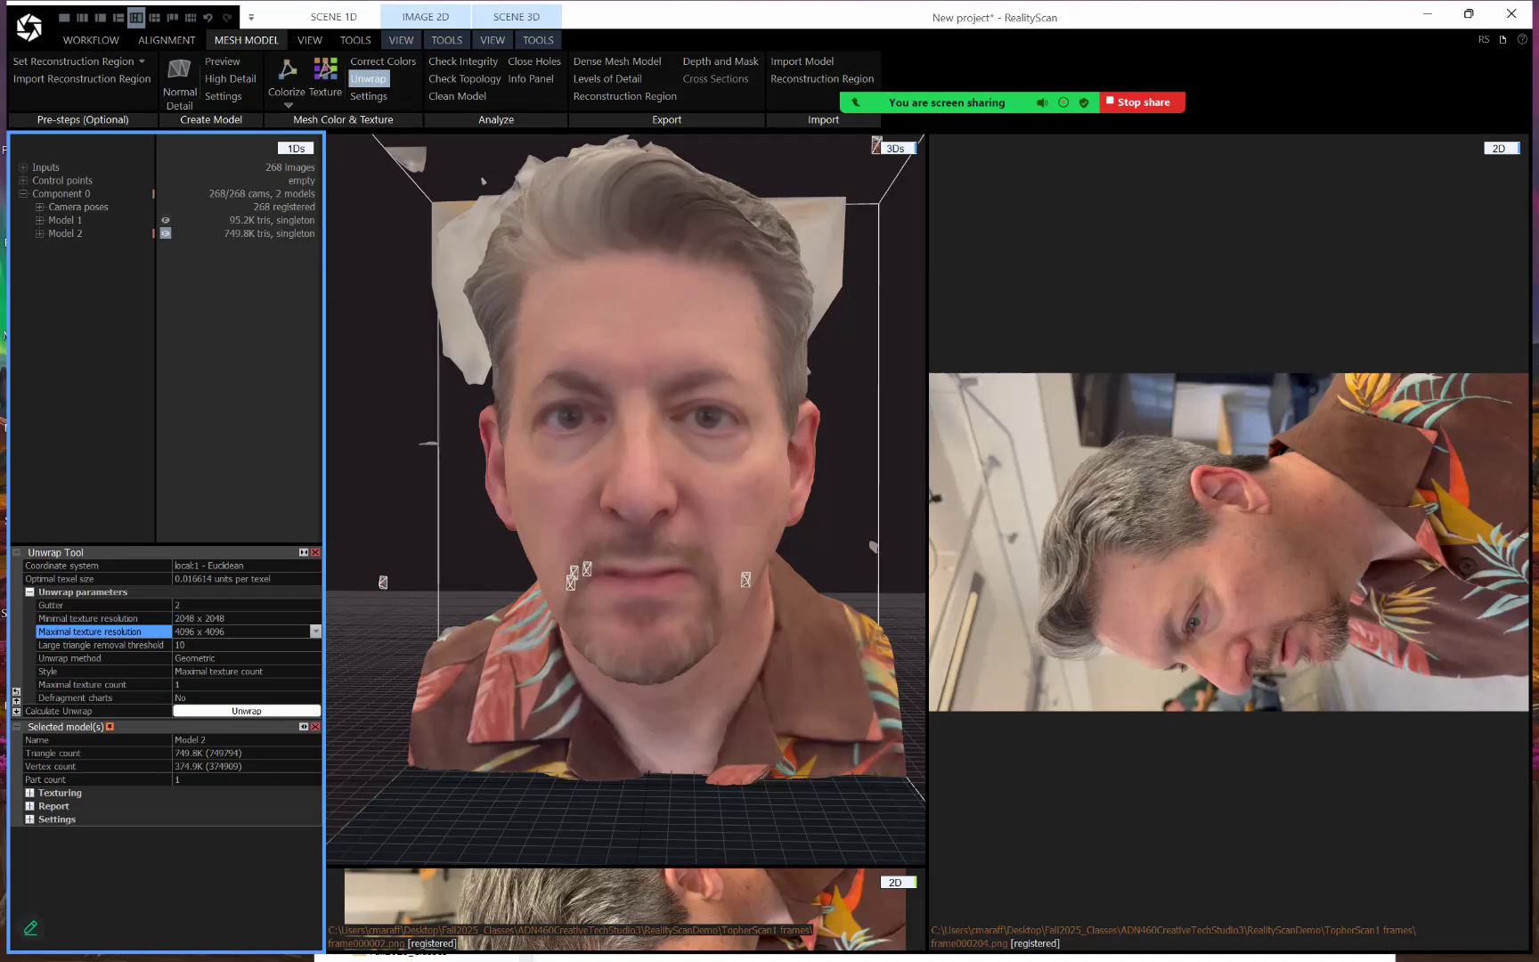
pyautogui.click(247, 711)
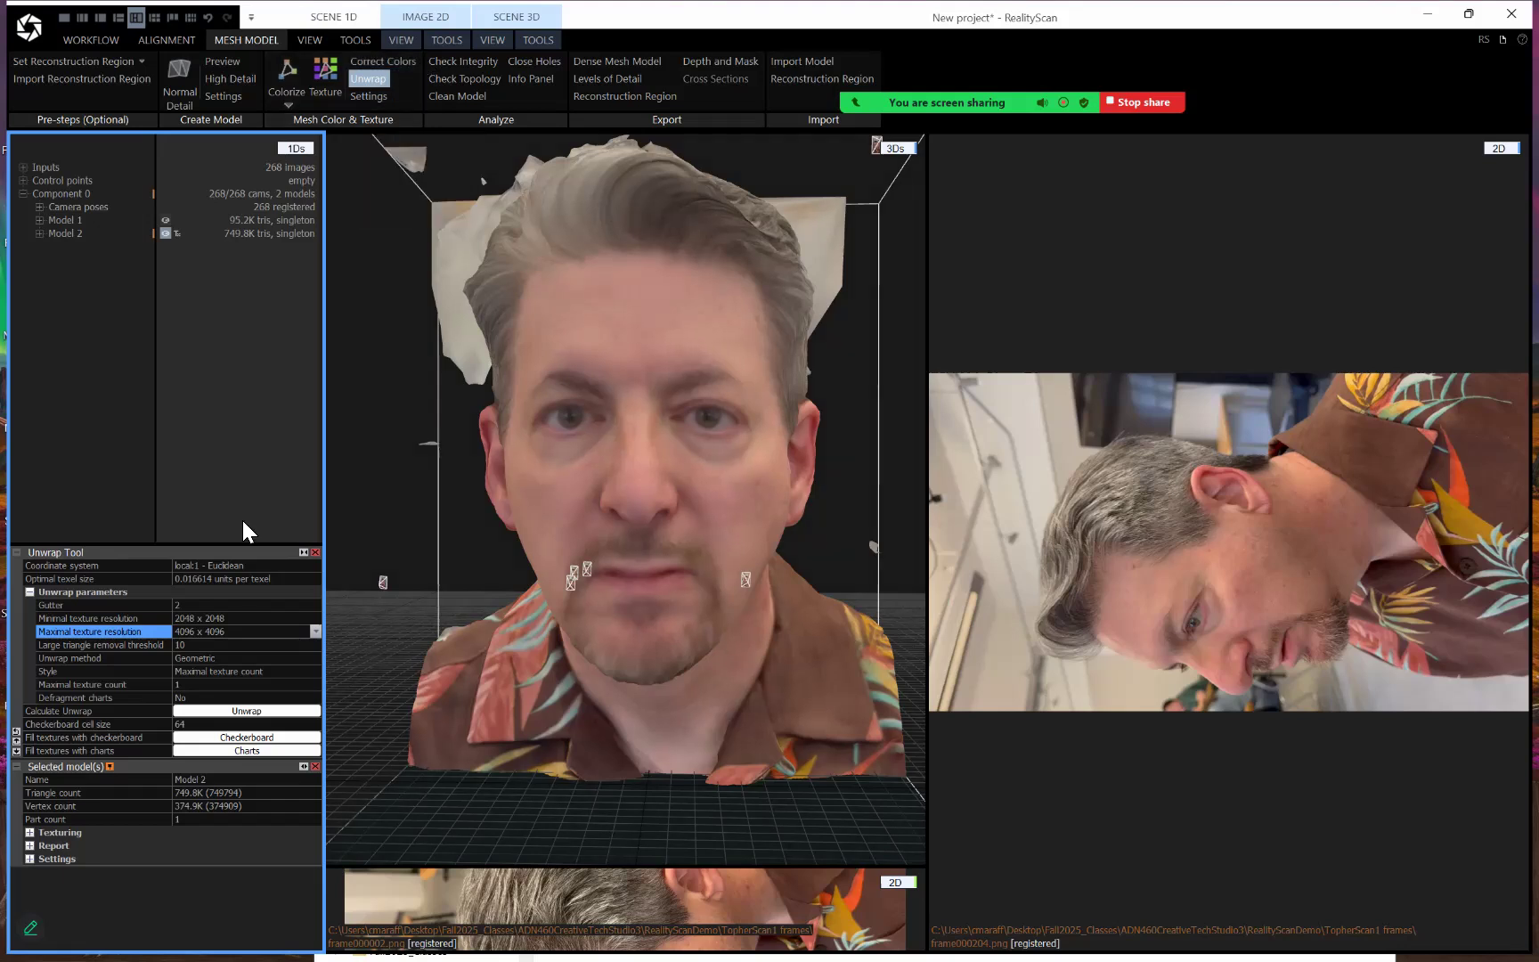
# Texture Model 2 and display Texture 0 from its Color Layer in the 2D view
pyautogui.click(329, 76)
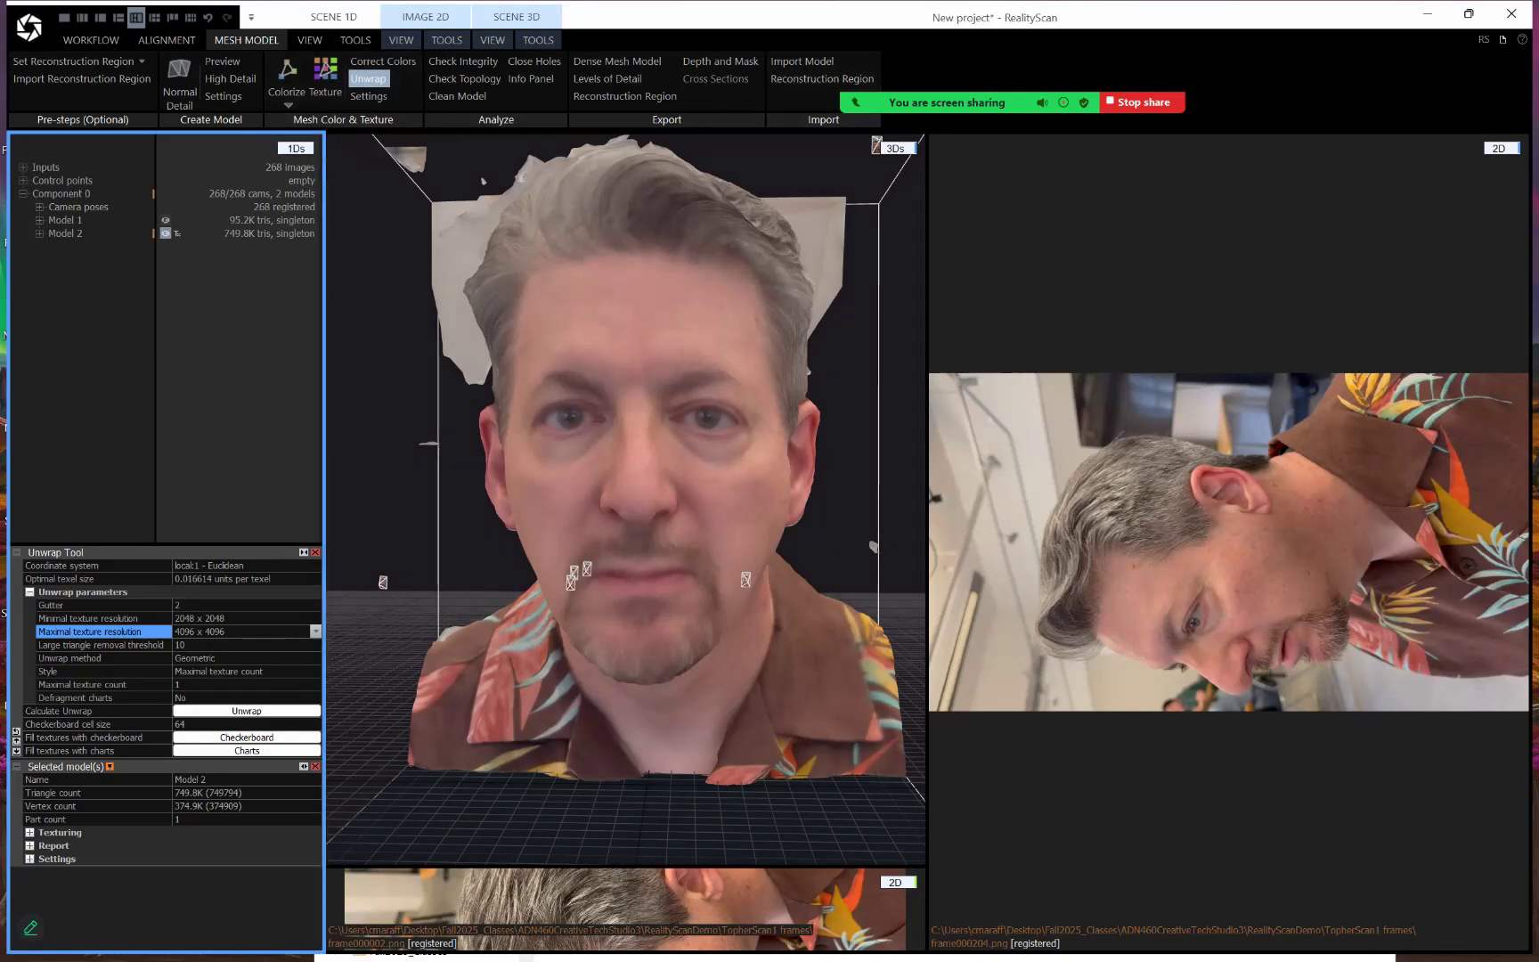
pyautogui.click(39, 233)
pyautogui.click(56, 260)
pyautogui.click(72, 273)
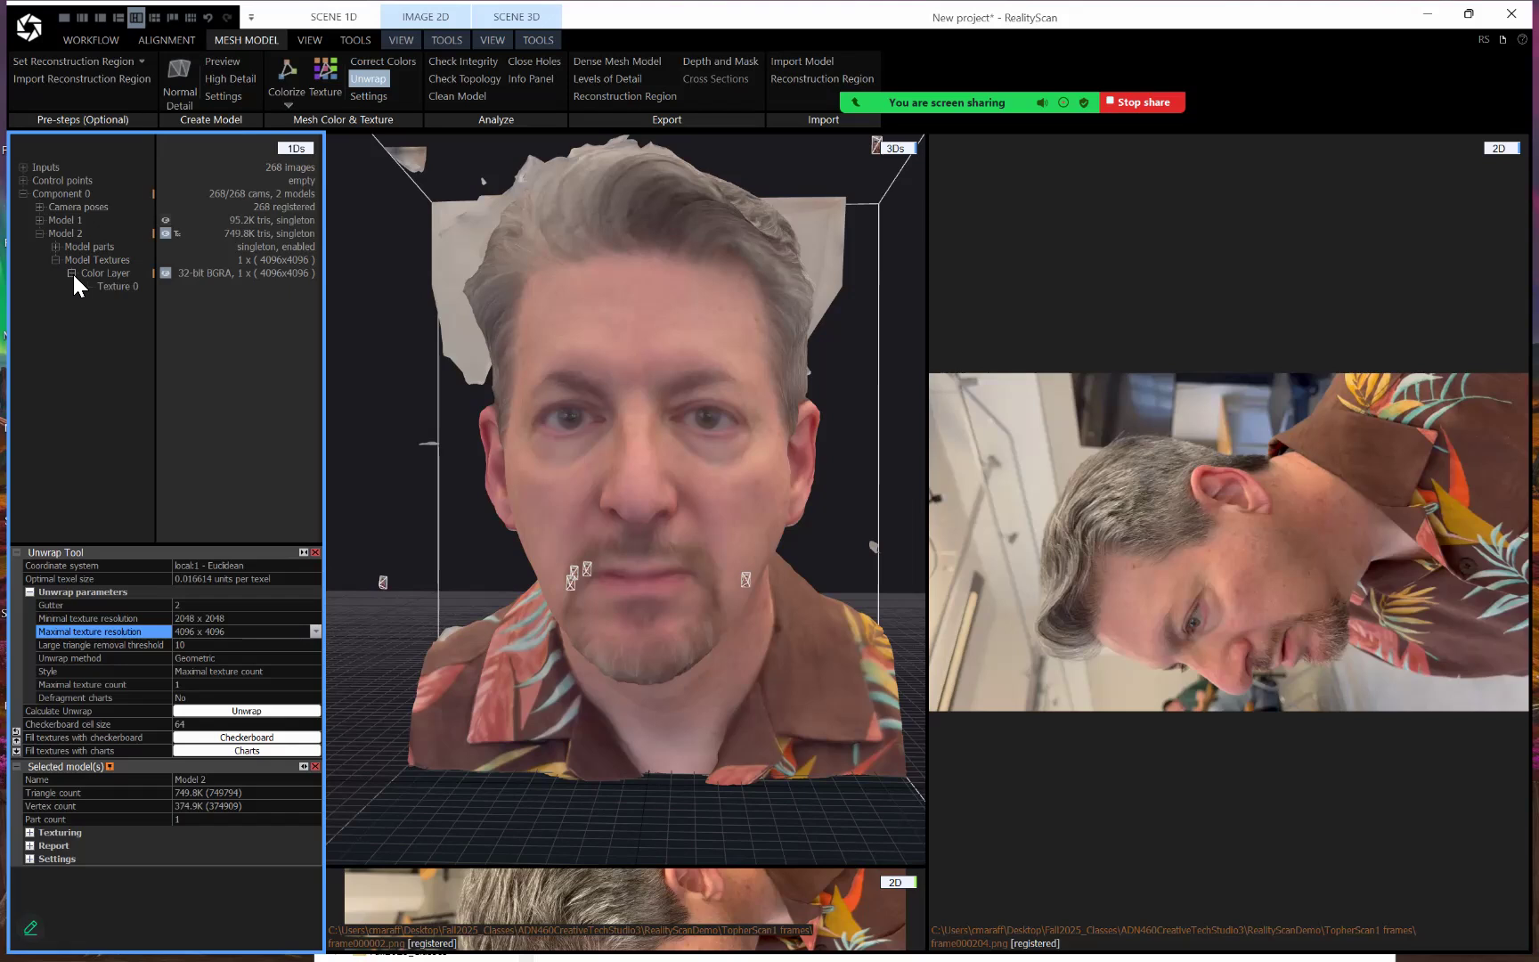
pyautogui.click(127, 289)
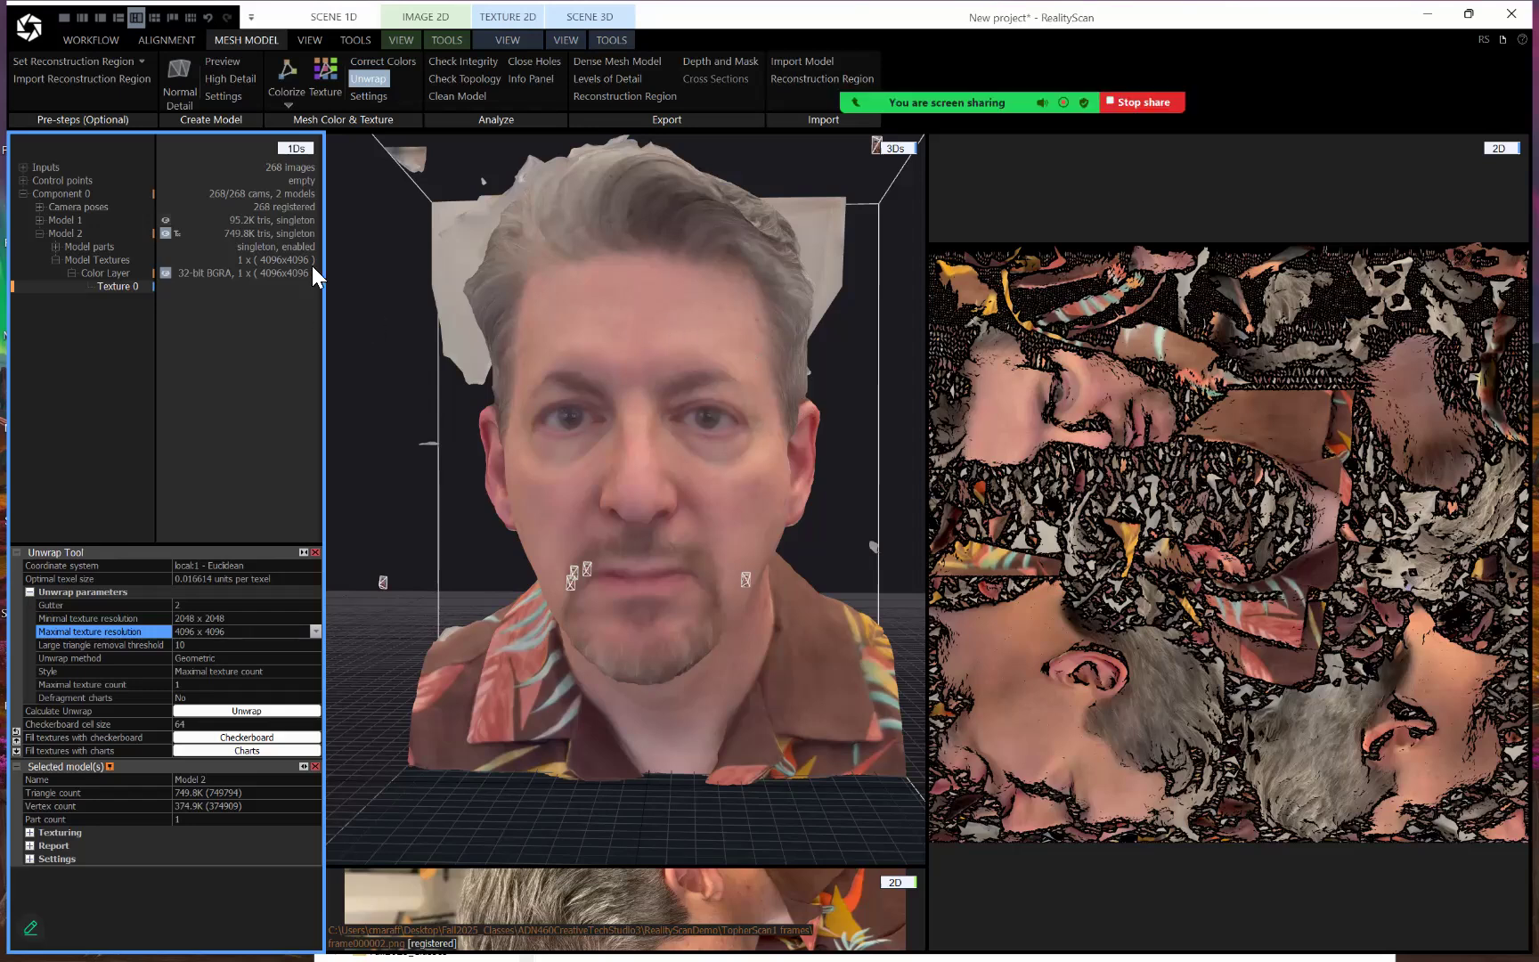
# Smooth Model 2 with the Smoothing Tool using Noise-removal, style All, weight 0.5 and 5 iterations
pyautogui.click(76, 233)
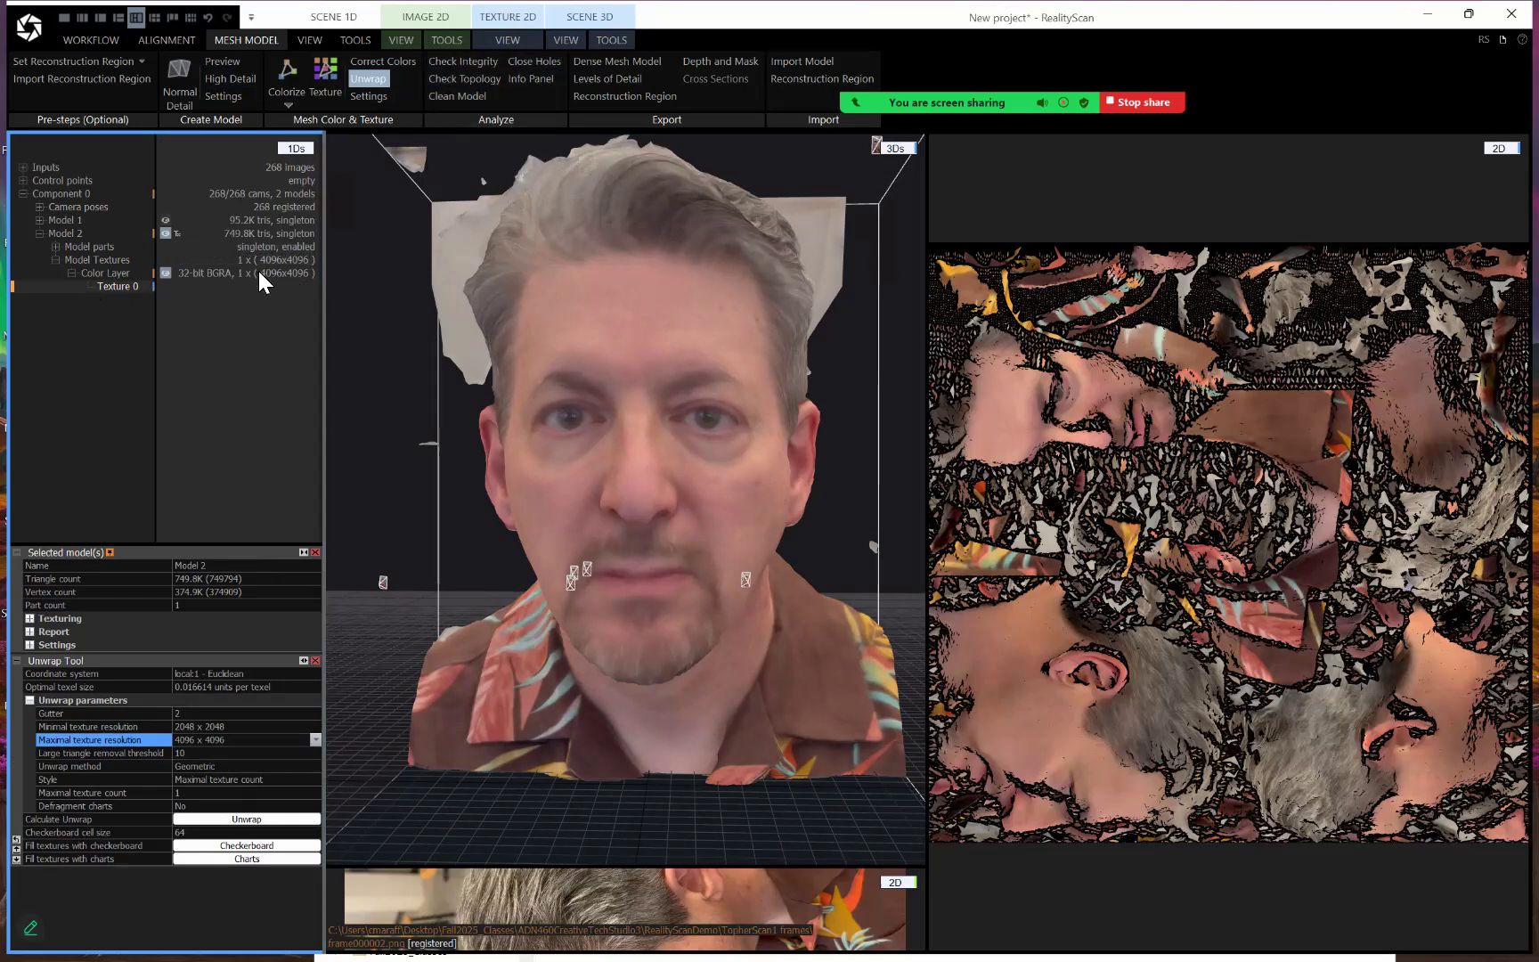
pyautogui.click(609, 40)
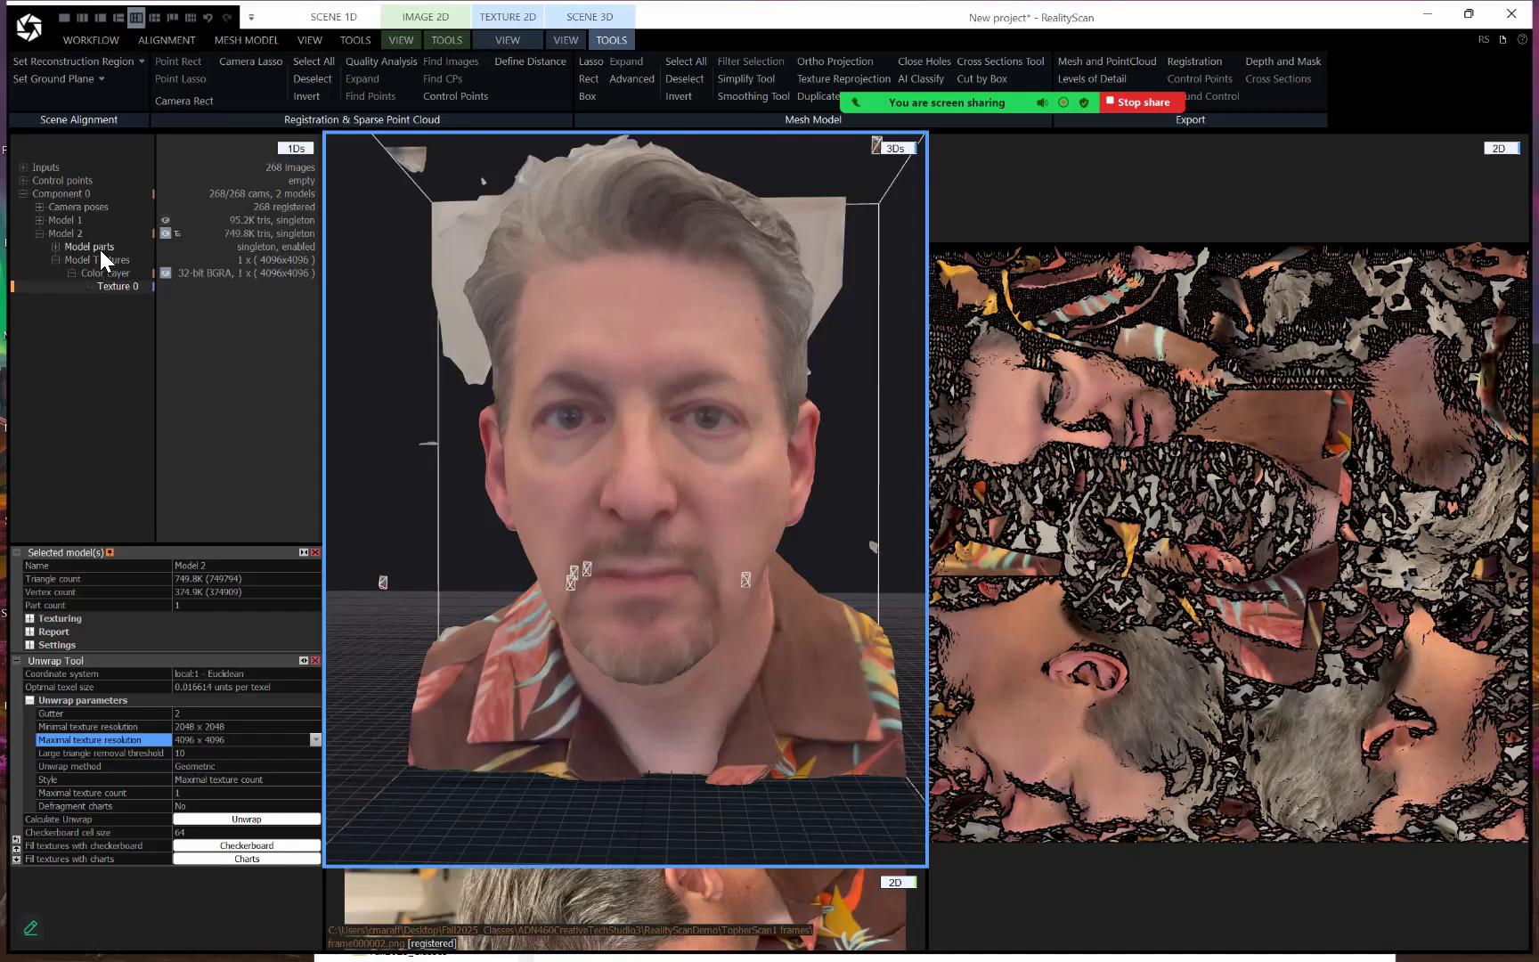
pyautogui.click(73, 232)
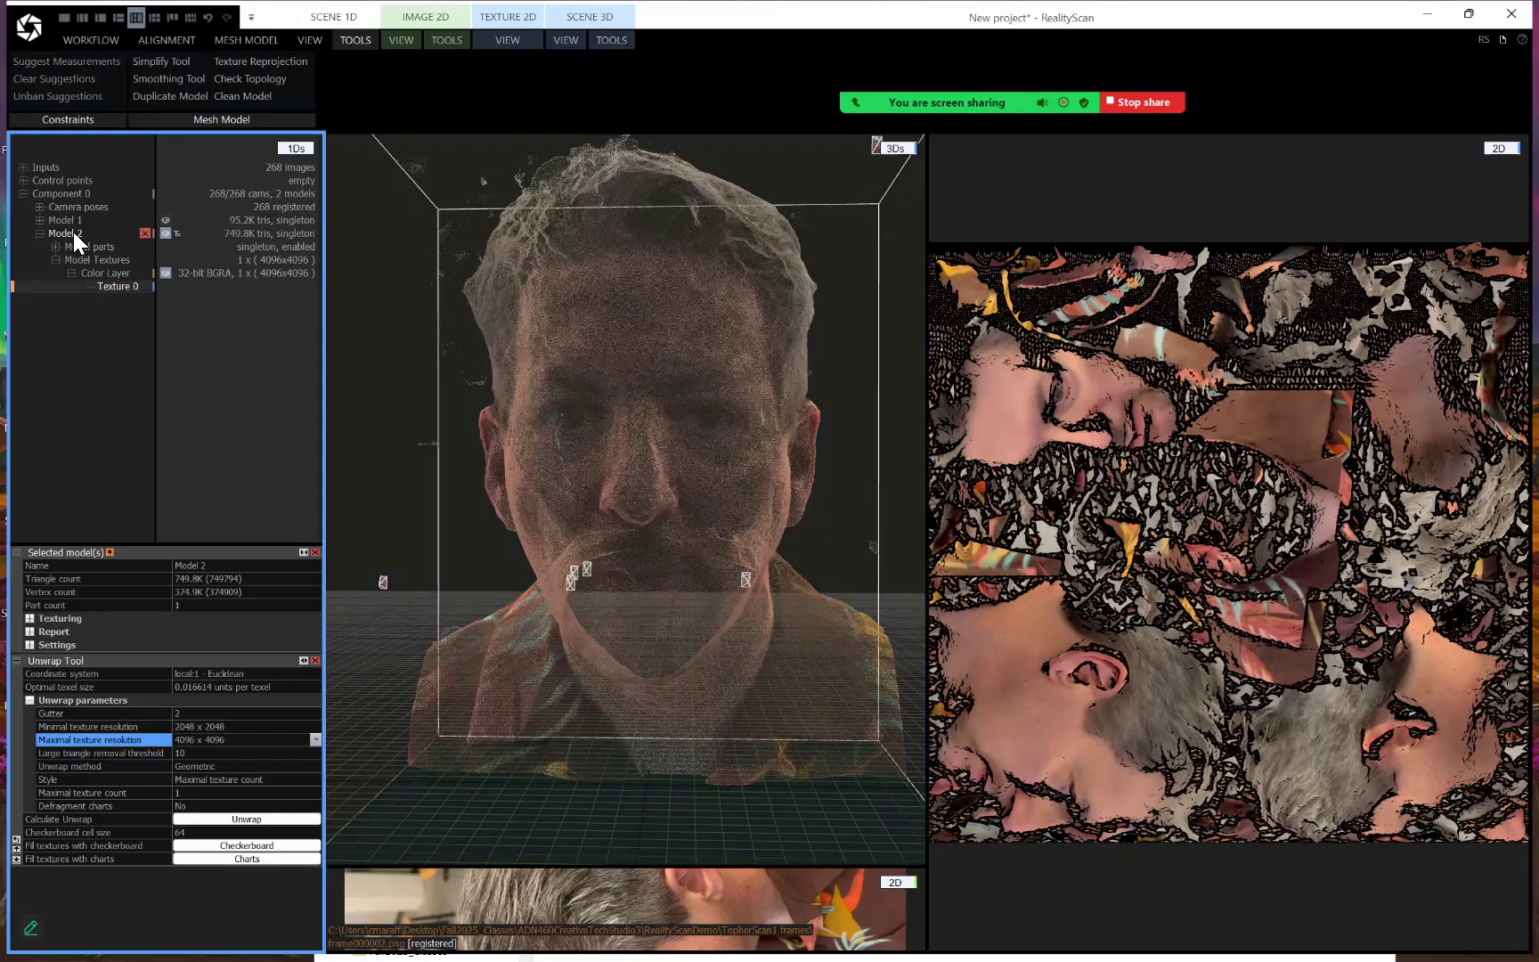
pyautogui.click(563, 40)
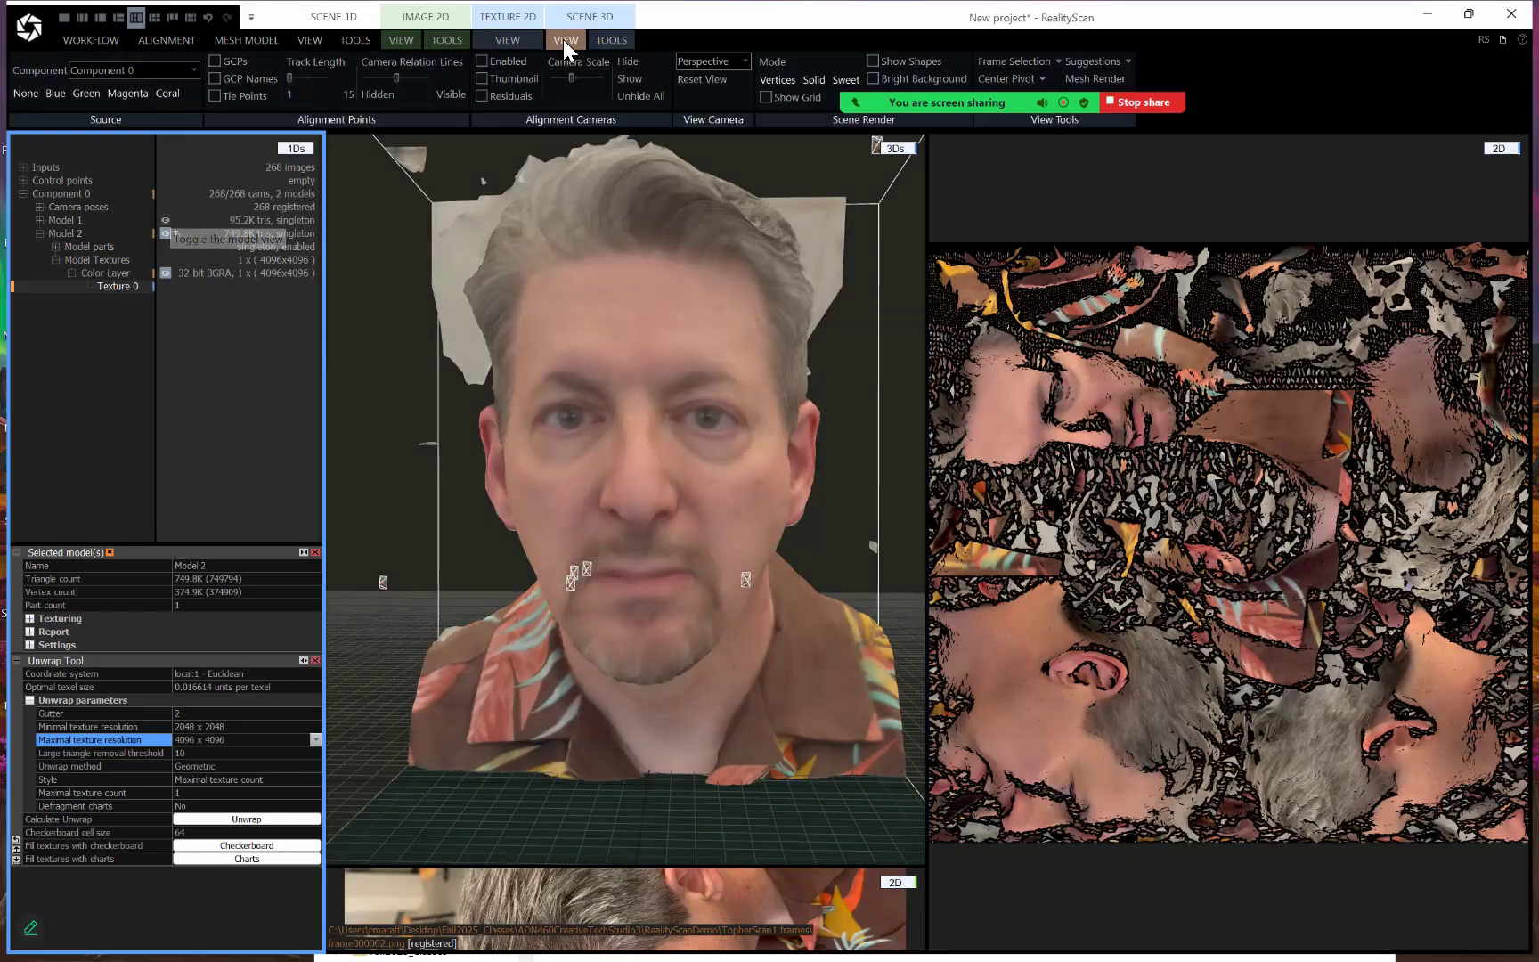
pyautogui.click(511, 41)
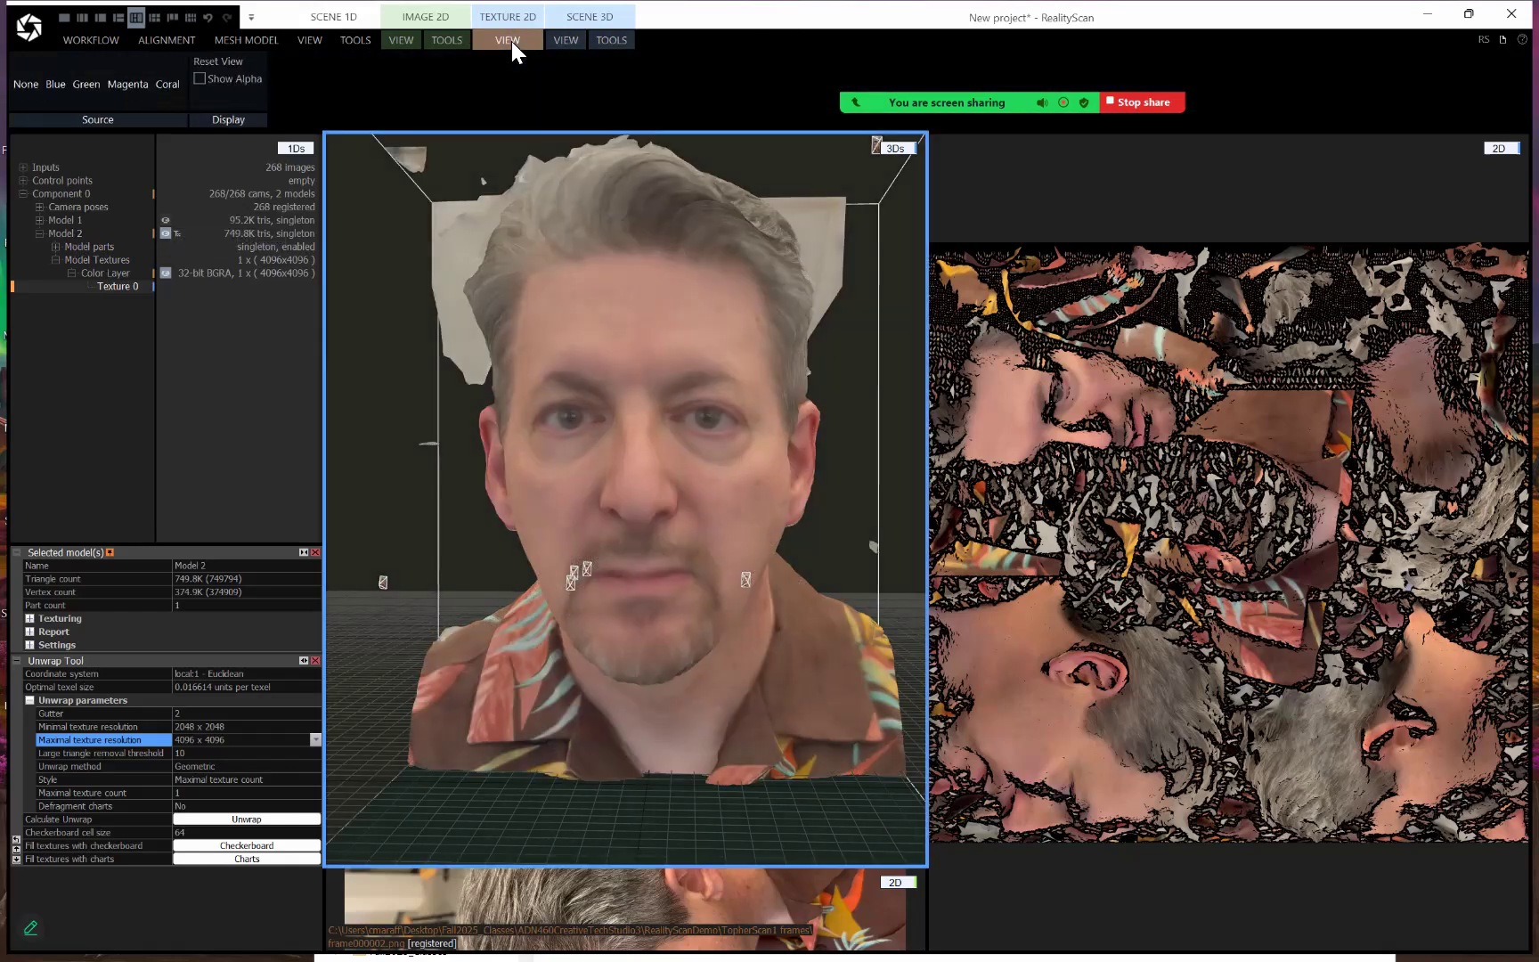
pyautogui.click(566, 41)
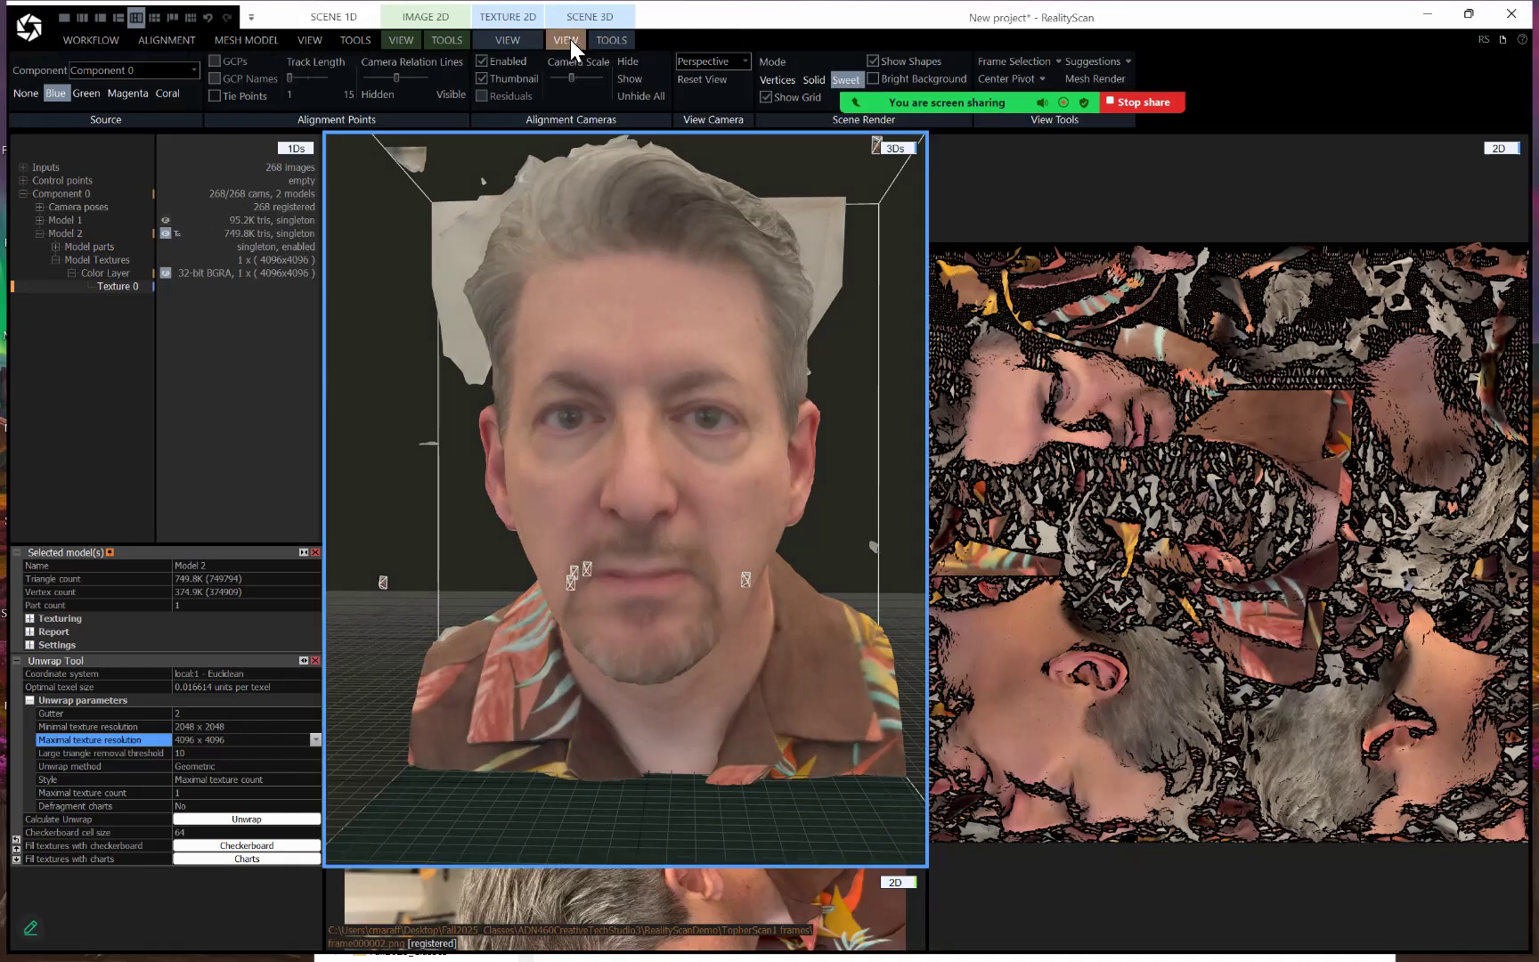
pyautogui.click(608, 40)
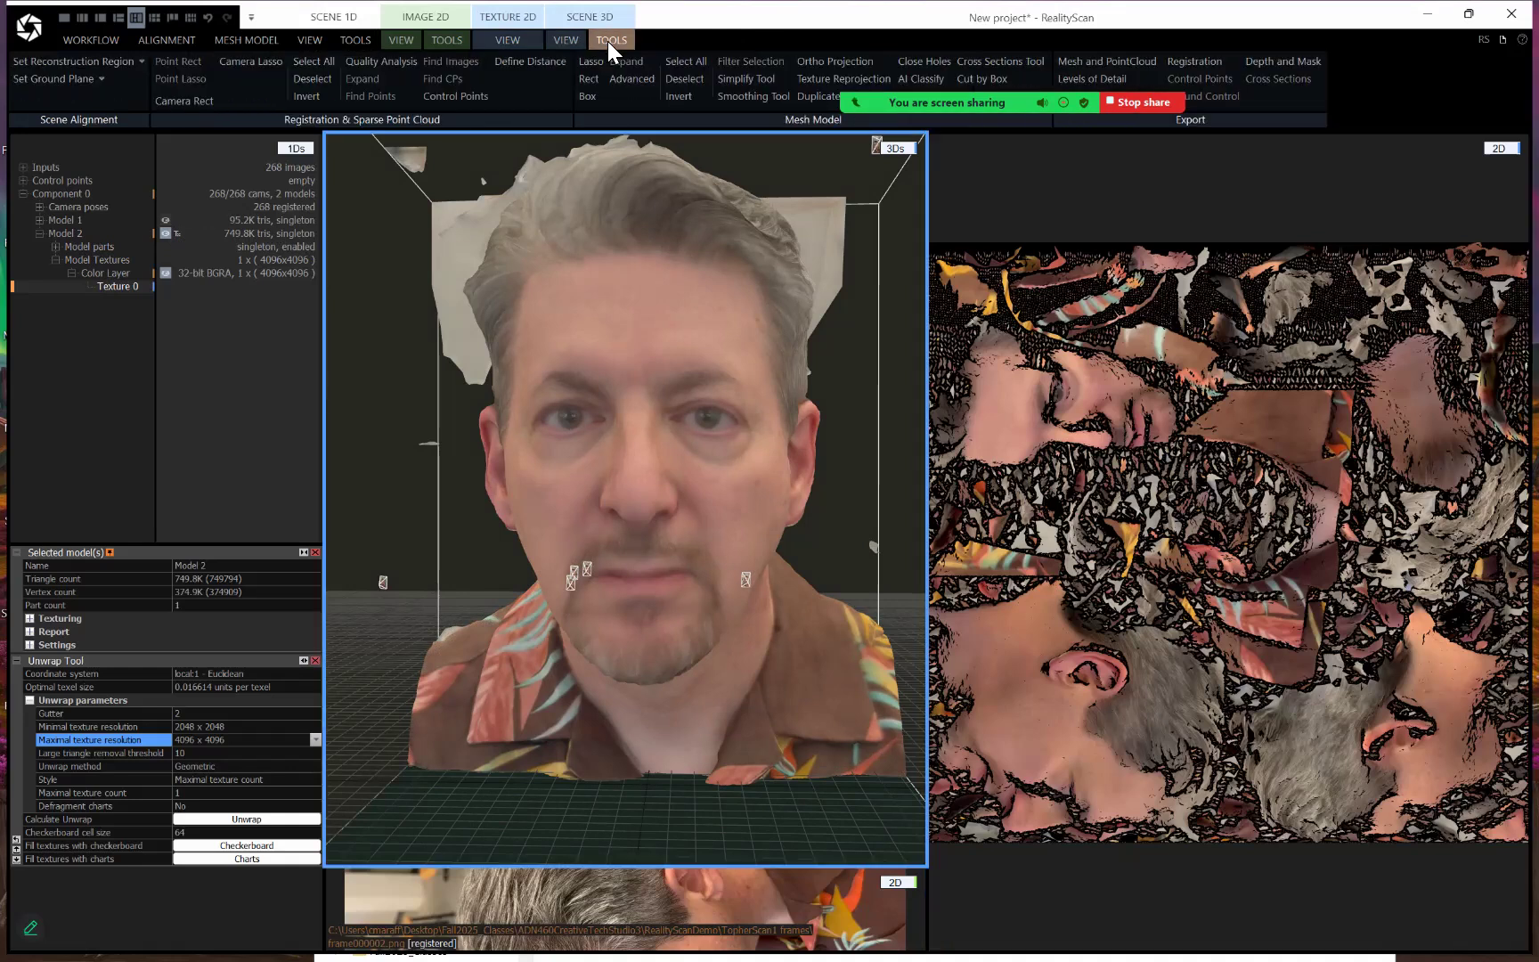
pyautogui.click(746, 96)
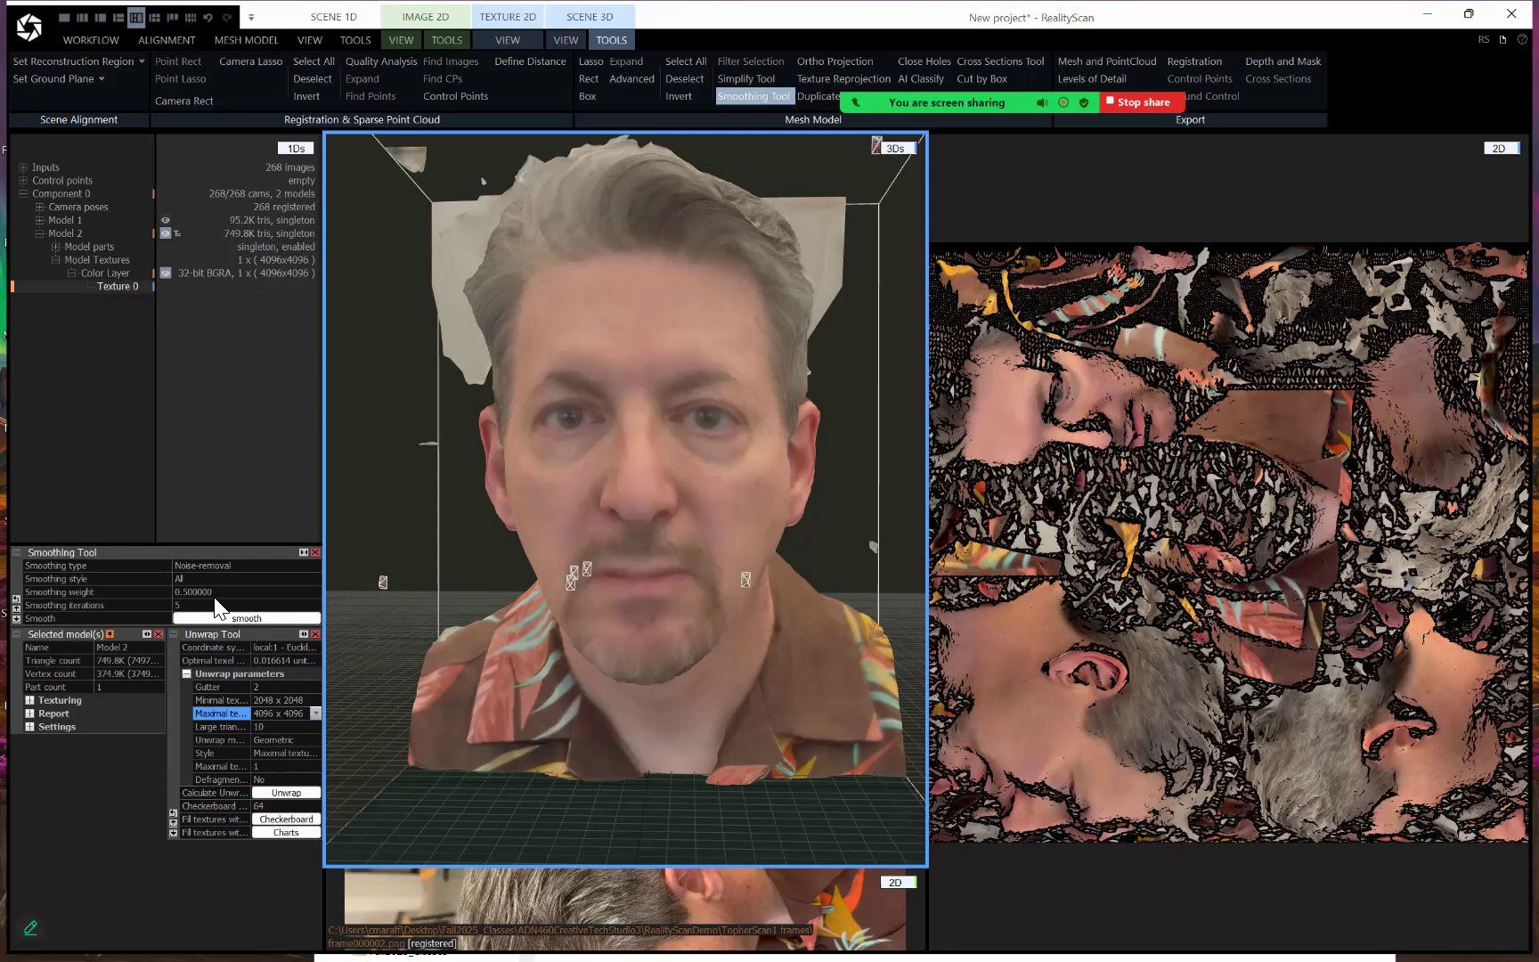
pyautogui.click(233, 612)
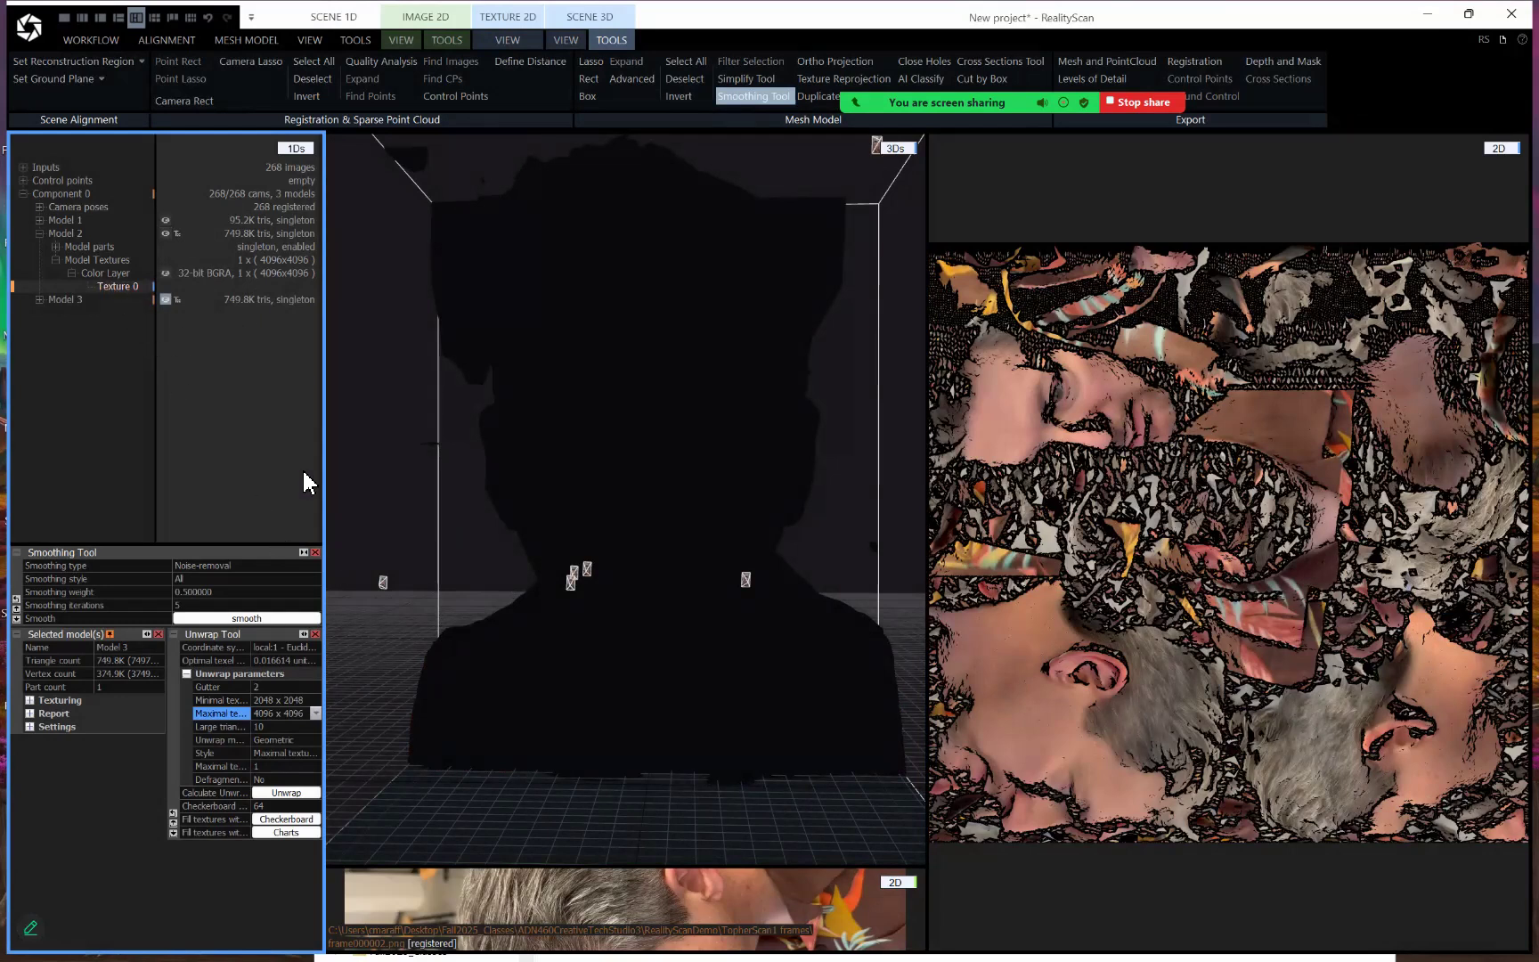
# Reselect the textured Model 2, close the Smoothing Tool and view the head in profile and from the front
pyautogui.click(76, 231)
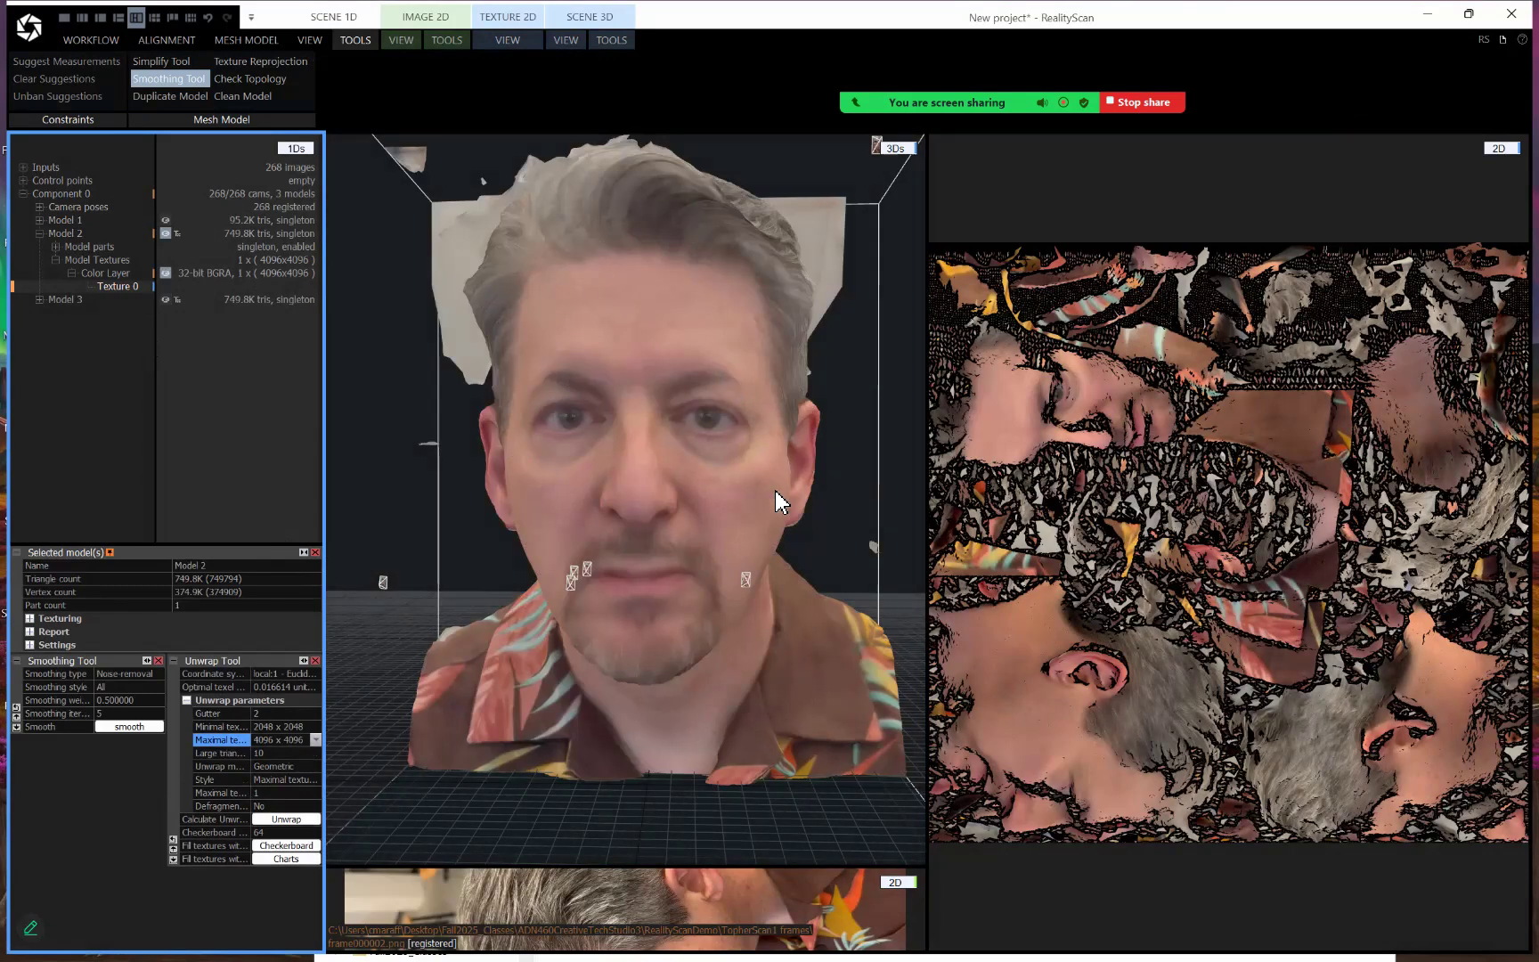
pyautogui.moveTo(691, 506); pyautogui.dragTo(812, 528)
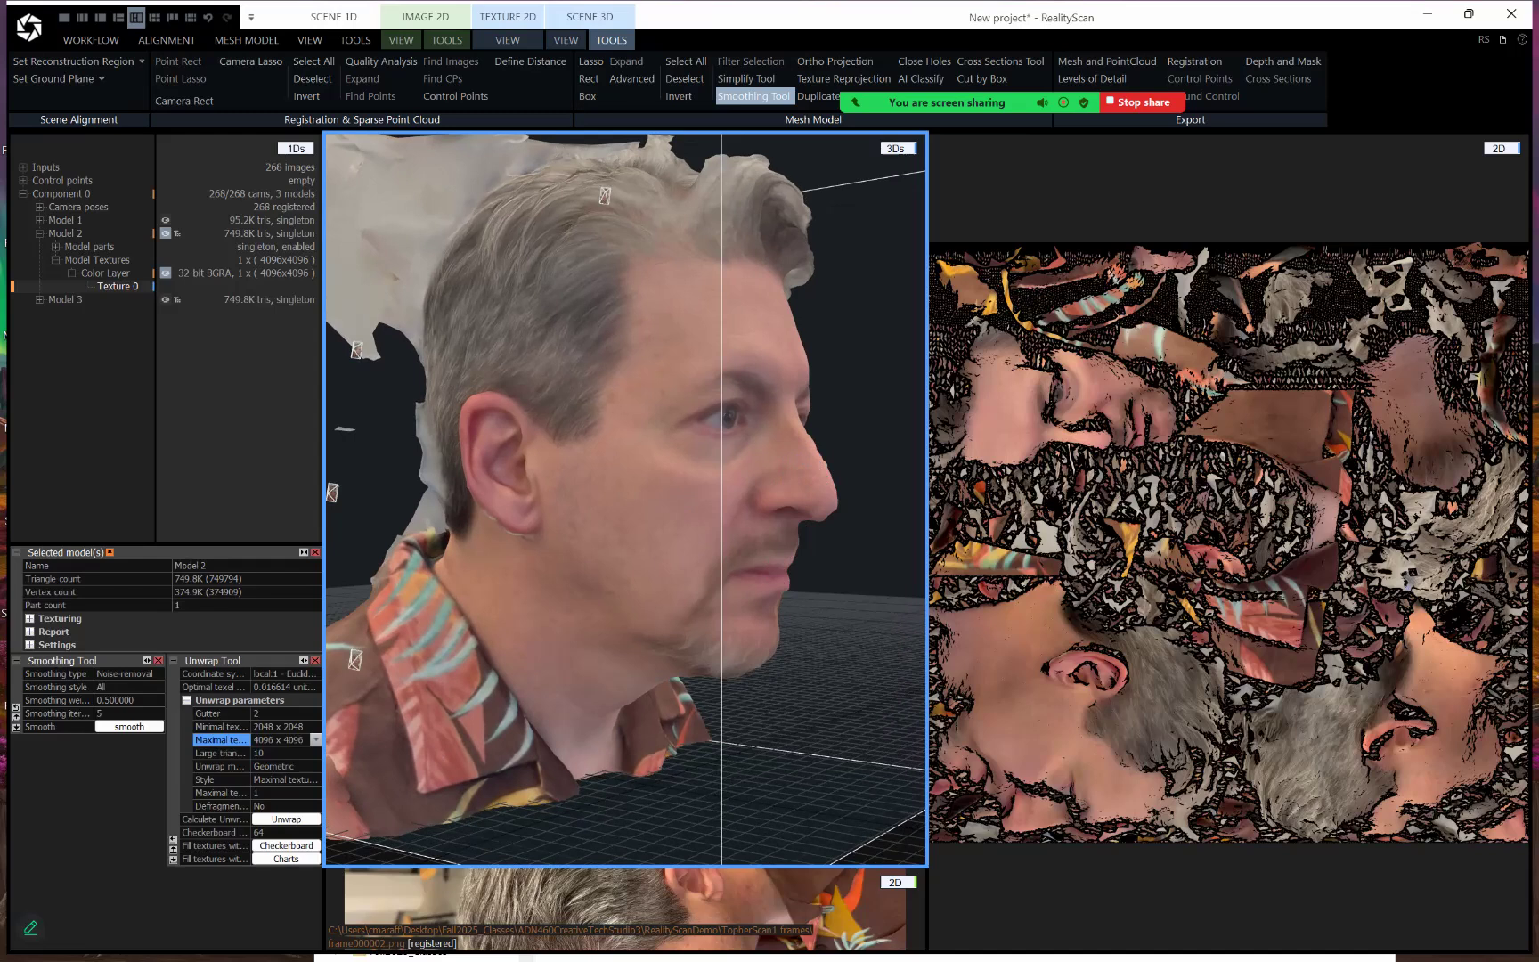
pyautogui.click(746, 96)
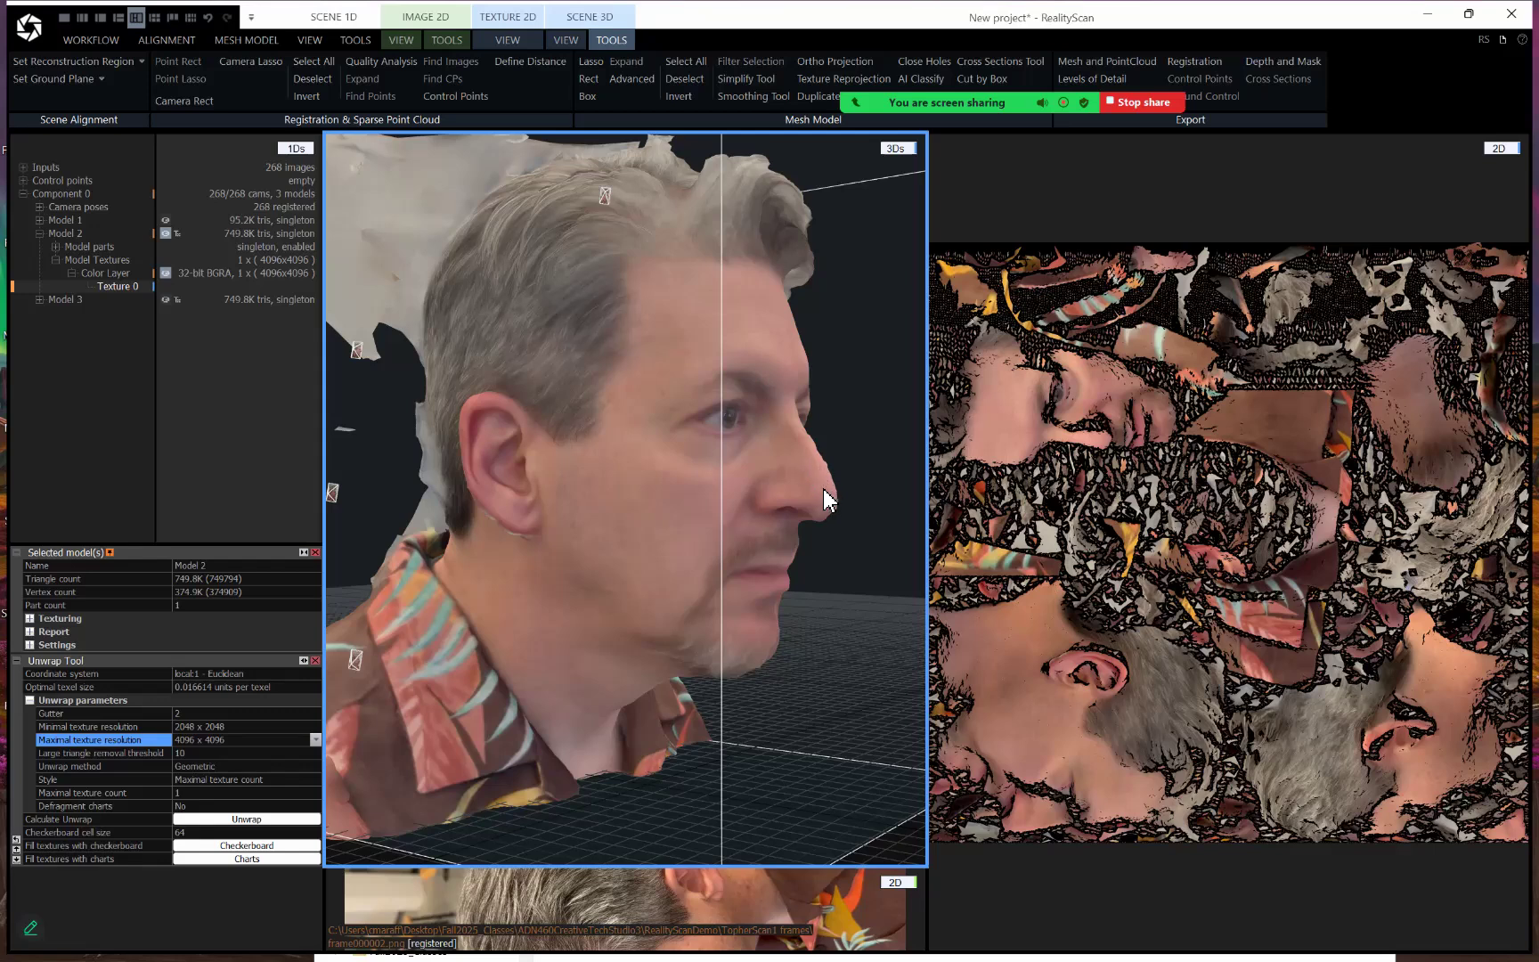
pyautogui.press('alt')
pyautogui.scroll(-2, 811, 524)
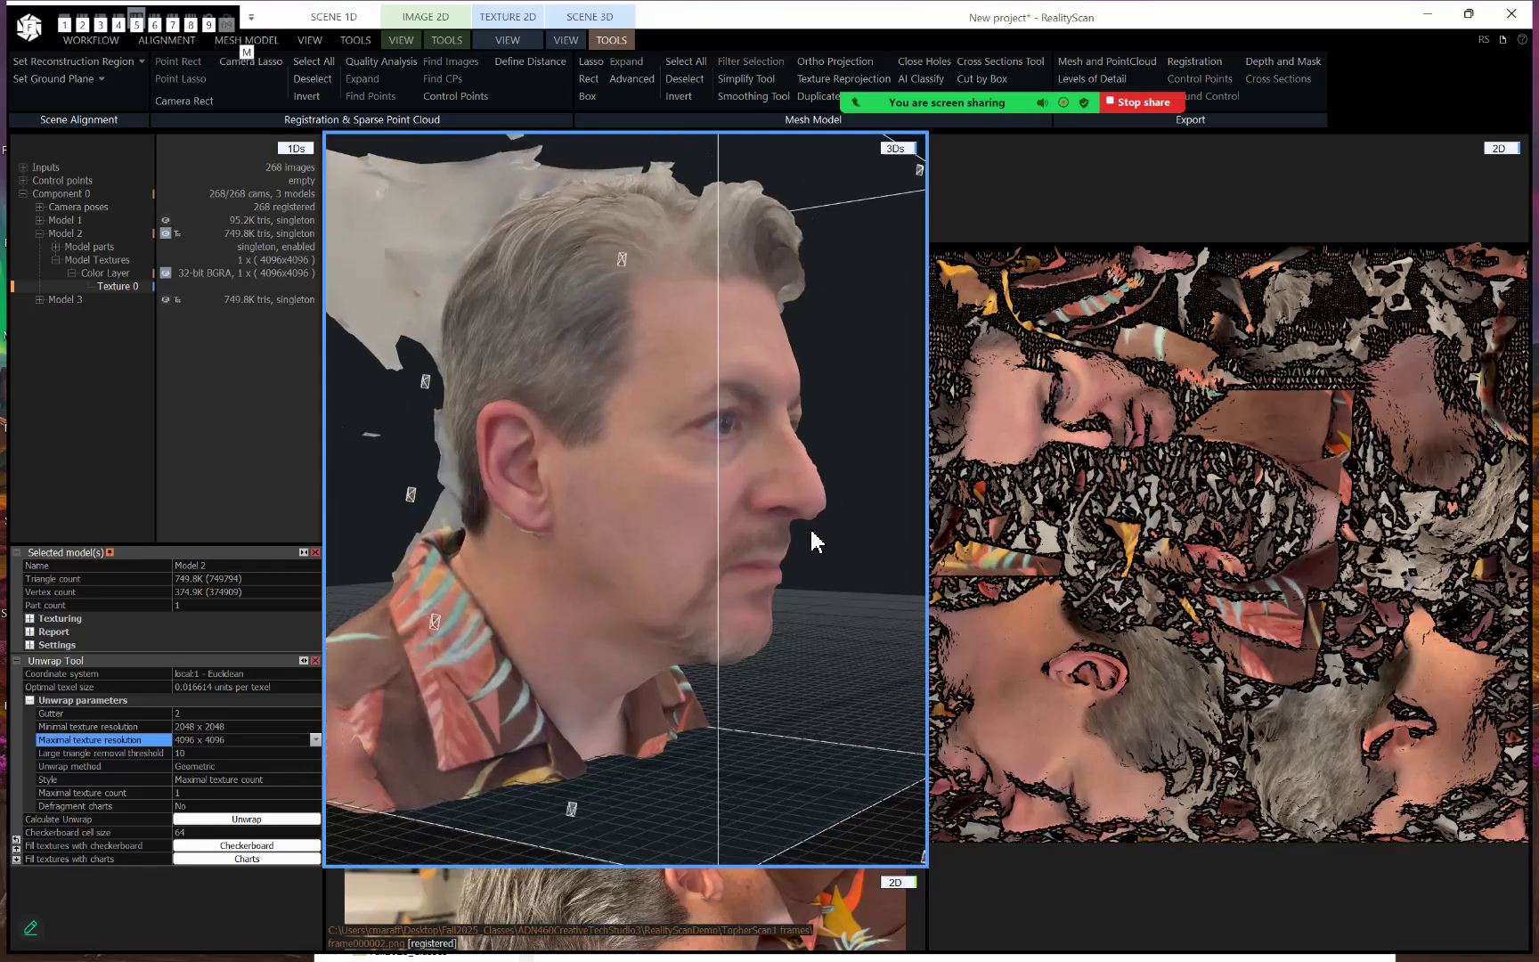
pyautogui.scroll(-3, 797, 543)
pyautogui.moveTo(841, 560); pyautogui.dragTo(728, 566)
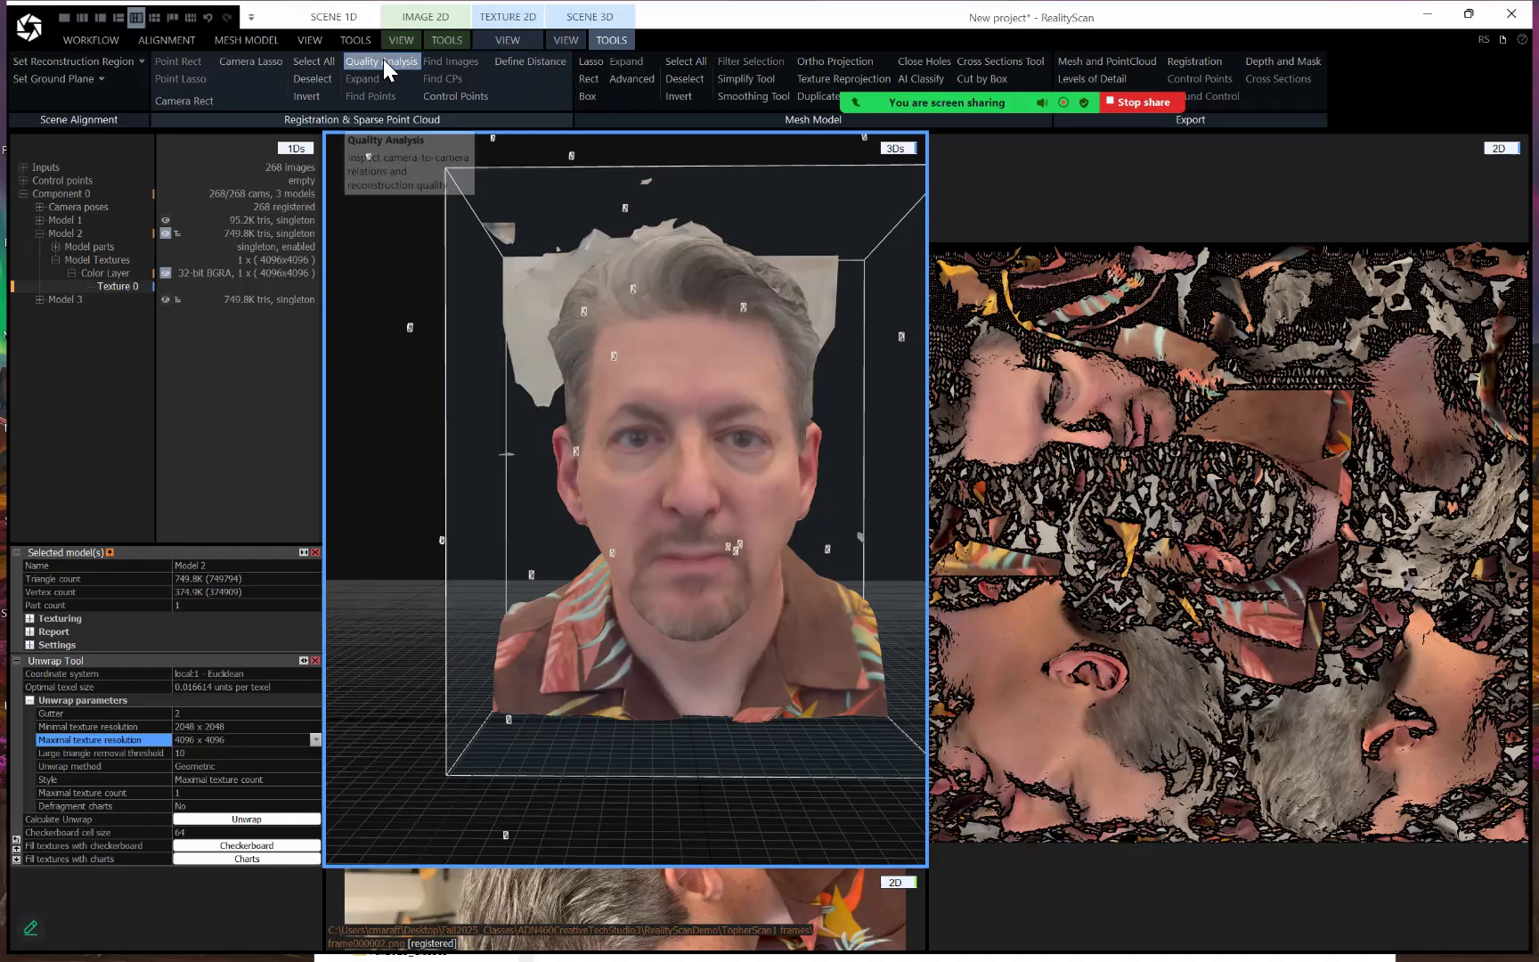
# Start a Levels of Detail export of Model 2 as the Autodesk FBX file TopherScanTest in the RealityScanDemo folder
pyautogui.click(244, 38)
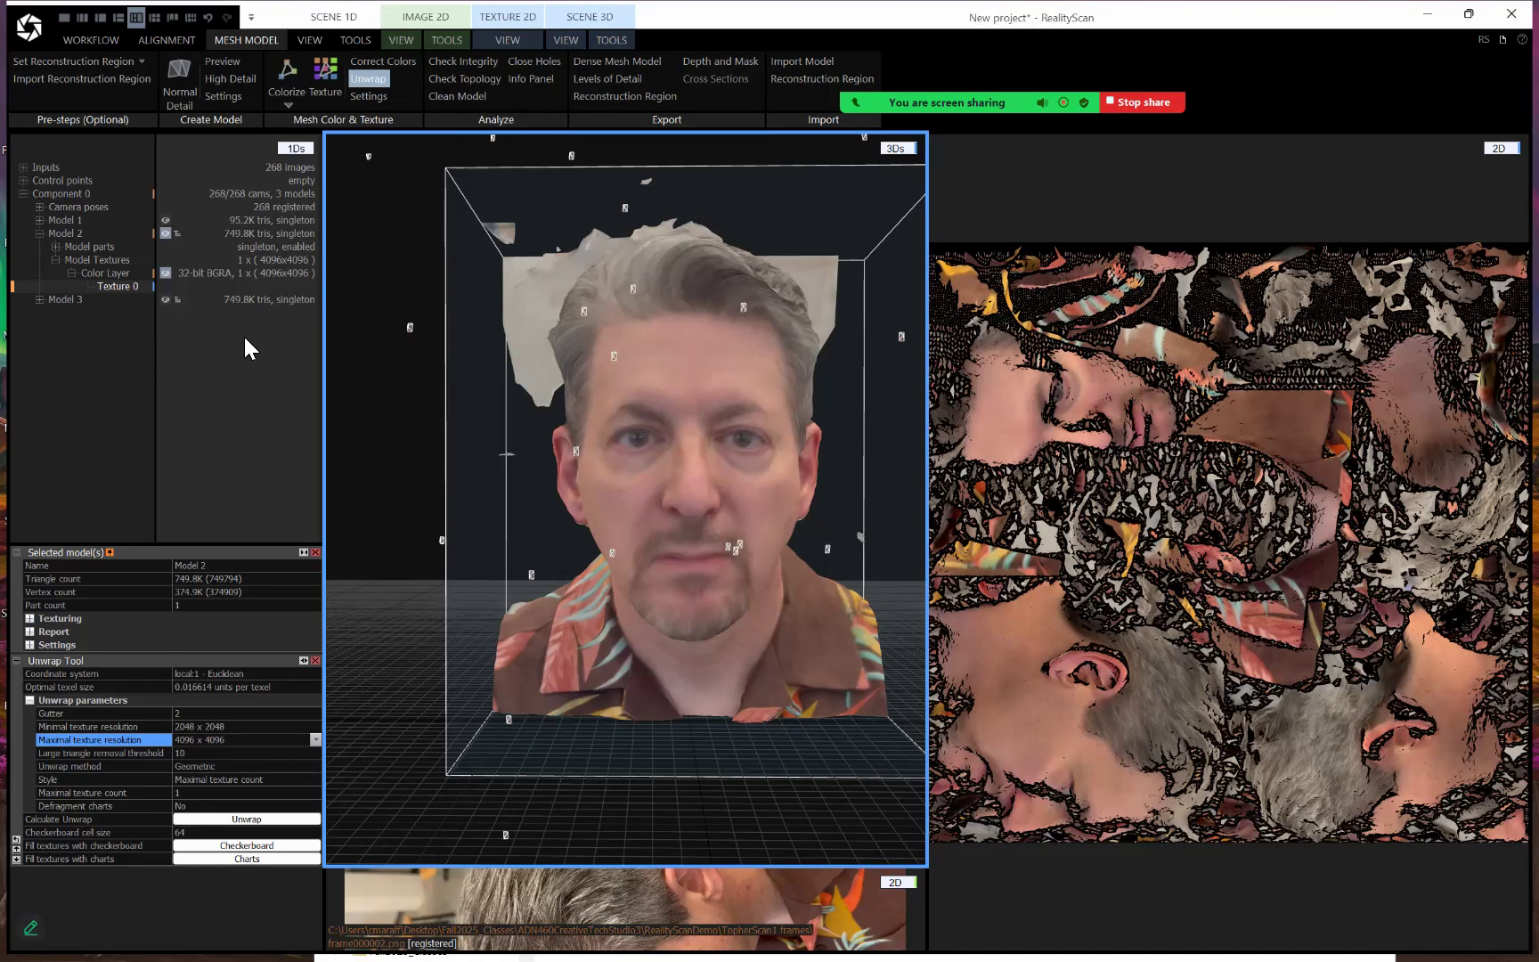
pyautogui.click(621, 80)
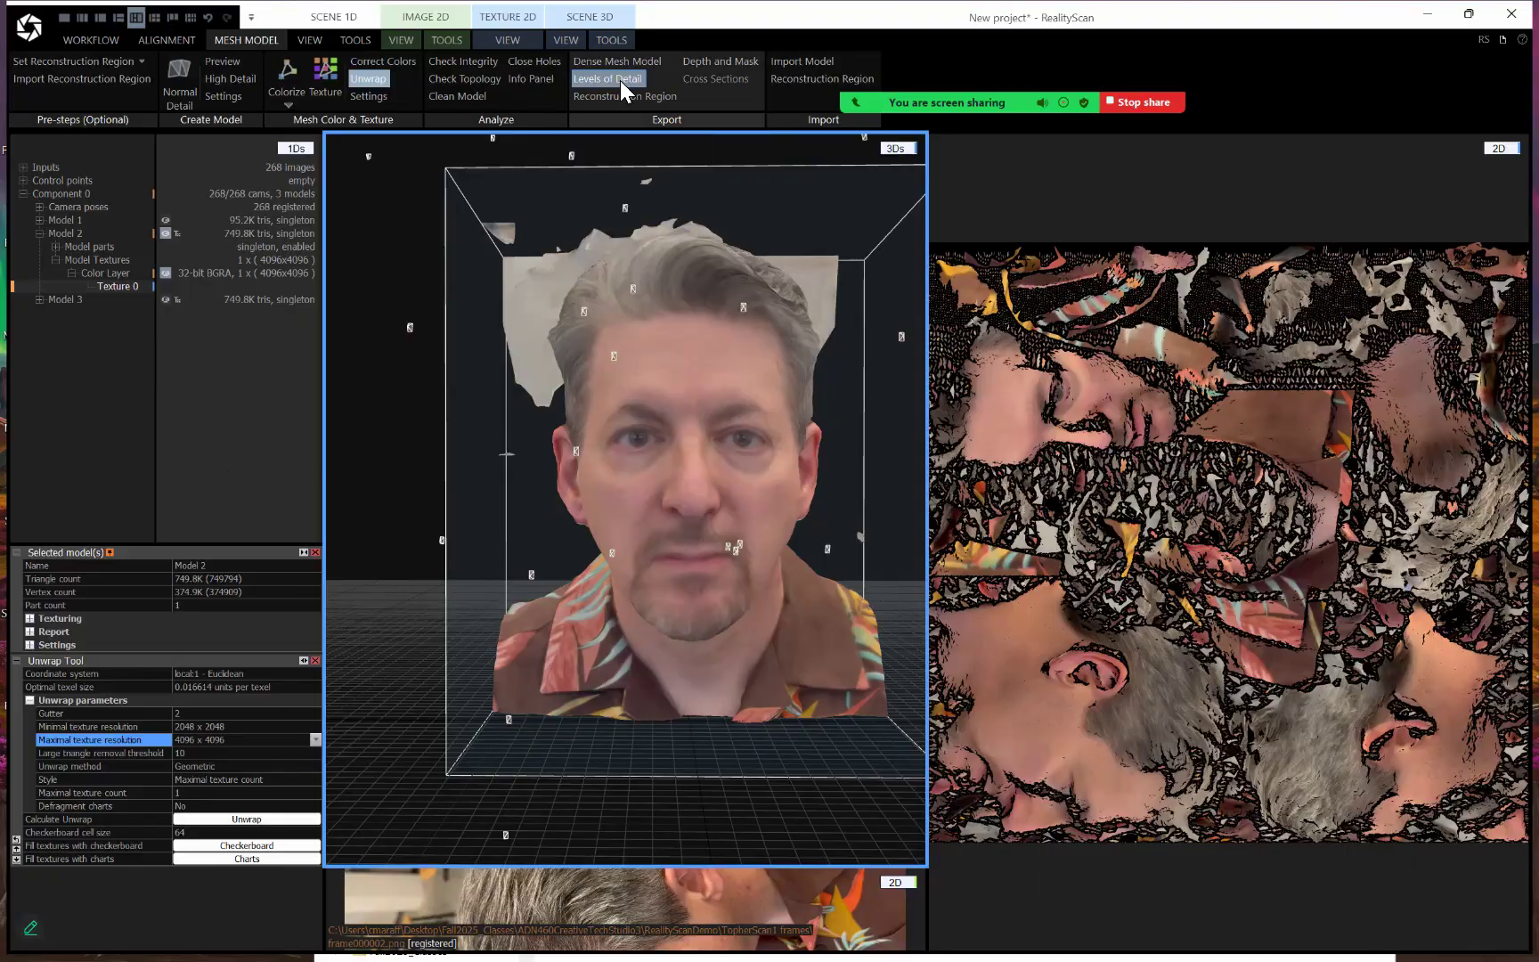
pyautogui.moveTo(855, 244); pyautogui.dragTo(826, 221)
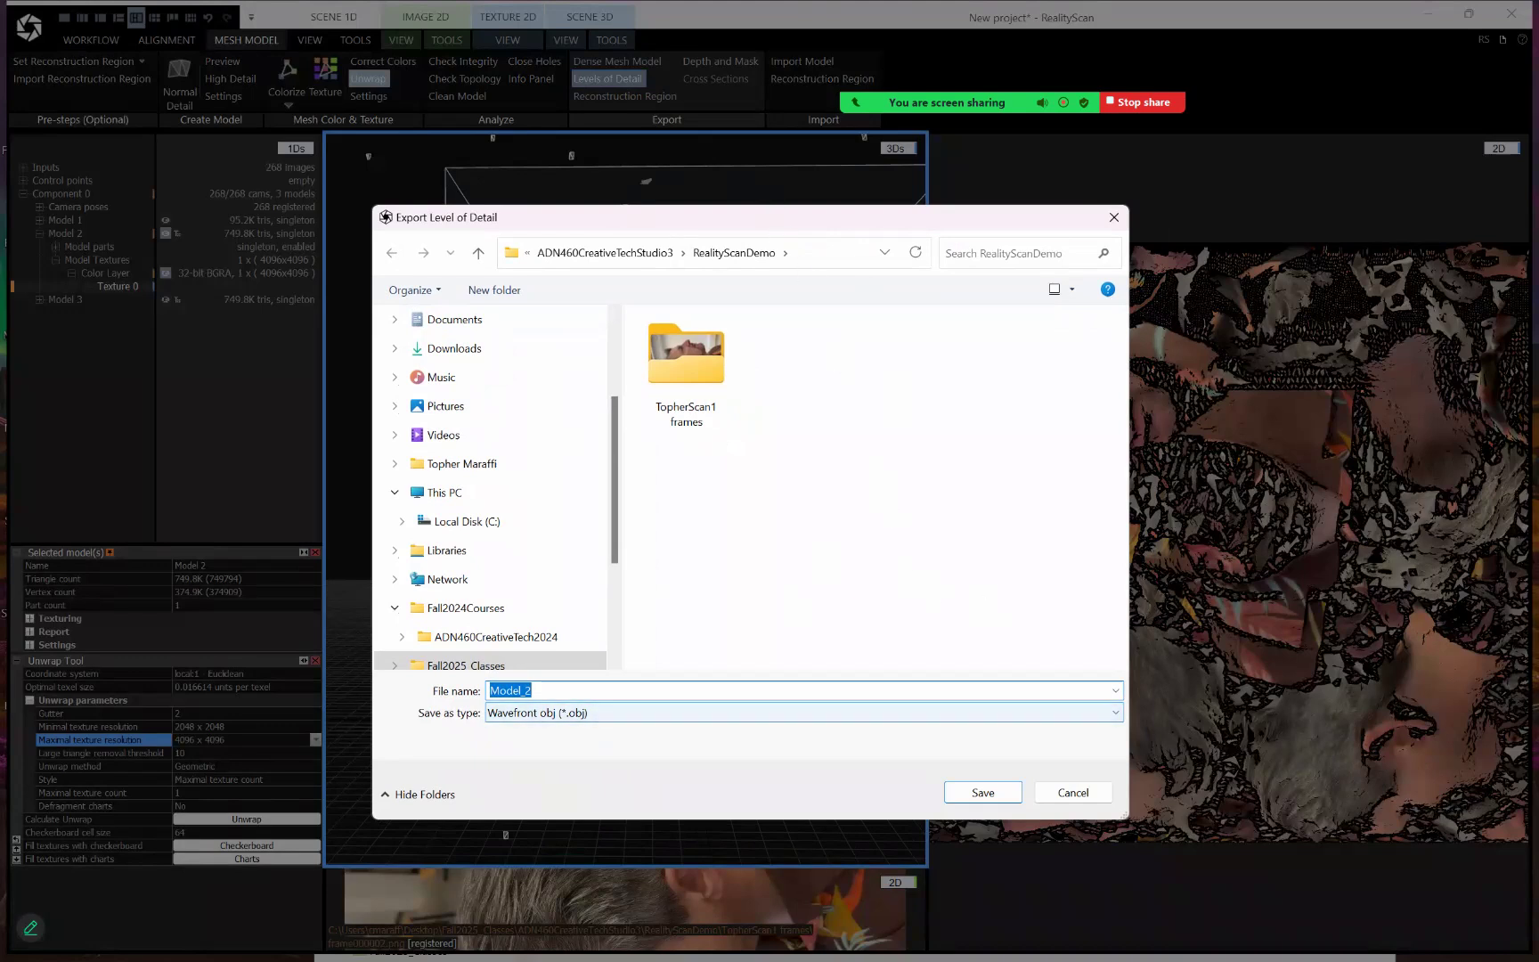
pyautogui.click(980, 712)
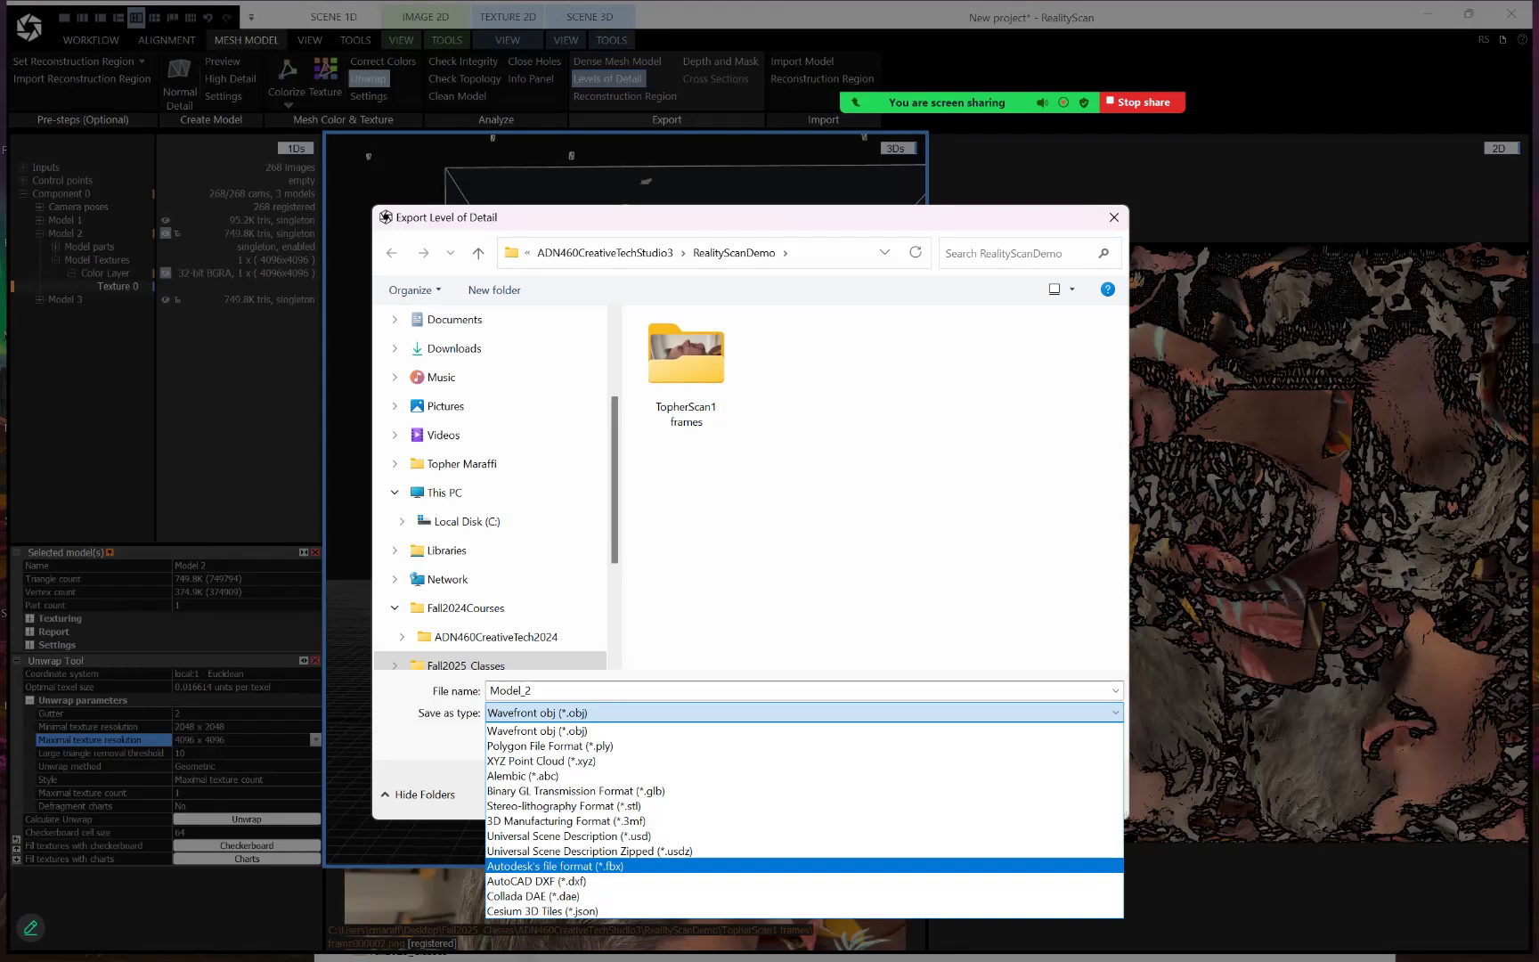
pyautogui.press('Return')
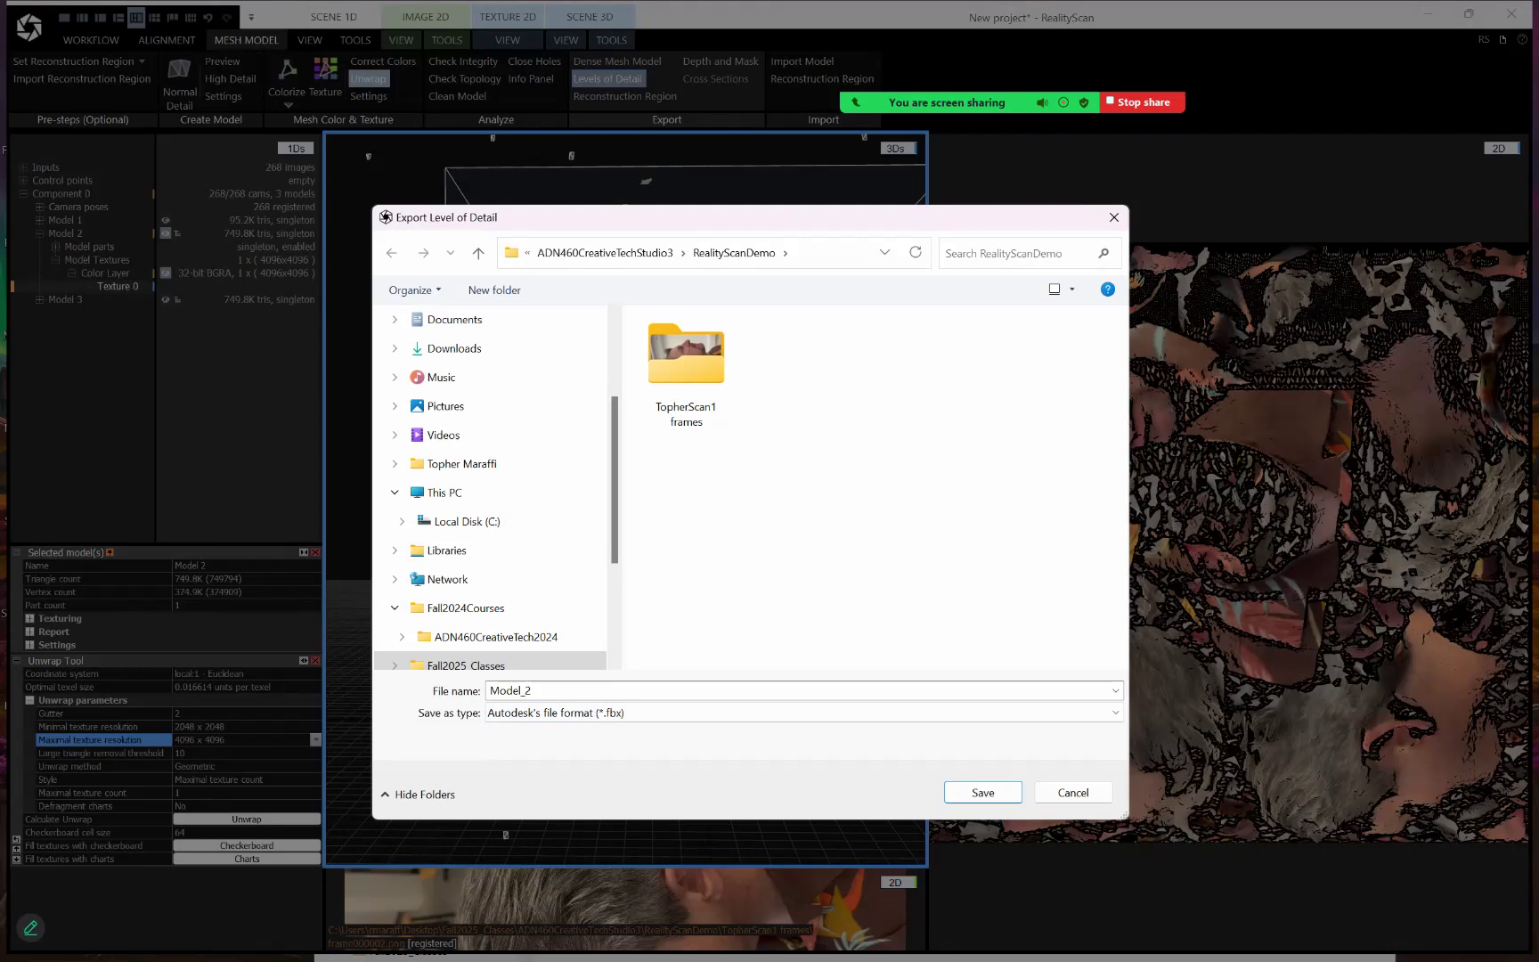
pyautogui.click(511, 691)
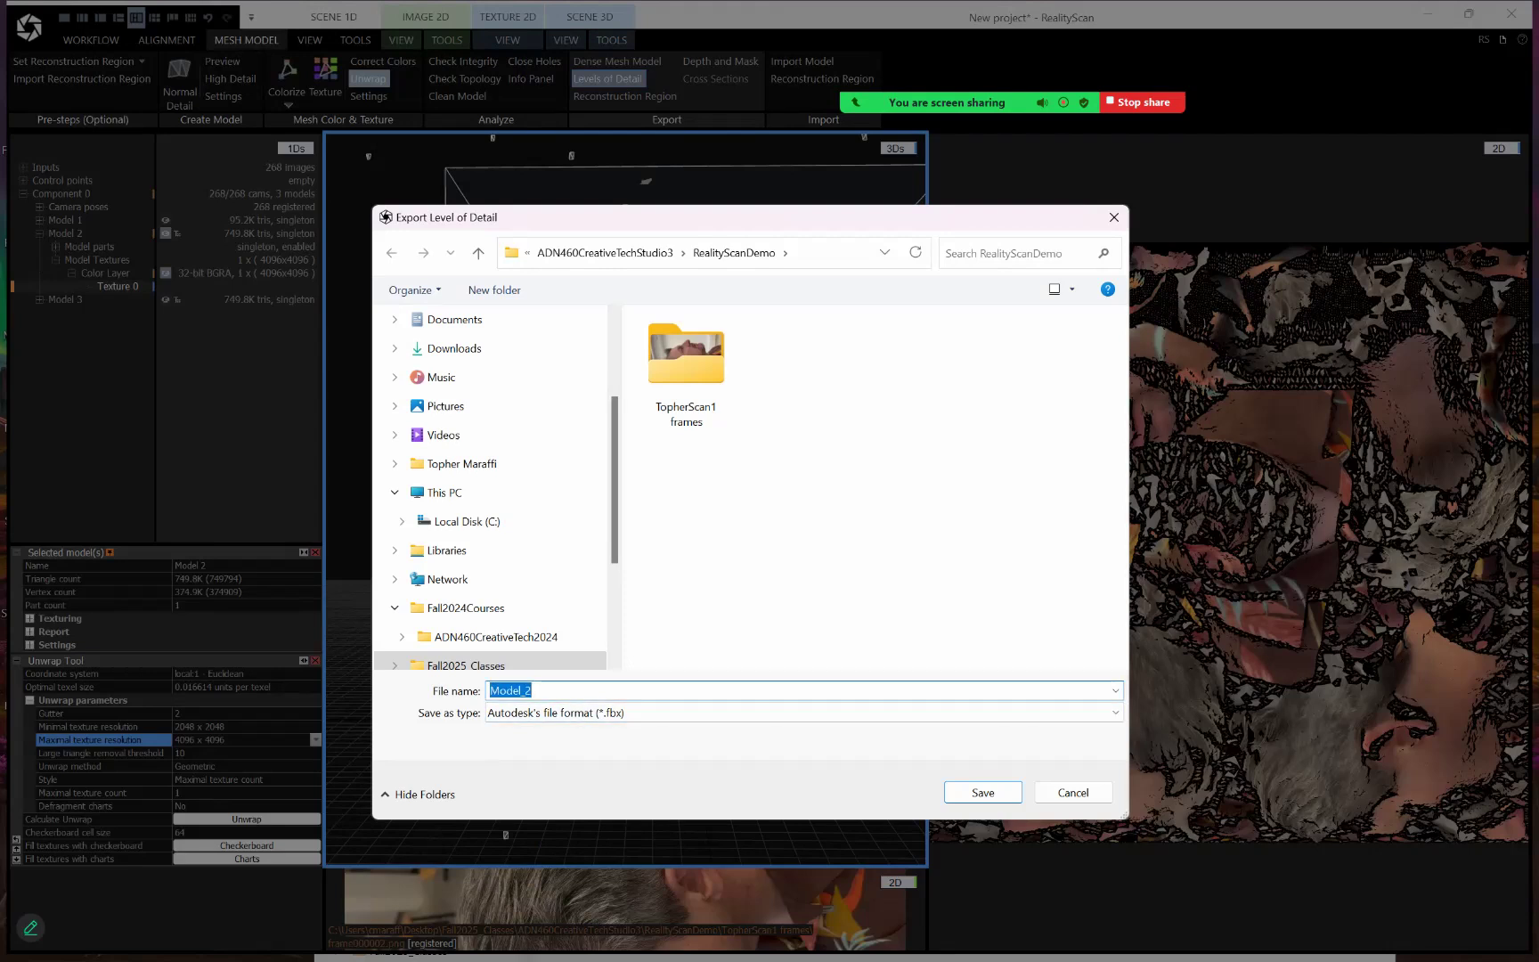
pyautogui.write('TopherScanTest')
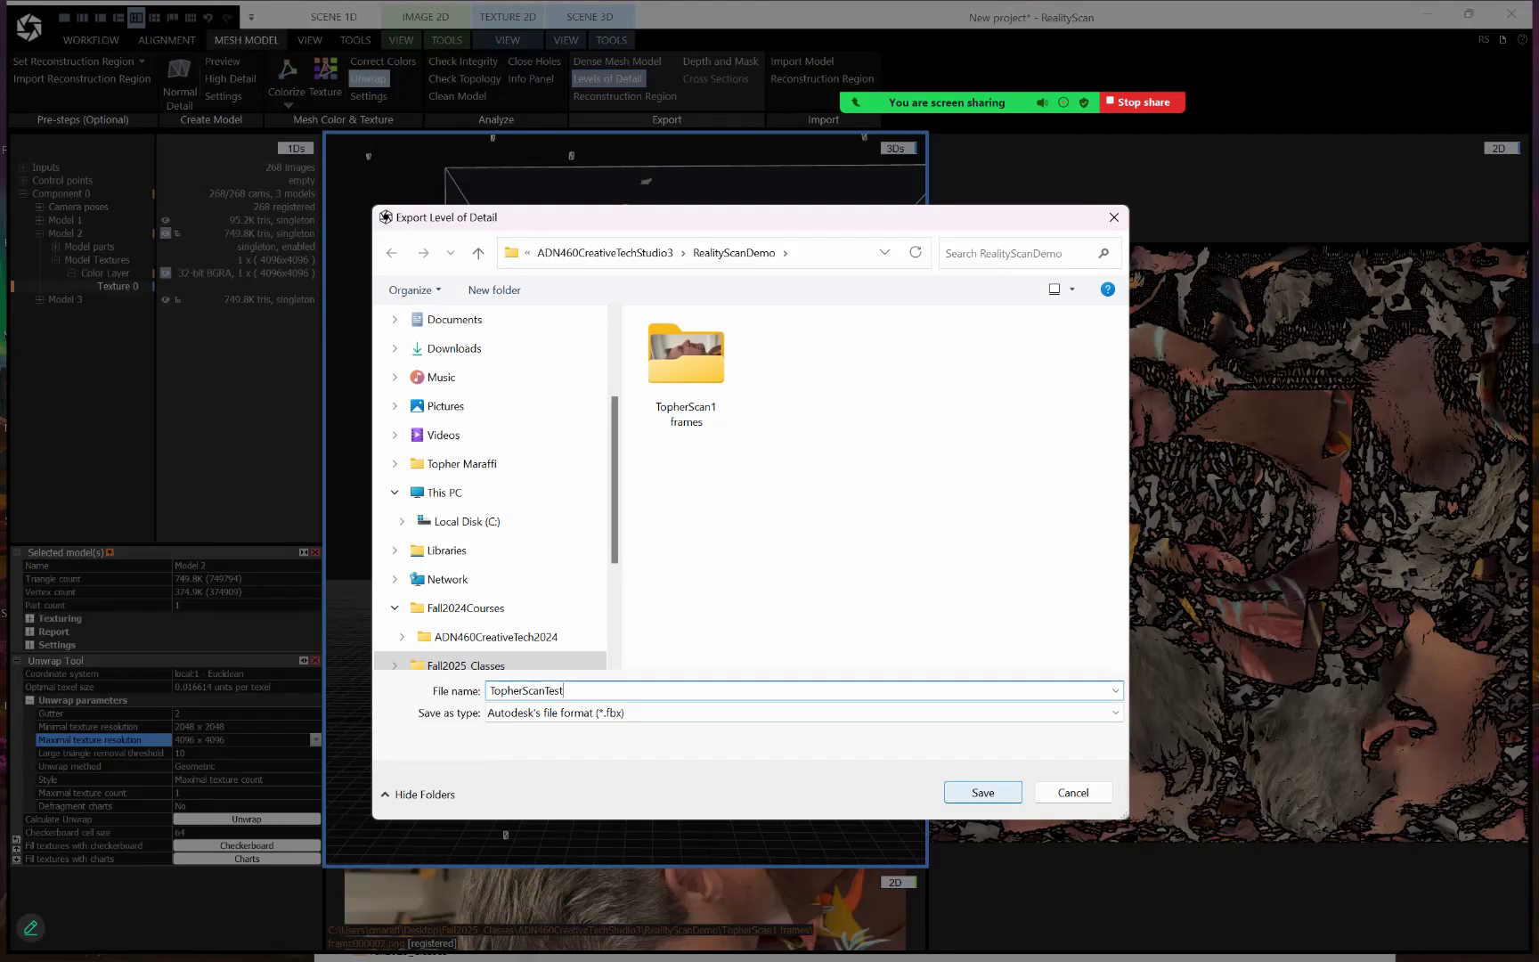
pyautogui.click(982, 792)
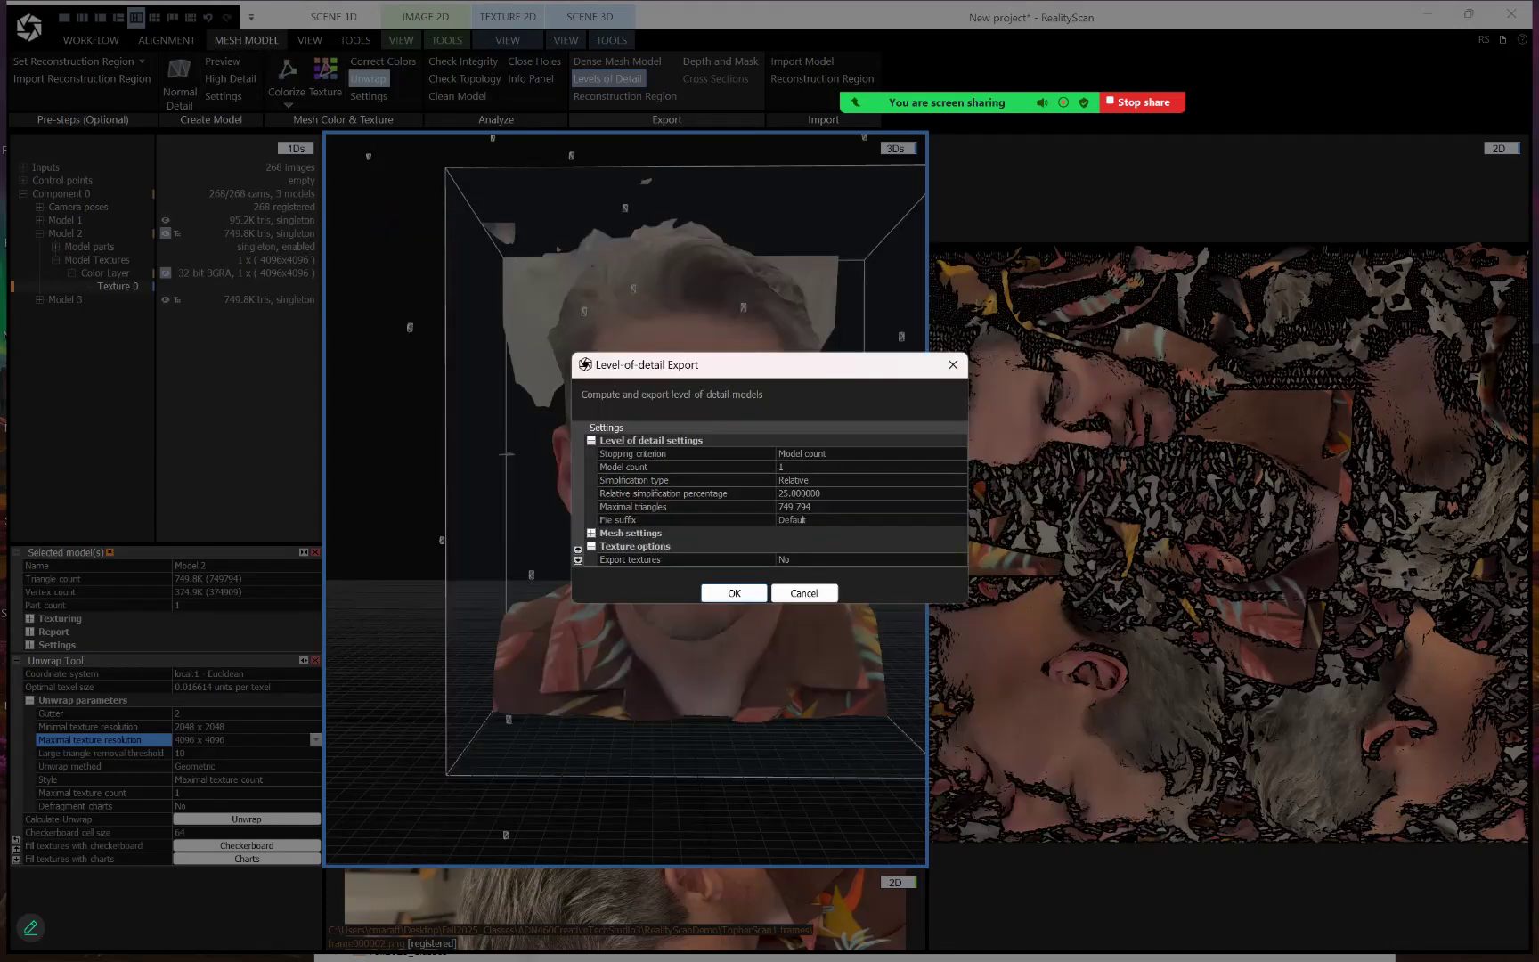
# Set the level-of-detail export to a model count of 3 and a maximum of 300000 triangles
pyautogui.moveTo(839, 371); pyautogui.dragTo(796, 363)
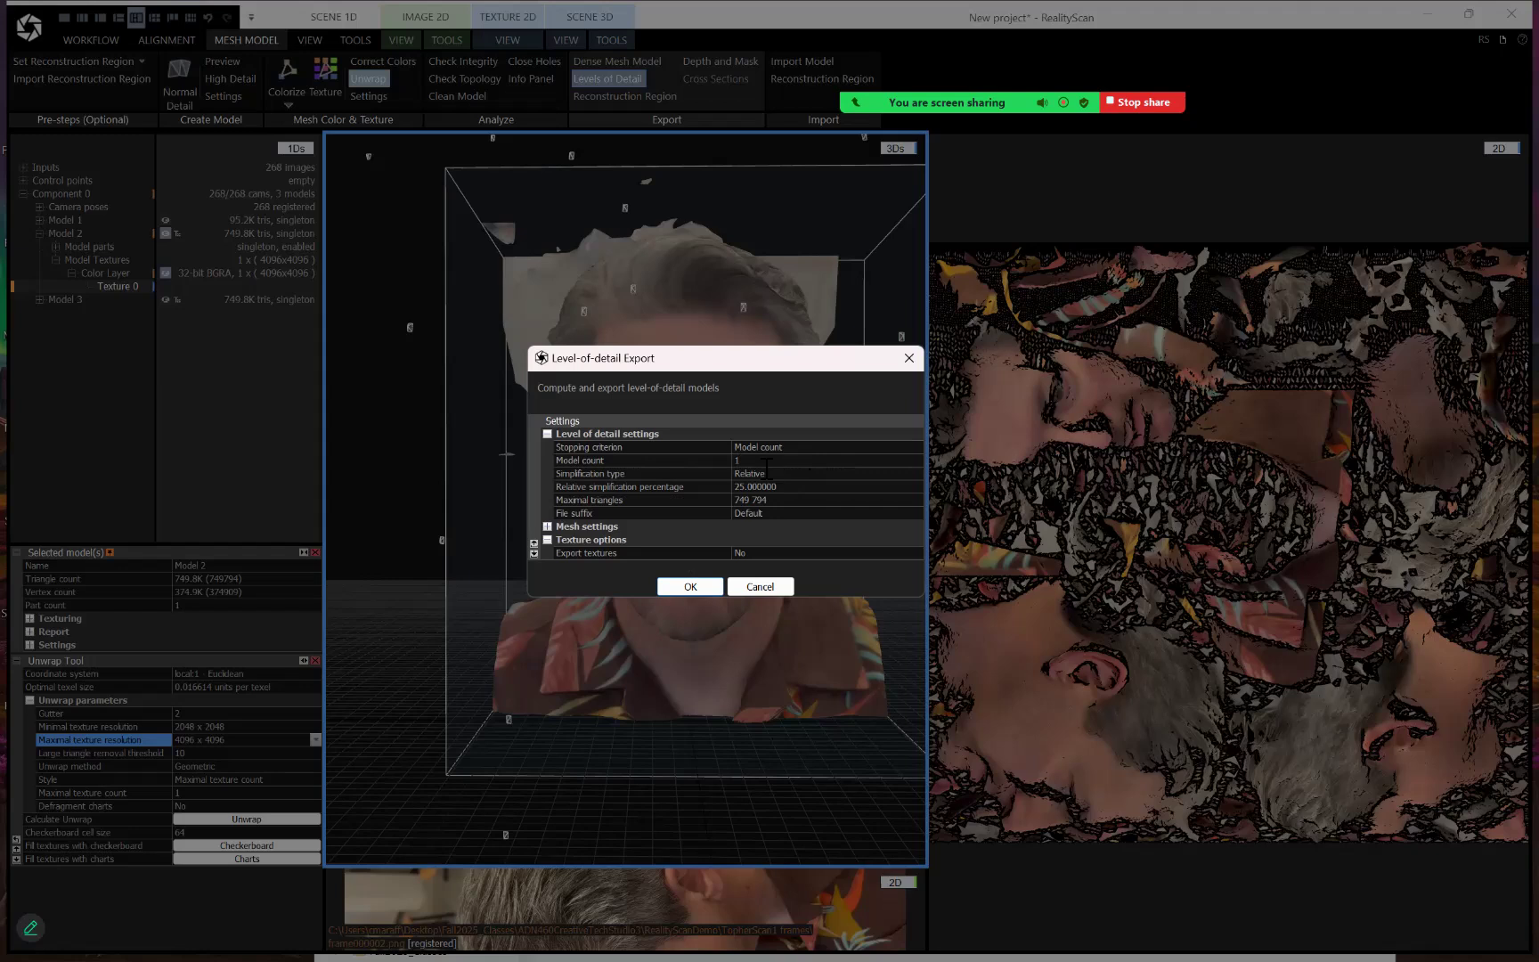
pyautogui.click(913, 461)
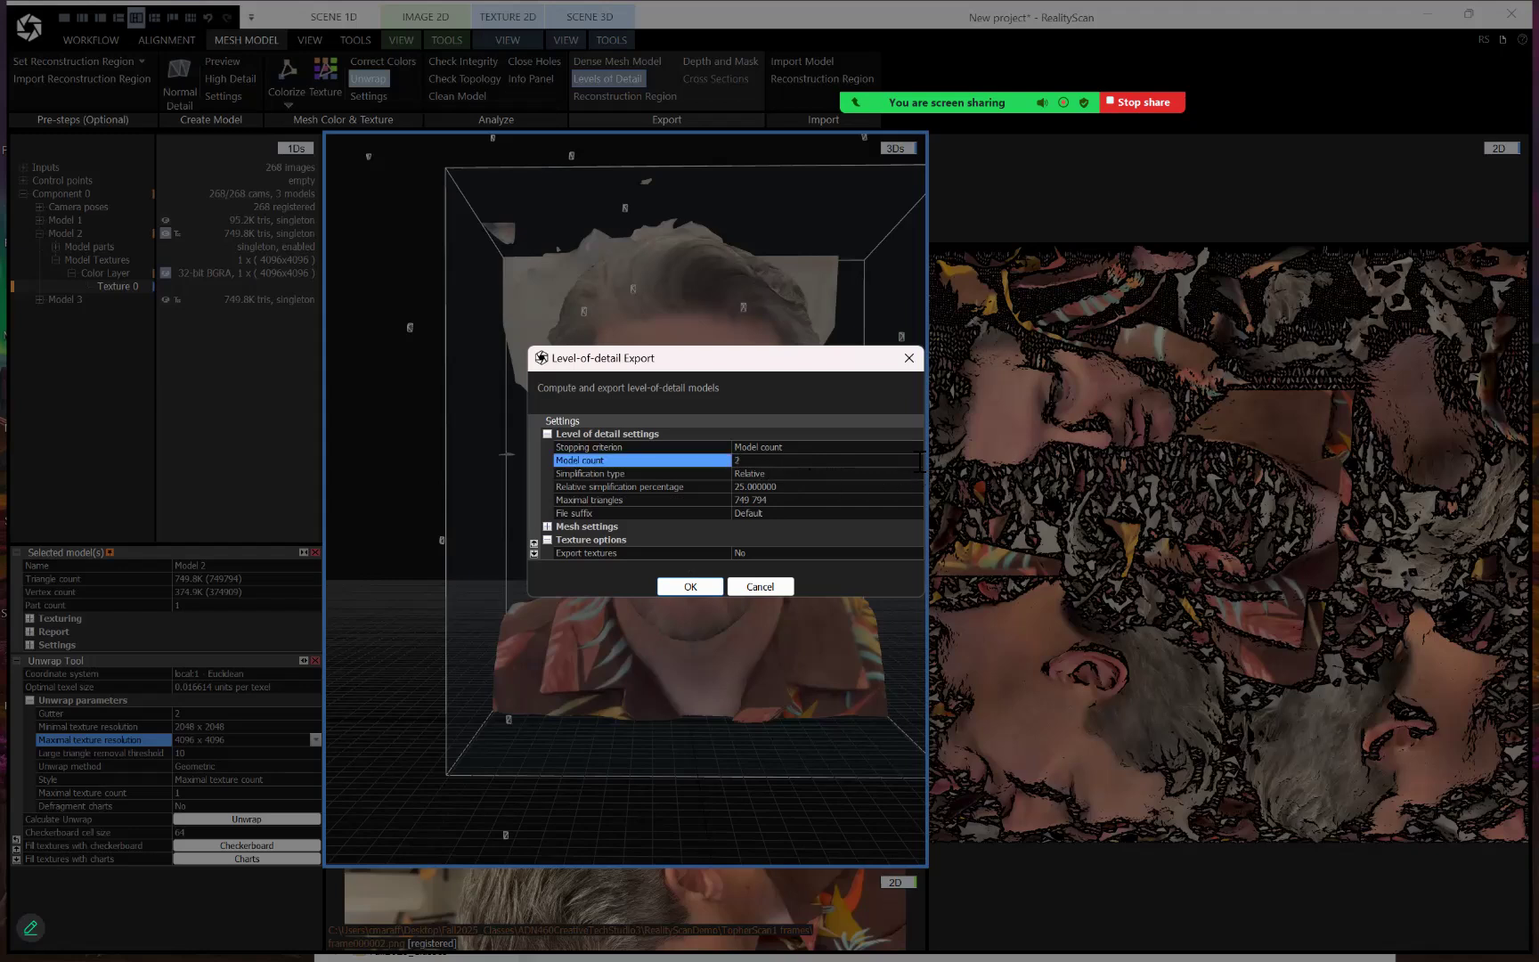
pyautogui.click(920, 461)
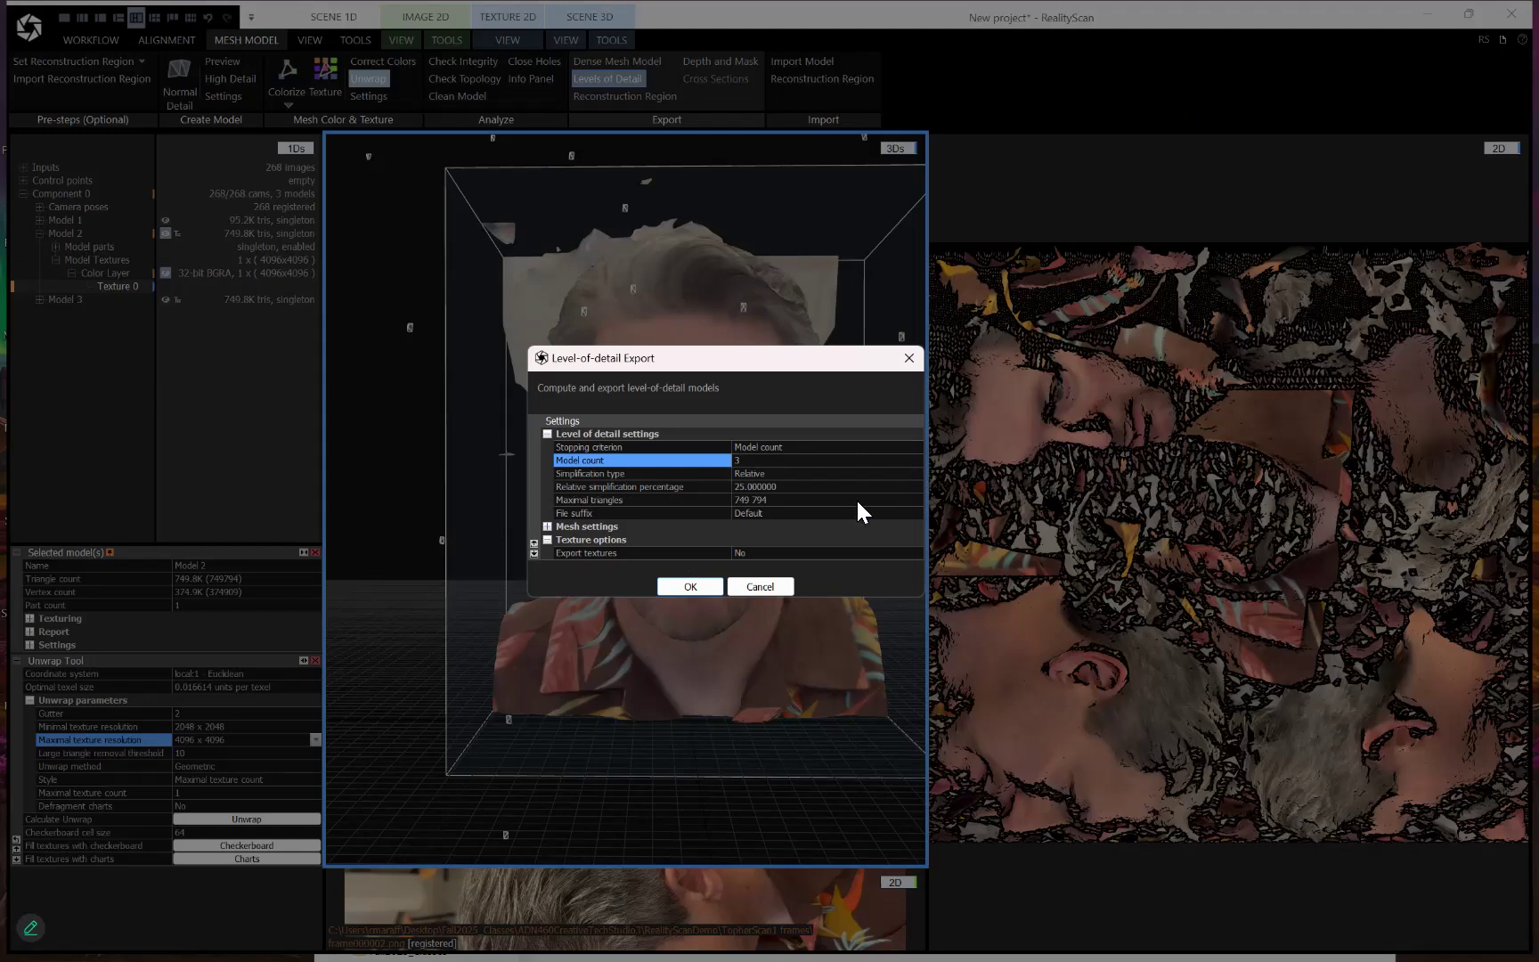
pyautogui.click(748, 501)
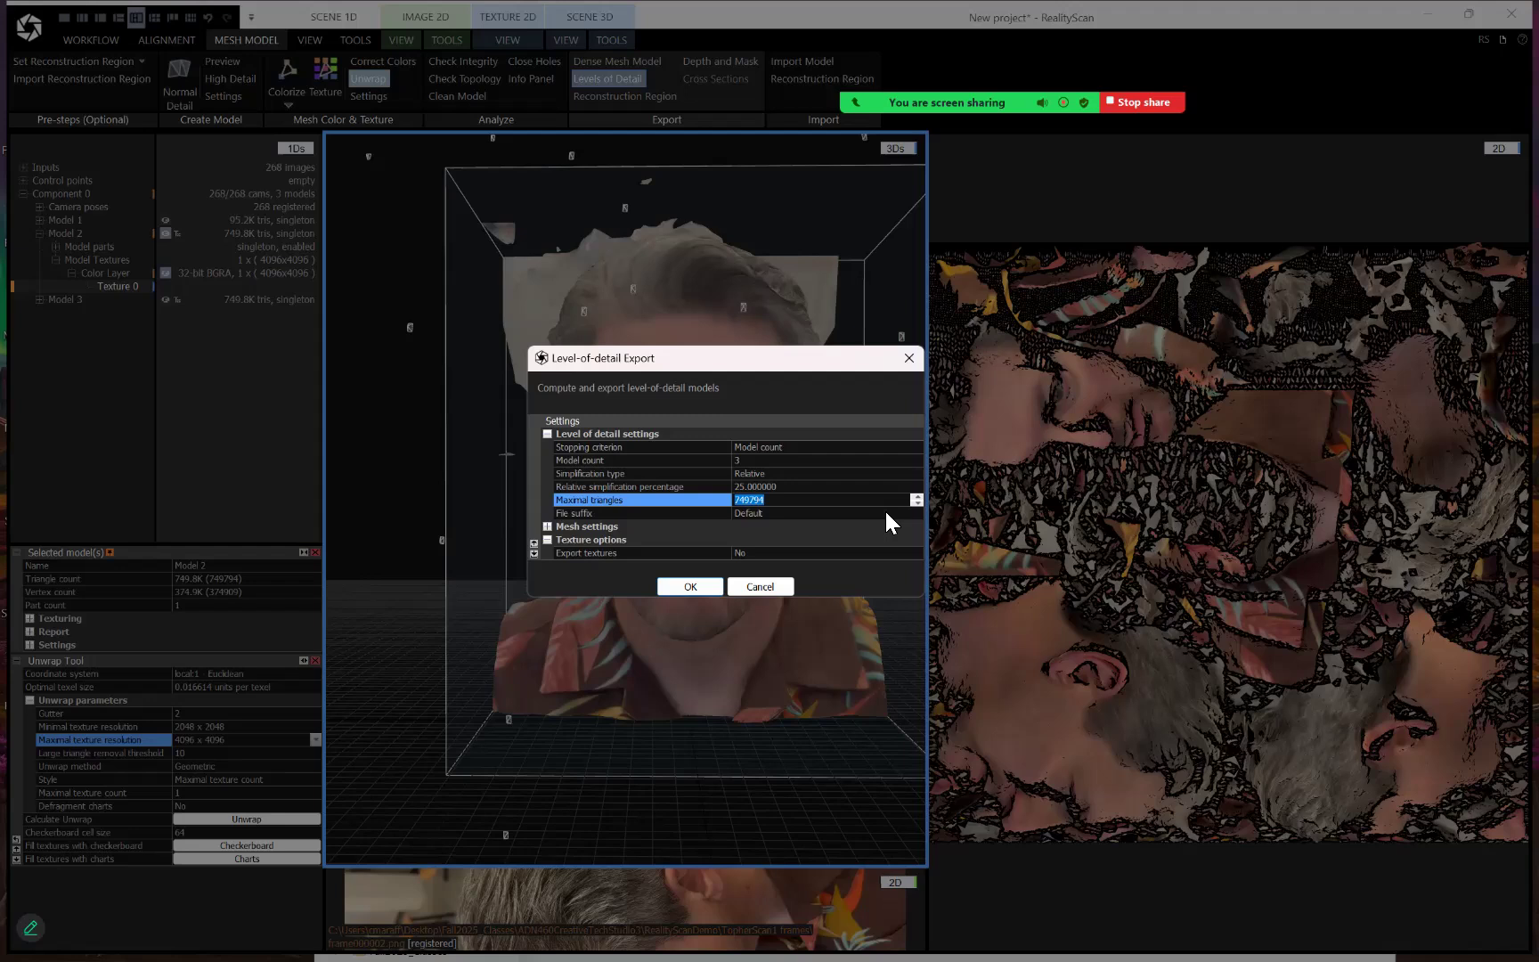
pyautogui.write('300000')
pyautogui.press('Return')
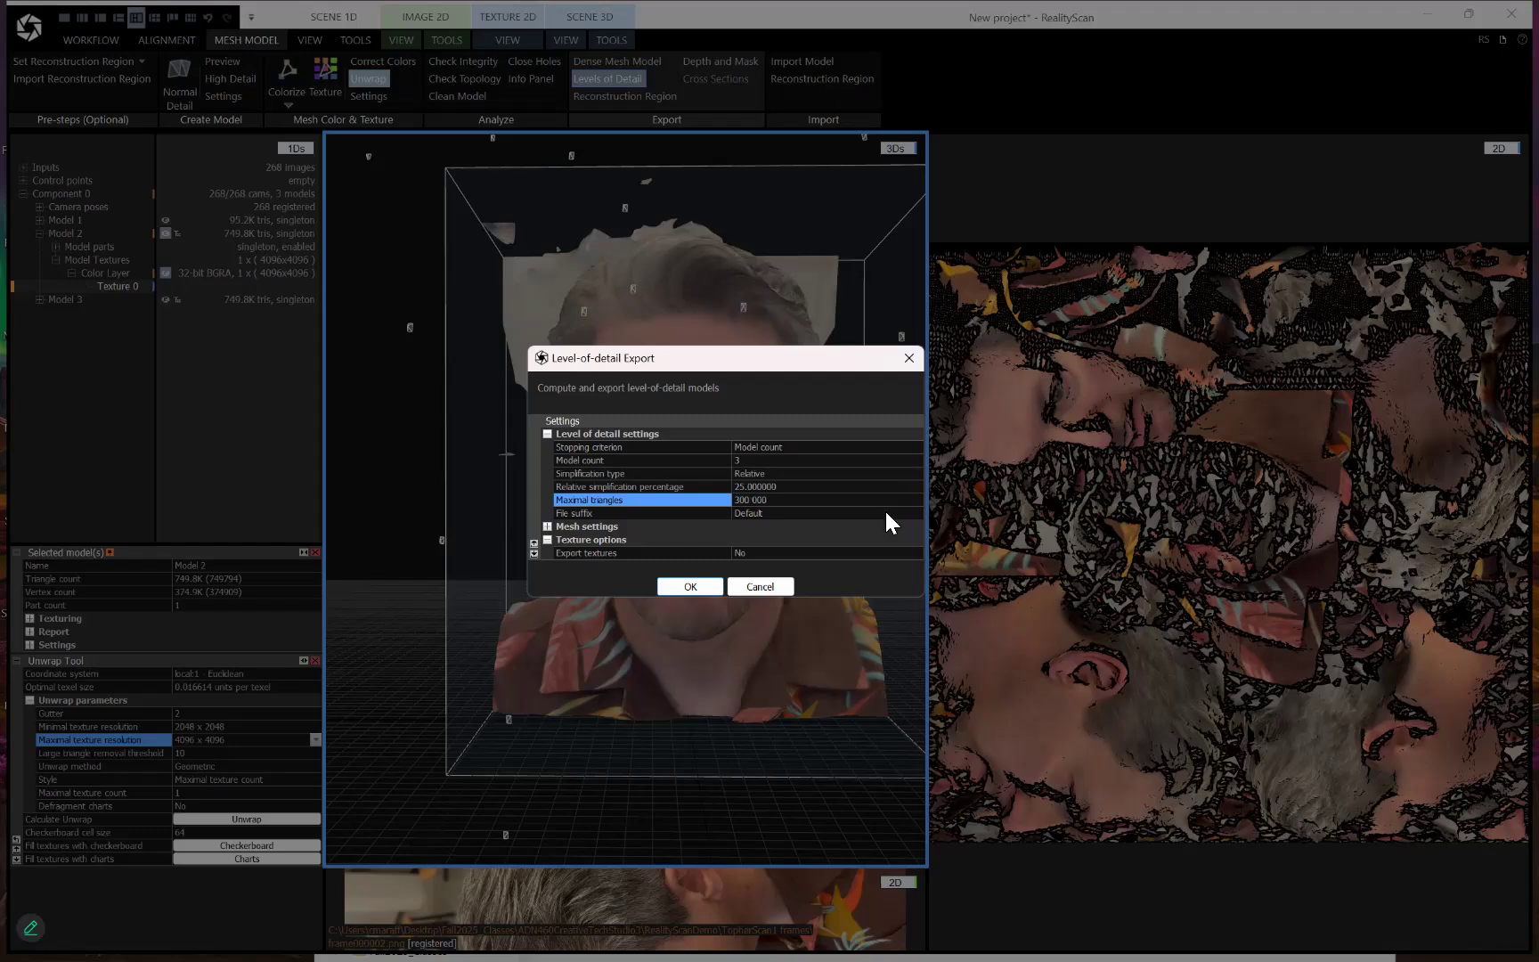
# Try to set the relative simplification percentage to 50000
pyautogui.click(798, 484)
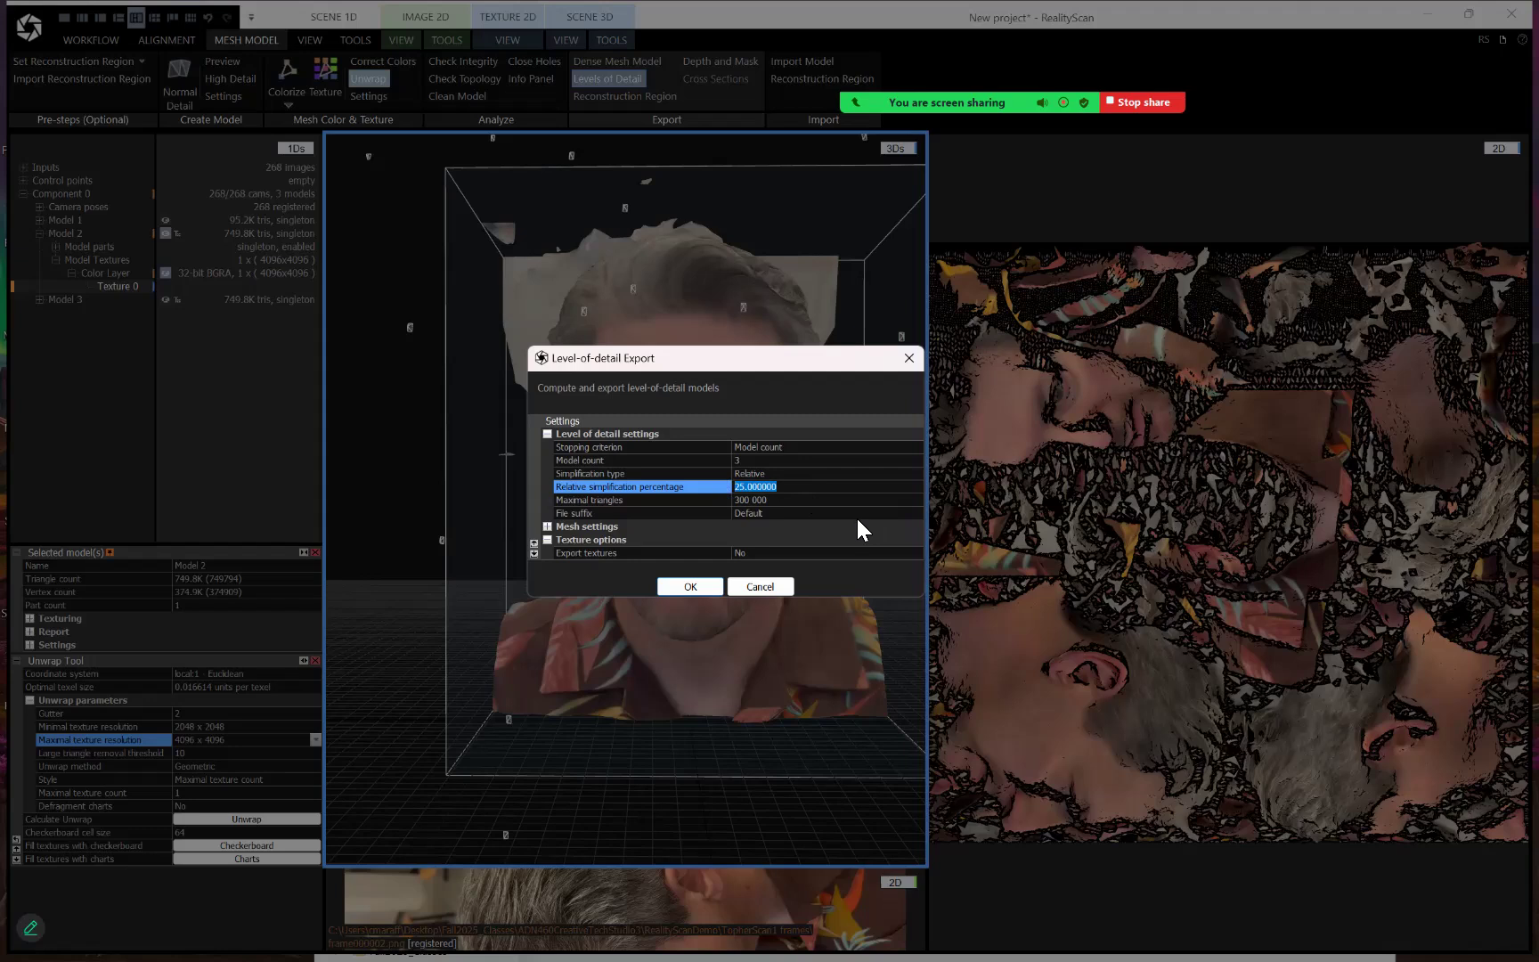
pyautogui.write('50000')
pyautogui.press('Return')
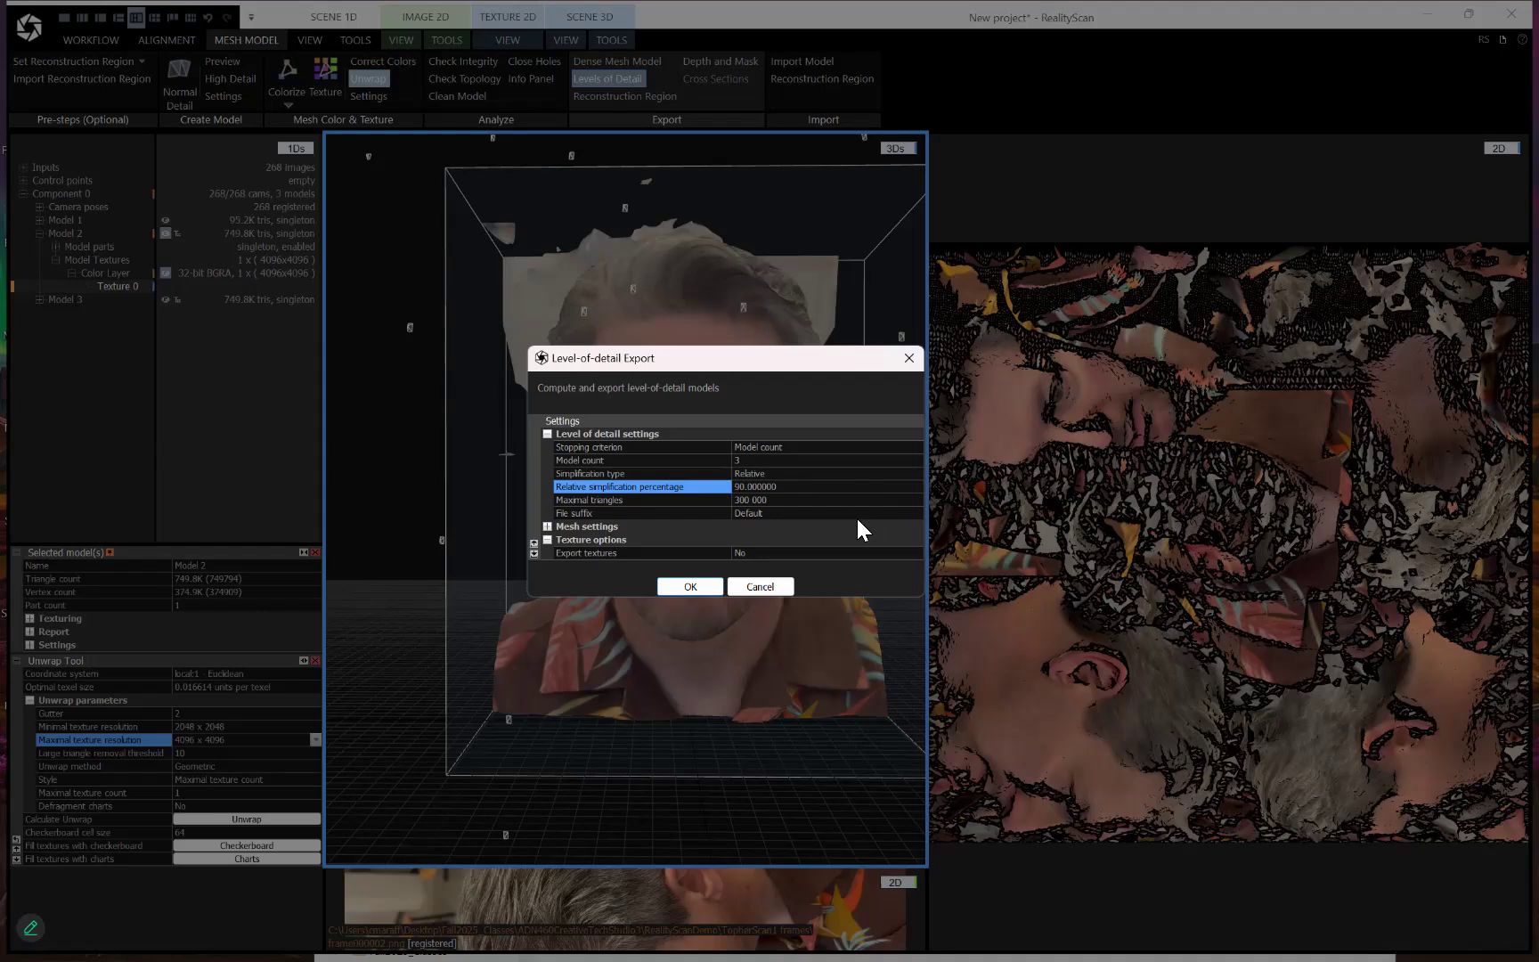
# Set the relative simplification percentage to 50 and include textures in the level-of-detail export
pyautogui.click(738, 488)
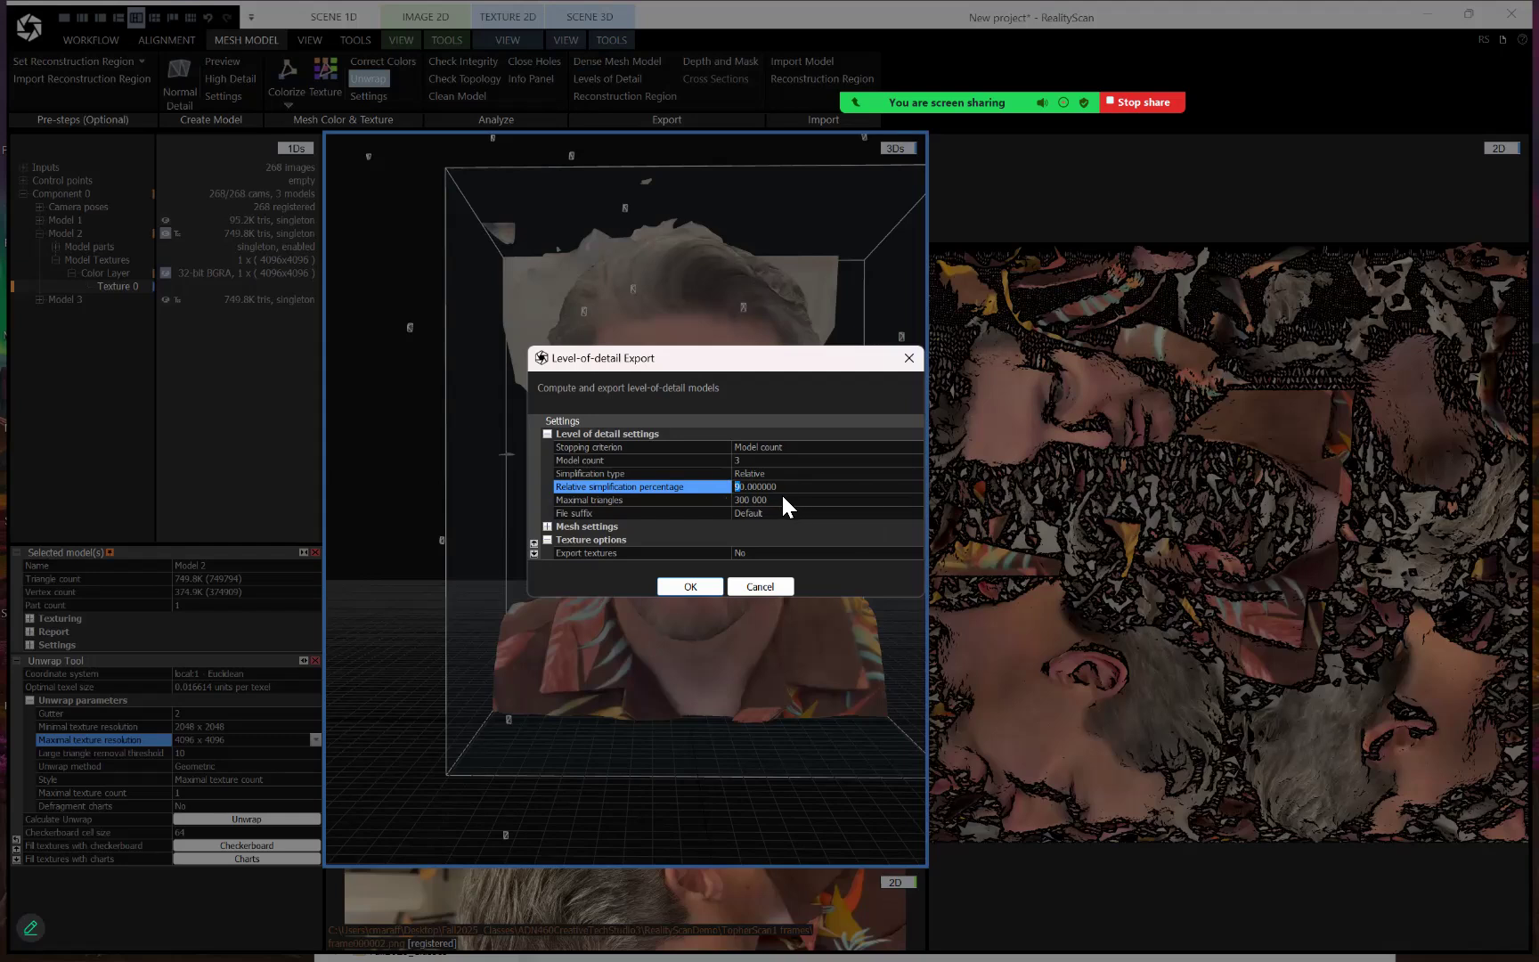
pyautogui.doubleClick(738, 488)
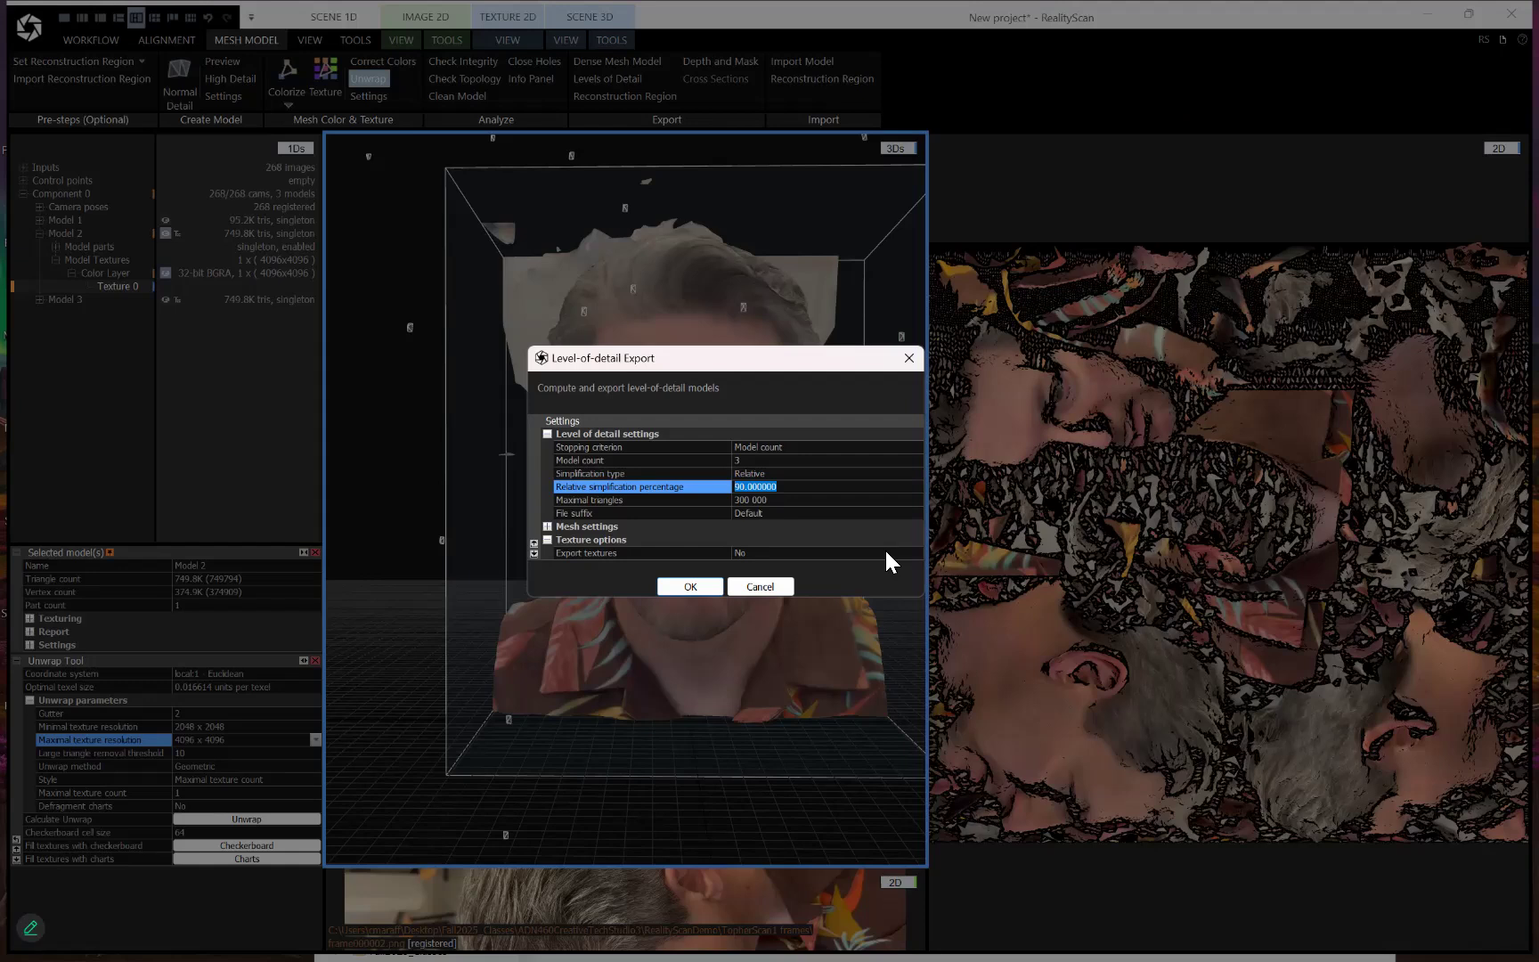
pyautogui.write('50')
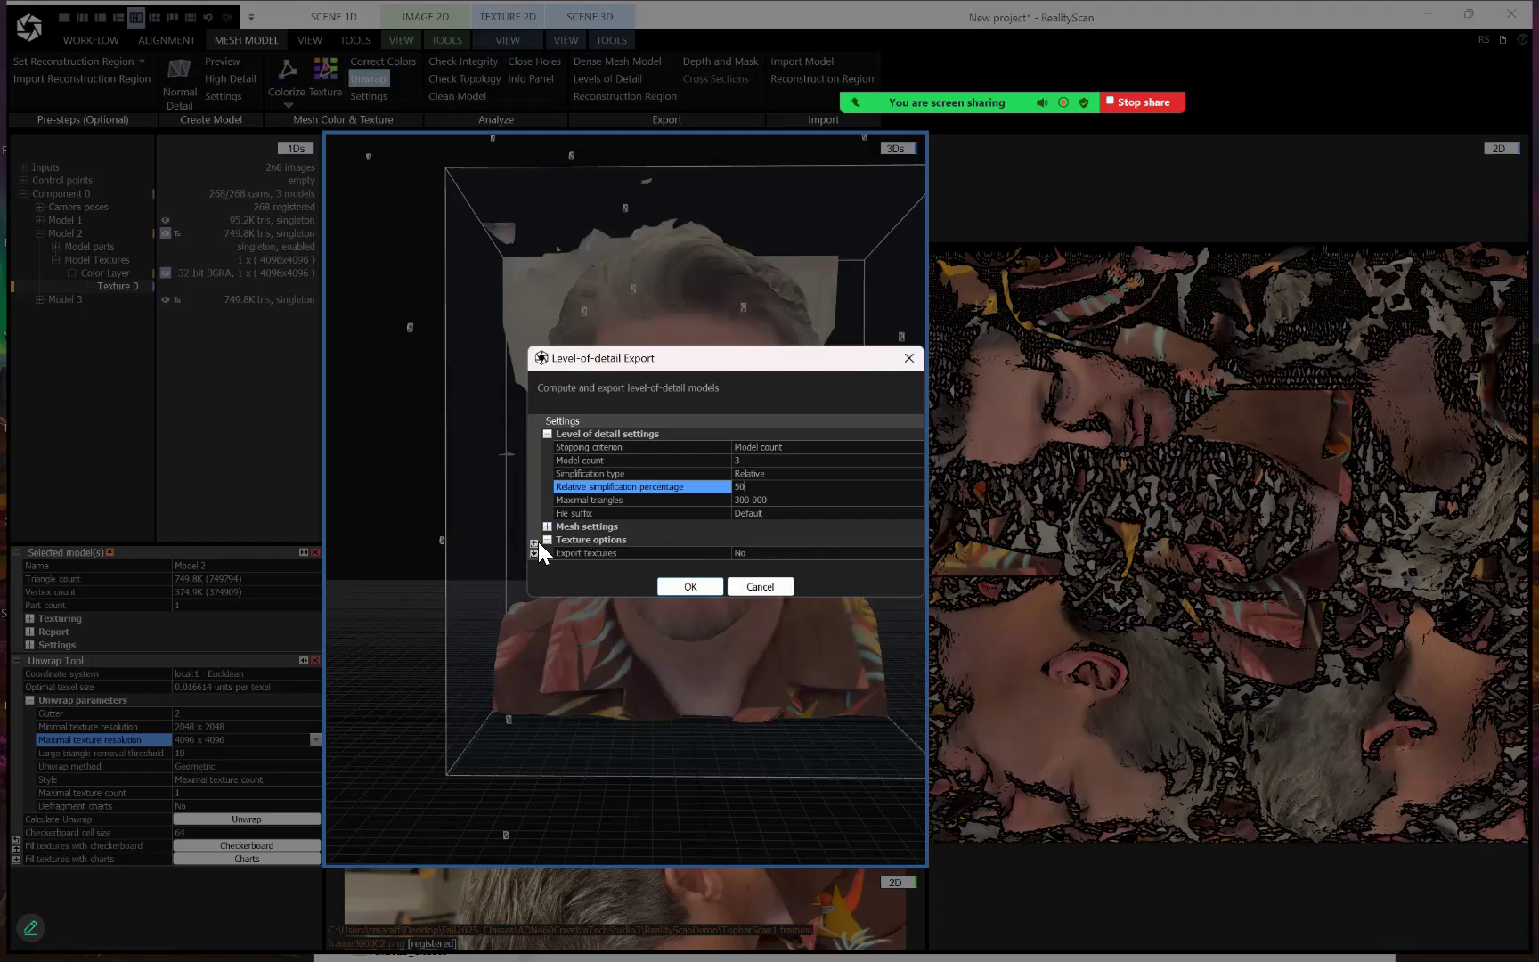
pyautogui.click(762, 554)
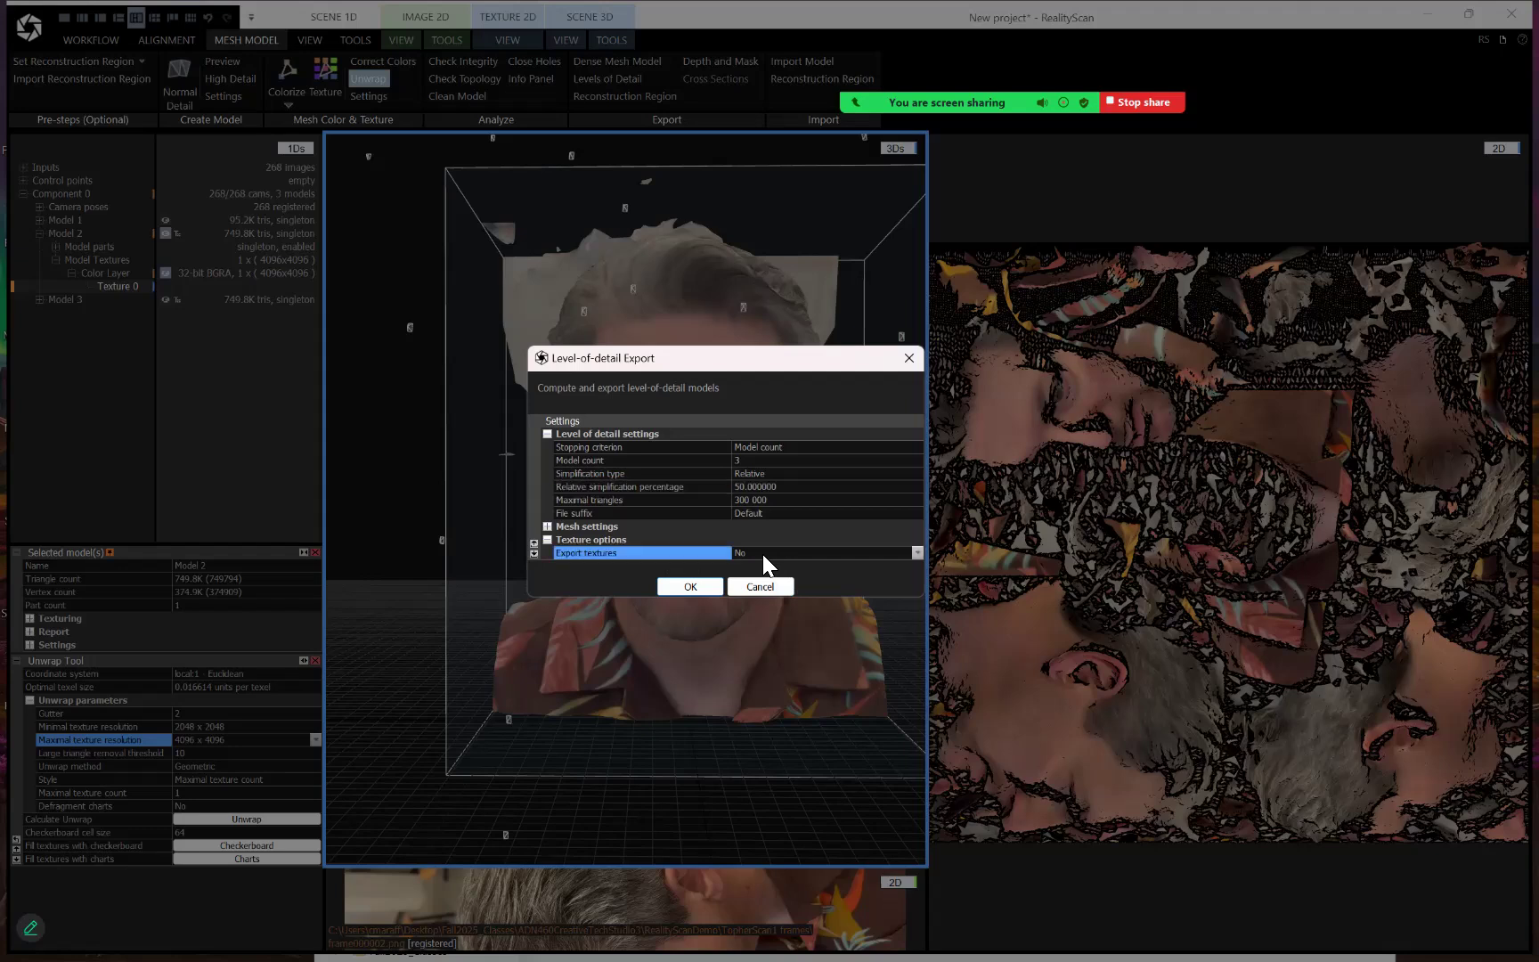
pyautogui.click(915, 553)
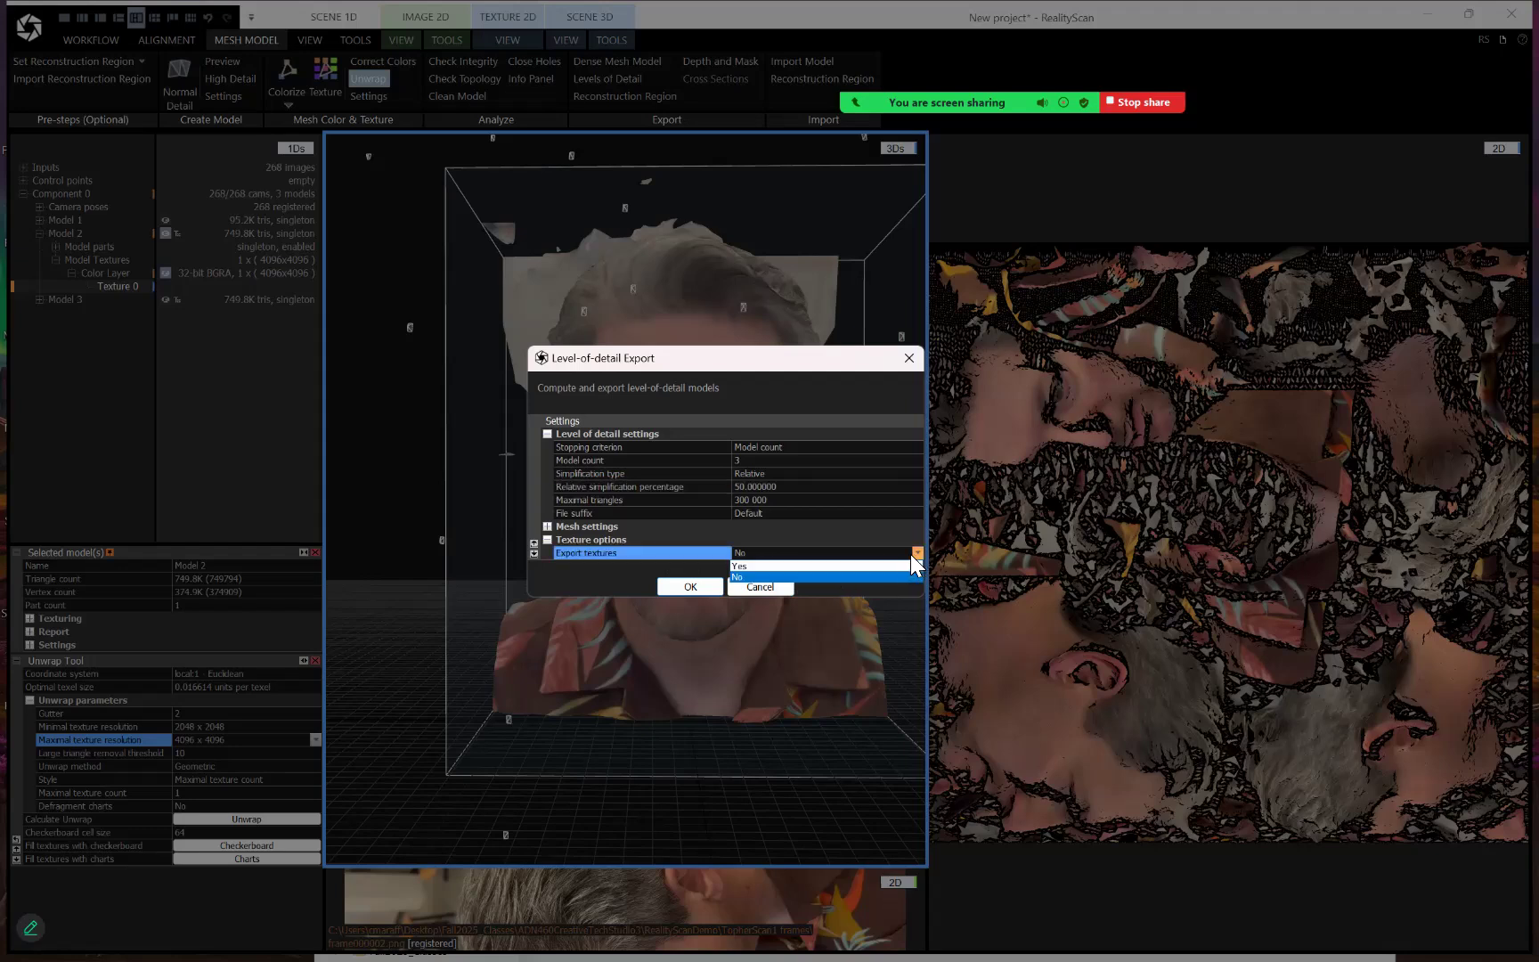
pyautogui.click(891, 567)
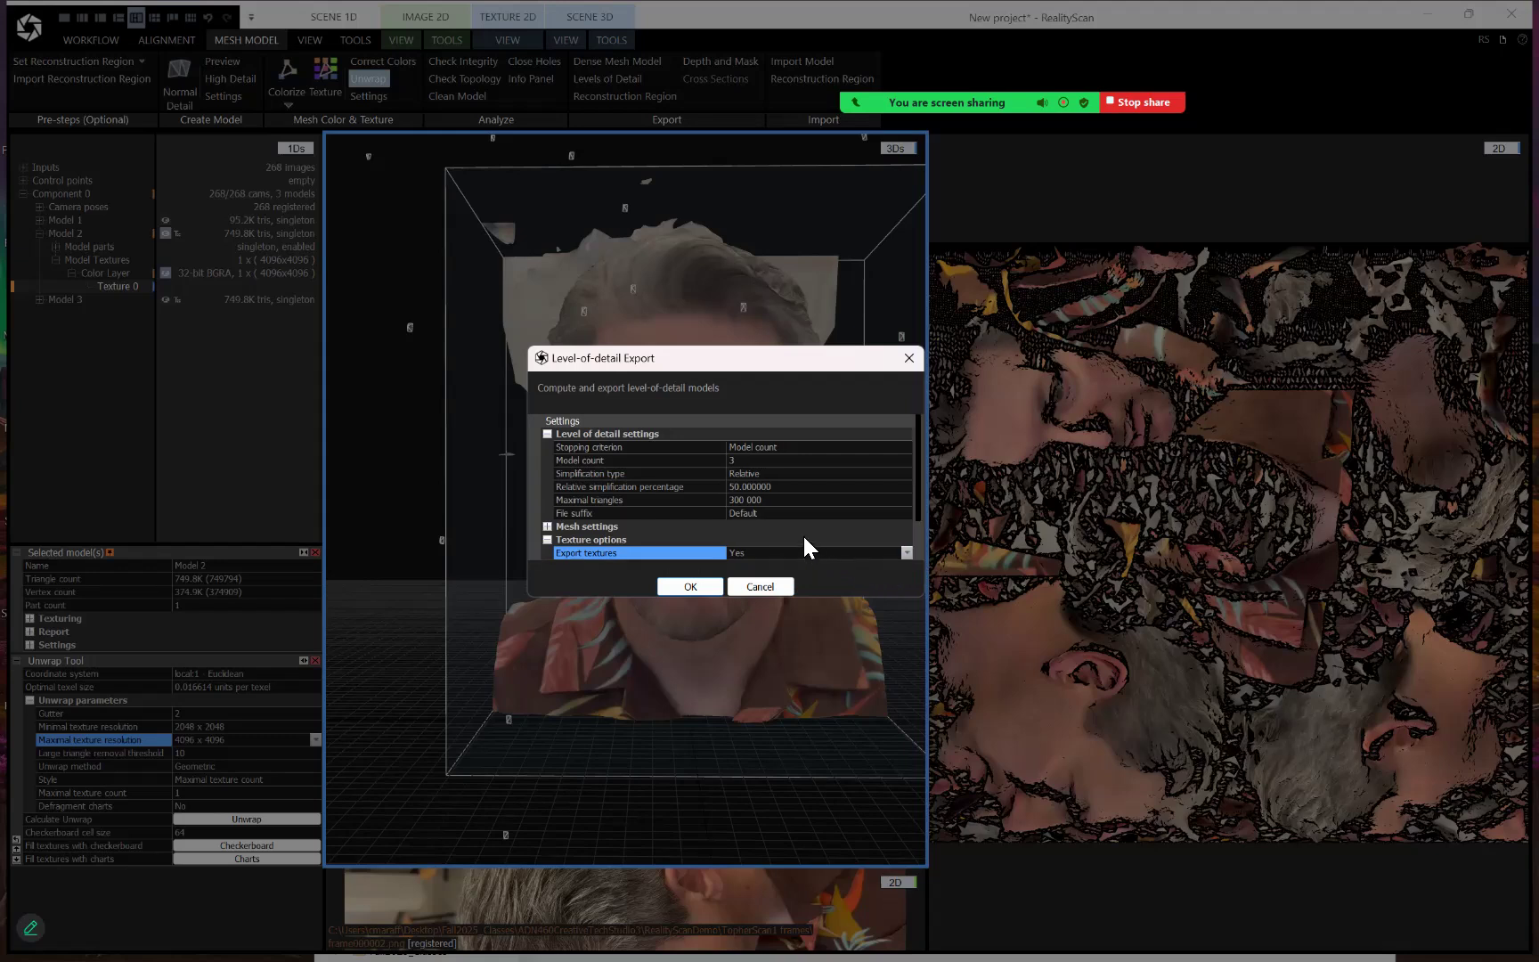
# Review the mesh settings of the level-of-detail export and run the export
pyautogui.click(549, 526)
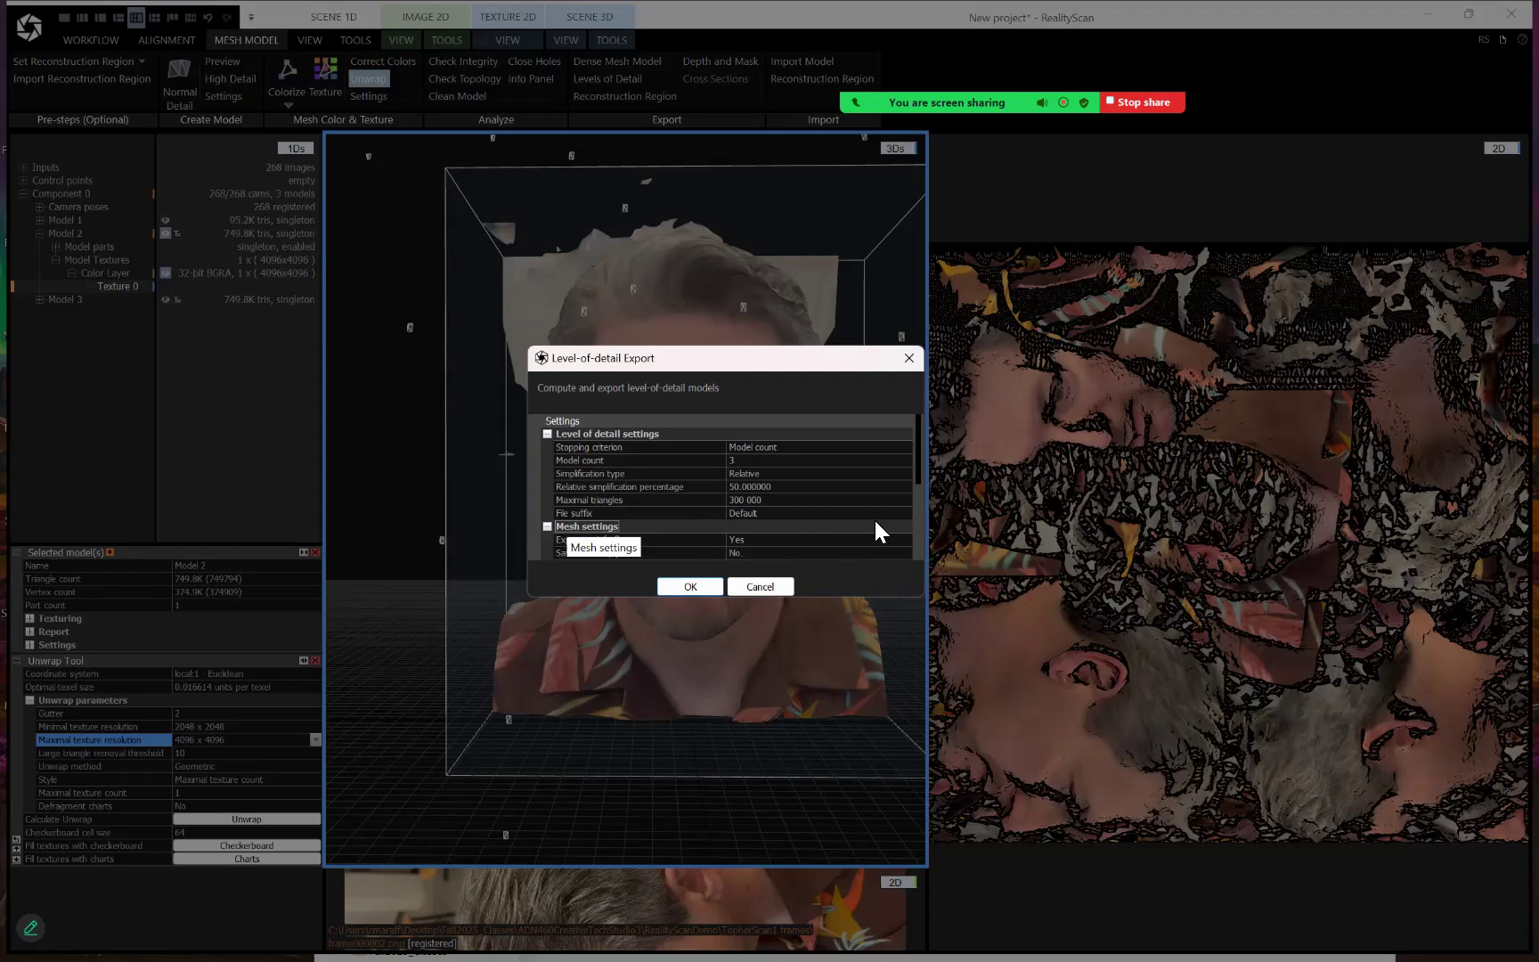
pyautogui.moveTo(921, 470); pyautogui.dragTo(924, 515)
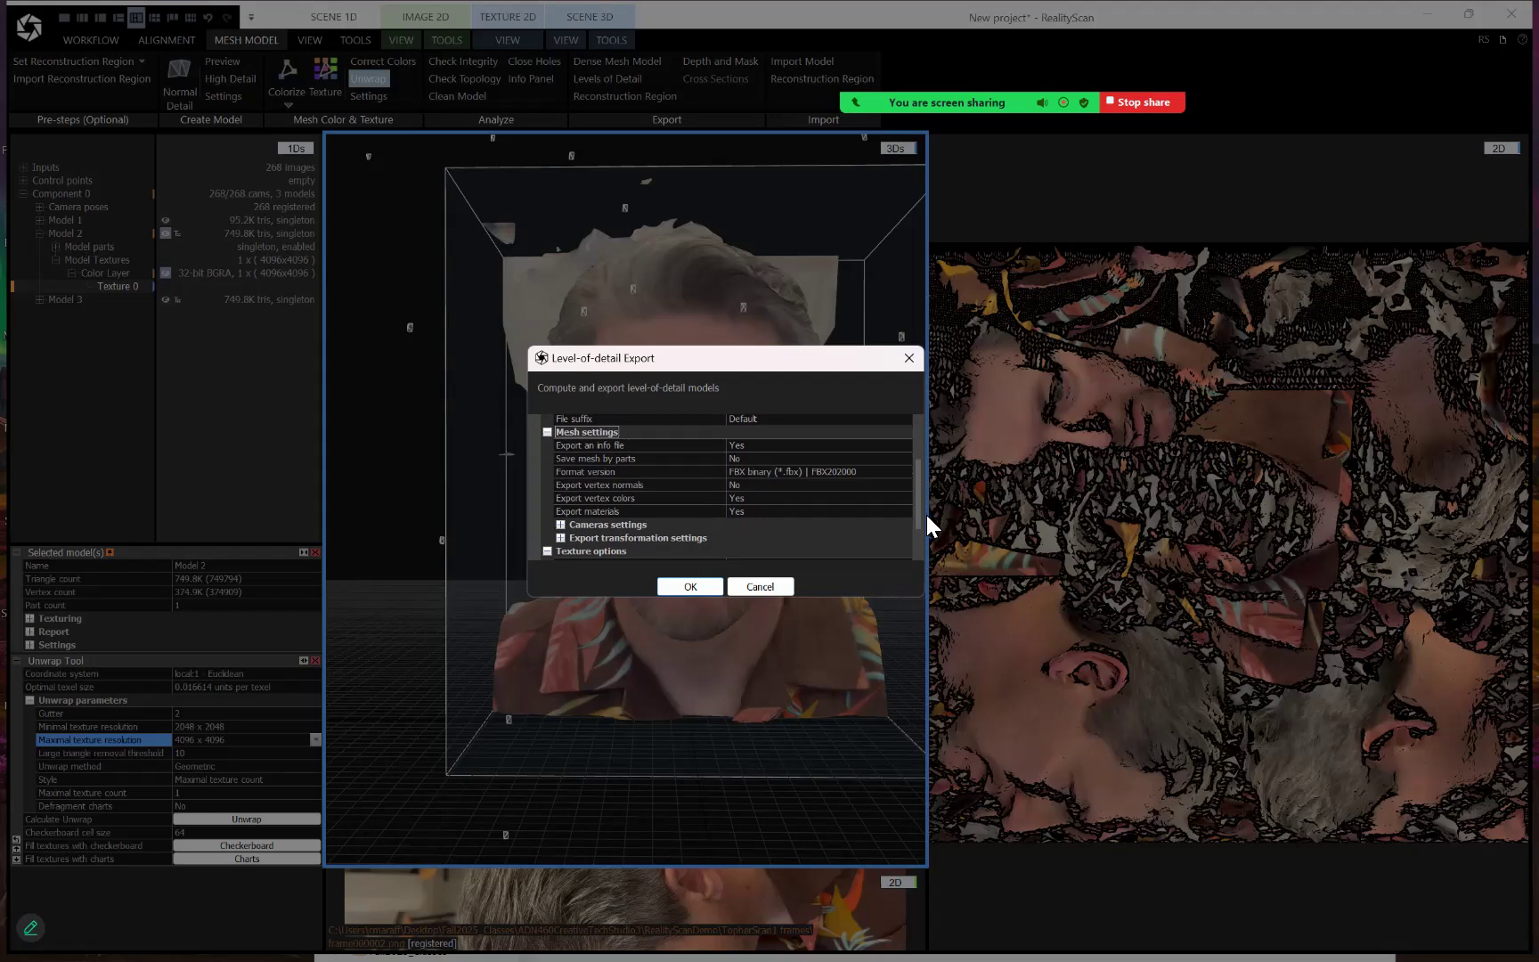
pyautogui.moveTo(928, 526); pyautogui.dragTo(917, 425)
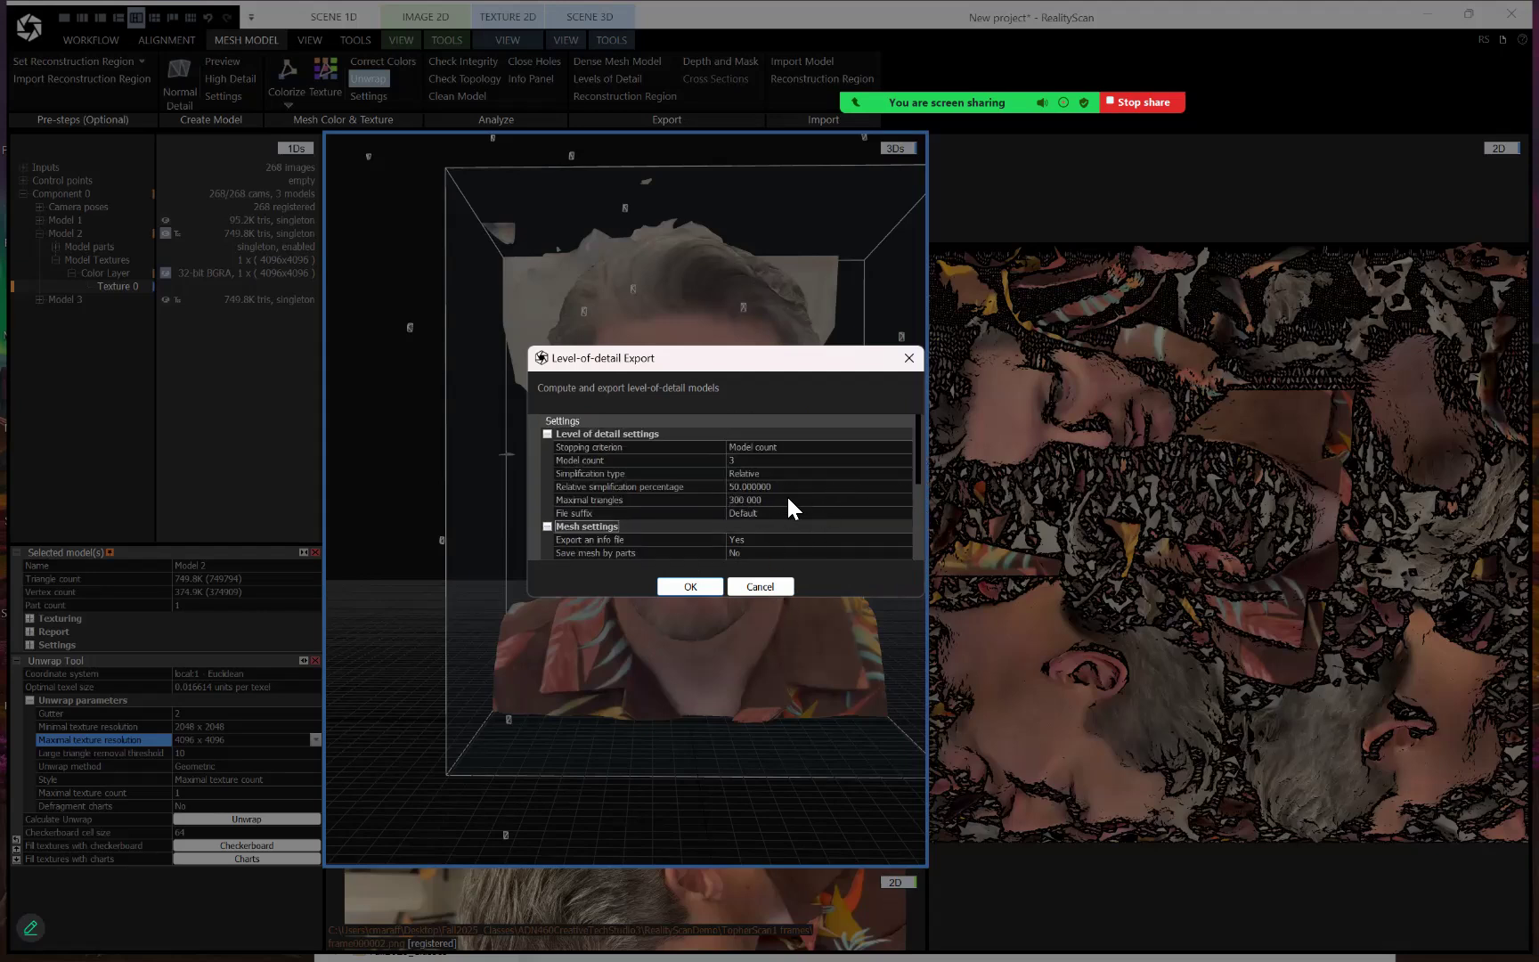
pyautogui.click(704, 586)
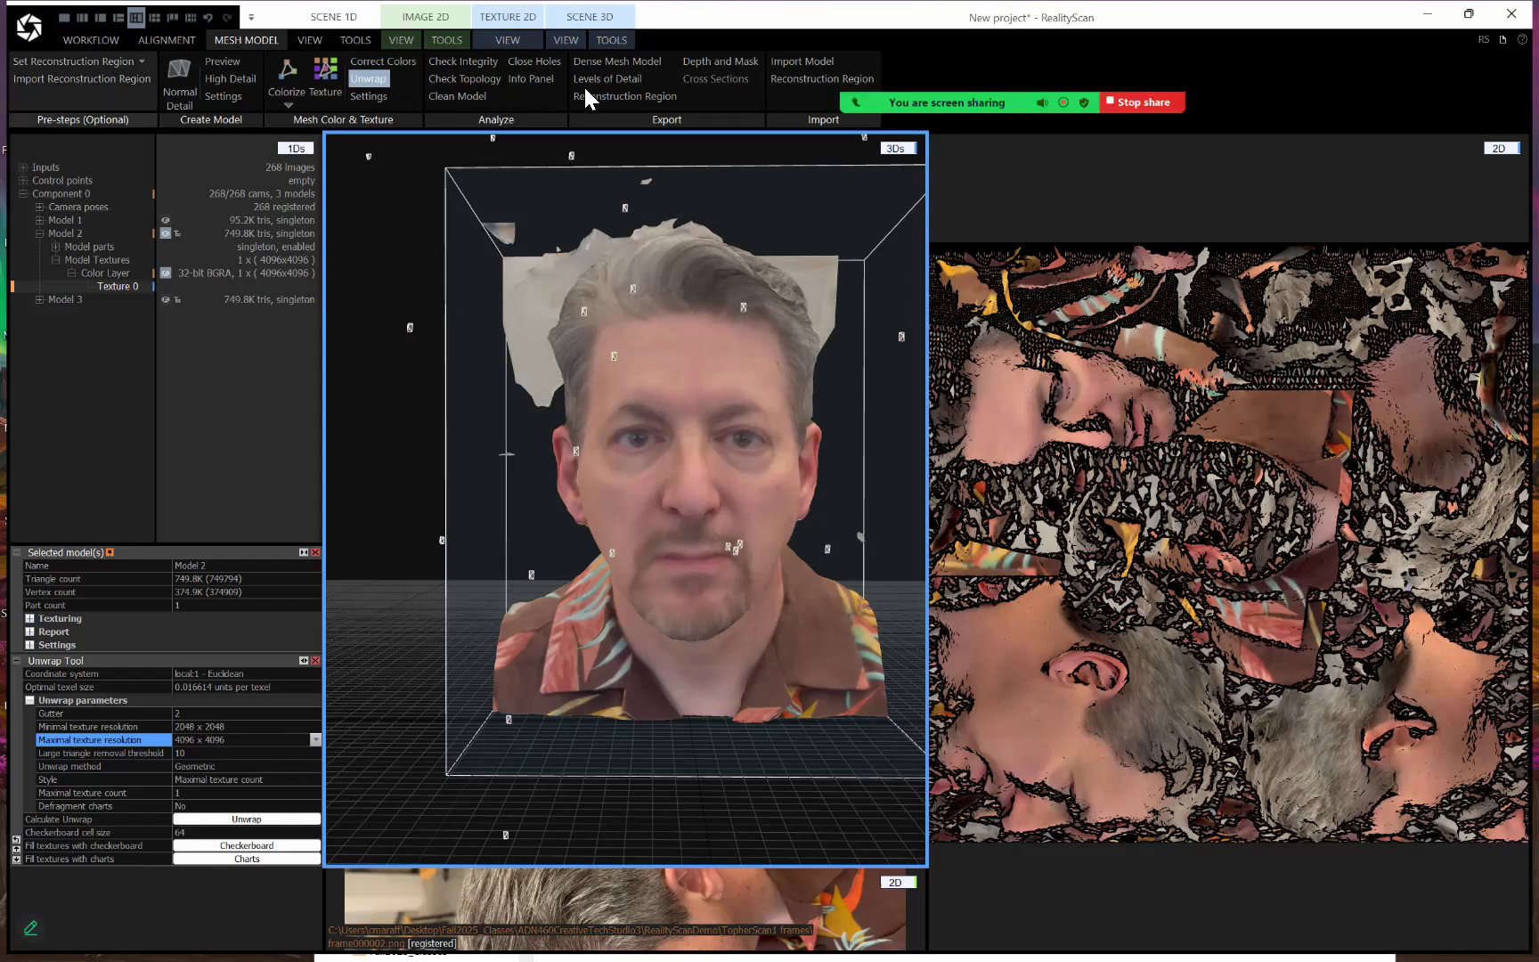
# Save the project as TopherDemo in the RealityScanDemo folder
pyautogui.click(34, 32)
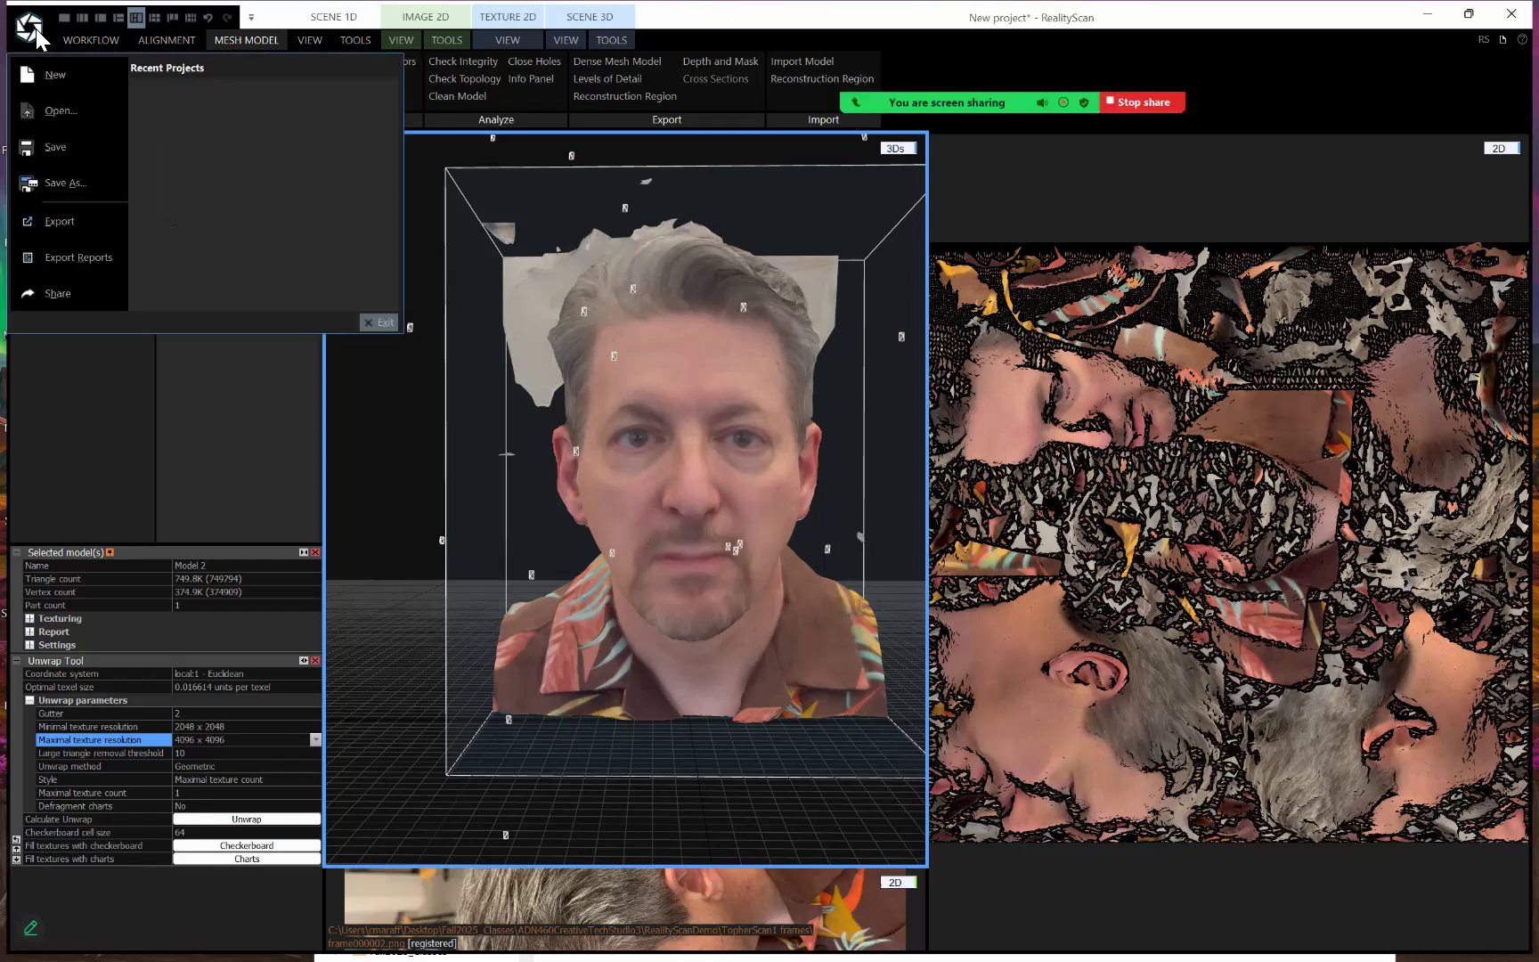
pyautogui.click(62, 183)
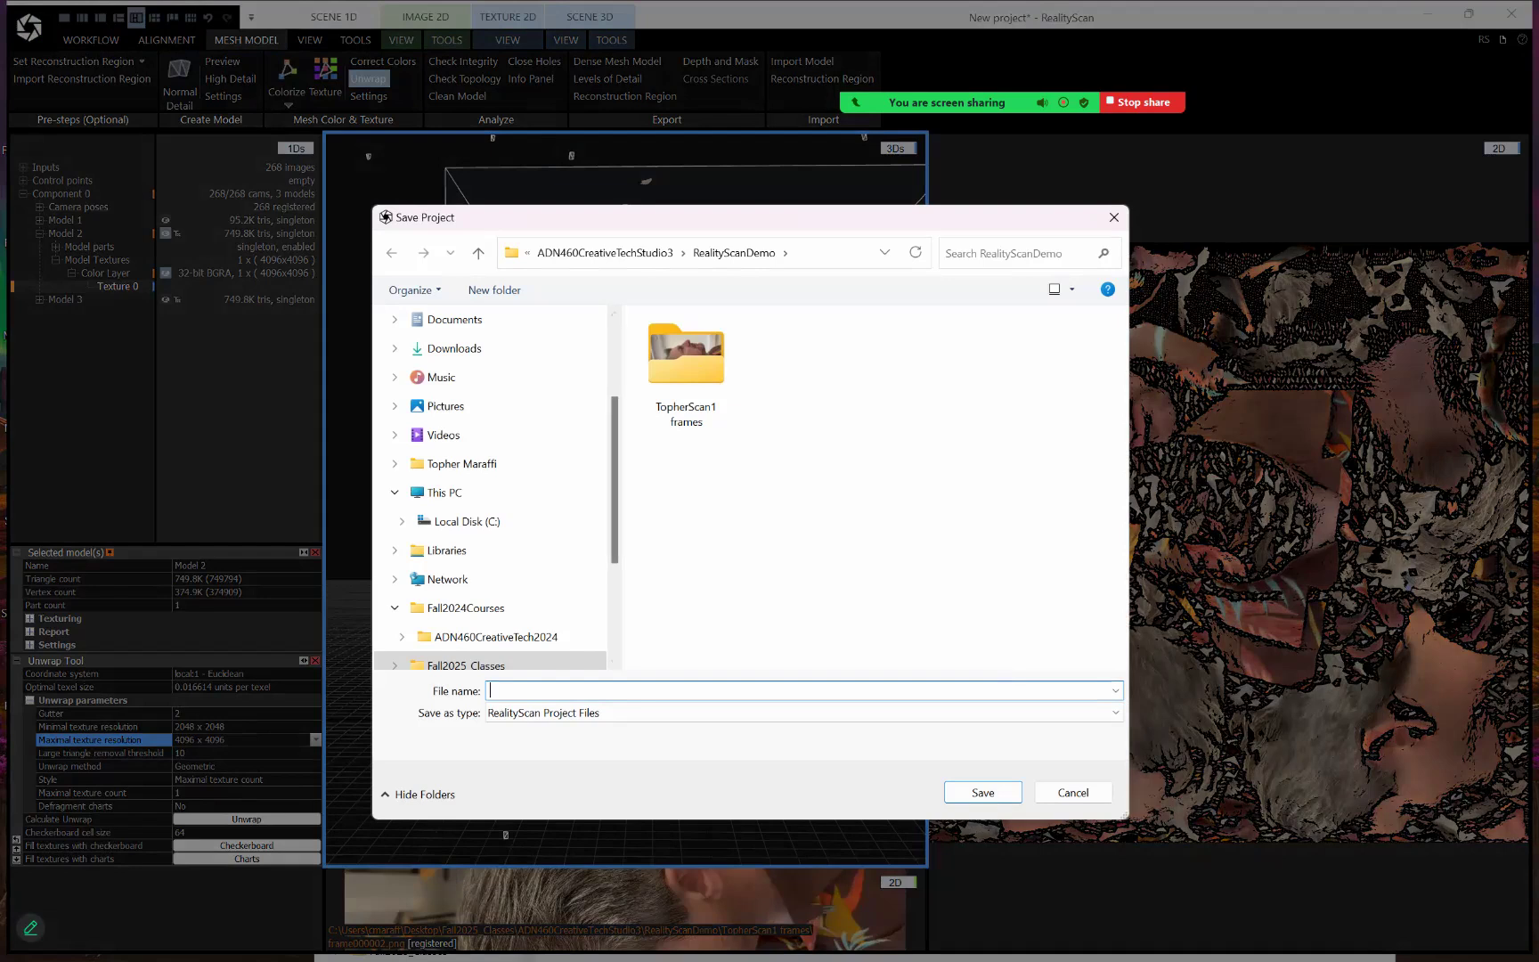
pyautogui.write('T')
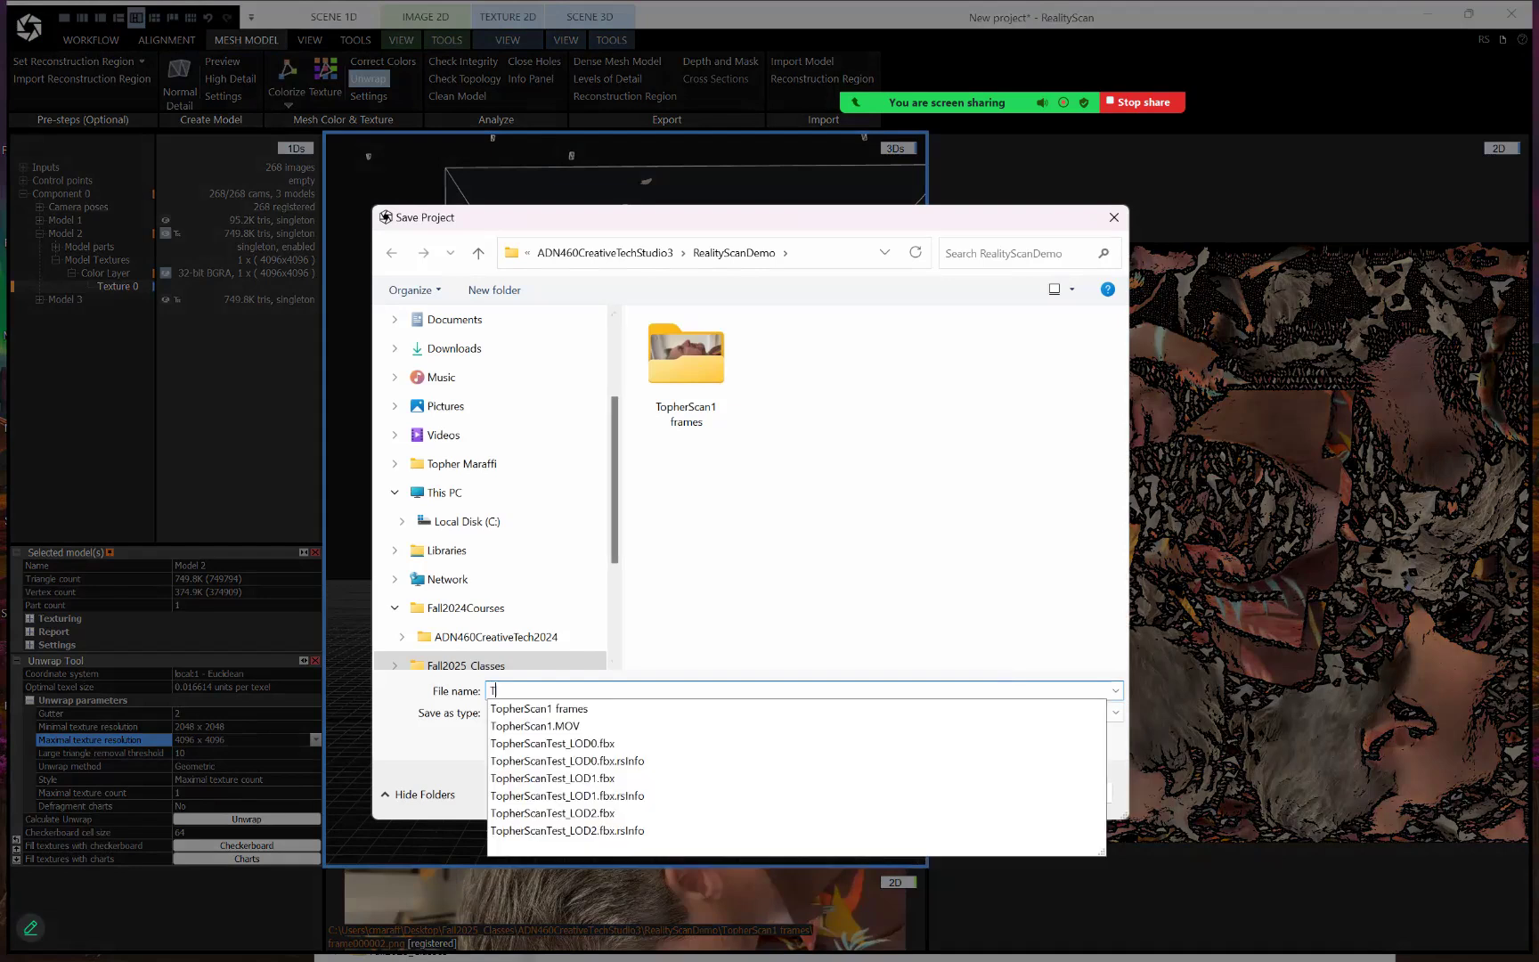
pyautogui.write('opherDe')
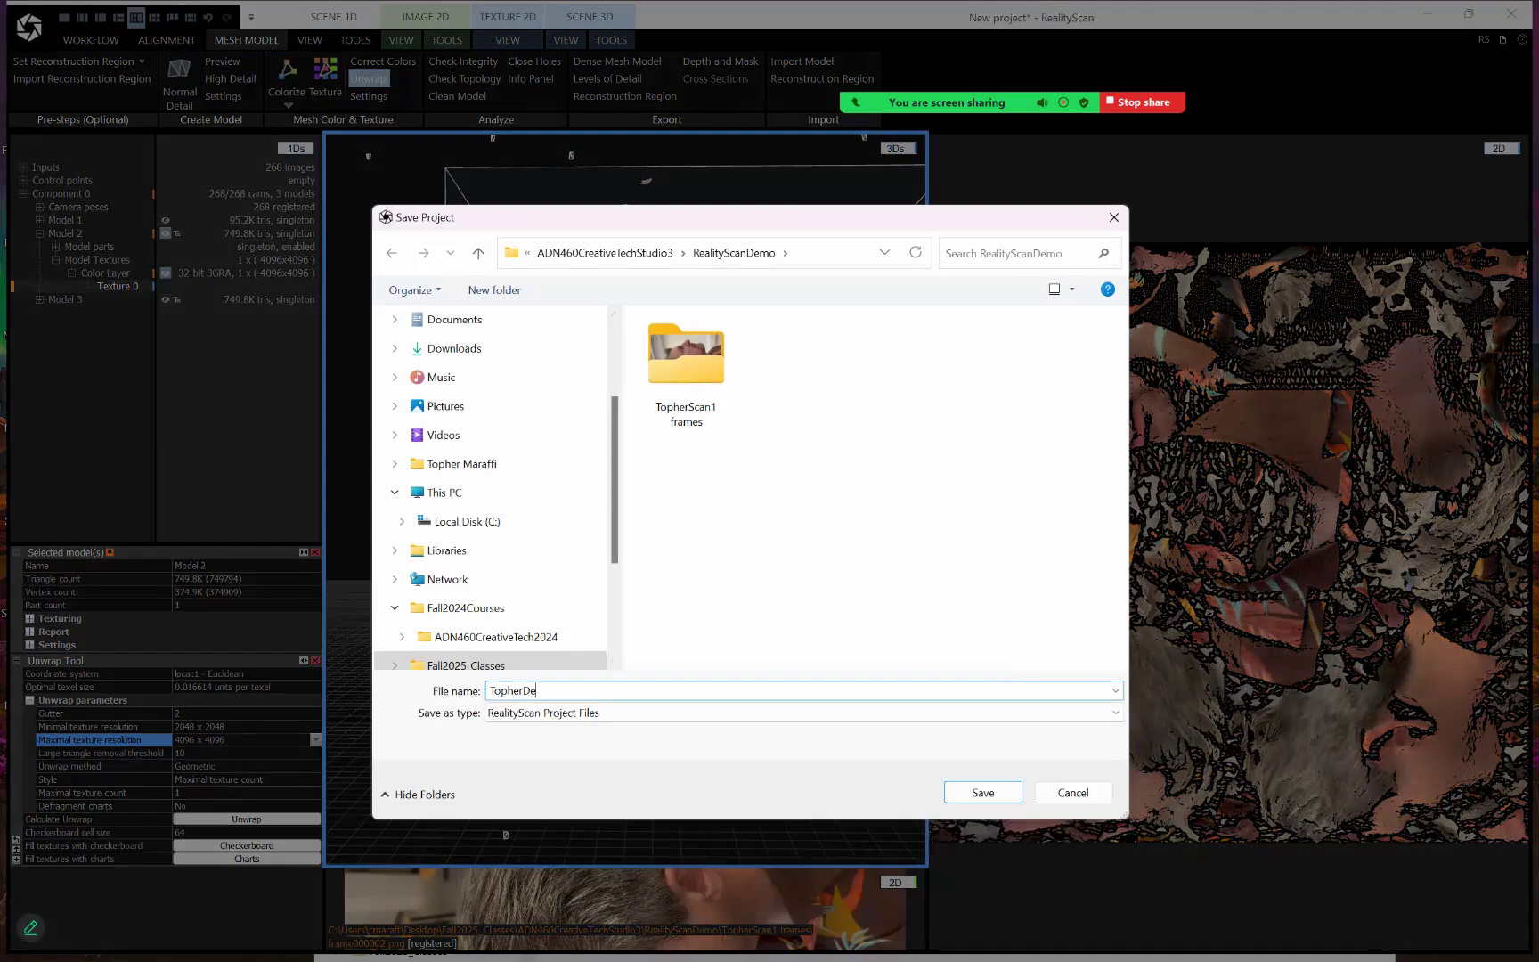
pyautogui.write('mo')
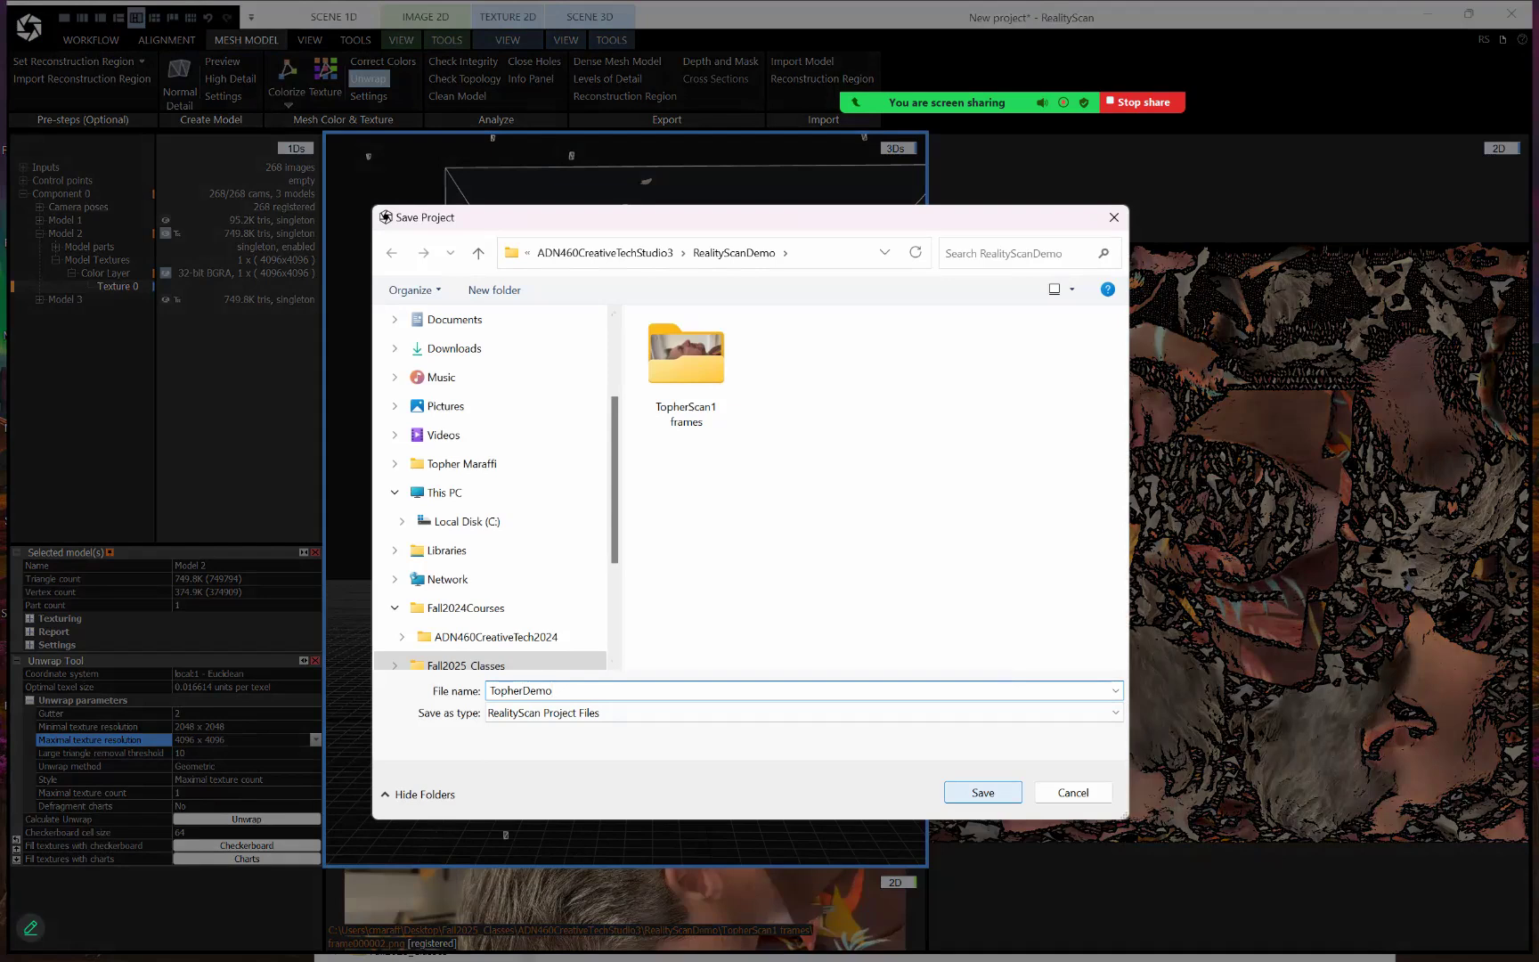
pyautogui.click(983, 791)
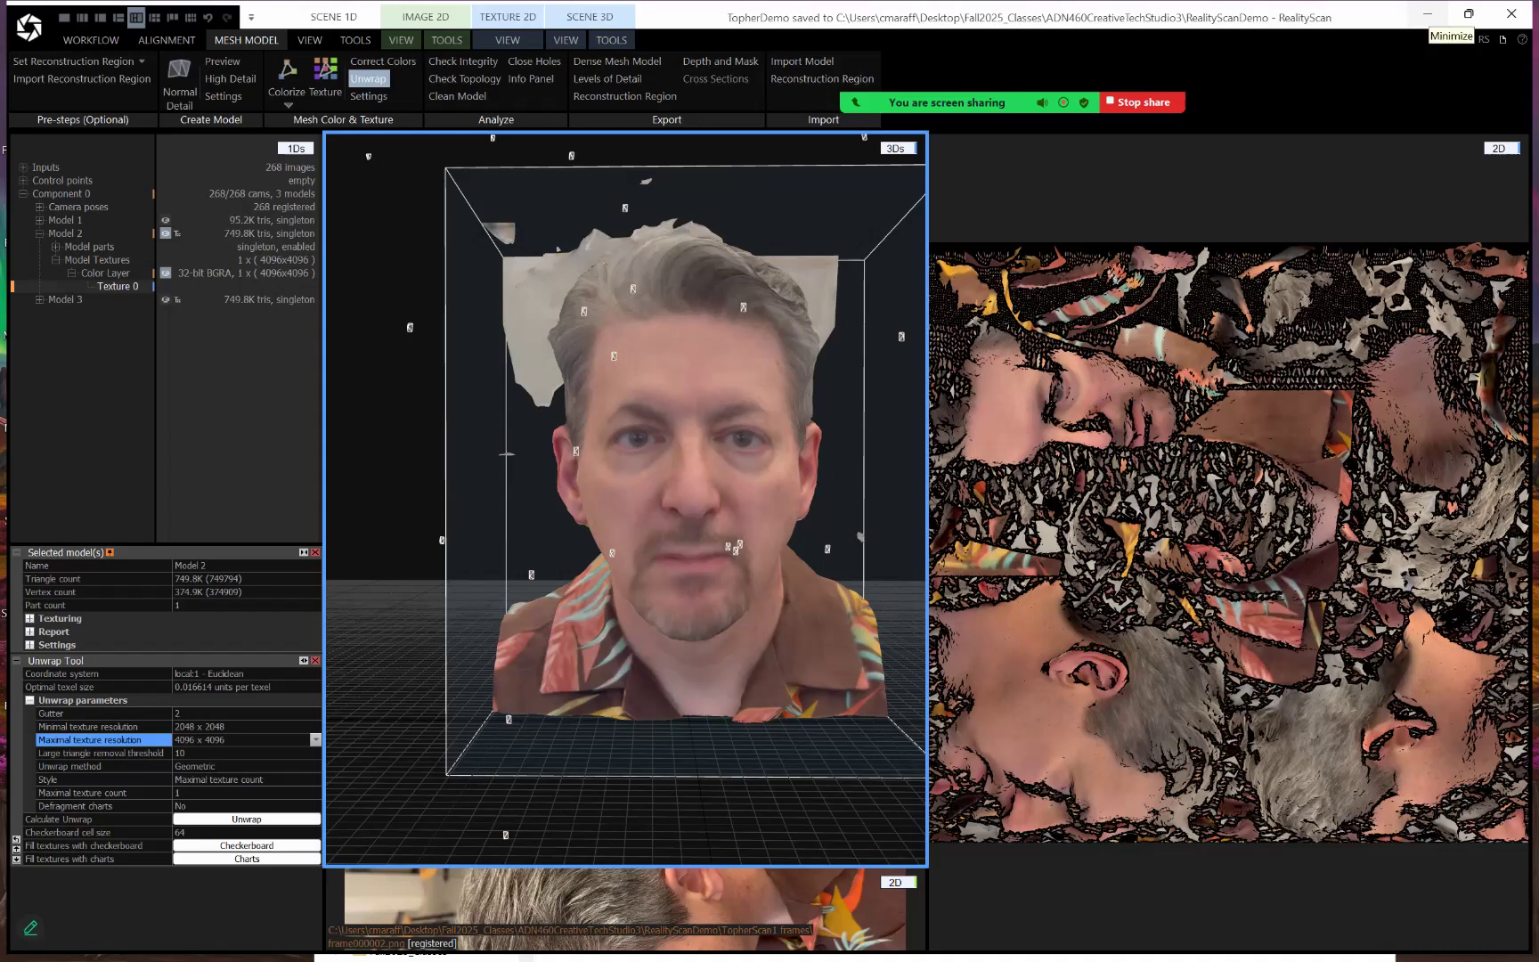
# Minimize RealityScan and locate the exported TopherScanTest_LOD0.fbx in the RealityScanDemo folder
pyautogui.click(1427, 15)
pyautogui.moveTo(974, 404); pyautogui.dragTo(910, 258)
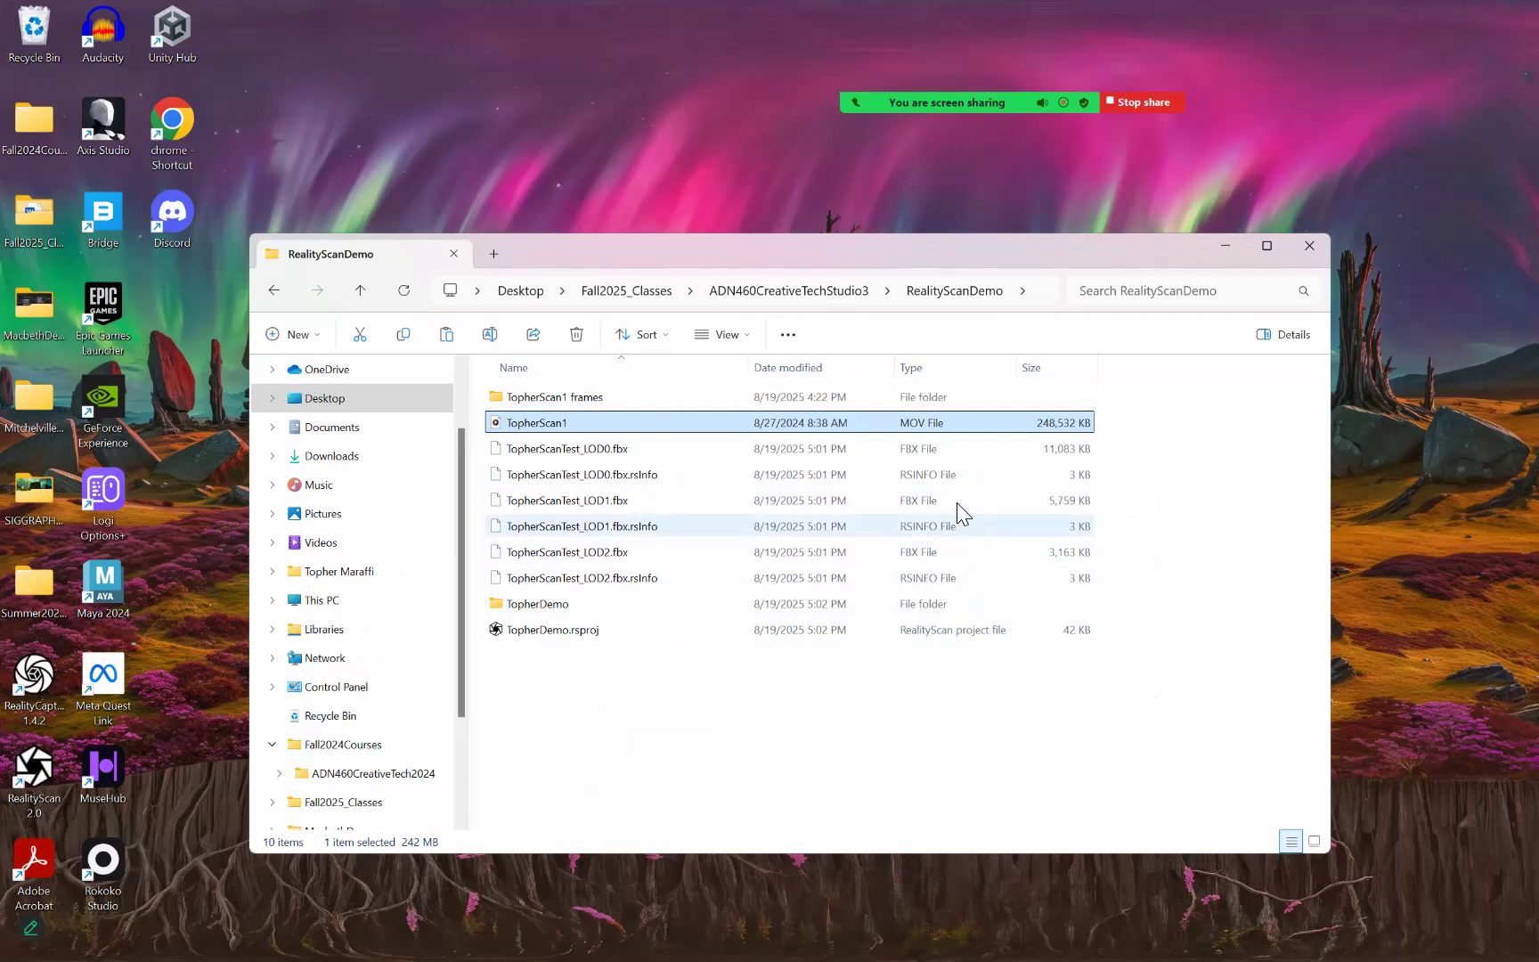
pyautogui.click(910, 452)
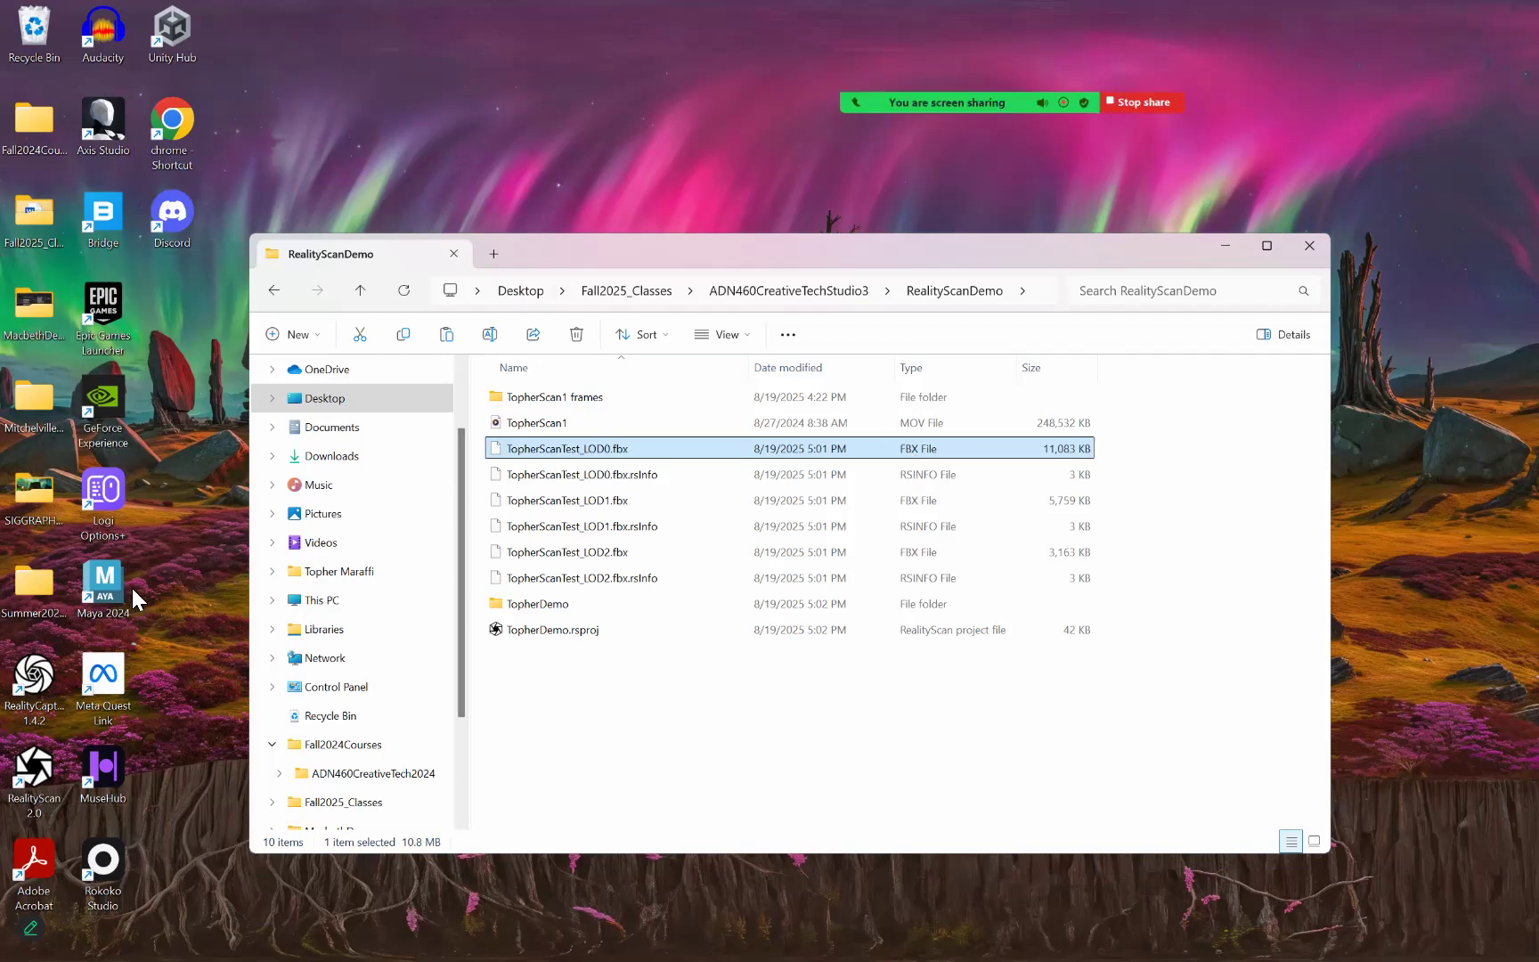
# Launch Maya 2024 and start a new scene
pyautogui.click(109, 590)
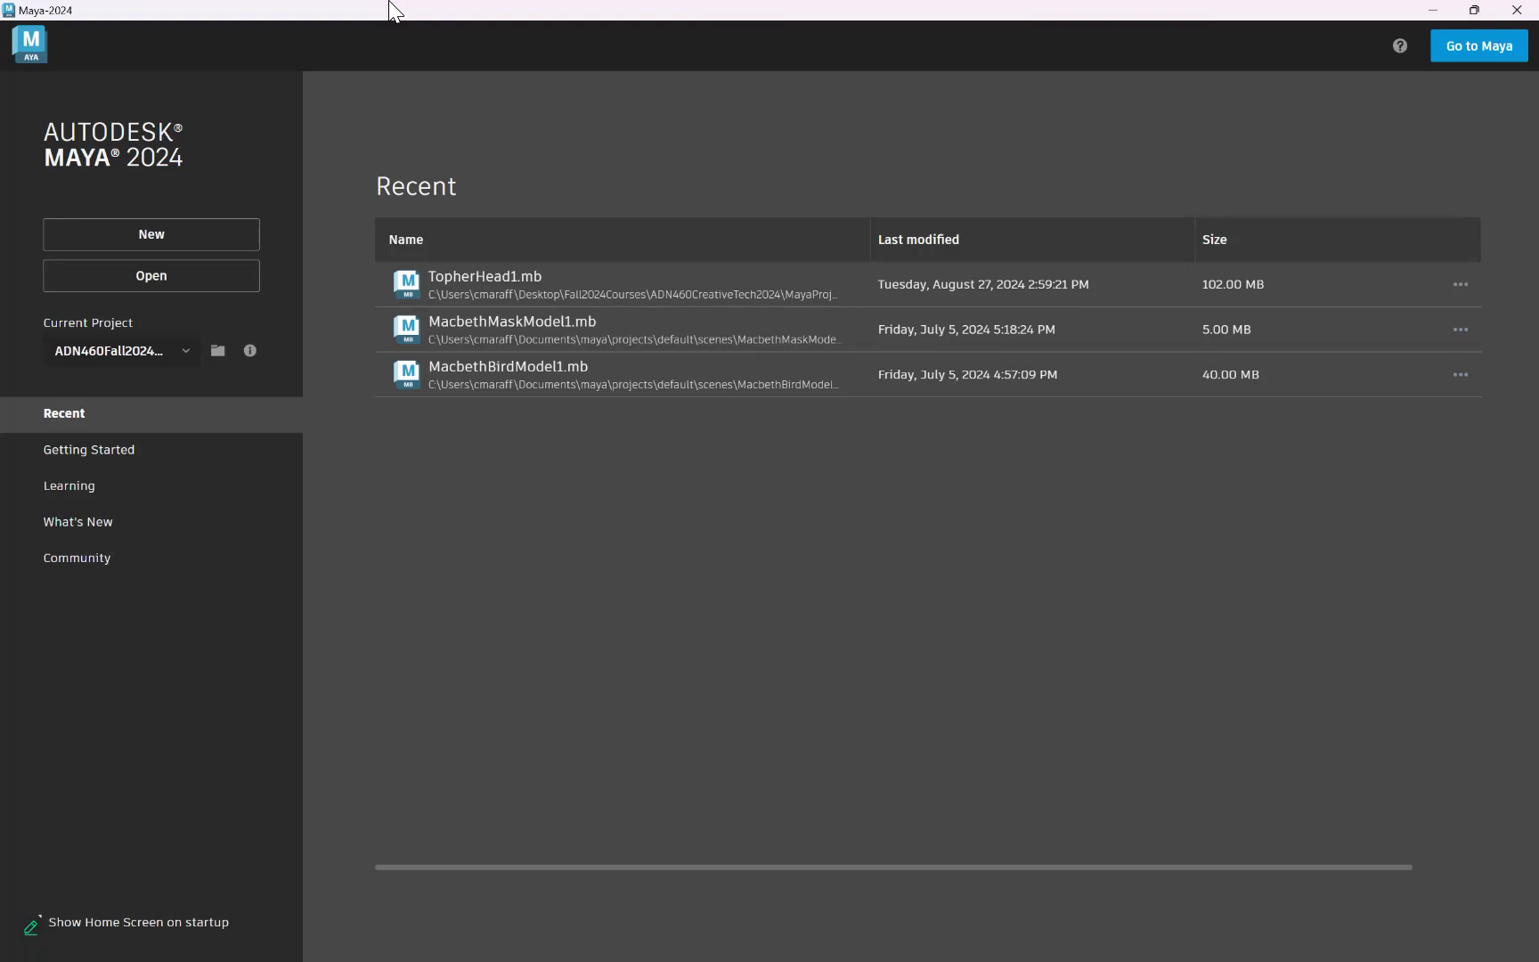
pyautogui.click(183, 242)
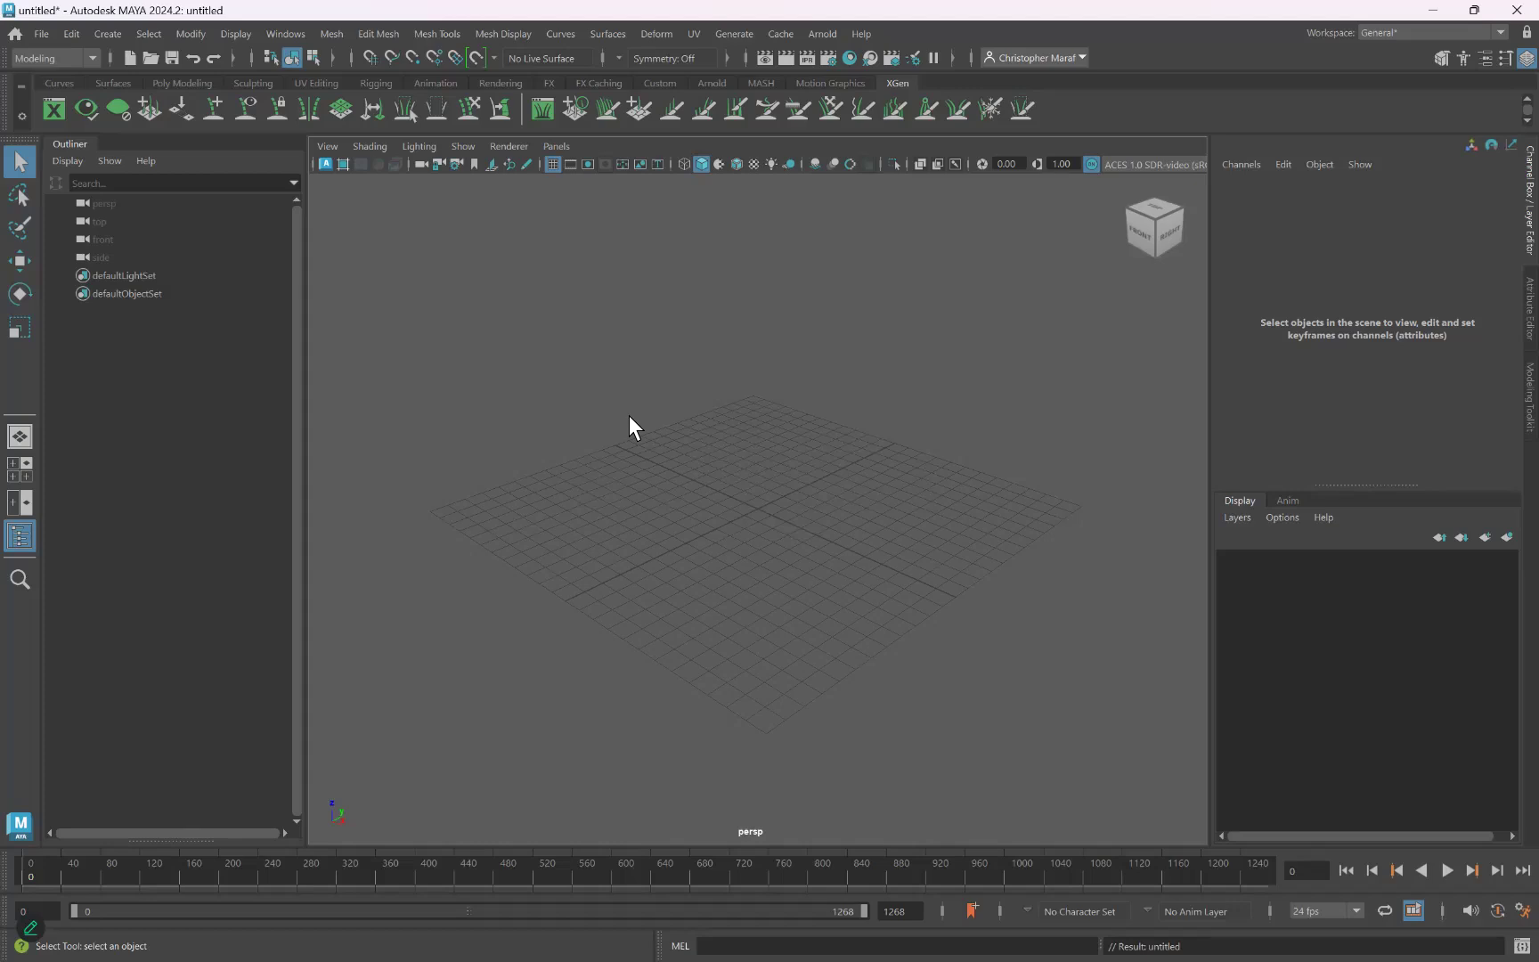
# Open the import options and choose FBX as the file type, leaving grouping off
pyautogui.click(41, 35)
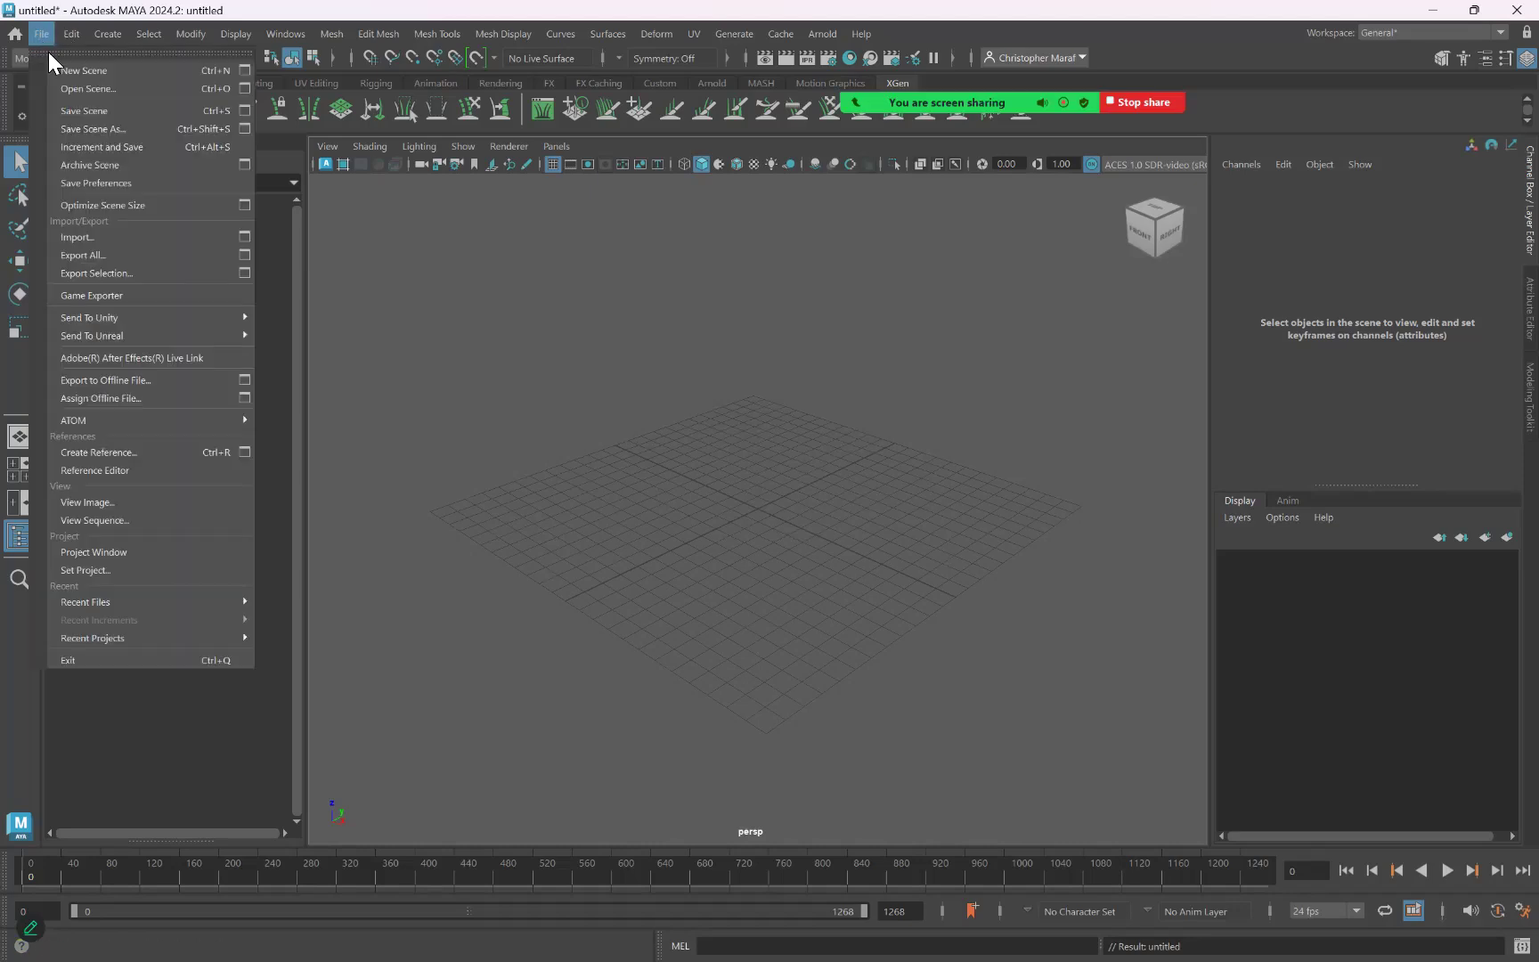
pyautogui.click(246, 236)
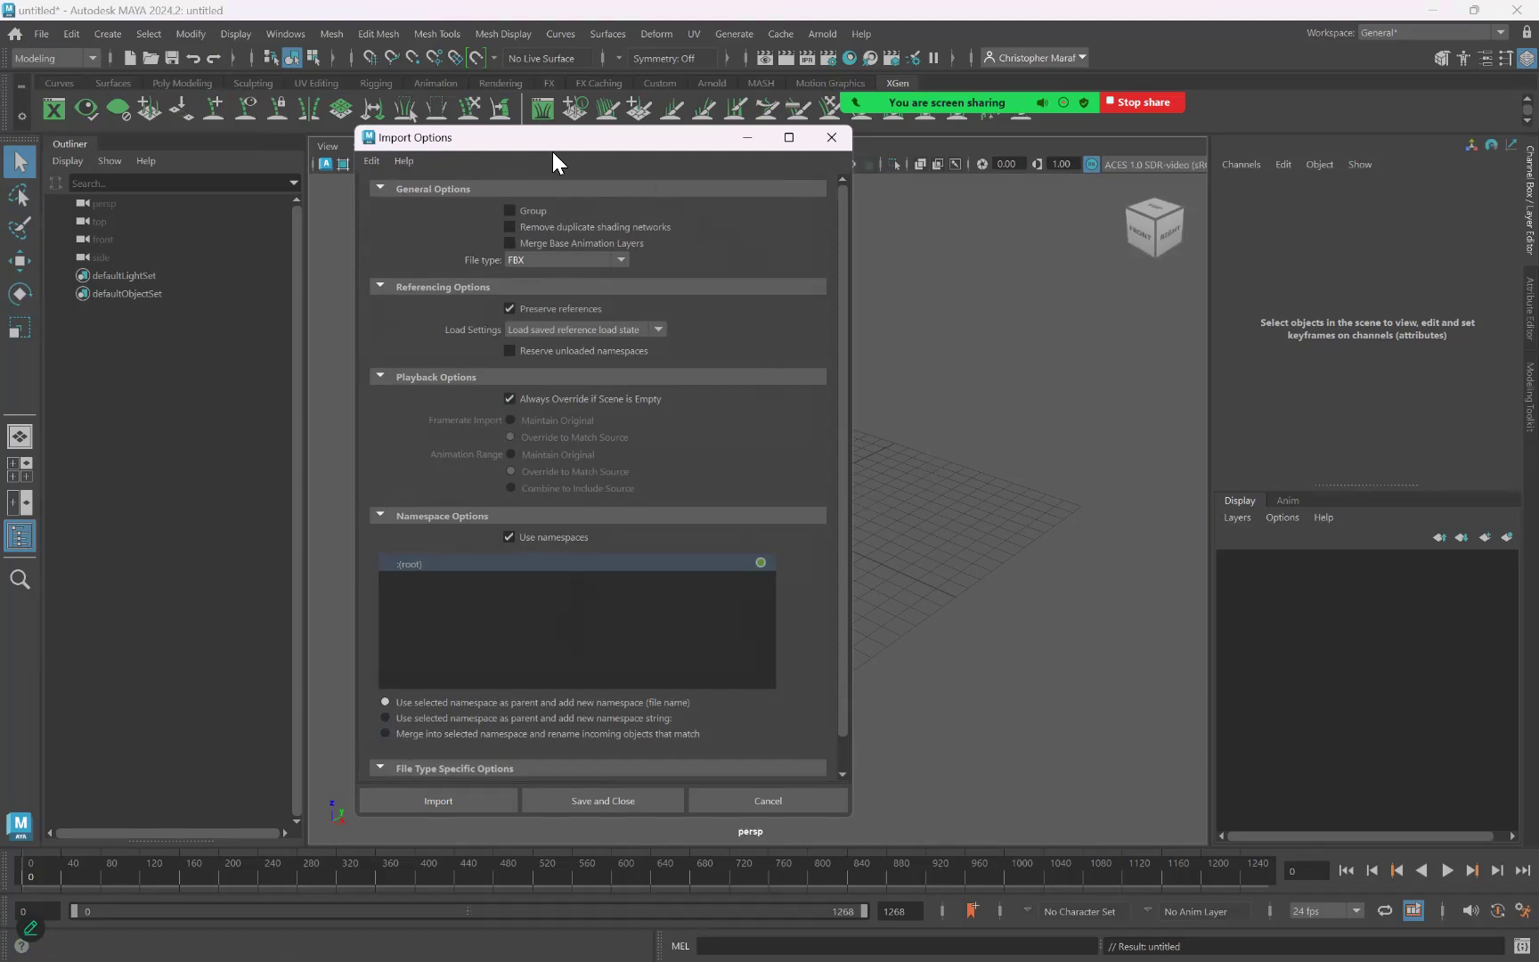
pyautogui.moveTo(564, 141); pyautogui.dragTo(569, 116)
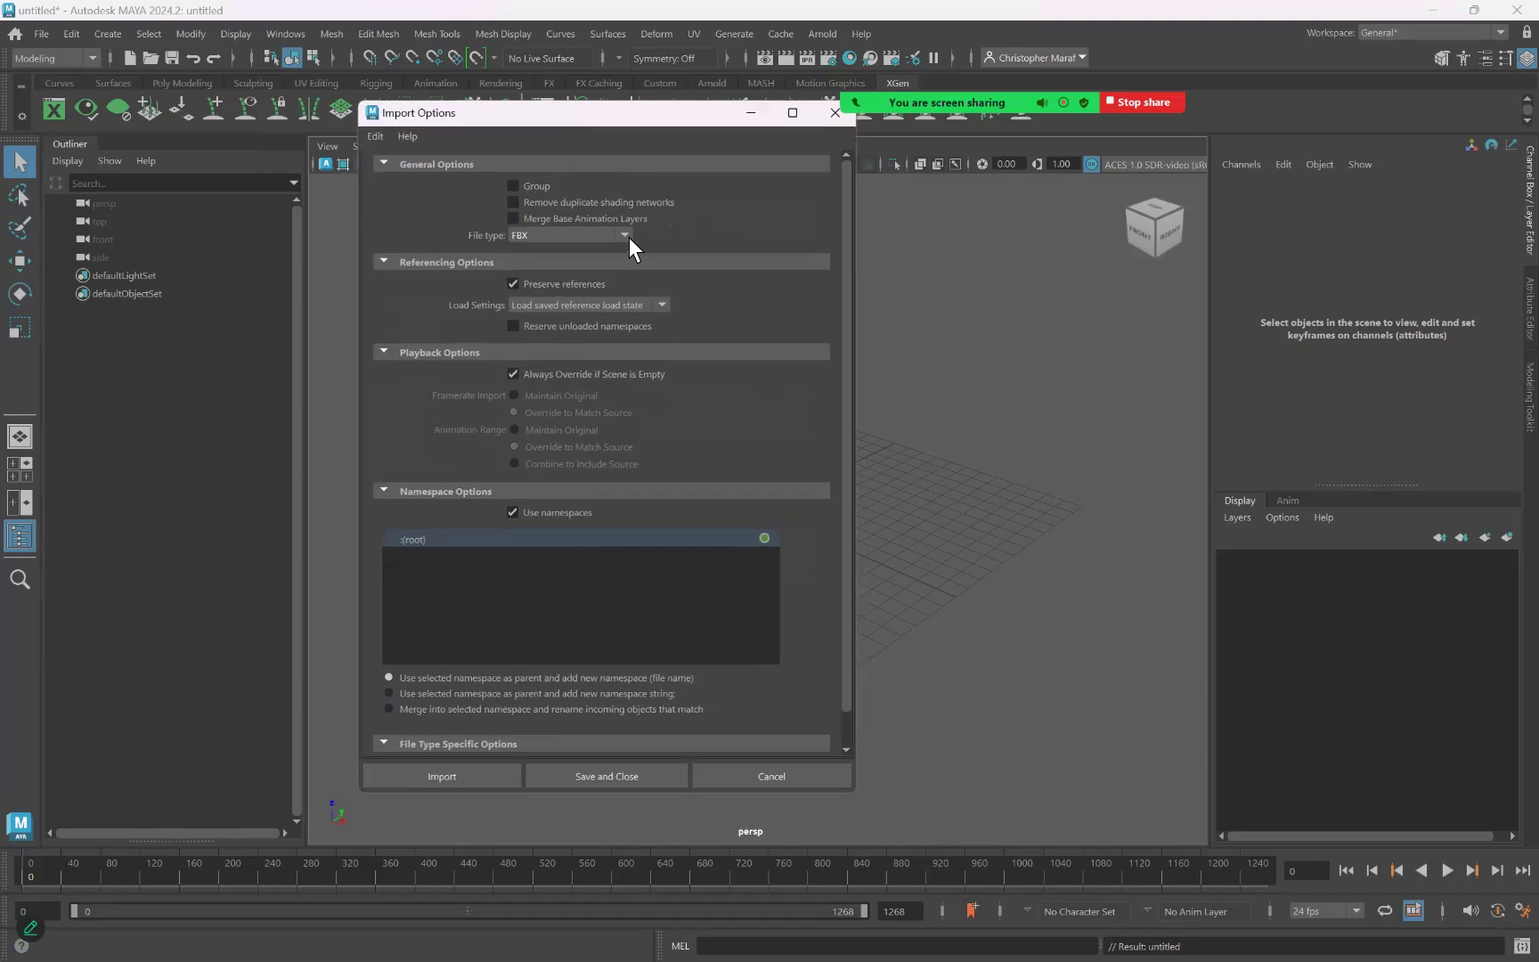
pyautogui.click(626, 235)
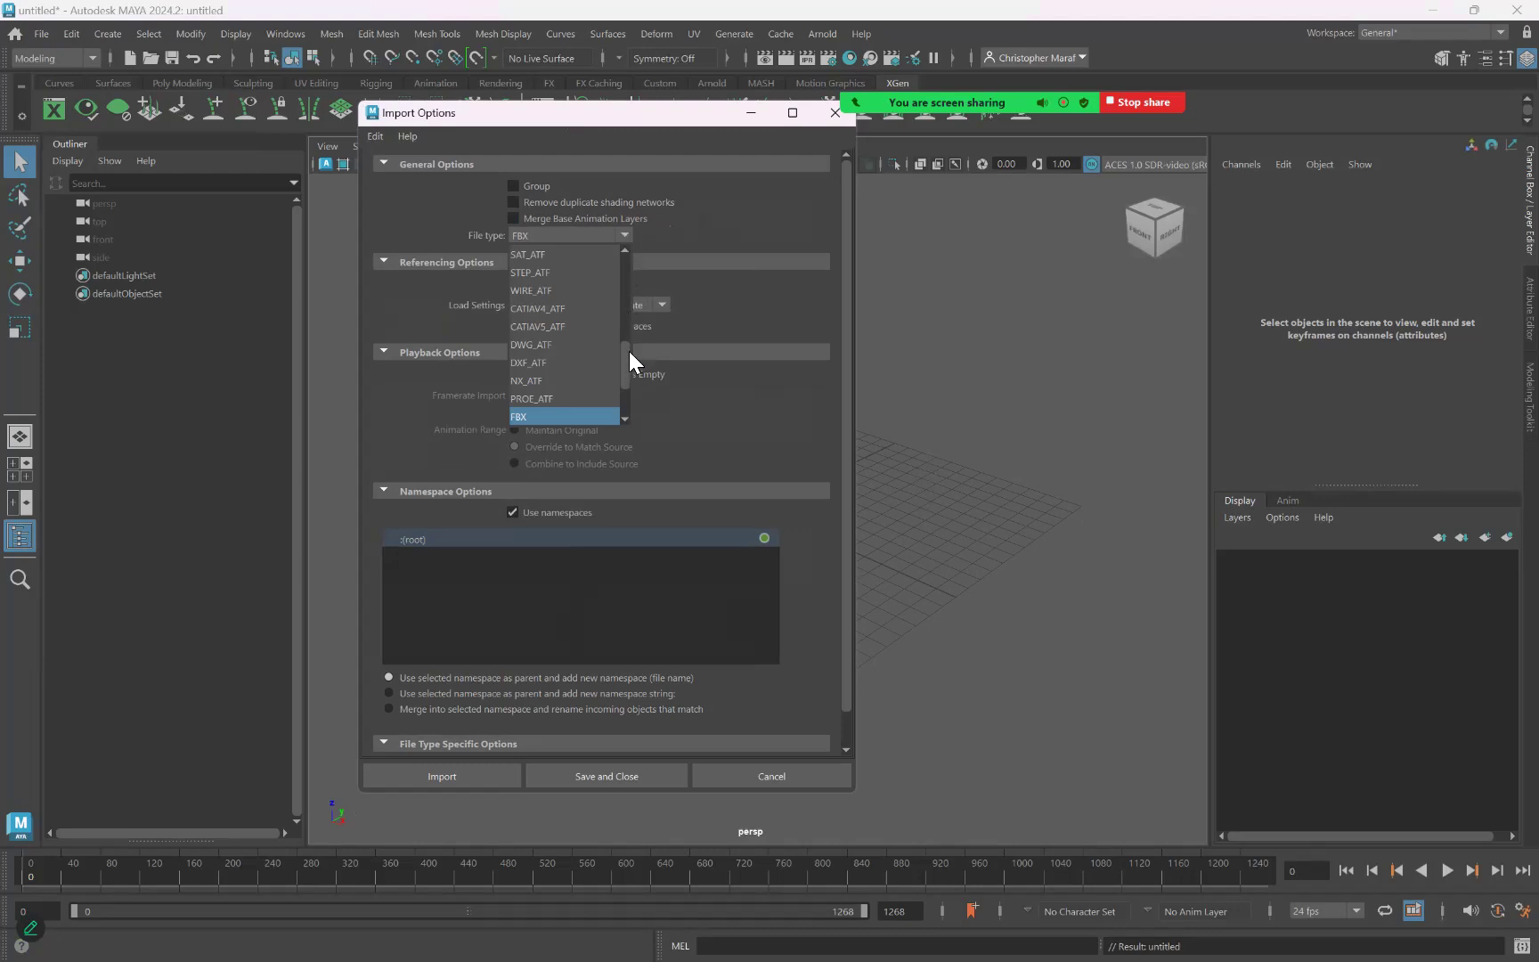
pyautogui.moveTo(629, 351); pyautogui.dragTo(637, 262)
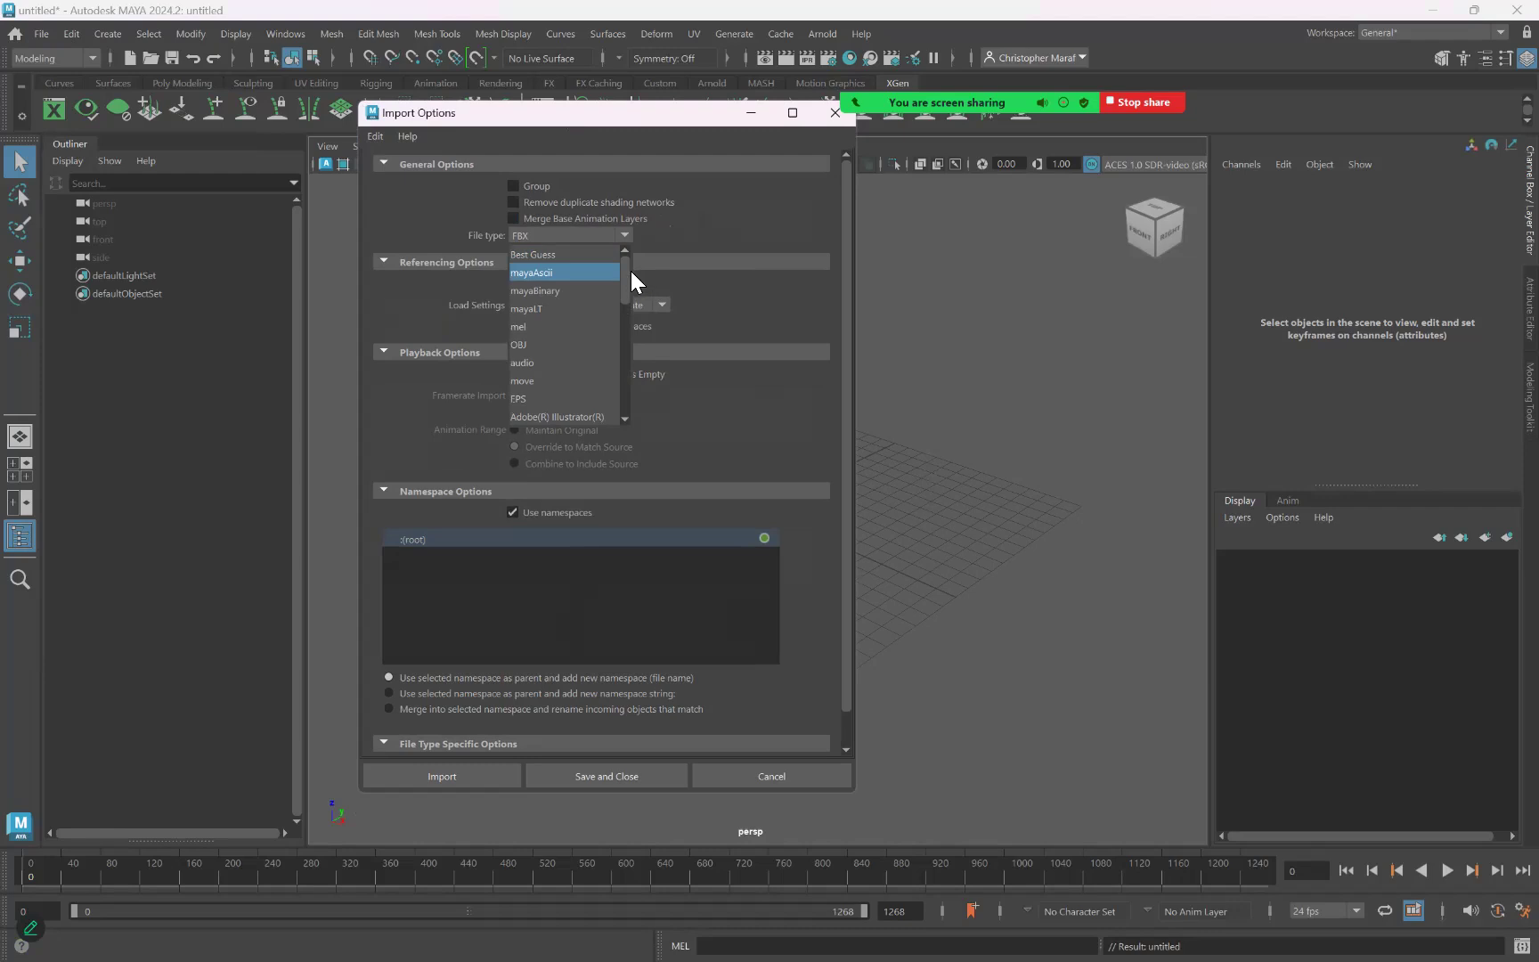
pyautogui.moveTo(629, 289); pyautogui.dragTo(634, 390)
pyautogui.click(566, 329)
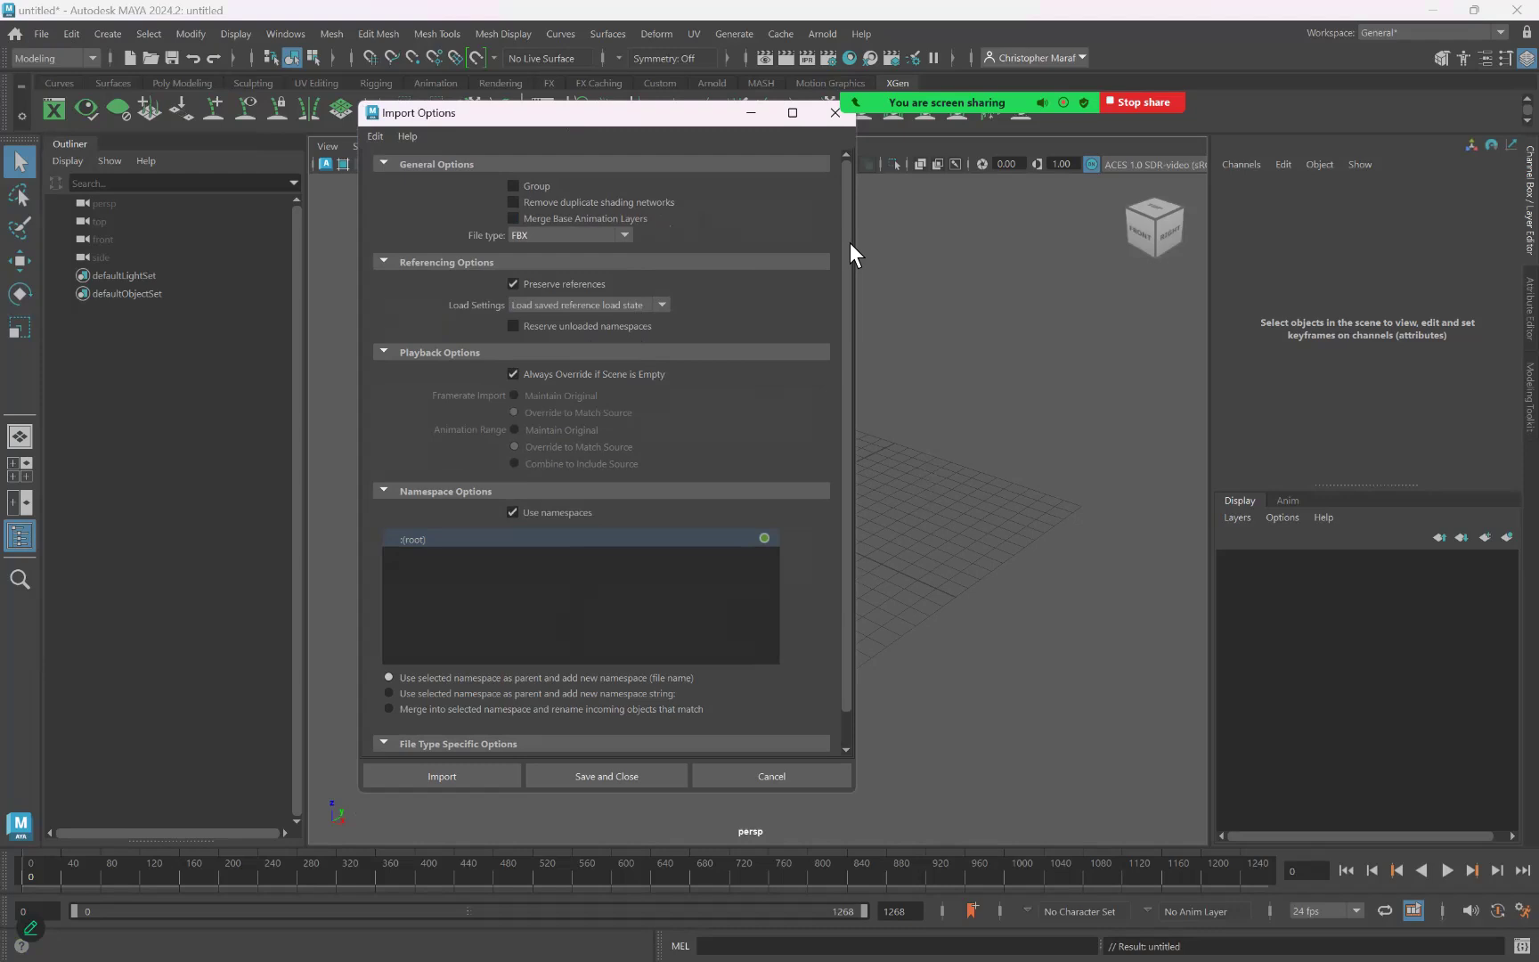
pyautogui.click(521, 192)
pyautogui.click(519, 188)
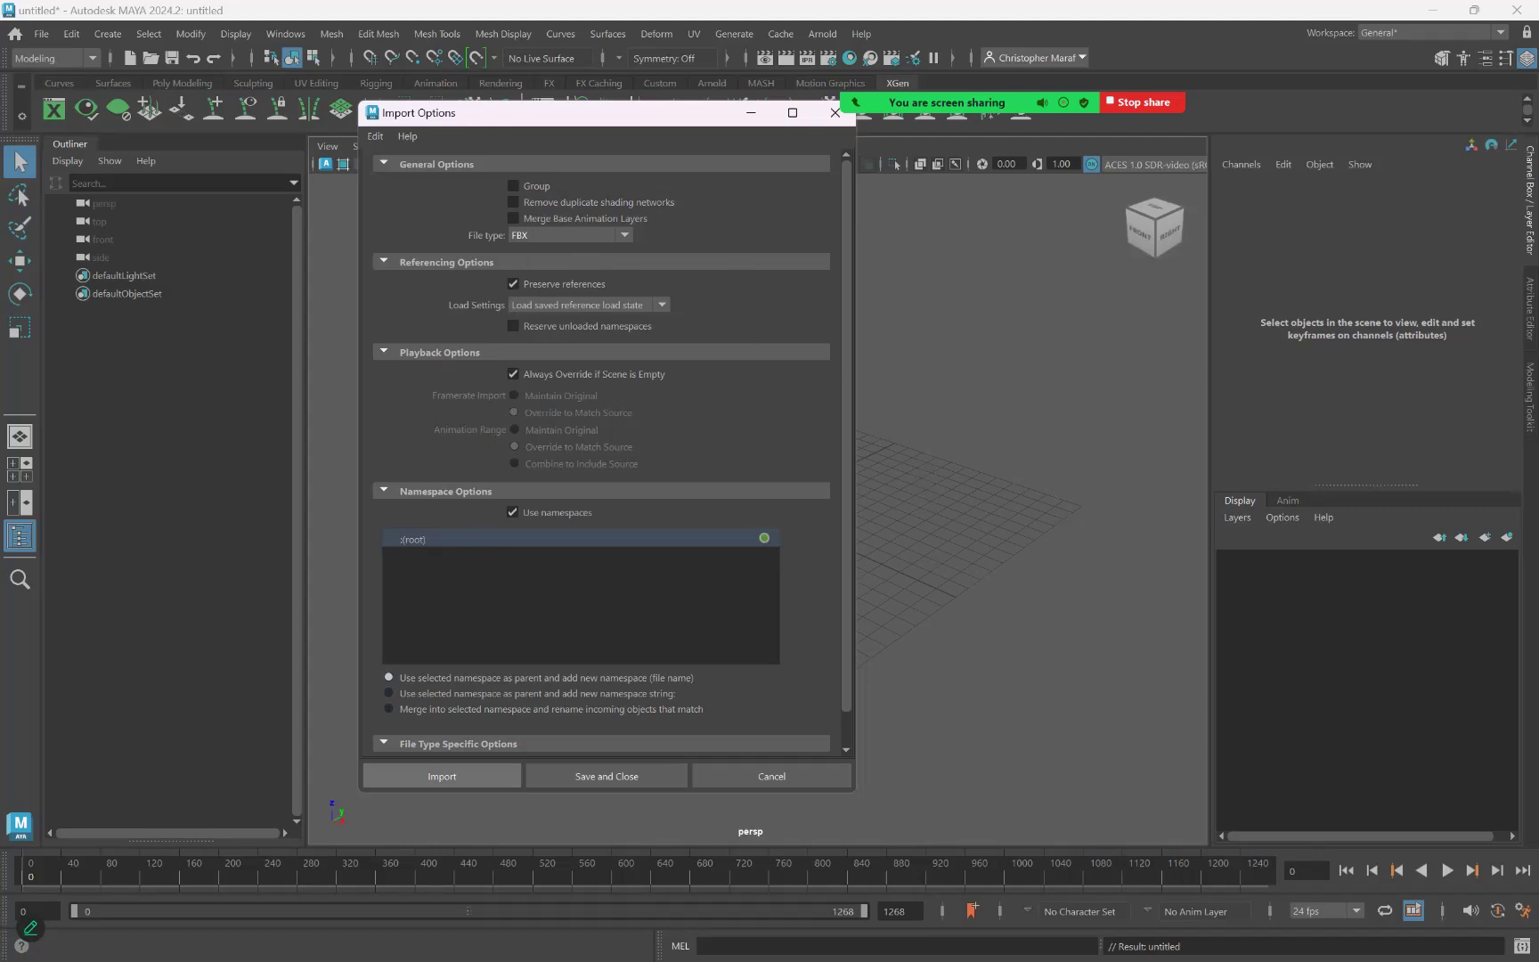
# Examine the unit conversion options in the FBX import preset, leaving the scale factor on Automatic
pyautogui.scroll(-1, 700, 392)
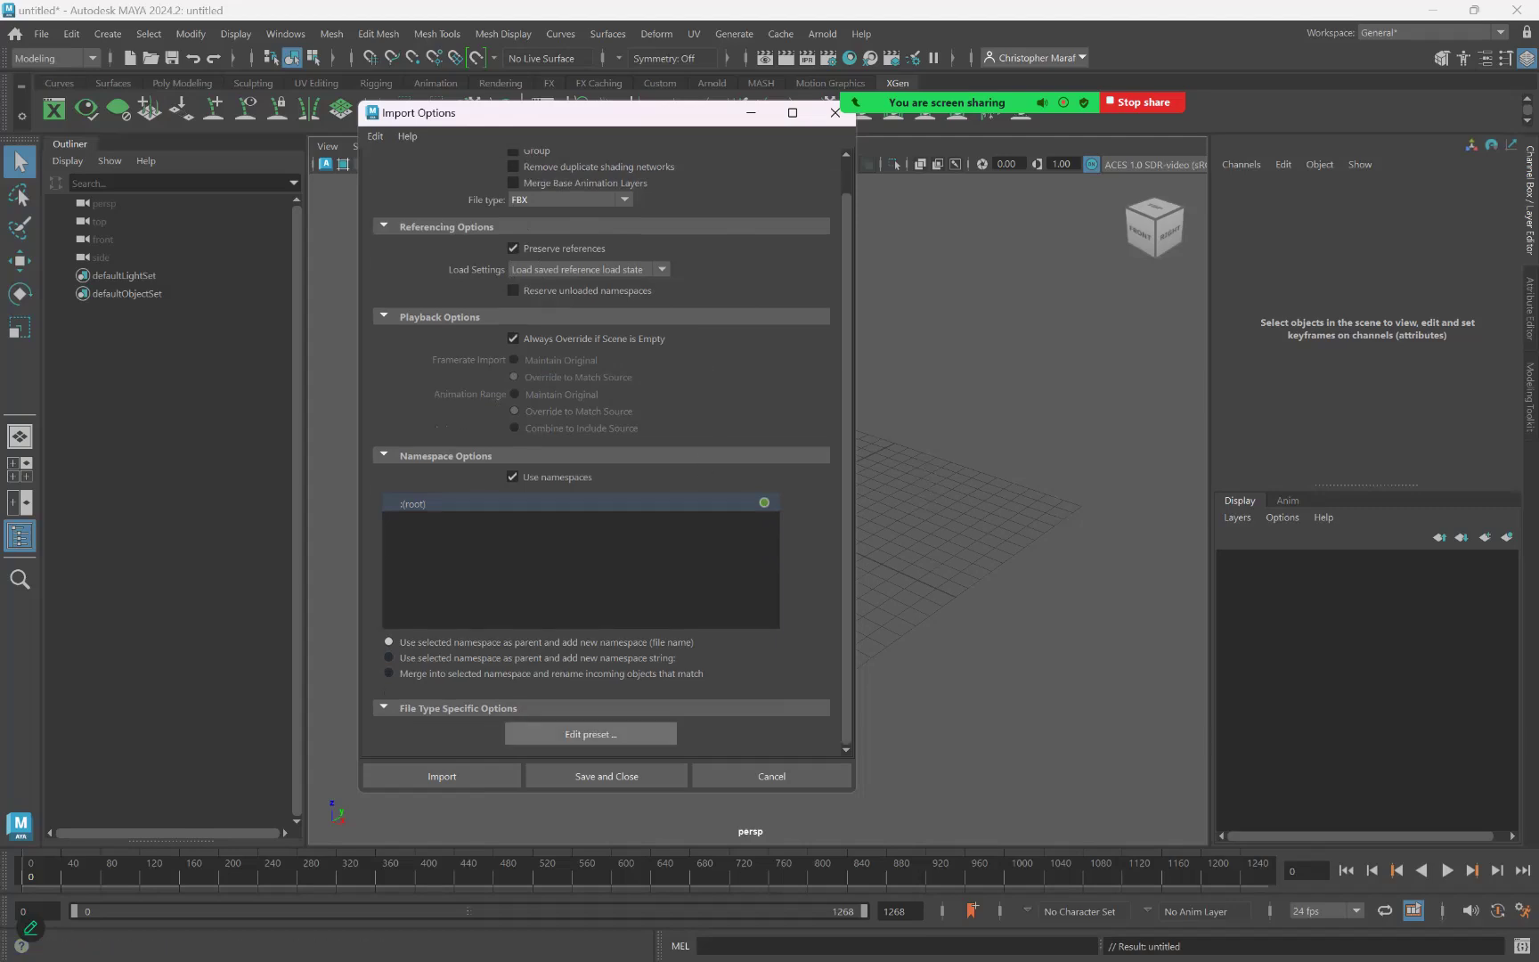
pyautogui.click(590, 734)
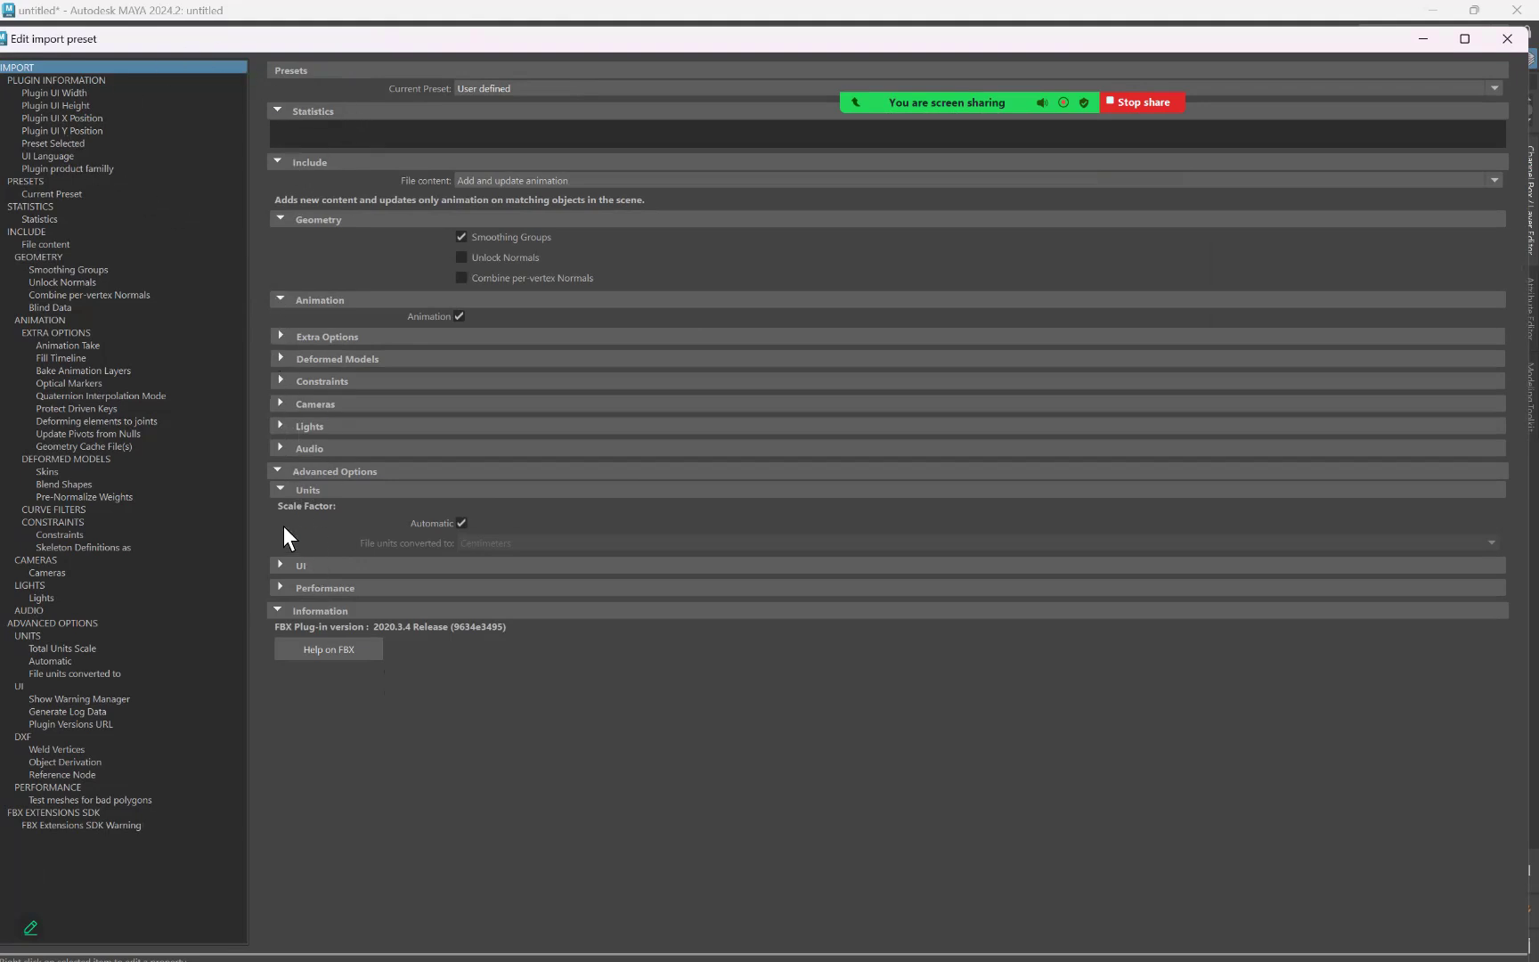
pyautogui.click(464, 526)
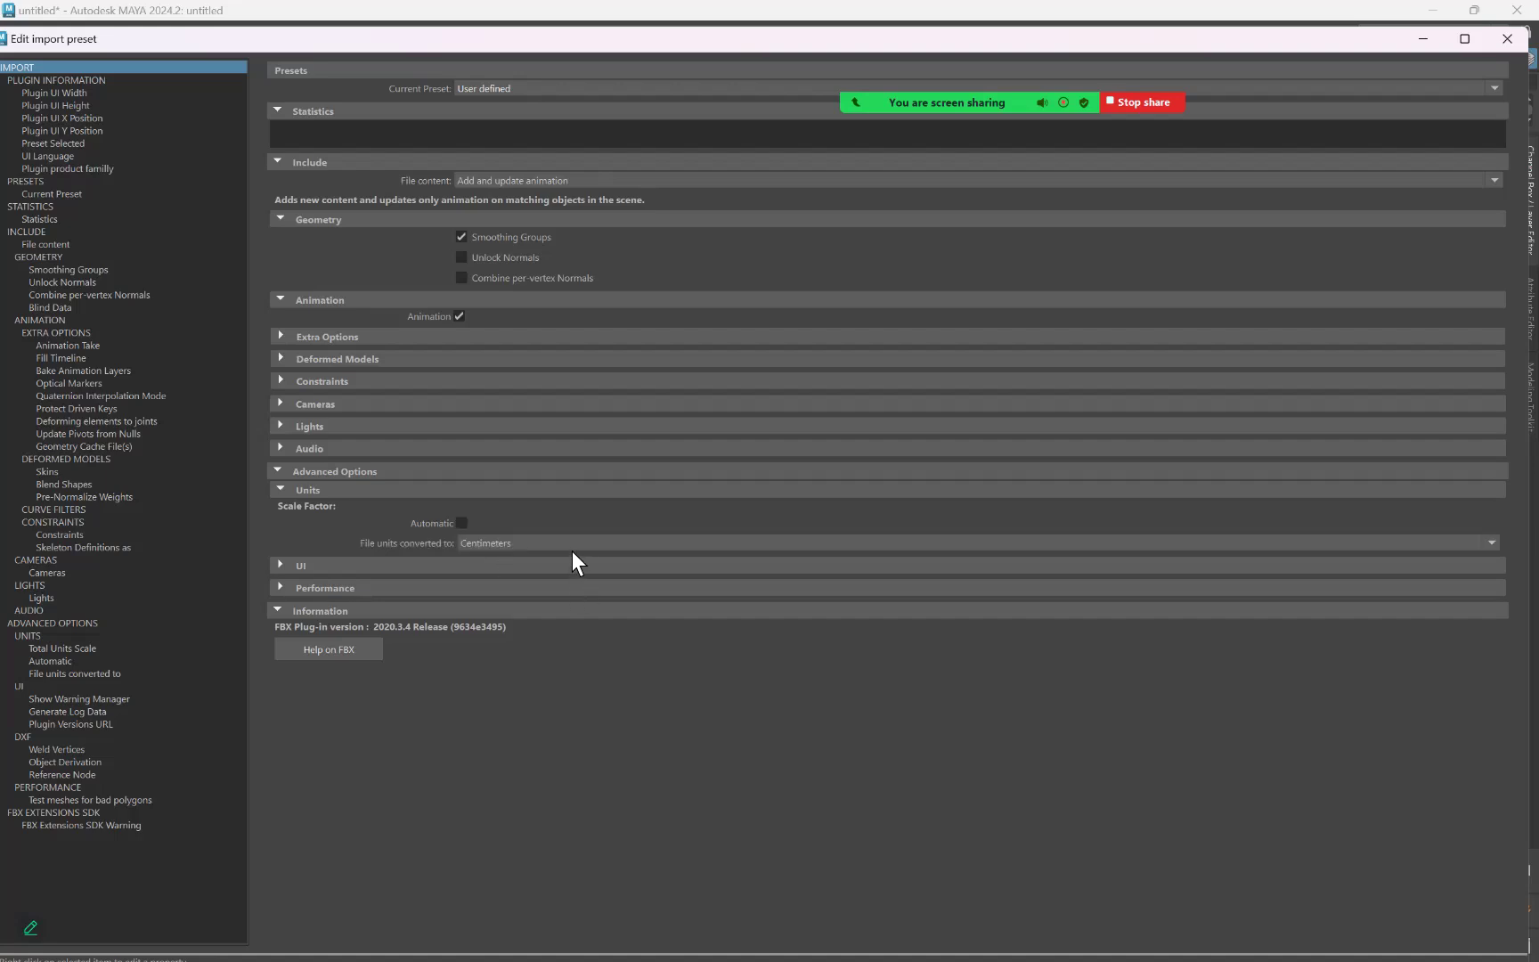
pyautogui.click(570, 547)
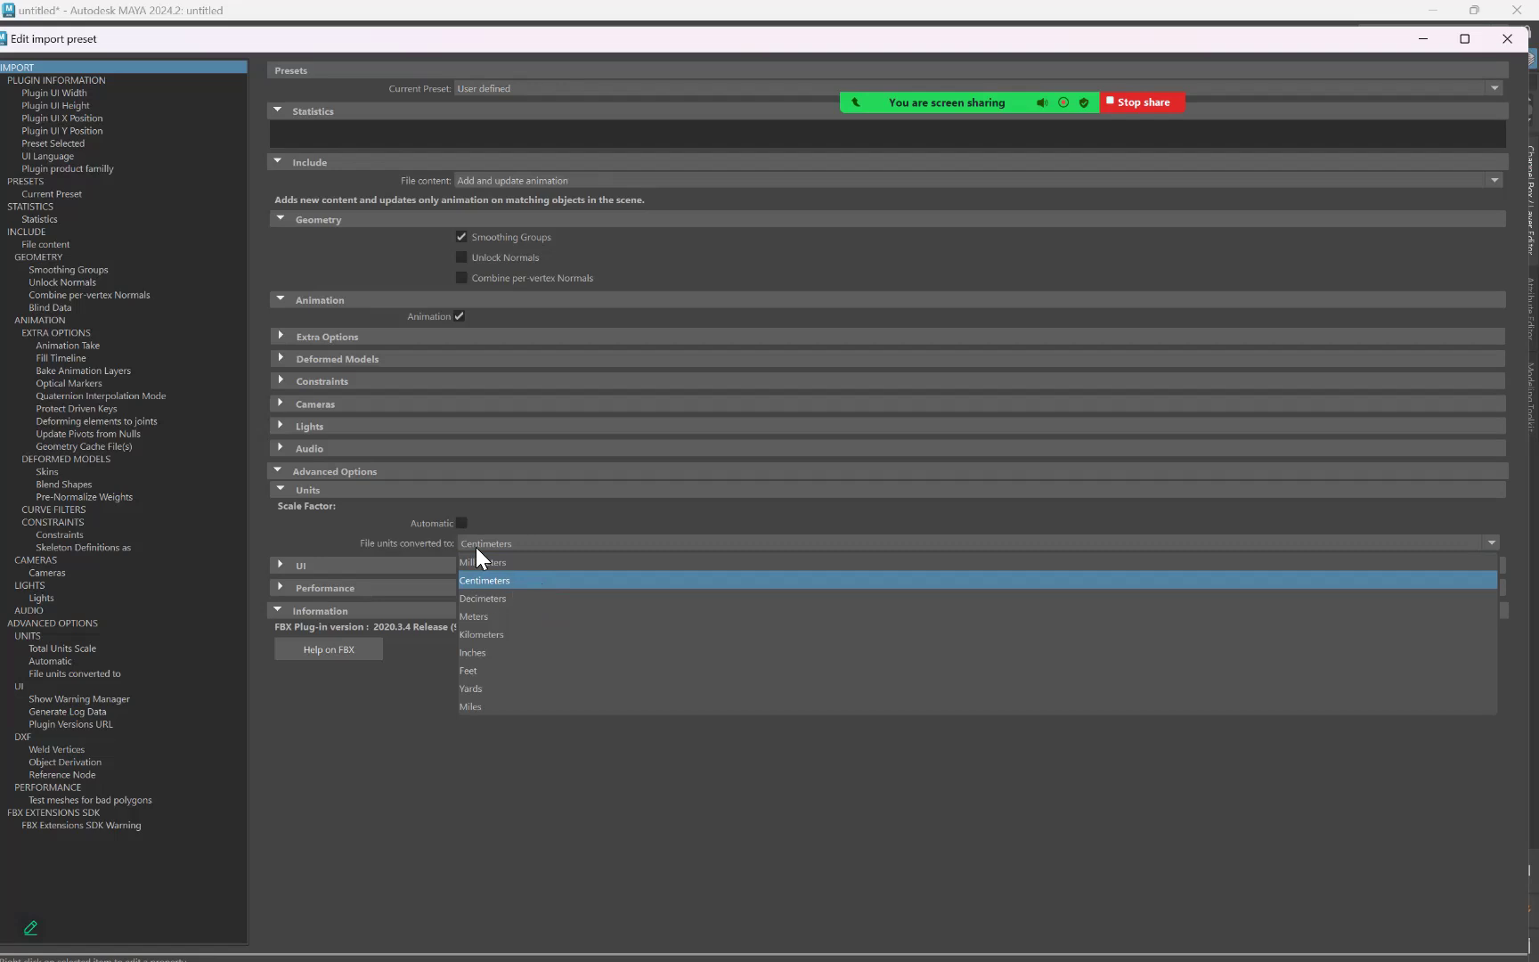
pyautogui.click(381, 511)
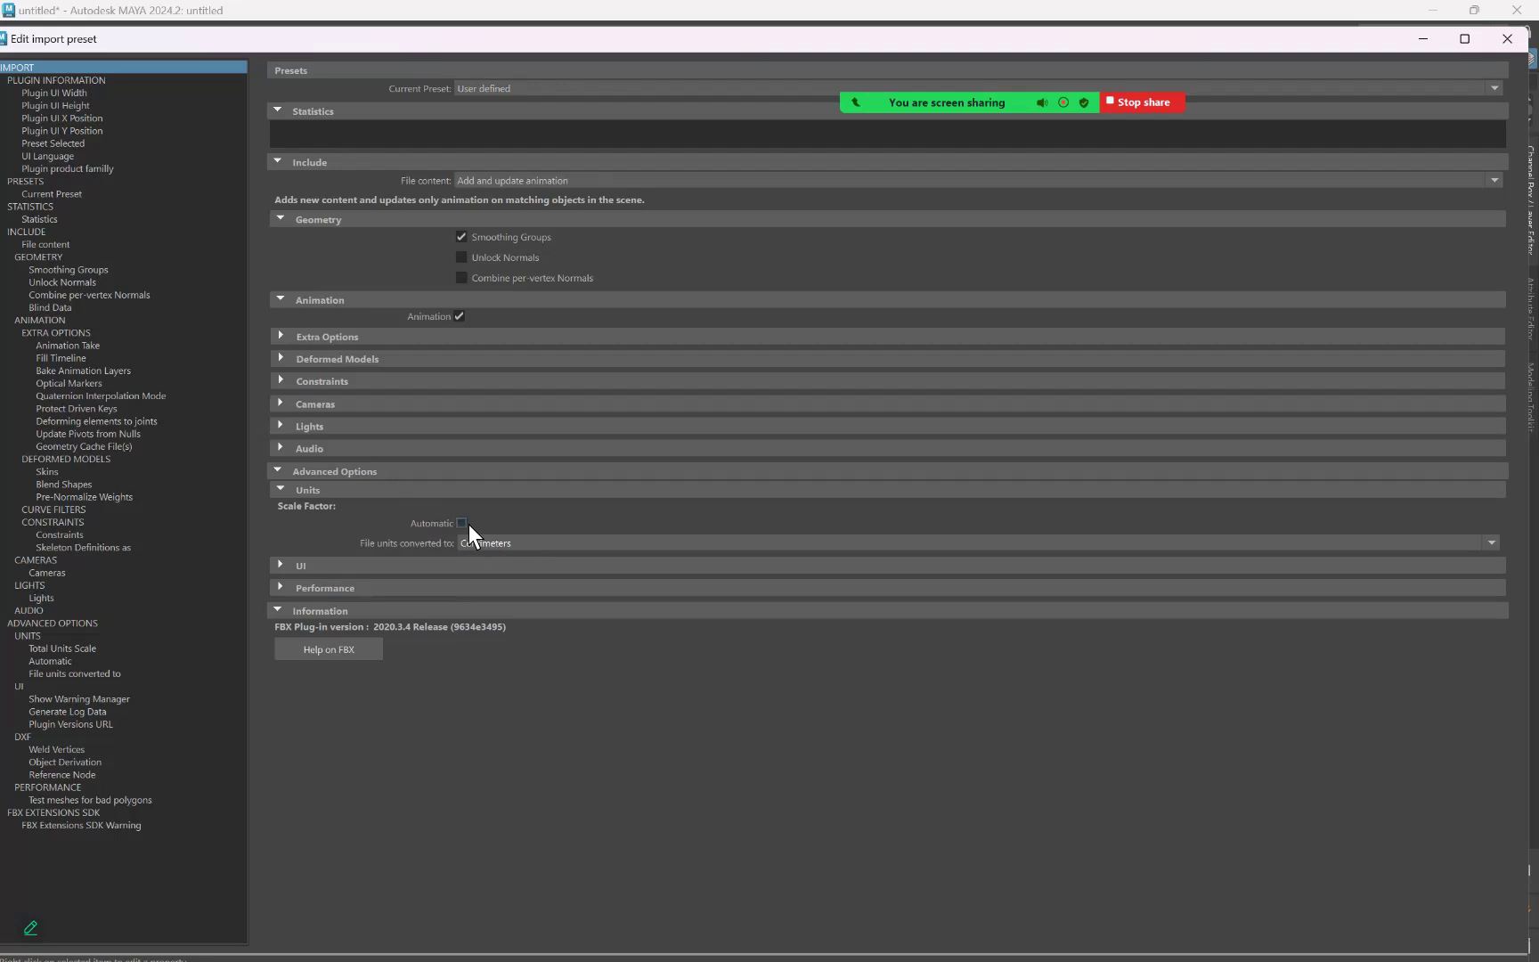
pyautogui.click(462, 522)
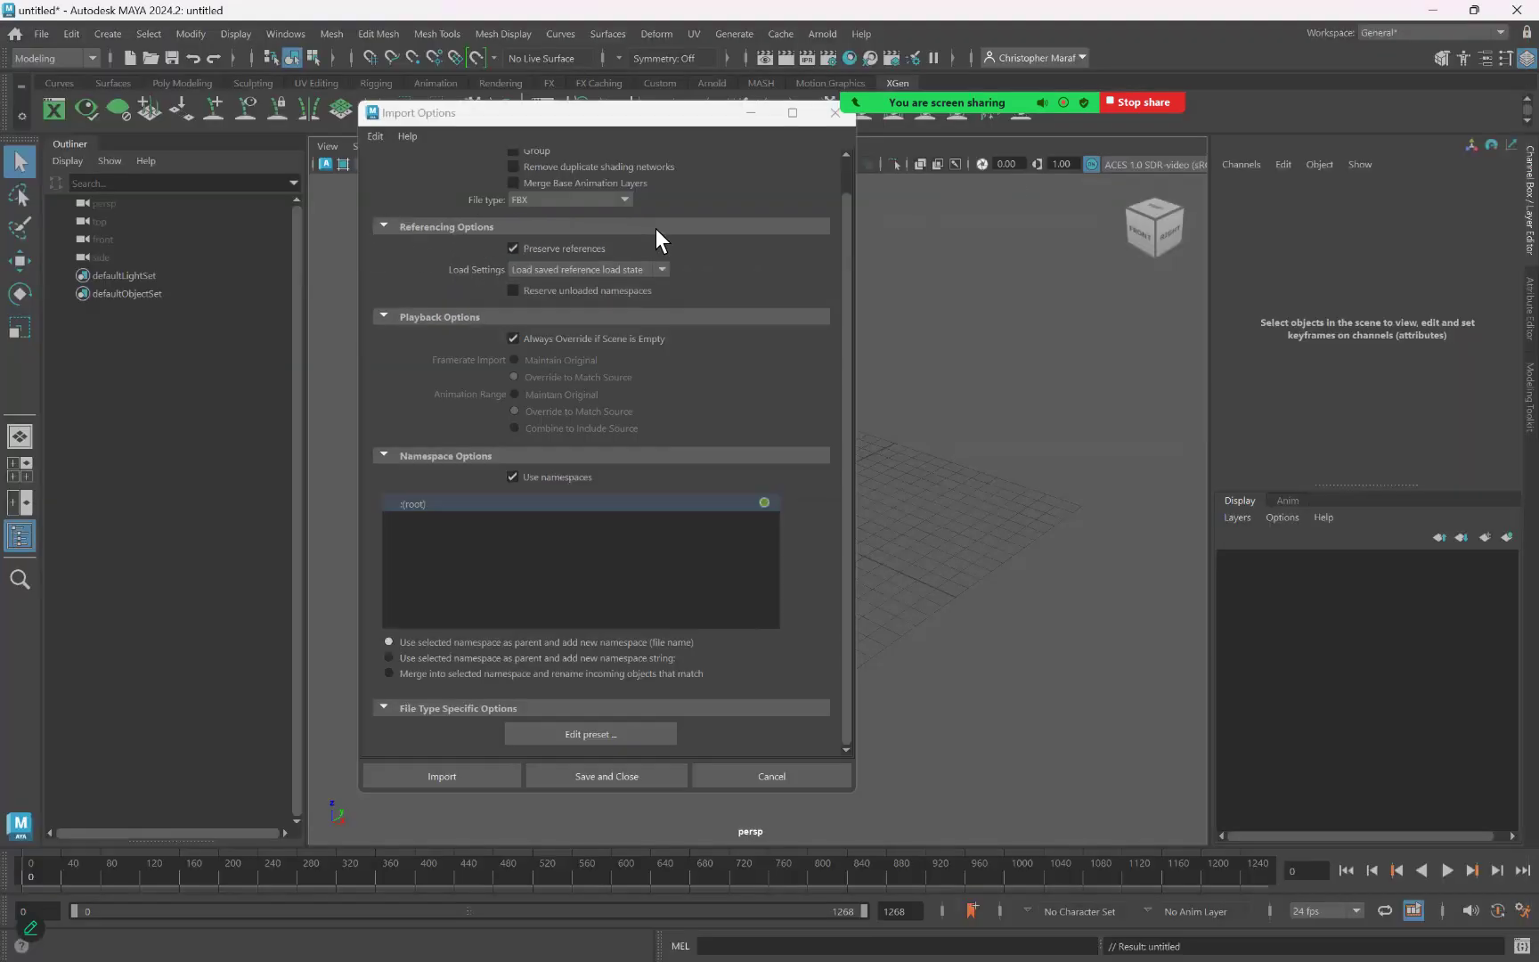
pyautogui.click(1507, 38)
# Import TopherScanTest_LOD0.fbx from the RealityScanDemo folder under Fall2025_Classes and select the imported mesh
pyautogui.click(441, 775)
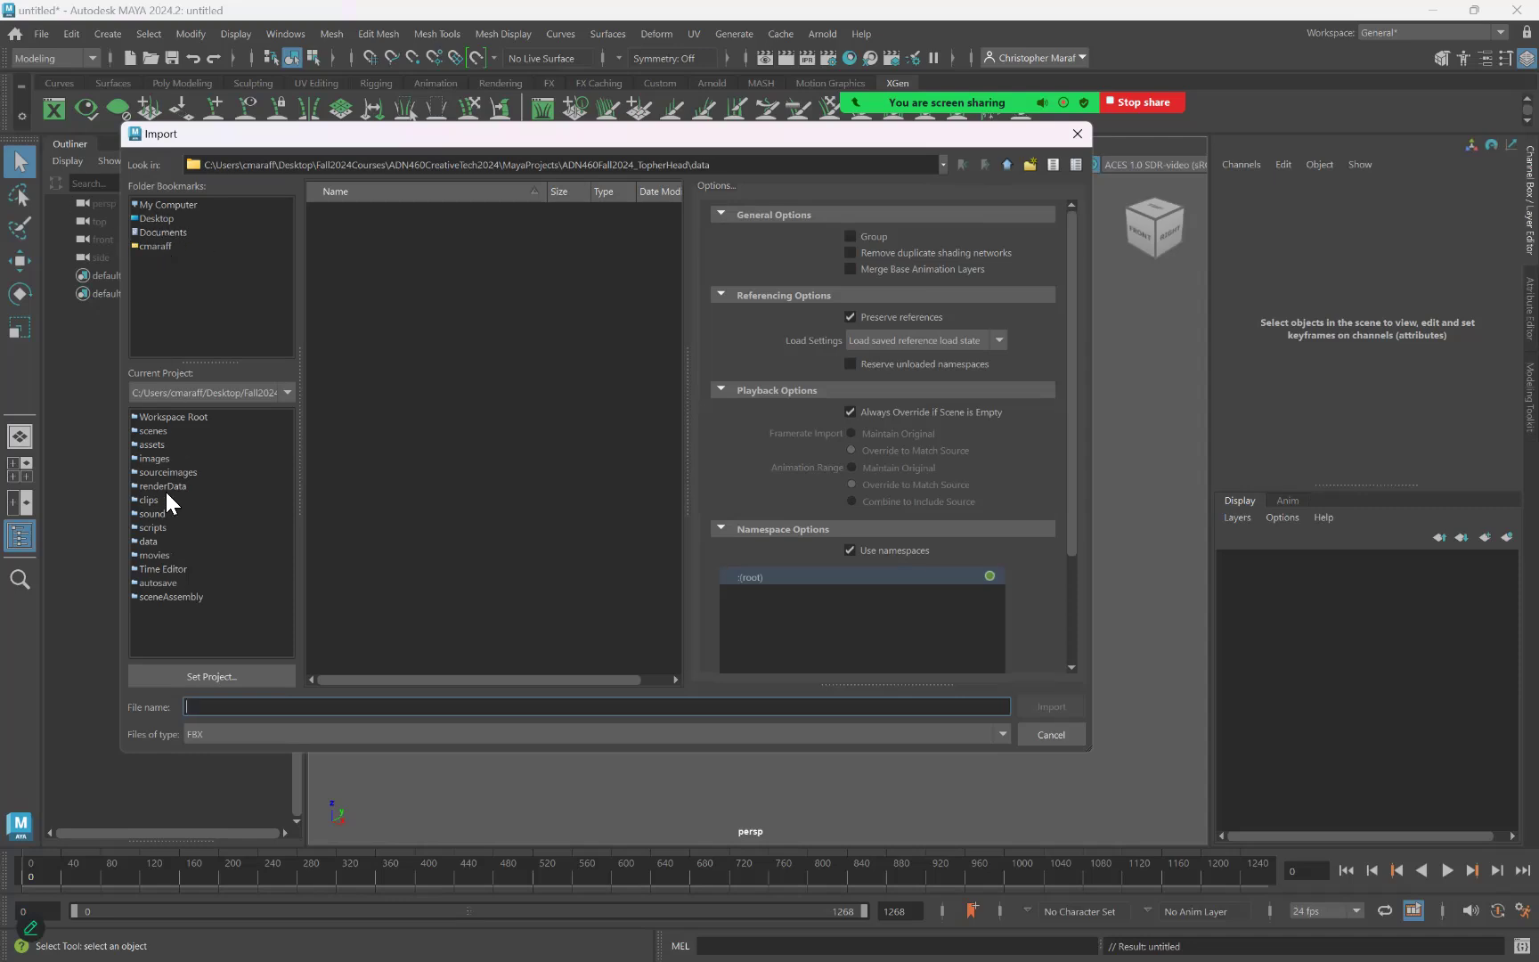
pyautogui.click(157, 219)
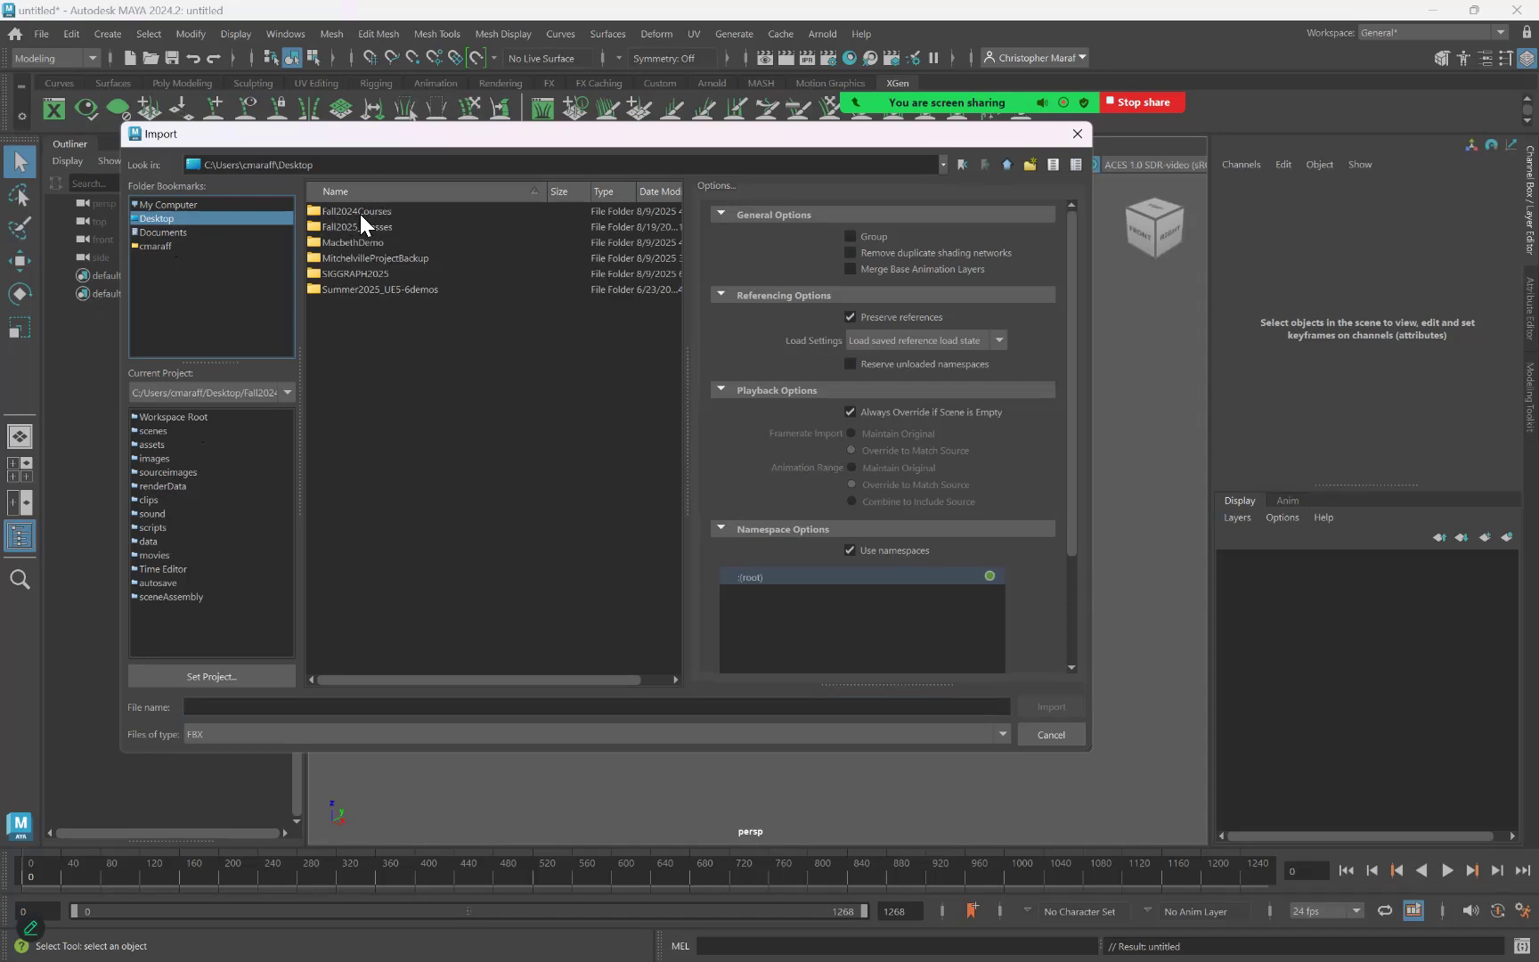
pyautogui.doubleClick(358, 228)
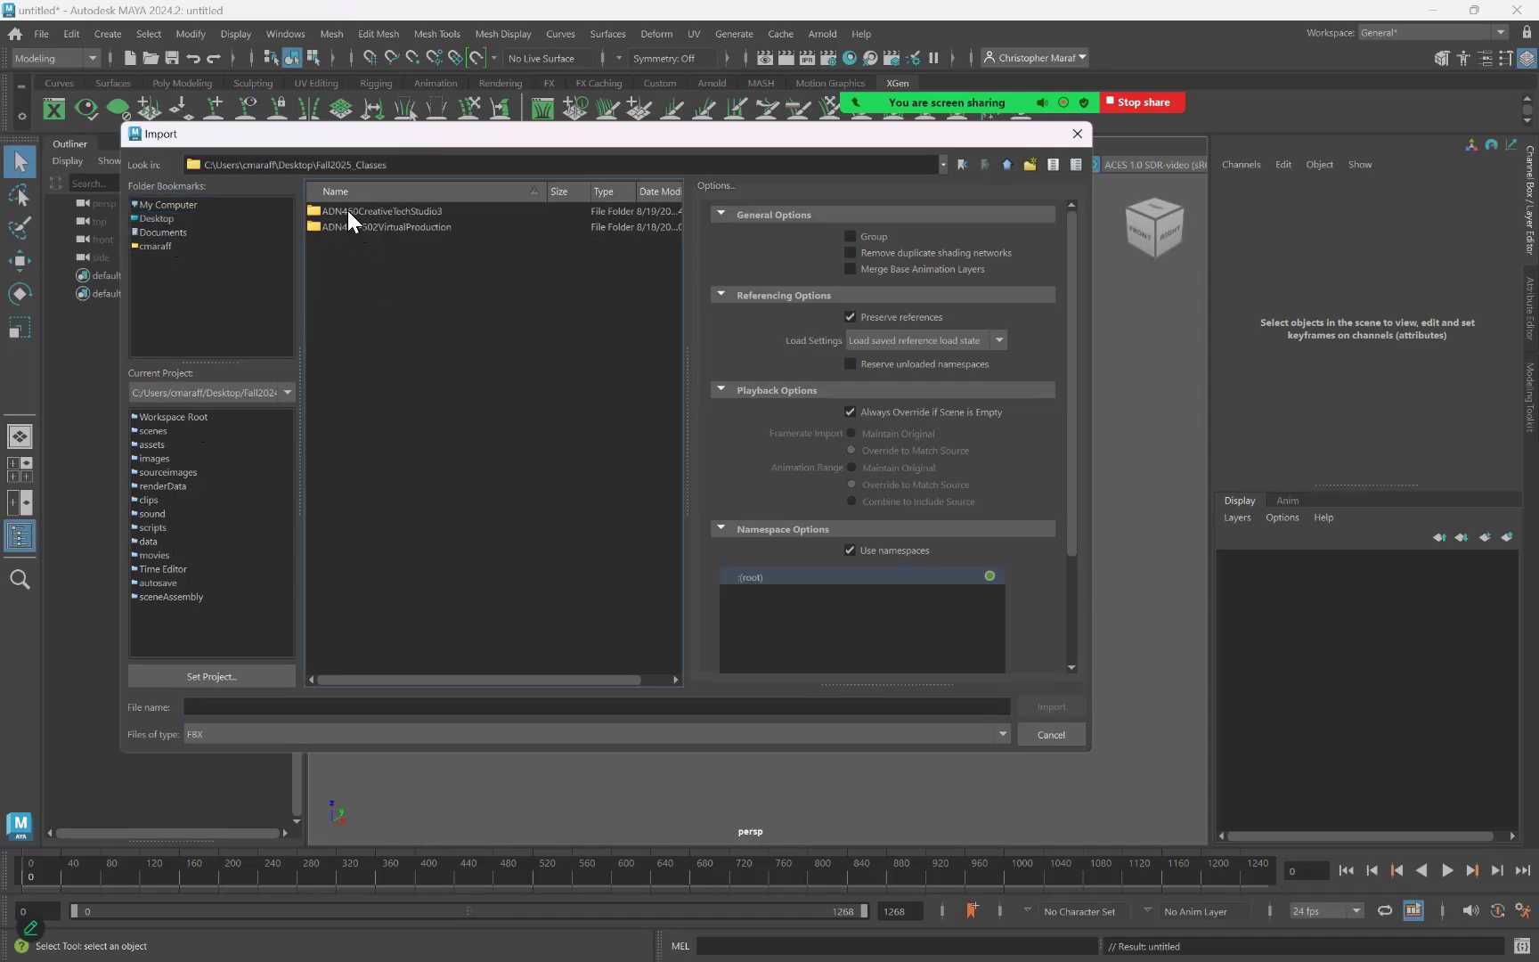
pyautogui.doubleClick(349, 210)
pyautogui.click(338, 212)
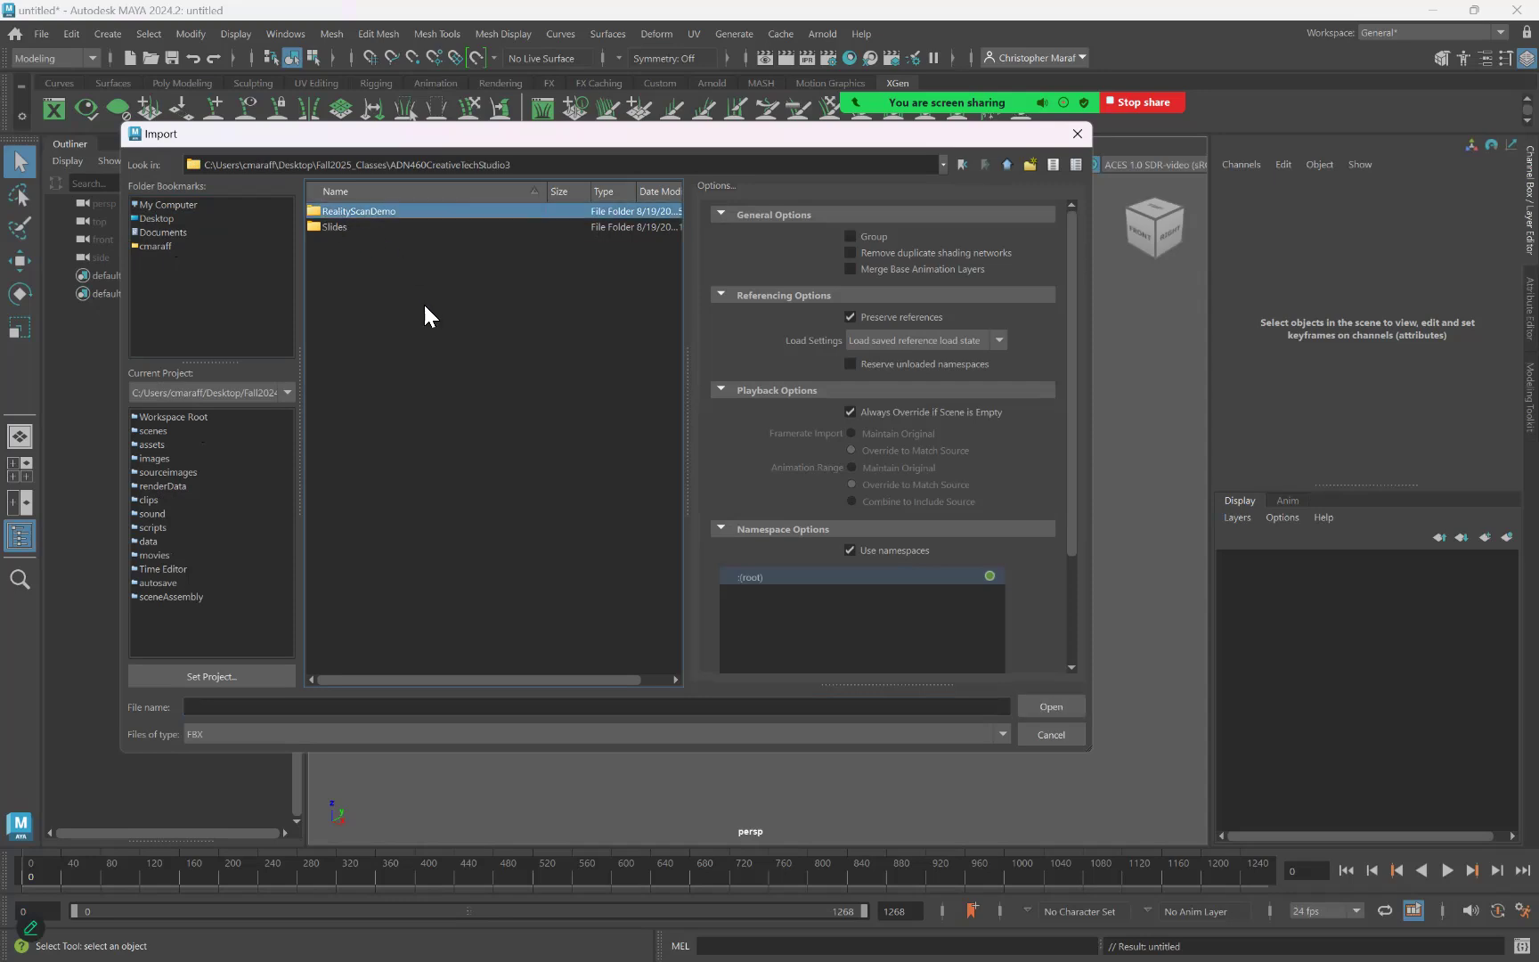
pyautogui.doubleClick(349, 212)
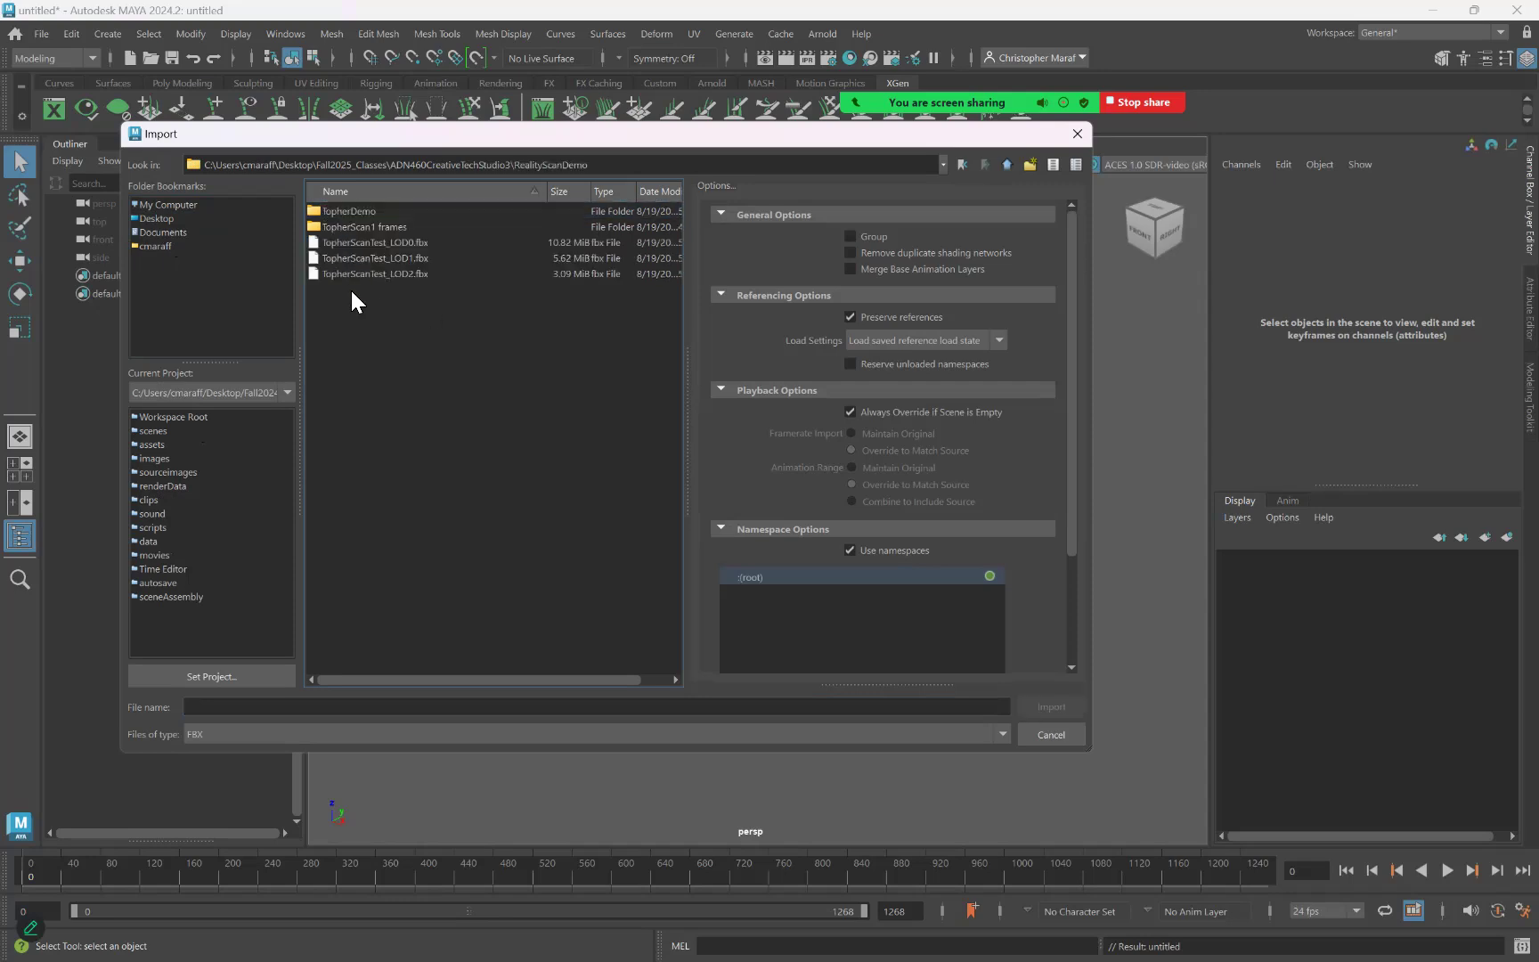
pyautogui.click(404, 244)
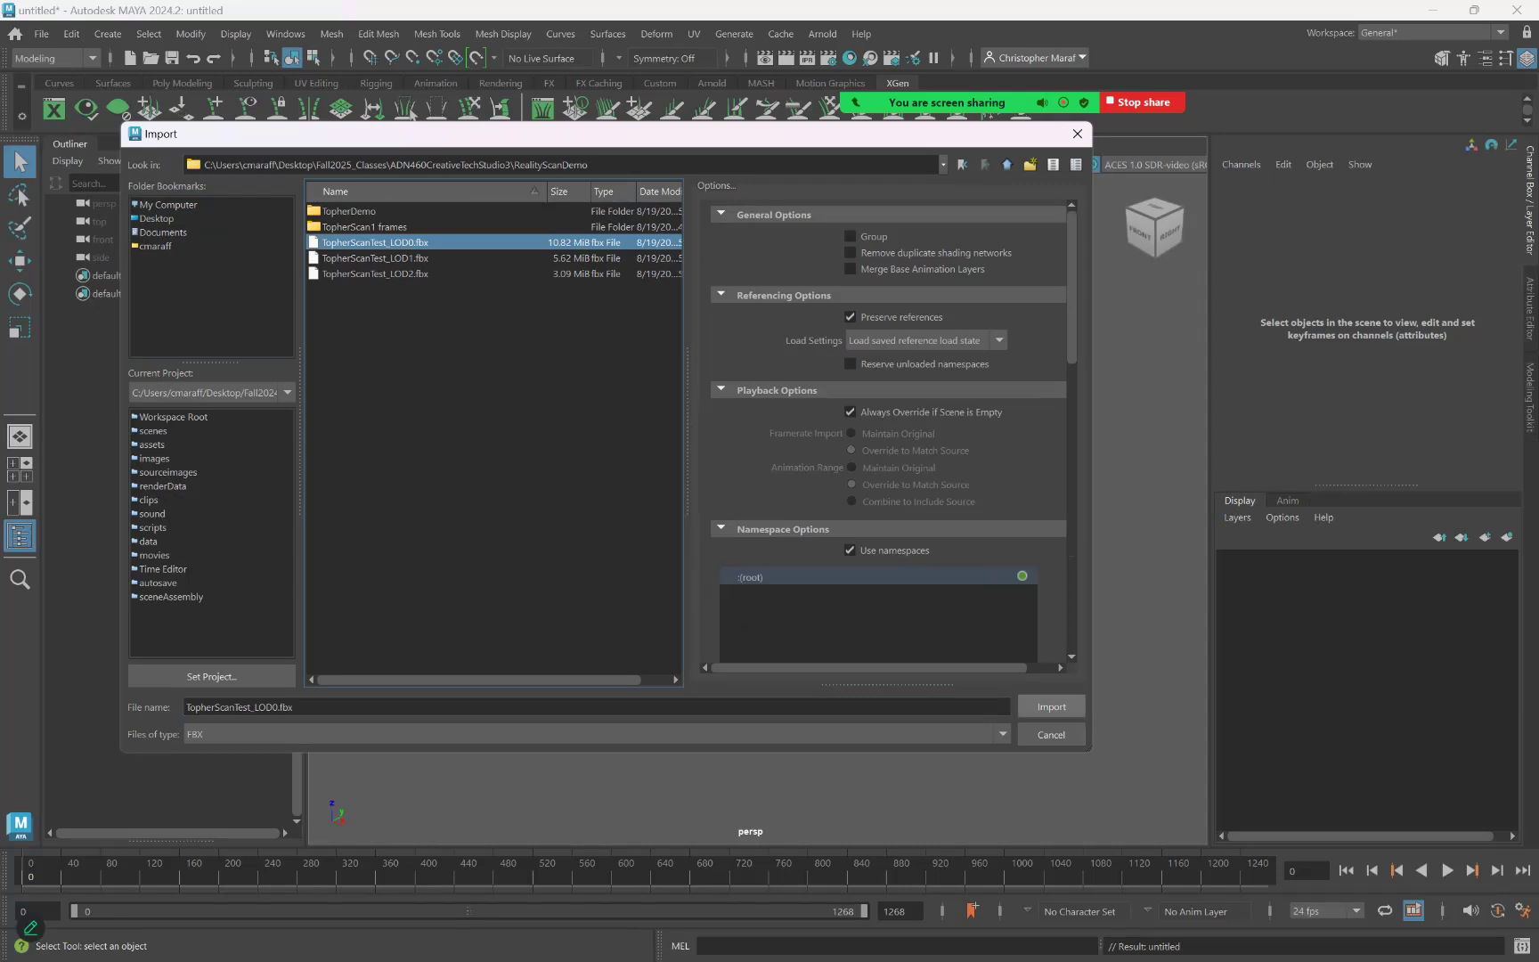
pyautogui.click(1050, 706)
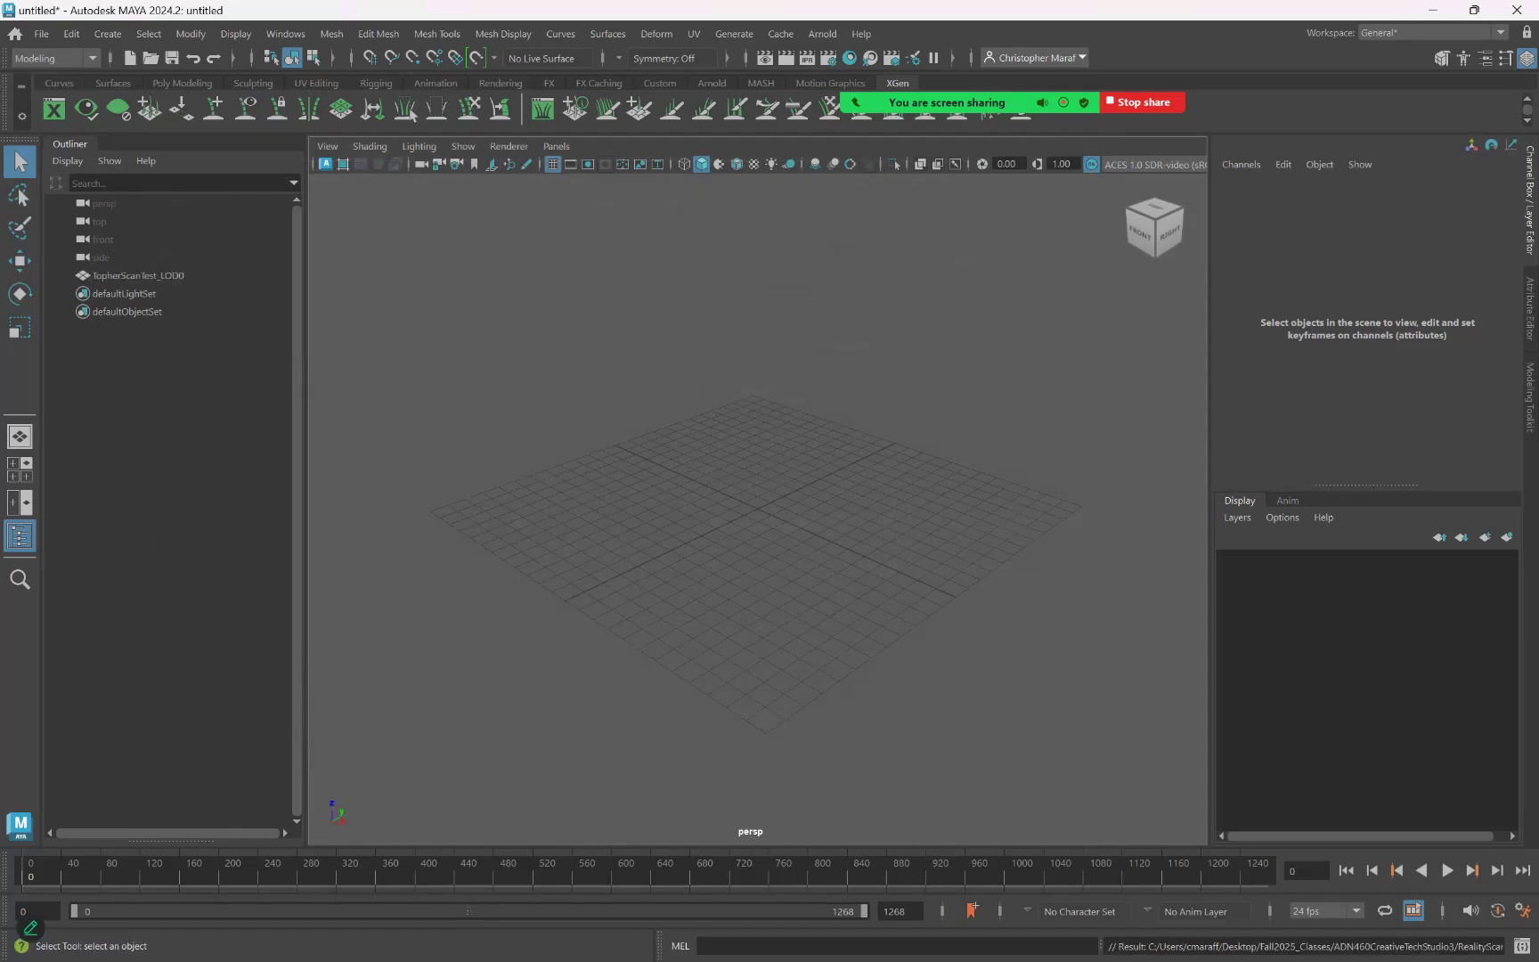
pyautogui.click(137, 281)
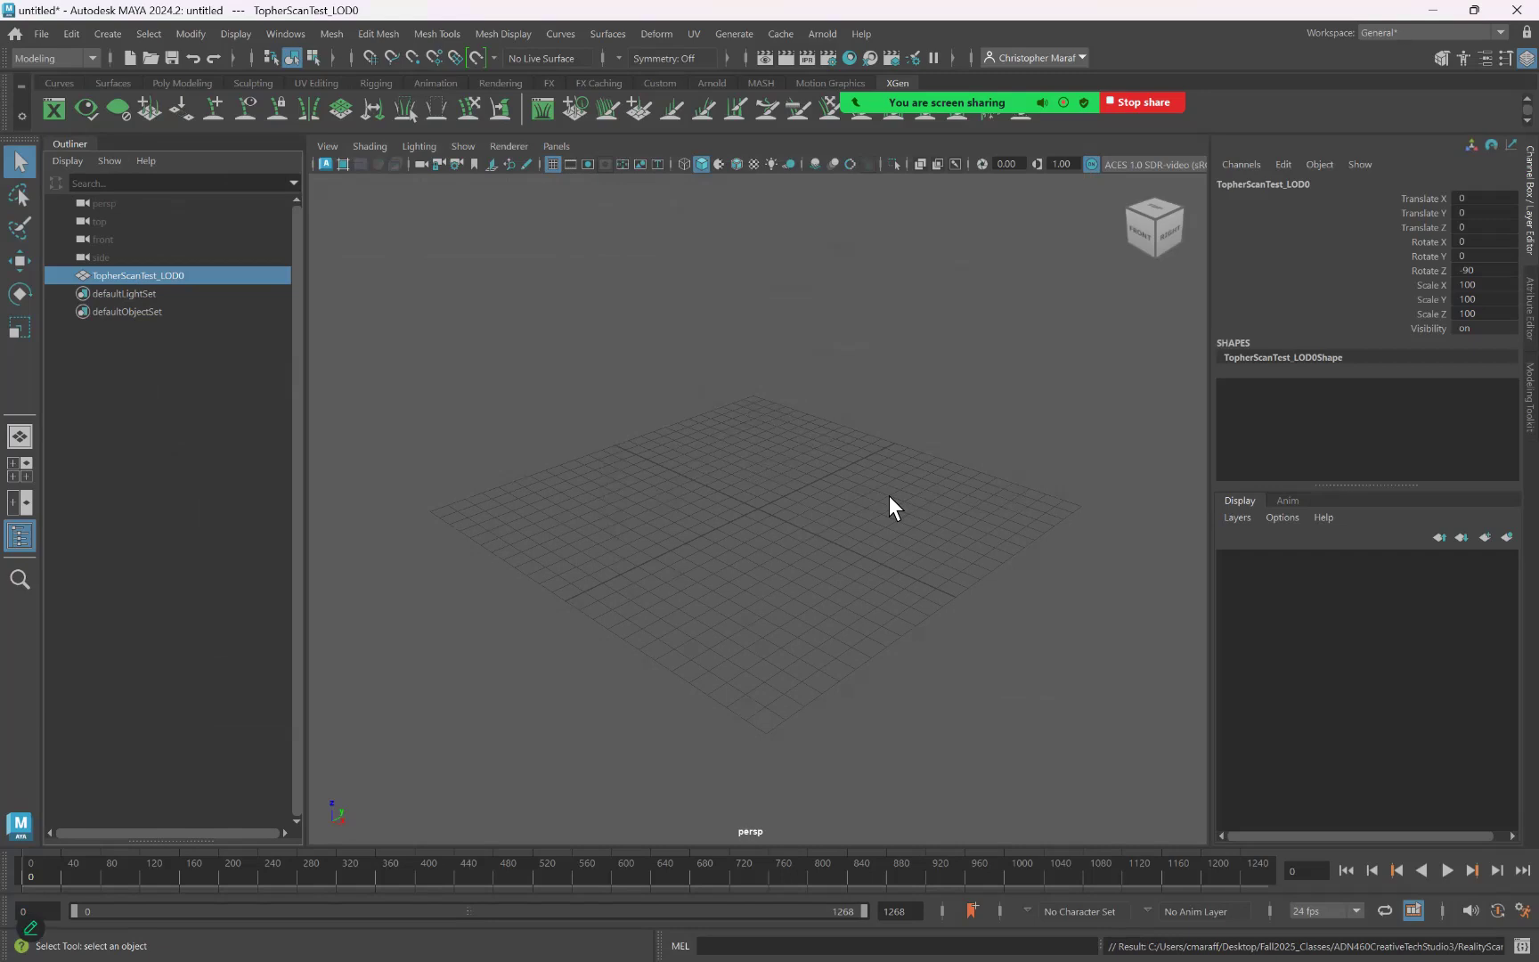
# Frame the imported head mesh in the perspective view and examine its front unselected
pyautogui.press('f')
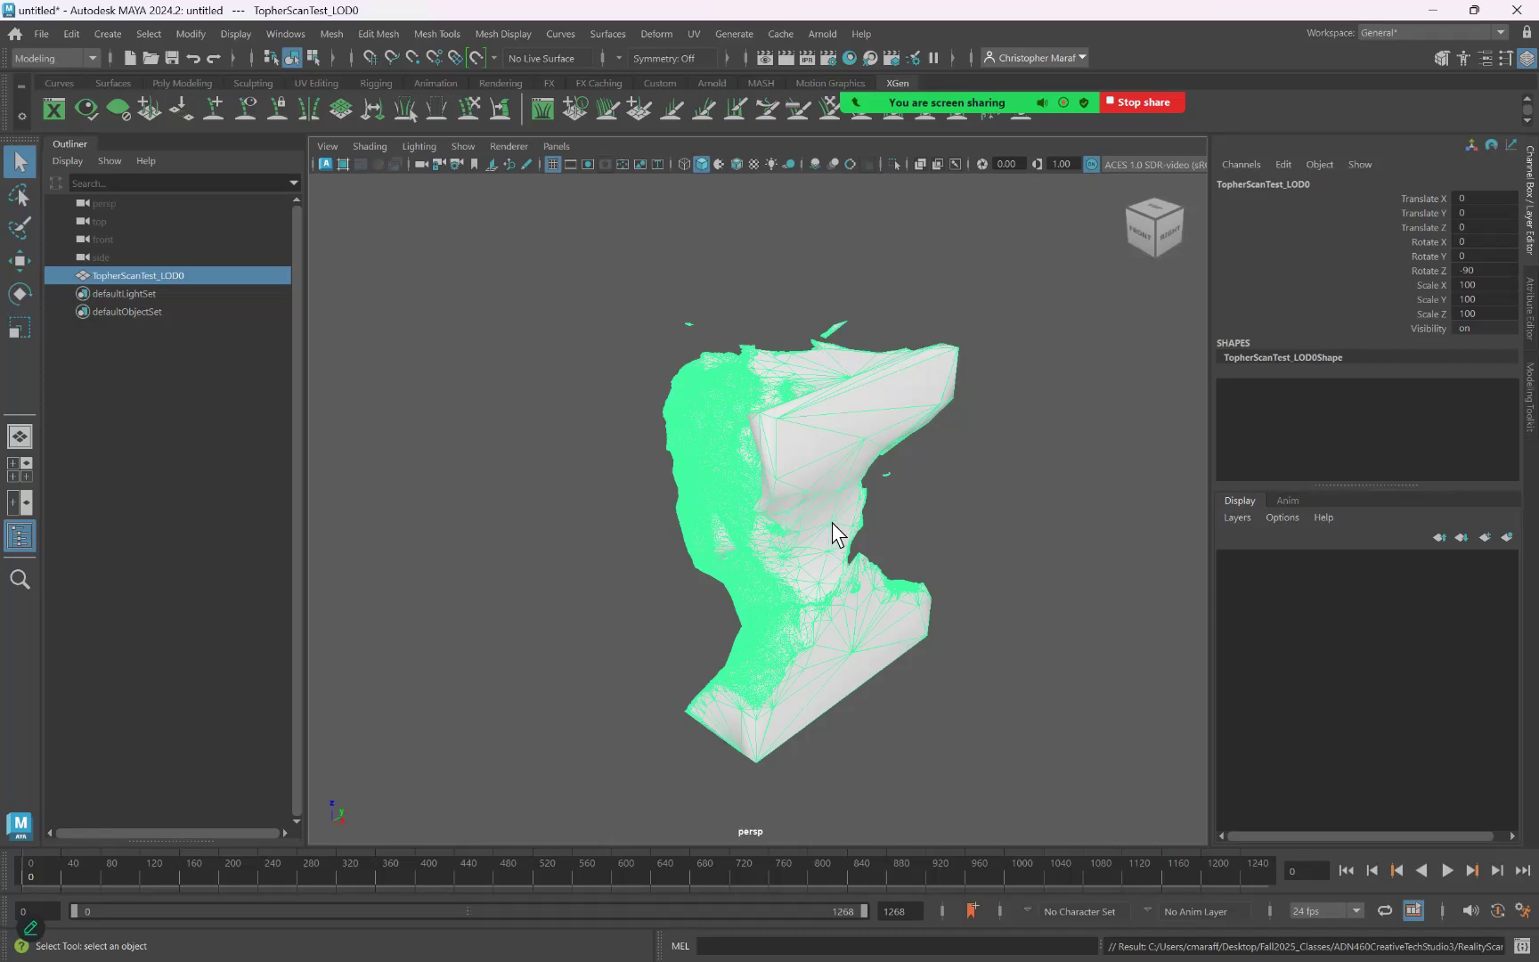
pyautogui.keyDown('alt'); pyautogui.moveTo(825, 570); pyautogui.dragTo(1017, 559); pyautogui.keyUp('alt')
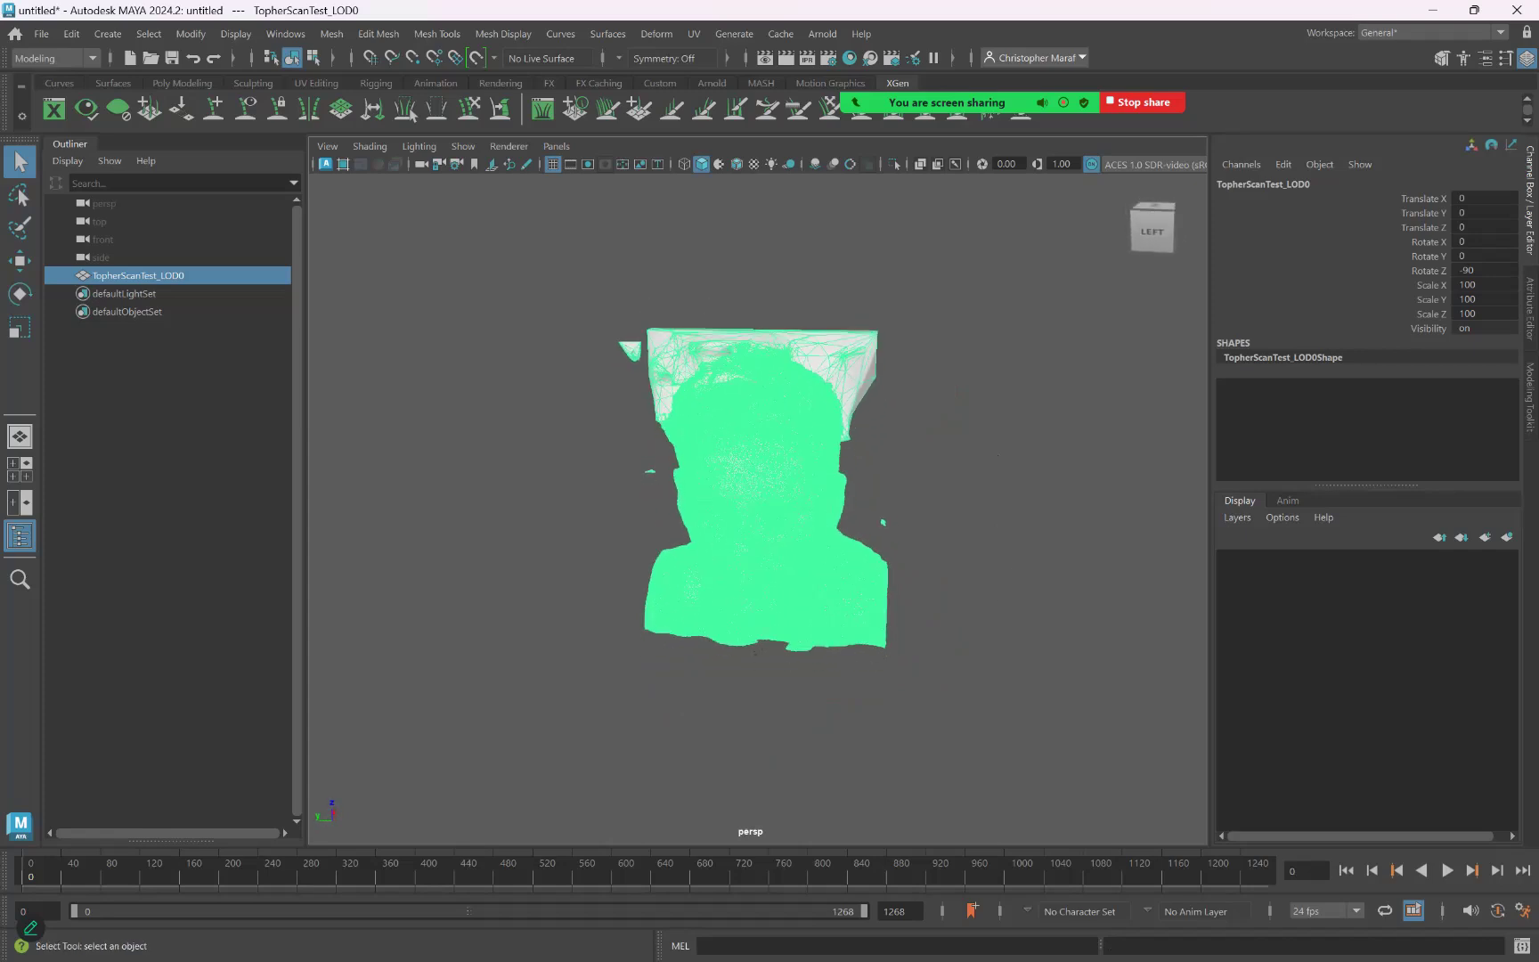
pyautogui.scroll(3, 768, 485)
pyautogui.scroll(1, 761, 481)
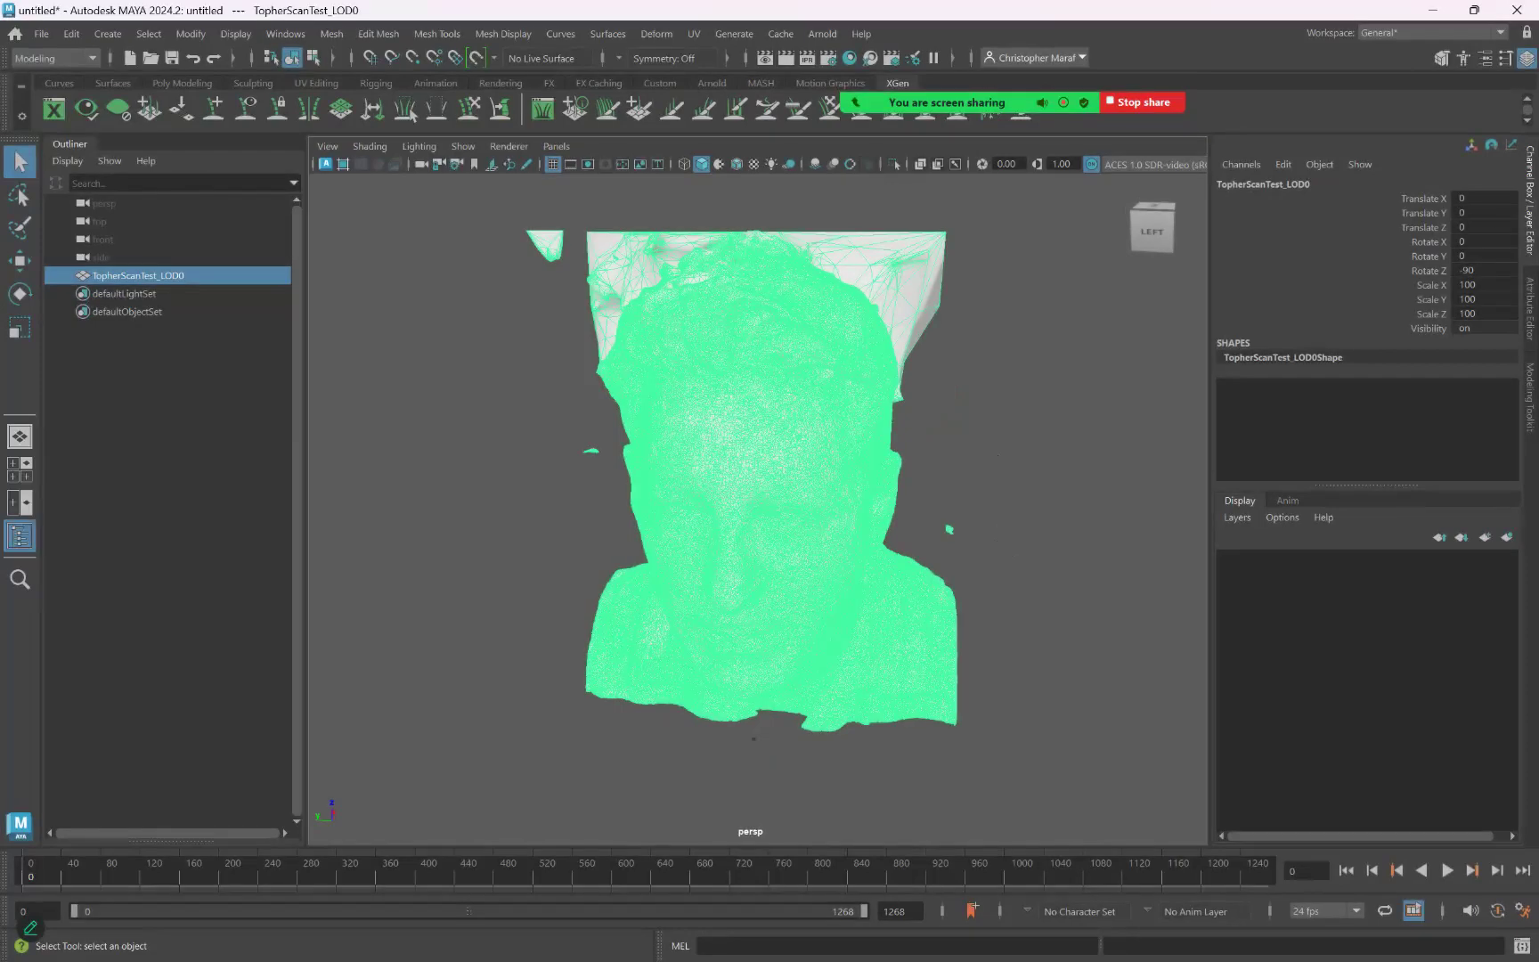
pyautogui.keyDown('alt'); pyautogui.moveTo(768, 485); pyautogui.dragTo(788, 424); pyautogui.keyUp('alt')
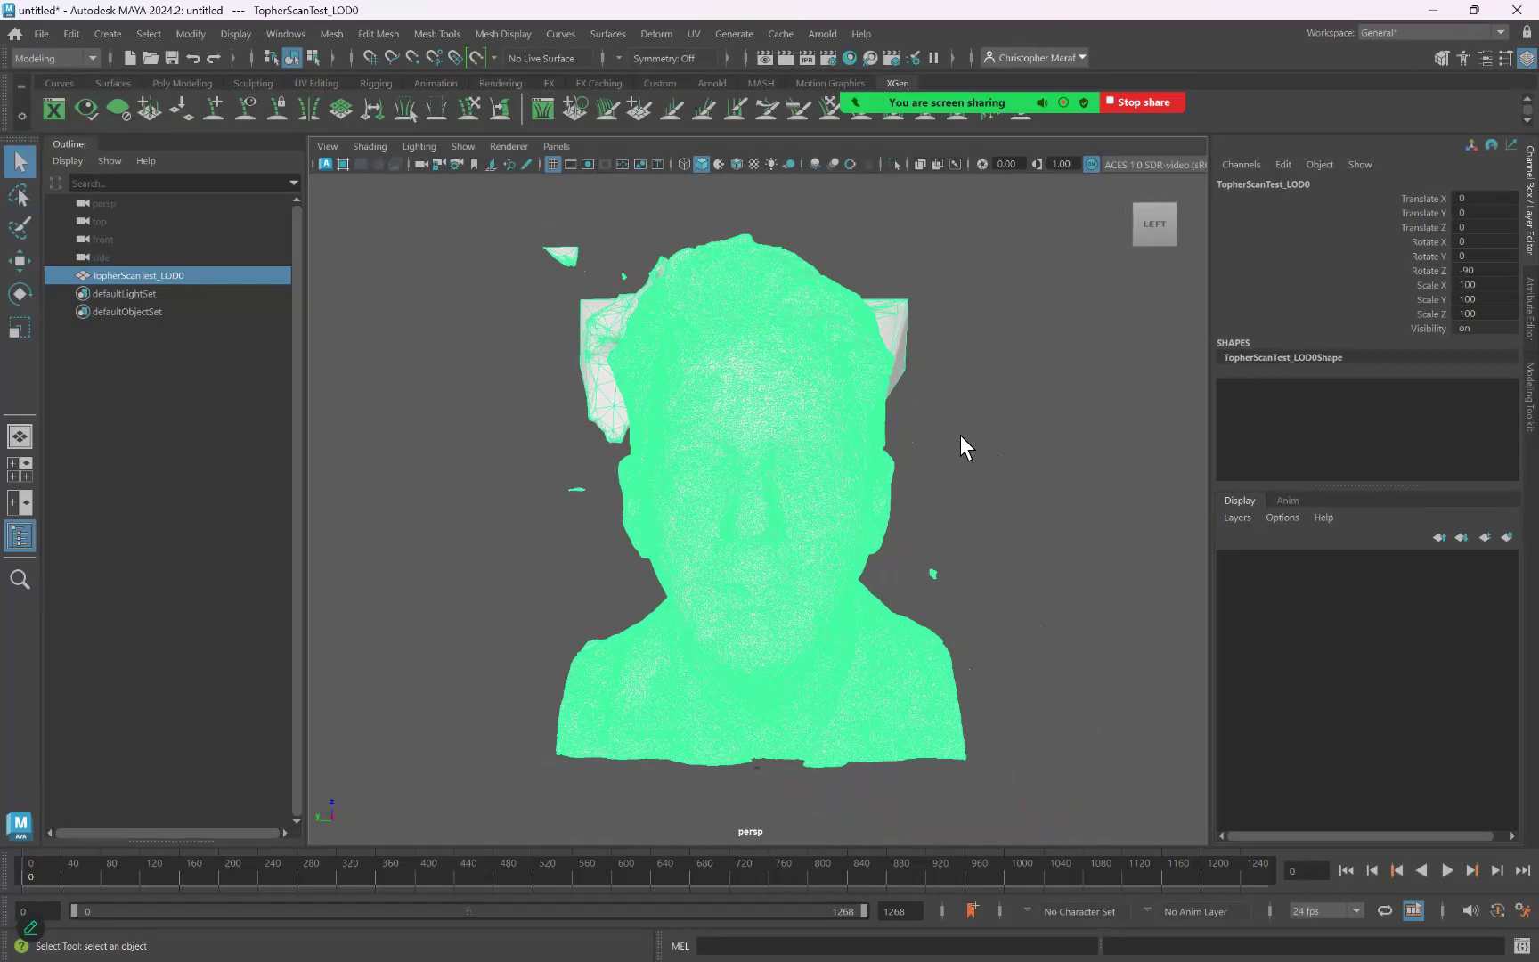
pyautogui.click(1019, 507)
pyautogui.moveTo(986, 484)
pyautogui.keyDown('alt'); pyautogui.mouseDown()
pyautogui.moveTo(1087, 478)
pyautogui.moveTo(896, 488)
pyautogui.moveTo(887, 526)
pyautogui.moveTo(945, 470)
pyautogui.moveTo(979, 470)
pyautogui.moveTo(979, 485)
pyautogui.mouseUp(); pyautogui.keyUp('alt')
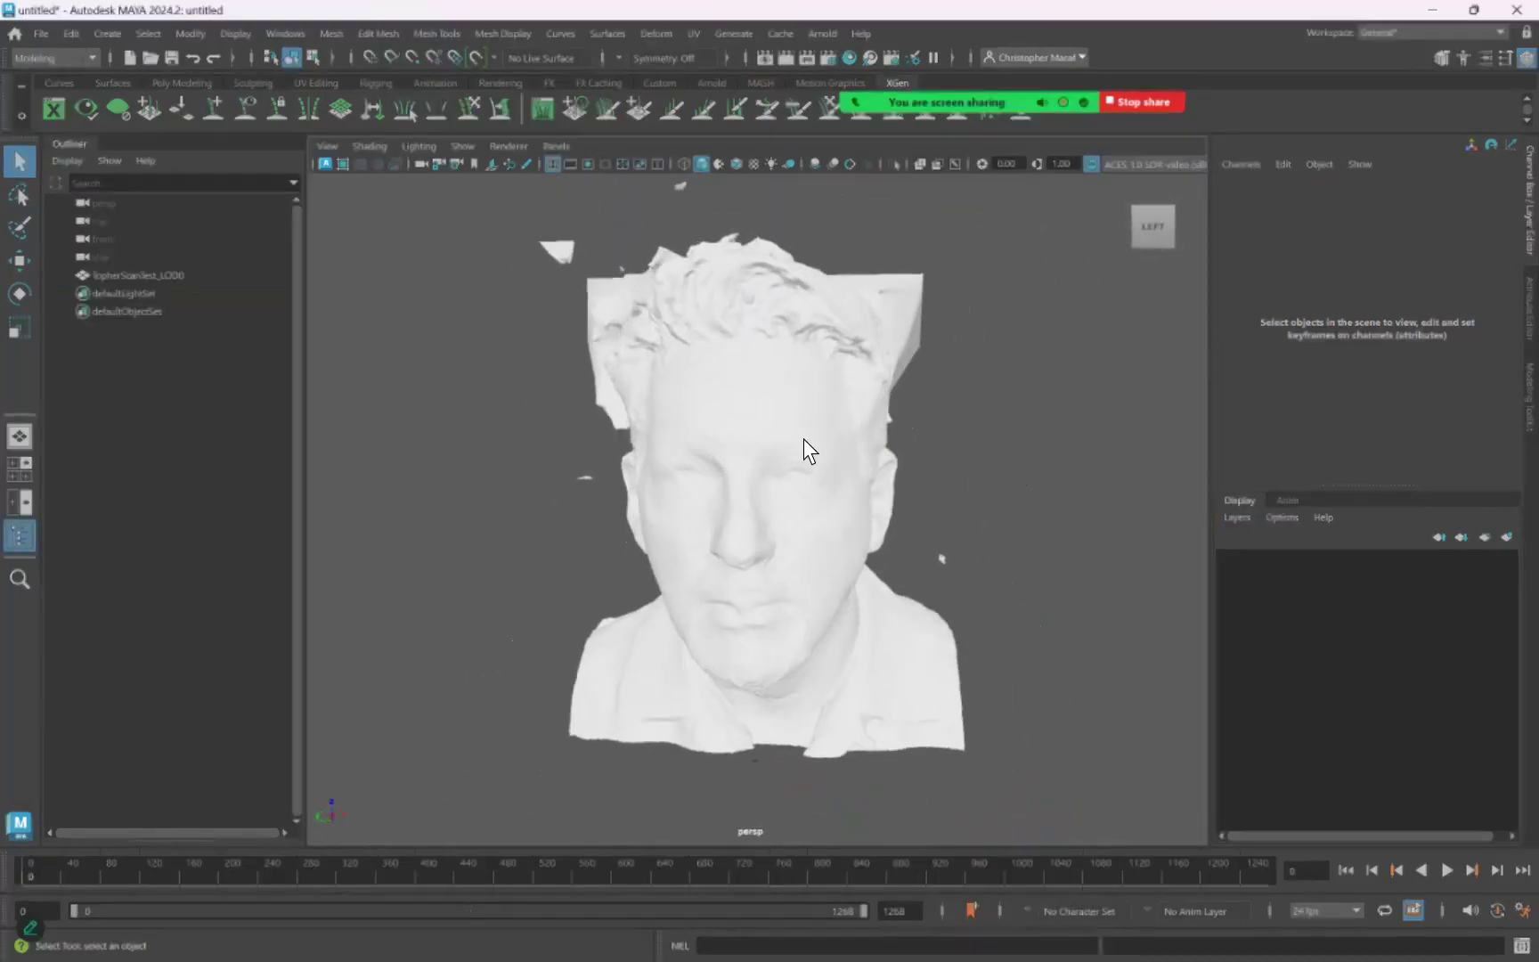
# Turn on textured display for the head mesh in the perspective view and clear the selection
pyautogui.click(785, 423)
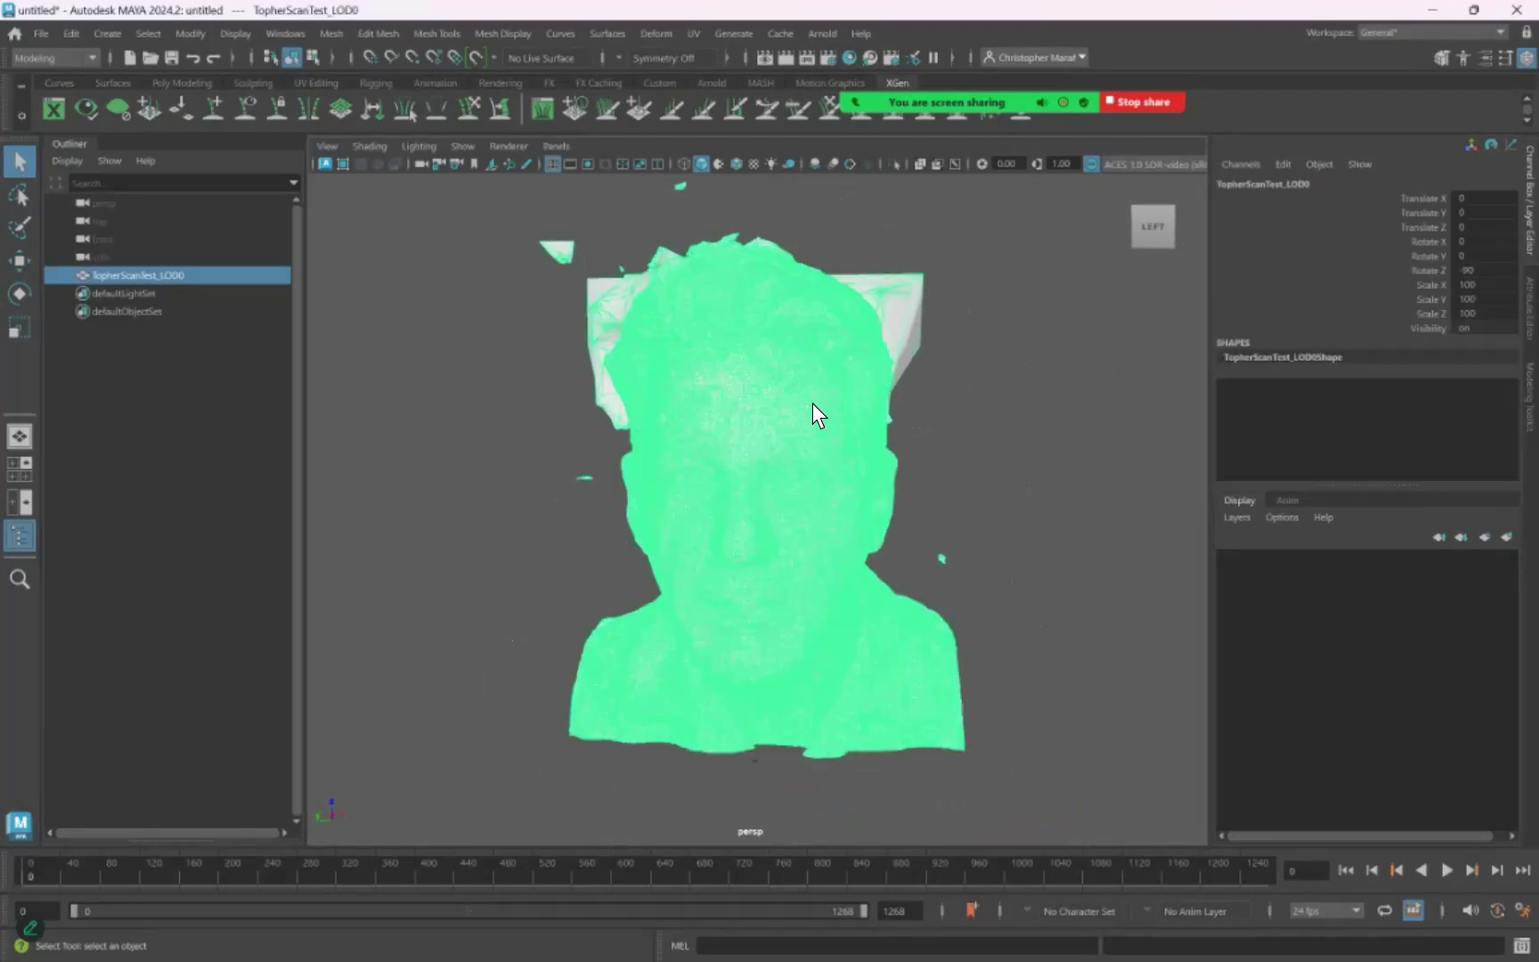
pyautogui.click(756, 166)
pyautogui.click(870, 228)
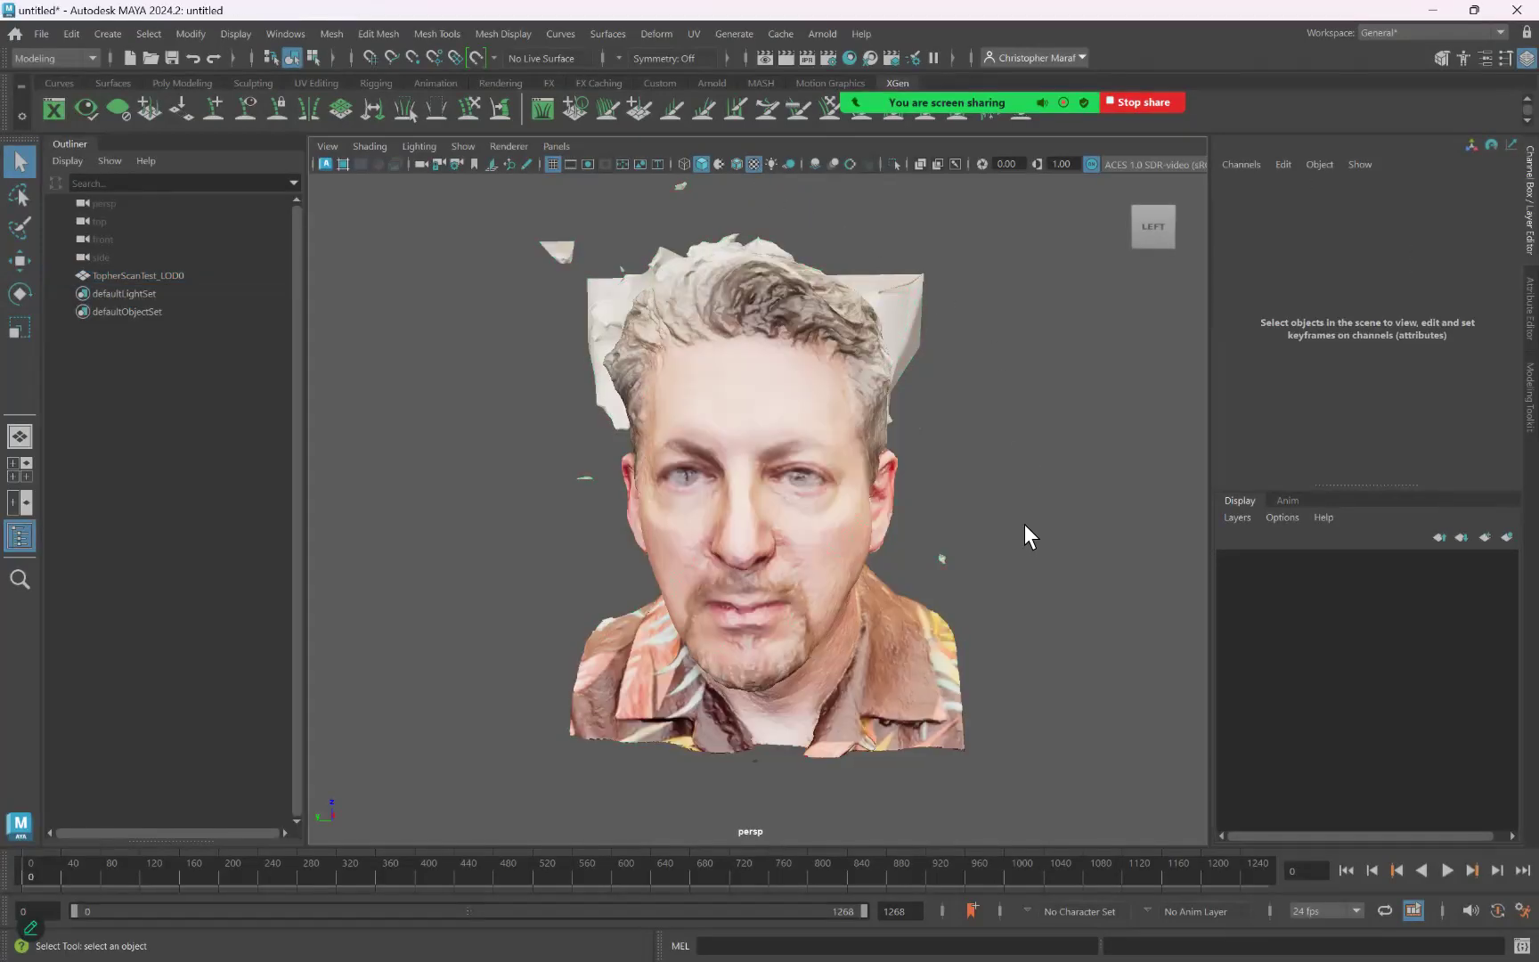
# Inspect the textured face up close and set the viewport lighting to Use No Lights
pyautogui.moveTo(1017, 515)
pyautogui.keyDown('alt'); pyautogui.mouseDown()
pyautogui.moveTo(1023, 492)
pyautogui.moveTo(1122, 491)
pyautogui.moveTo(855, 507)
pyautogui.moveTo(1012, 522)
pyautogui.moveTo(1030, 485)
pyautogui.moveTo(1030, 505)
pyautogui.moveTo(958, 501)
pyautogui.moveTo(834, 474)
pyautogui.moveTo(795, 510)
pyautogui.moveTo(973, 492)
pyautogui.moveTo(1123, 503)
pyautogui.moveTo(991, 510)
pyautogui.moveTo(1005, 500)
pyautogui.mouseUp(); pyautogui.keyUp('alt')
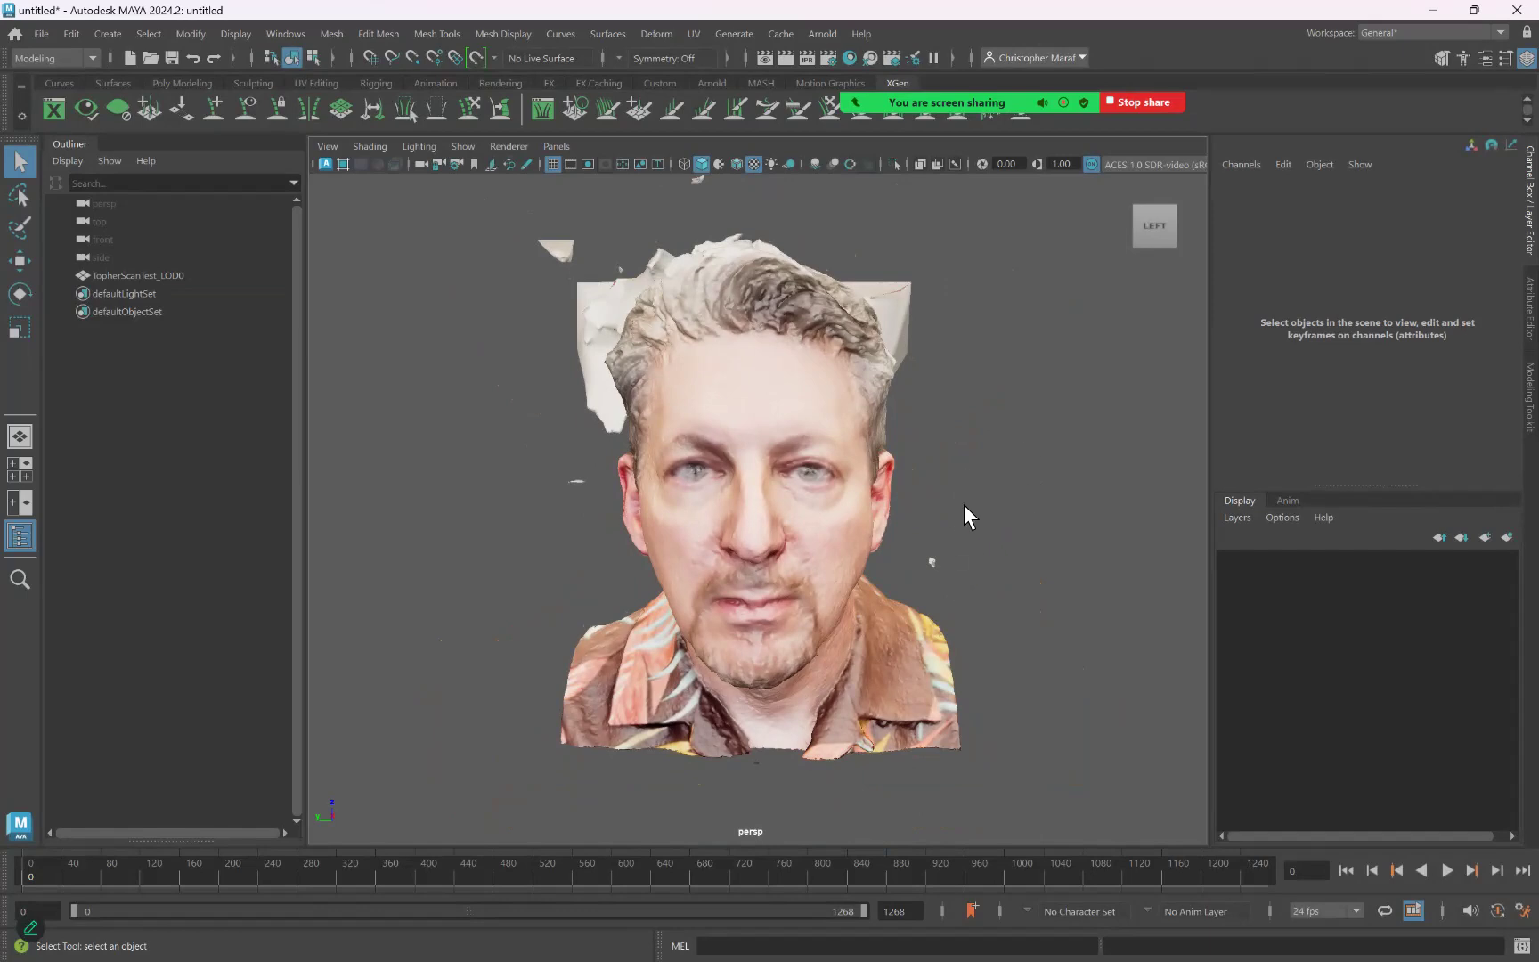
pyautogui.scroll(5, 945, 509)
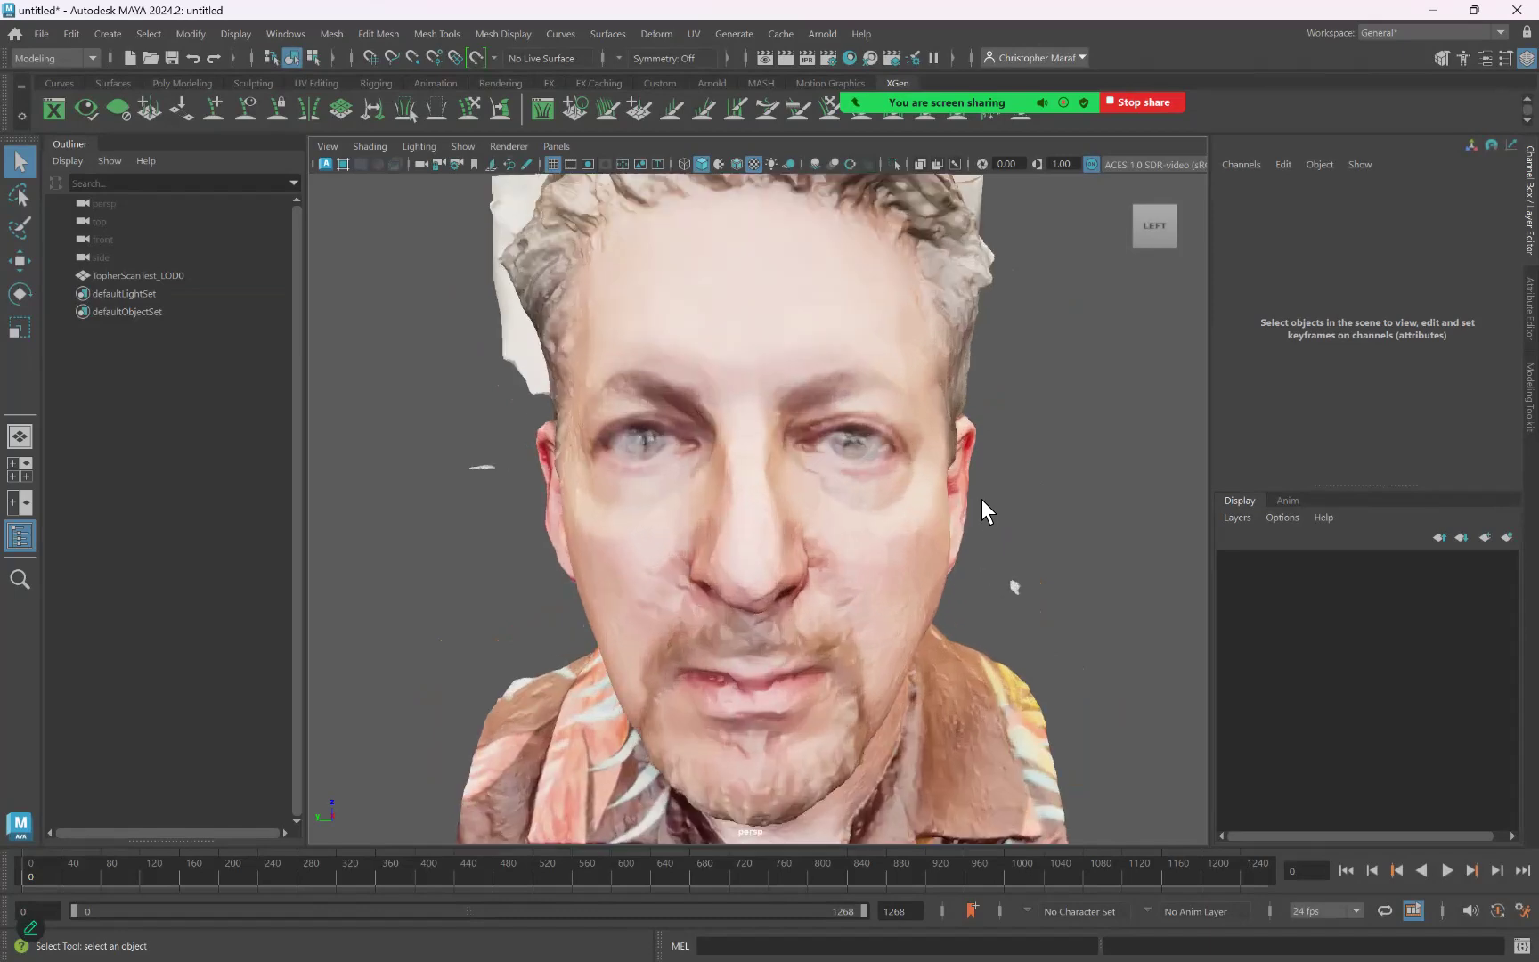
pyautogui.moveTo(1006, 470)
pyautogui.keyDown('alt'); pyautogui.mouseDown()
pyautogui.moveTo(955, 470)
pyautogui.moveTo(927, 437)
pyautogui.moveTo(996, 429)
pyautogui.moveTo(1030, 456)
pyautogui.moveTo(1077, 460)
pyautogui.moveTo(955, 446)
pyautogui.moveTo(917, 476)
pyautogui.moveTo(900, 464)
pyautogui.moveTo(986, 456)
pyautogui.moveTo(1024, 485)
pyautogui.moveTo(1014, 470)
pyautogui.mouseUp(); pyautogui.keyUp('alt')
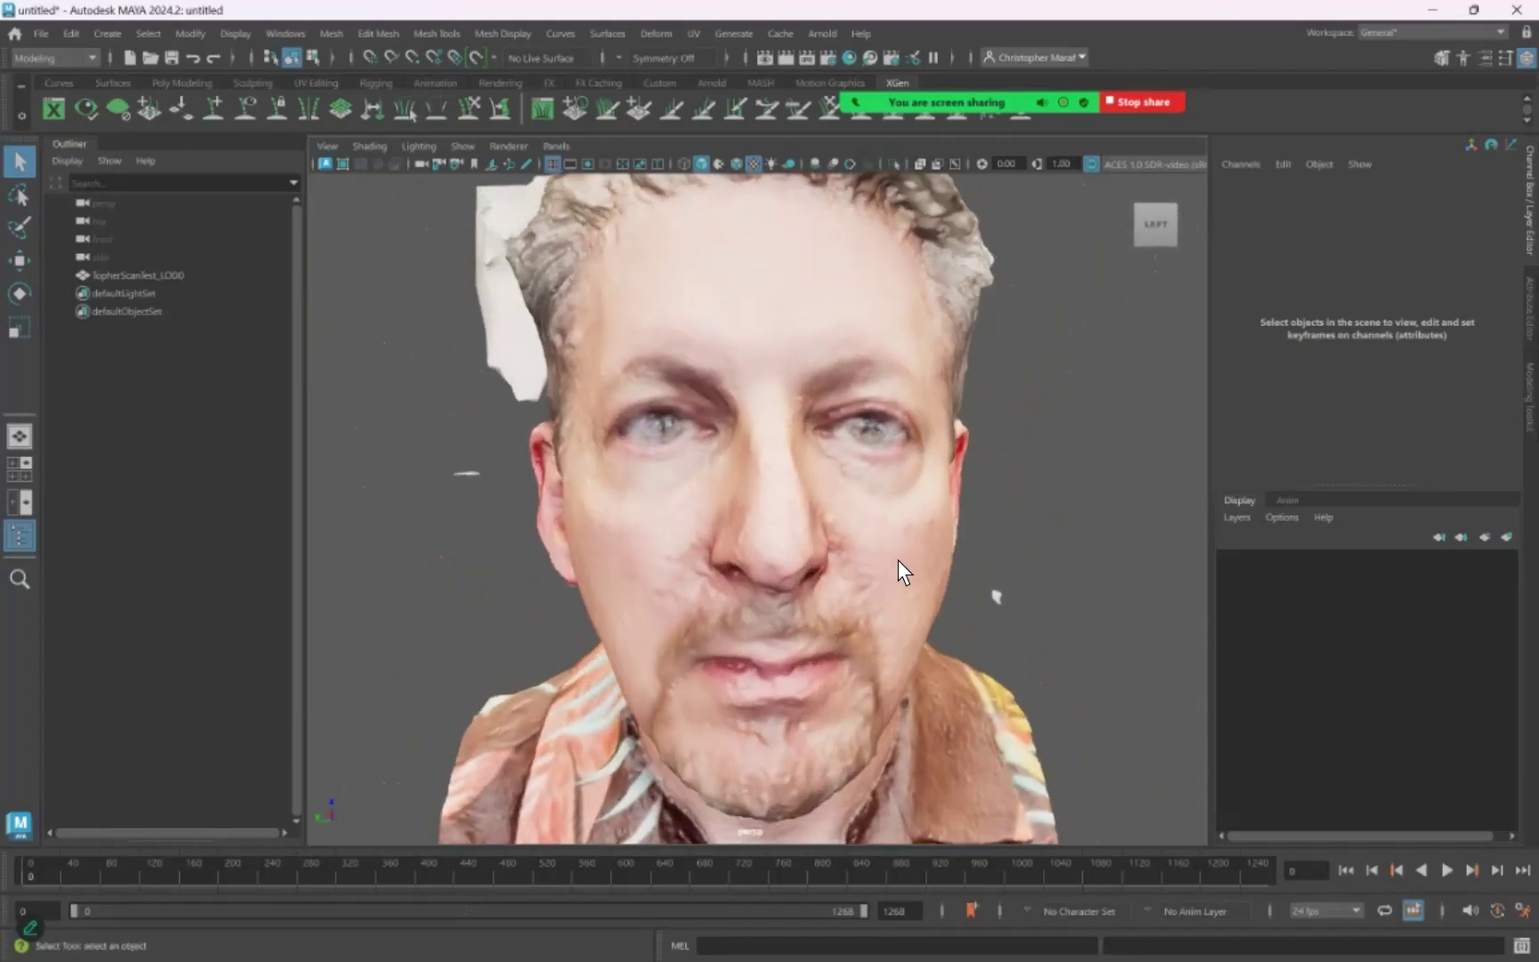
pyautogui.keyDown('alt'); pyautogui.moveTo(1025, 570); pyautogui.dragTo(957, 607); pyautogui.keyUp('alt')
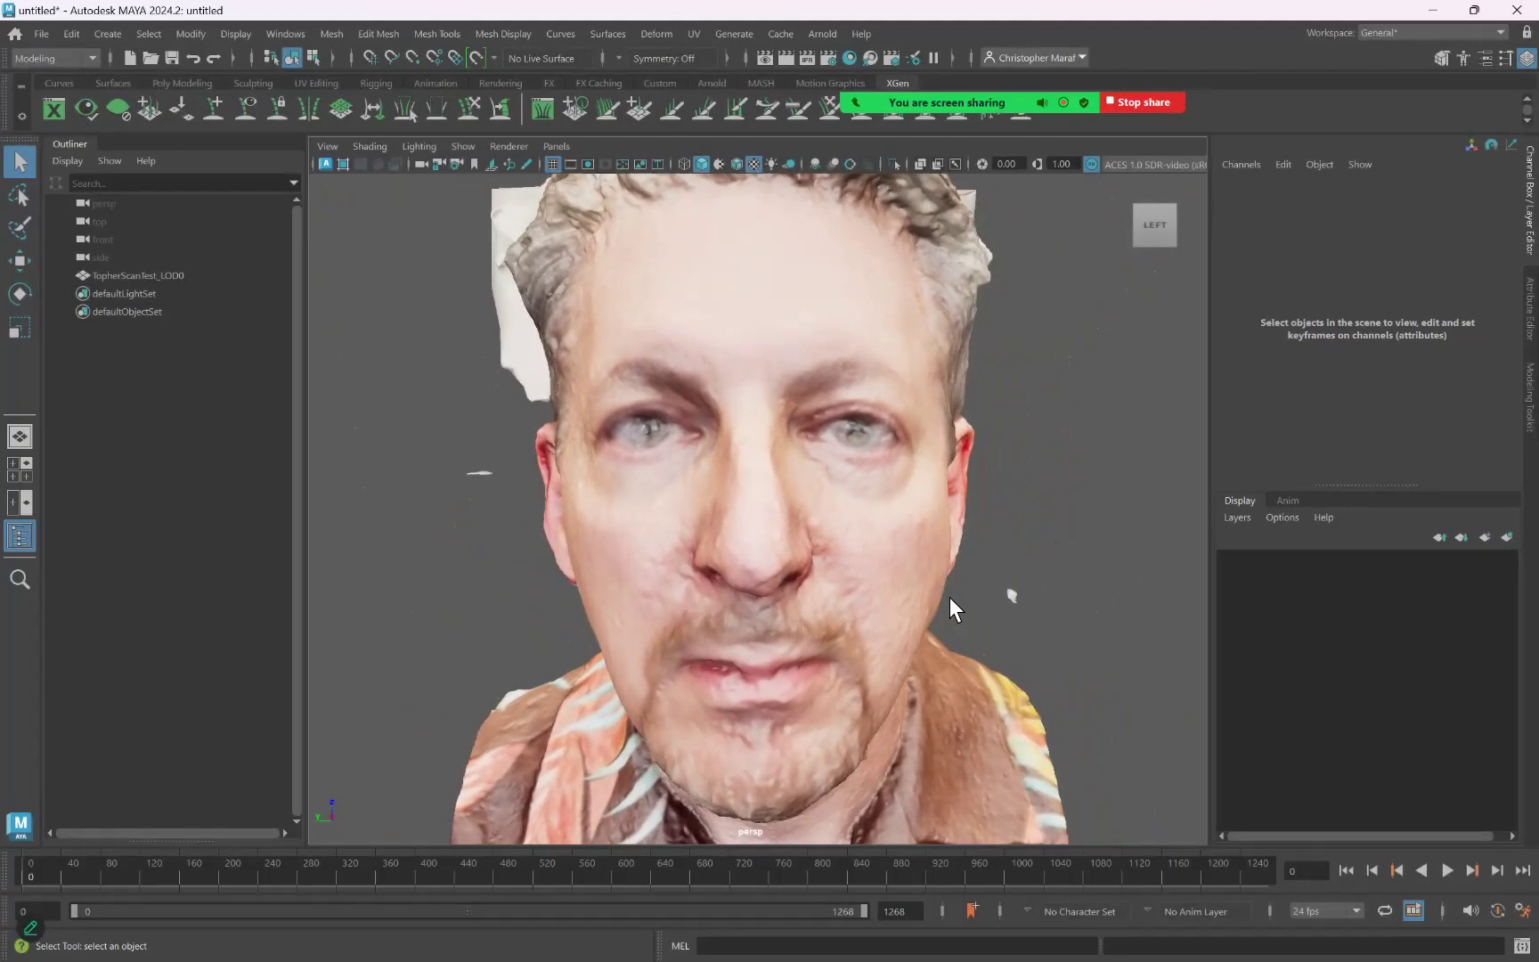
pyautogui.scroll(-2, 950, 596)
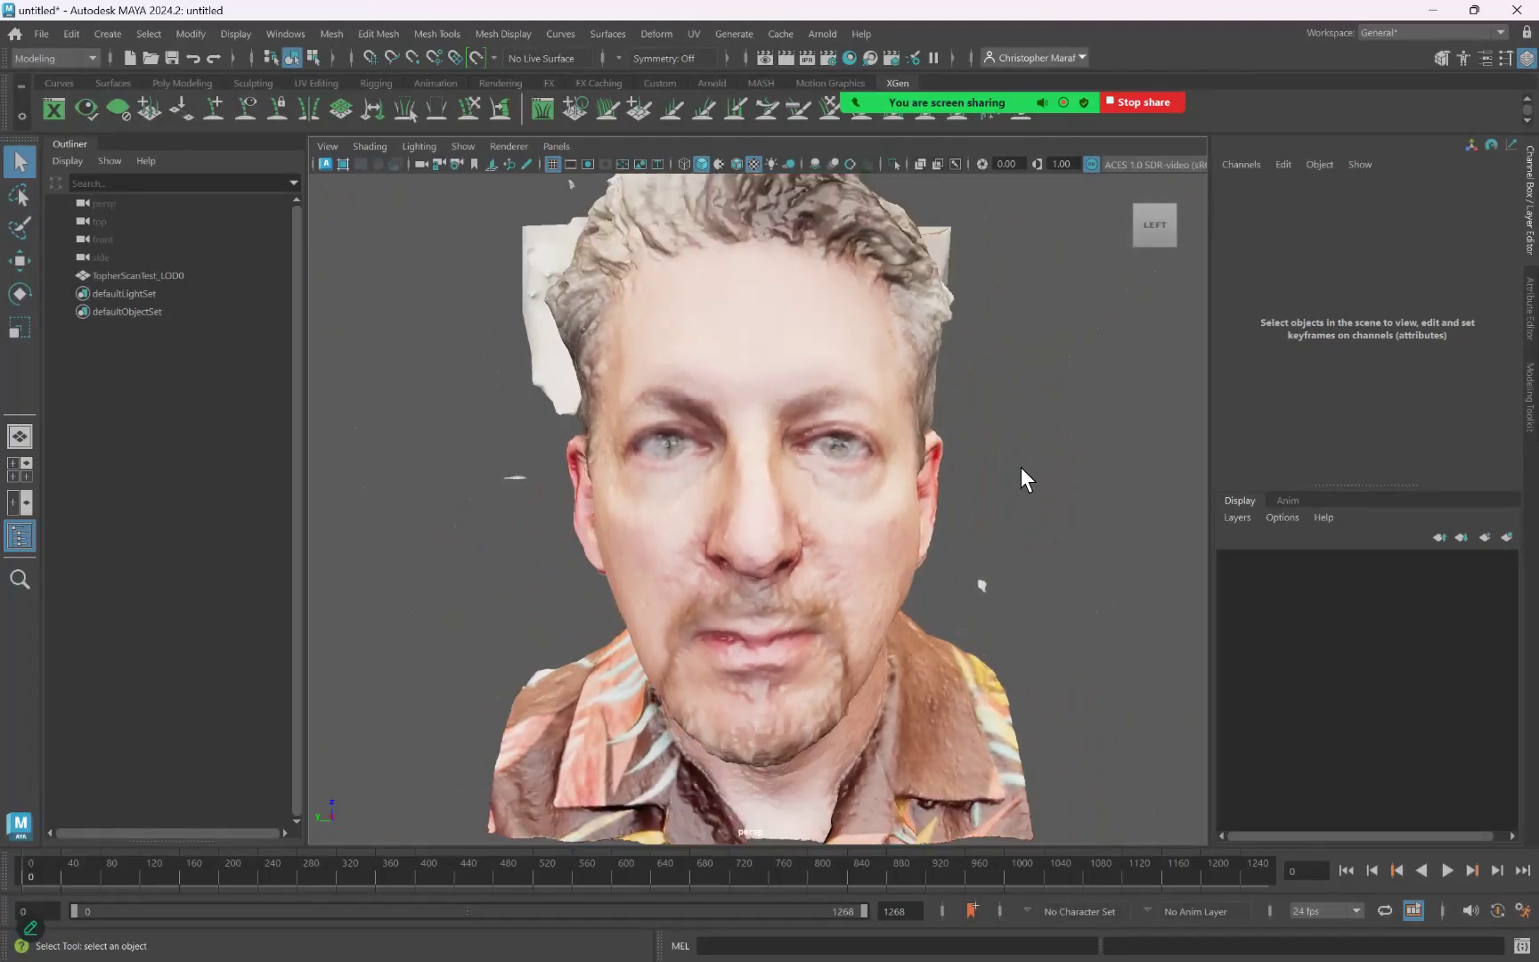
pyautogui.scroll(-2, 1021, 467)
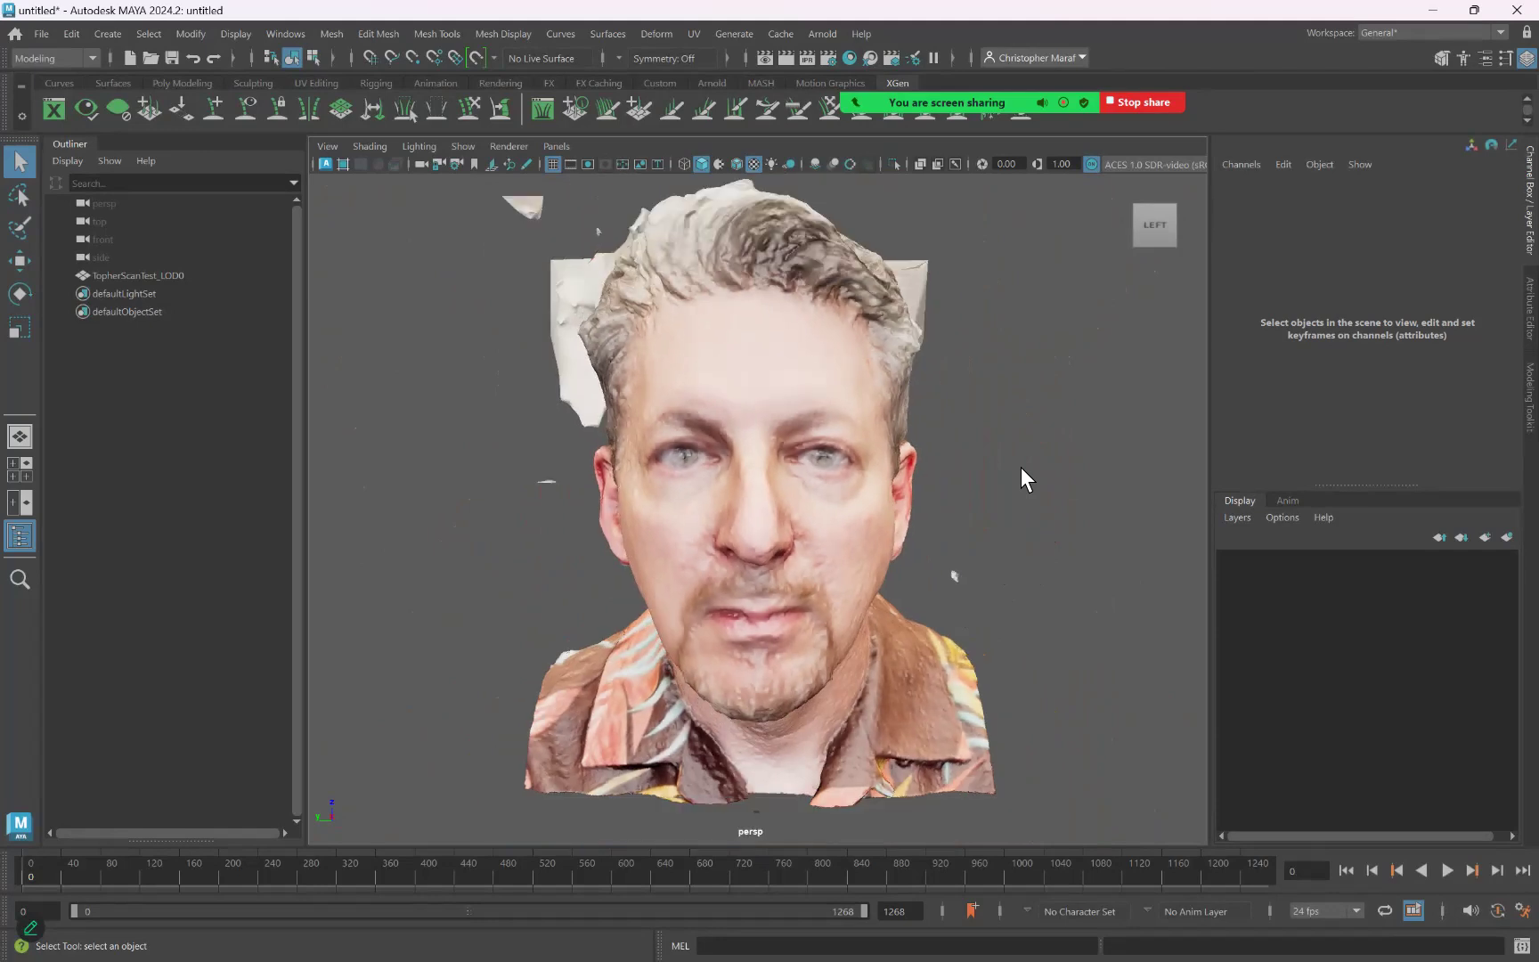
pyautogui.click(417, 145)
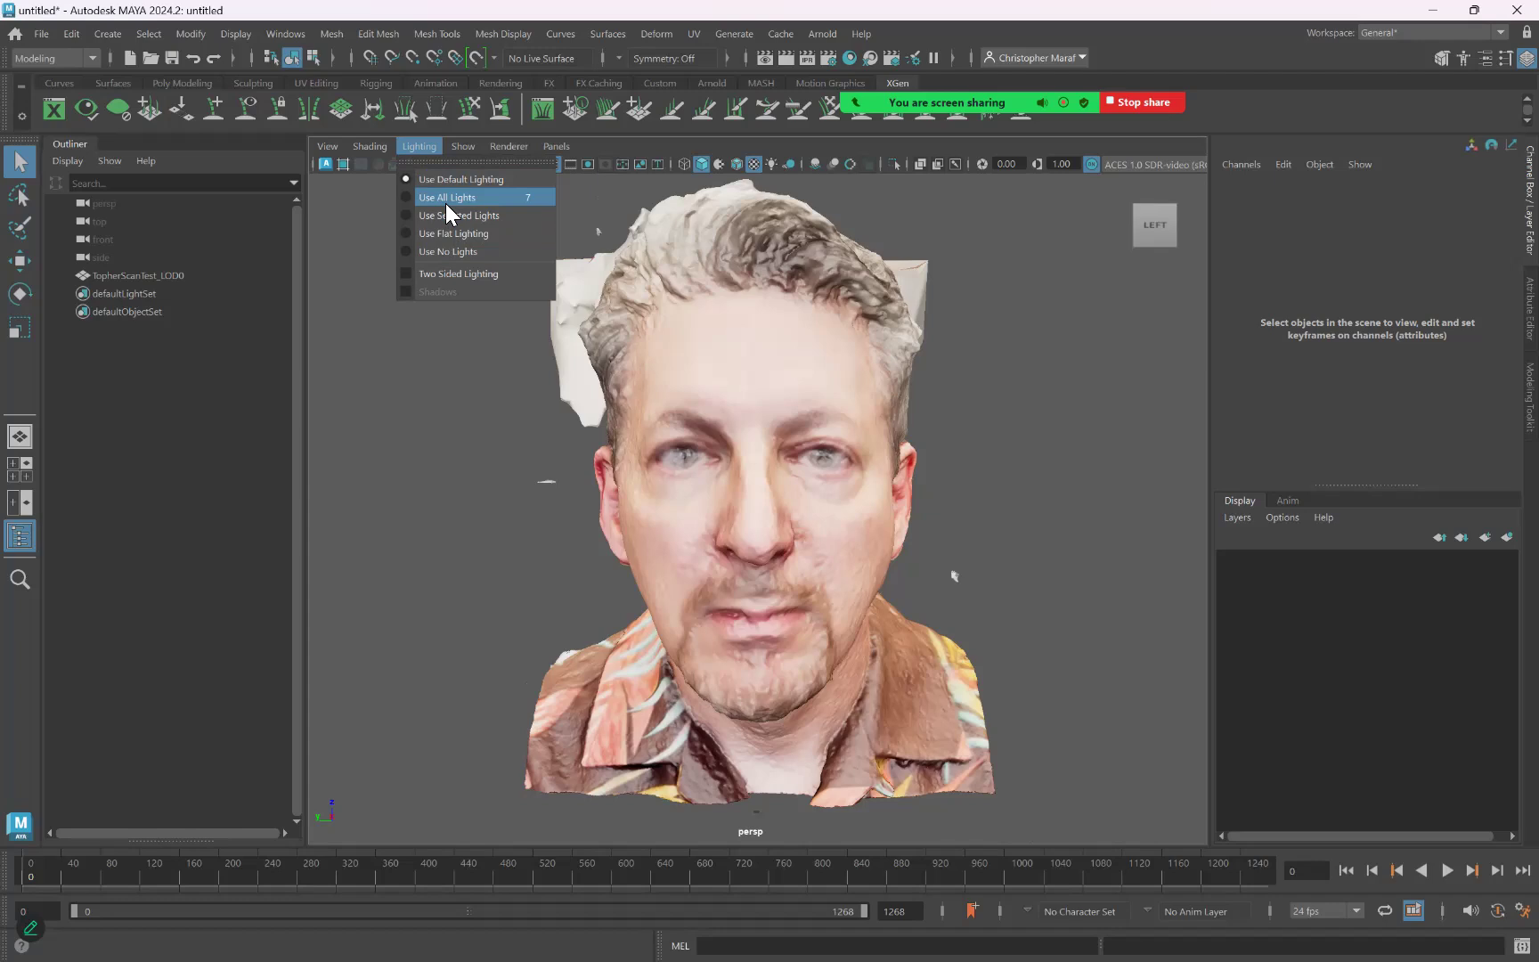
pyautogui.click(451, 254)
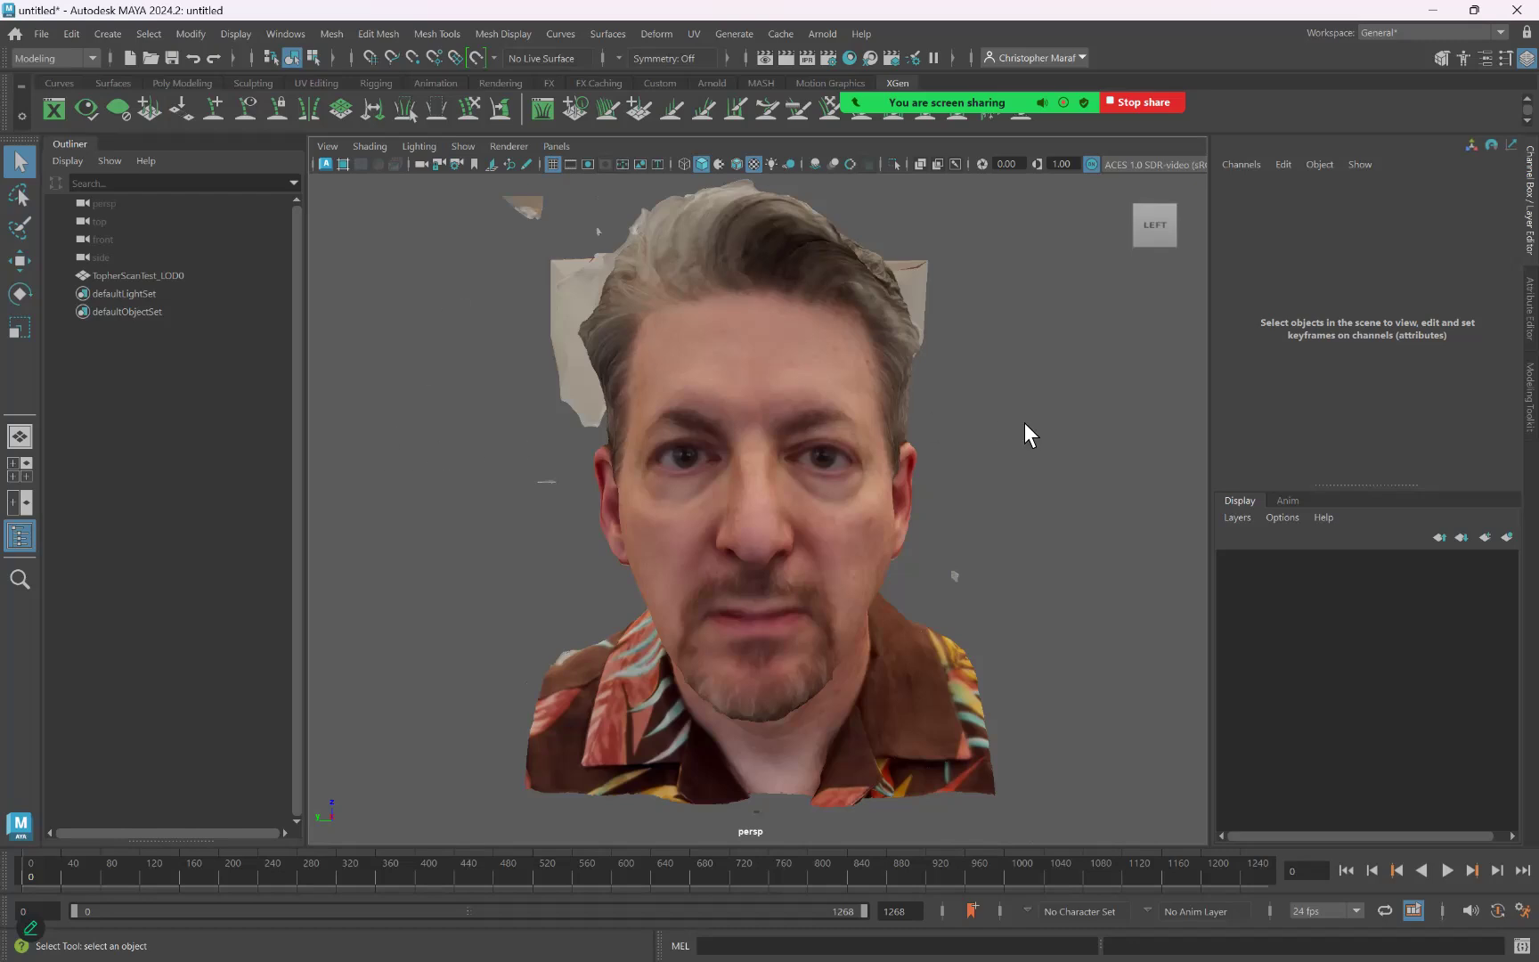
pyautogui.keyDown('alt'); pyautogui.moveTo(1017, 432); pyautogui.dragTo(887, 536); pyautogui.keyUp('alt')
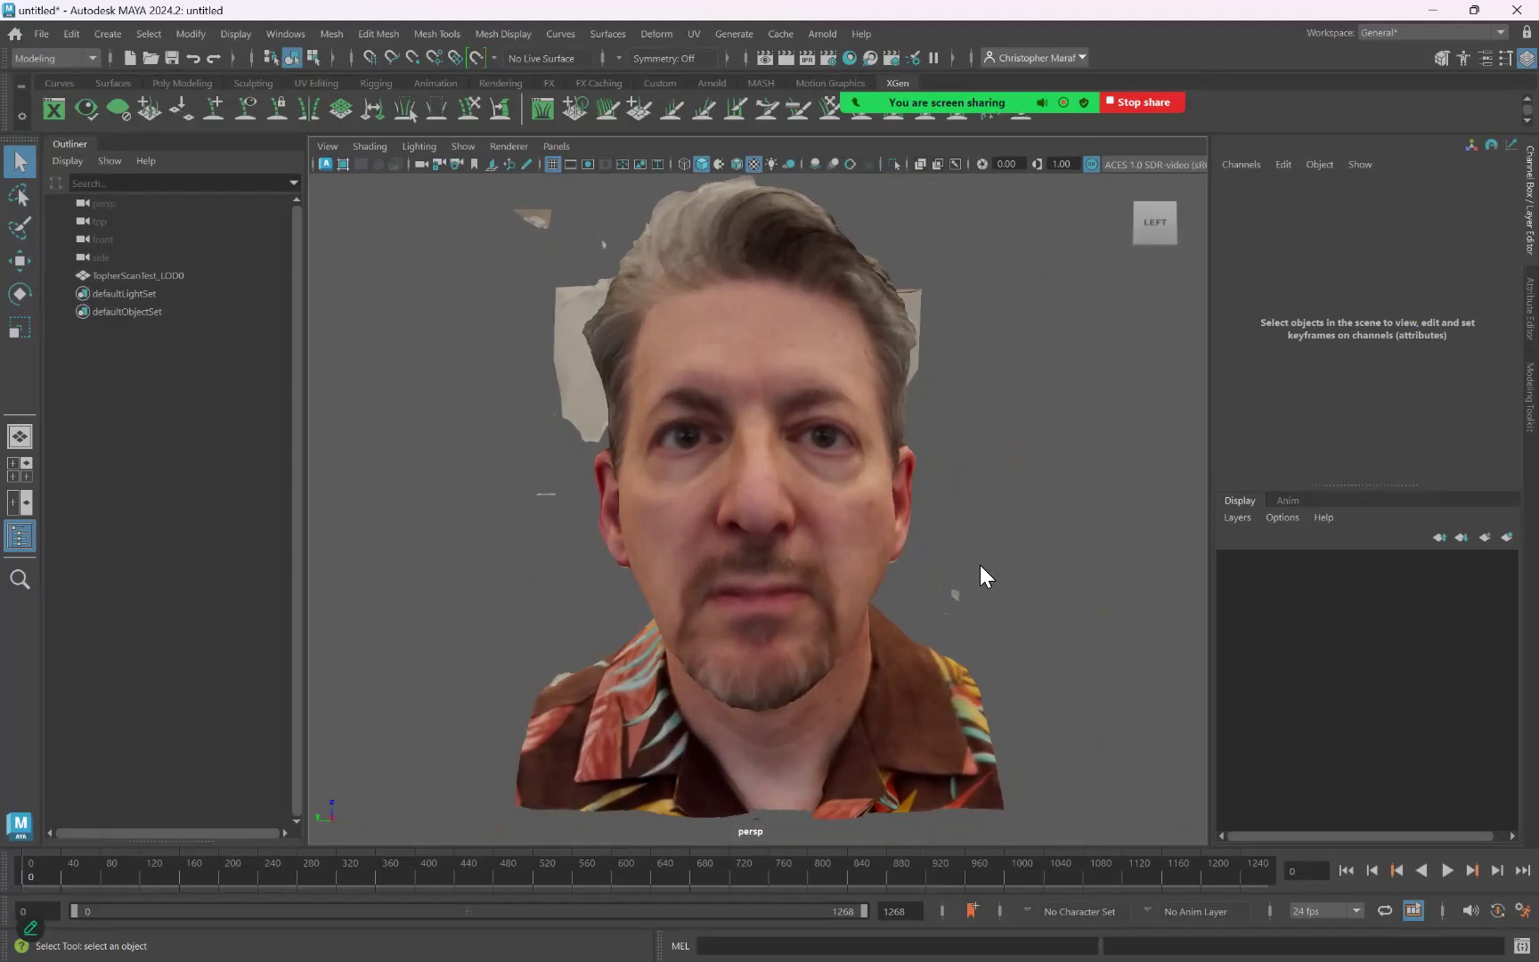
# Switch to Chrome and browse the YouTube channel's videos for the Reality Capture Scan to Metahuman Digital Double demos
pyautogui.hotkey('alt', 'Tab')
pyautogui.hotkey('alt', 'Tab')
pyautogui.hotkey('alt', 'Tab')
pyautogui.hotkey('alt', 'Tab')
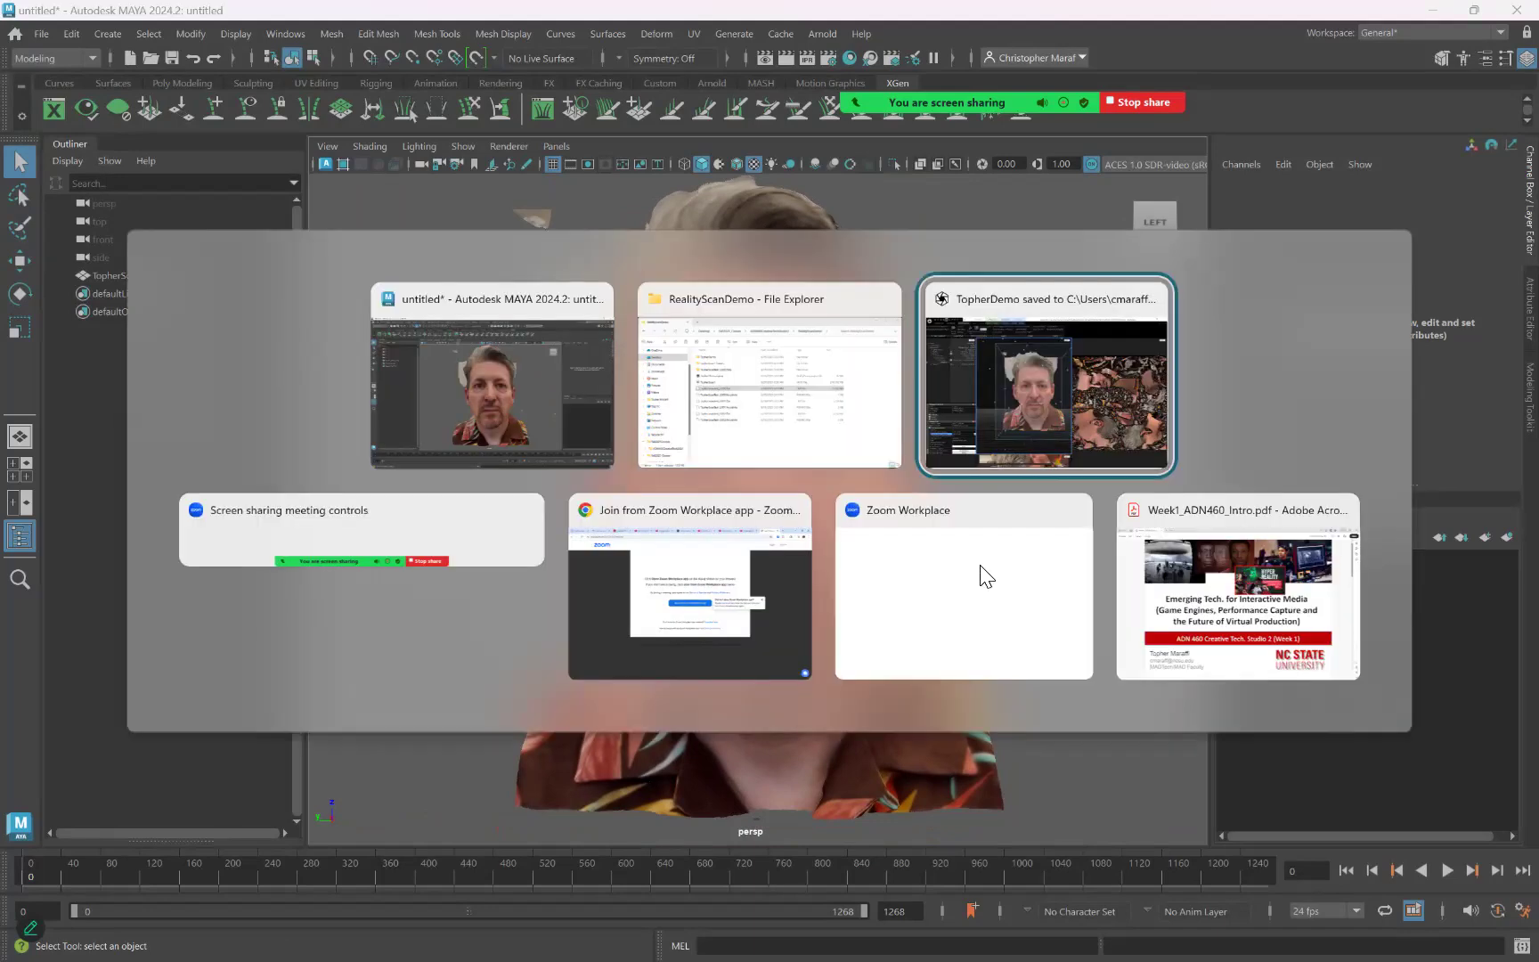
pyautogui.hotkey('alt', 'Tab')
pyautogui.hotkey('alt', 'Tab')
pyautogui.hotkey('alt', 'Tab')
pyautogui.hotkey('alt', 'Tab')
pyautogui.hotkey('alt', 'Tab')
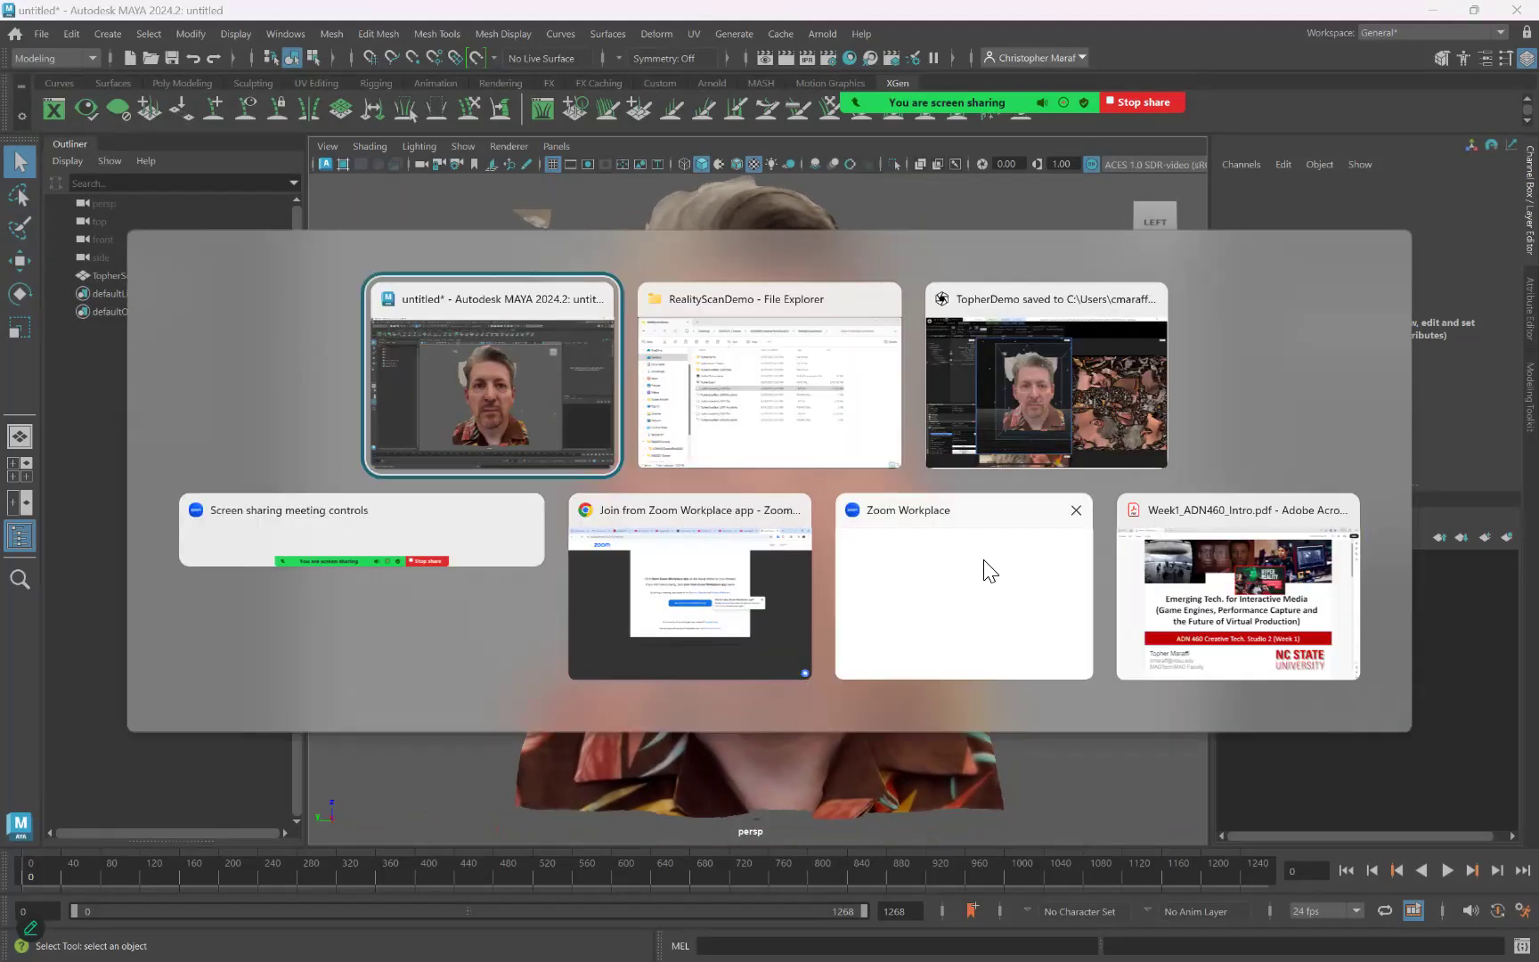
pyautogui.hotkey('alt', 'Tab')
pyautogui.hotkey('alt', 'Tab')
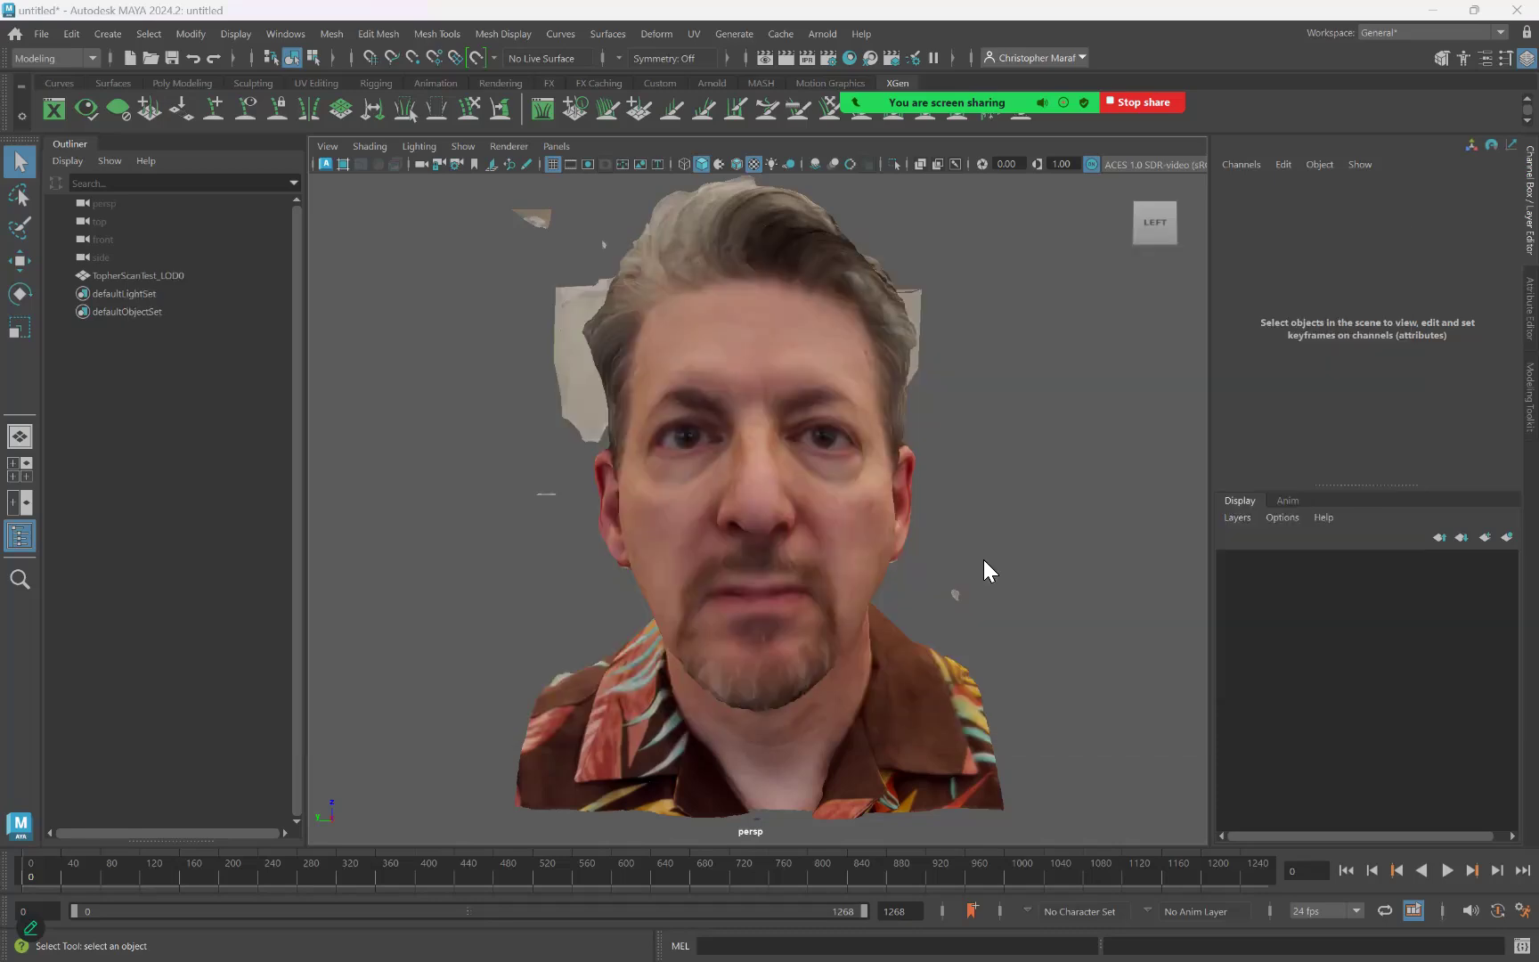
pyautogui.click(1132, 19)
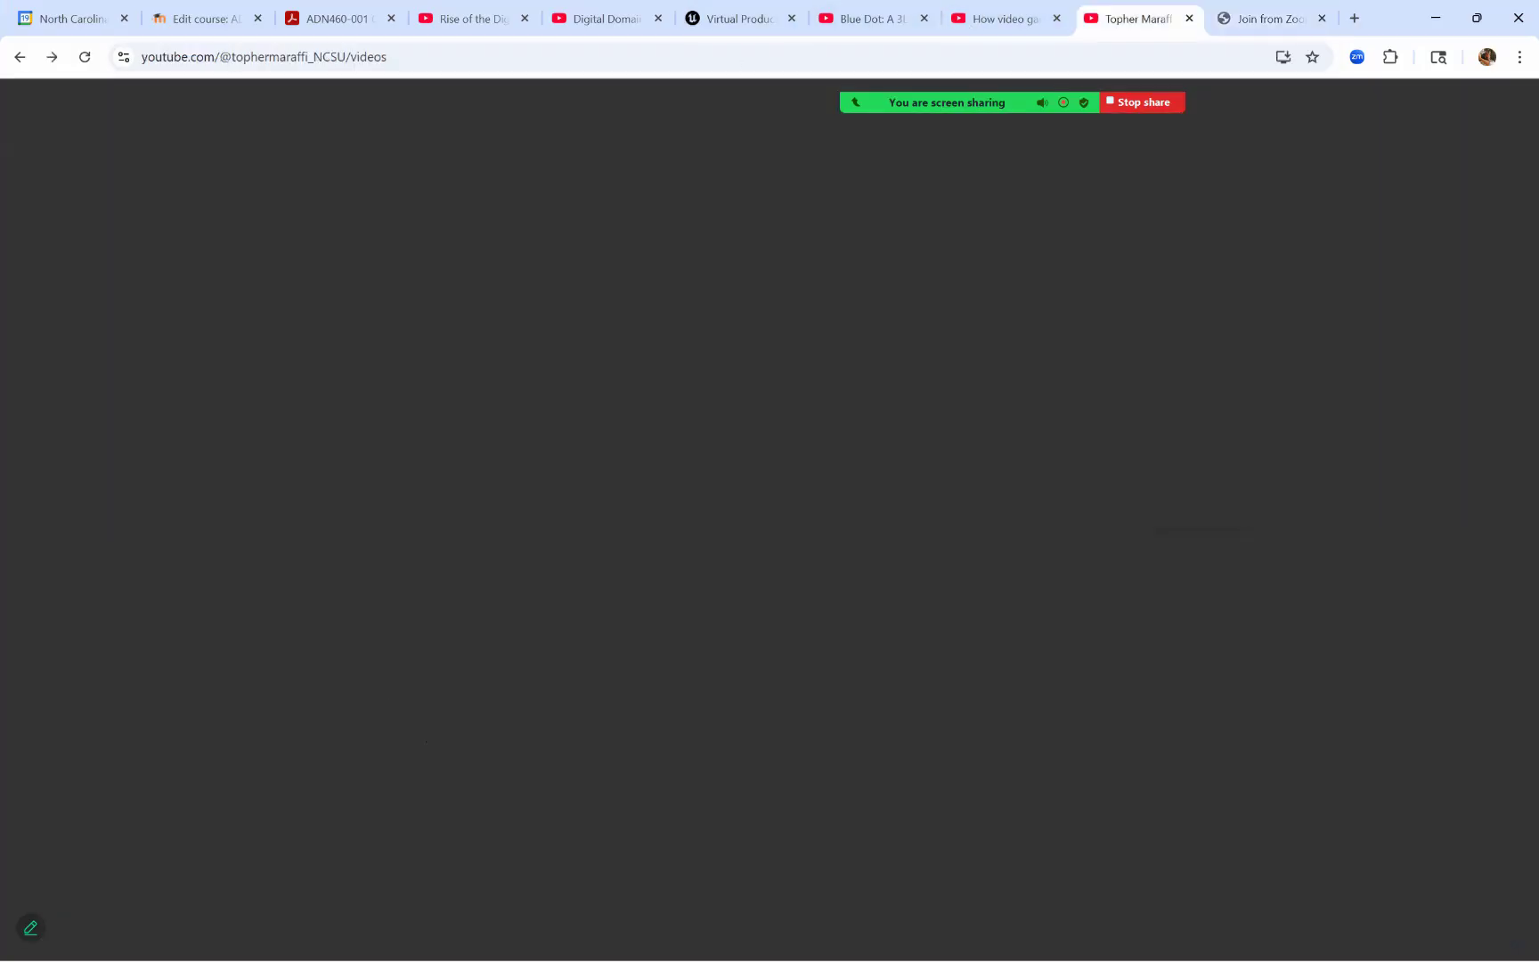
pyautogui.scroll(-2, 1298, 559)
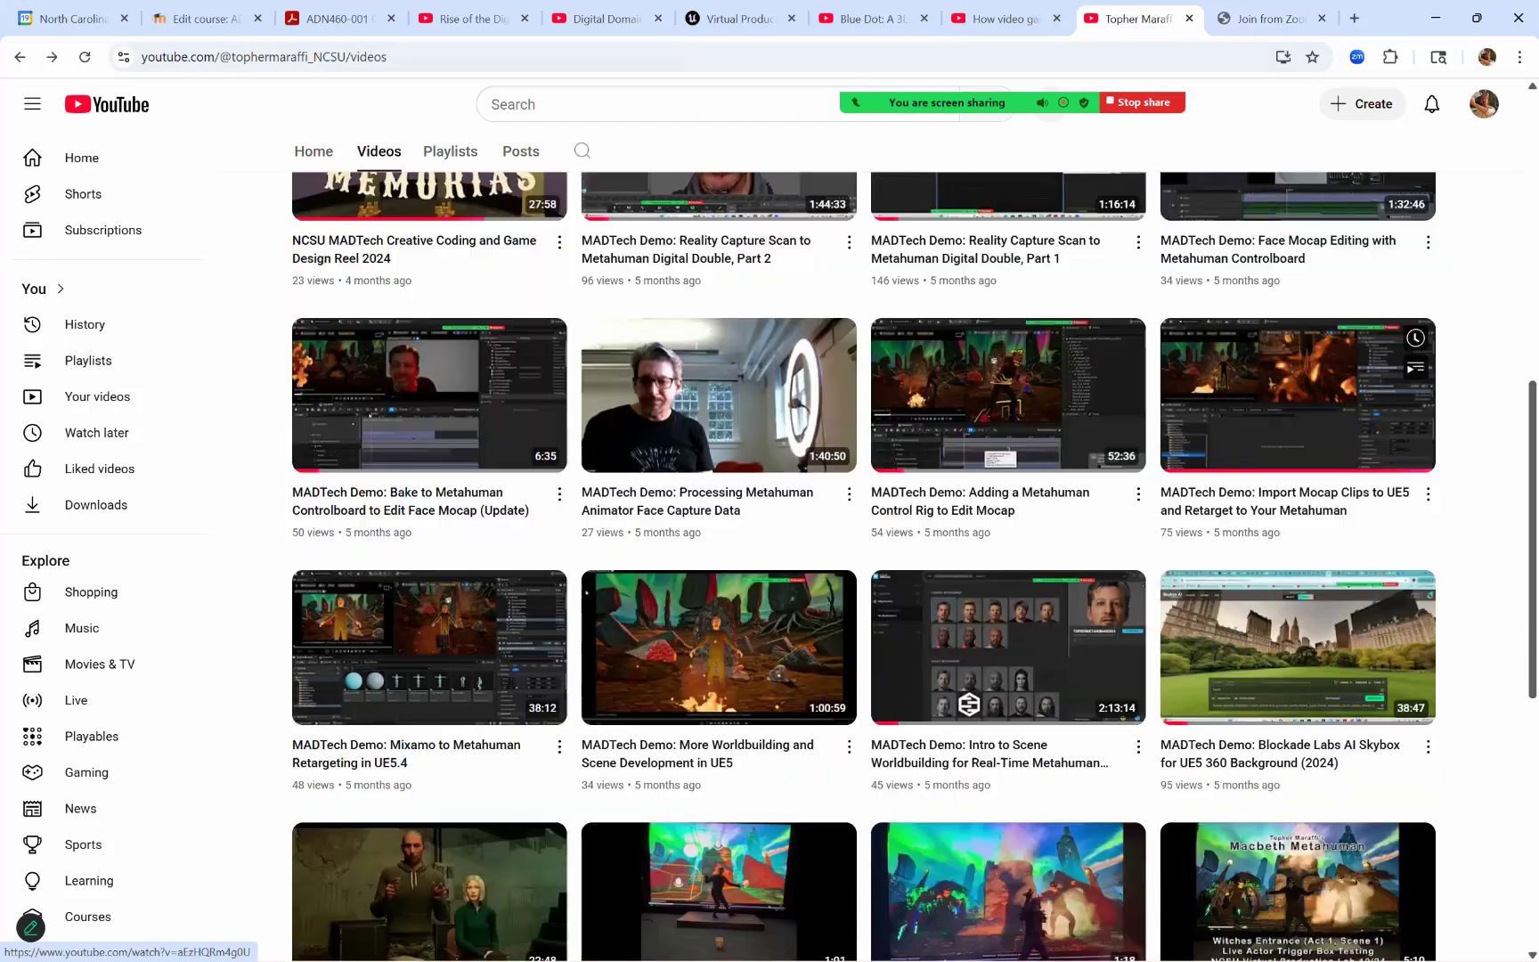
pyautogui.scroll(2, 1298, 560)
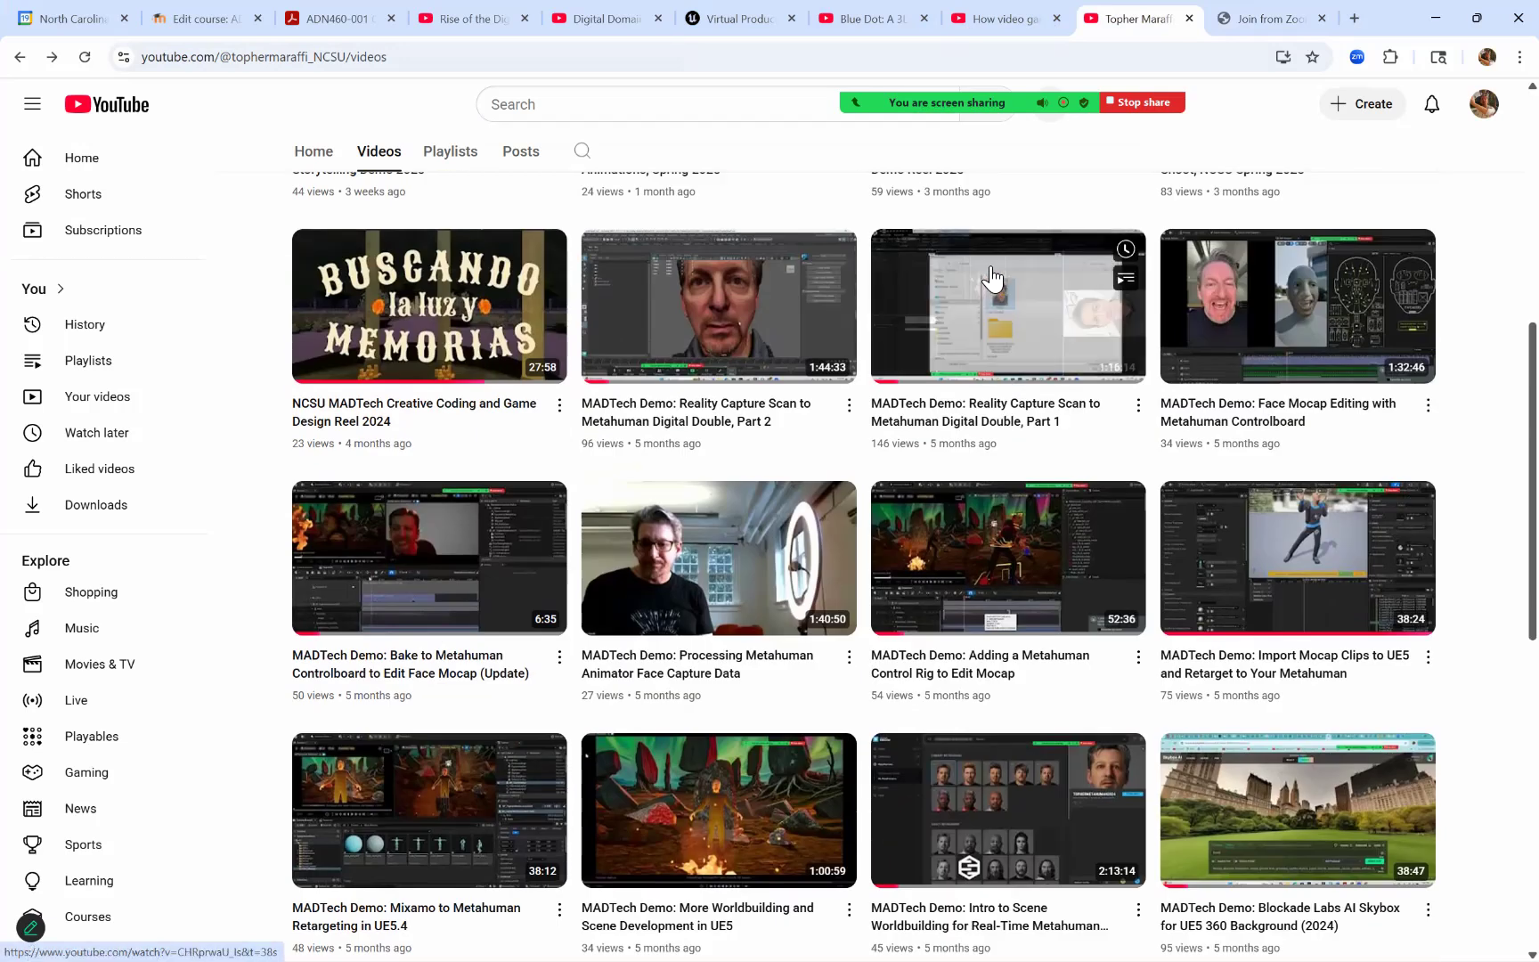
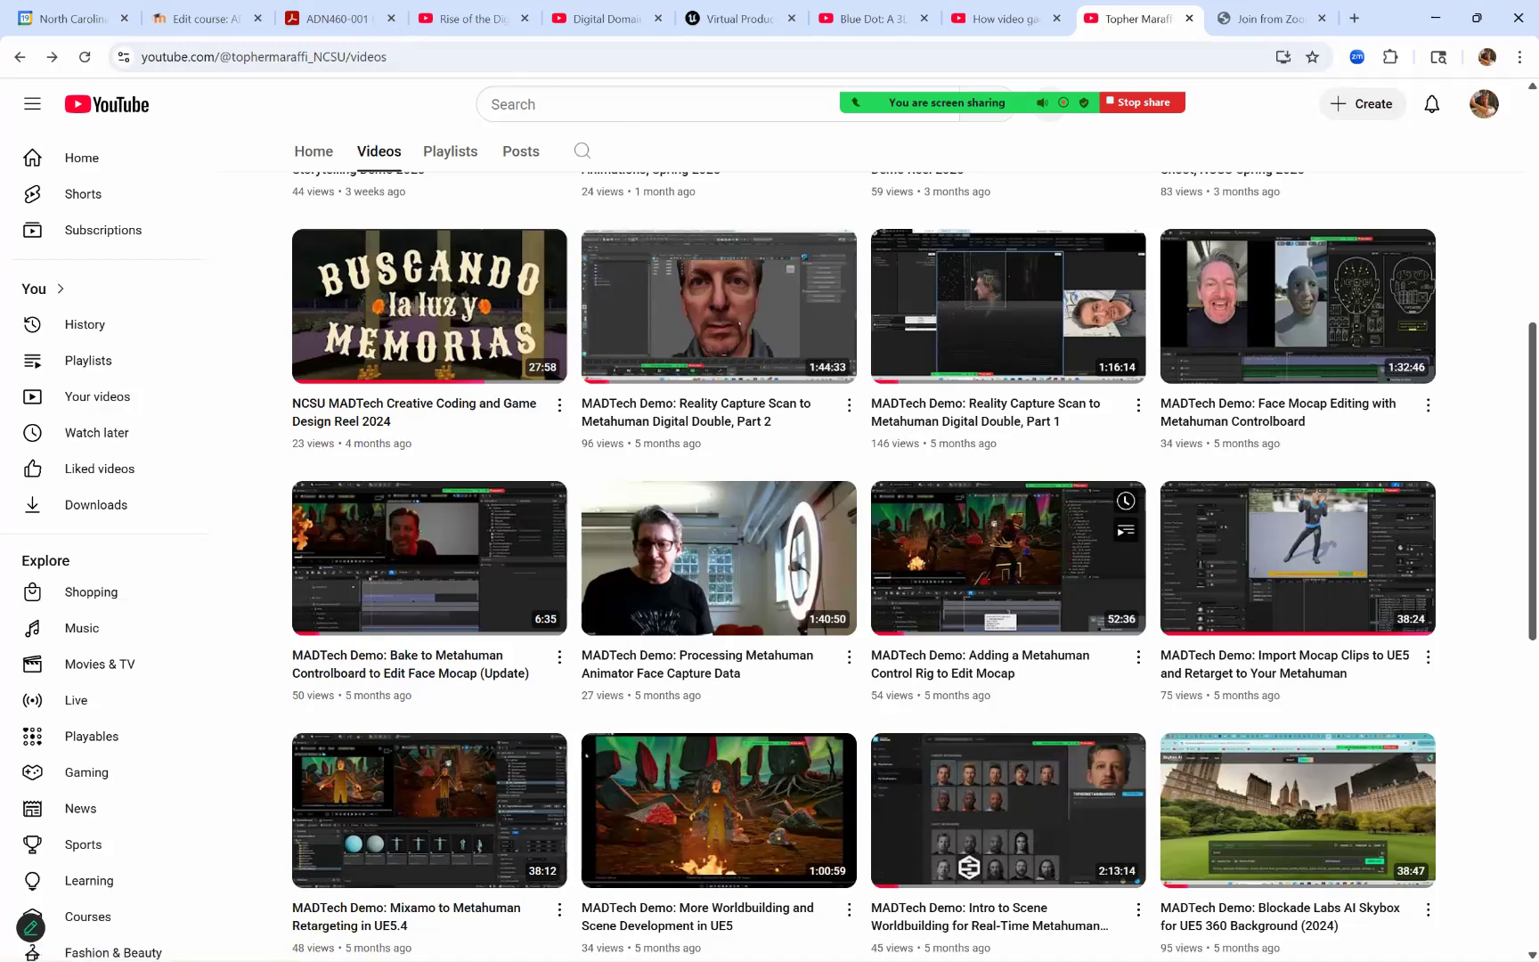
# Switch back to Maya and, in face selection mode, delete the faces across the top of the head and the fragments beside it
pyautogui.hotkey('alt', 'Tab')
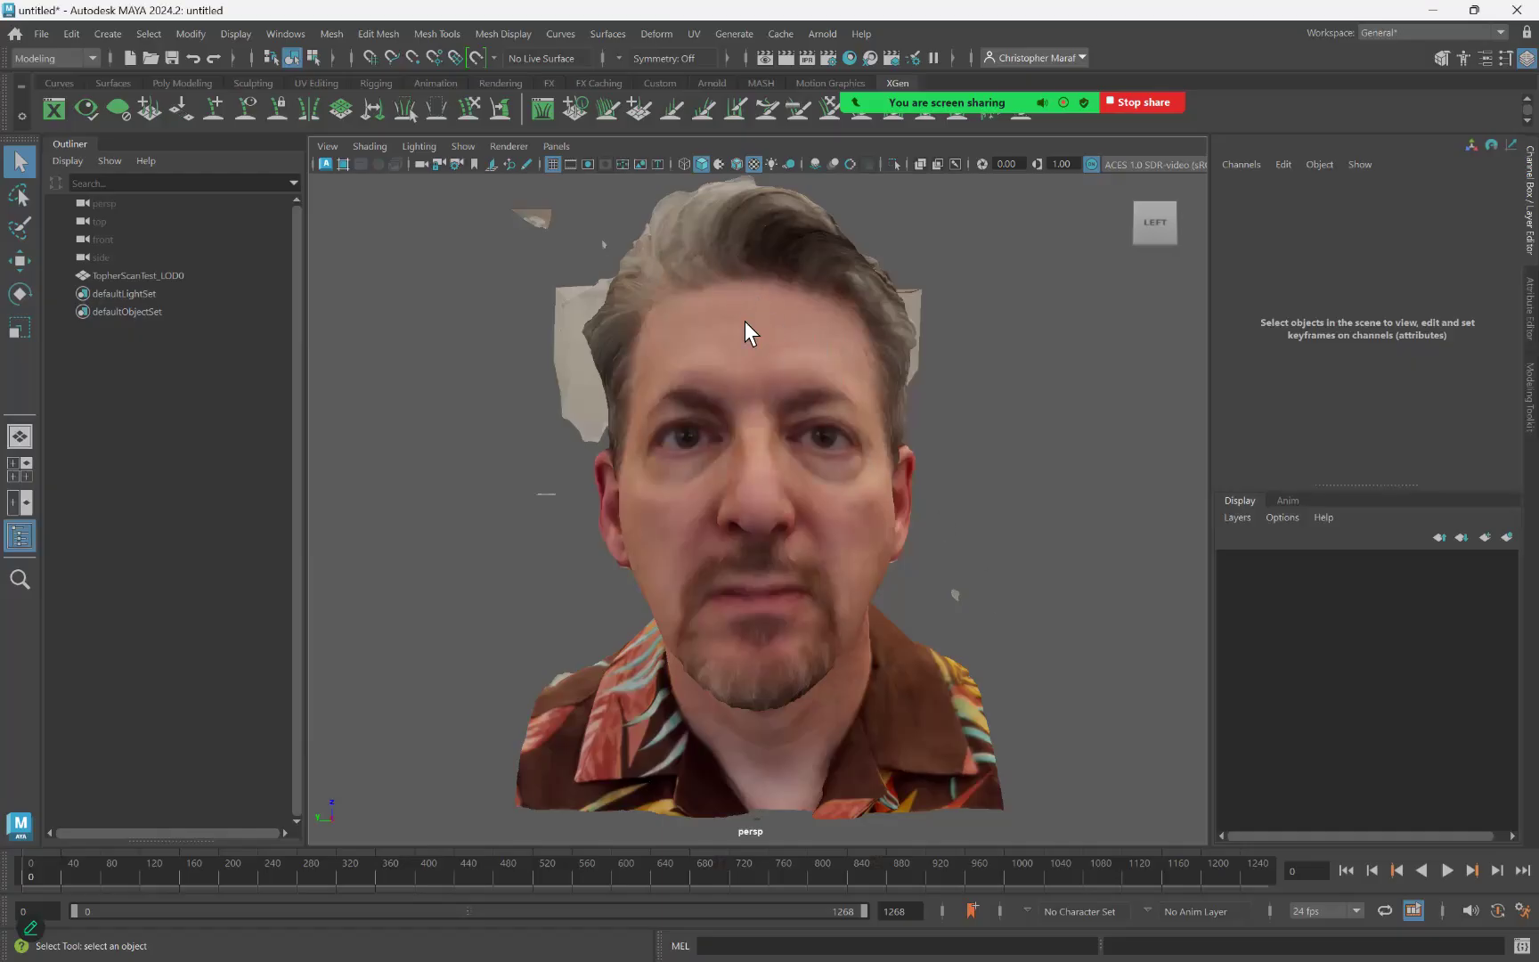
pyautogui.rightClick(740, 319)
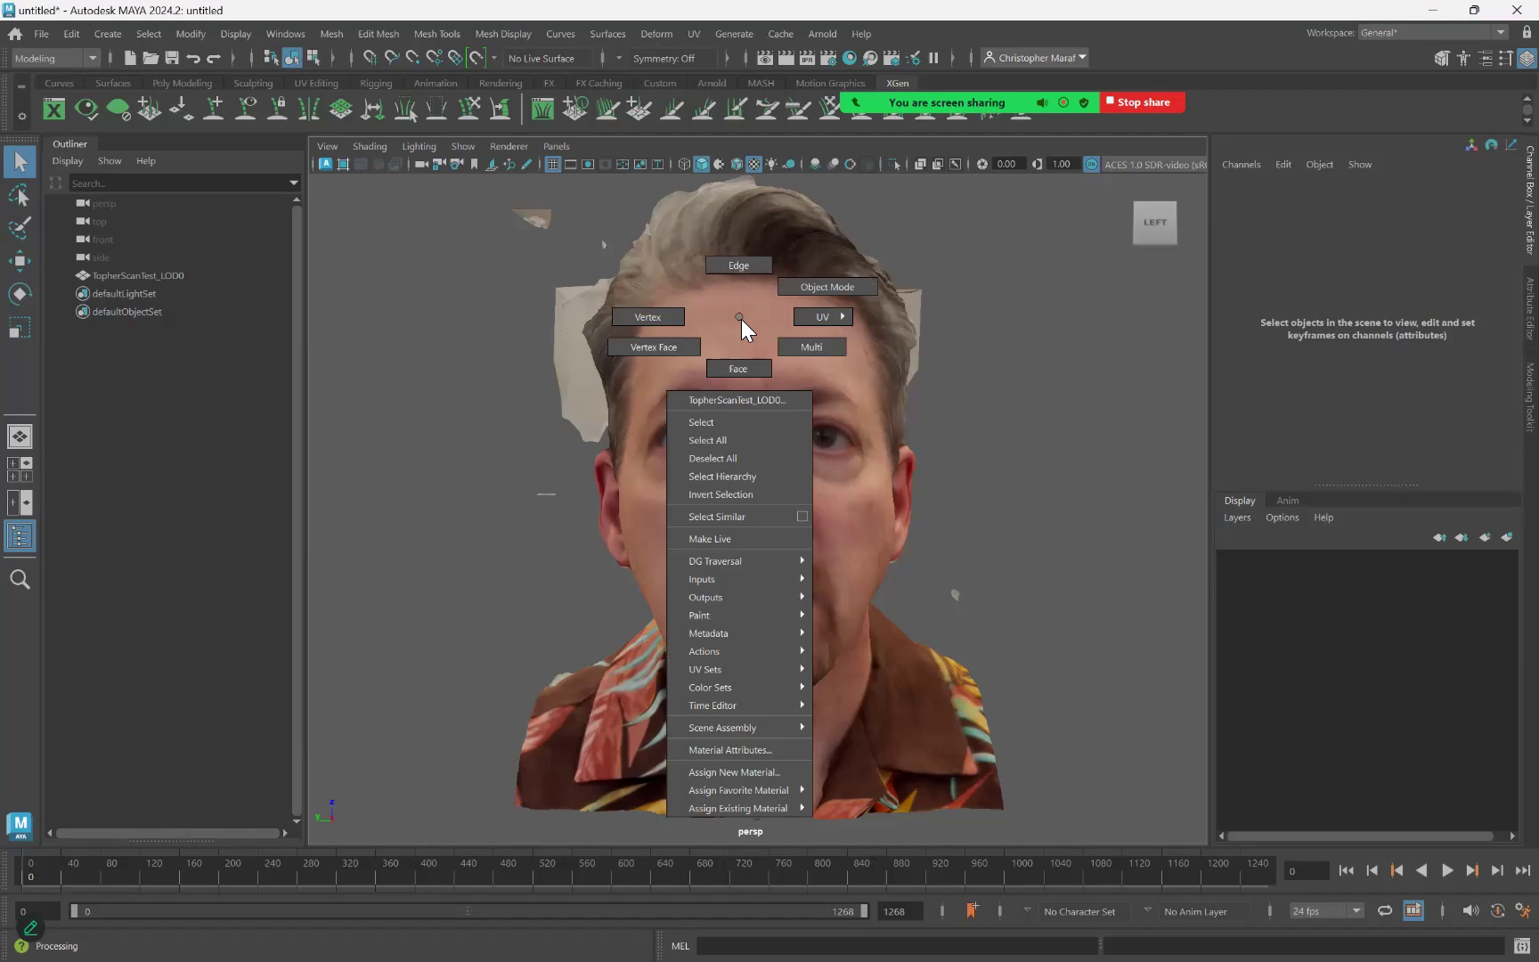
pyautogui.click(739, 368)
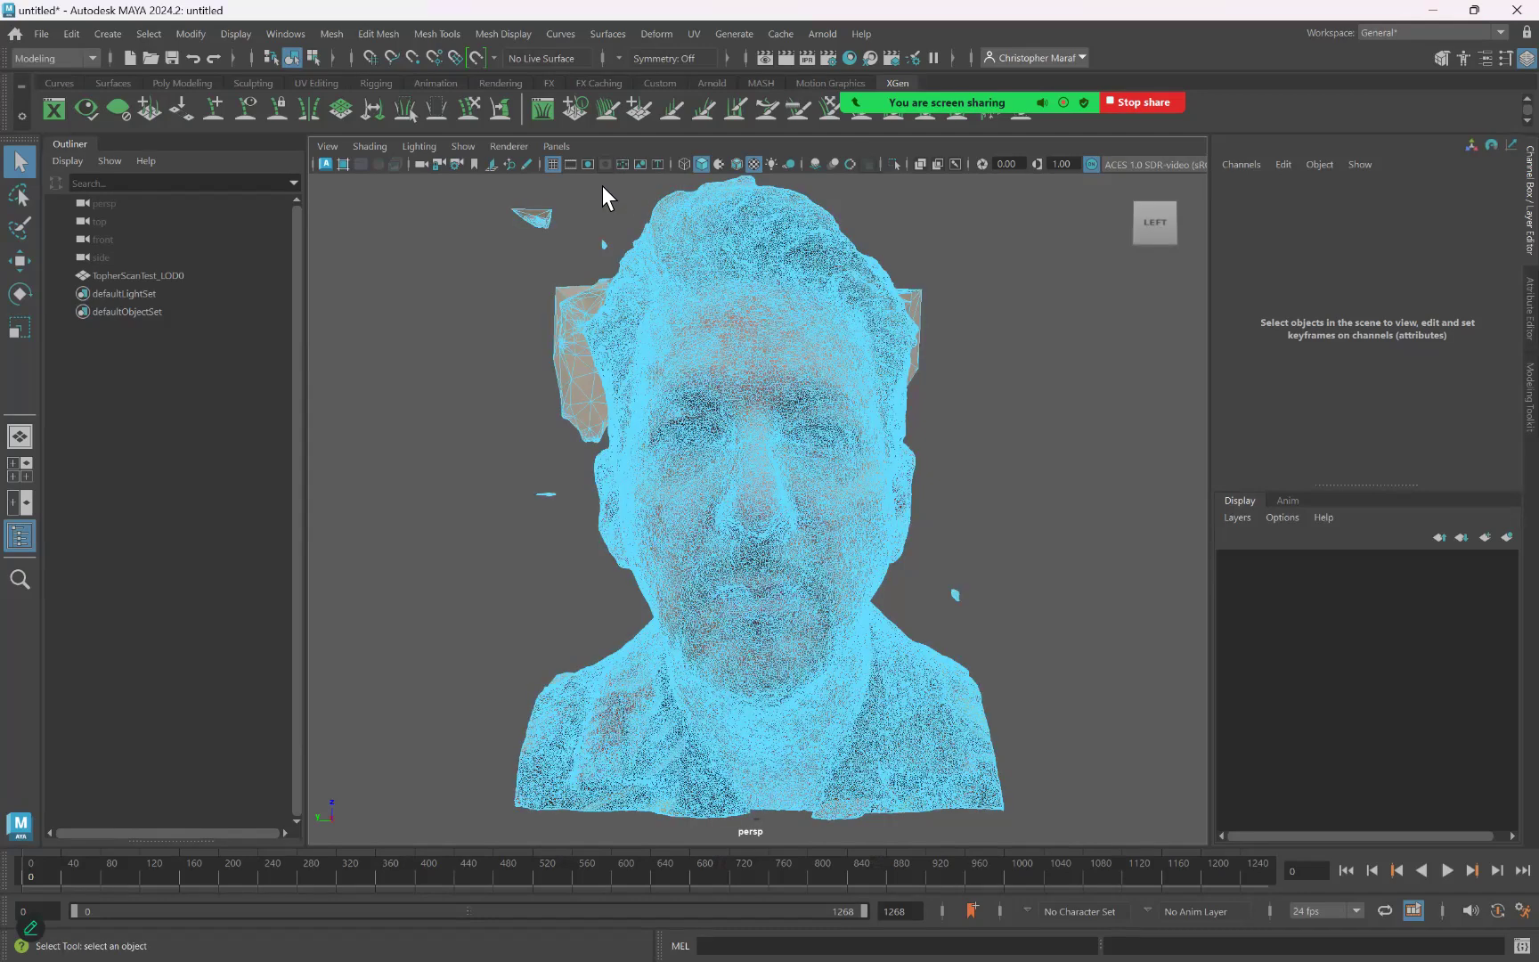
pyautogui.scroll(2, 573, 251)
pyautogui.scroll(-4, 573, 251)
pyautogui.moveTo(513, 194); pyautogui.dragTo(927, 292)
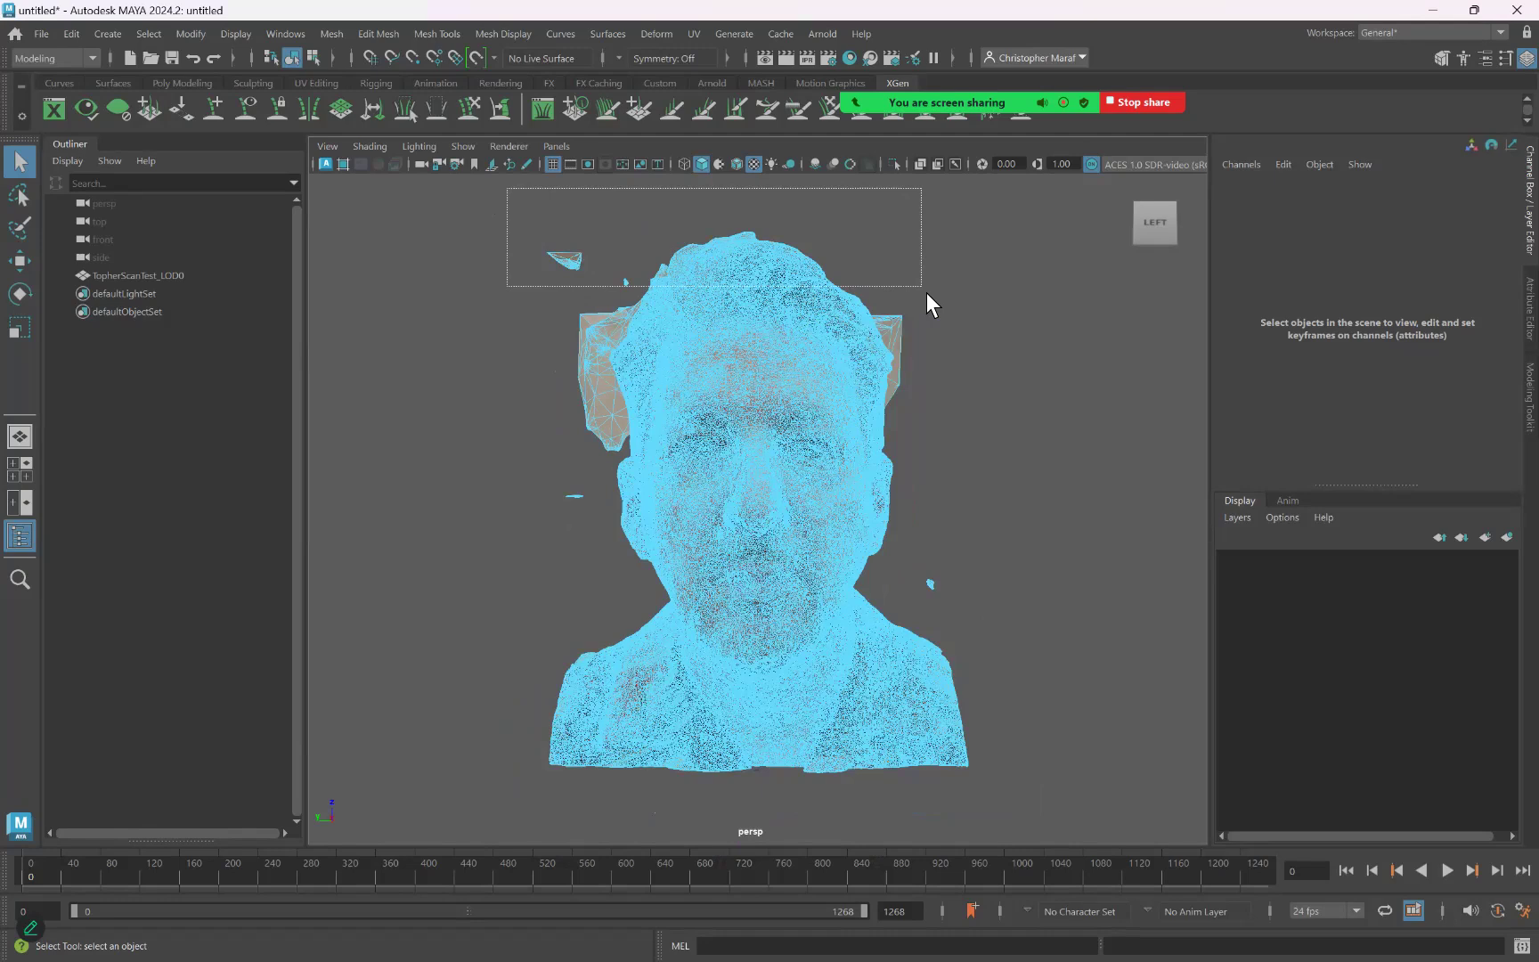
pyautogui.moveTo(927, 292); pyautogui.dragTo(926, 289)
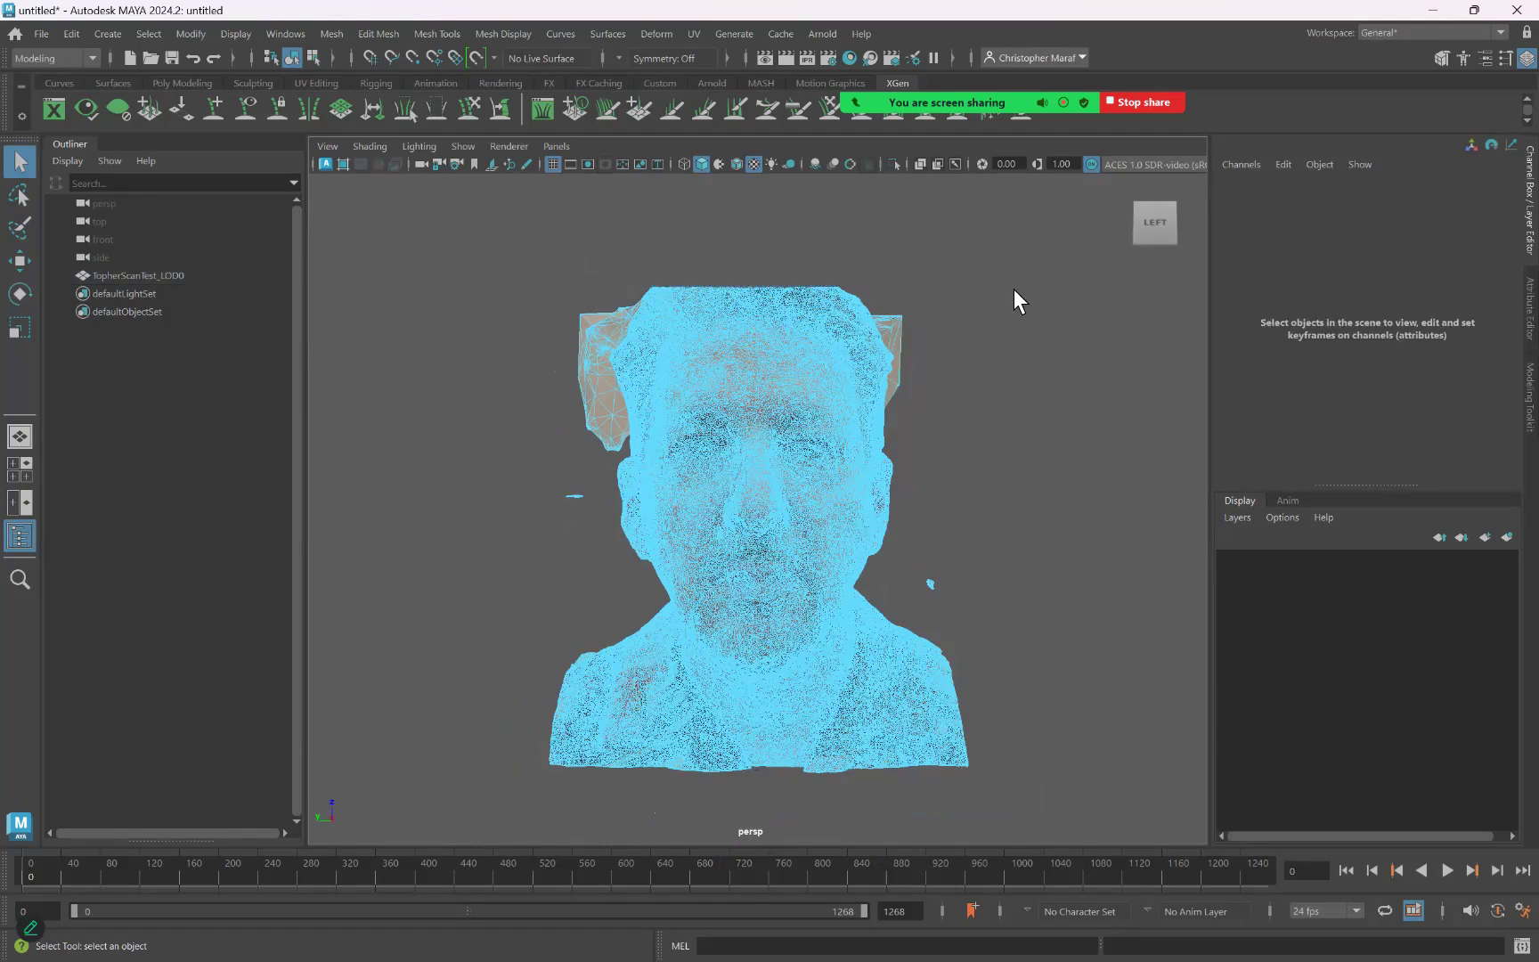
# From the side view, delete all faces at the back of the head, neck and shoulders, from top to bottom
pyautogui.keyDown('alt'); pyautogui.moveTo(964, 340); pyautogui.dragTo(855, 321); pyautogui.keyUp('alt')
pyautogui.keyDown('alt'); pyautogui.moveTo(1052, 360); pyautogui.dragTo(995, 374); pyautogui.keyUp('alt')
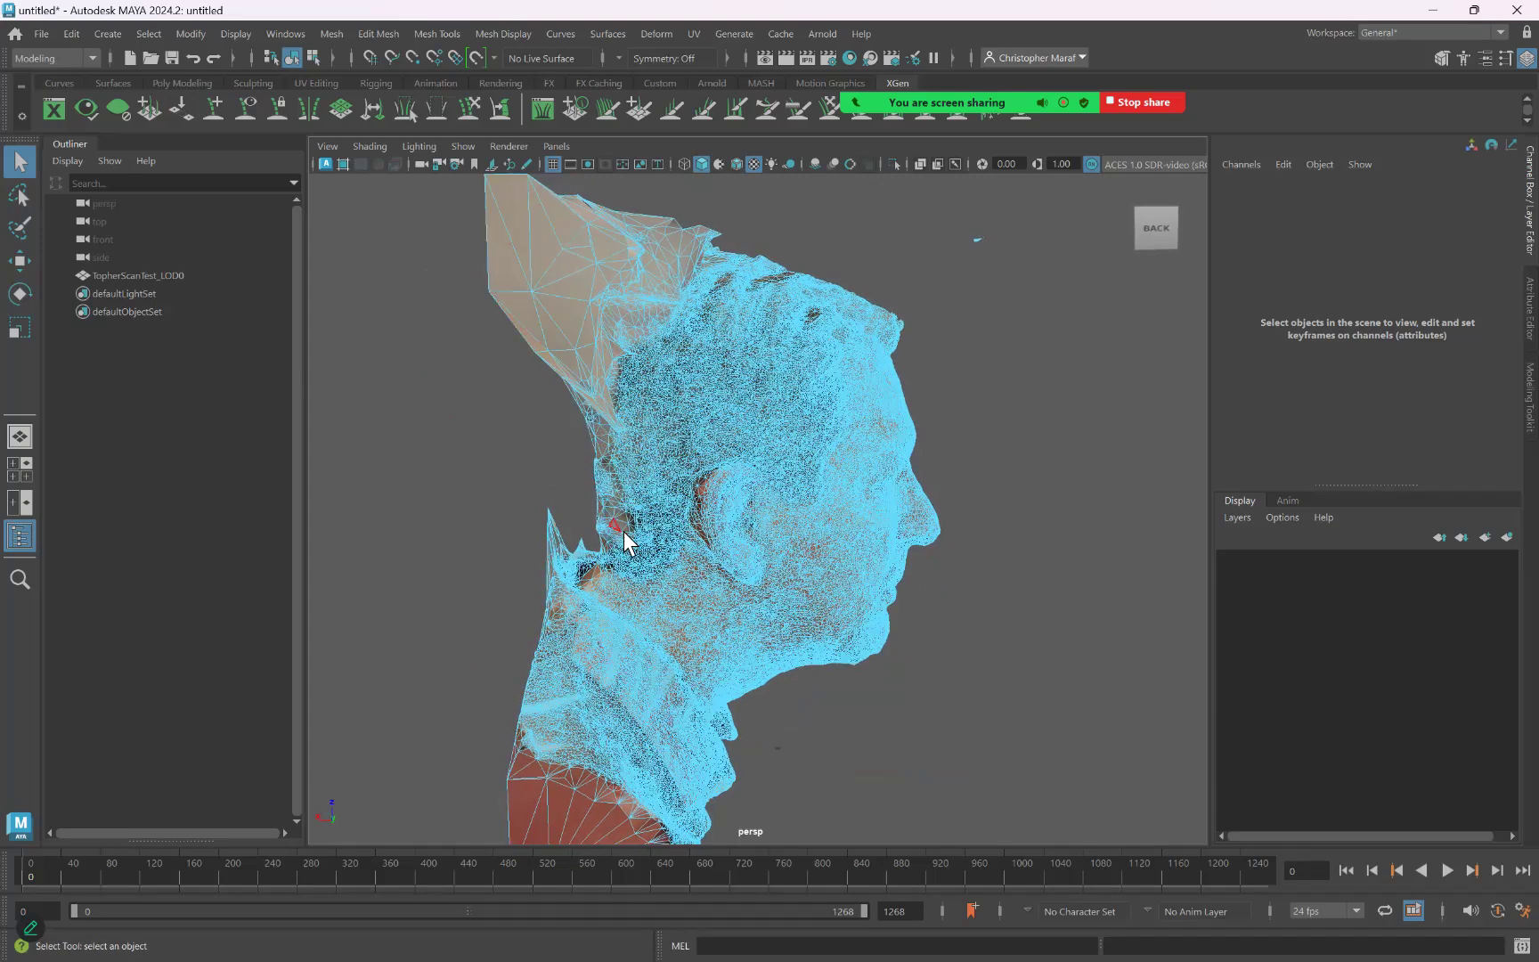
pyautogui.keyDown('alt'); pyautogui.moveTo(757, 498); pyautogui.dragTo(770, 490); pyautogui.keyUp('alt')
pyautogui.scroll(-2, 770, 489)
pyautogui.moveTo(522, 186); pyautogui.dragTo(678, 814)
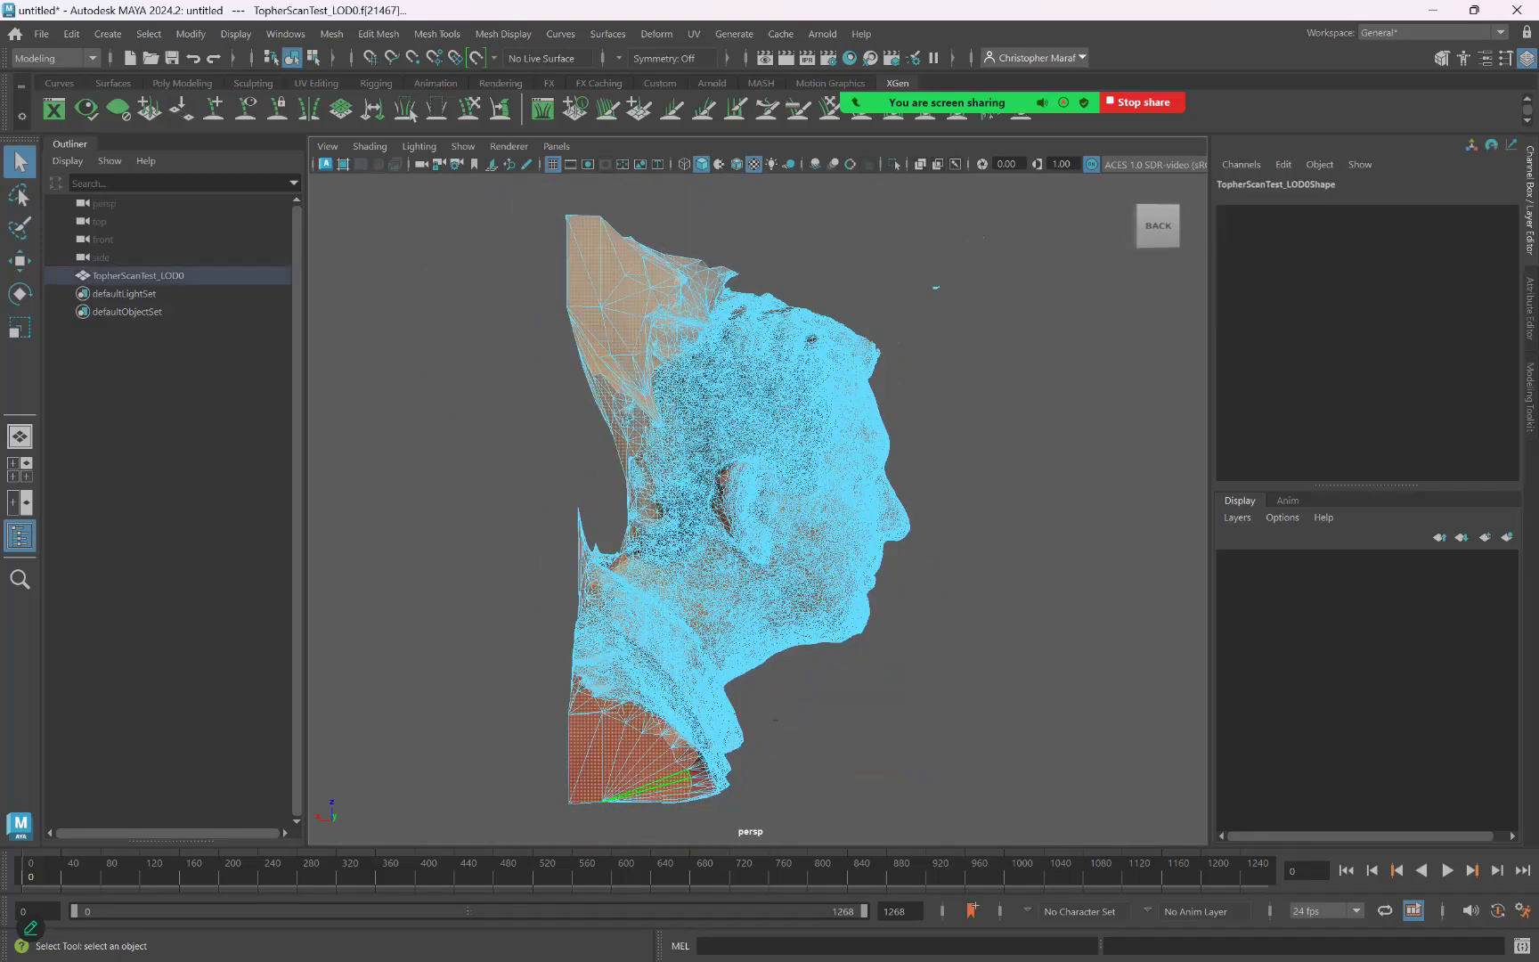
pyautogui.press('Delete')
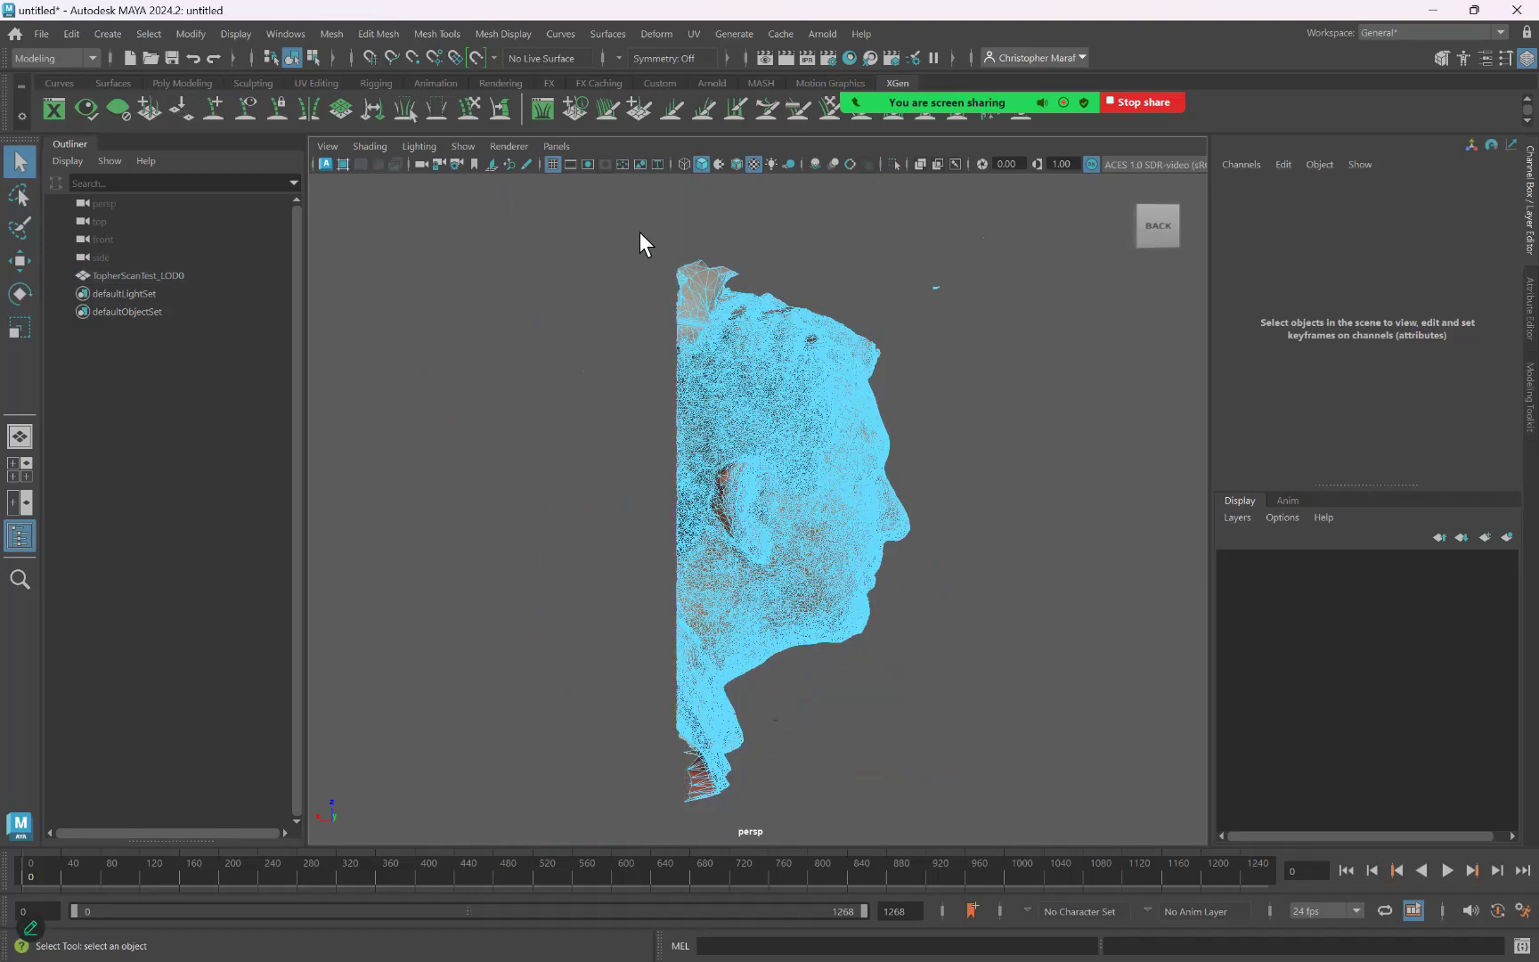
# Delete the protruding faces at the top of the head and the stray floating fragment in front of the forehead
pyautogui.moveTo(633, 231); pyautogui.dragTo(835, 293)
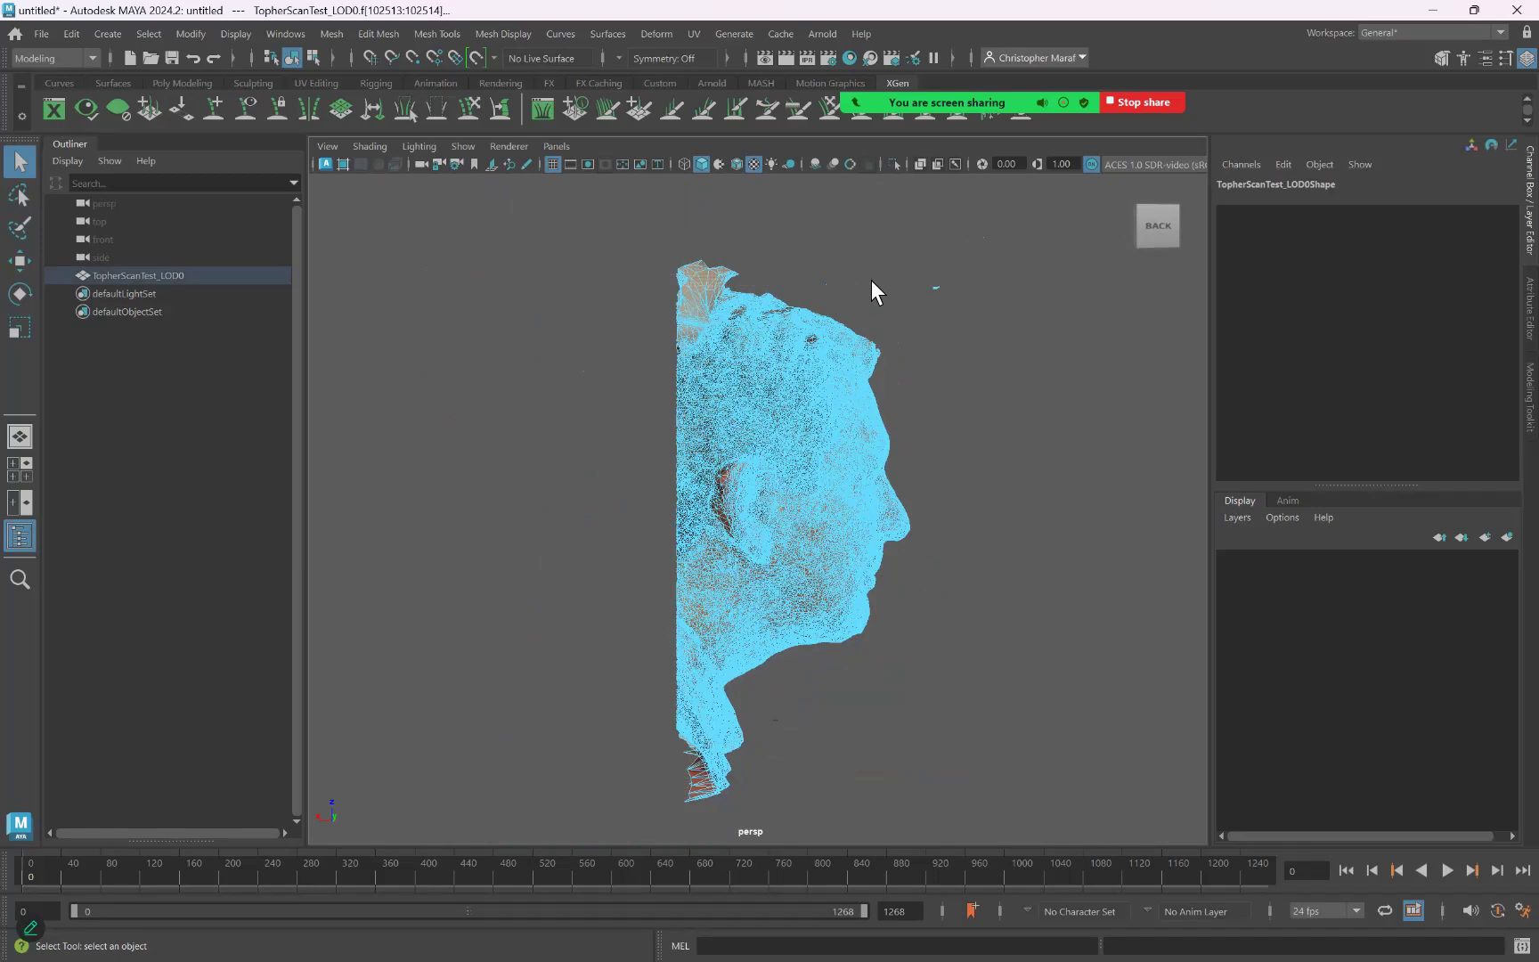
pyautogui.press('Delete')
pyautogui.moveTo(965, 309); pyautogui.dragTo(958, 314)
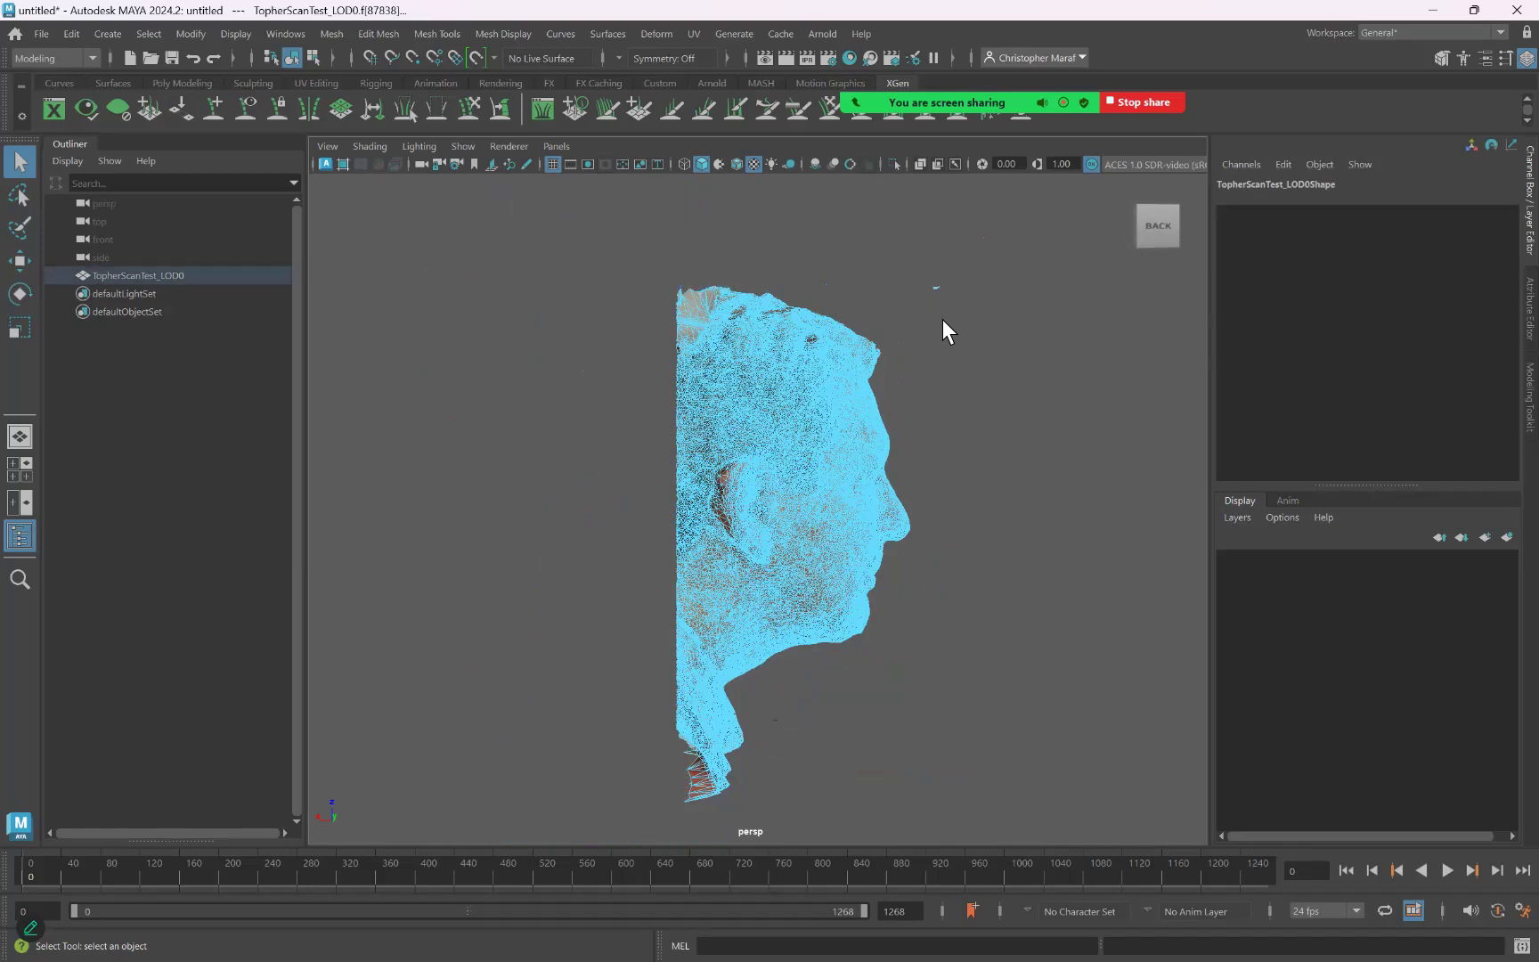
pyautogui.press('Delete')
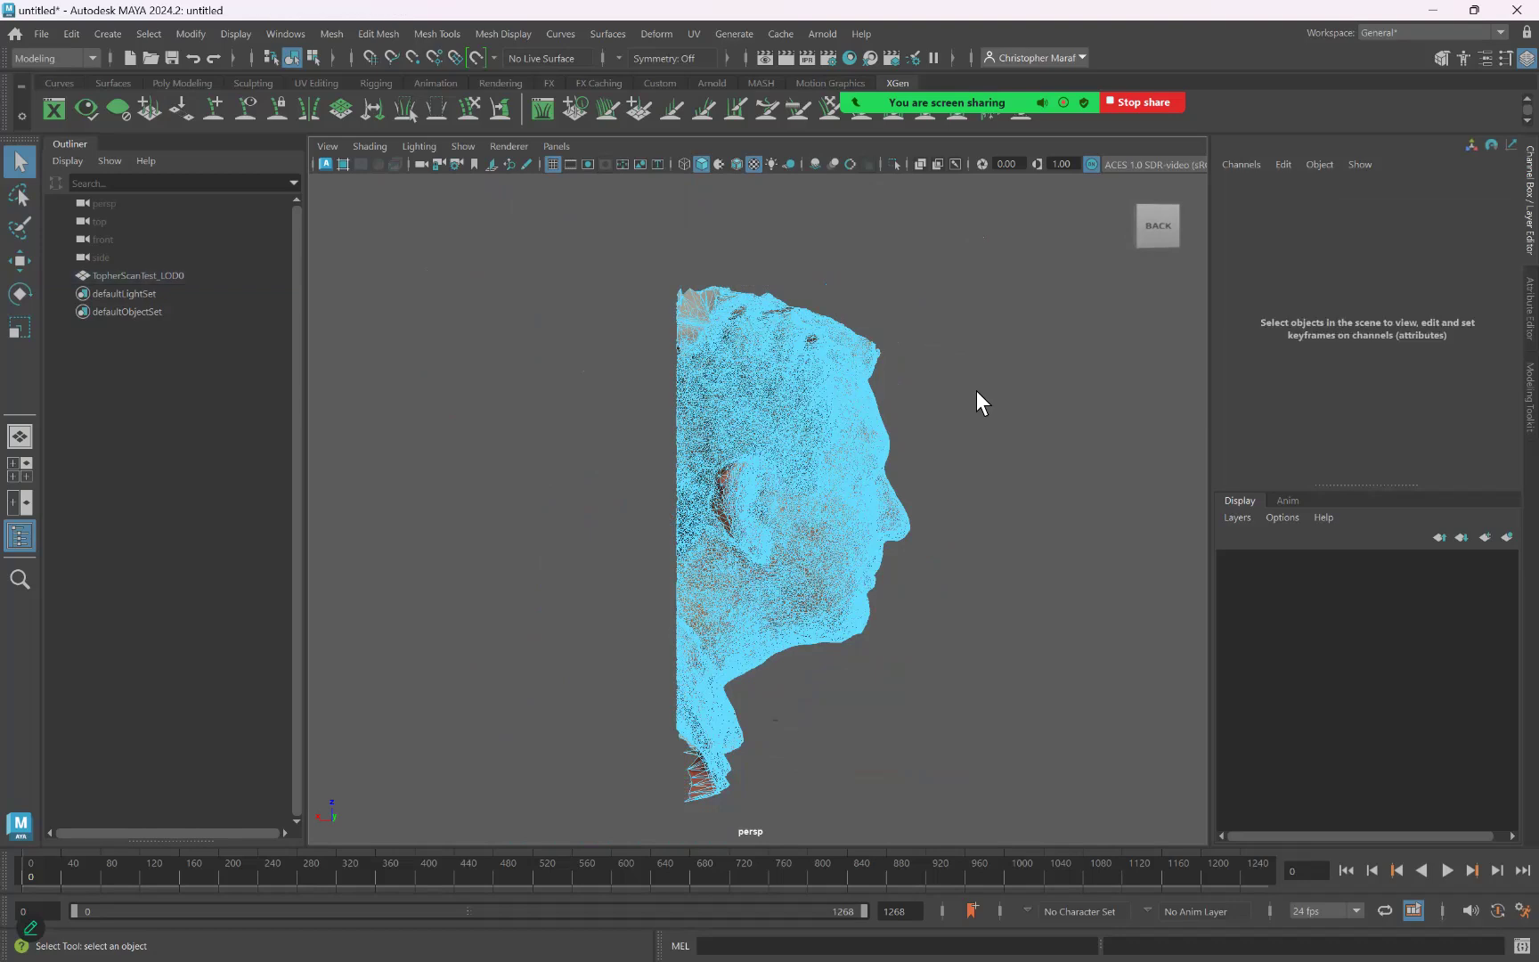
# Delete the faces of the flap sticking out beside the upper back of the head
pyautogui.keyDown('alt'); pyautogui.moveTo(996, 450); pyautogui.dragTo(903, 450); pyautogui.keyUp('alt')
pyautogui.moveTo(532, 253); pyautogui.dragTo(658, 361)
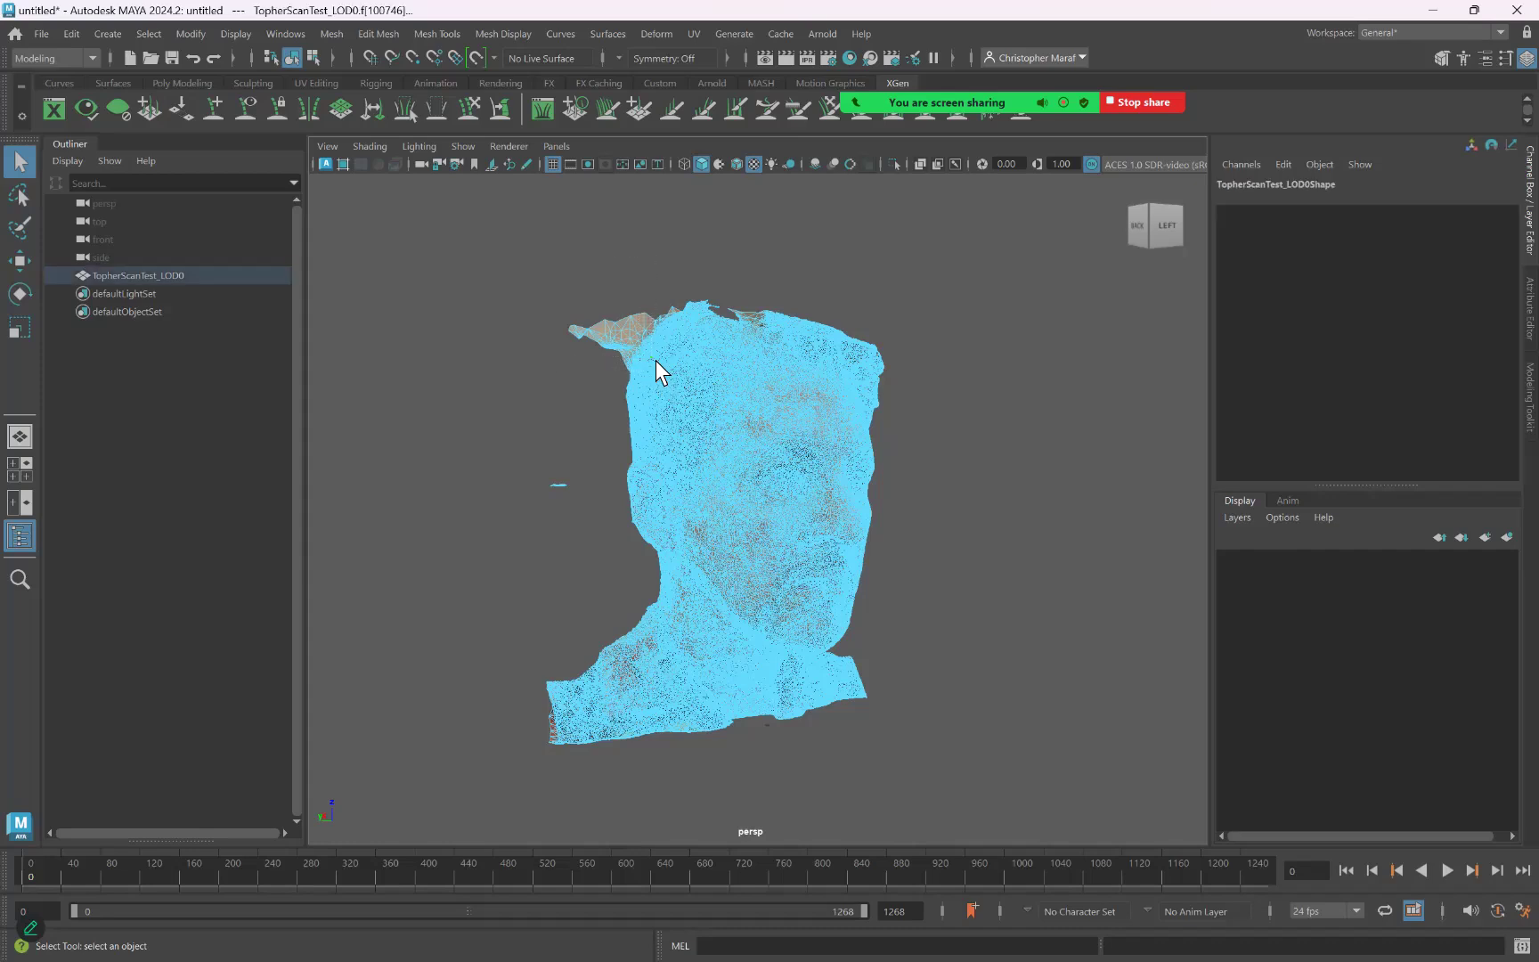
pyautogui.press('Delete')
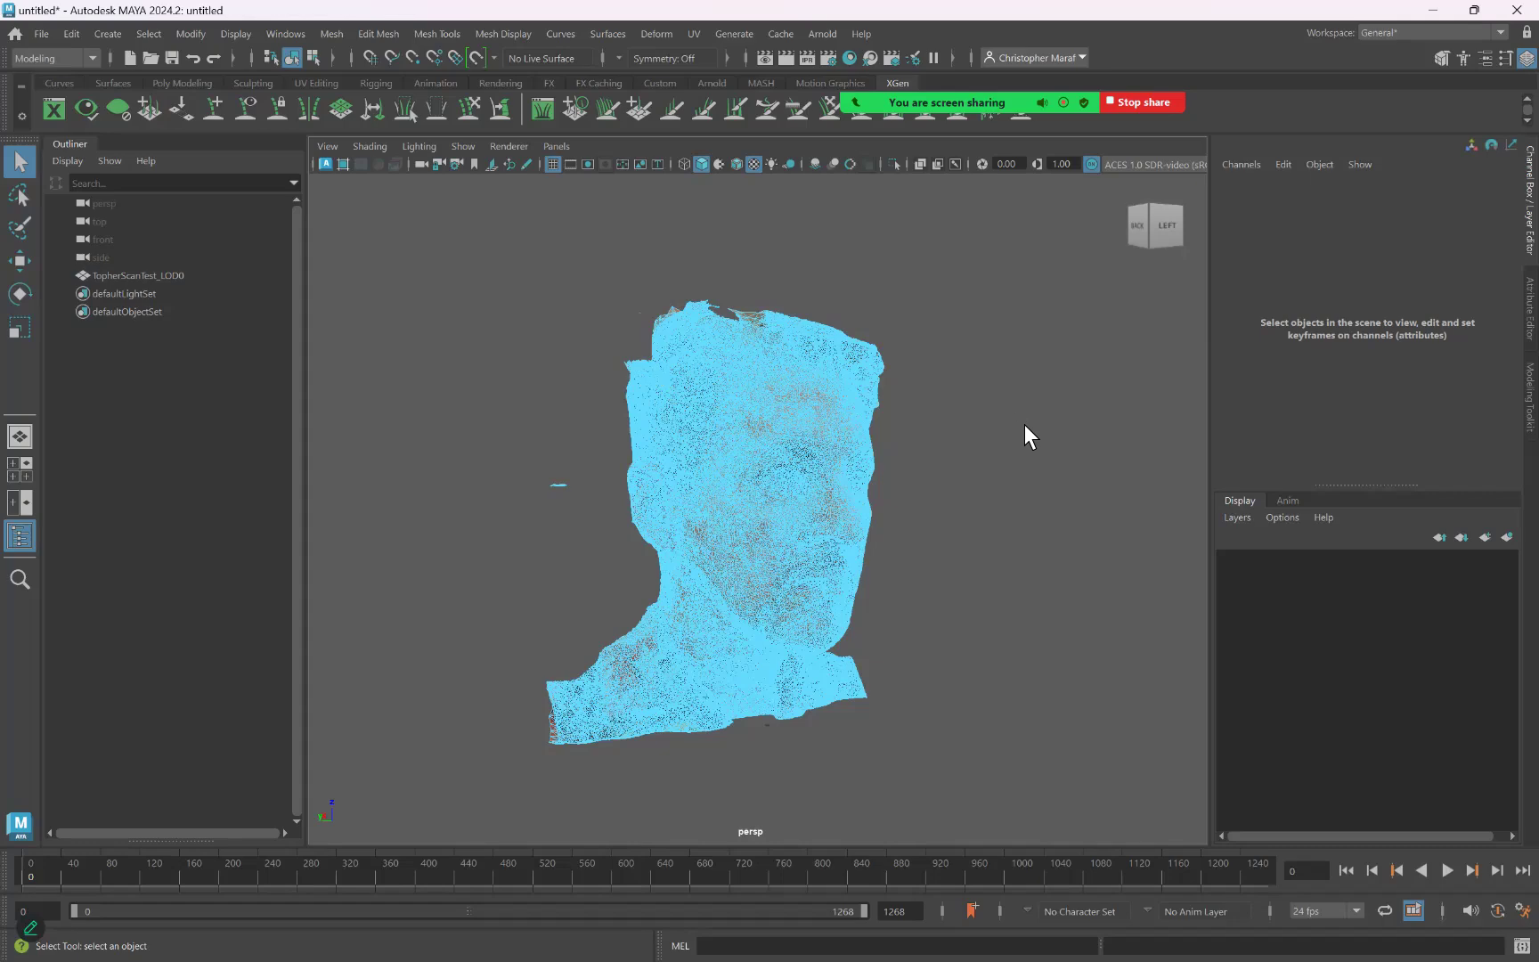
# From the front view of the face, trim both shoulders by deleting the faces at their outer ends
pyautogui.keyDown('alt'); pyautogui.moveTo(1025, 427); pyautogui.dragTo(972, 426); pyautogui.keyUp('alt')
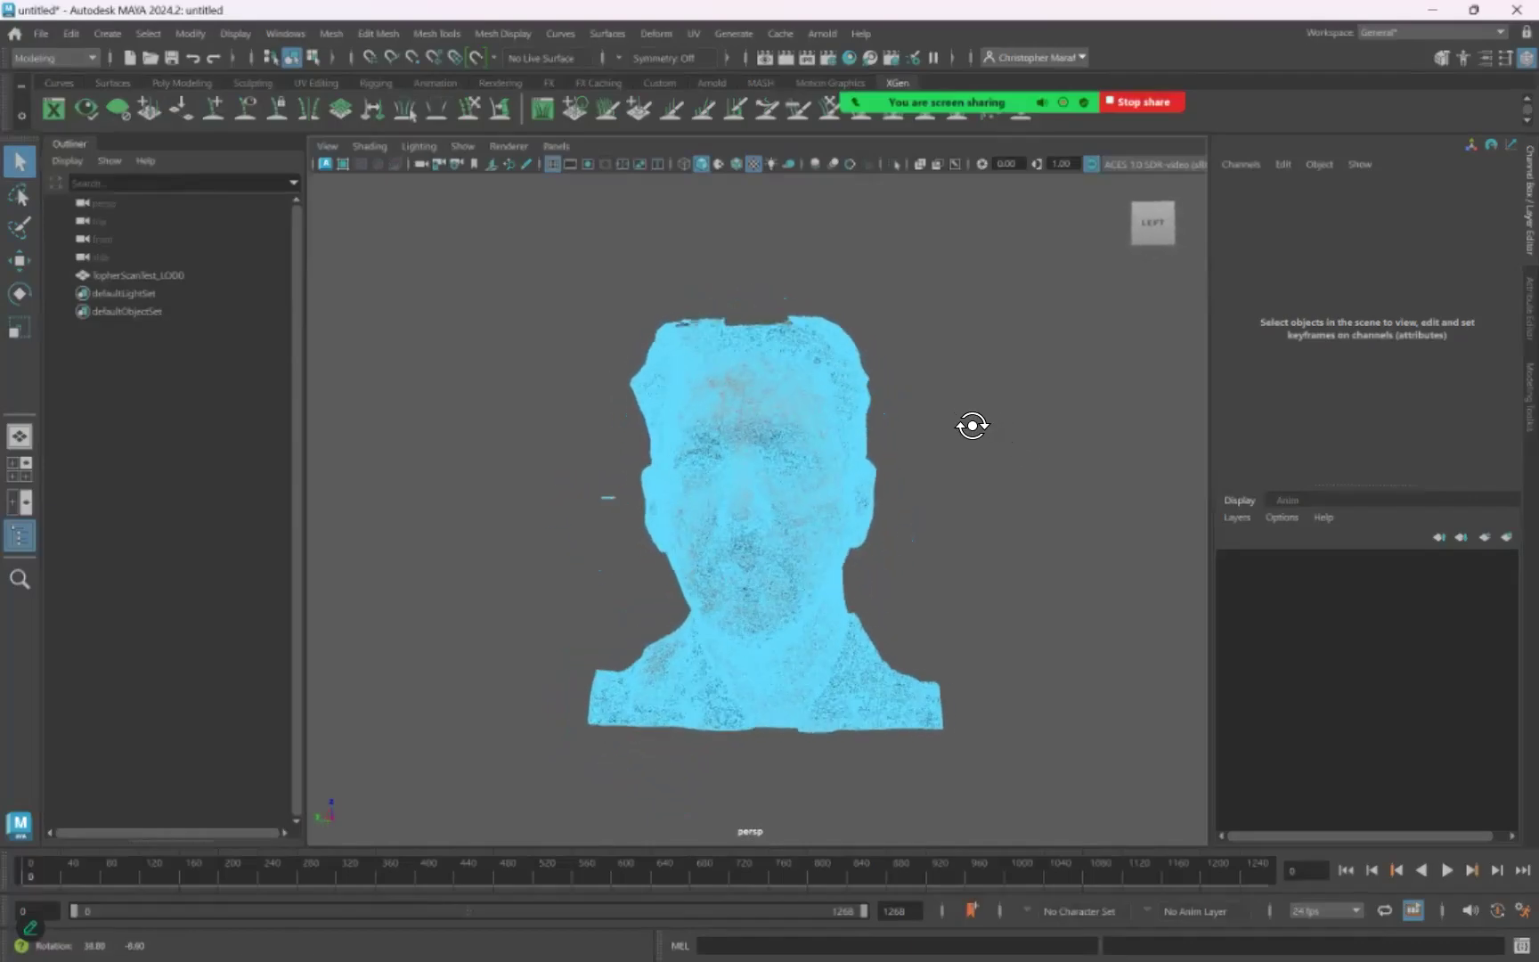
pyautogui.moveTo(791, 405)
pyautogui.keyDown('alt'); pyautogui.mouseDown()
pyautogui.moveTo(827, 416)
pyautogui.moveTo(797, 415)
pyautogui.mouseUp(); pyautogui.keyUp('alt')
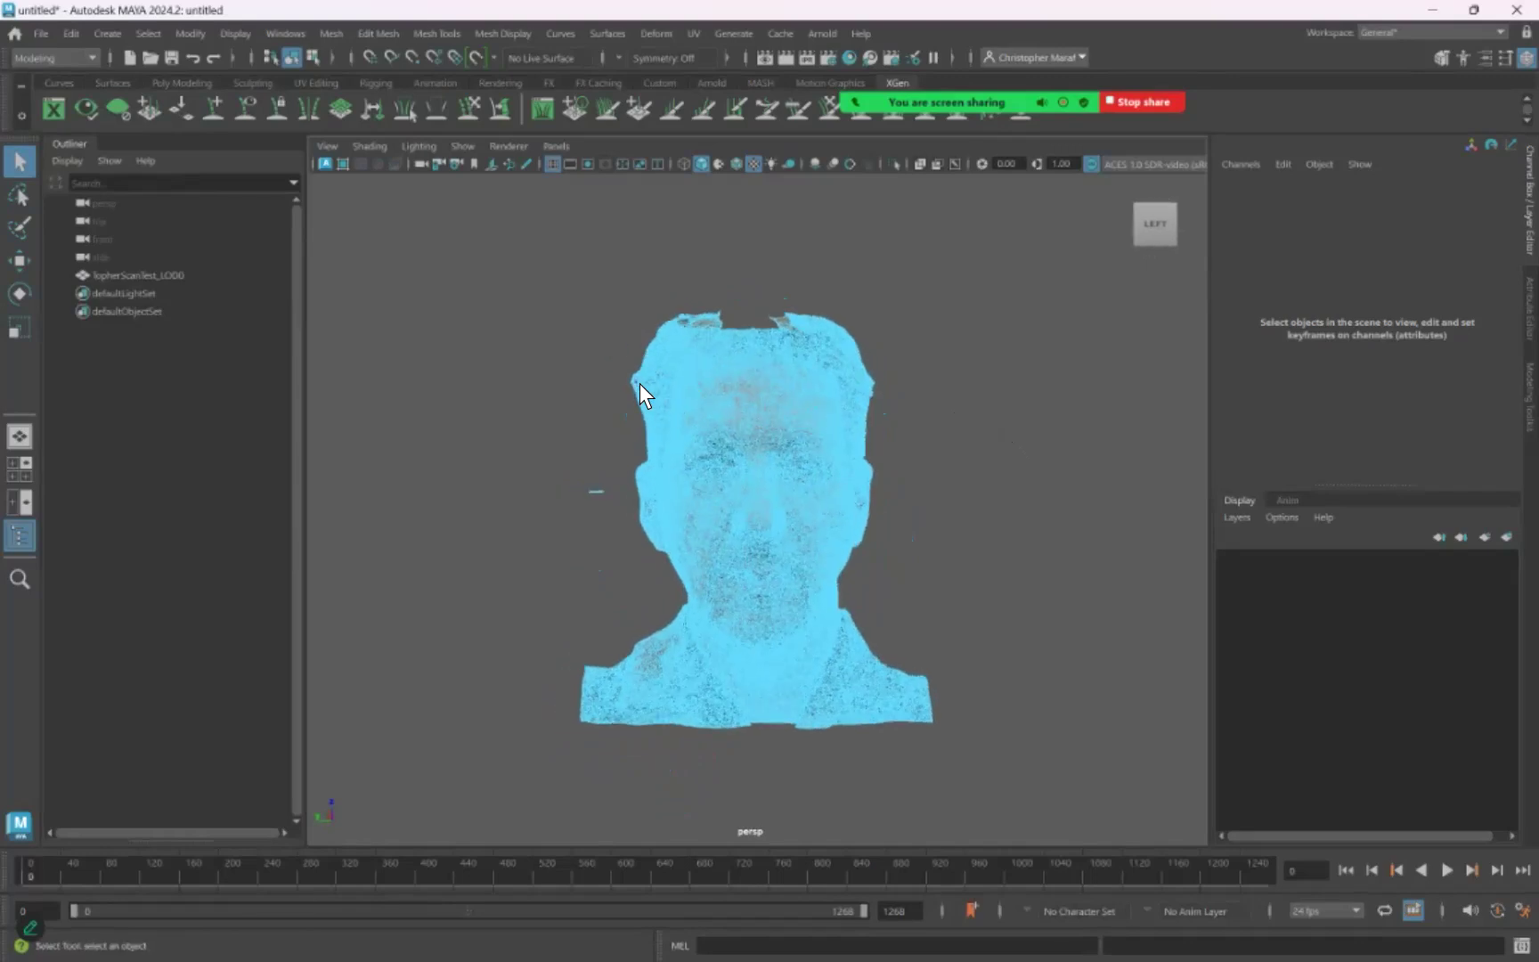
pyautogui.moveTo(663, 389)
pyautogui.keyDown('alt'); pyautogui.mouseDown()
pyautogui.moveTo(612, 413)
pyautogui.moveTo(539, 395)
pyautogui.moveTo(776, 385)
pyautogui.moveTo(662, 402)
pyautogui.moveTo(728, 416)
pyautogui.moveTo(800, 405)
pyautogui.moveTo(659, 388)
pyautogui.mouseUp(); pyautogui.keyUp('alt')
pyautogui.keyDown('alt'); pyautogui.moveTo(969, 414); pyautogui.dragTo(977, 411); pyautogui.keyUp('alt')
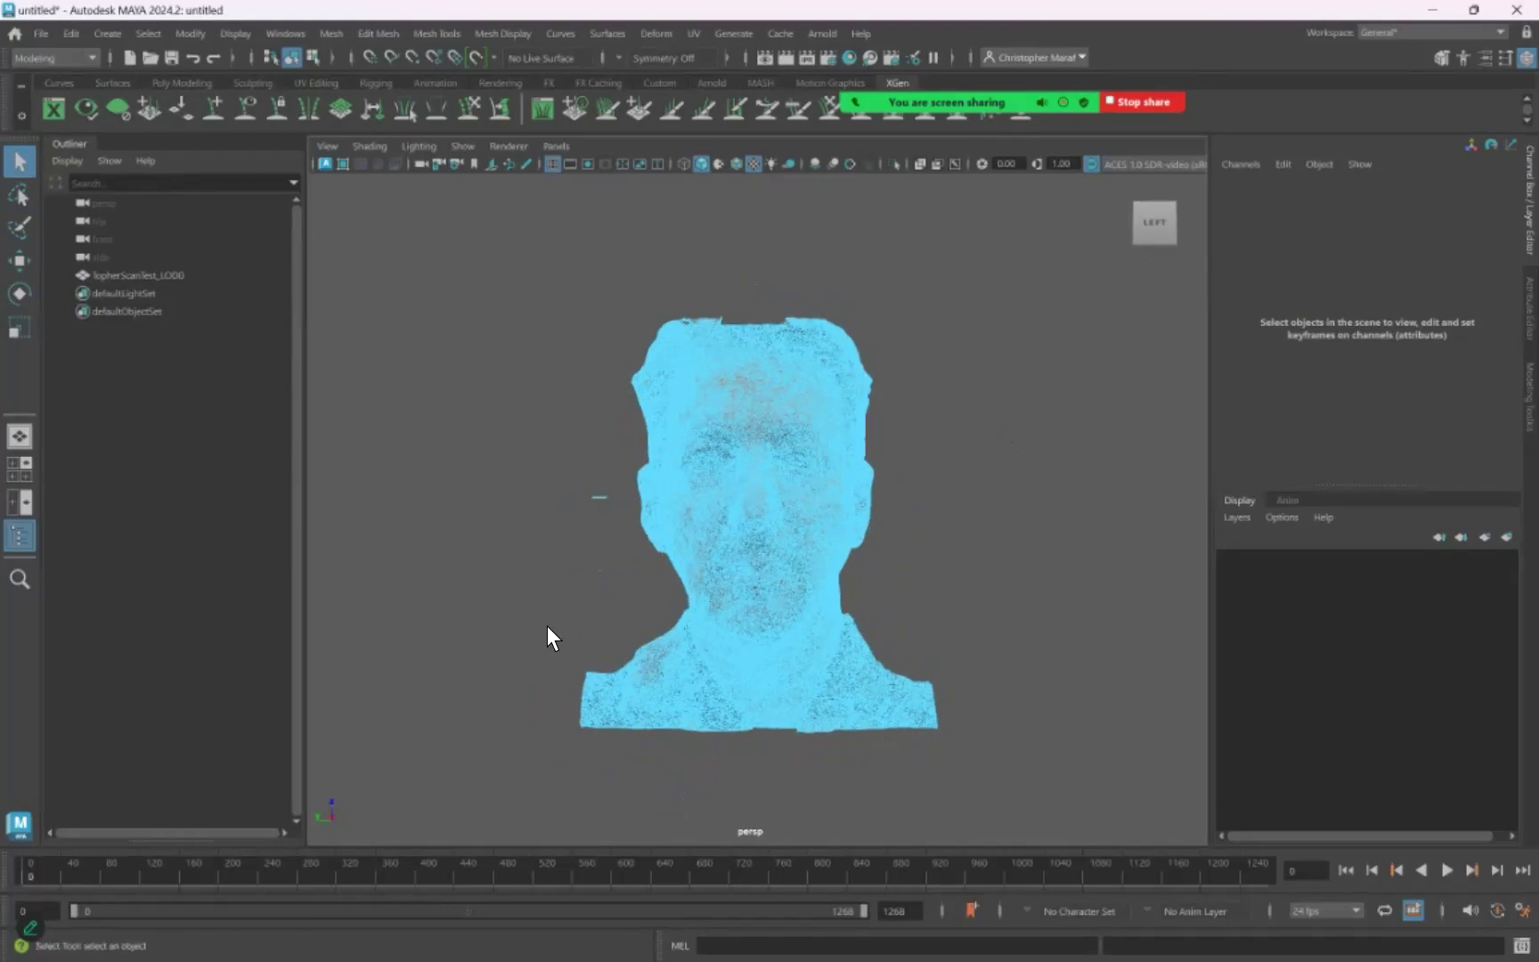
pyautogui.moveTo(543, 618); pyautogui.dragTo(626, 745)
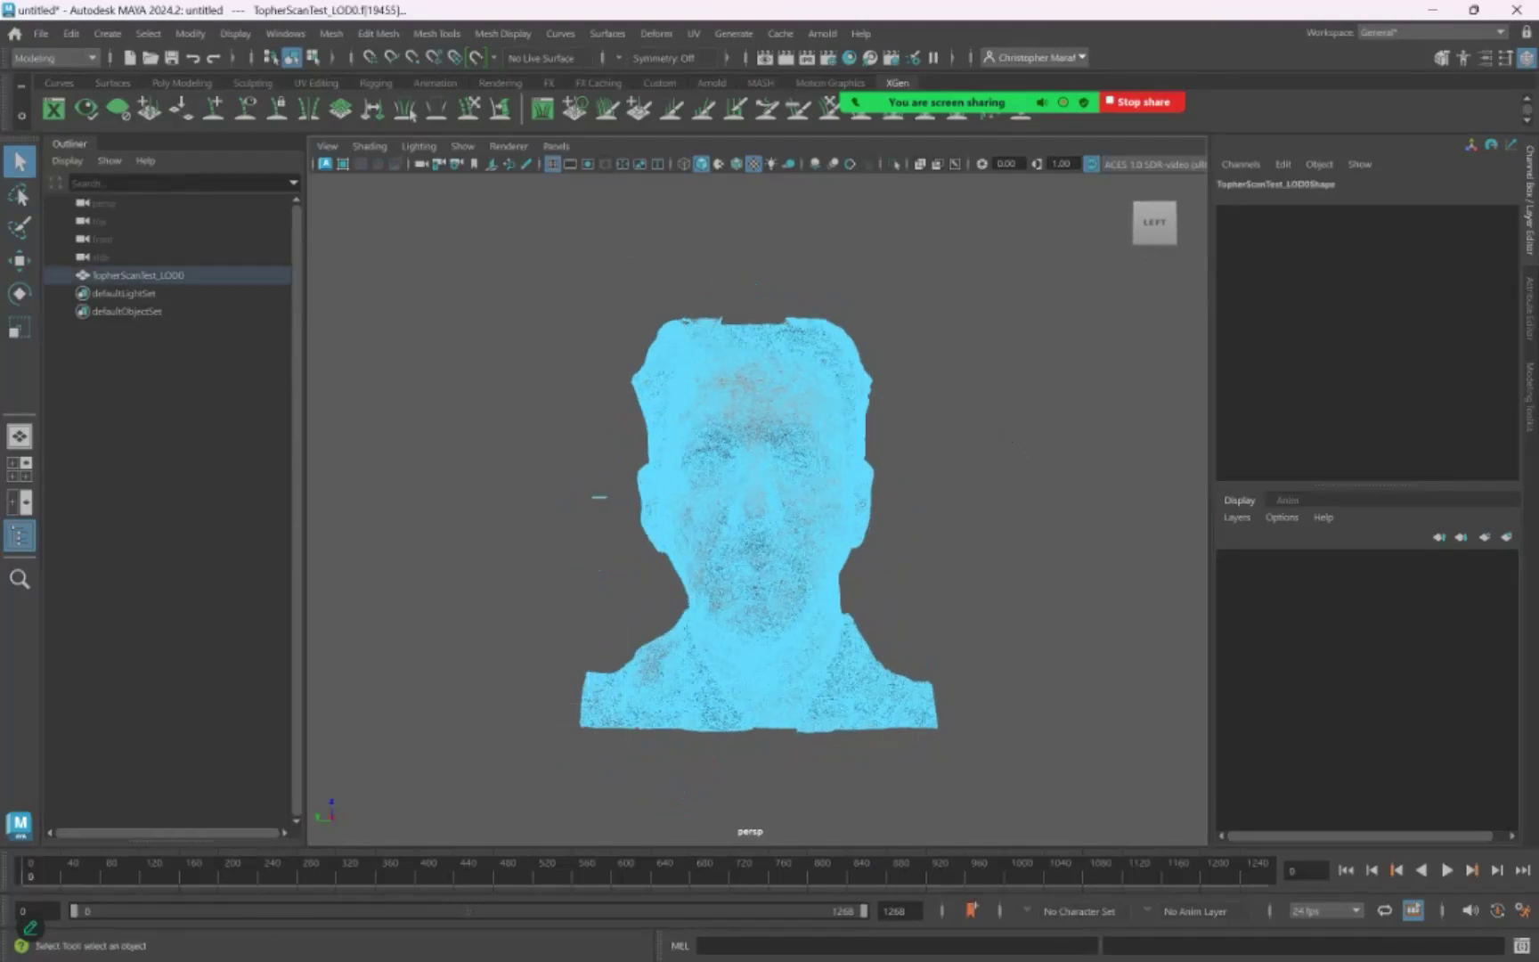
pyautogui.press('Delete')
pyautogui.moveTo(1011, 621); pyautogui.dragTo(902, 755)
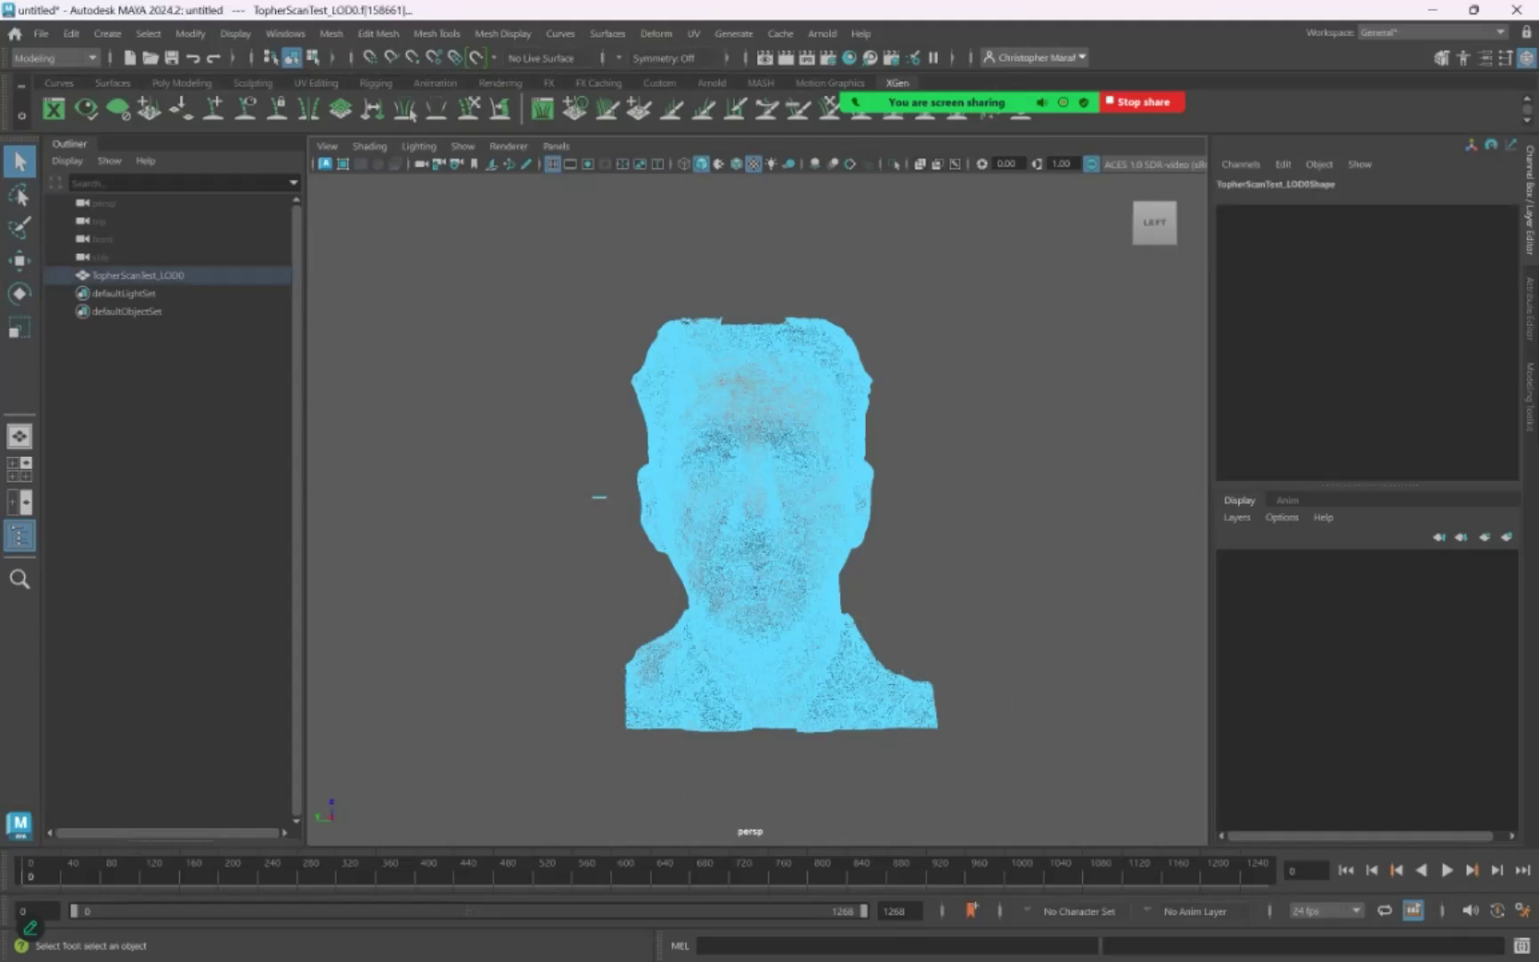
pyautogui.press('Delete')
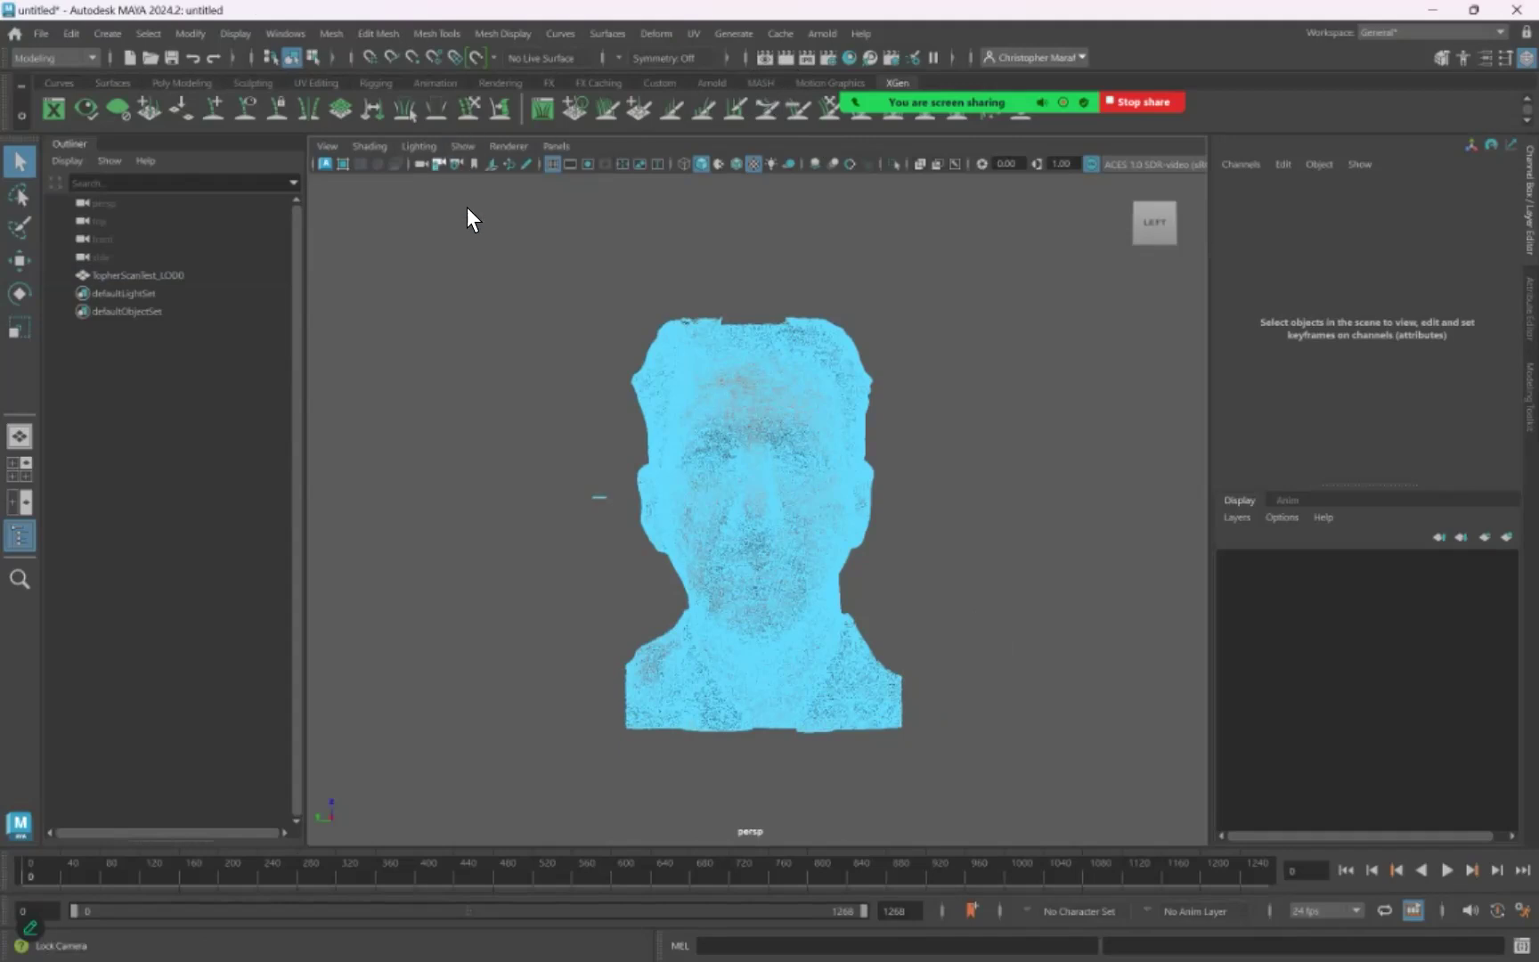
# Return the head mesh to object mode and inspect the trimmed, textured head from the side and front
pyautogui.moveTo(803, 423); pyautogui.dragTo(921, 388, button='right')
pyautogui.click(946, 398)
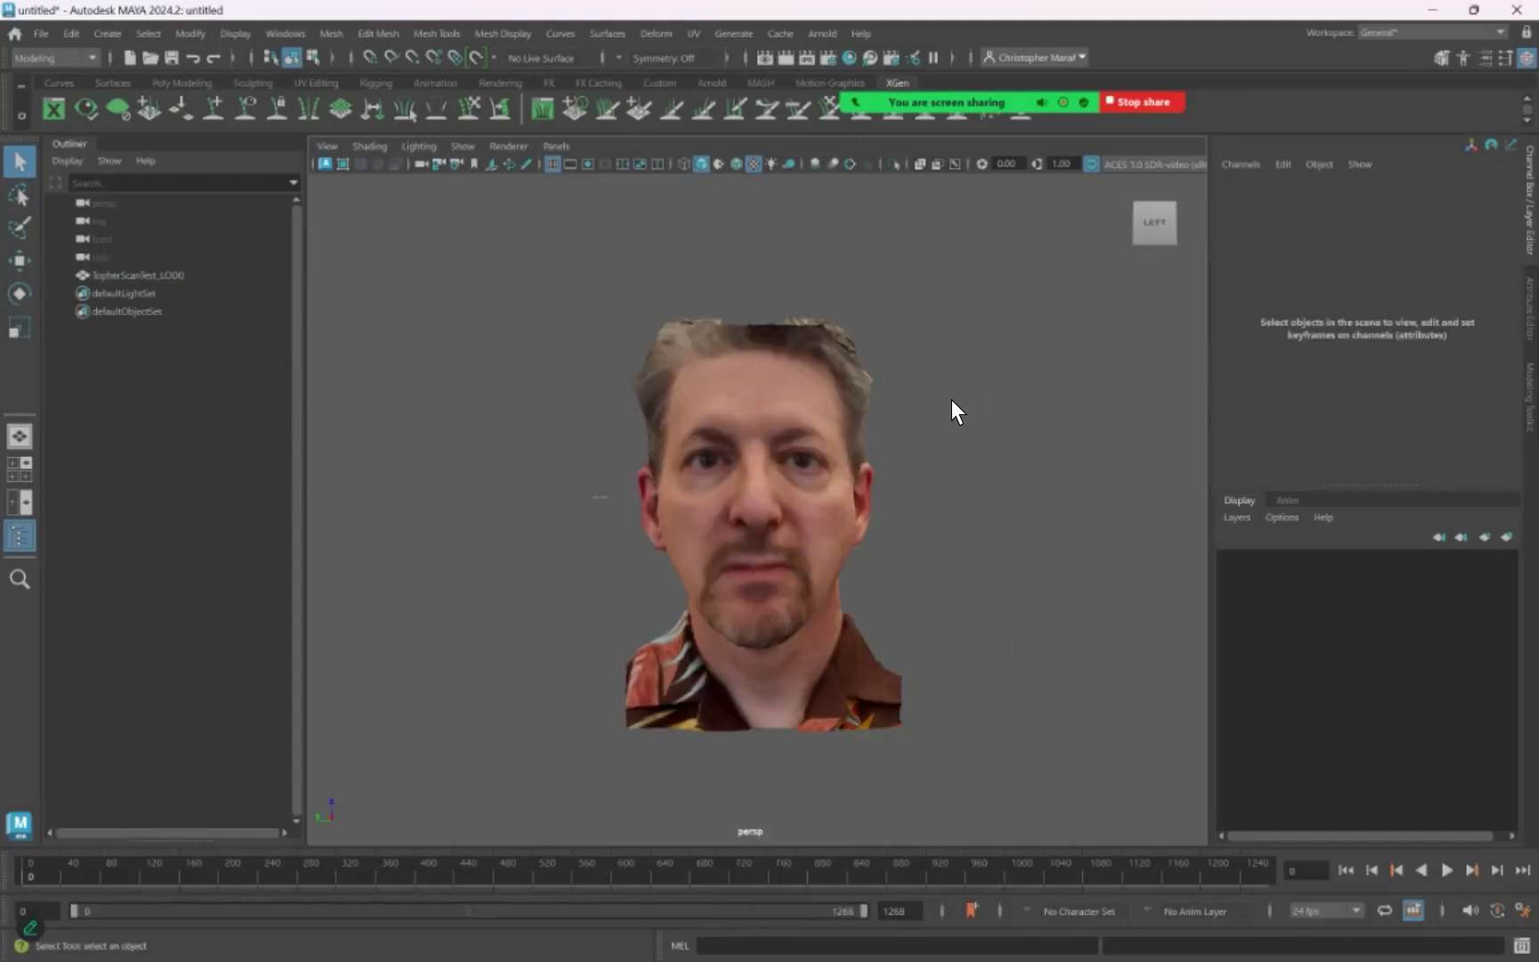
pyautogui.keyDown('alt'); pyautogui.moveTo(995, 395); pyautogui.dragTo(829, 419); pyautogui.keyUp('alt')
pyautogui.keyDown('alt'); pyautogui.moveTo(838, 413); pyautogui.dragTo(828, 392); pyautogui.keyUp('alt')
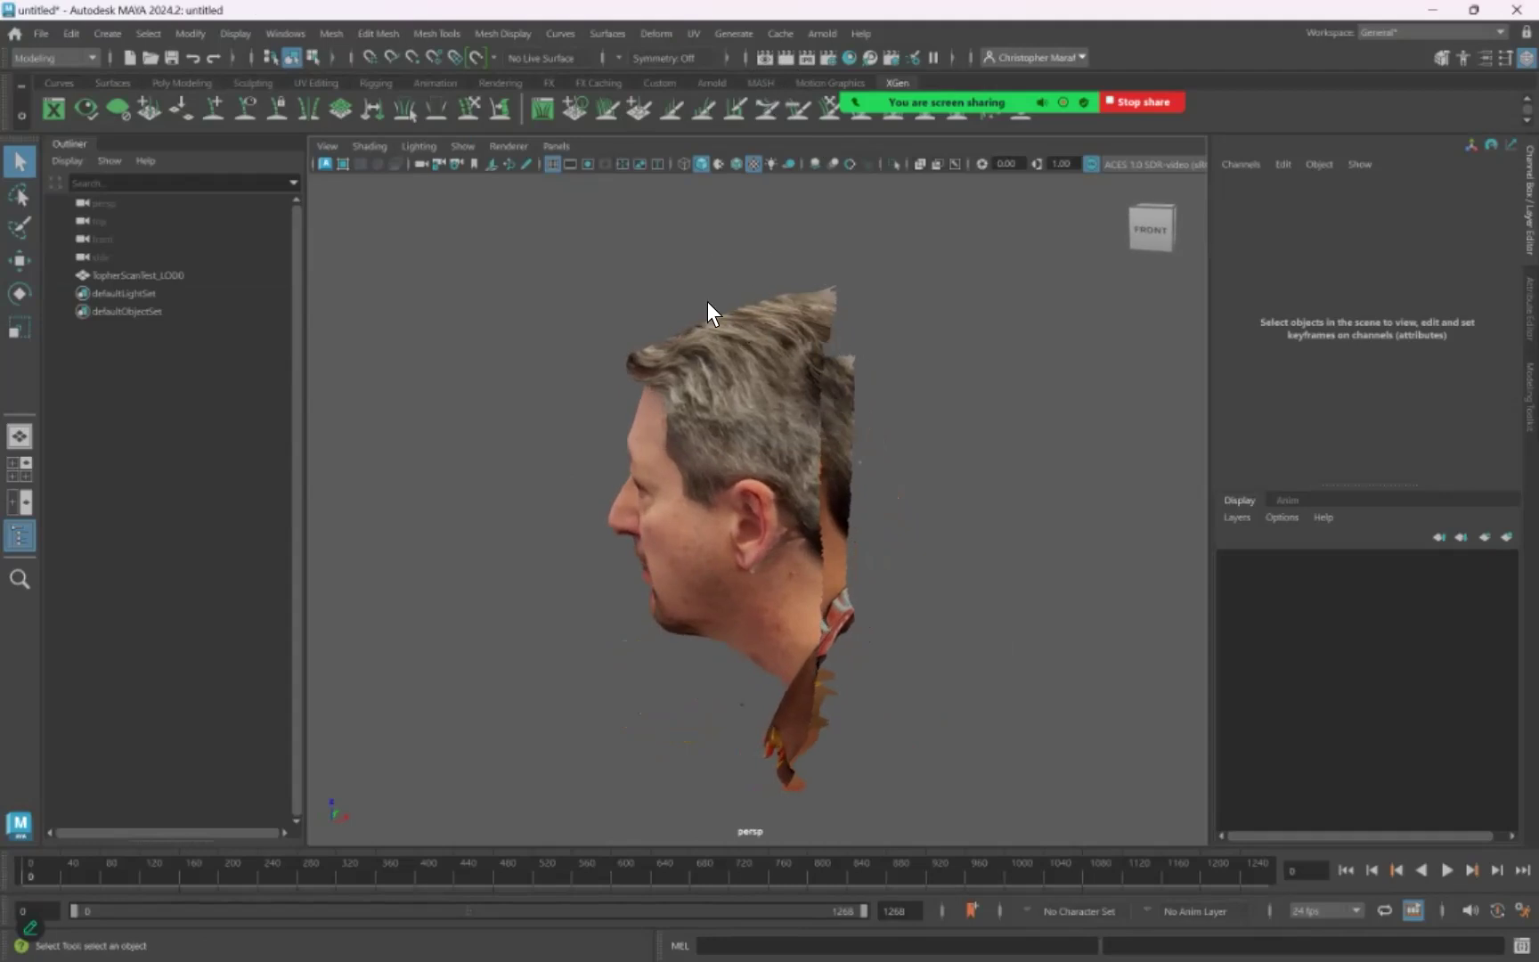
pyautogui.keyDown('alt'); pyautogui.moveTo(834, 307); pyautogui.dragTo(1031, 281); pyautogui.keyUp('alt')
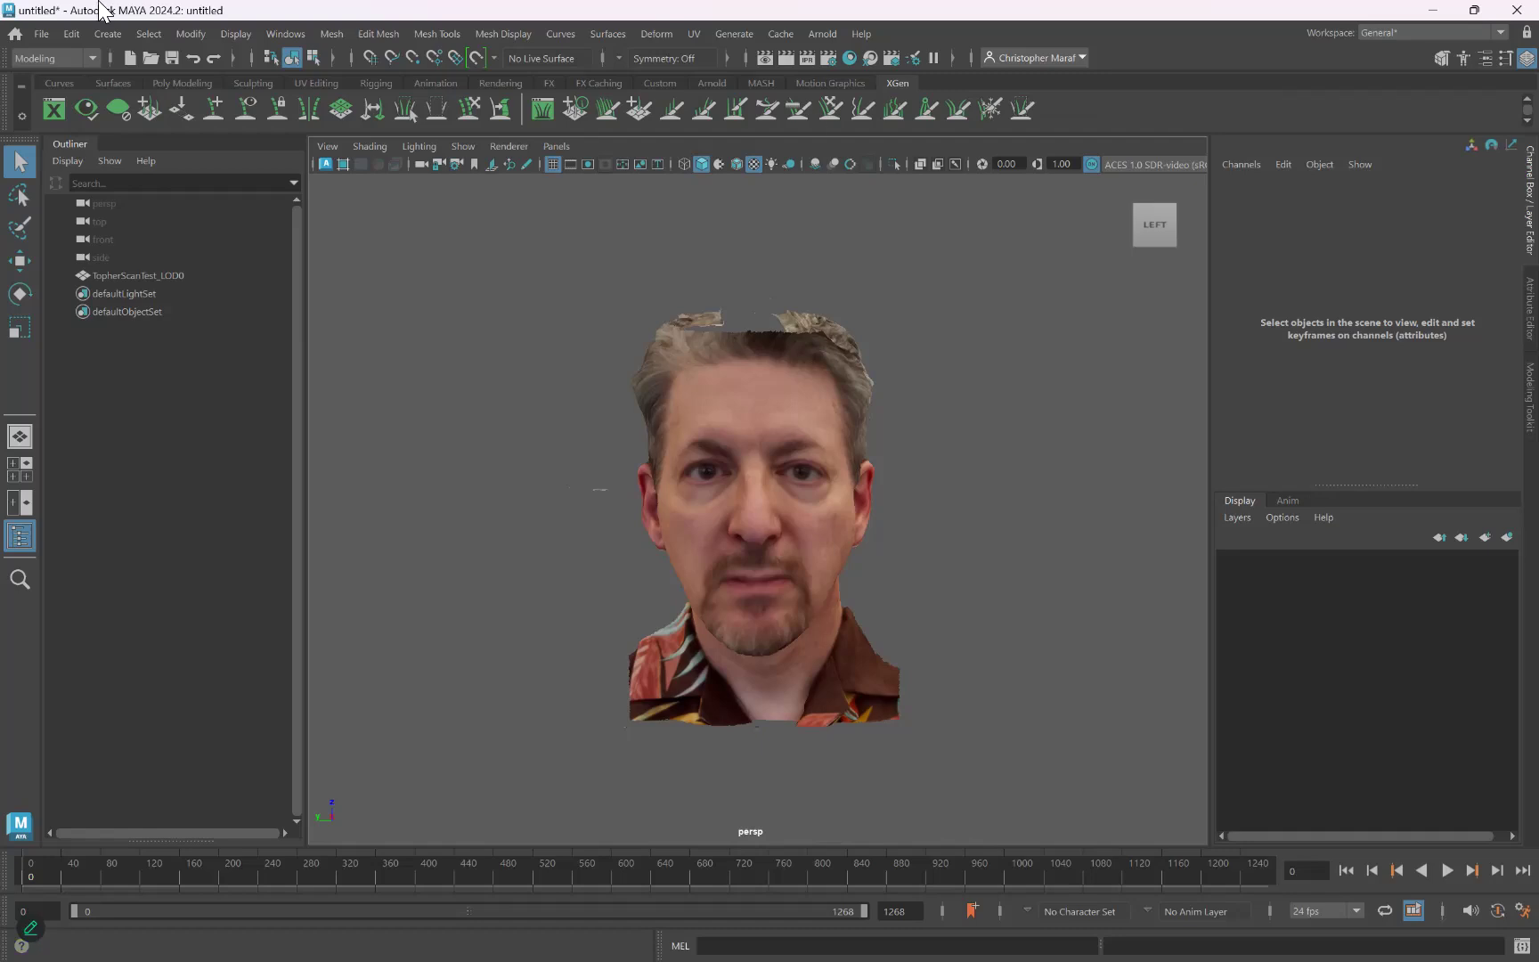
pyautogui.click(49, 39)
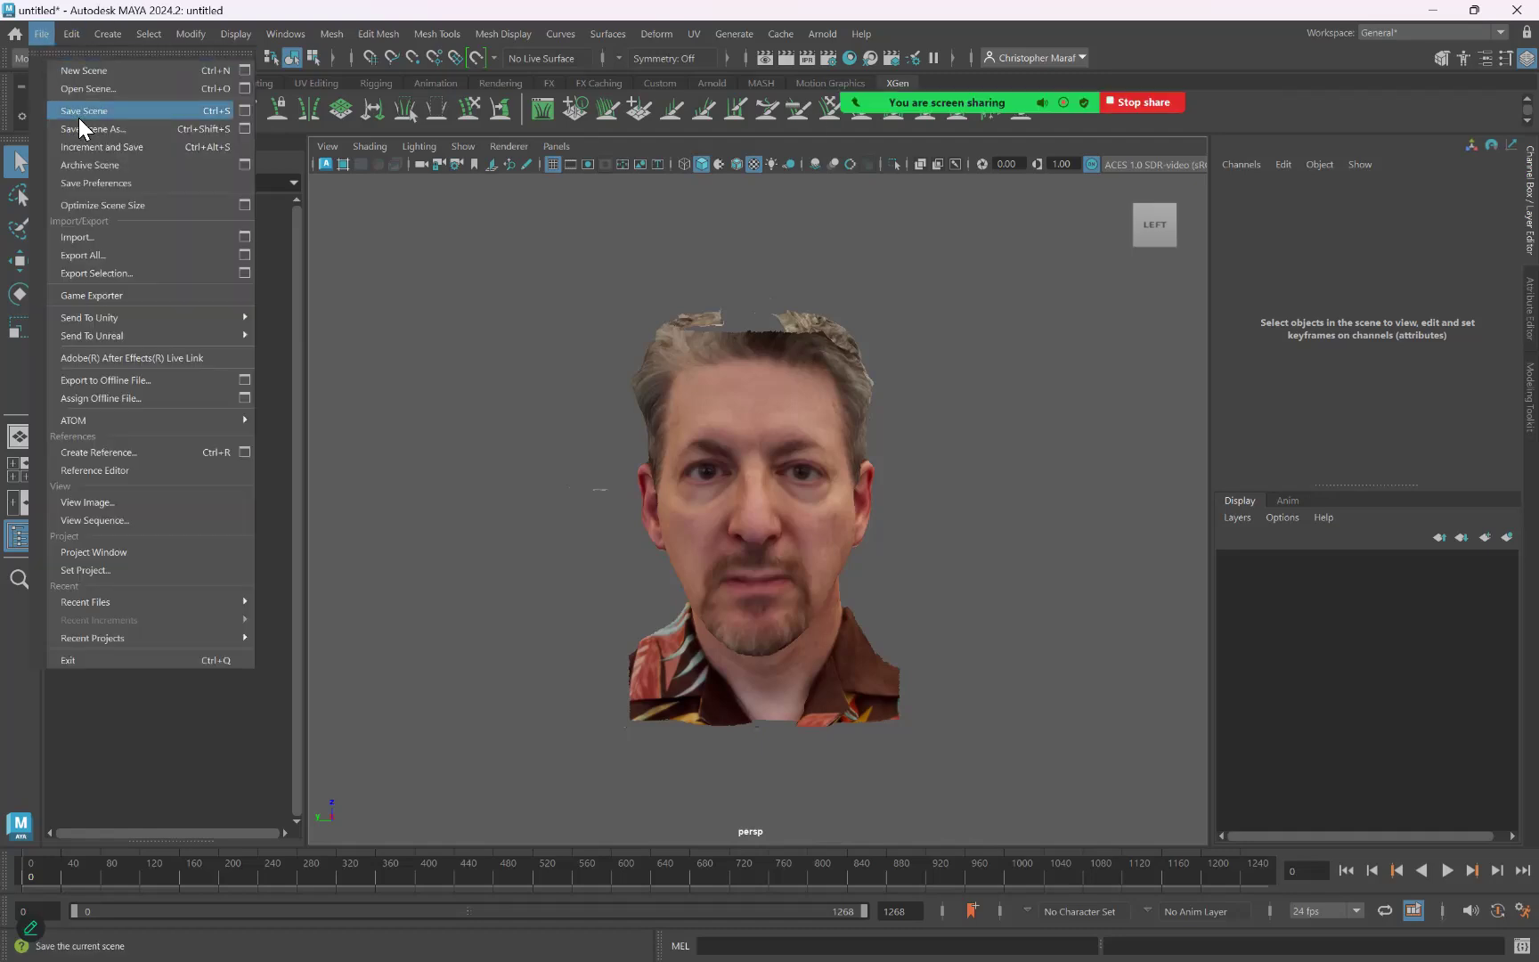
pyautogui.click(514, 290)
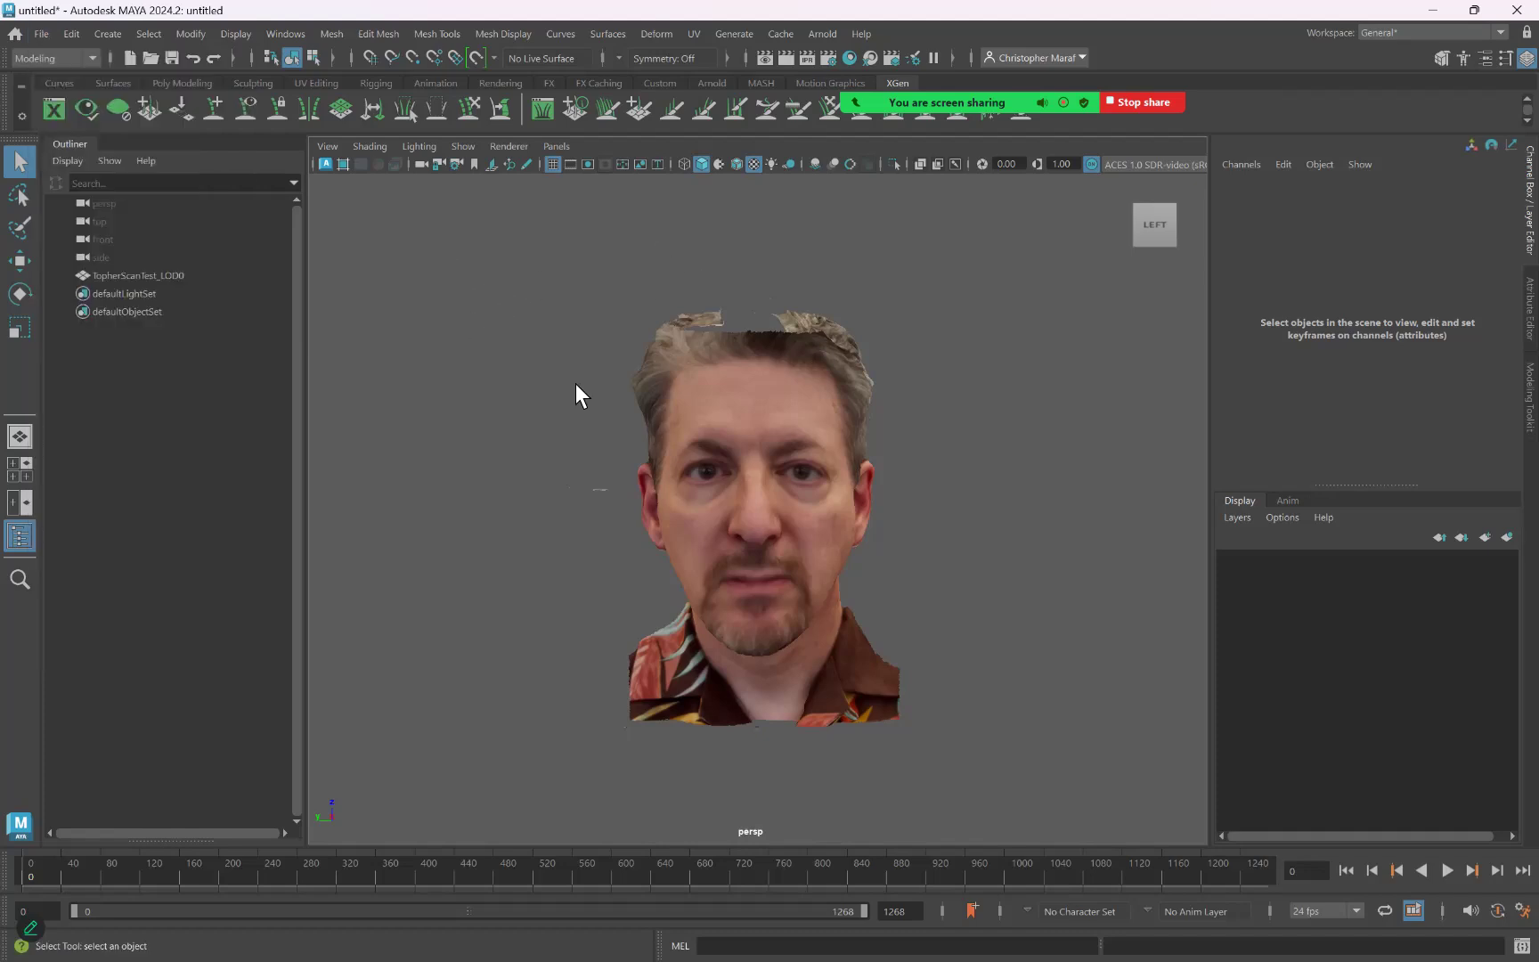
pyautogui.click(43, 33)
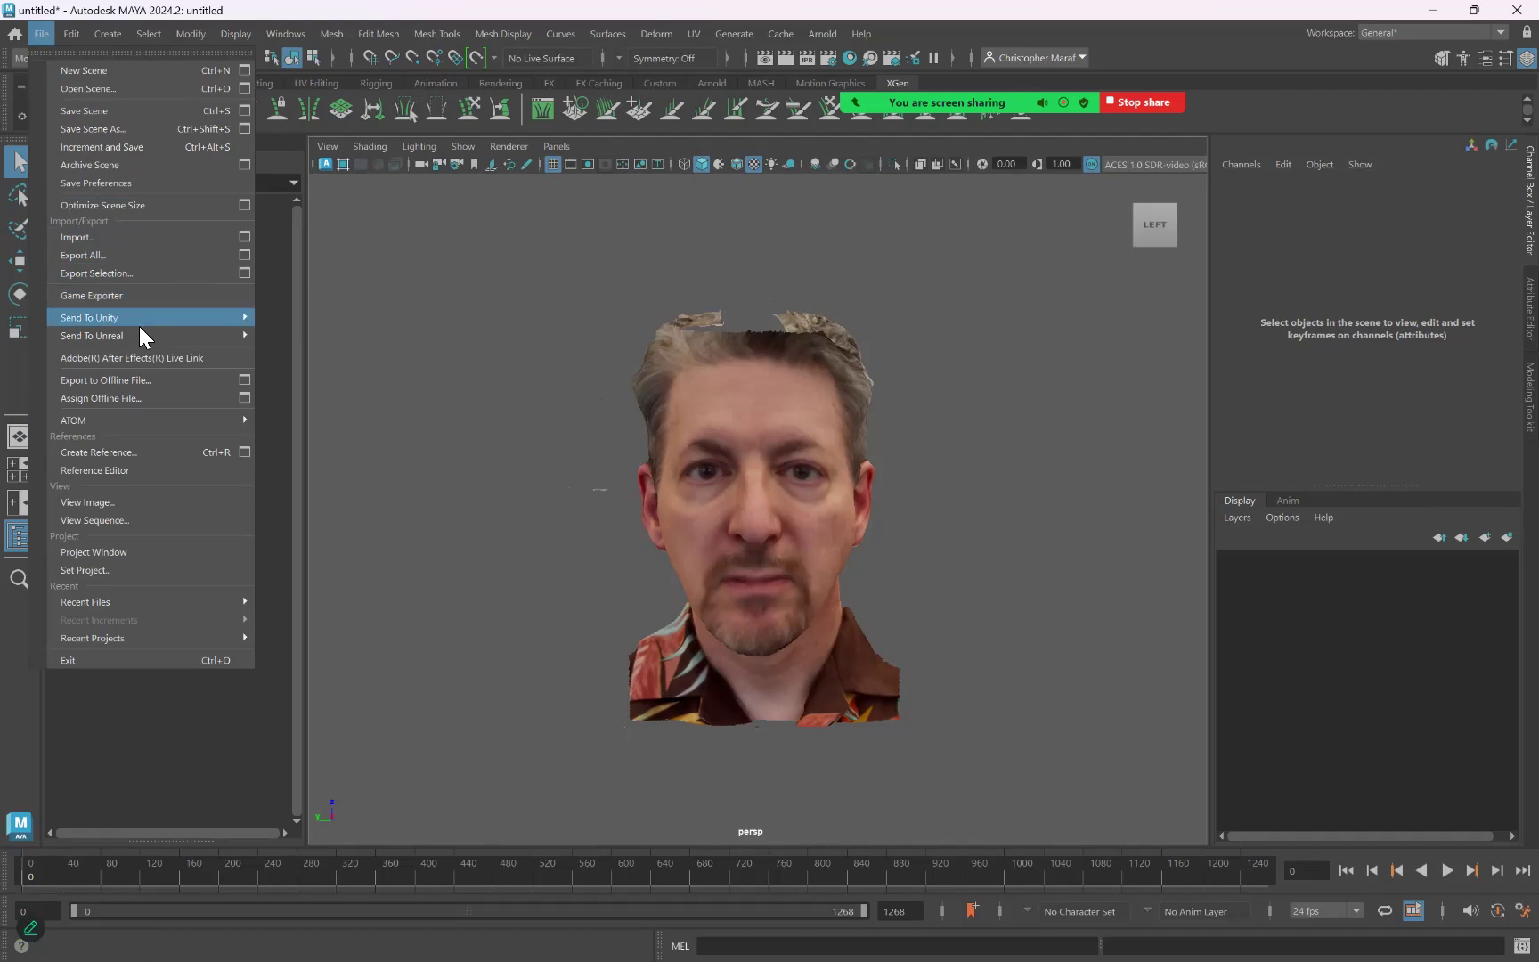
pyautogui.moveTo(140, 328)
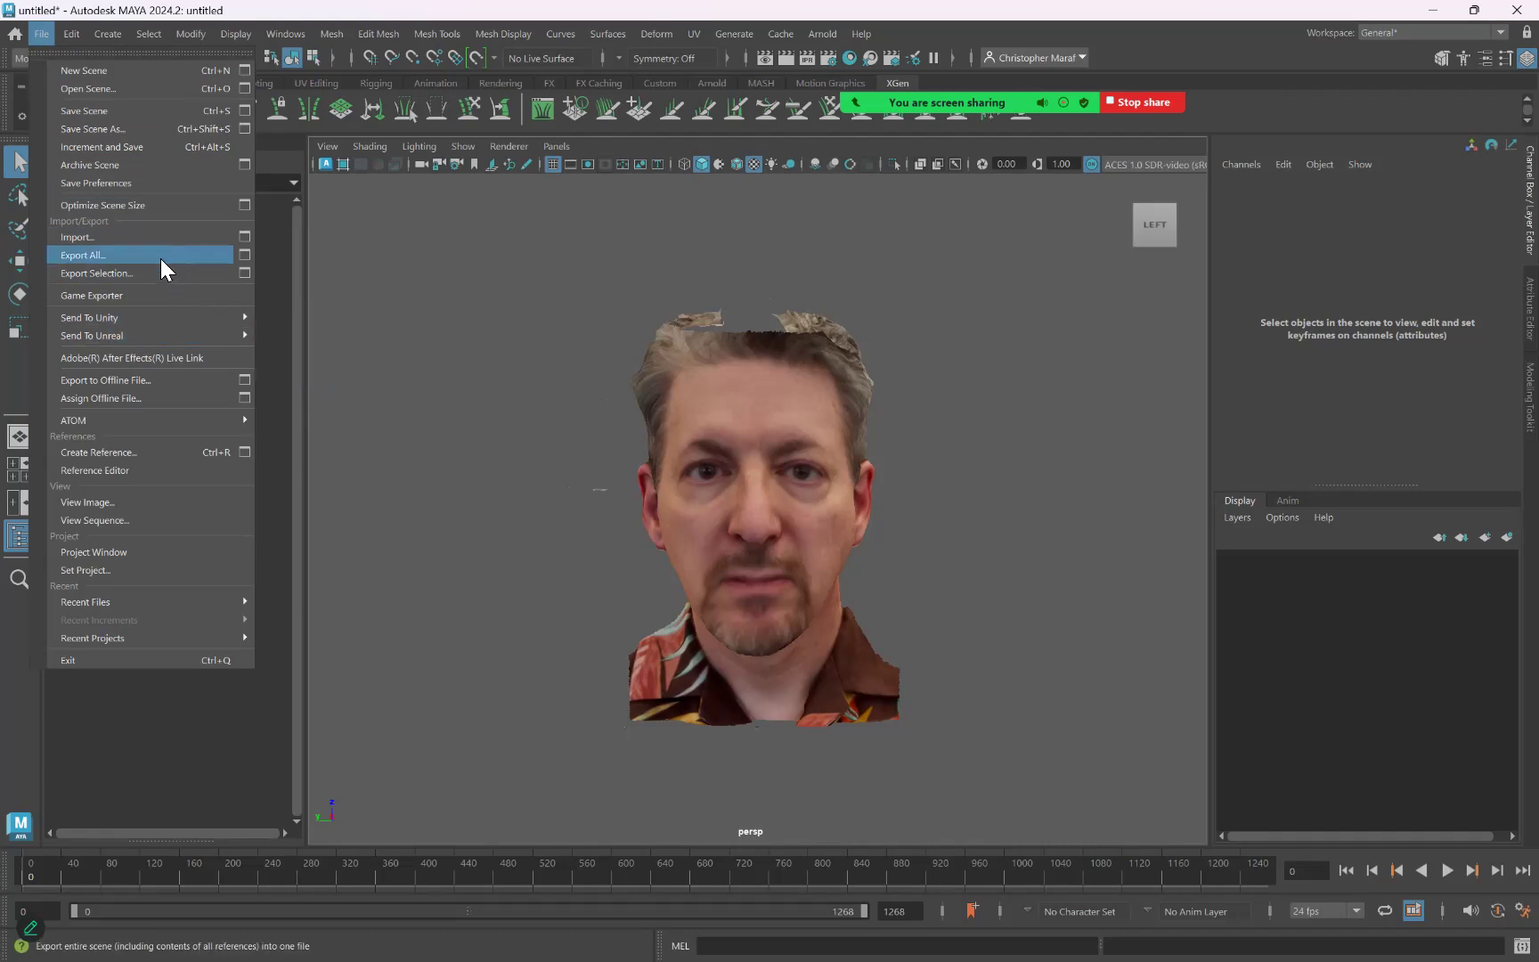
pyautogui.click(792, 408)
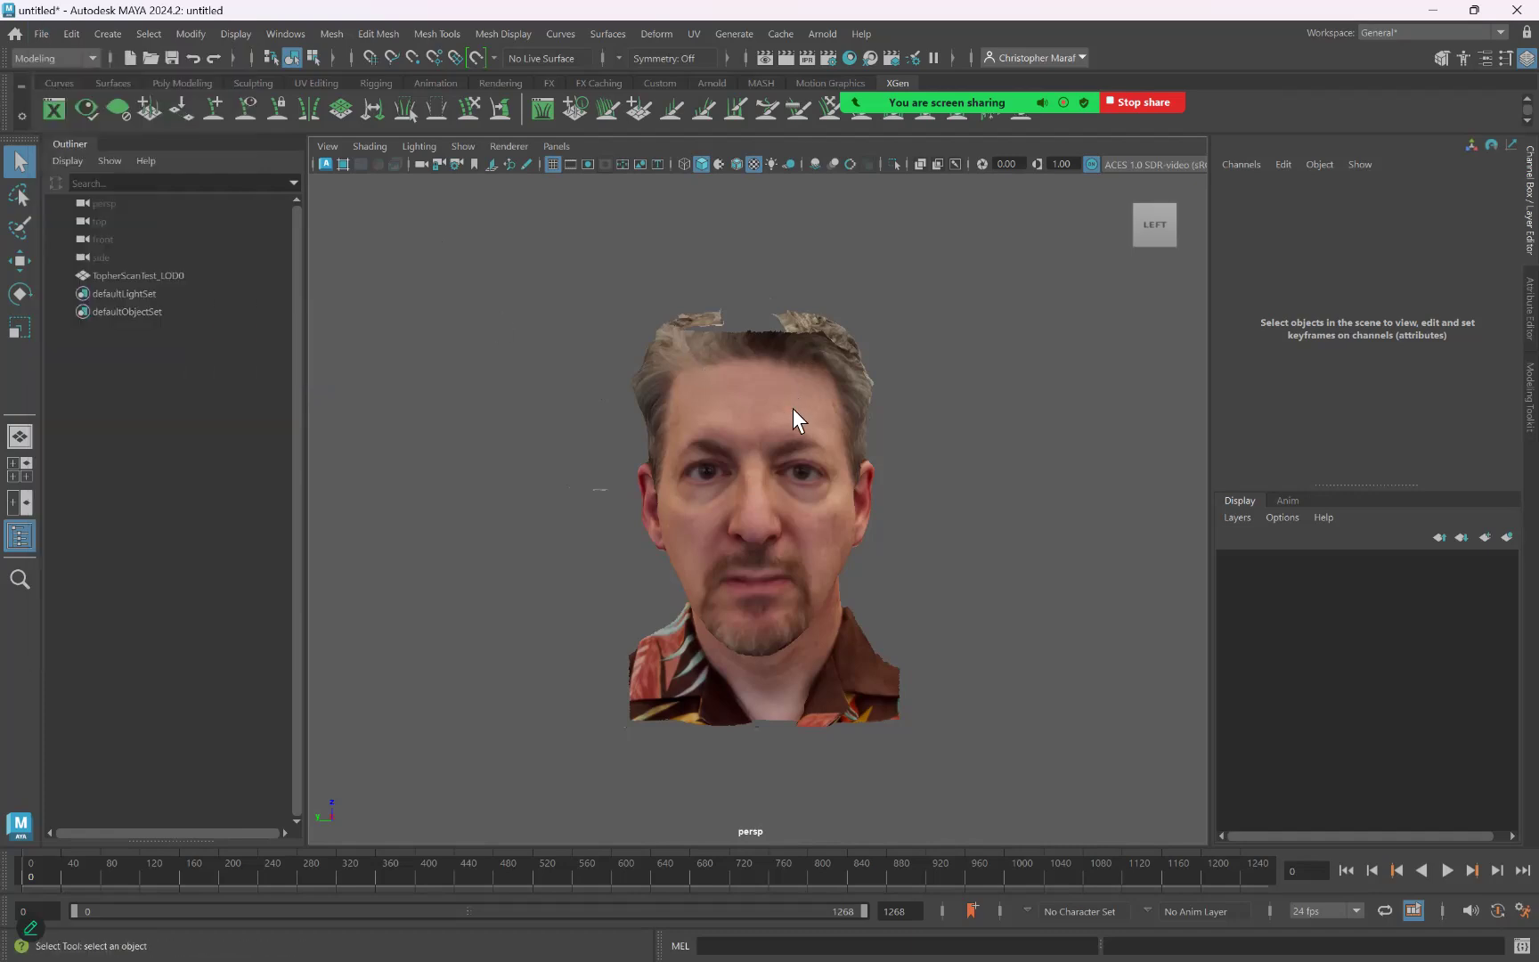
# Select the head mesh, open the Export Selection options for FBX export, and review the export preset down to its file format settings
pyautogui.click(792, 408)
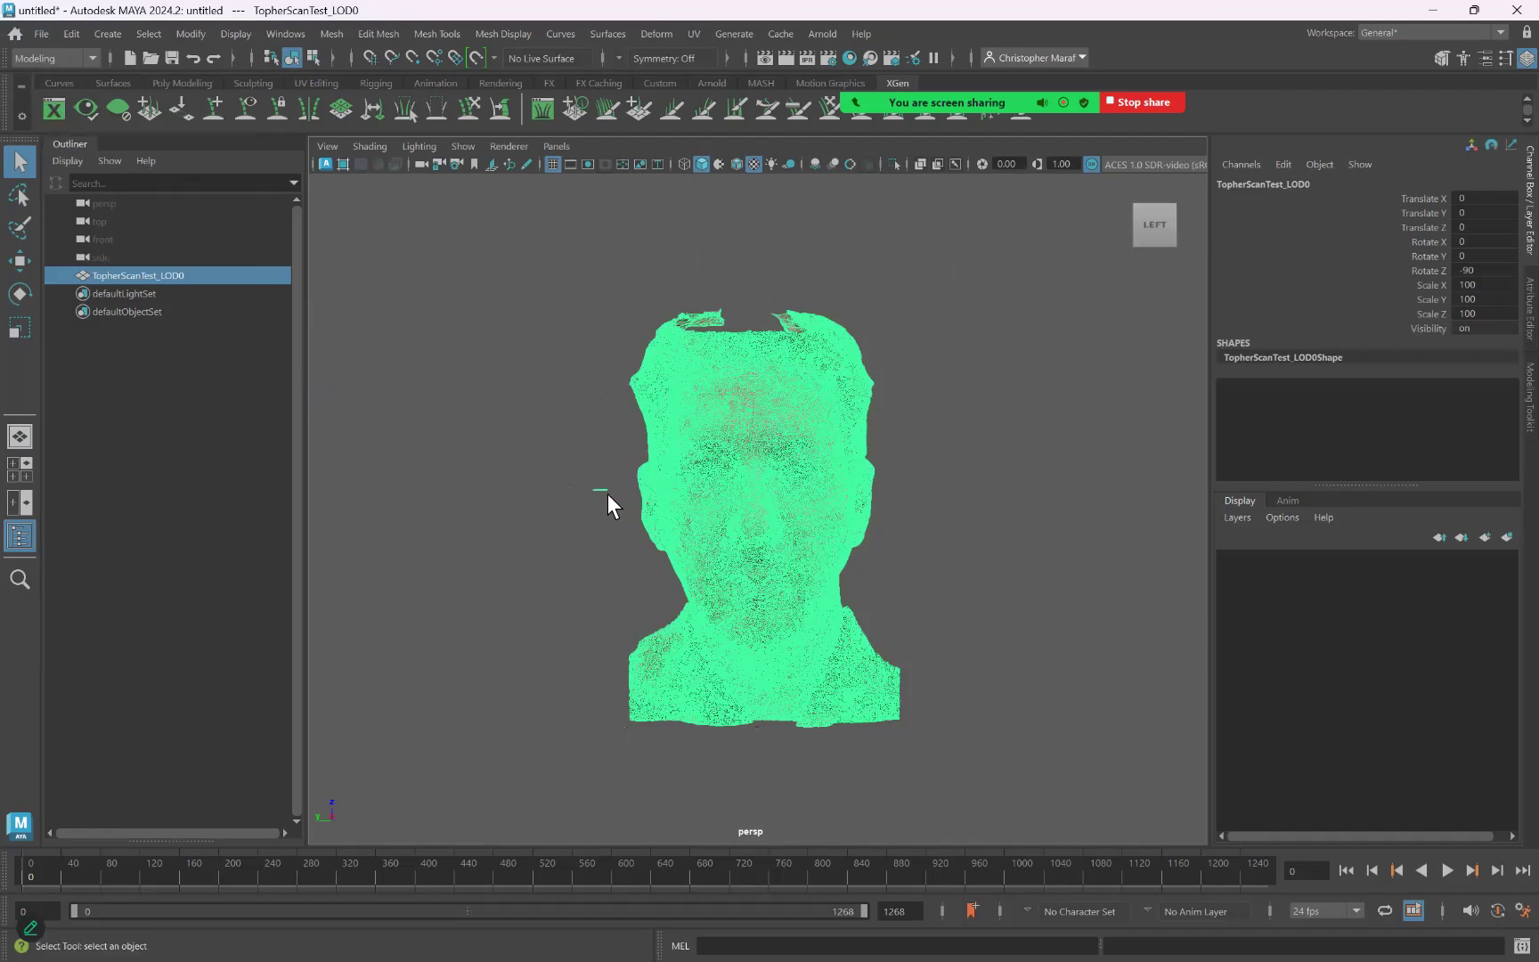
pyautogui.click(40, 34)
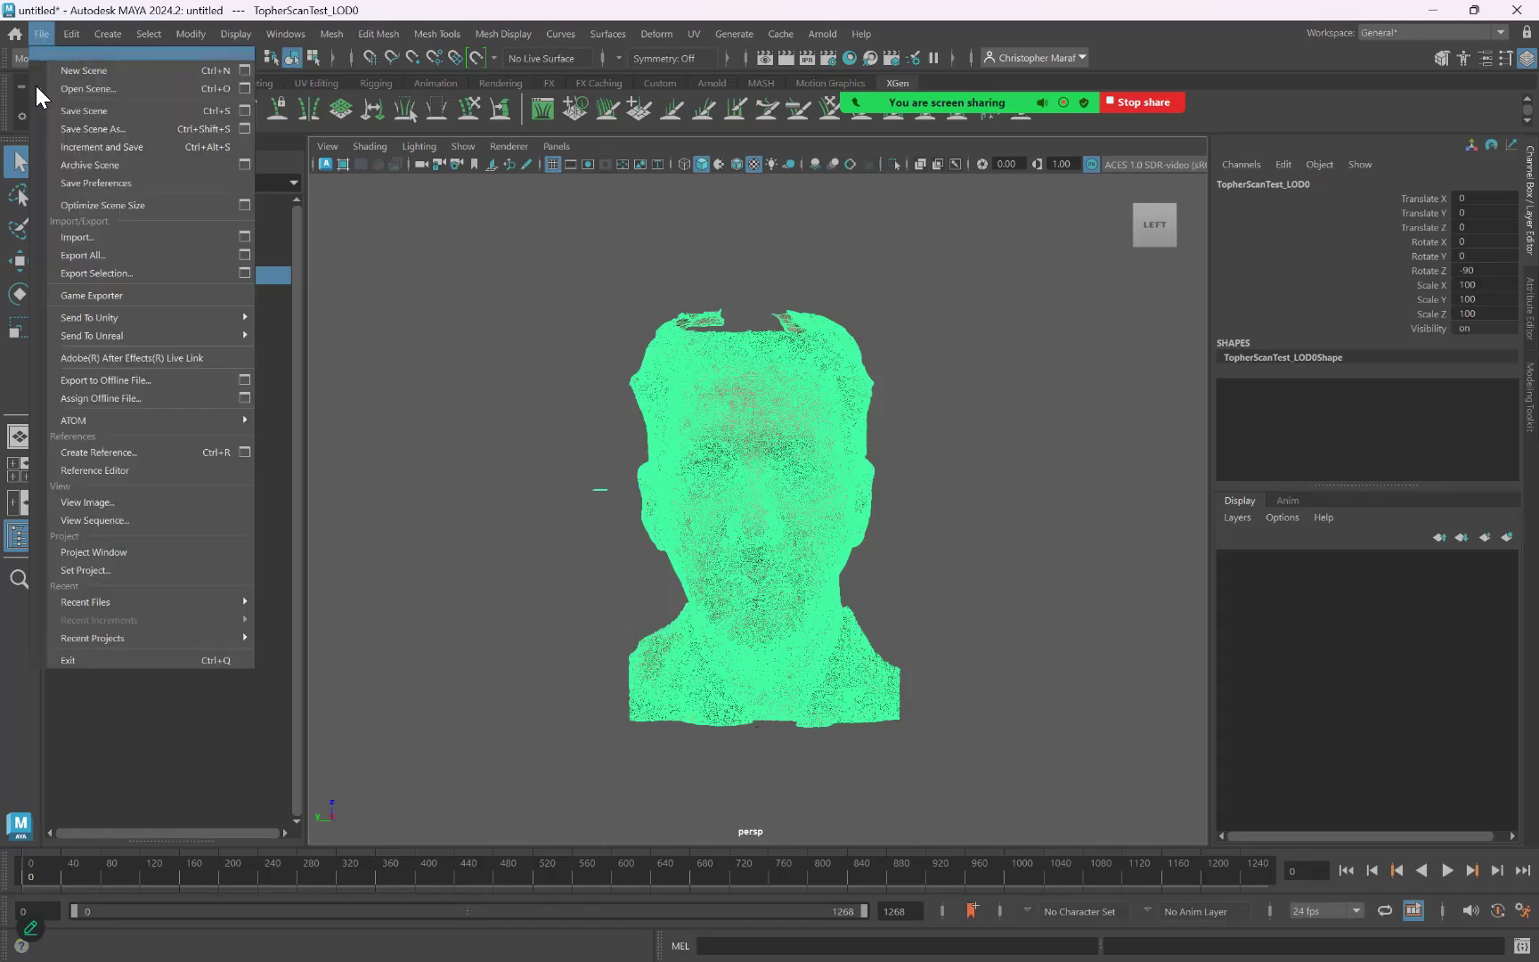
pyautogui.moveTo(82, 319)
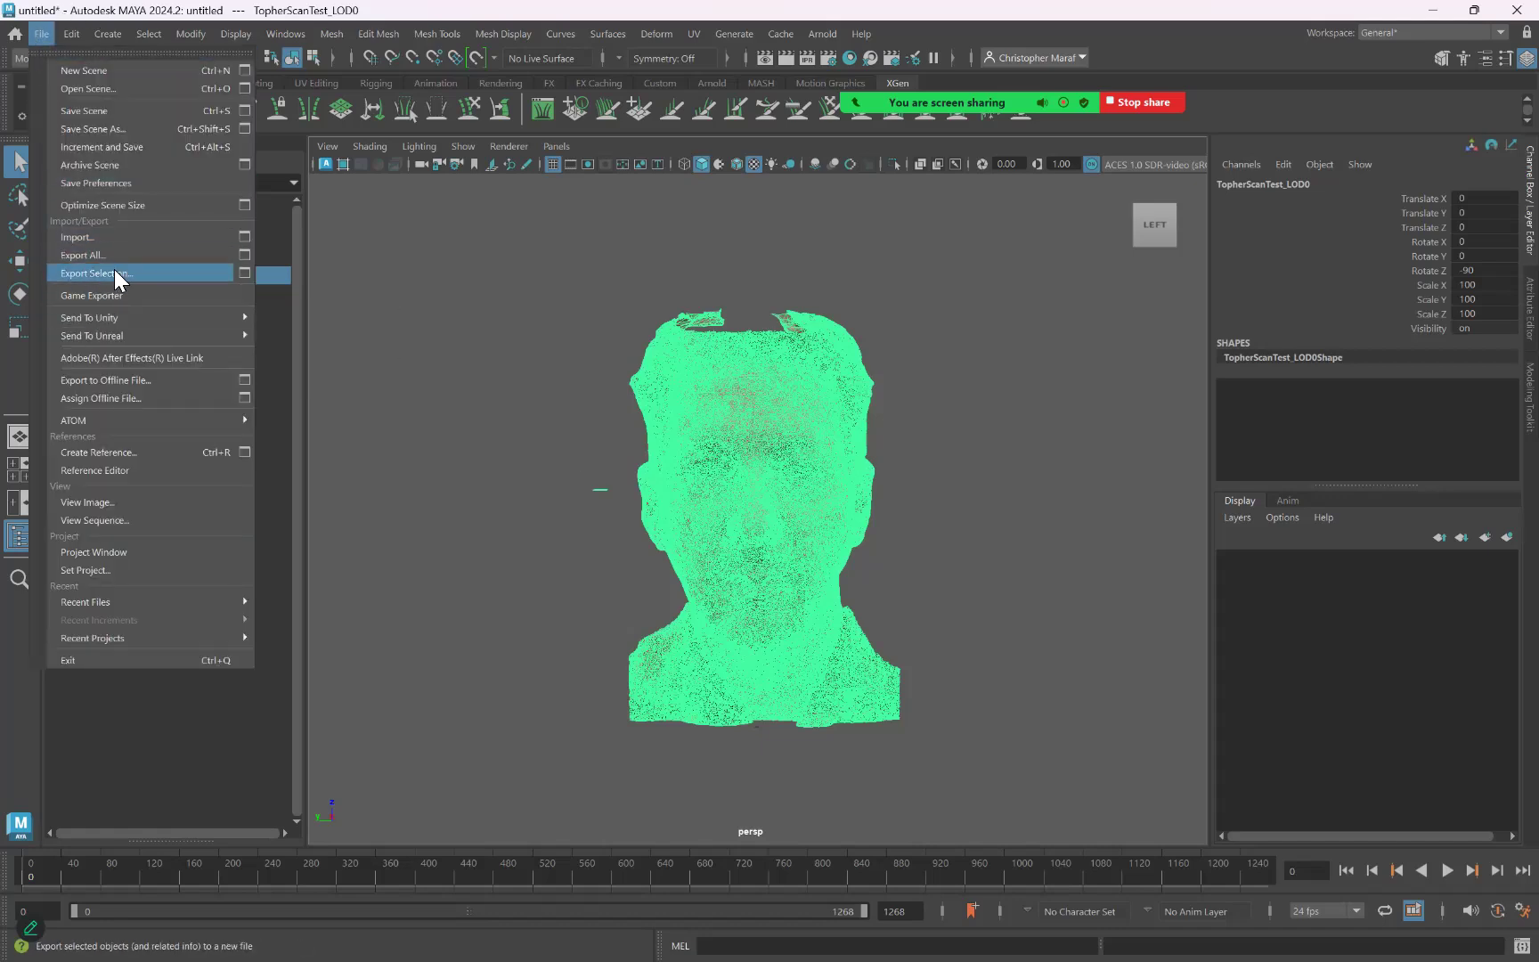
pyautogui.click(246, 273)
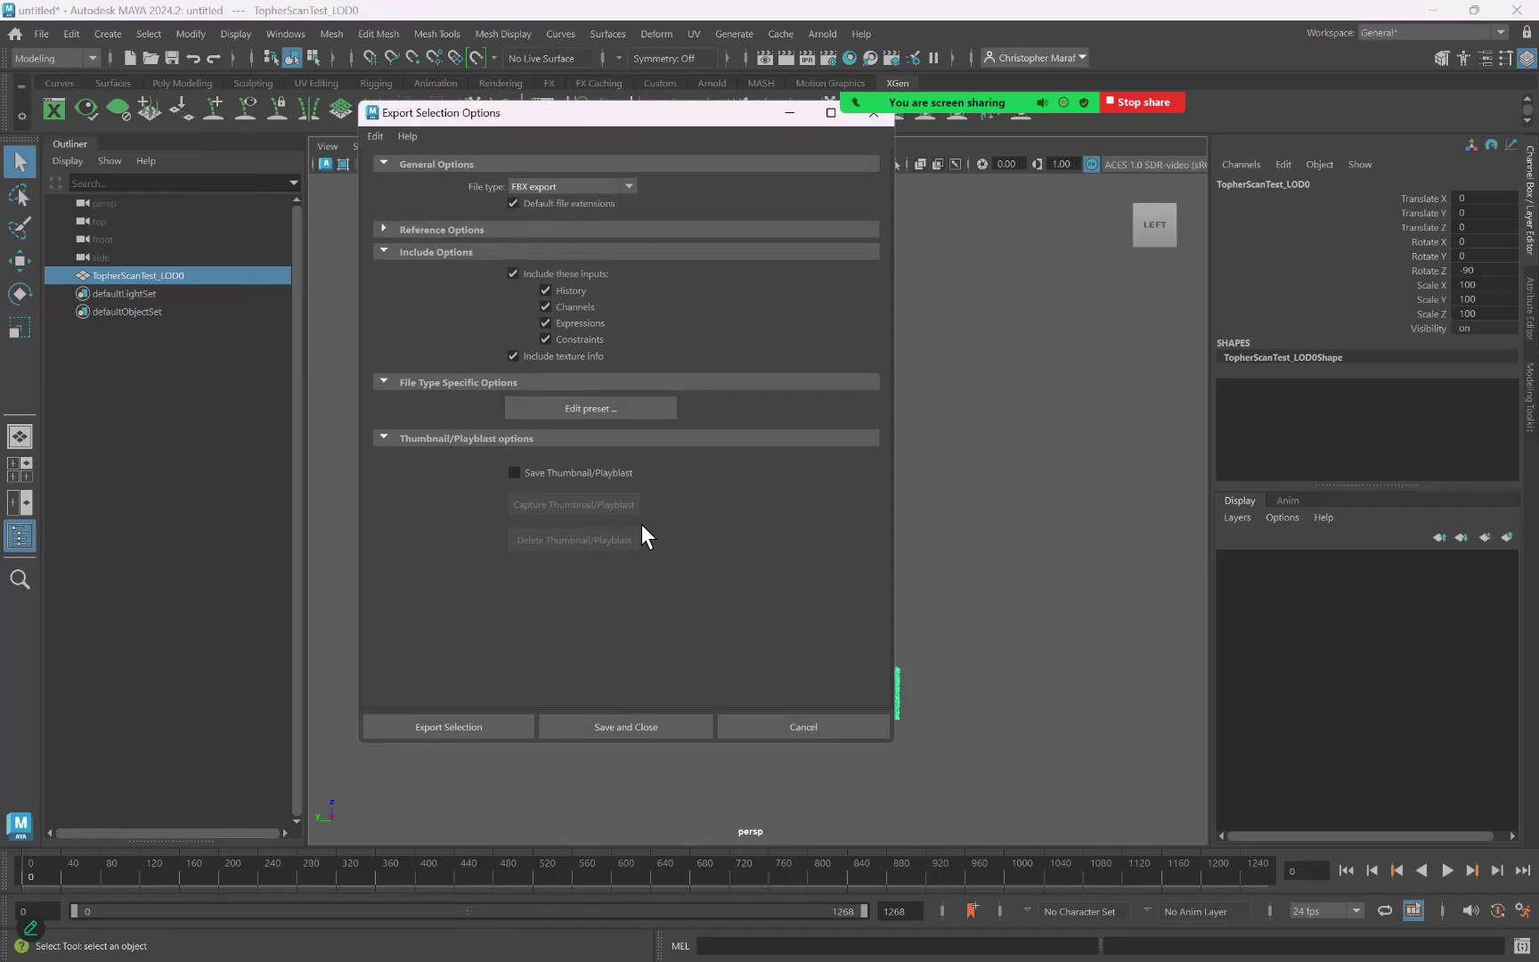
pyautogui.click(602, 408)
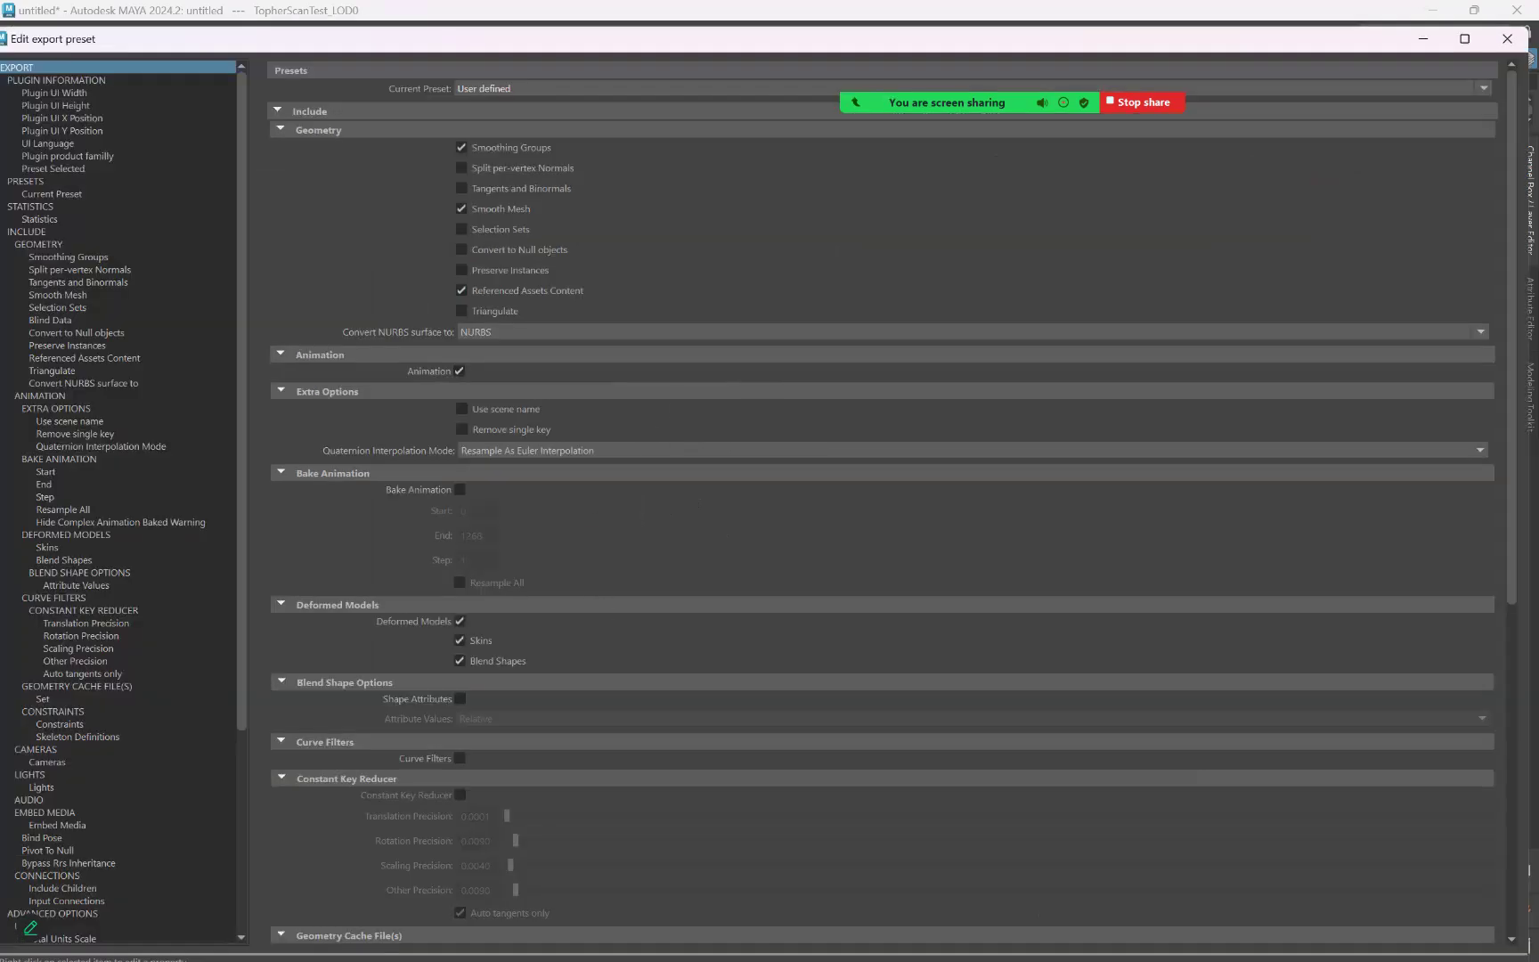
pyautogui.scroll(-10, 882, 498)
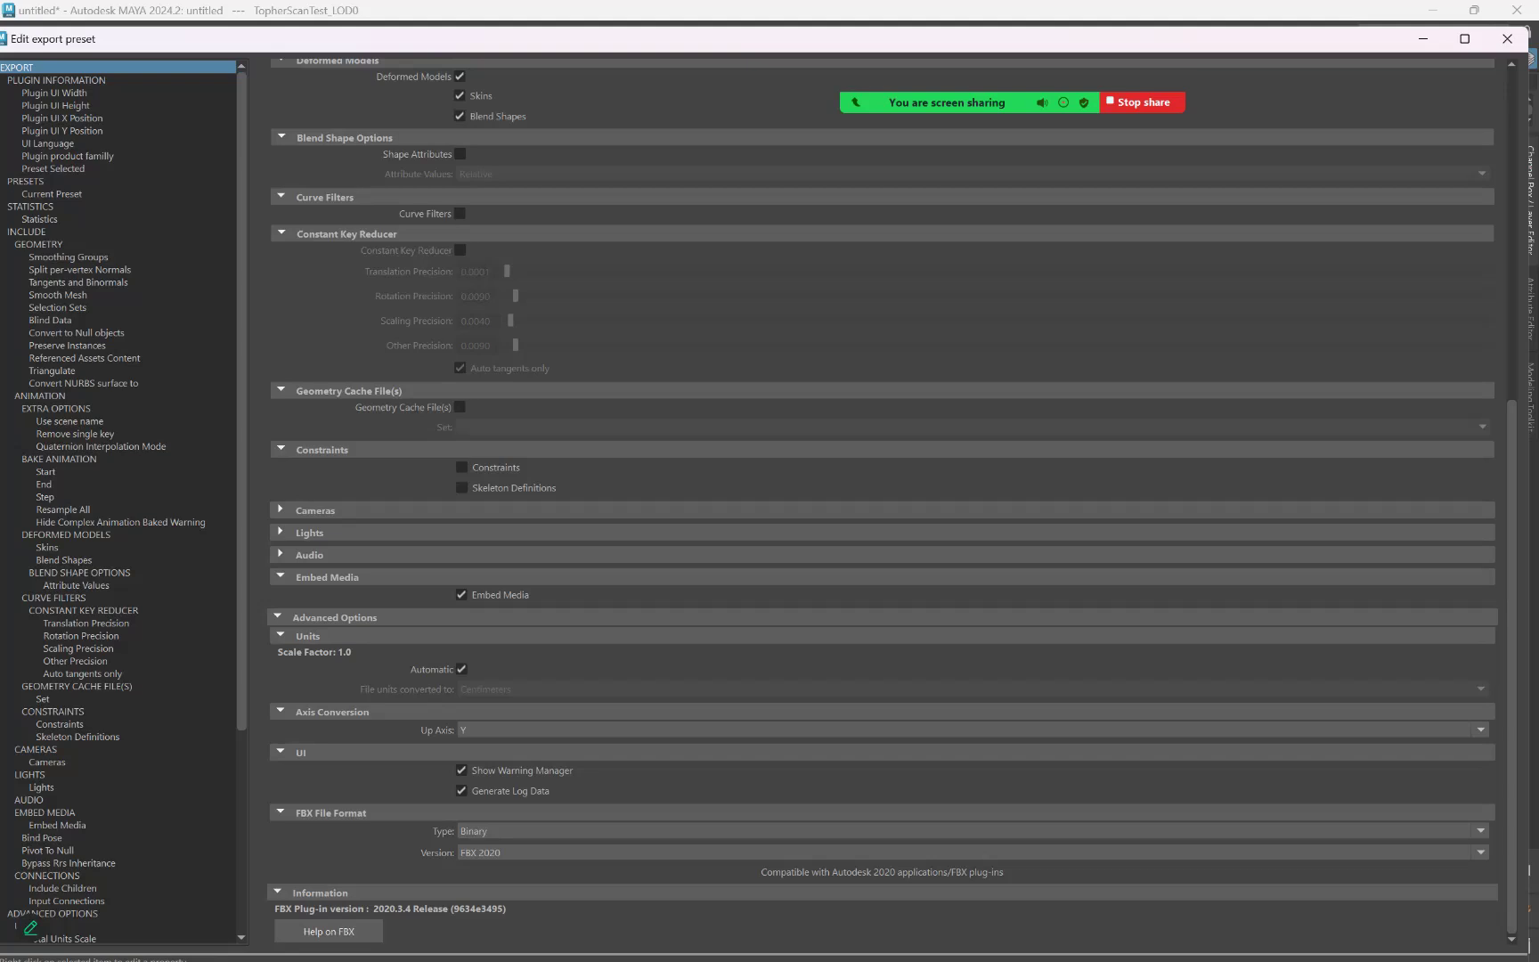
pyautogui.moveTo(1025, 112)
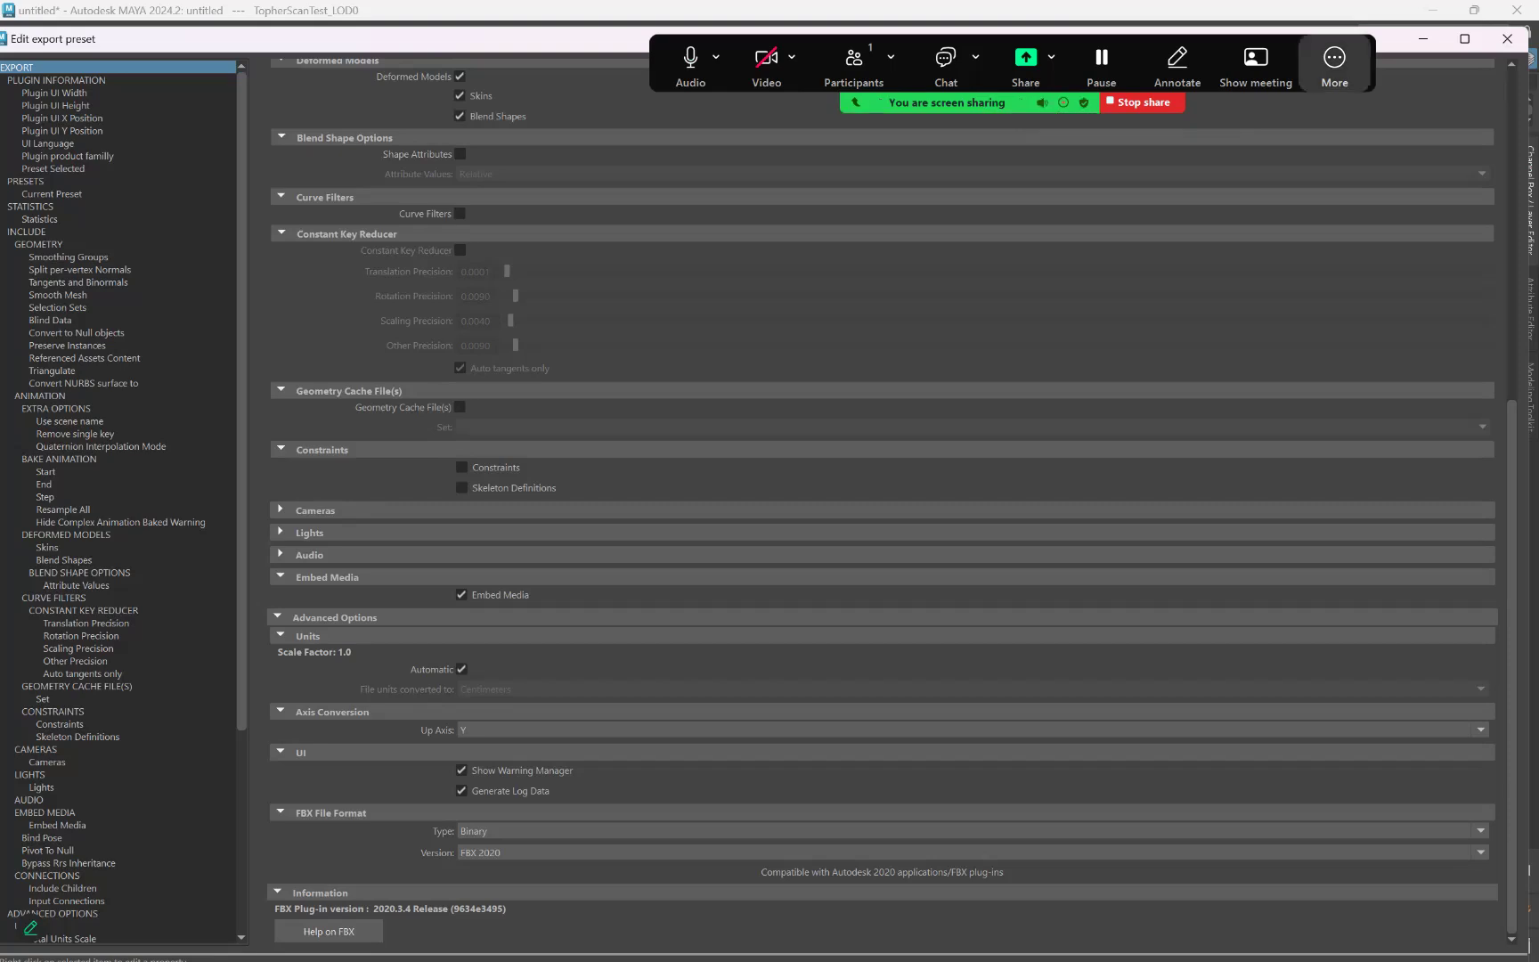
pyautogui.click(1334, 62)
pyautogui.moveTo(1273, 113)
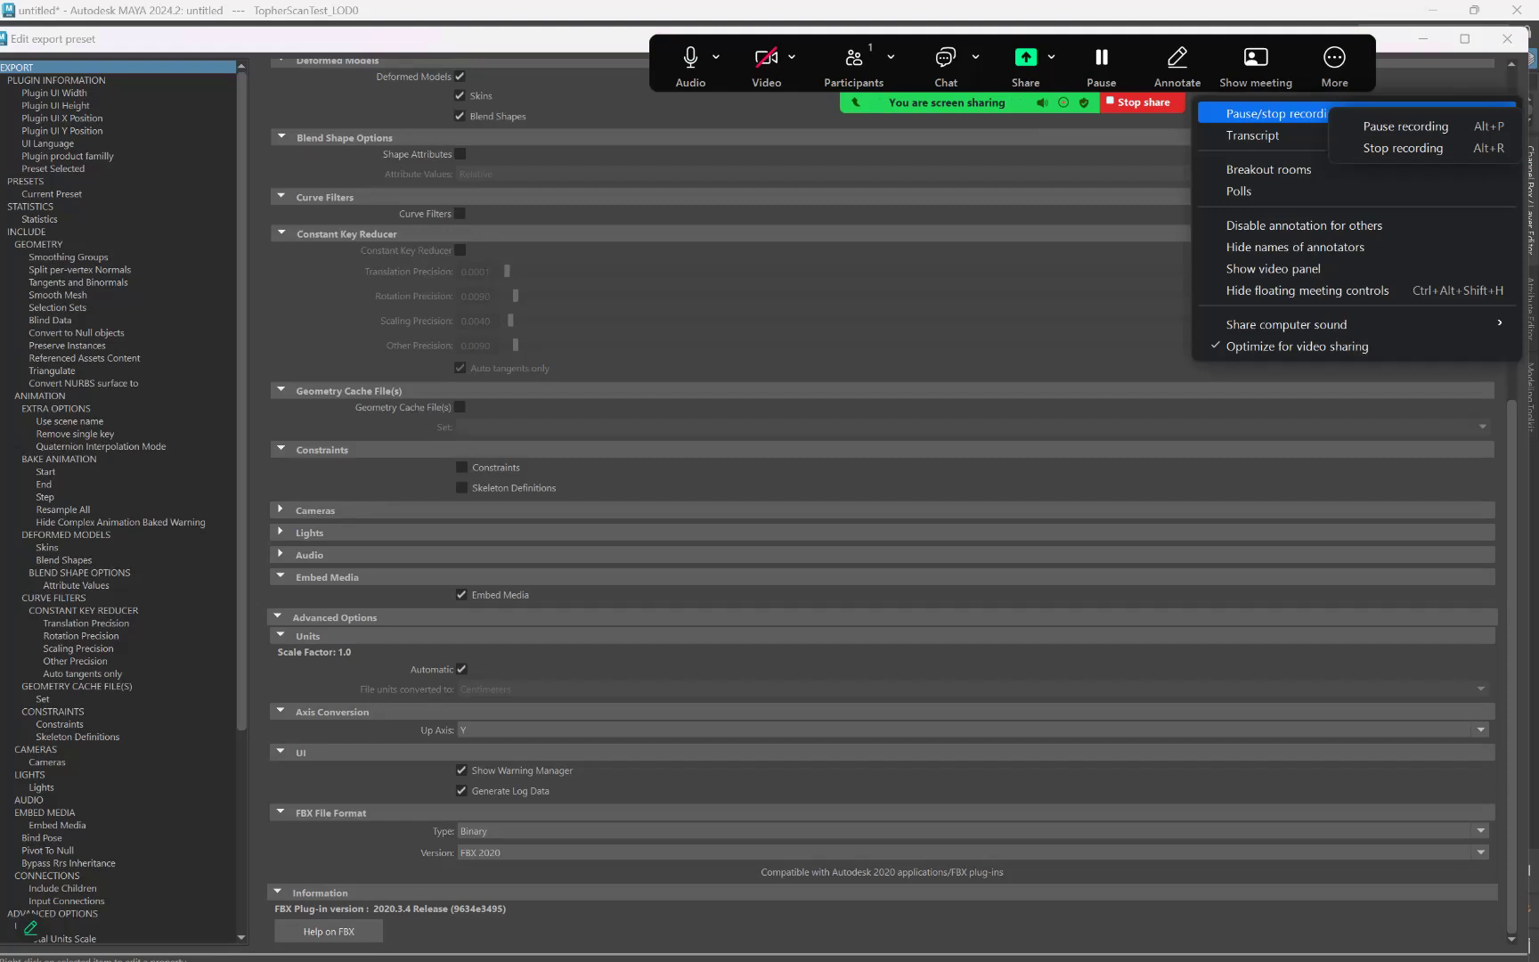